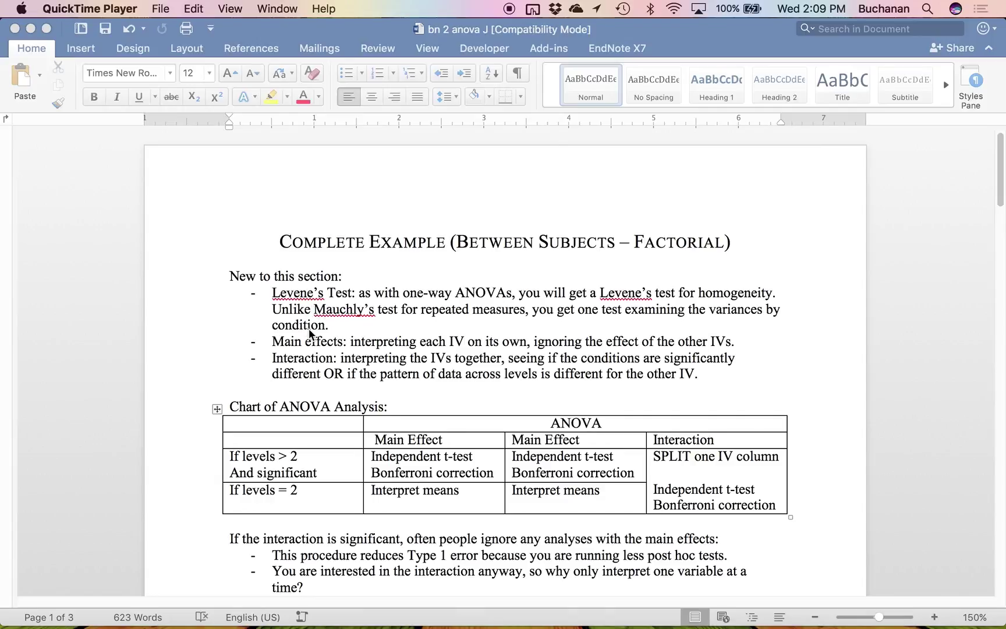
# Read through the factorial ANOVA handout's introduction, analysis chart, IVs, DV and power sections.
pyautogui.scroll(-4, 311, 334)
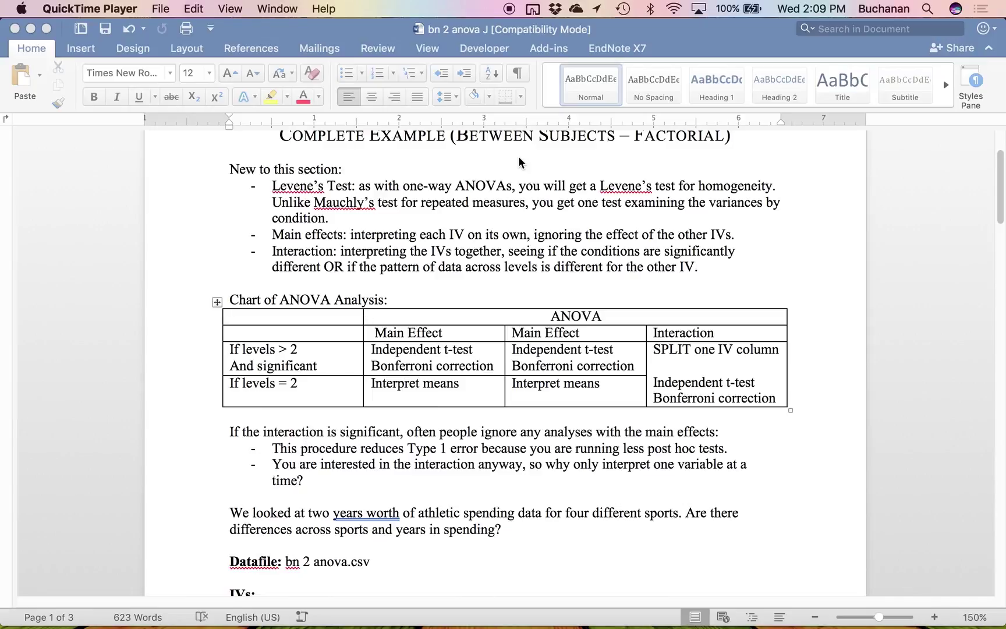
pyautogui.scroll(-10, 519, 157)
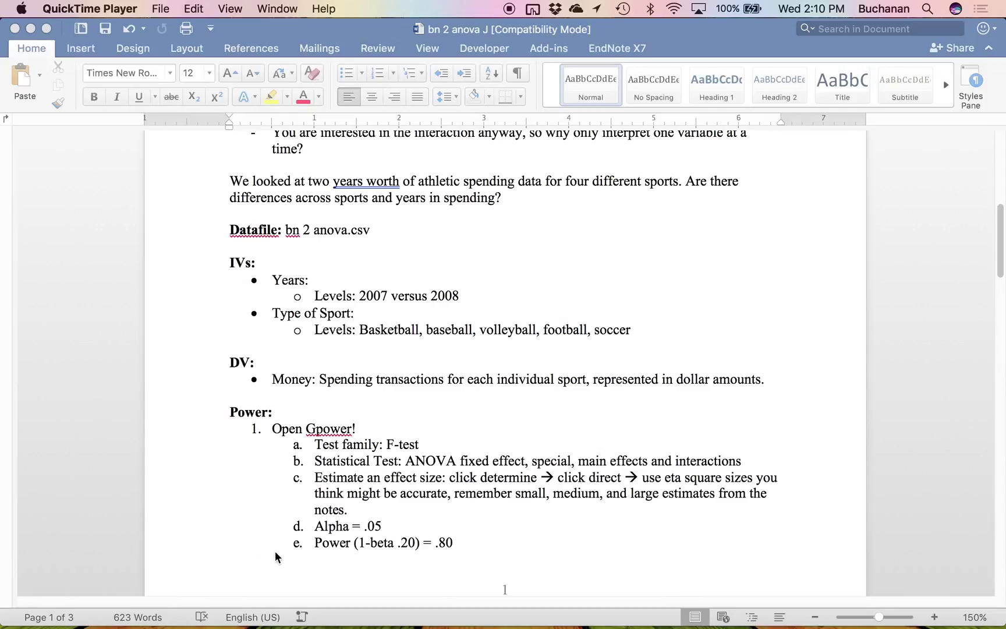
pyautogui.scroll(5, 276, 556)
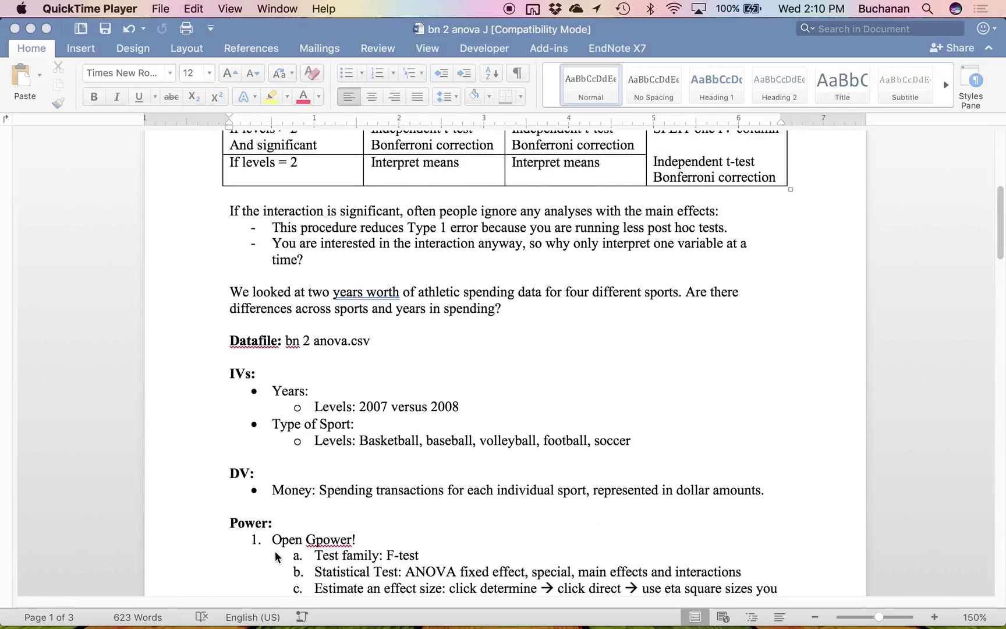
pyautogui.scroll(1, 275, 551)
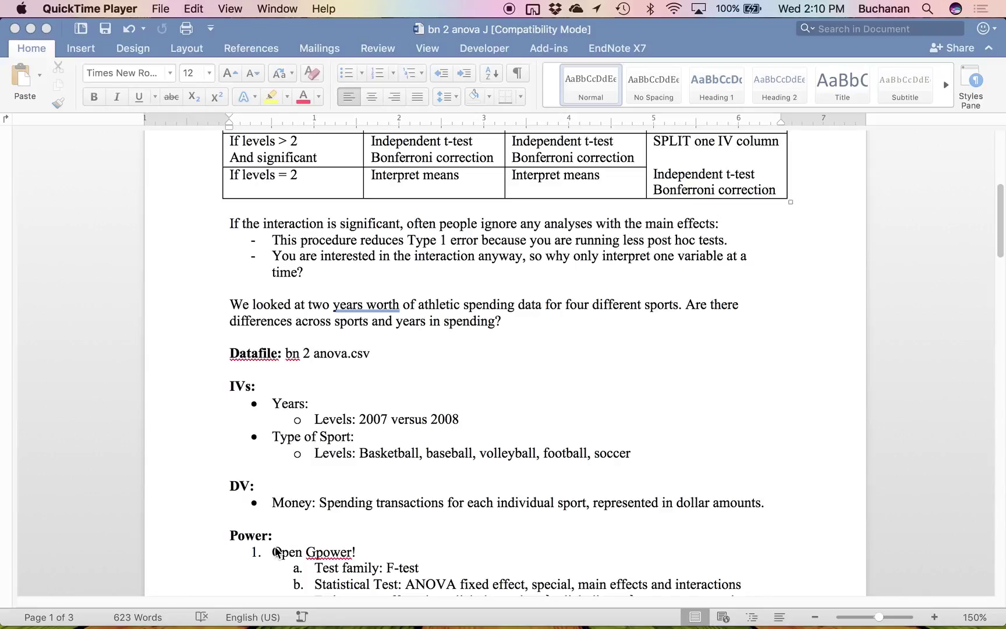
pyautogui.scroll(1, 276, 546)
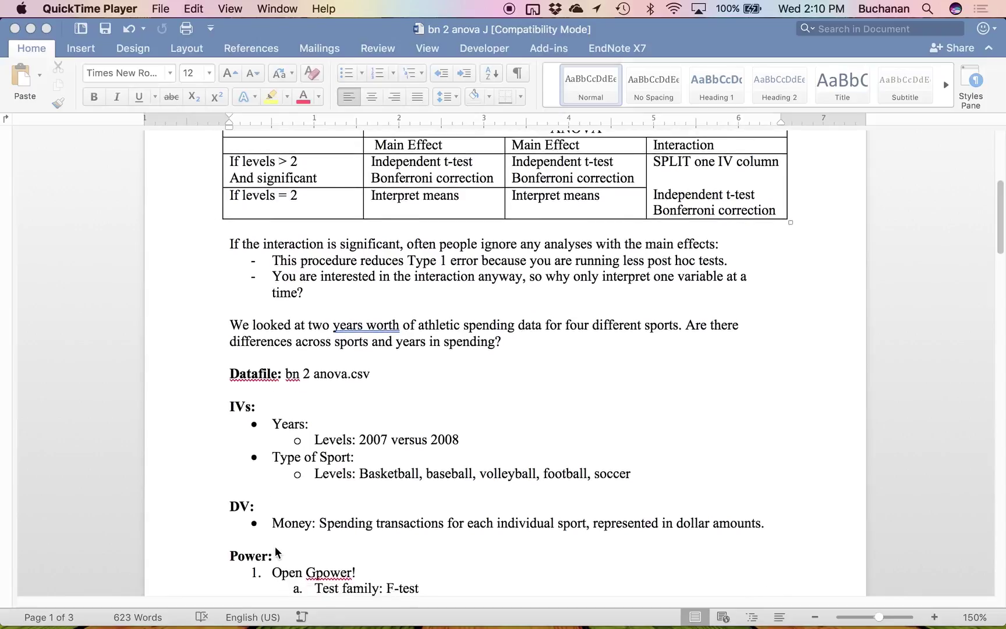
pyautogui.scroll(-3, 276, 546)
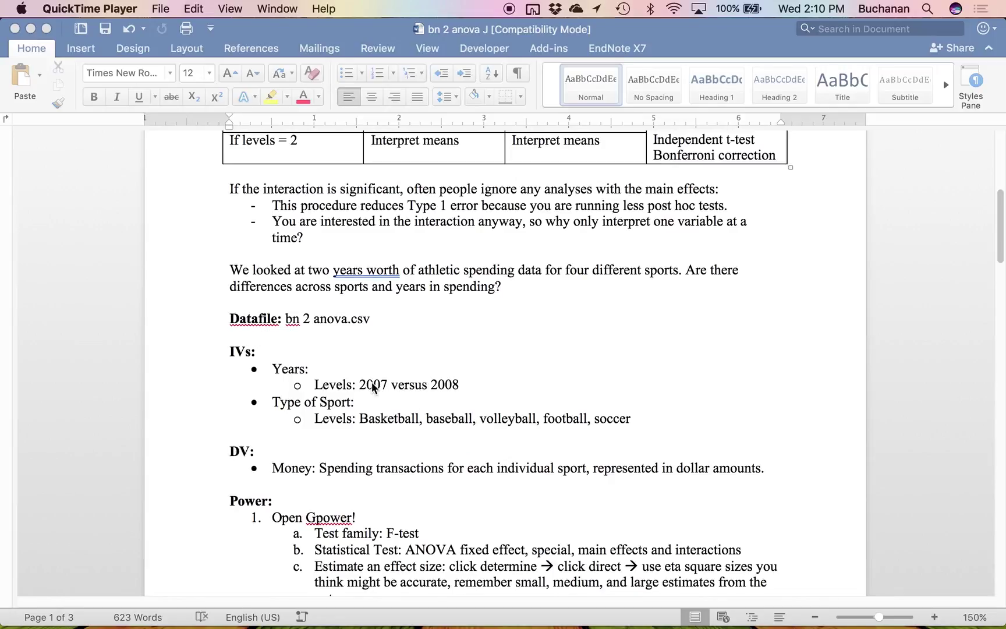
pyautogui.scroll(2, 511, 365)
pyautogui.scroll(5, 508, 353)
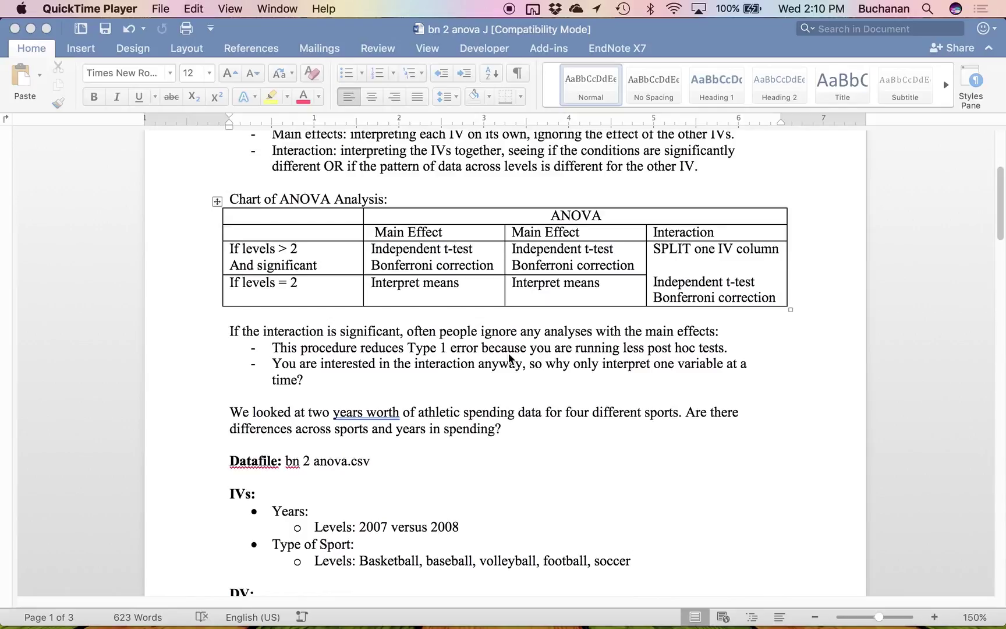
pyautogui.scroll(3, 509, 355)
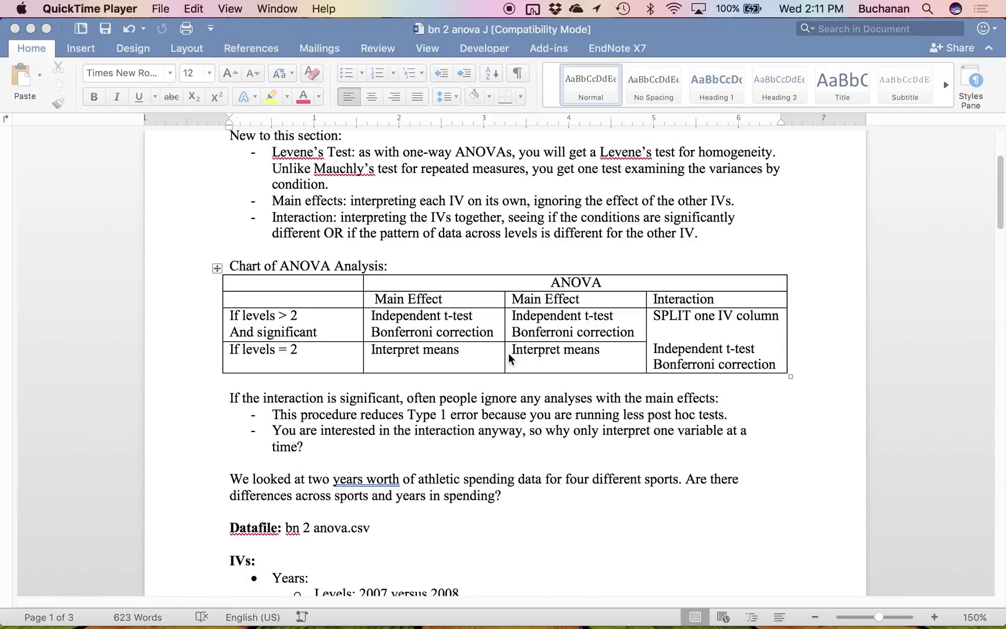
# Examine the note on significant interactions, and compare the chart's "If levels = 2" row with the Years variable's levels.
pyautogui.click(204, 391)
pyautogui.moveTo(319, 441); pyautogui.dragTo(226, 406)
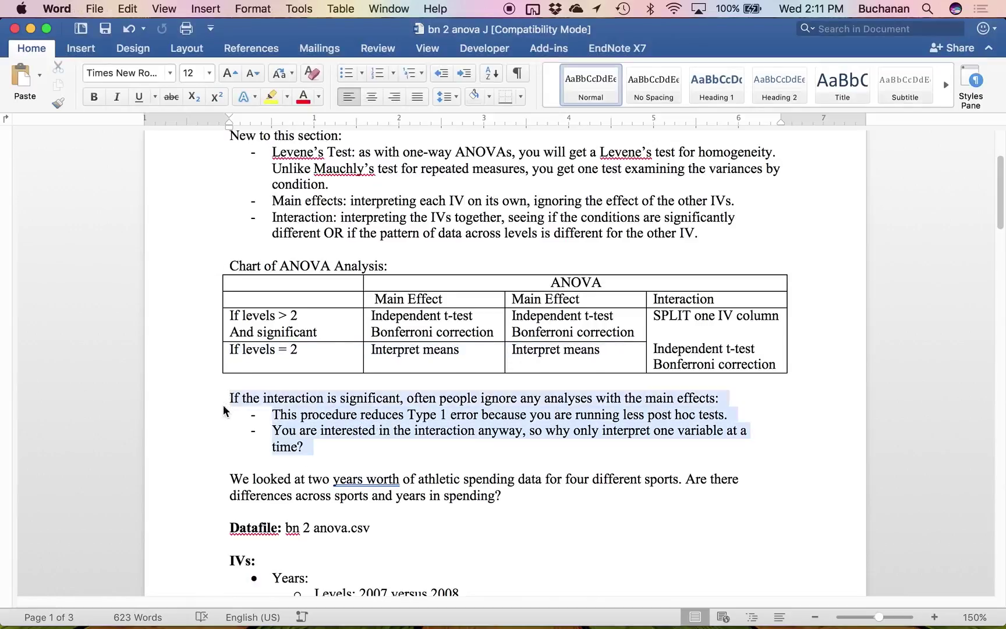
pyautogui.click(226, 409)
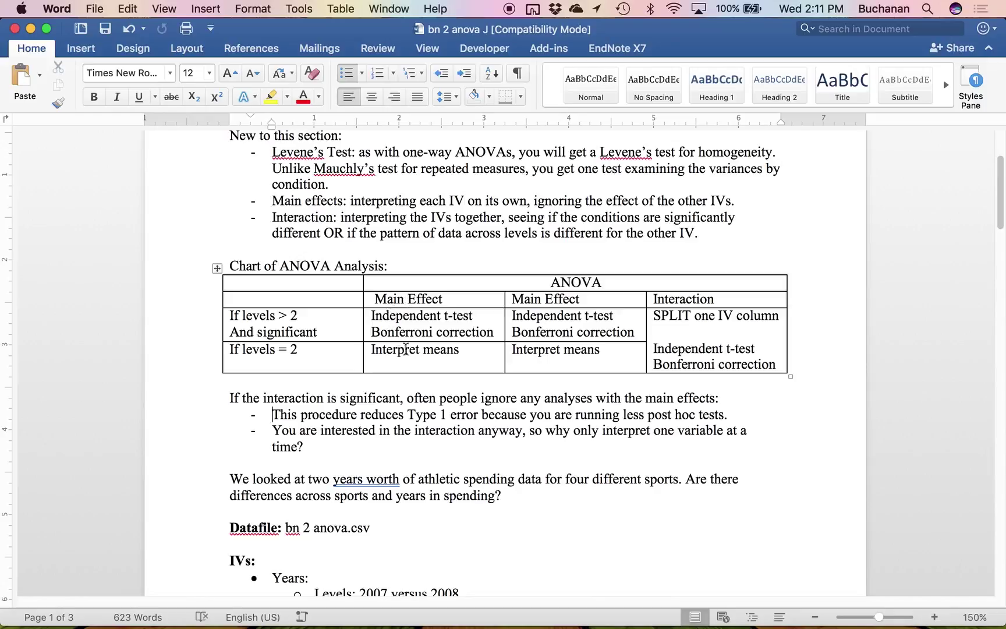
pyautogui.moveTo(245, 353); pyautogui.dragTo(419, 350)
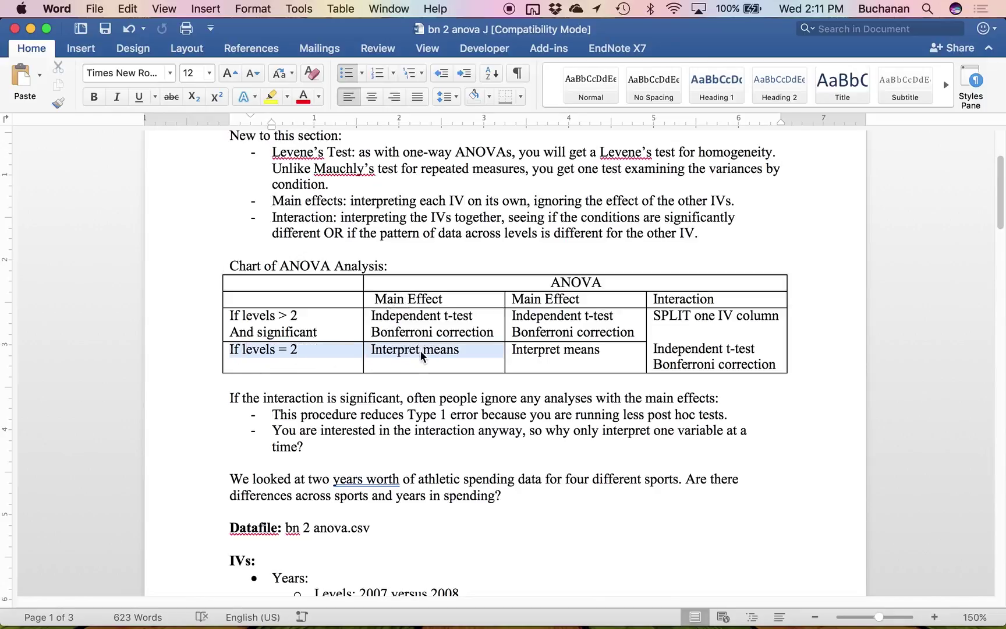
pyautogui.scroll(-5, 420, 350)
pyautogui.moveTo(291, 448); pyautogui.dragTo(467, 465)
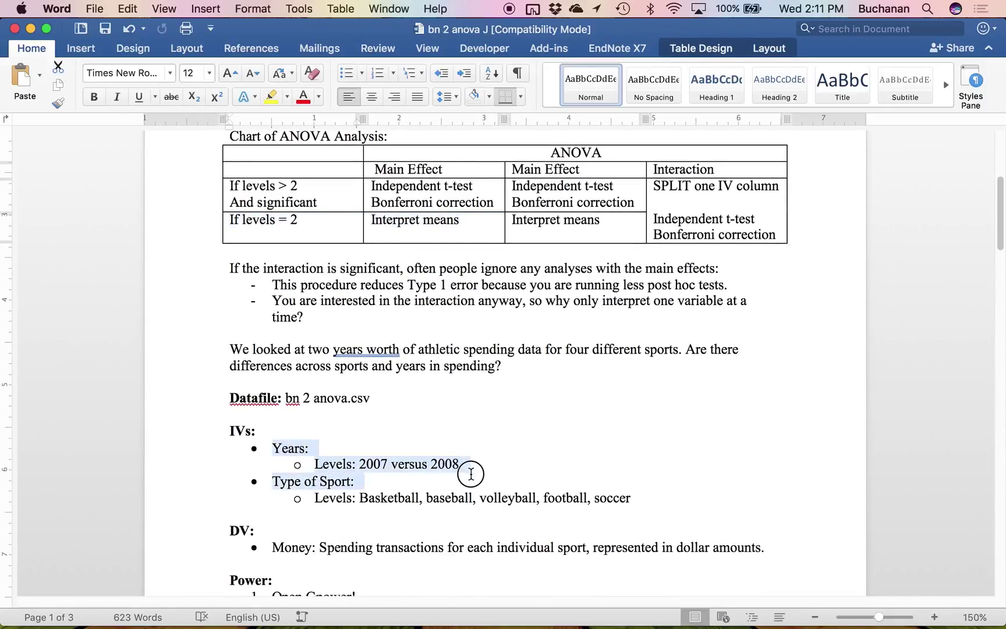
pyautogui.click(438, 224)
pyautogui.scroll(2, 437, 224)
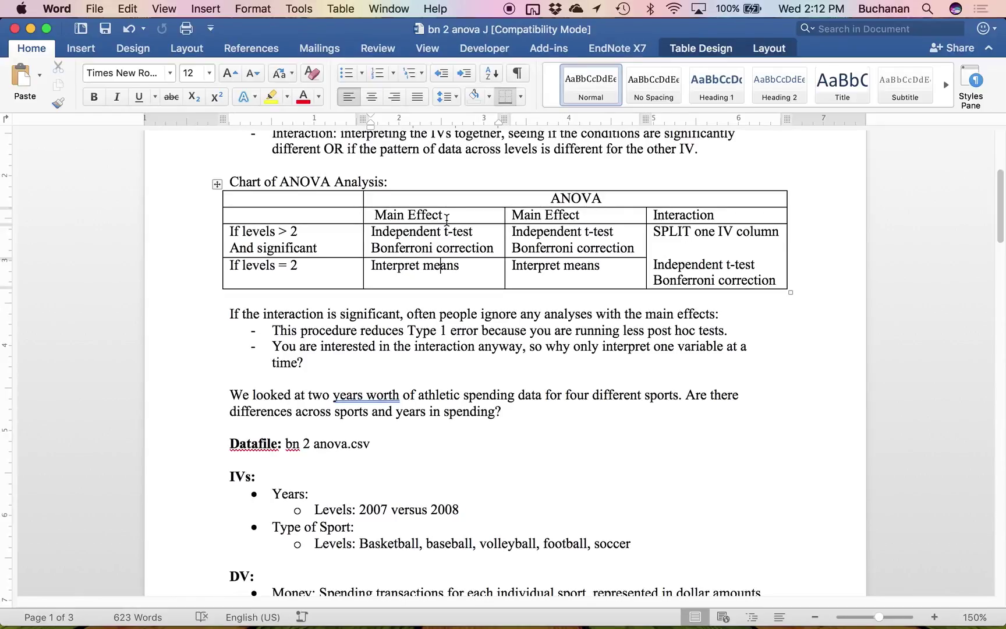
# Examine the chart's "If levels > 2" row and its Independent t-test and Bonferroni correction entries under both Main Effect columns.
pyautogui.moveTo(376, 213); pyautogui.dragTo(443, 214)
pyautogui.click(386, 269)
pyautogui.click(261, 231)
pyautogui.moveTo(261, 232); pyautogui.dragTo(314, 231)
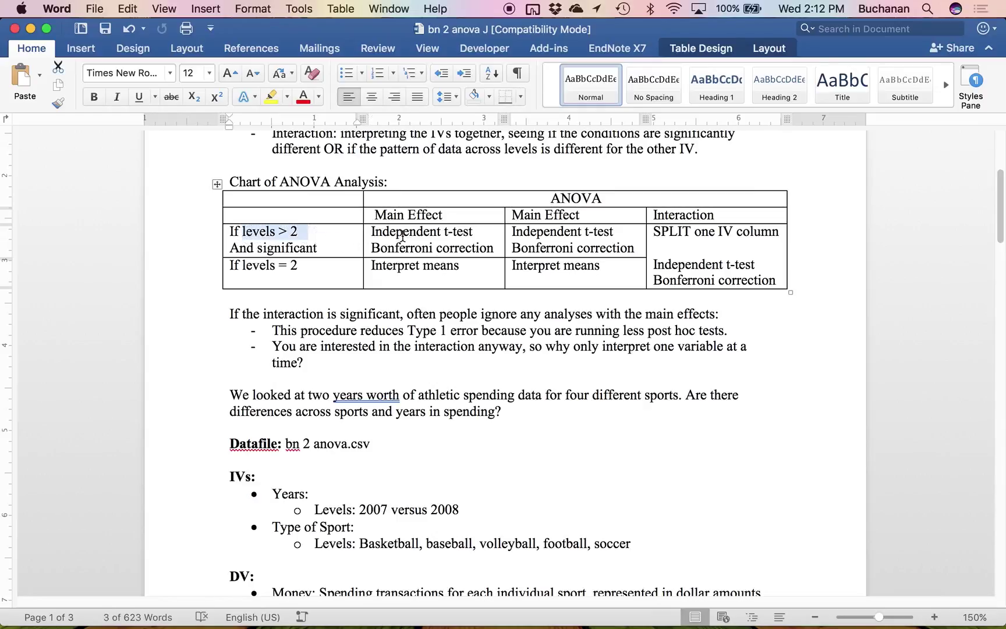
pyautogui.moveTo(393, 235); pyautogui.dragTo(446, 248)
pyautogui.click(461, 232)
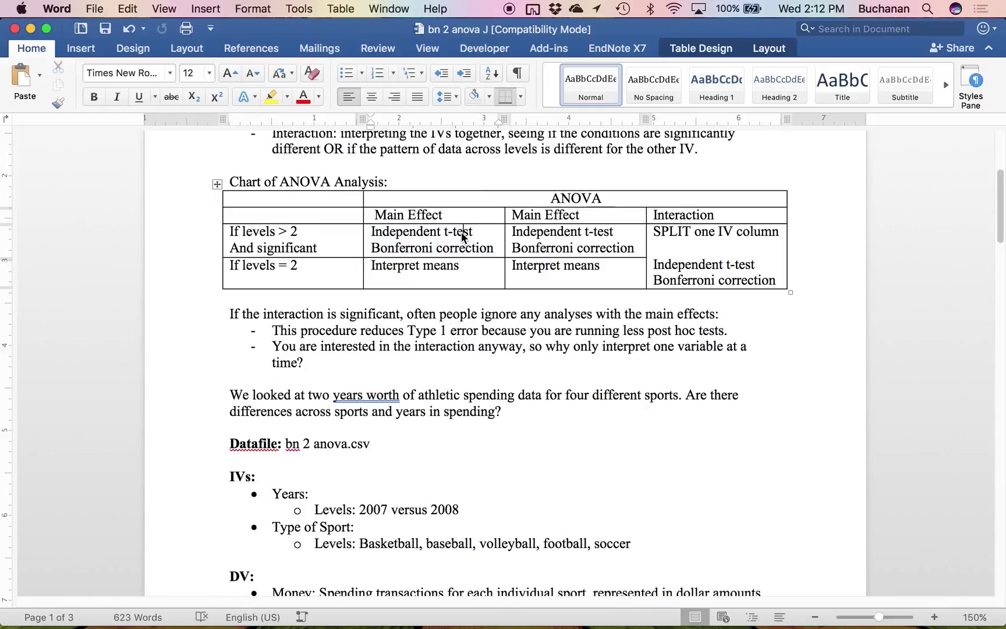
pyautogui.click(401, 248)
pyautogui.moveTo(516, 216); pyautogui.dragTo(517, 240)
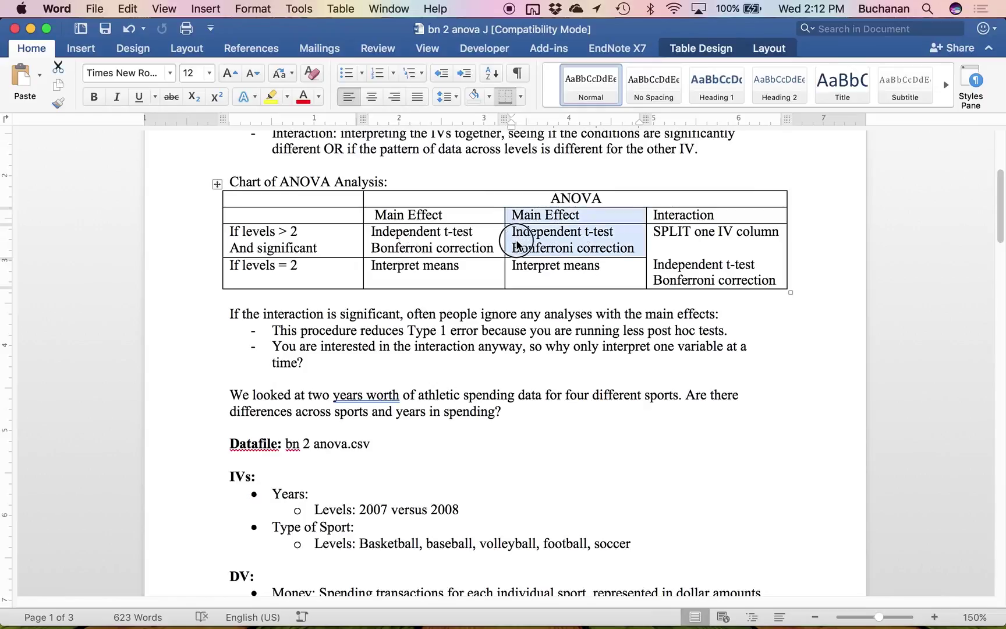
pyautogui.click(516, 241)
# Compare the levels of Years and Type of Sport with the follow-up analyses listed in the chart's first Main Effect column.
pyautogui.scroll(-1, 515, 239)
pyautogui.moveTo(315, 487); pyautogui.dragTo(477, 486)
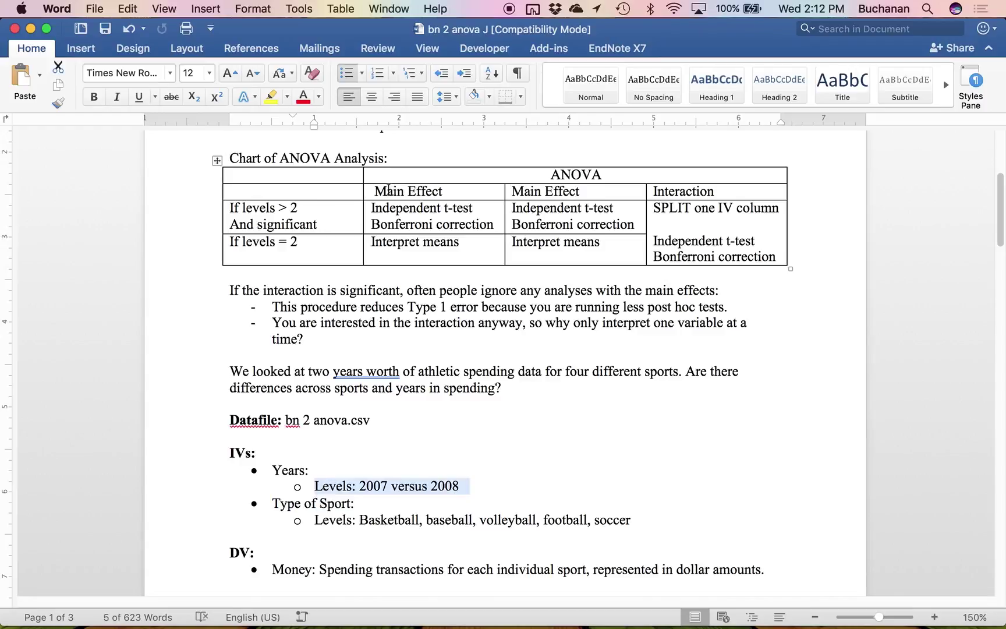
pyautogui.click(405, 243)
pyautogui.moveTo(372, 246); pyautogui.dragTo(459, 245)
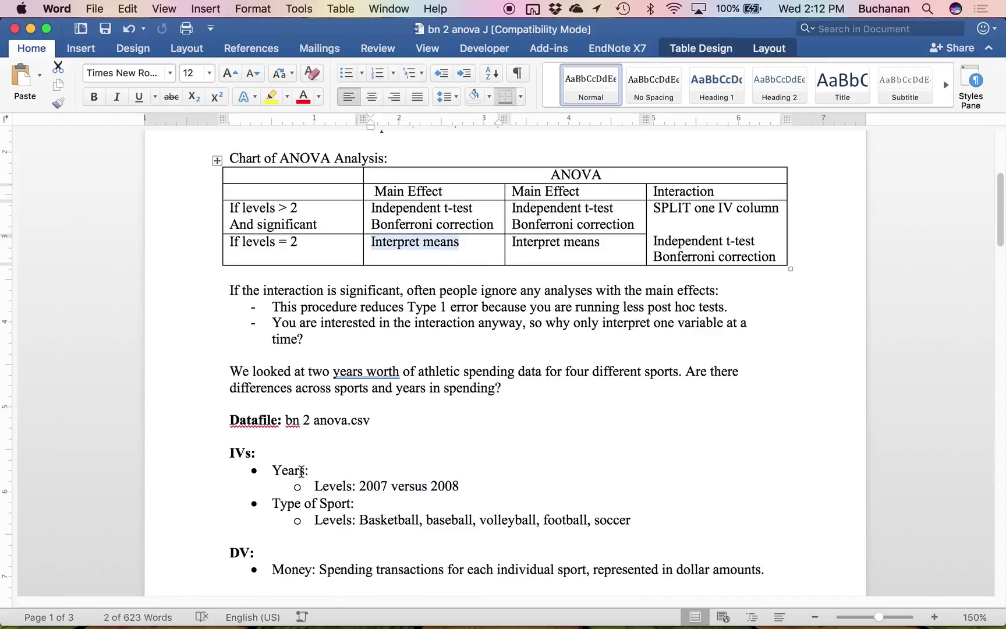
pyautogui.moveTo(265, 506); pyautogui.dragTo(609, 527)
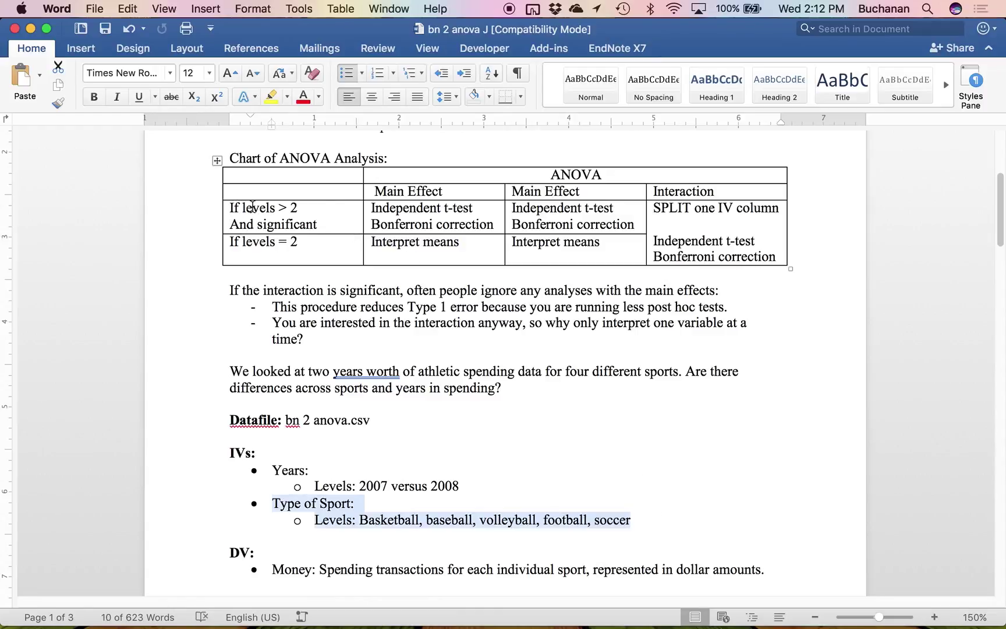
pyautogui.moveTo(256, 212); pyautogui.dragTo(412, 221)
pyautogui.doubleClick(412, 222)
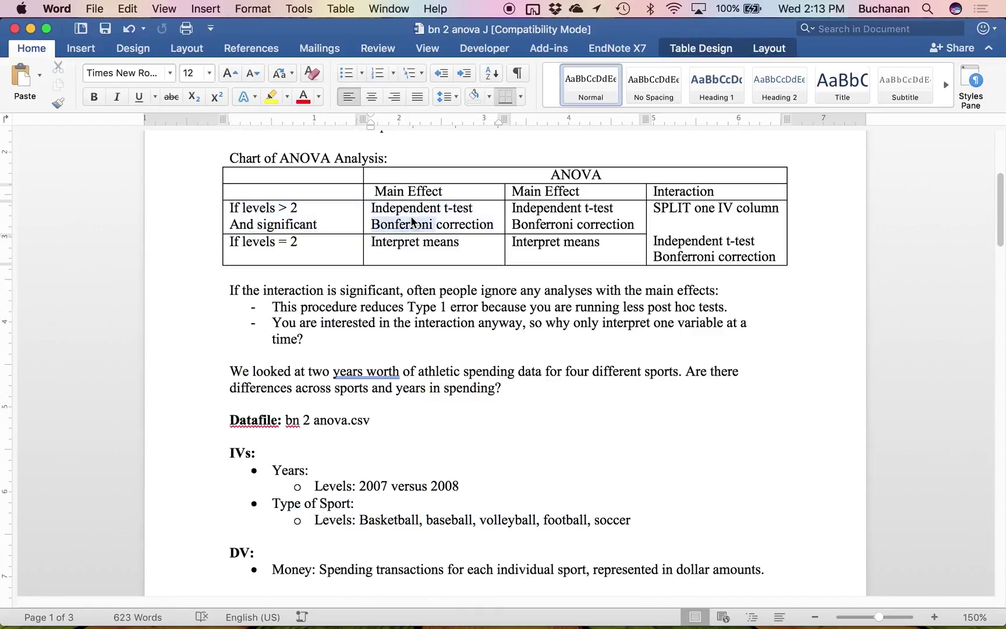
pyautogui.click(405, 209)
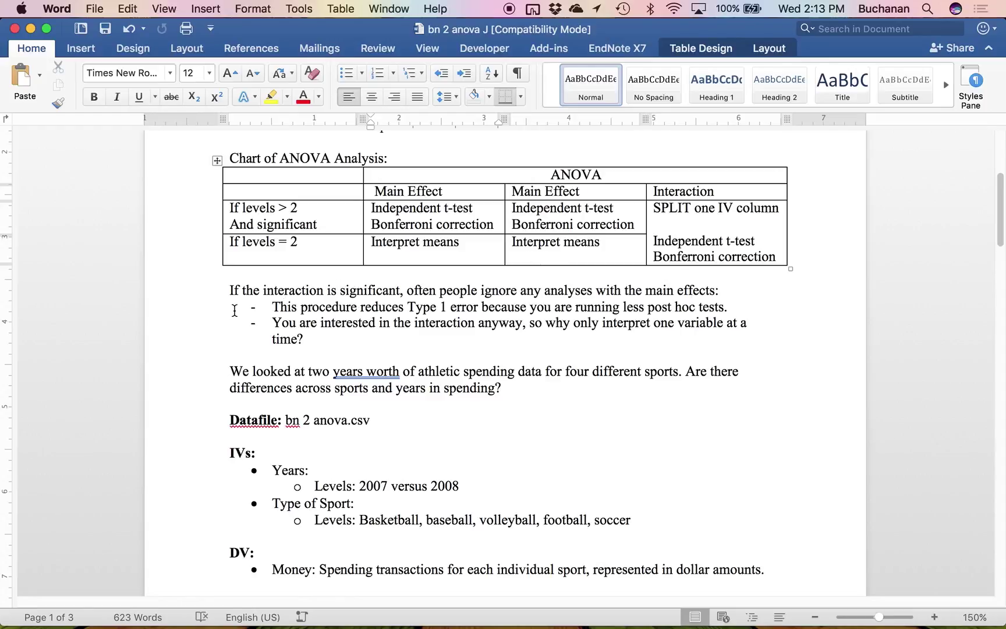
# Change the number of different sports in the athletic spending description from "four" to "five".
pyautogui.scroll(-1, 319, 285)
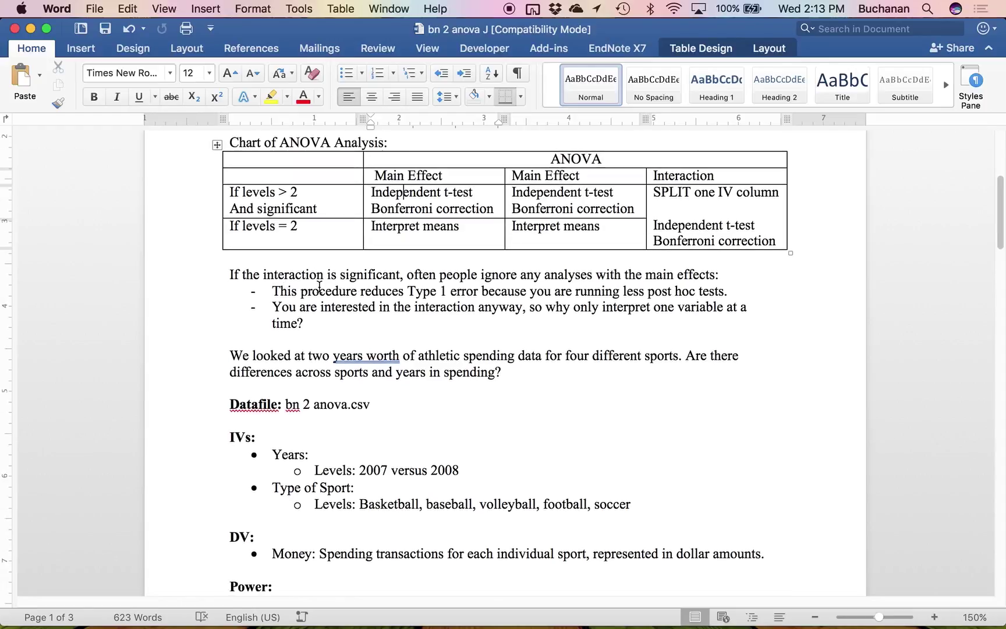
pyautogui.scroll(1, 319, 285)
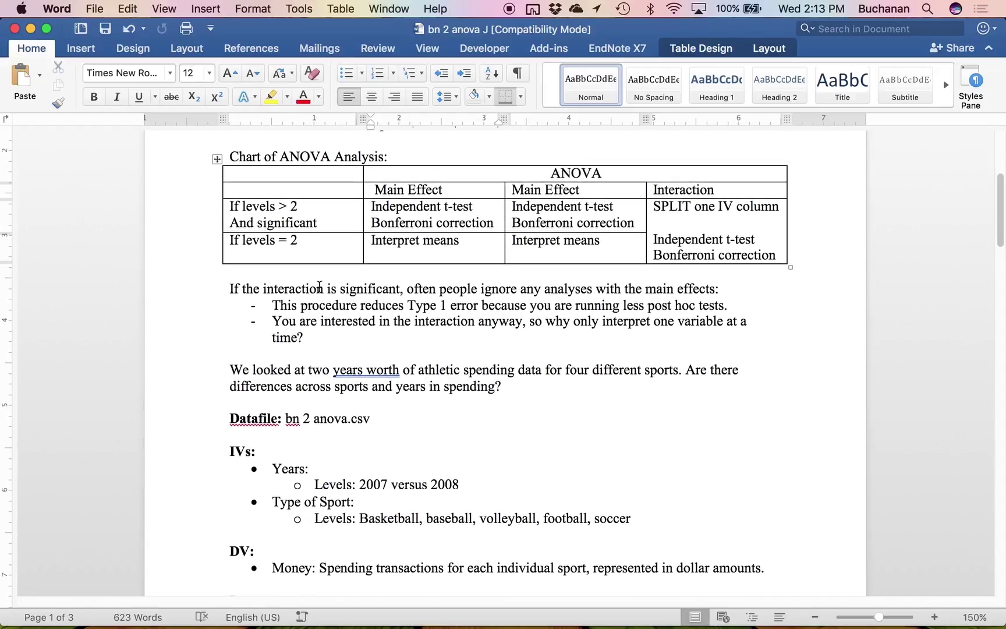
pyautogui.scroll(-2, 319, 285)
pyautogui.scroll(1, 319, 285)
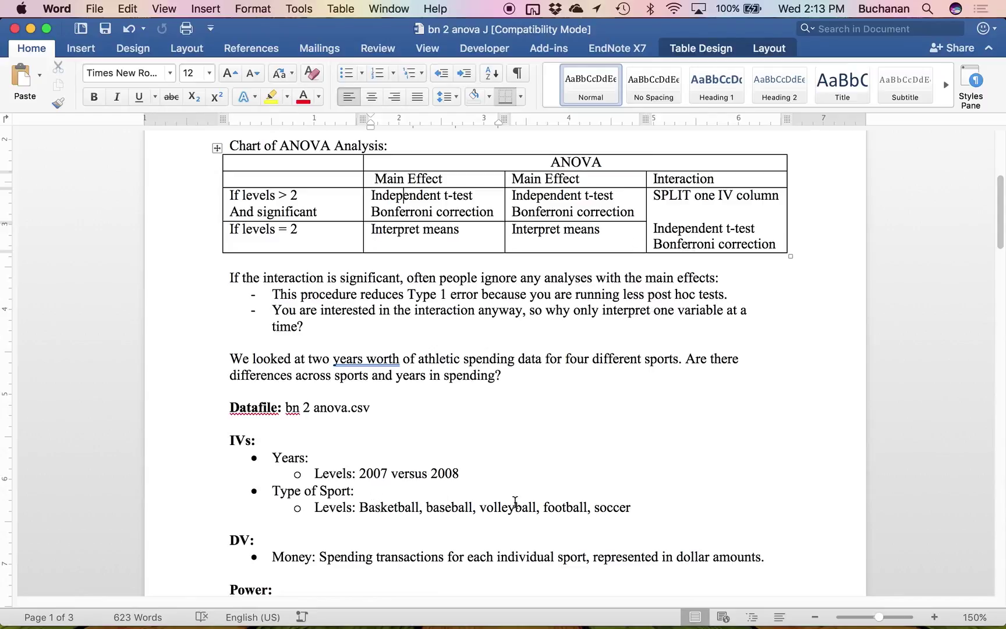
pyautogui.doubleClick(576, 358)
pyautogui.write('five')
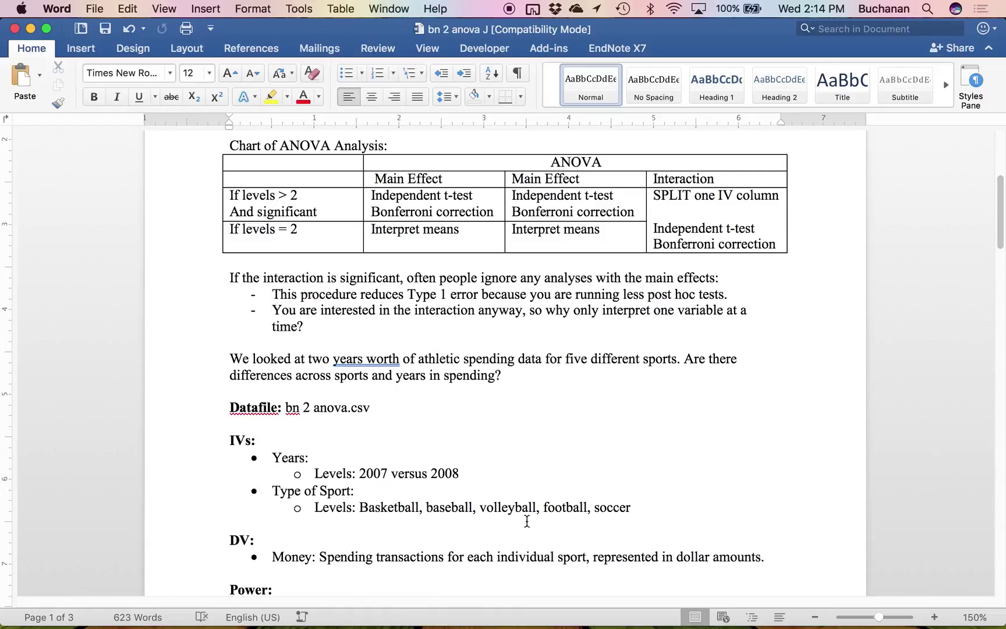
# Review the Type of Sport levels, the Money DV and the Power instructions for G*Power.
pyautogui.scroll(-5, 492, 454)
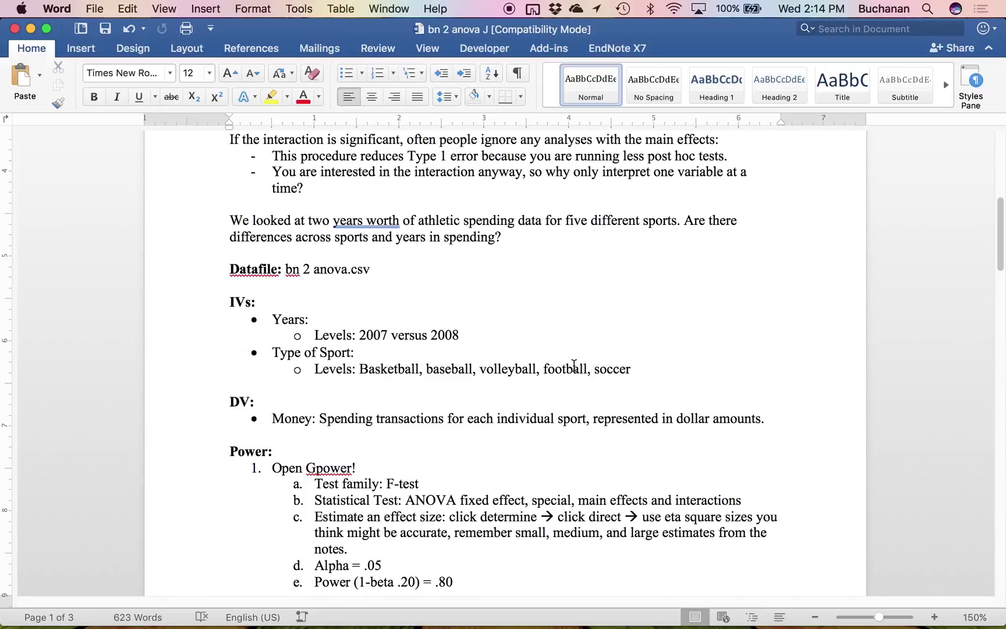
pyautogui.doubleClick(574, 366)
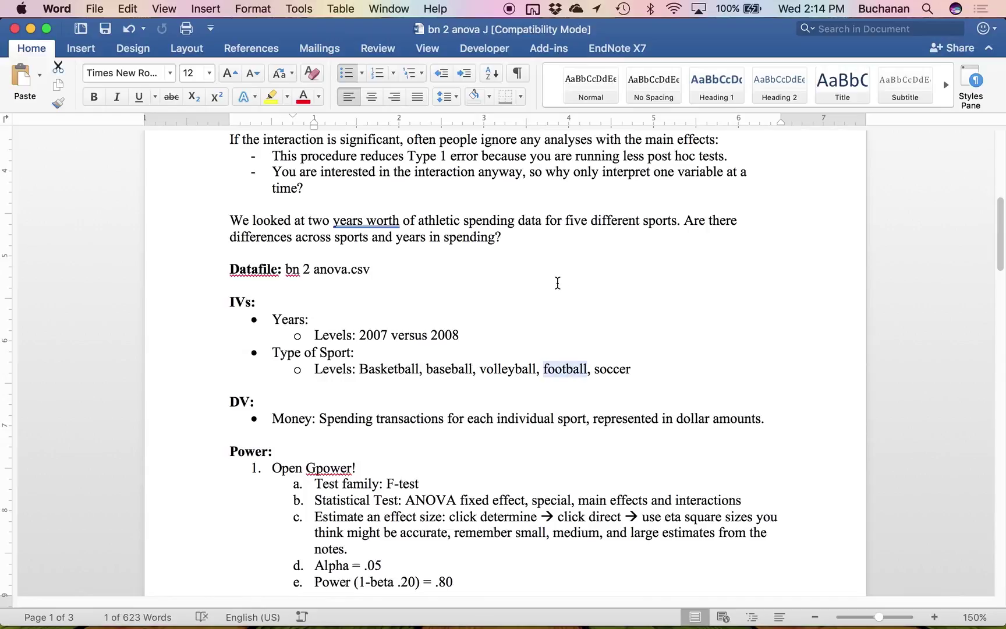
pyautogui.scroll(-2, 558, 283)
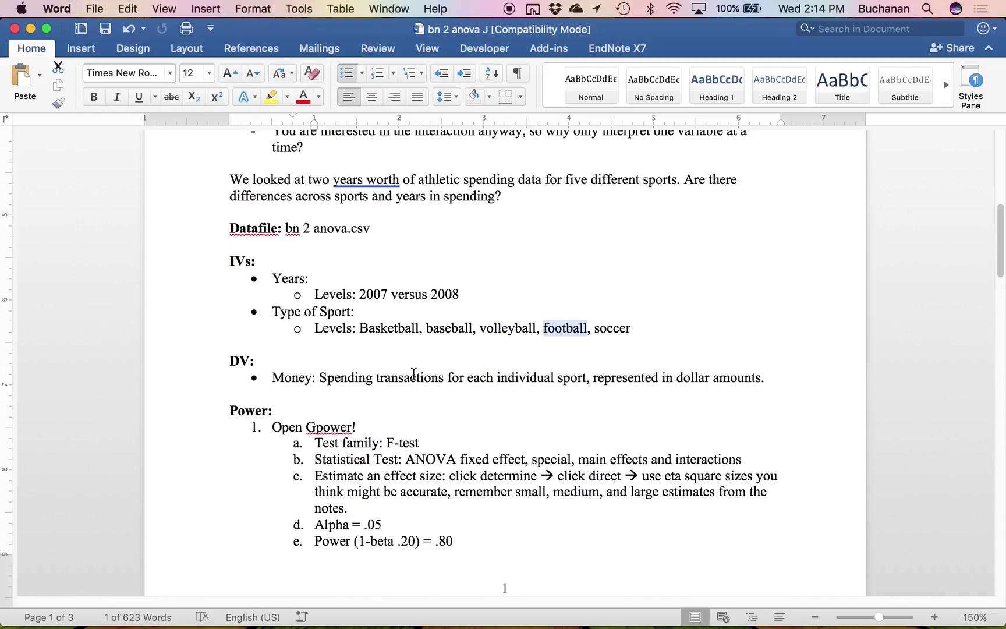
pyautogui.scroll(-5, 334, 366)
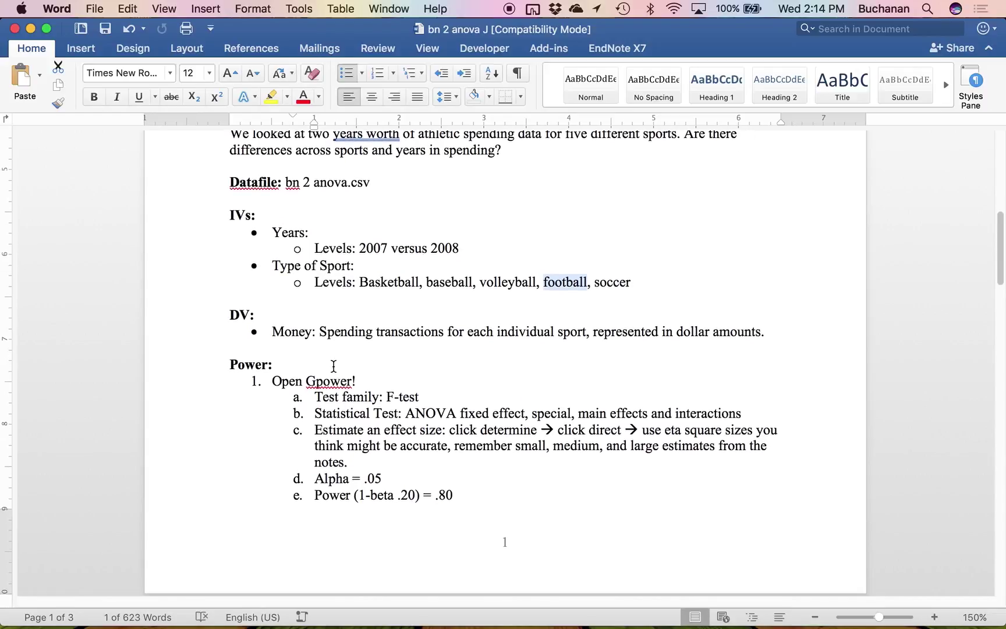
pyautogui.scroll(-6, 335, 367)
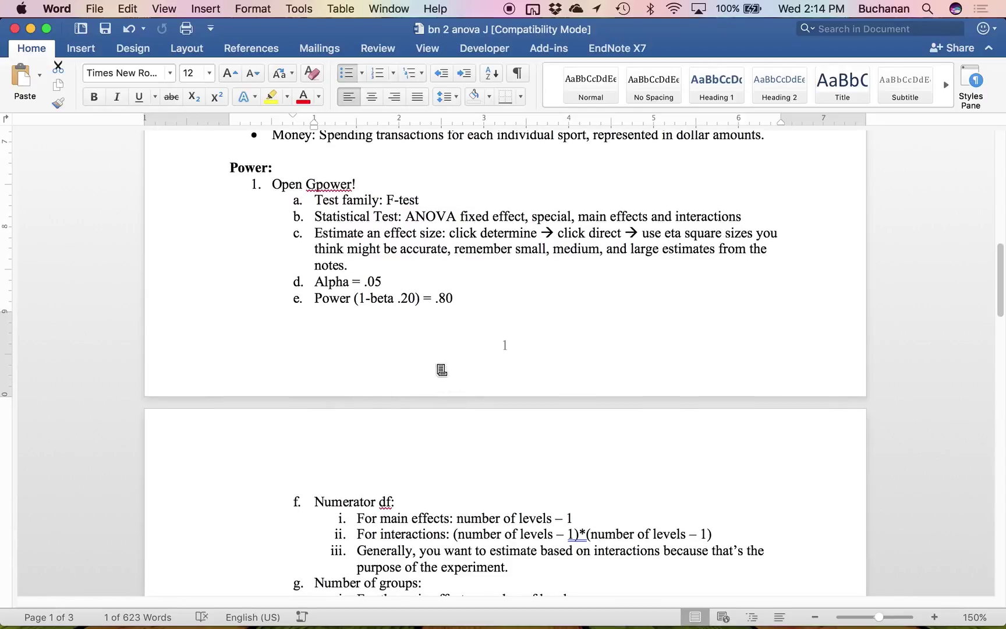
# Add a non-italic line below the "Figure 1." caption on the last page and insert a page break there.
pyautogui.scroll(-20, 399, 347)
pyautogui.scroll(-20, 359, 372)
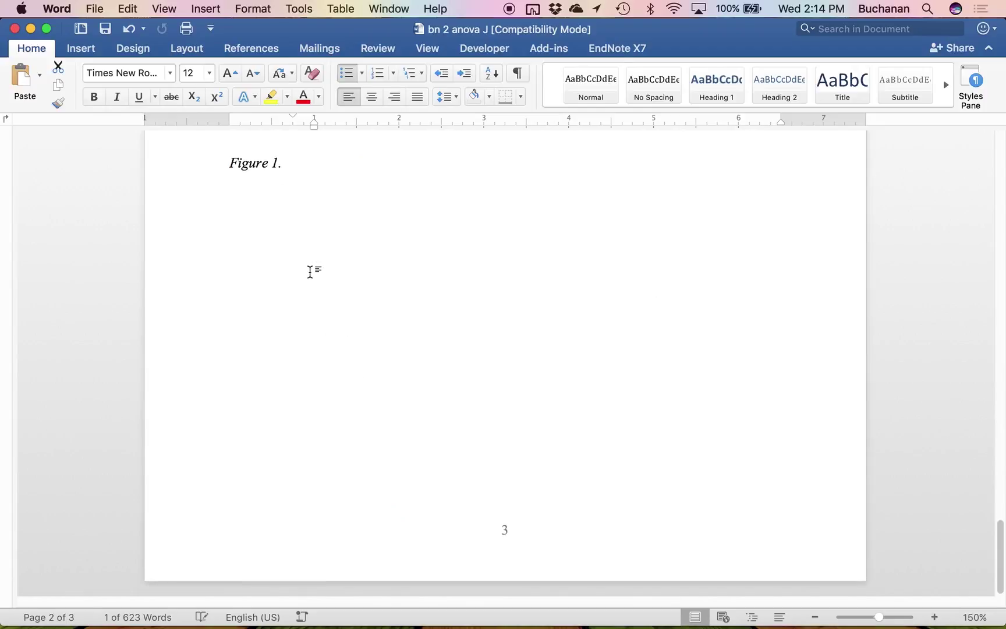
pyautogui.click(269, 195)
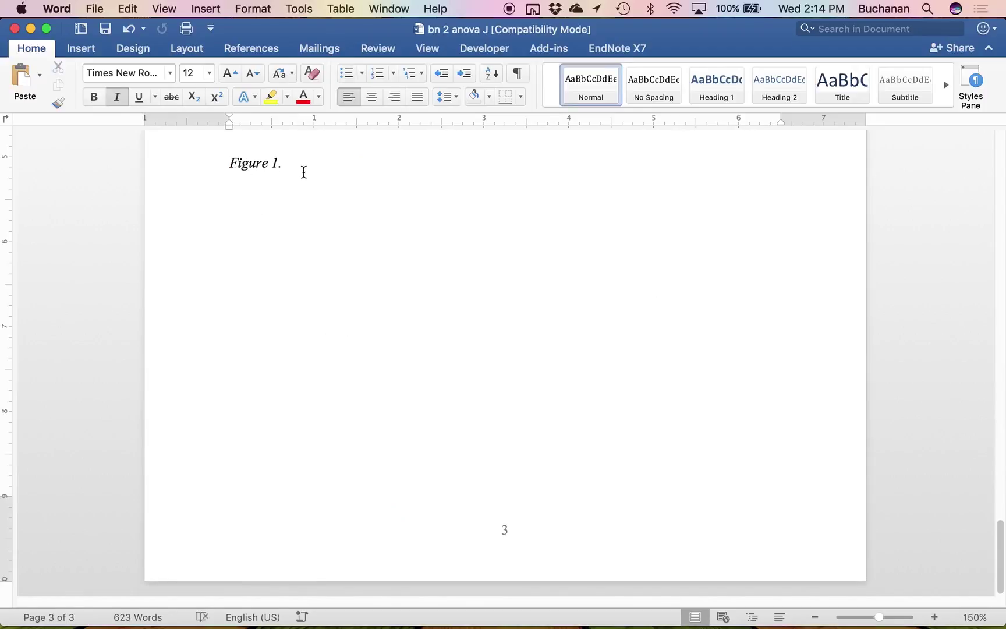
pyautogui.press('Return')
pyautogui.press('super+i')
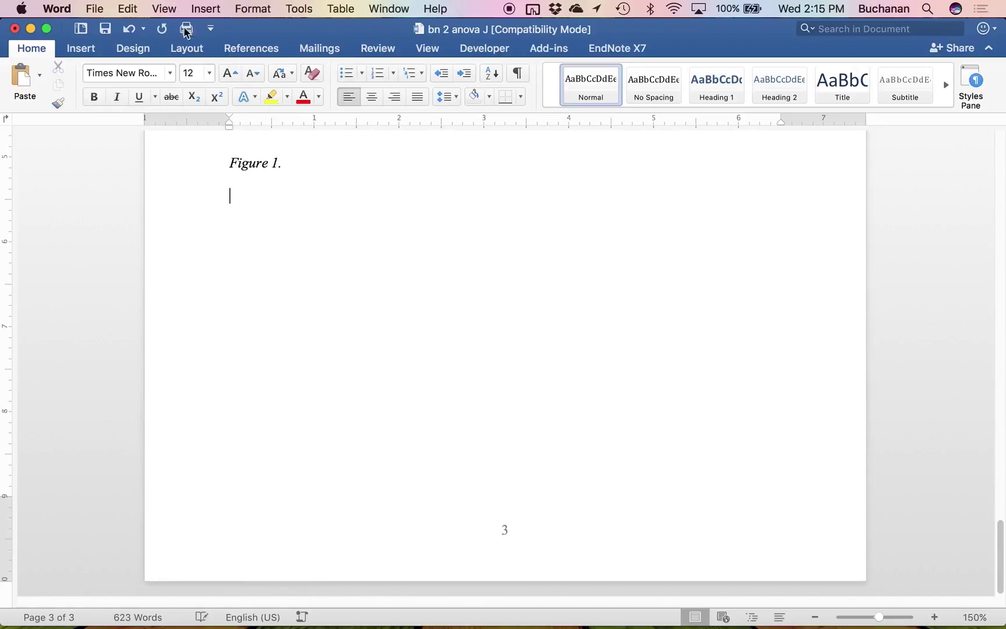
pyautogui.click(80, 51)
pyautogui.click(16, 89)
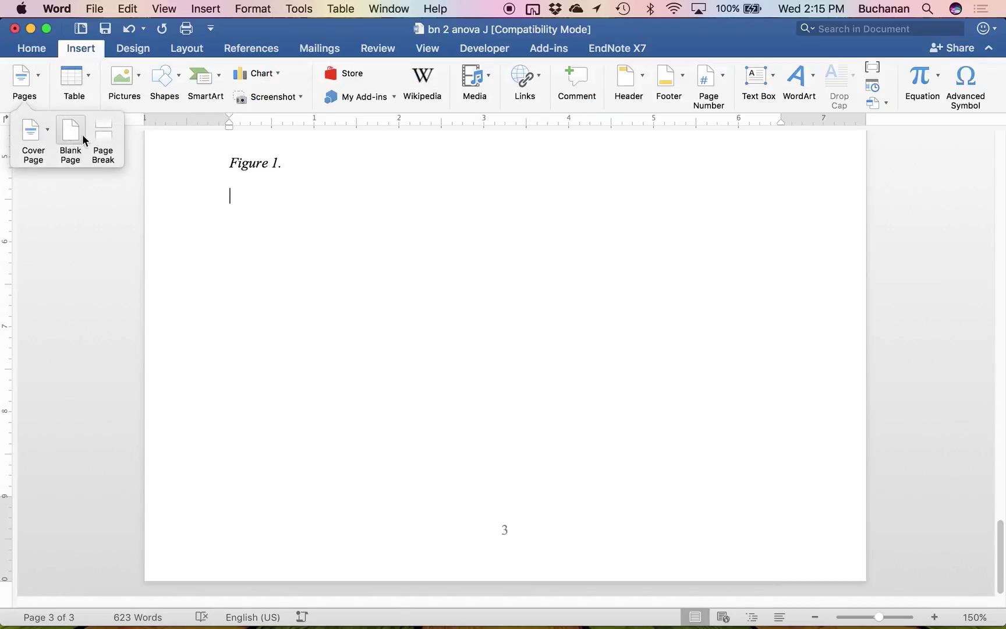
pyautogui.click(103, 137)
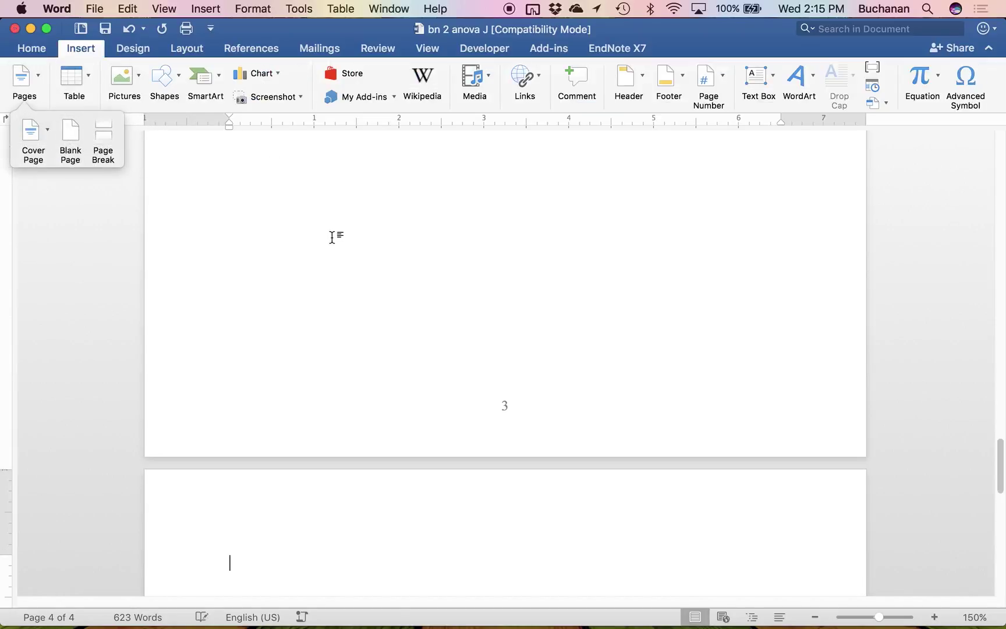
# Switch to Finder and open "bn 2 anova.csv" from the 5 ANOVA folder in Excel.
pyautogui.hotkey('ctrl', 'Up')
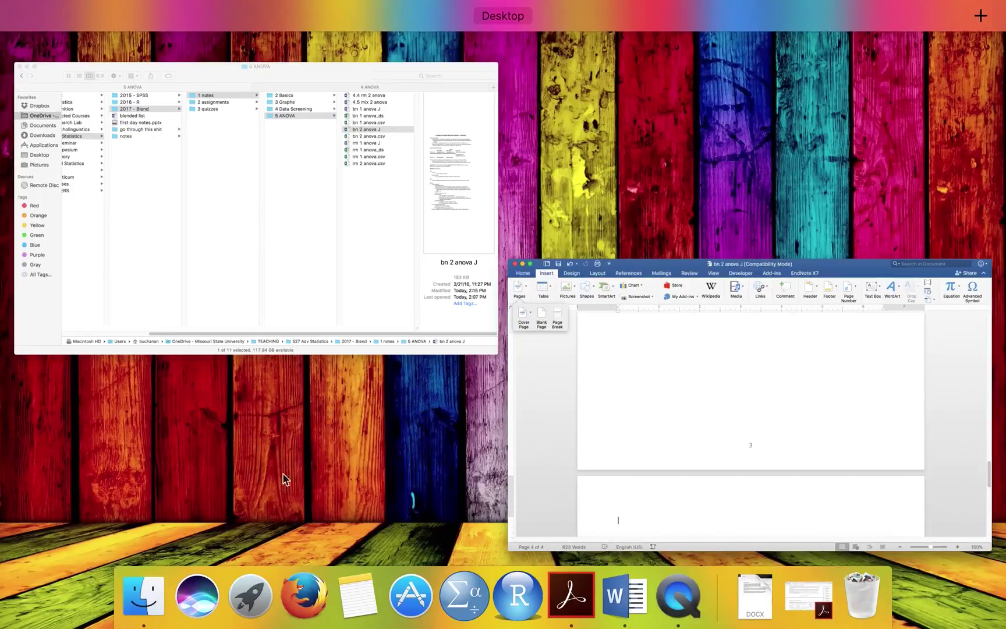
pyautogui.click(382, 217)
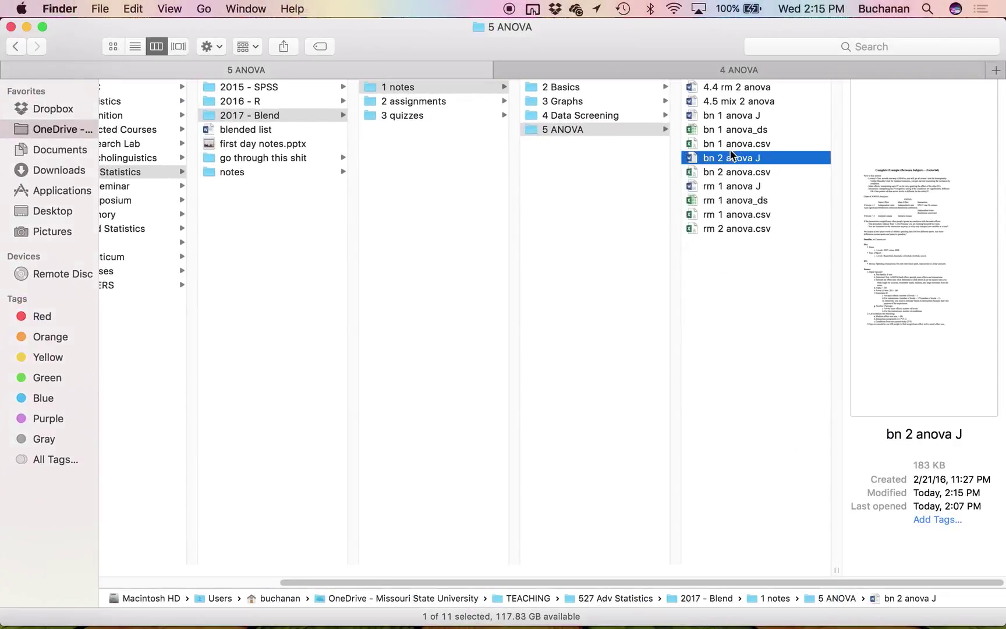
pyautogui.click(722, 173)
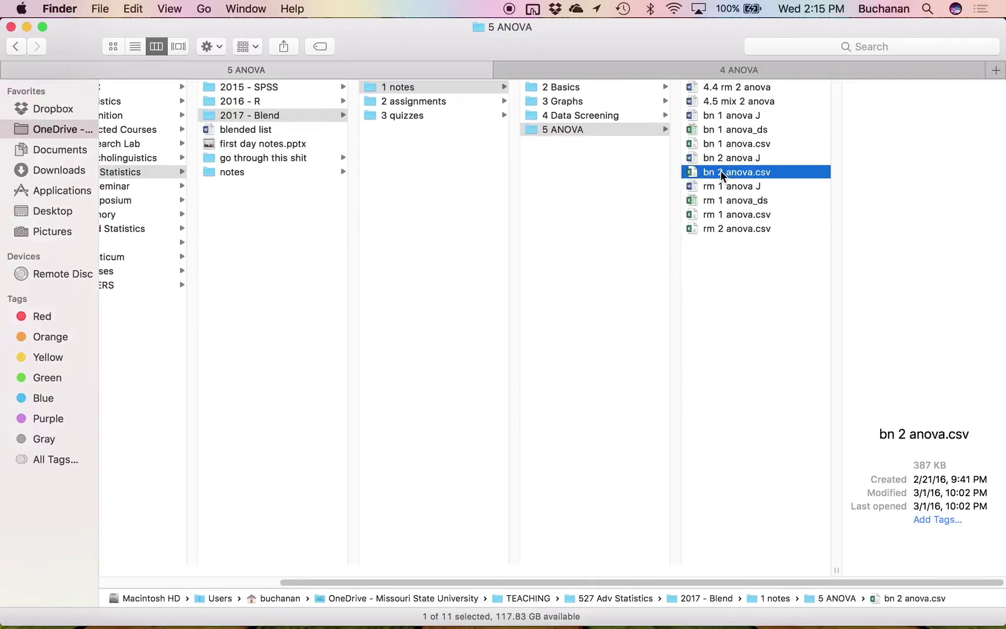
pyautogui.doubleClick(722, 173)
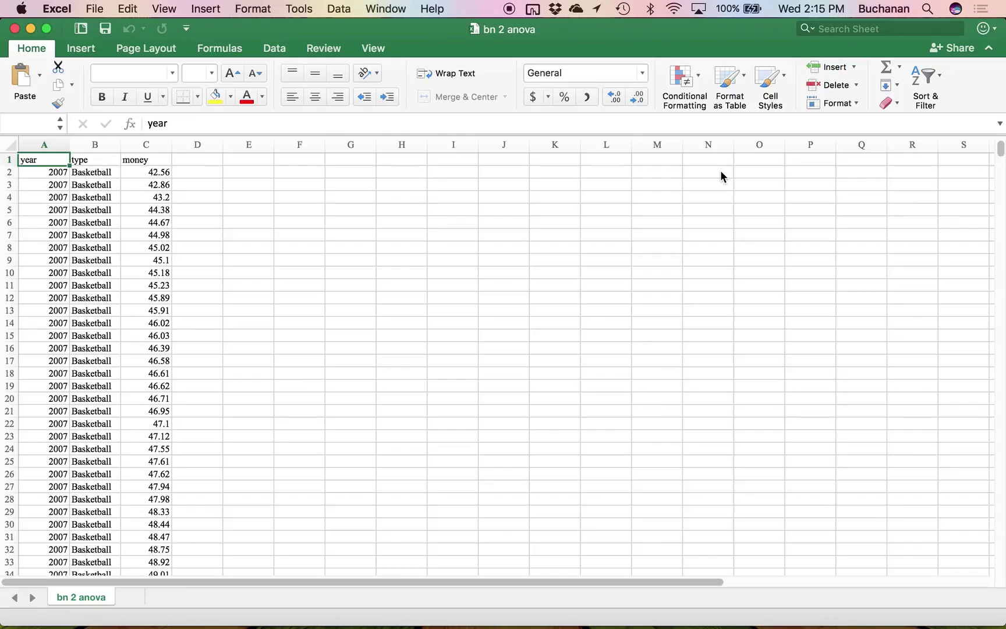
# Enlarge the worksheet view and check the extent of the money data from its last row back to the header.
pyautogui.click(877, 618)
pyautogui.moveTo(876, 617); pyautogui.dragTo(887, 619)
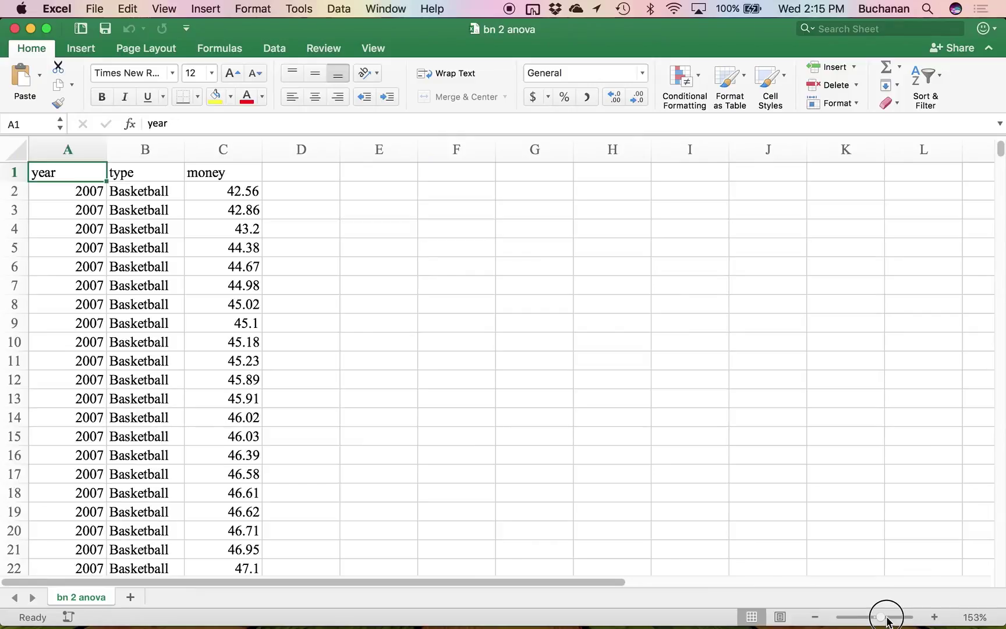
pyautogui.click(193, 357)
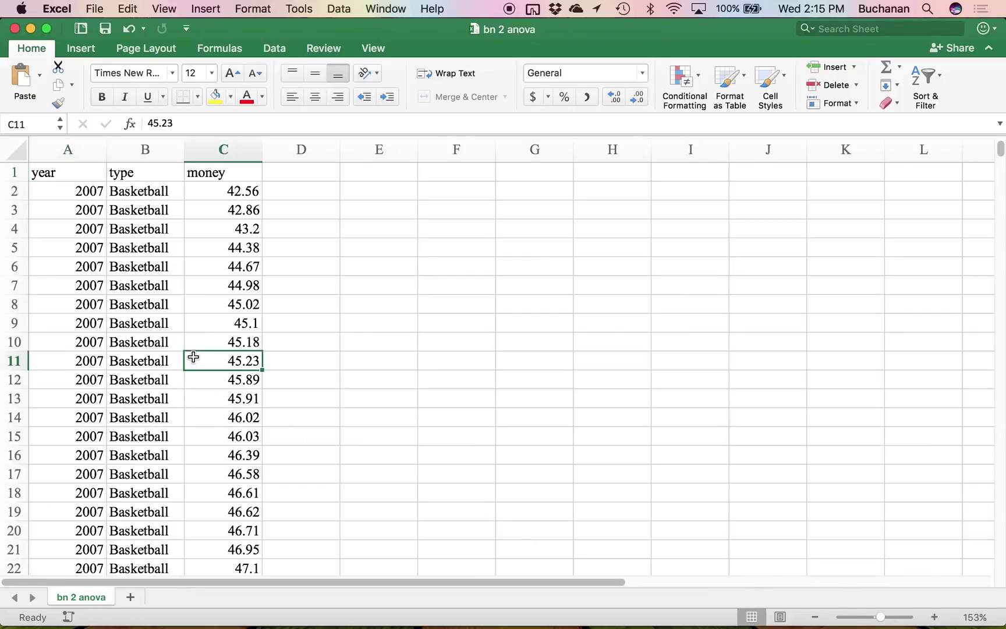
pyautogui.press('super+Down')
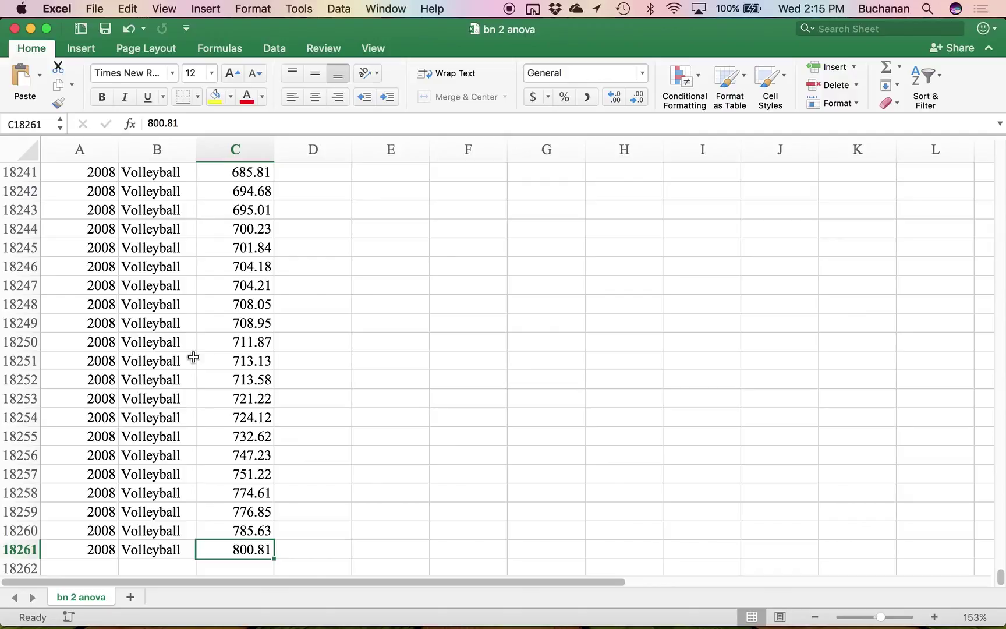
pyautogui.press('super+Up')
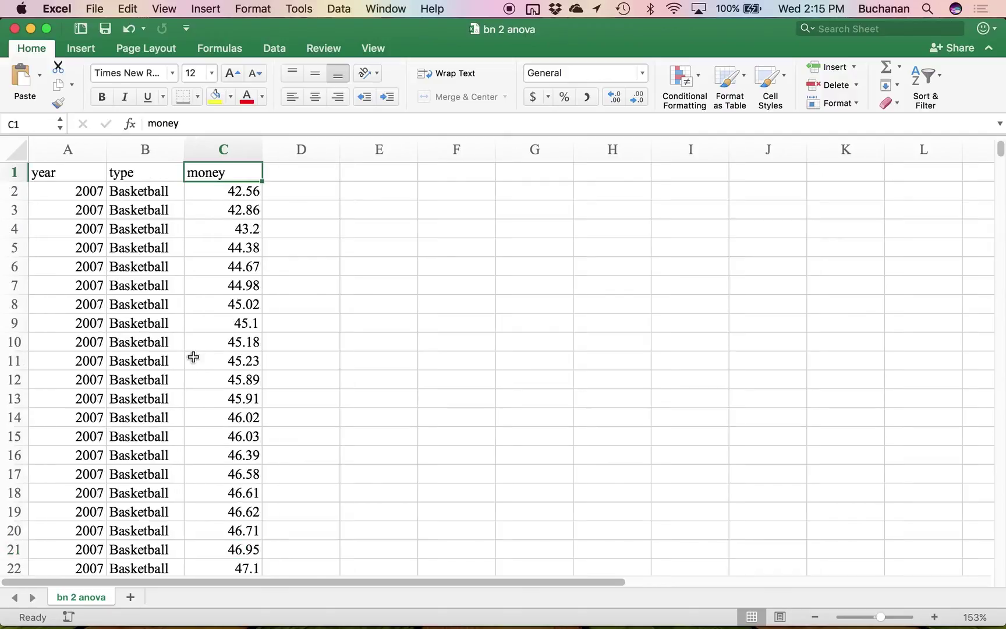
pyautogui.press('Right')
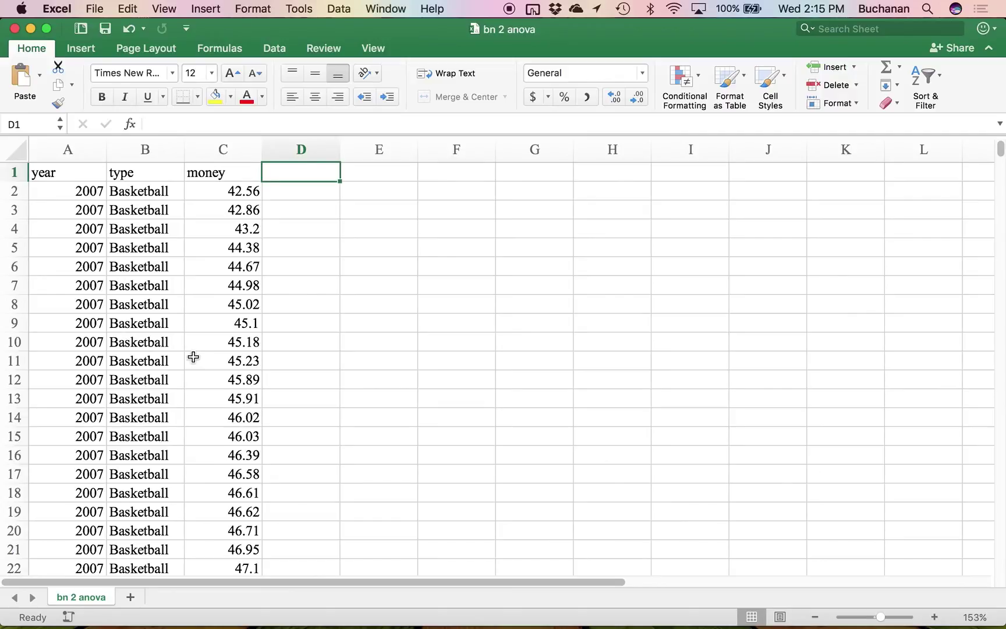
# Save a copy of the dataset as "bn 2 anova_ds" in Excel Workbook (.xlsx) format in the 5 ANOVA folder.
pyautogui.hotkey('ctrl', 'Up')
pyautogui.click(722, 466)
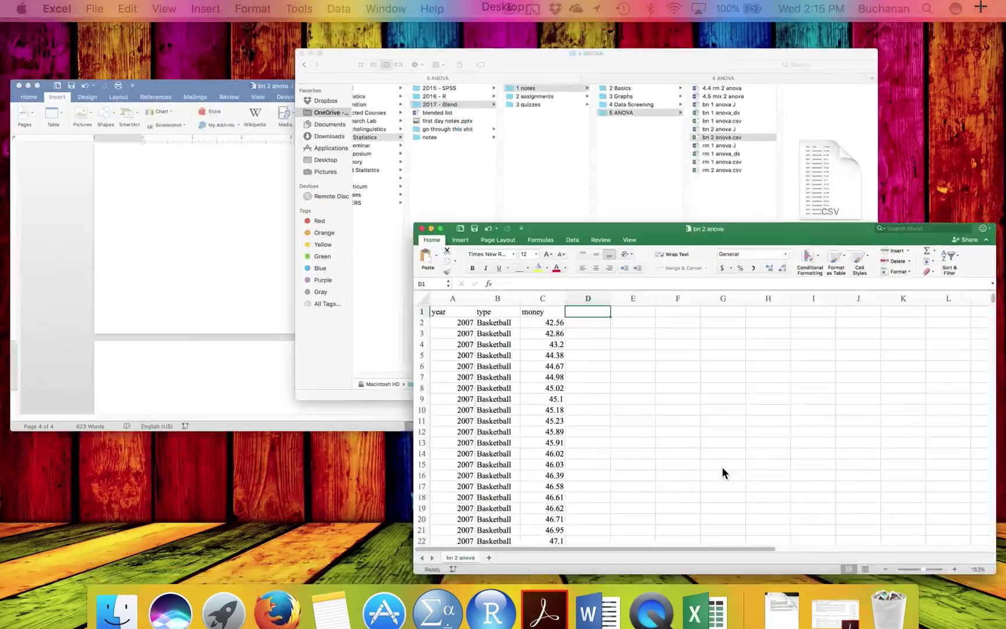
pyautogui.click(93, 8)
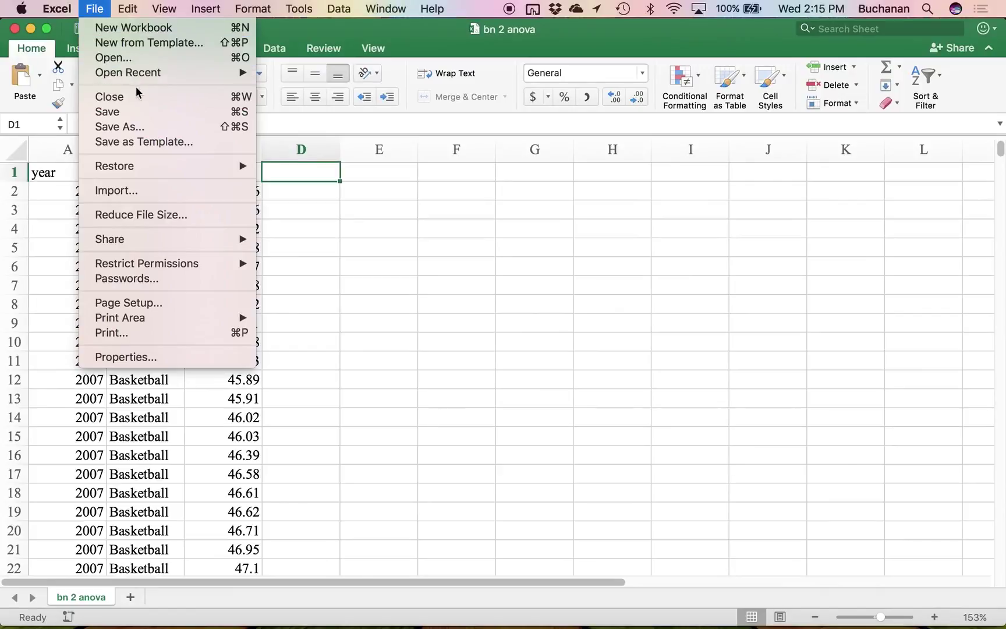
pyautogui.click(129, 126)
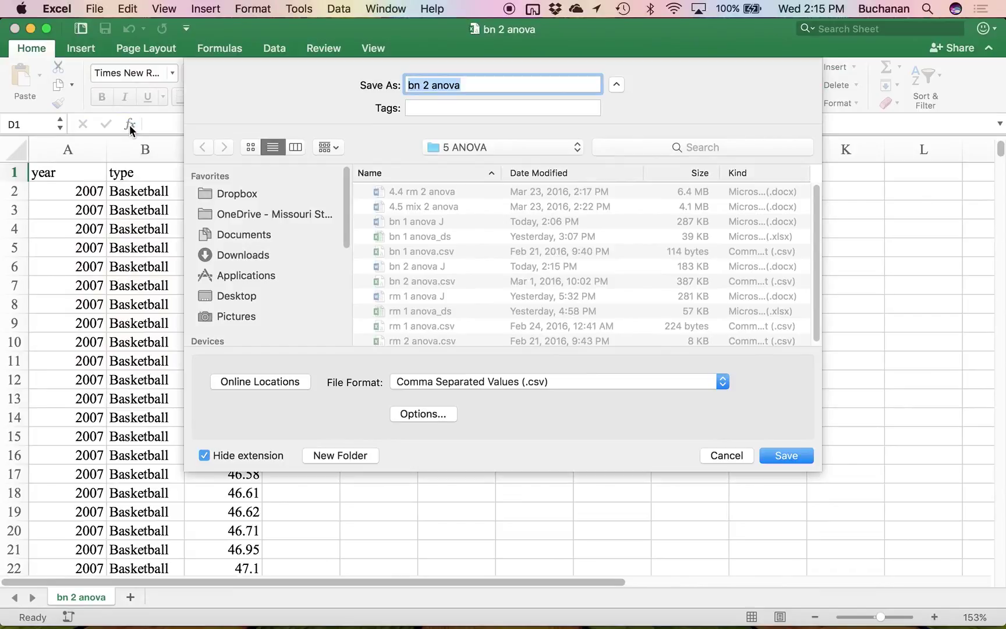
pyautogui.press('Right')
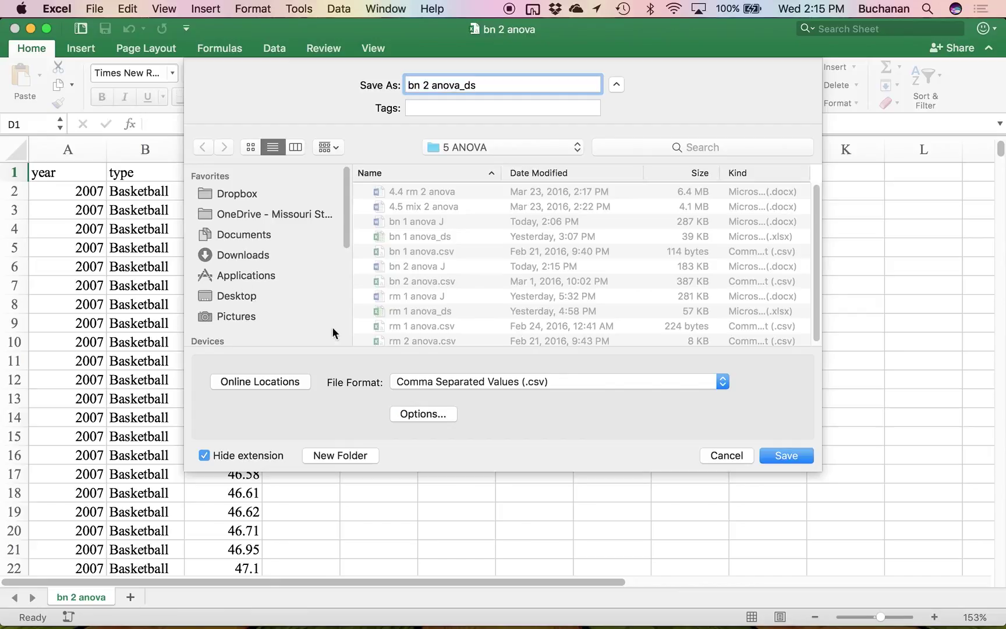
pyautogui.click(440, 383)
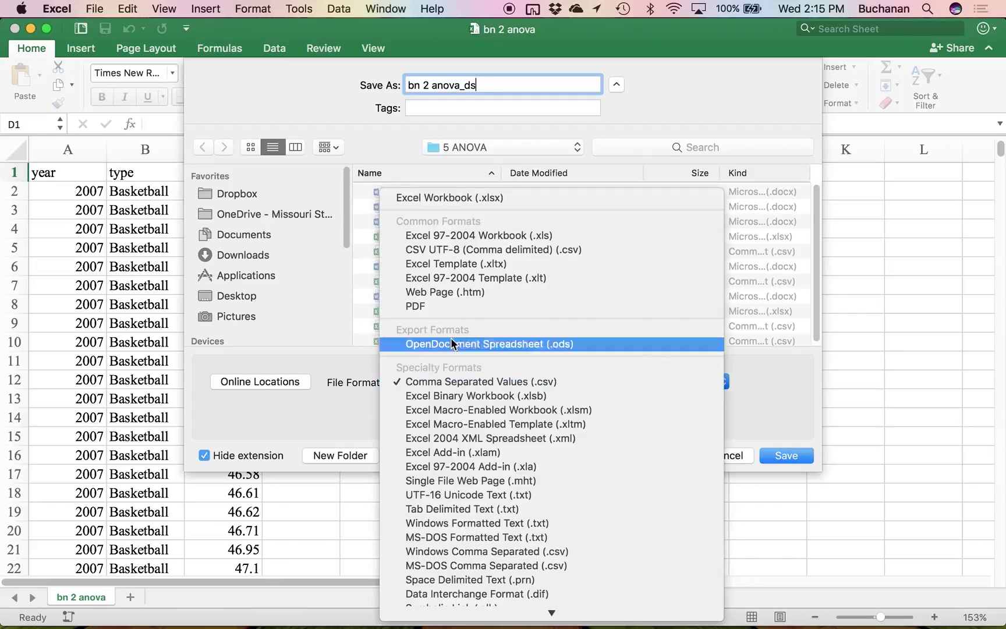
pyautogui.click(465, 199)
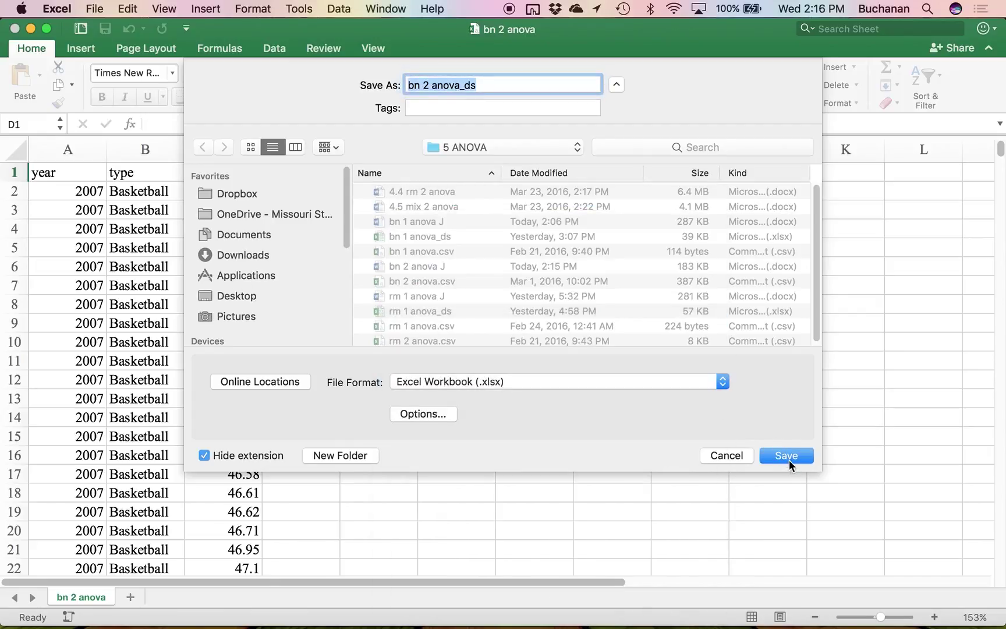
pyautogui.click(788, 457)
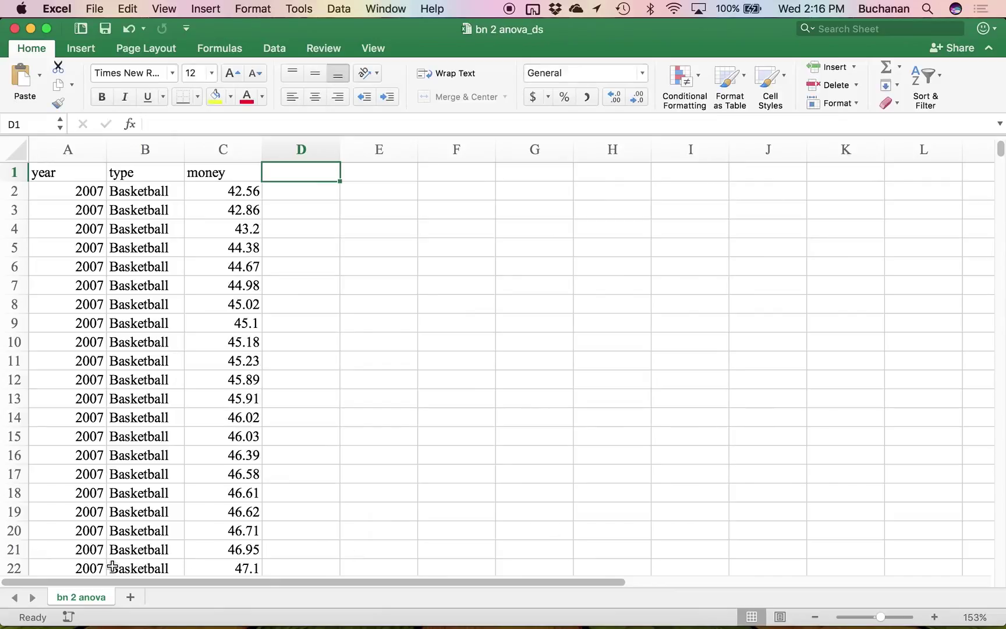
# Rename the data sheet as "master".
pyautogui.doubleClick(82, 596)
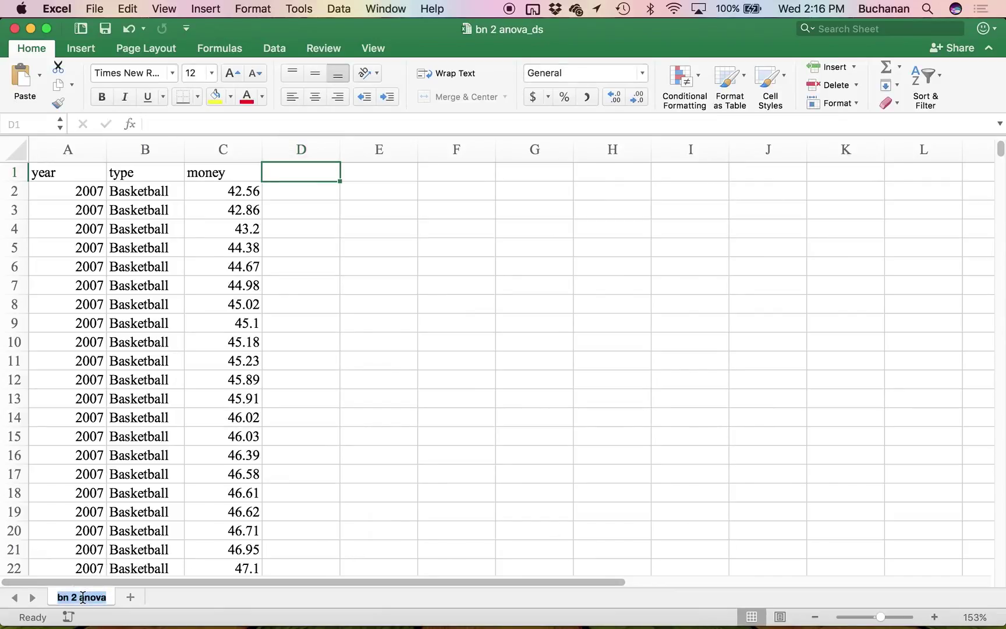
pyautogui.write('master')
pyautogui.press('Return')
# Add a new sheet and copy the entire contents of the master sheet into it.
pyautogui.click(120, 597)
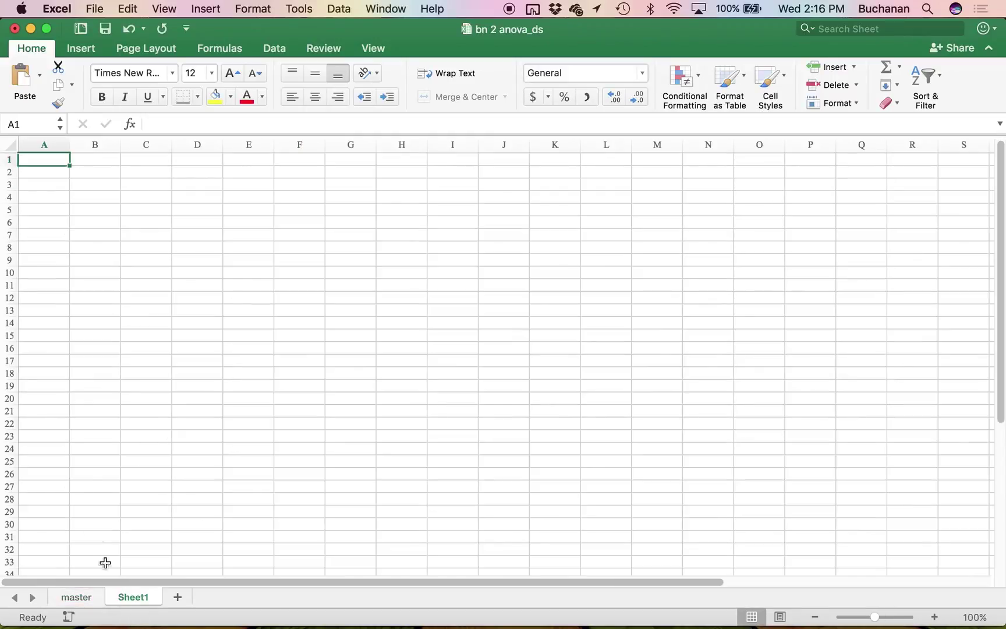
pyautogui.click(87, 600)
pyautogui.click(16, 151)
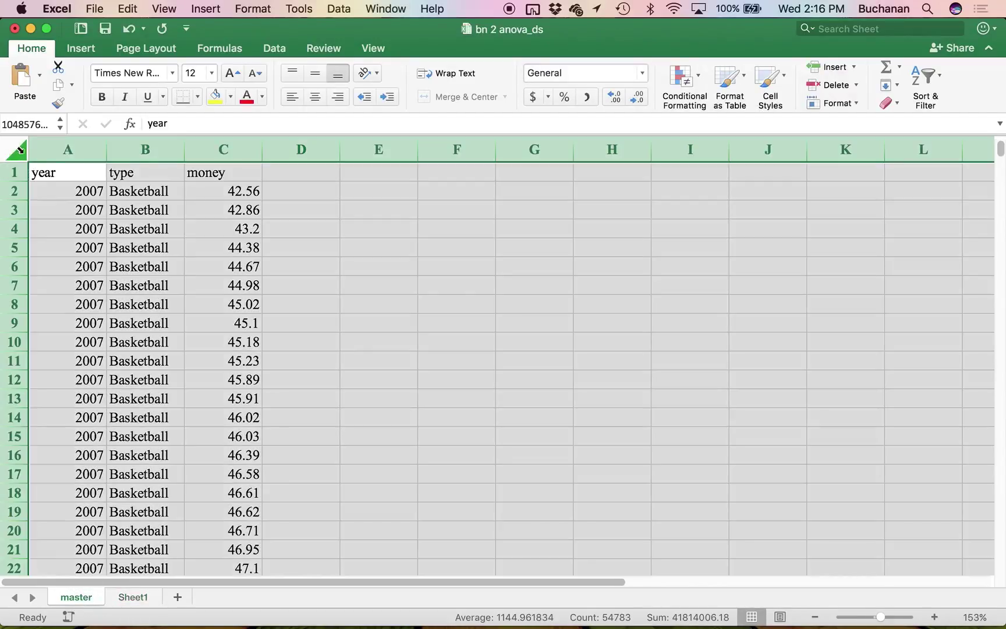
pyautogui.press('super+c')
pyautogui.click(139, 599)
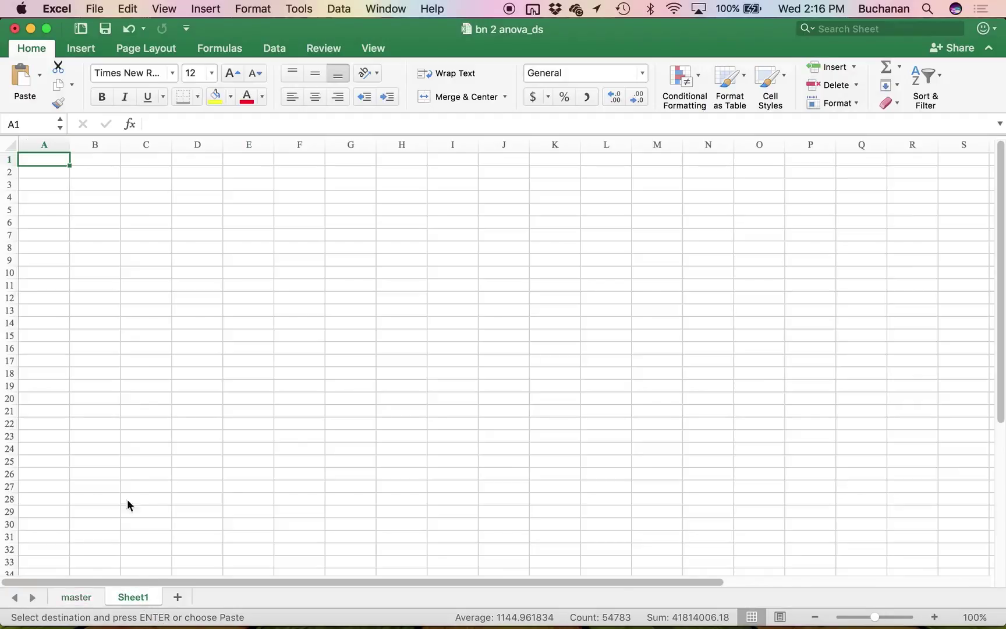
pyautogui.press('super+a')
pyautogui.press('super+v')
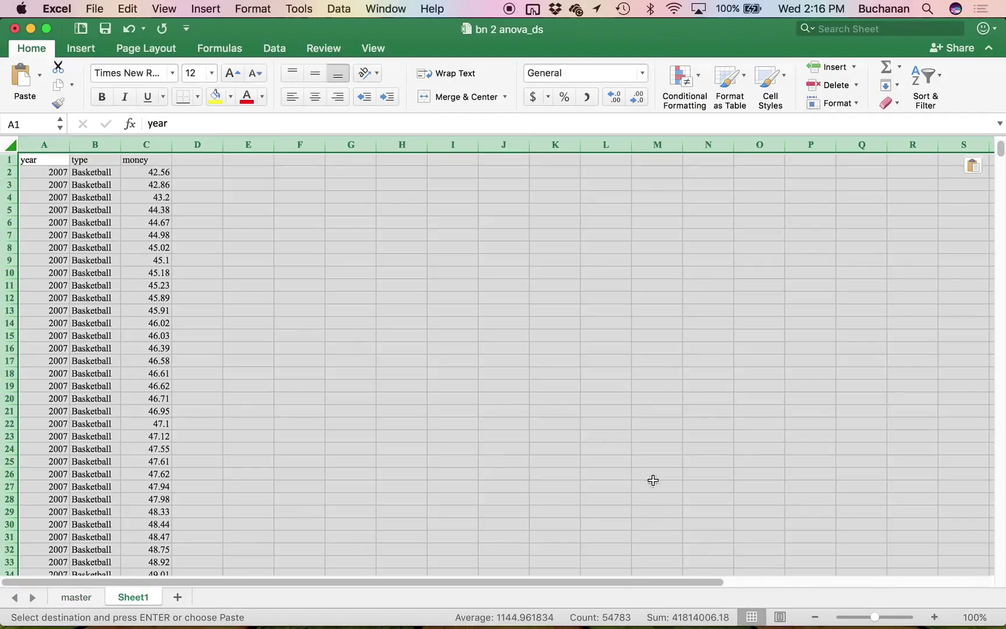
# Rename the sheet holding the copied data as "no typos".
pyautogui.doubleClick(144, 598)
pyautogui.write('no')
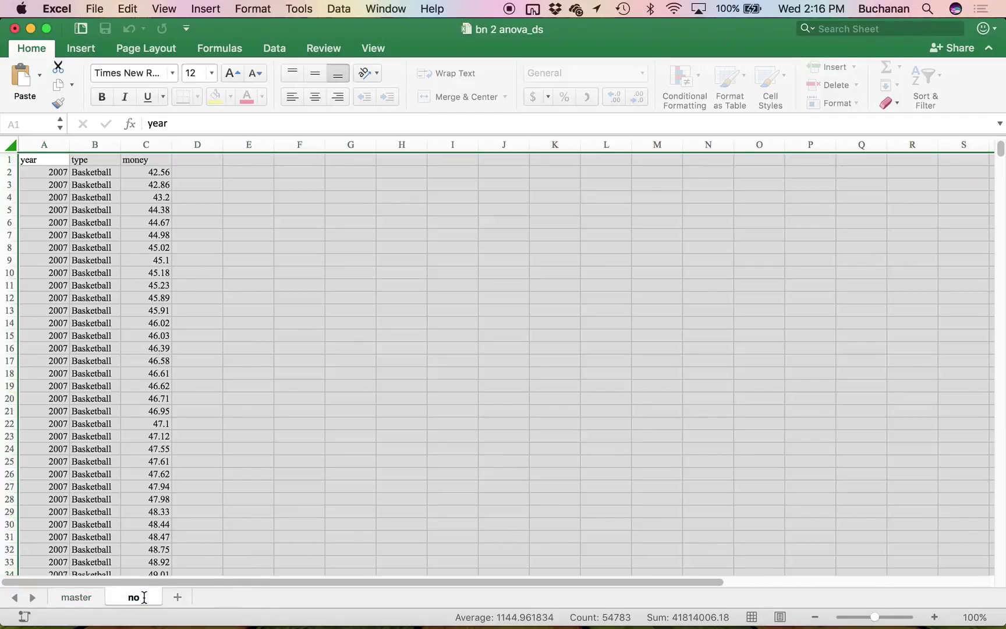
pyautogui.write(' typos')
pyautogui.press('Return')
# Copy the year and type columns of the no typos sheet and add a new sheet named "accuracy".
pyautogui.moveTo(875, 620); pyautogui.dragTo(885, 618)
pyautogui.click(405, 312)
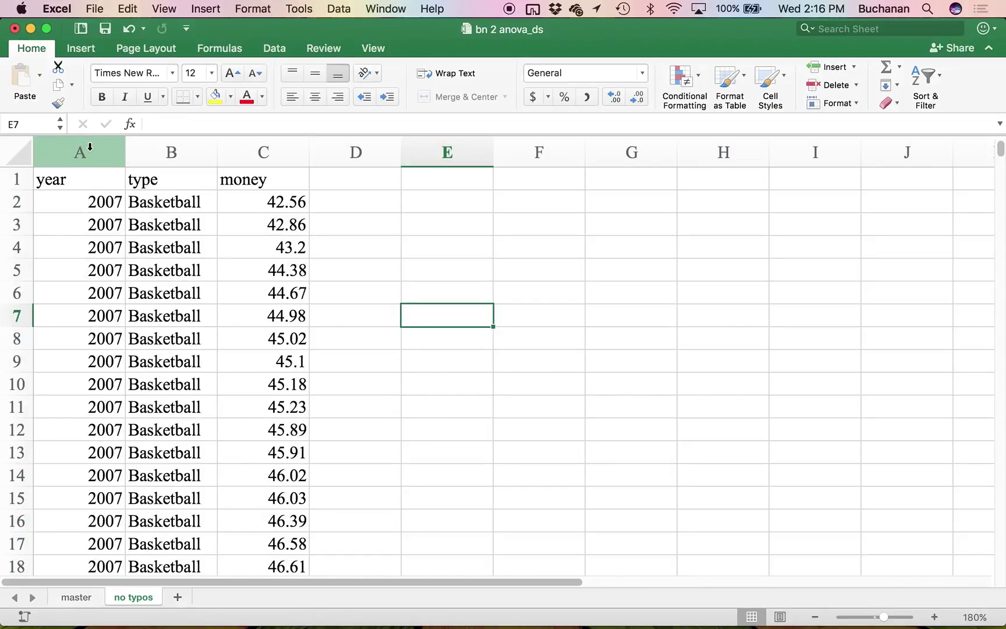
pyautogui.moveTo(82, 150); pyautogui.dragTo(143, 168)
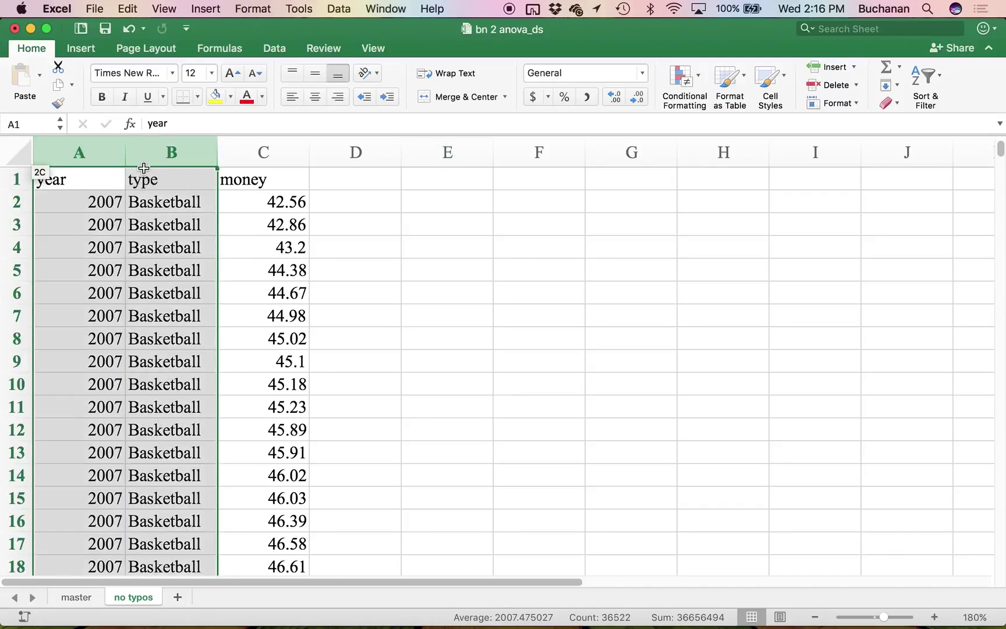
pyautogui.press('super+c')
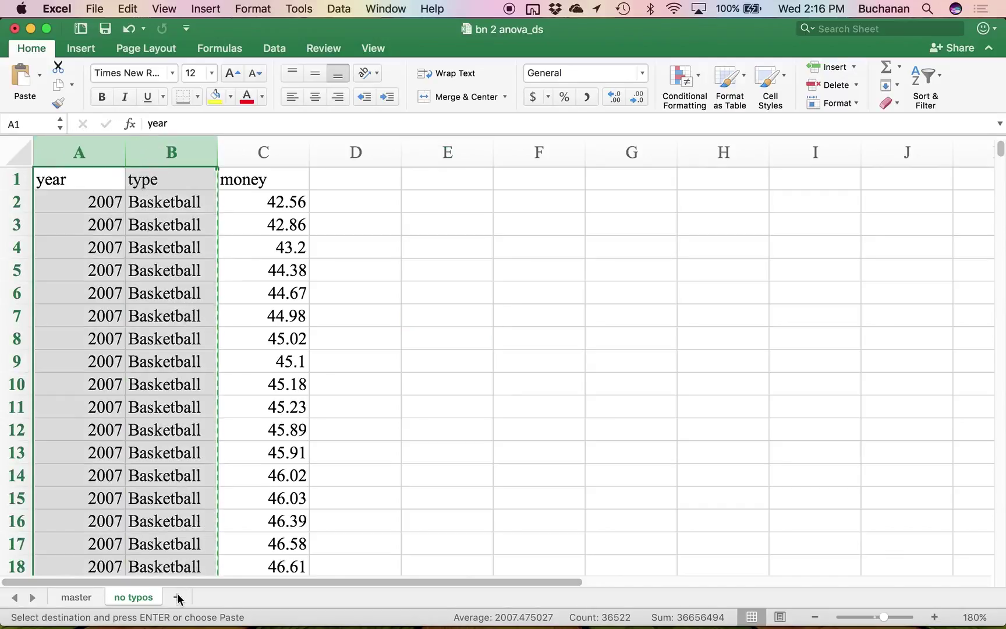
pyautogui.click(178, 598)
pyautogui.doubleClick(181, 598)
pyautogui.write('accuracy')
pyautogui.press('Return')
# Copy the year and type columns from the no typos sheet again and paste them into the accuracy sheet at A1.
pyautogui.click(93, 184)
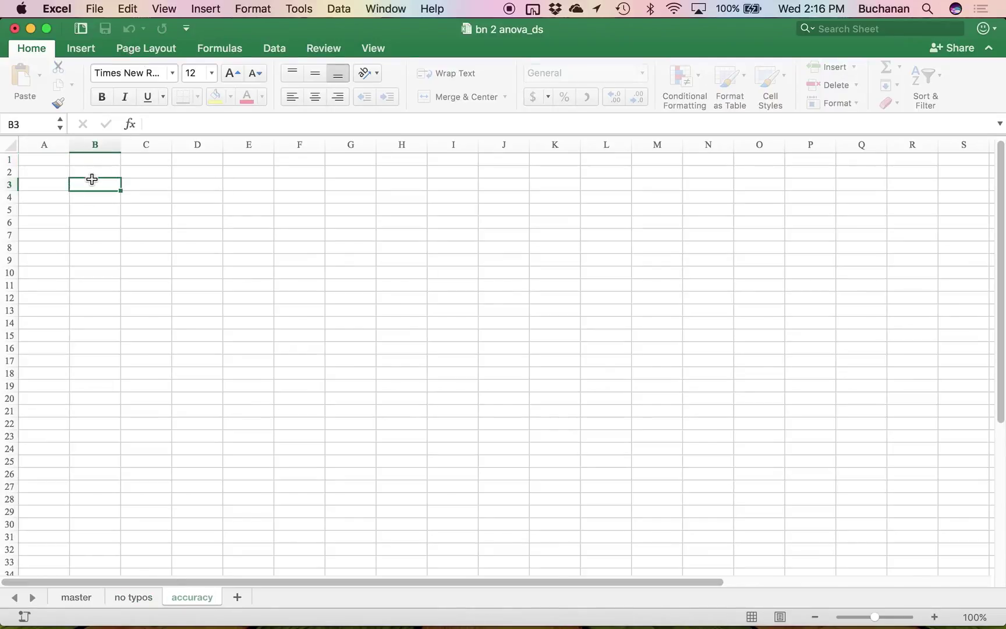
pyautogui.click(46, 156)
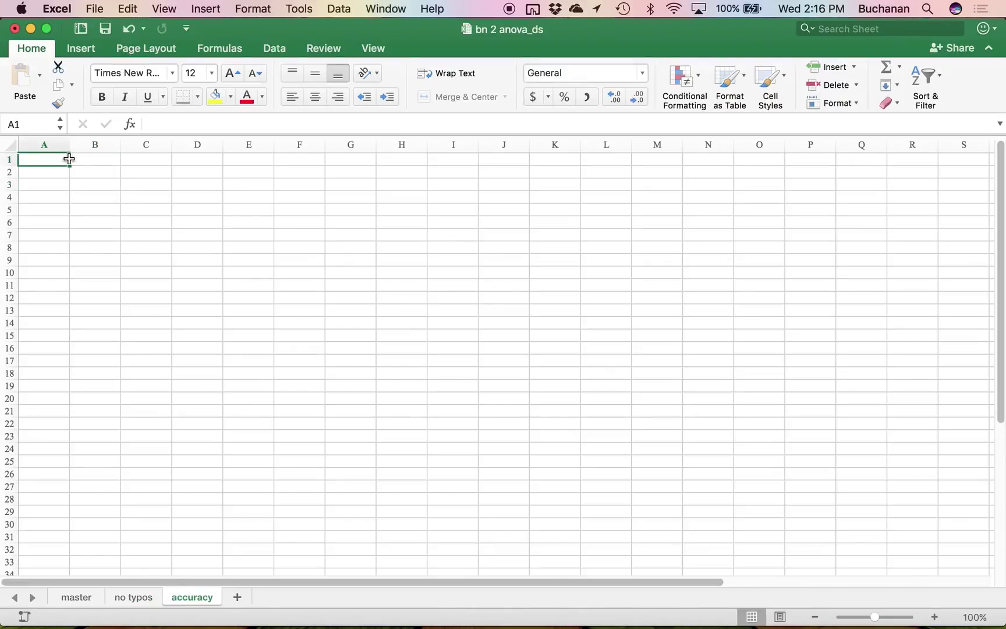
pyautogui.click(134, 595)
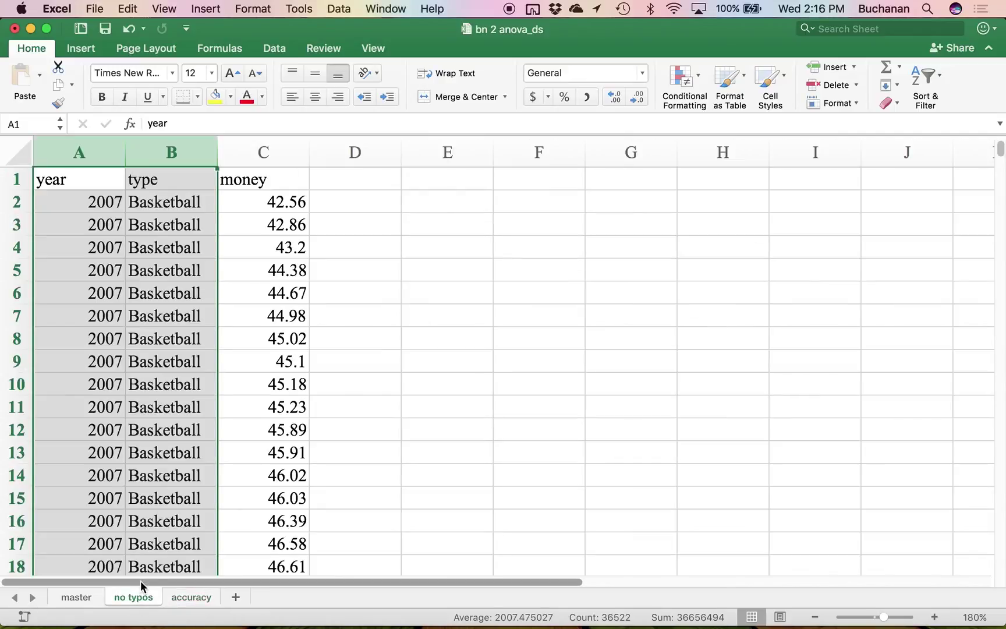
pyautogui.press('super+c')
pyautogui.click(199, 600)
pyautogui.press('super+v')
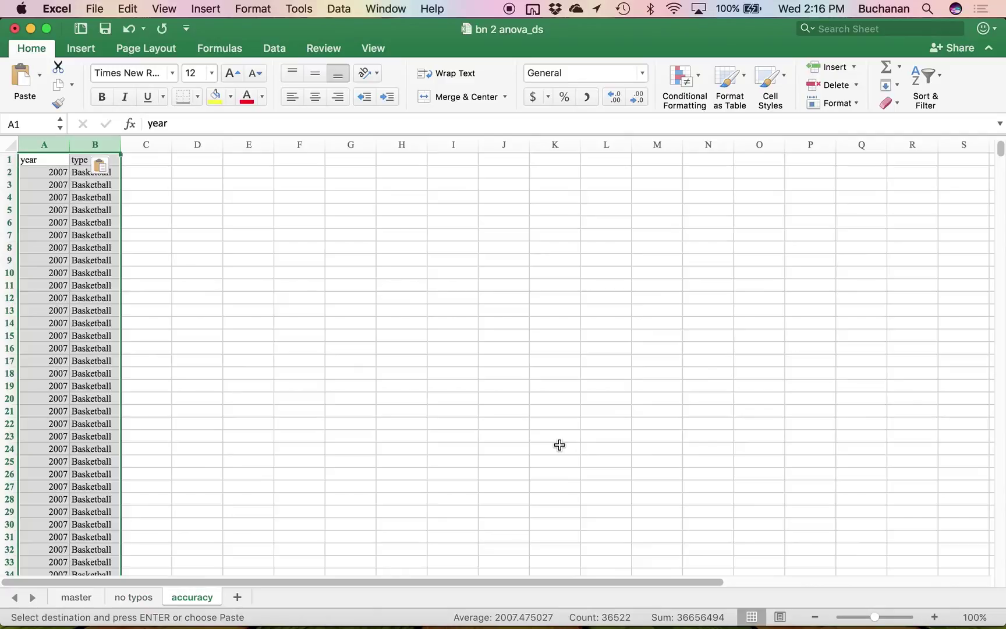
# Remove the duplicate year and type combinations across columns A and B of the accuracy sheet.
pyautogui.click(275, 49)
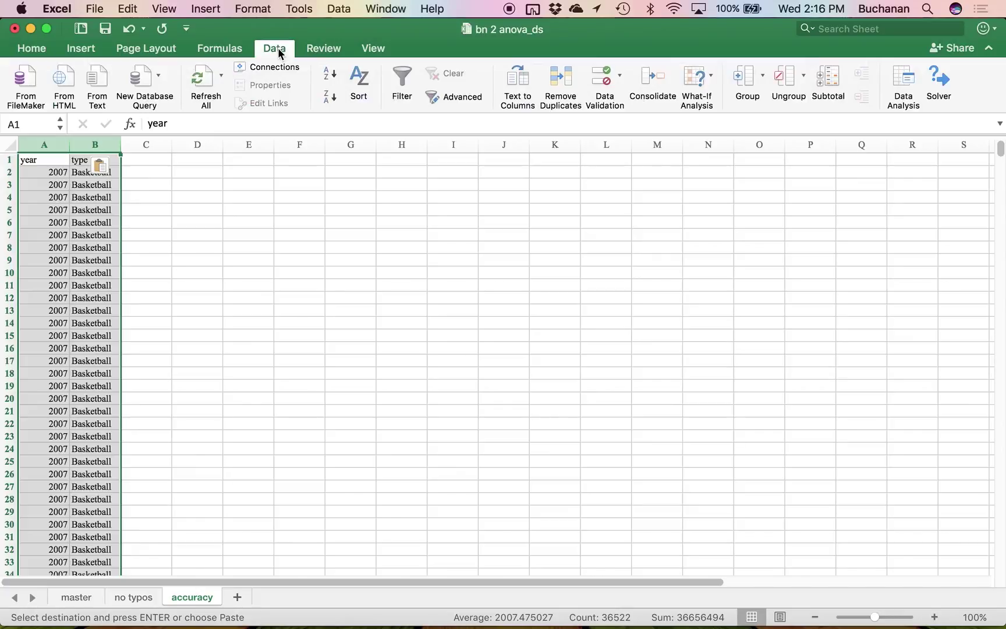
pyautogui.click(565, 81)
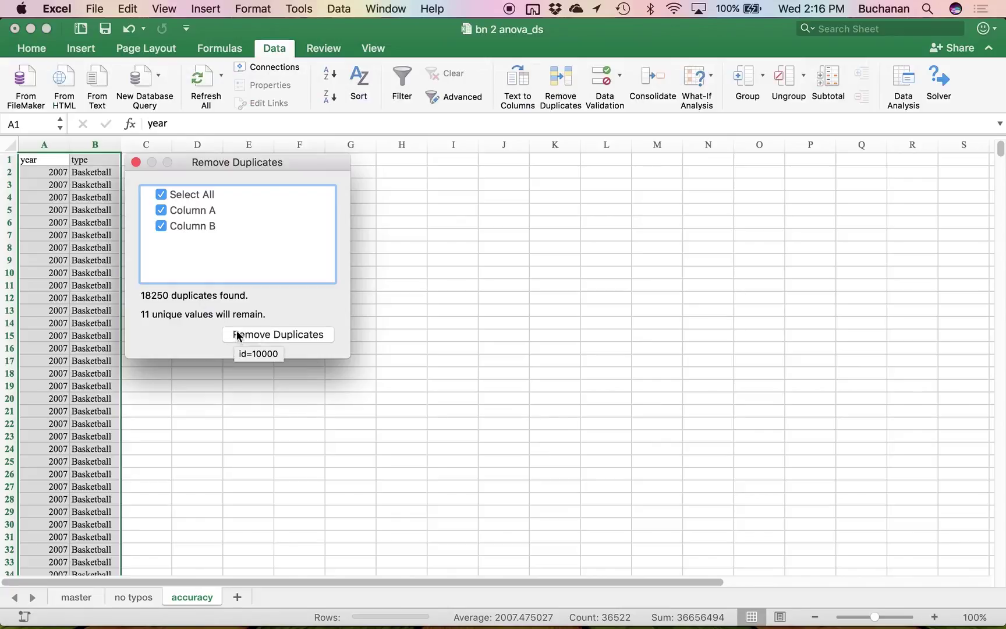
pyautogui.click(136, 162)
pyautogui.click(48, 145)
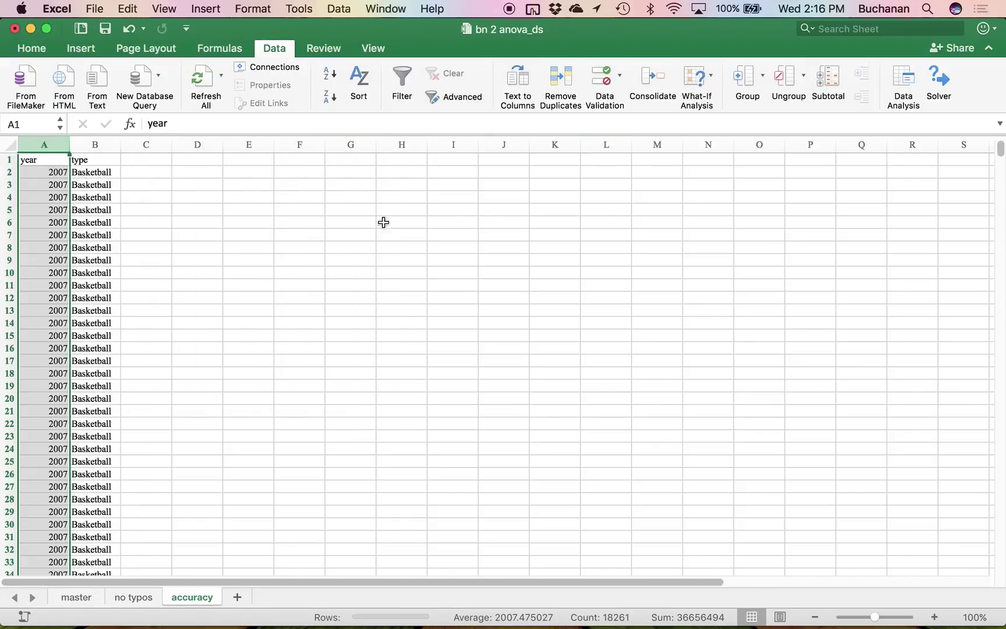
pyautogui.moveTo(46, 144); pyautogui.dragTo(99, 146)
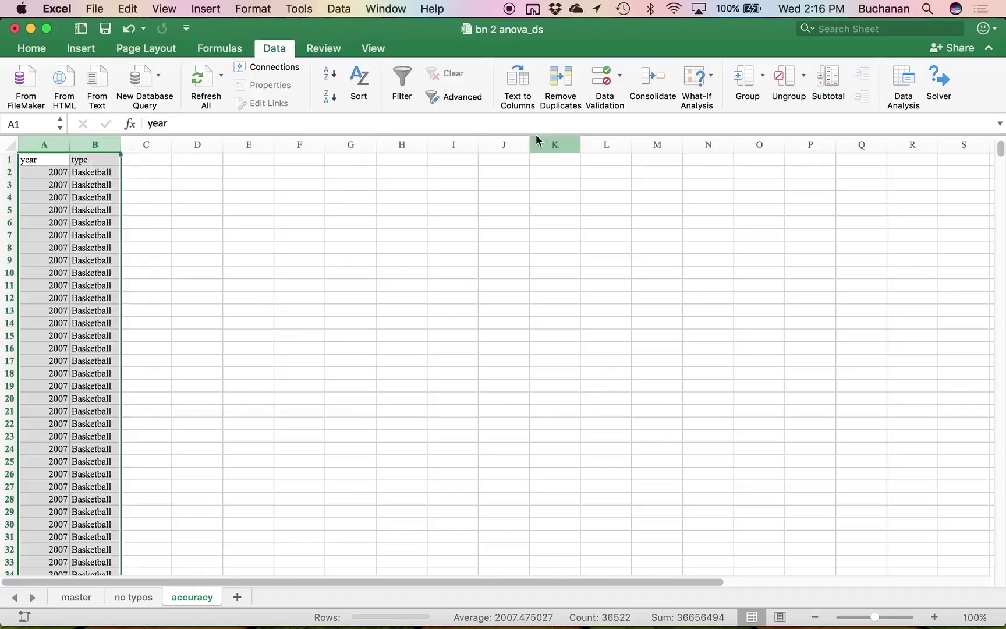
pyautogui.click(560, 88)
pyautogui.click(307, 337)
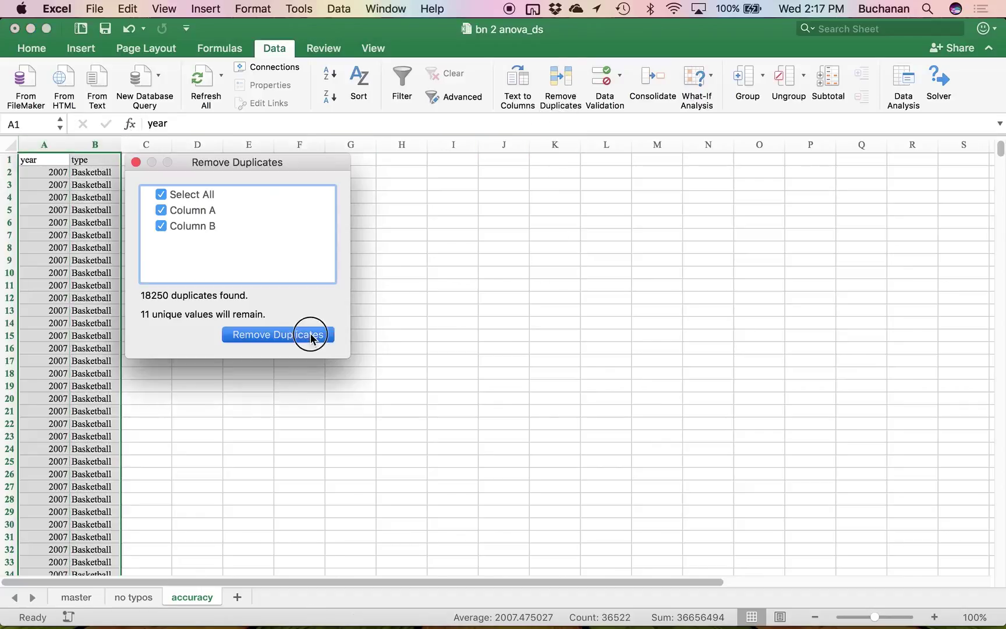
pyautogui.click(100, 299)
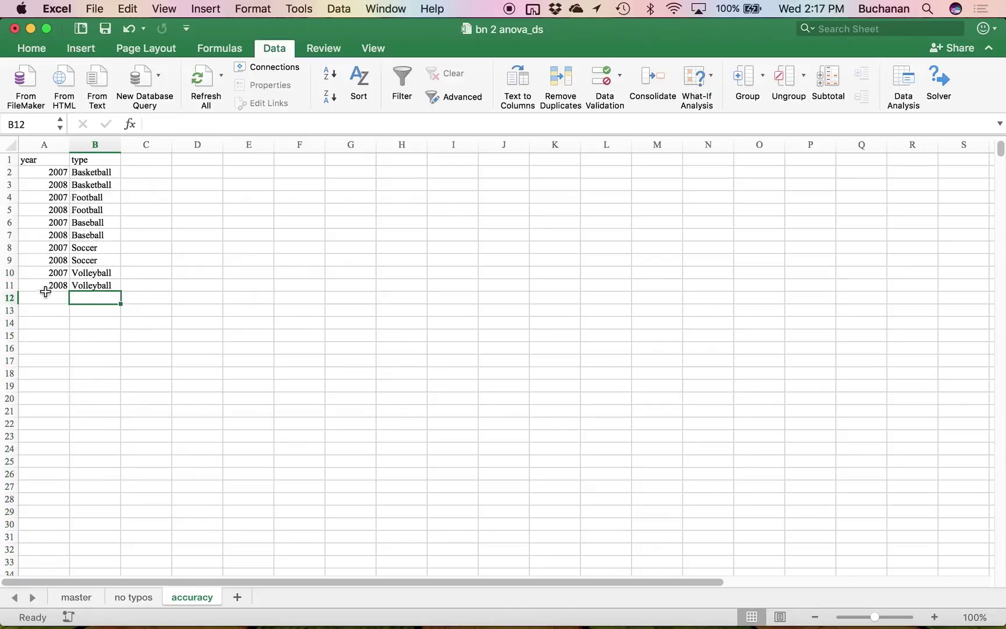
# Enter the years 2007 and 2008 as row labels in D3 and D4 of the accuracy sheet.
pyautogui.hscroll(10, 699, 553)
pyautogui.moveTo(728, 582); pyautogui.dragTo(281, 582)
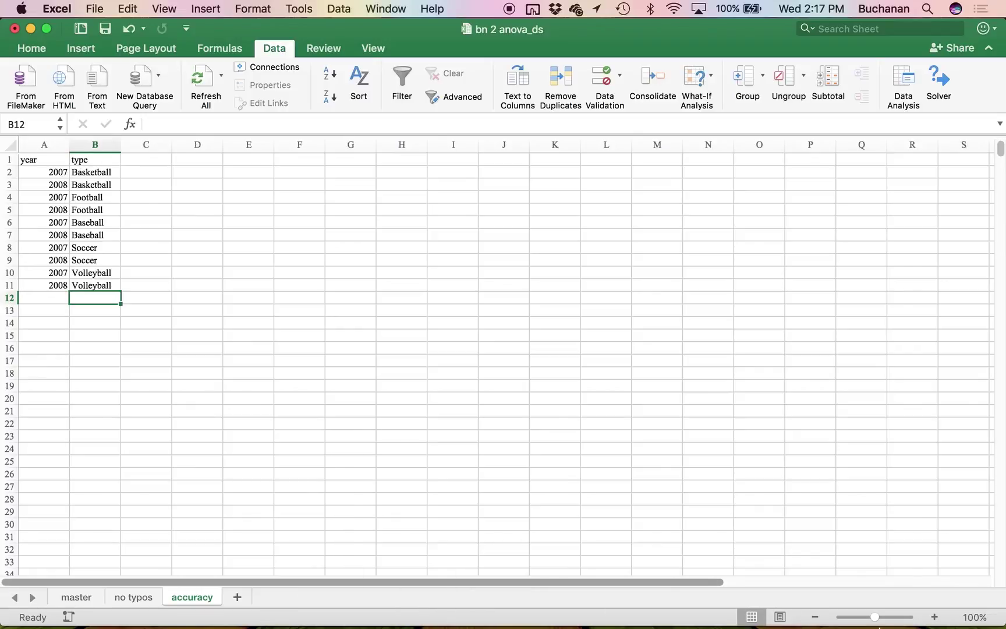
pyautogui.moveTo(873, 618); pyautogui.dragTo(889, 622)
pyautogui.click(415, 214)
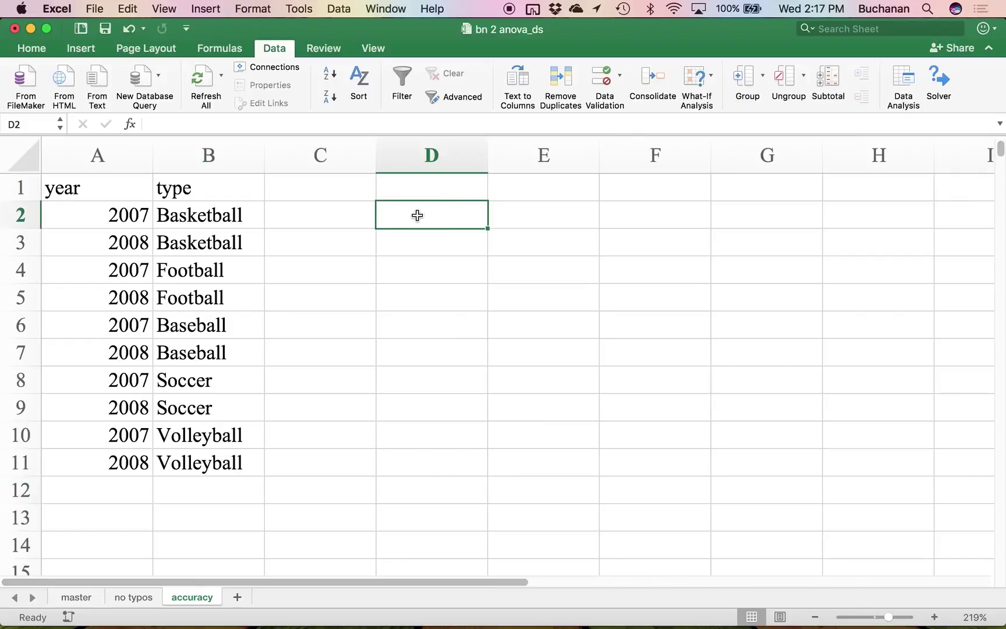
pyautogui.click(421, 244)
pyautogui.write('2007')
pyautogui.press('Return')
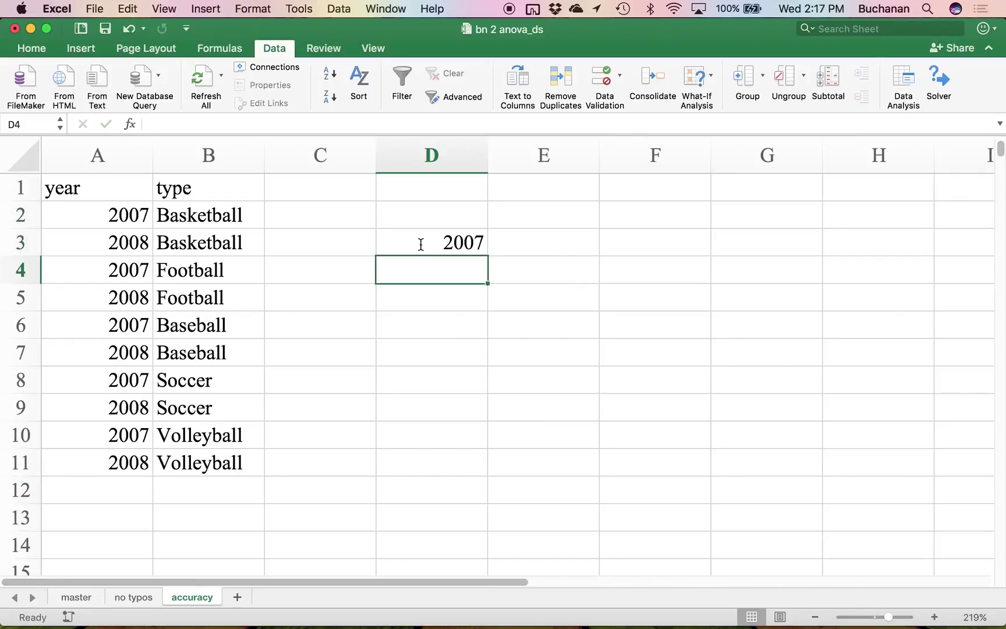
pyautogui.write('2008')
pyautogui.press('Return')
# Enter the column headings basket, fb, base, soccer and vb in cells E2 to I2.
pyautogui.click(546, 210)
pyautogui.write('basket')
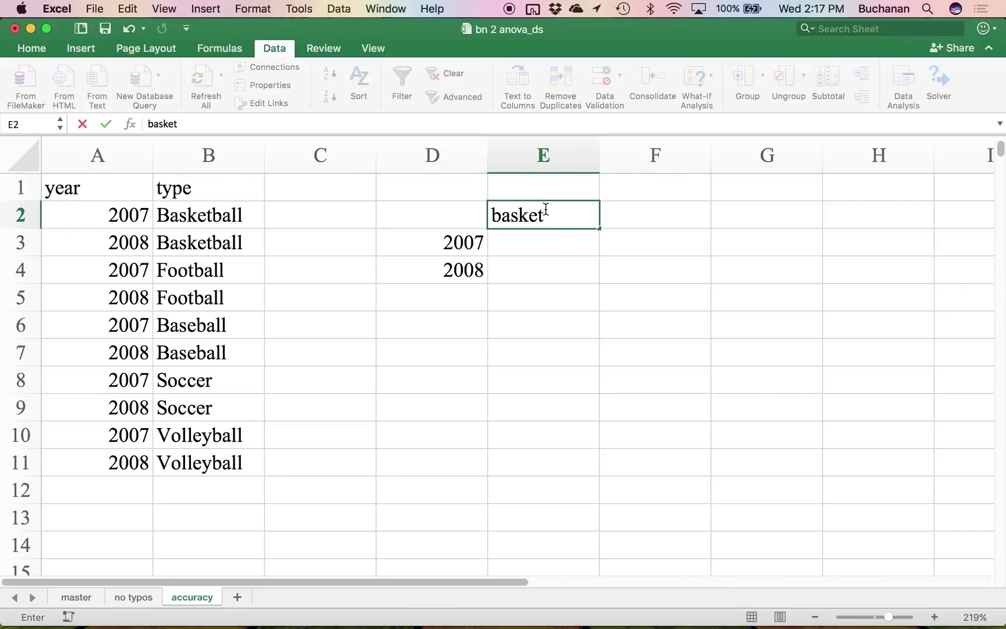
pyautogui.press('Tab')
pyautogui.write('fb')
pyautogui.press('Tab')
pyautogui.write('bb')
pyautogui.press('BackSpace')
pyautogui.write('ase')
pyautogui.press('Tab')
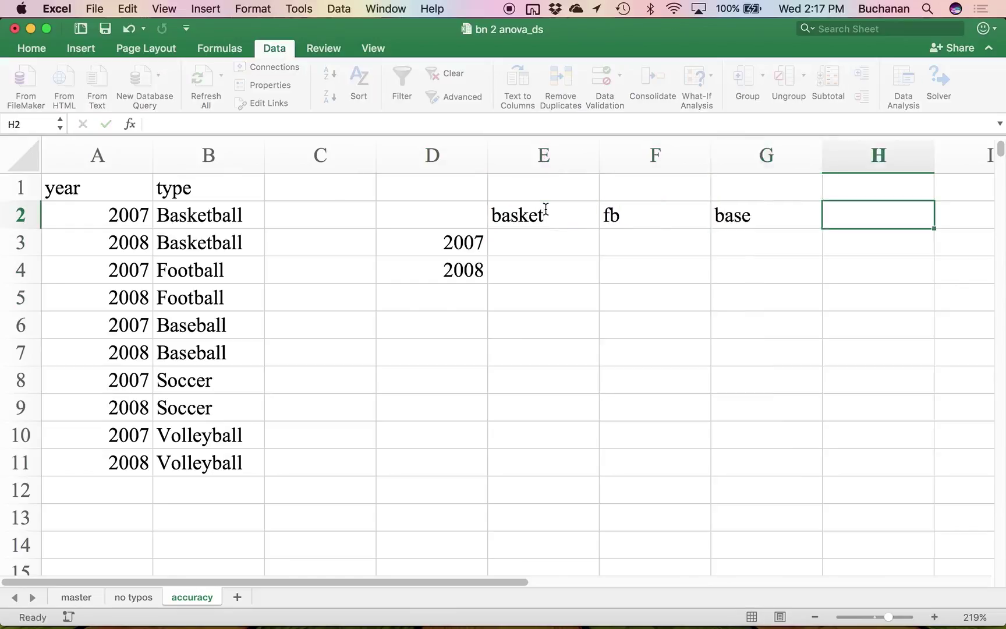
pyautogui.write('soct')
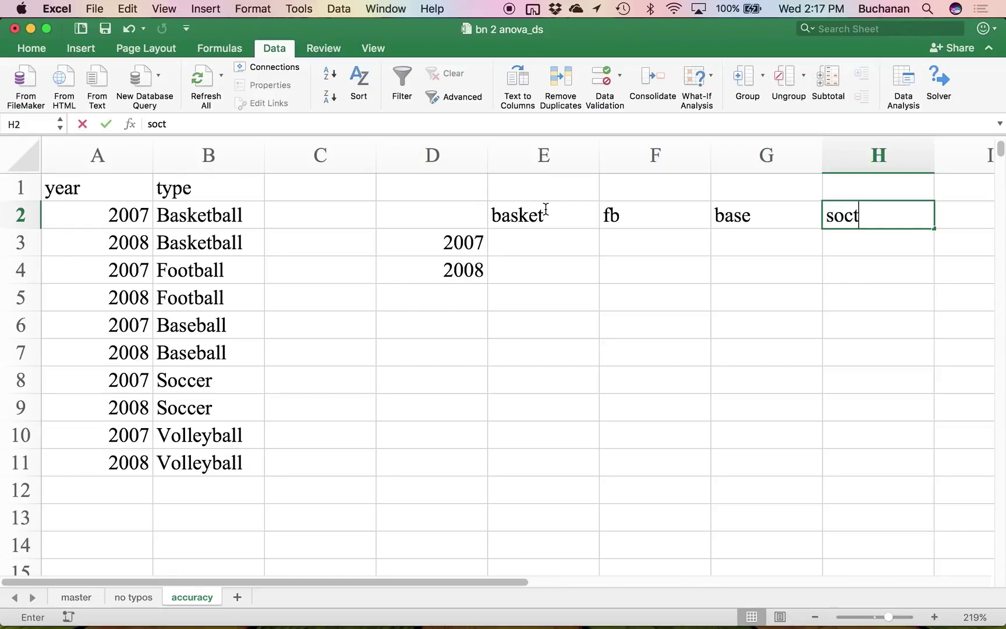
pyautogui.press('BackSpace')
pyautogui.write('cer')
pyautogui.press('Tab')
pyautogui.write('vb')
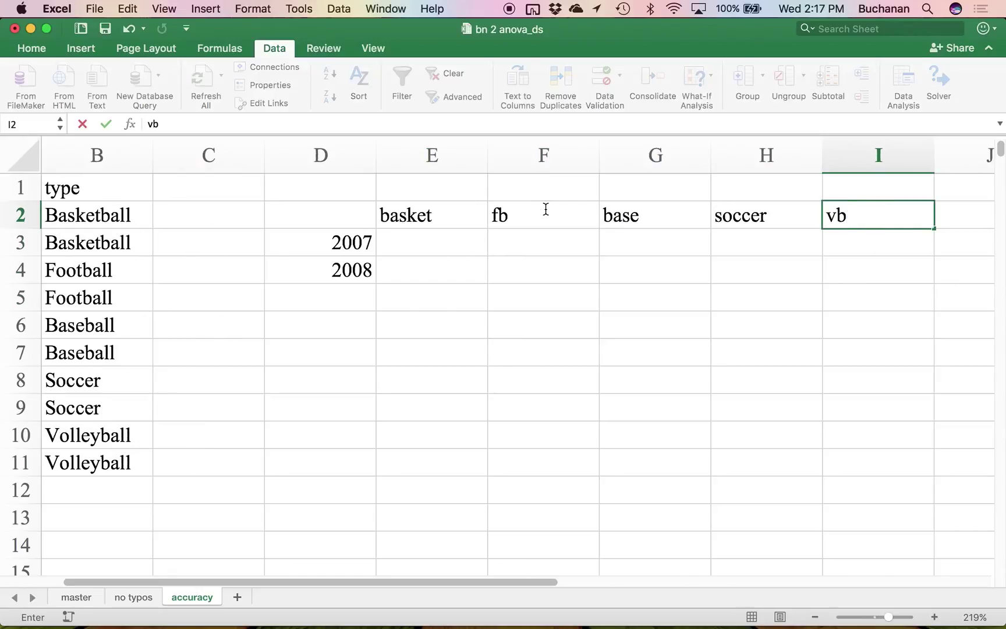
pyautogui.press('Return')
# Mark the 2007 basket combination with an x in cell E3.
pyautogui.write('x')
pyautogui.press('Return')
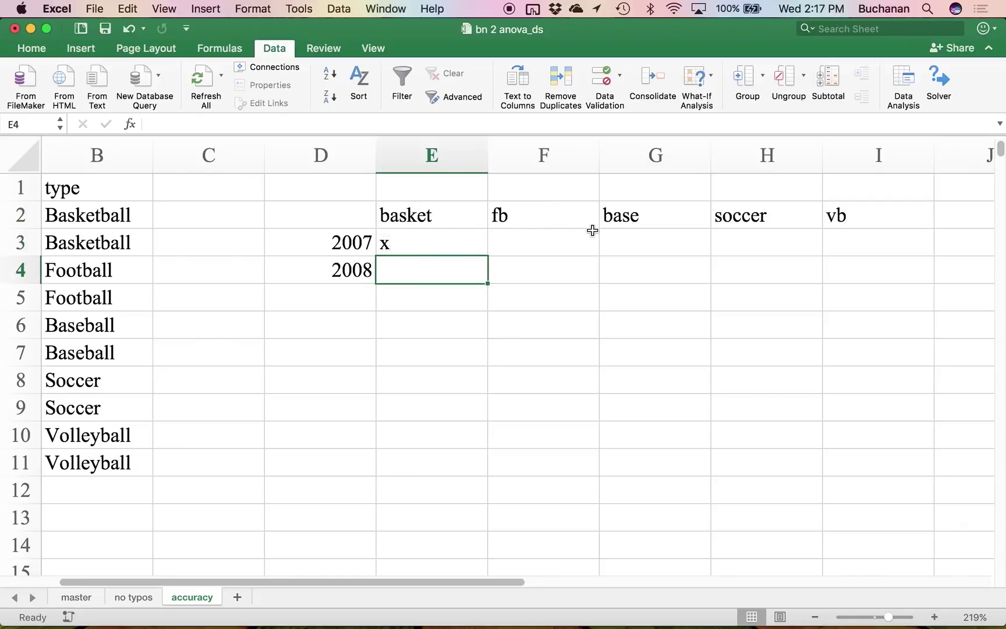
pyautogui.hscroll(-2, 449, 245)
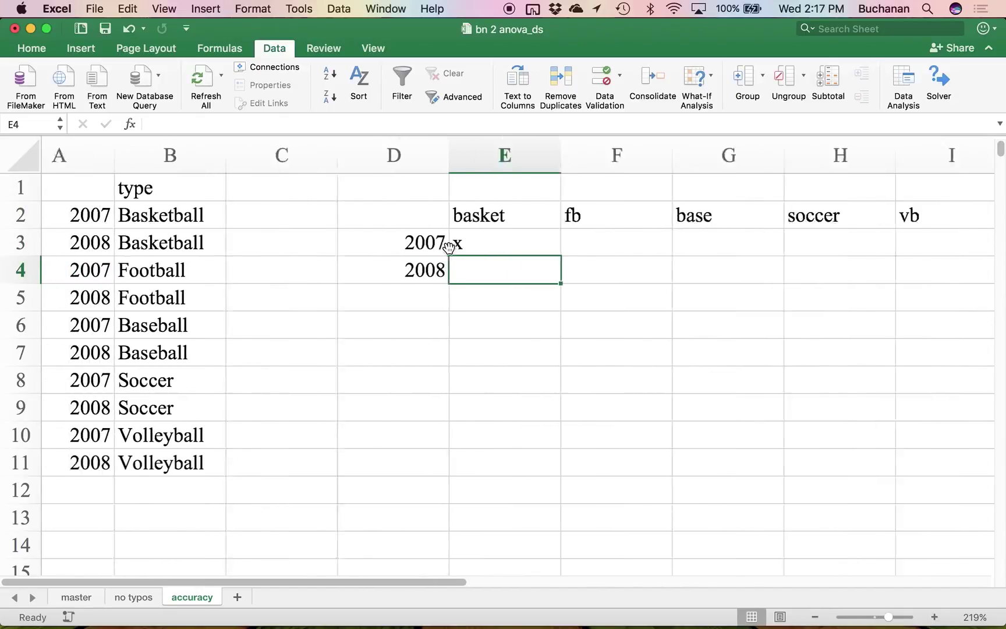
pyautogui.hscroll(-1, 448, 247)
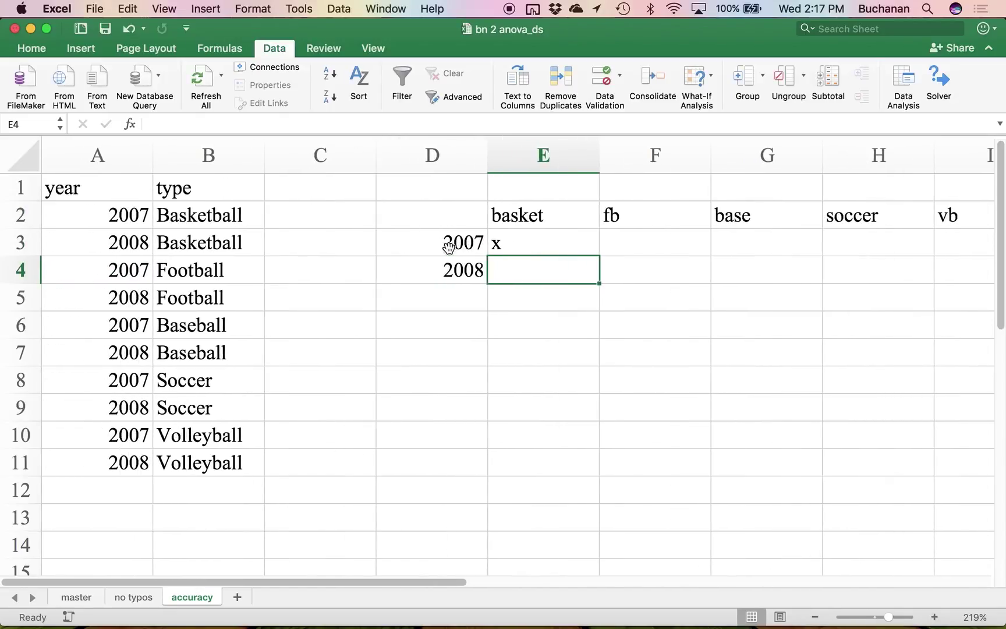
pyautogui.click(530, 244)
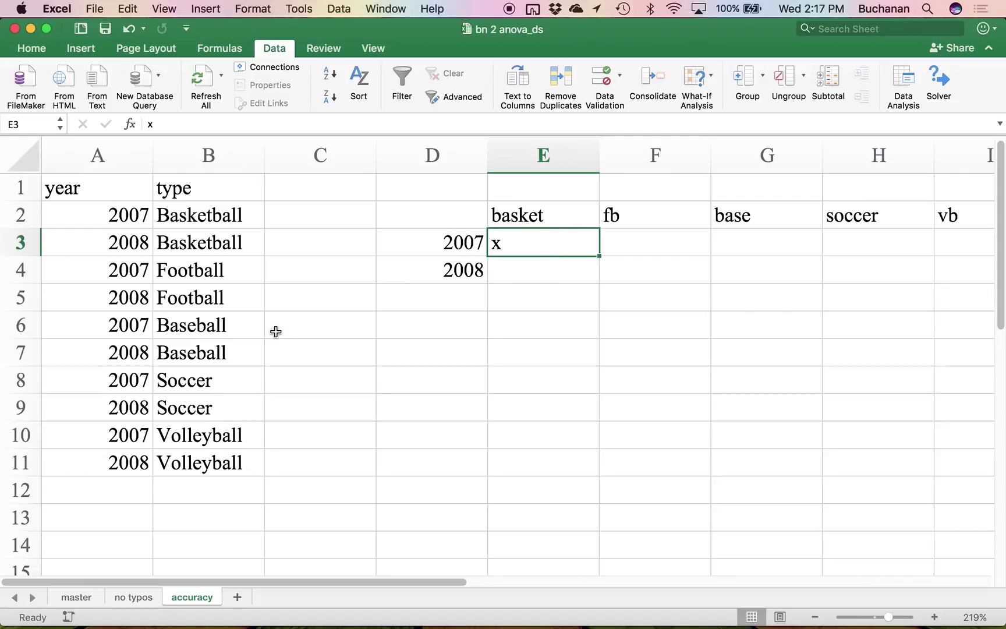
# Remove the duplicate values from the year column and, separately, from the type column.
pyautogui.moveTo(102, 218); pyautogui.dragTo(164, 449)
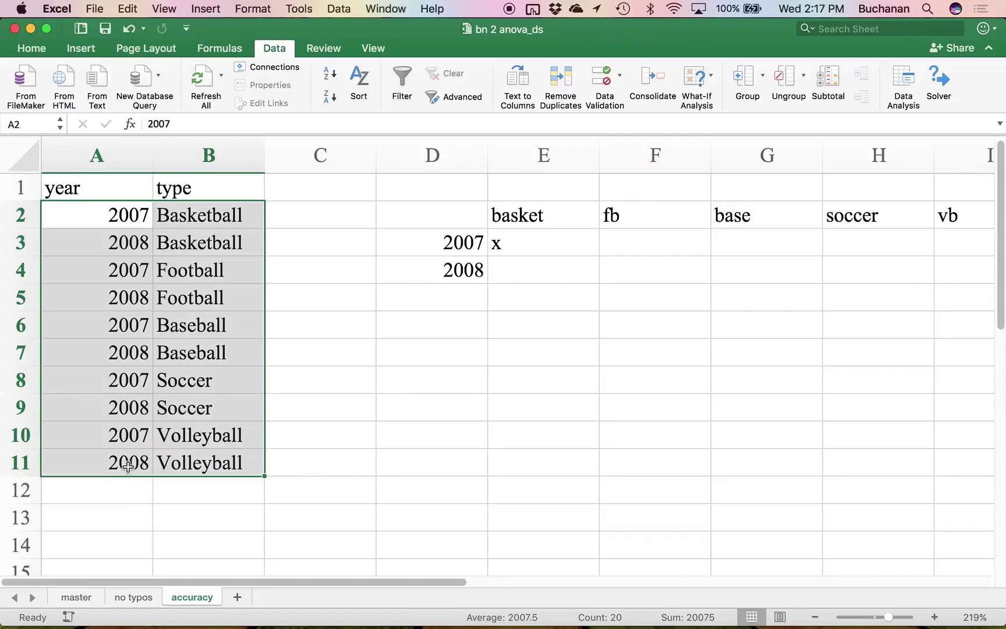
pyautogui.click(95, 216)
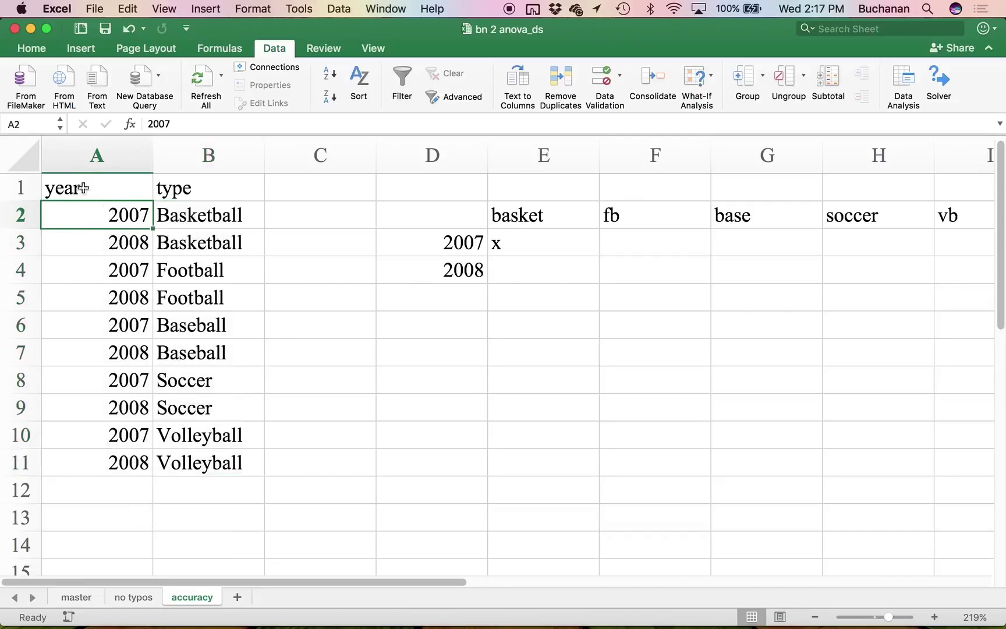
pyautogui.click(89, 155)
pyautogui.click(516, 79)
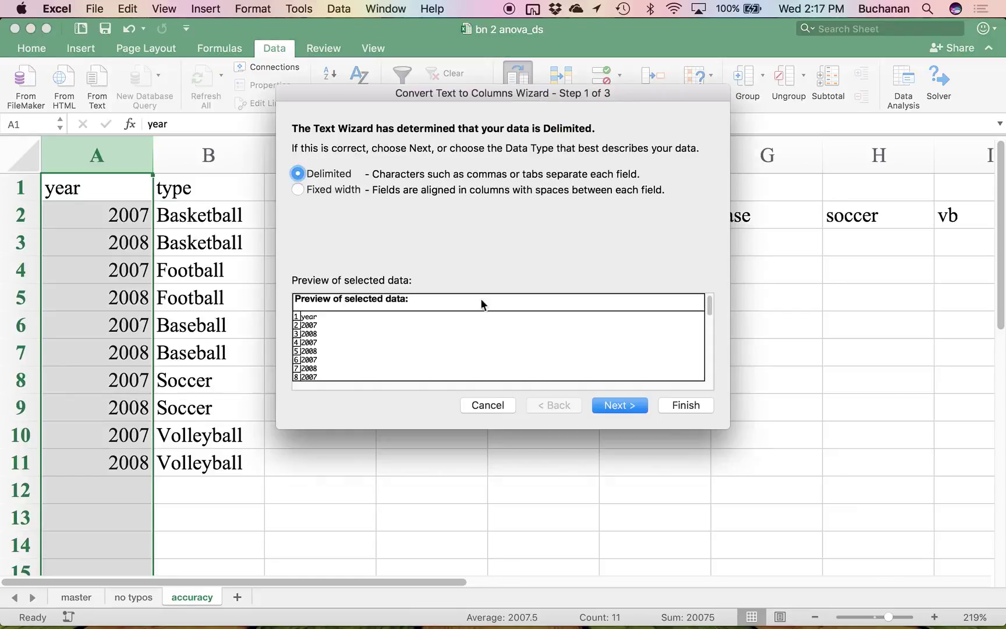
pyautogui.click(485, 405)
pyautogui.click(564, 110)
pyautogui.click(332, 355)
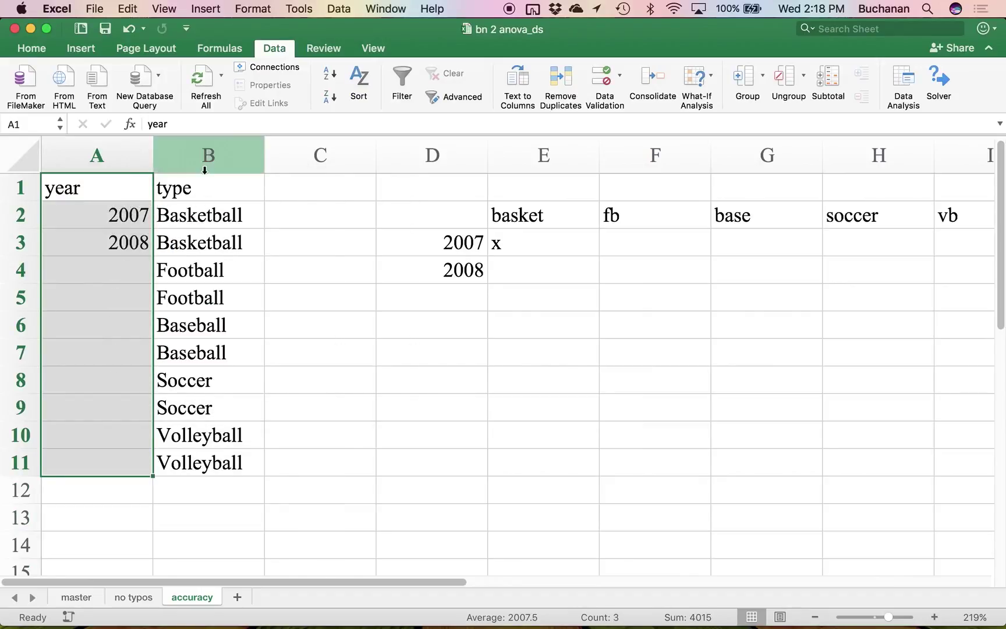
pyautogui.click(204, 169)
pyautogui.click(407, 353)
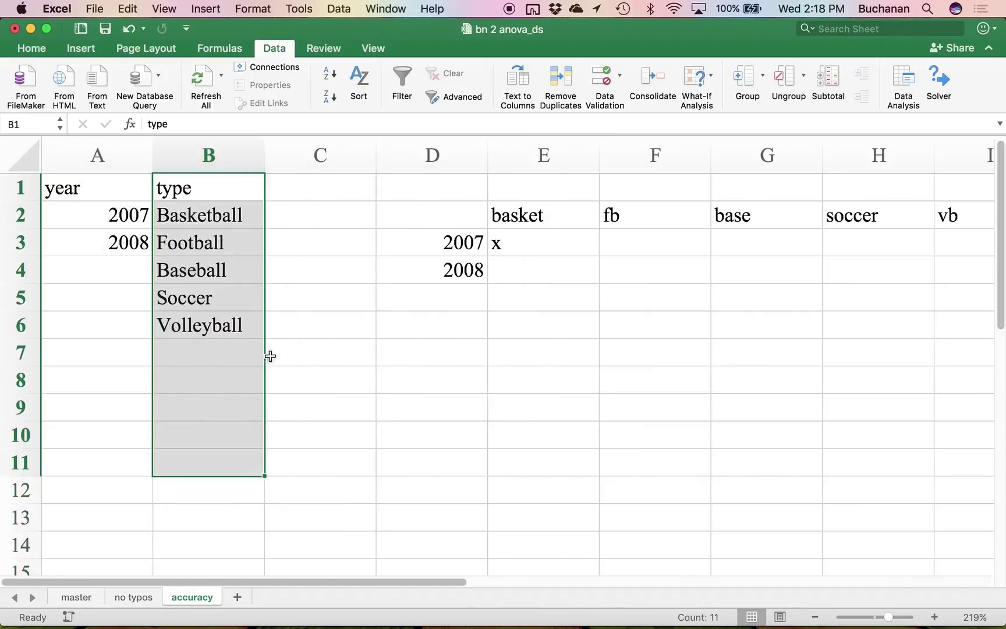
pyautogui.click(197, 349)
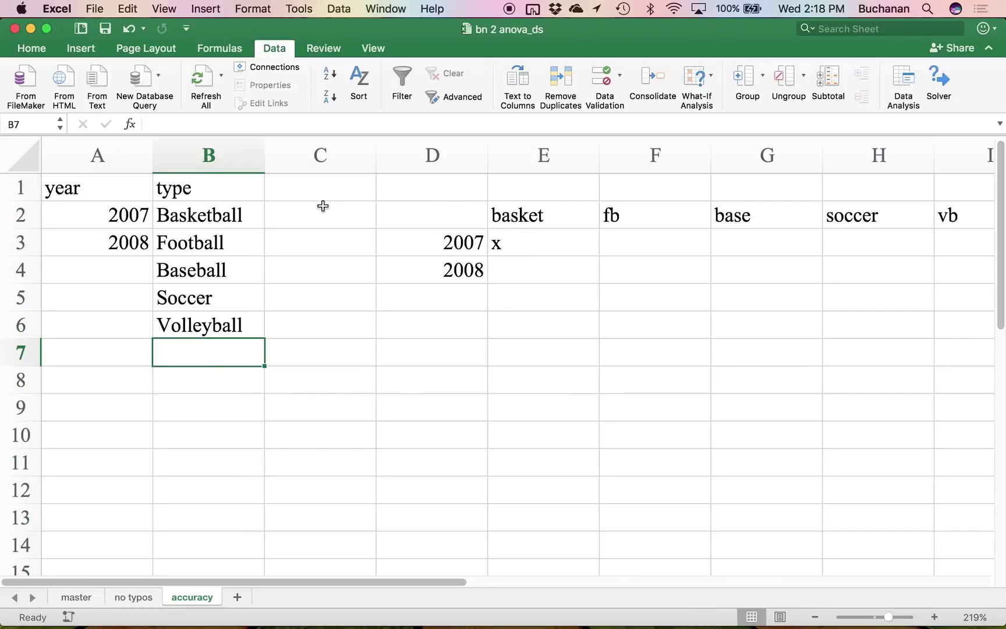
# Examine the money column on the typo-free data sheet from its header down to its last row.
pyautogui.click(149, 597)
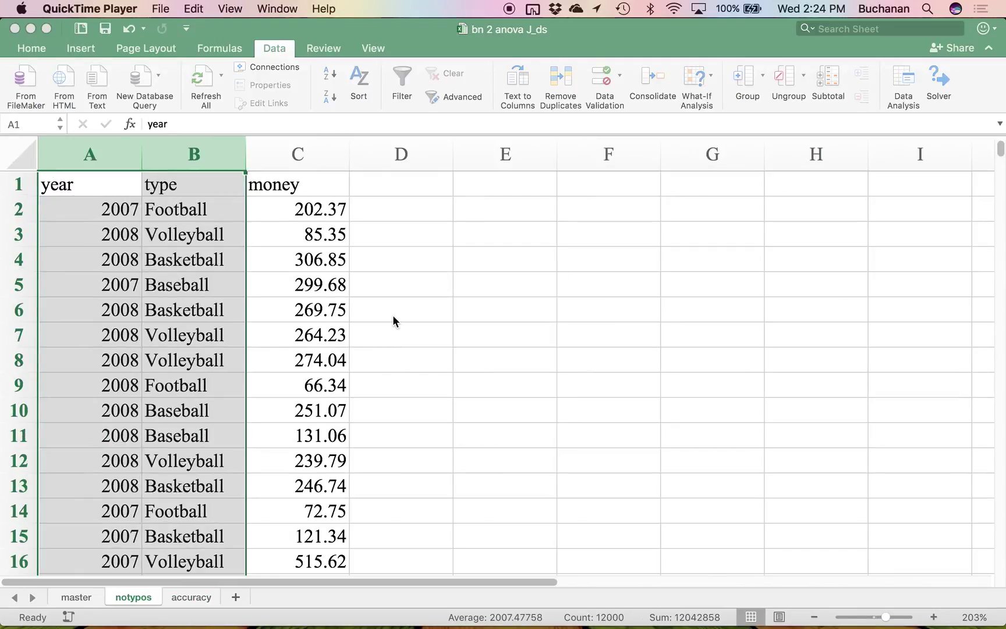
pyautogui.click(356, 279)
pyautogui.click(286, 248)
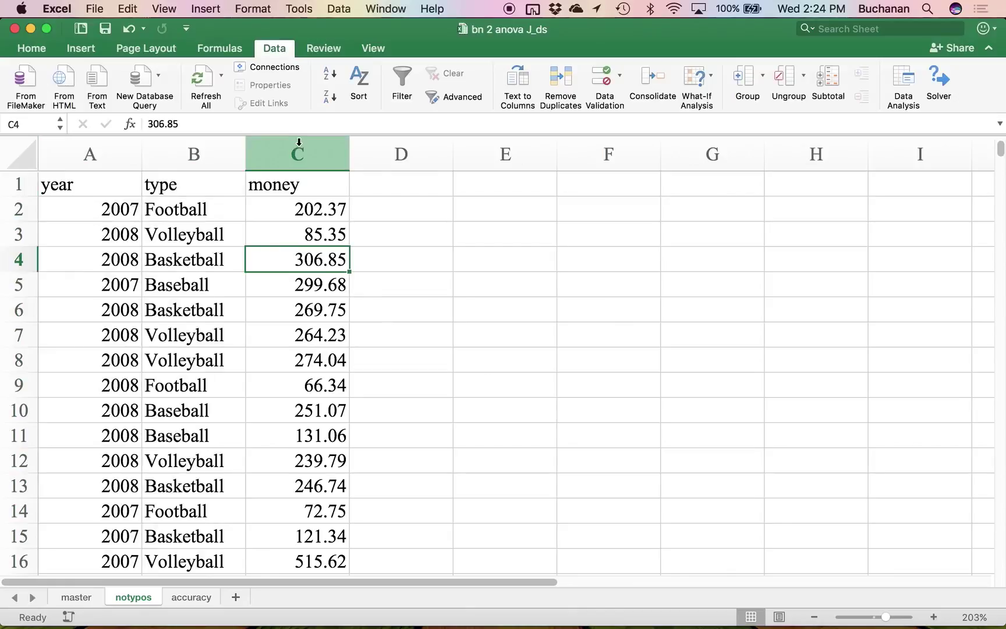
pyautogui.press('super+Down')
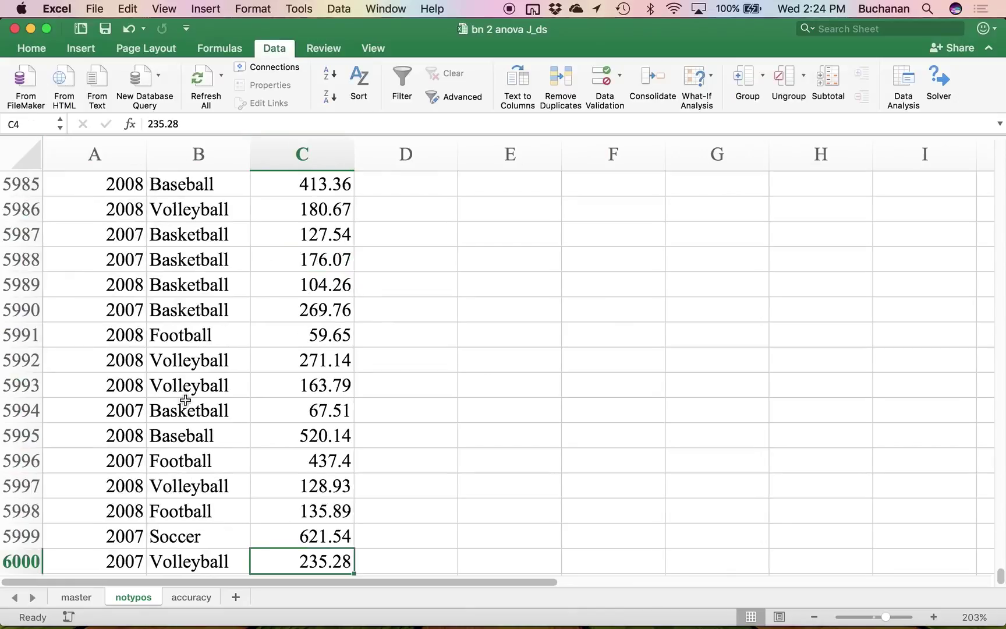
pyautogui.press('super+Up')
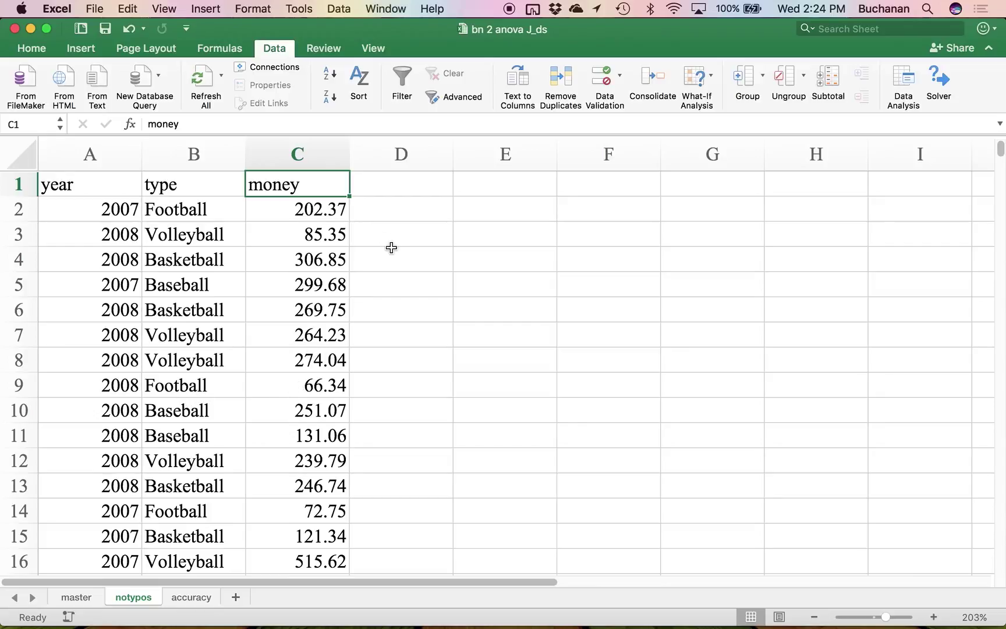
pyautogui.click(313, 168)
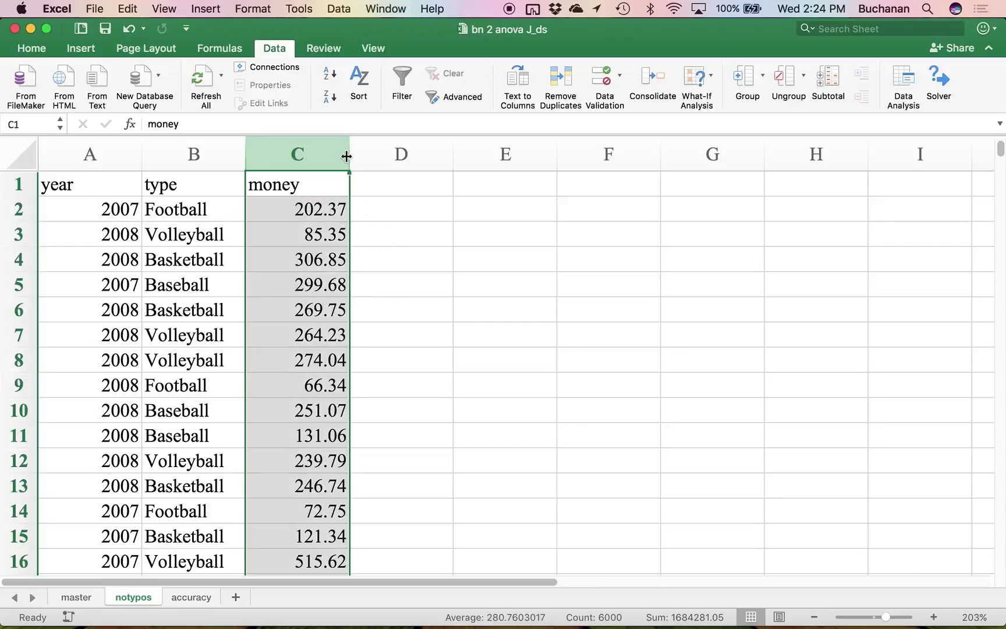
pyautogui.click(325, 235)
pyautogui.press('super+Down')
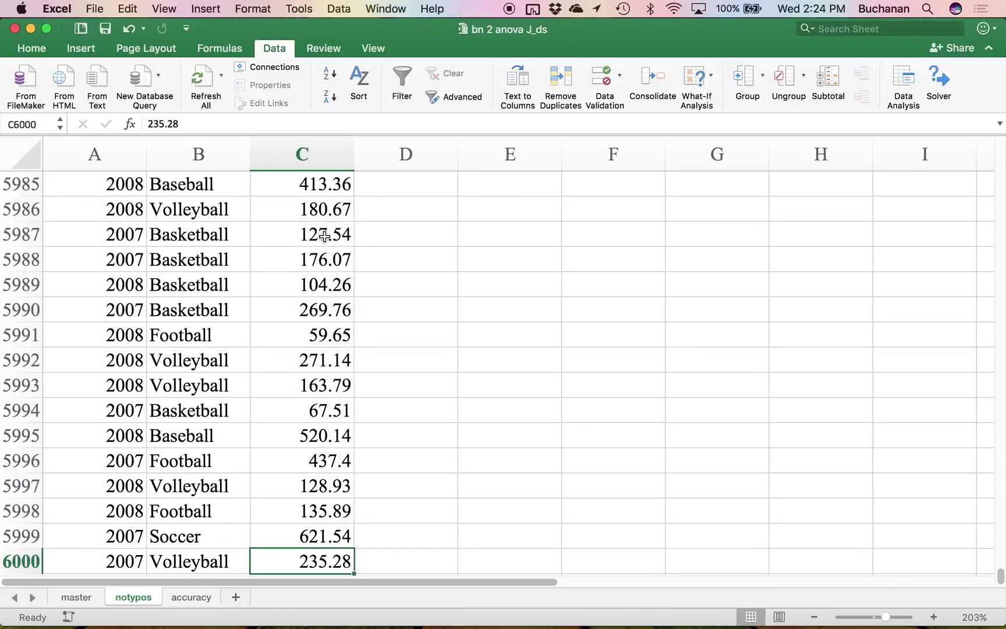
pyautogui.press('super+Up')
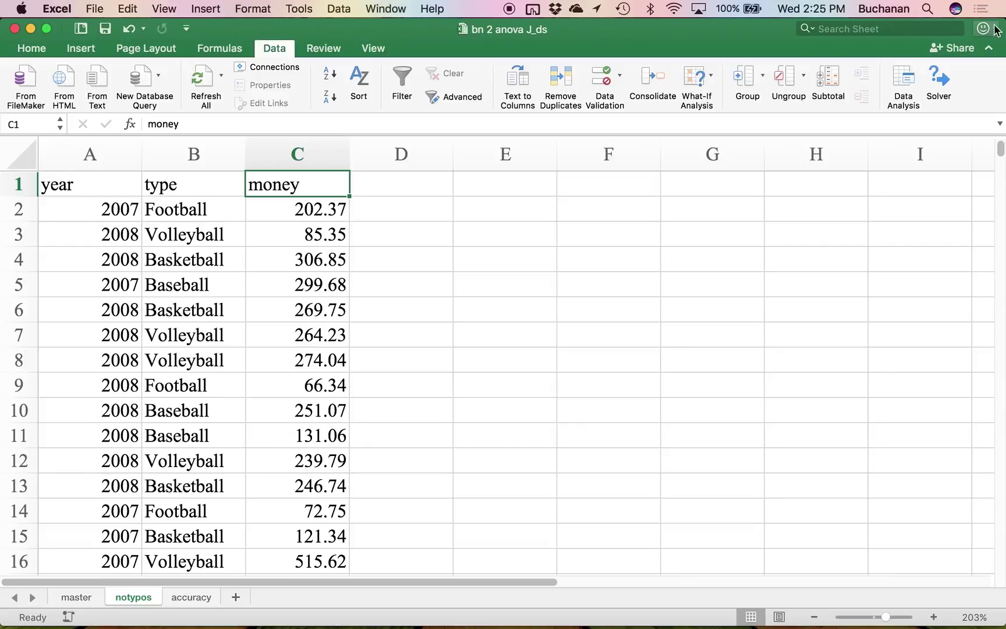
# Set up Descriptive Statistics for the money column (column C) with labels in the first row and summary statistics.
pyautogui.click(910, 84)
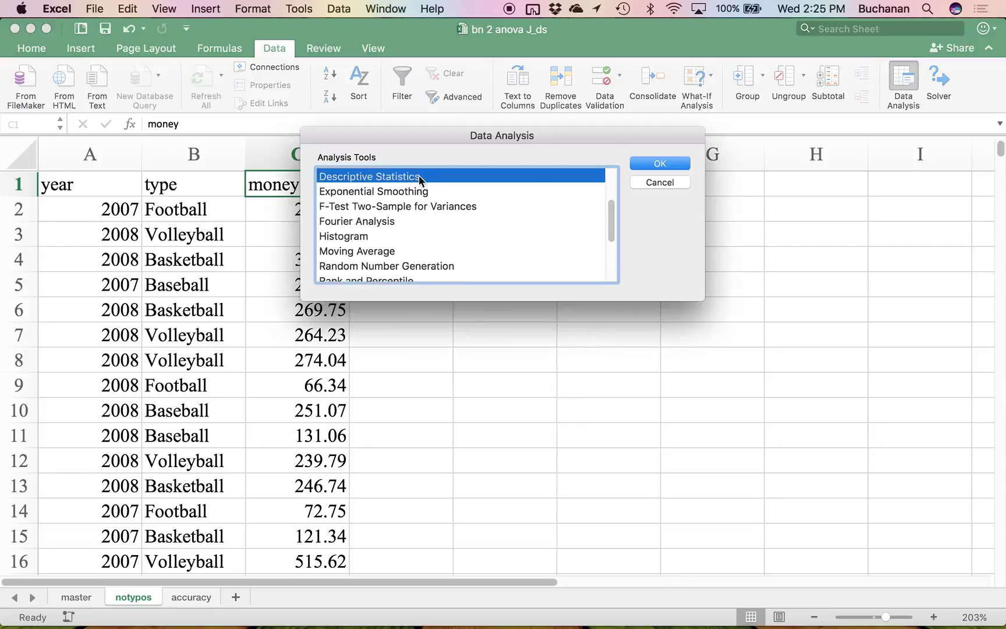
pyautogui.doubleClick(422, 176)
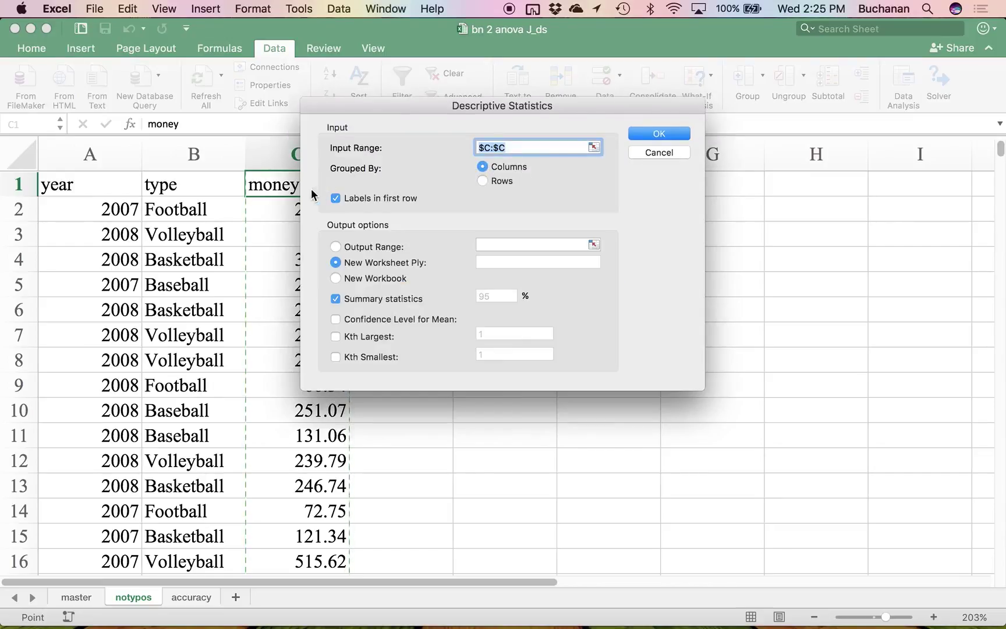
pyautogui.click(265, 163)
# Try to output the descriptive statistics to a range on the accuracy sheet.
pyautogui.click(354, 248)
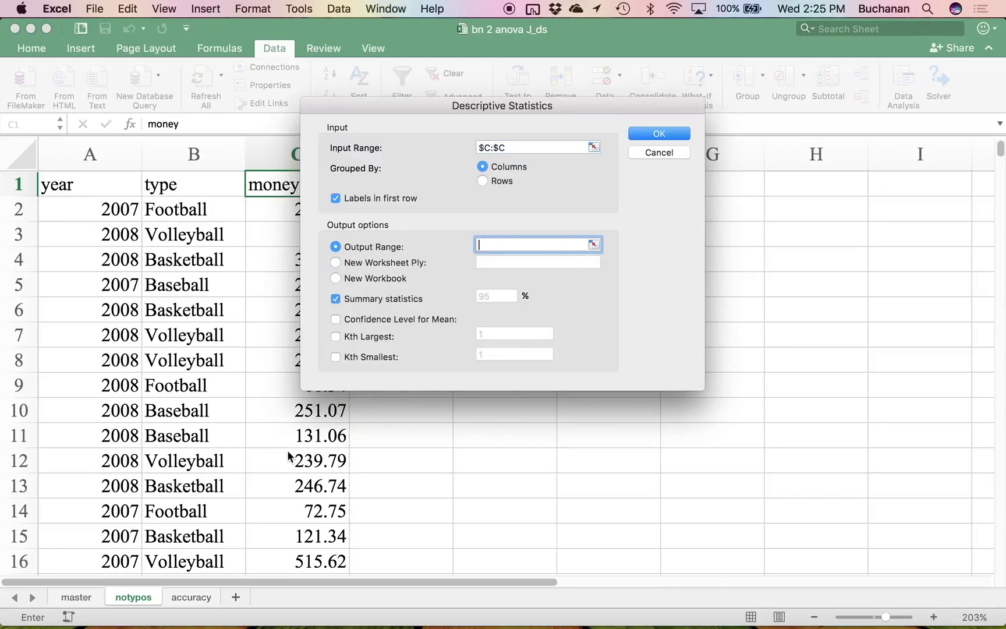
pyautogui.click(191, 600)
pyautogui.click(41, 272)
pyautogui.click(652, 134)
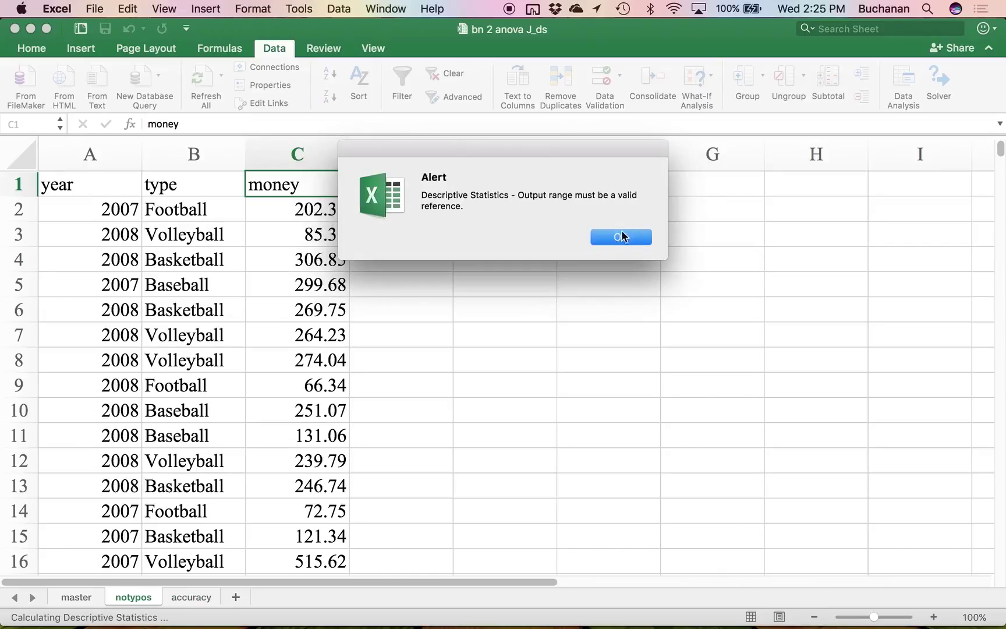
pyautogui.click(605, 245)
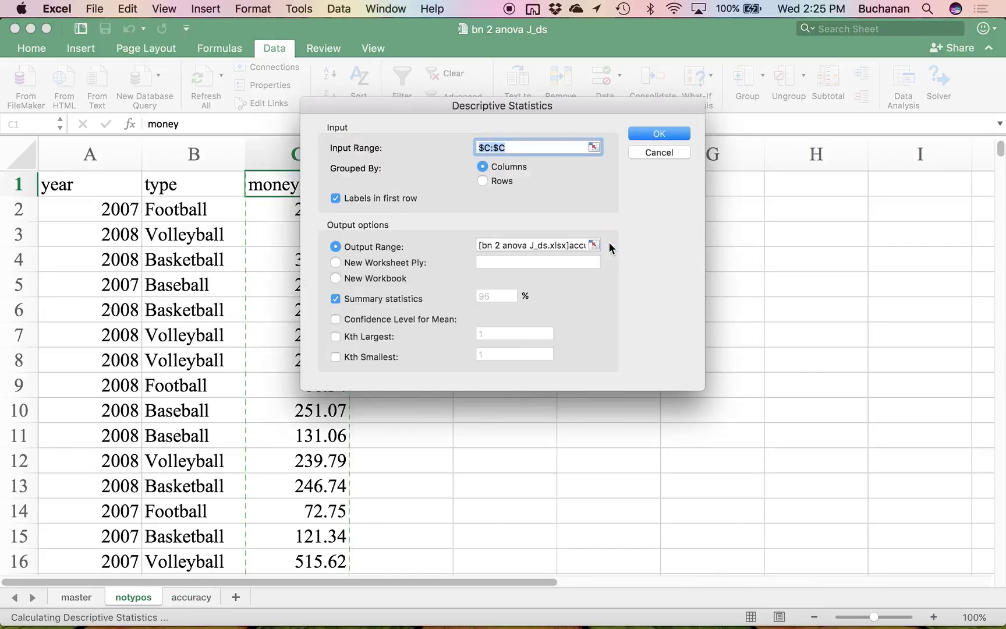
# Clear the output range and generate the money column's descriptive statistics on a new worksheet.
pyautogui.click(546, 244)
pyautogui.press('super+a')
pyautogui.press('BackSpace')
pyautogui.click(430, 263)
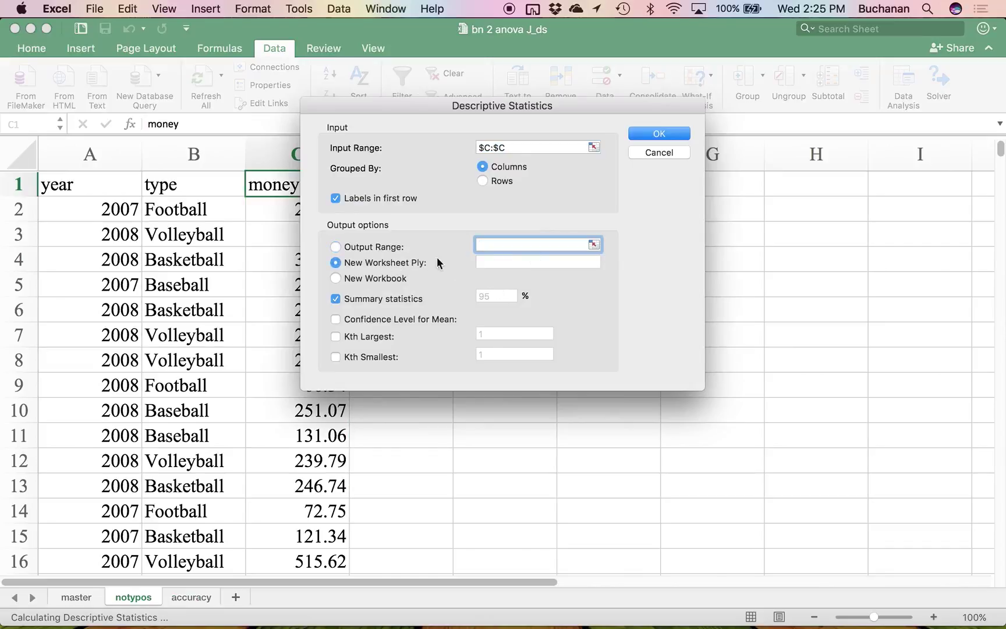
pyautogui.click(668, 133)
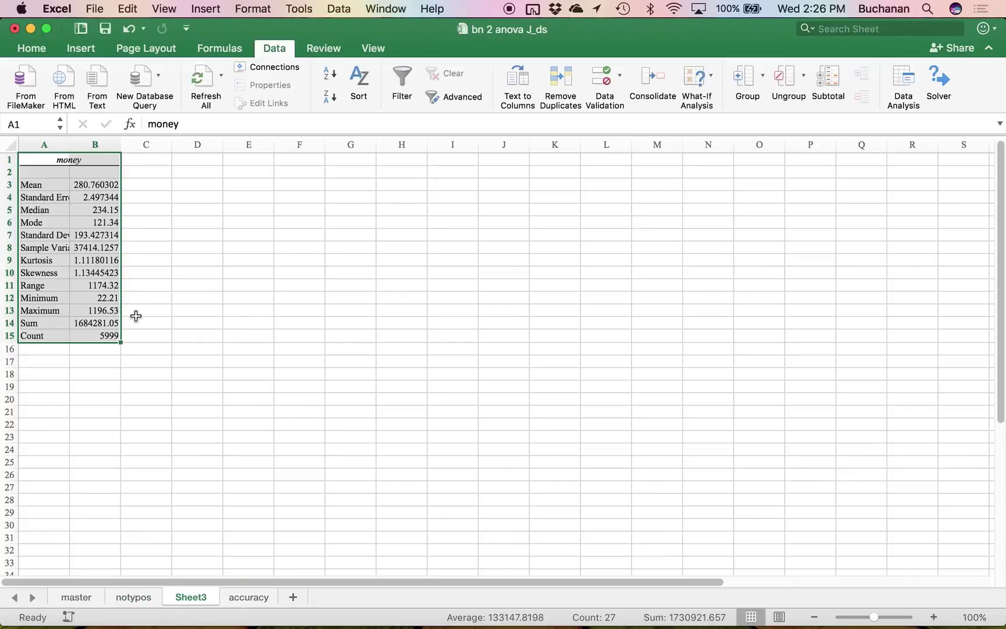
# Copy the descriptive statistics table from the new sheet and paste it into the accuracy sheet at D2.
pyautogui.press('super+c')
pyautogui.click(244, 603)
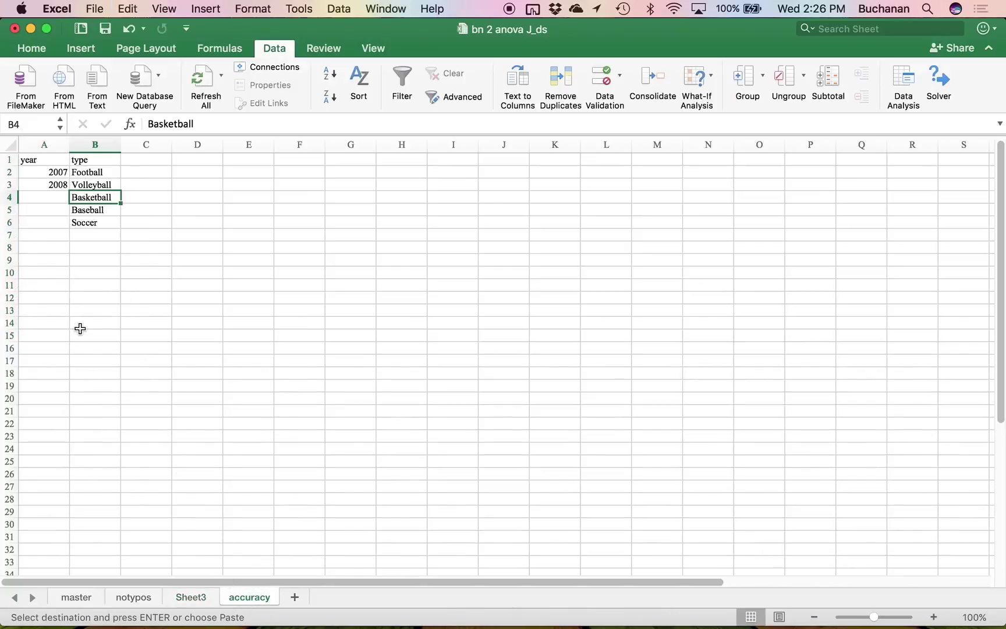
pyautogui.click(204, 177)
pyautogui.press('super+v')
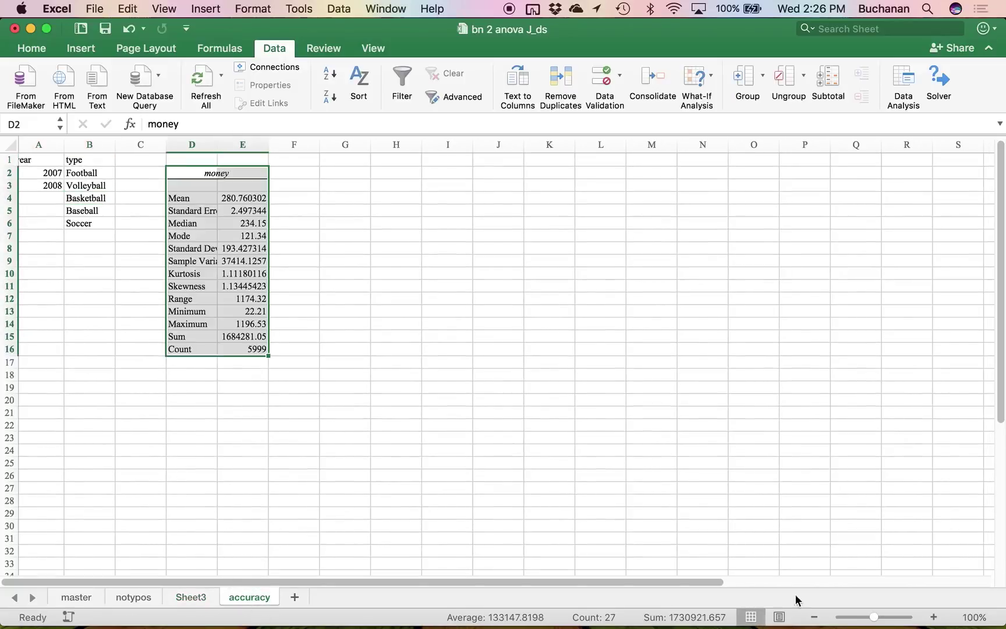
# Widen columns D and E to fit the statistics table and check its Count row.
pyautogui.moveTo(874, 616)
pyautogui.mouseDown()
pyautogui.moveTo(894, 619)
pyautogui.moveTo(883, 619)
pyautogui.mouseUp()
pyautogui.moveTo(498, 152); pyautogui.dragTo(508, 152)
pyautogui.moveTo(404, 152); pyautogui.dragTo(453, 152)
pyautogui.click(371, 496)
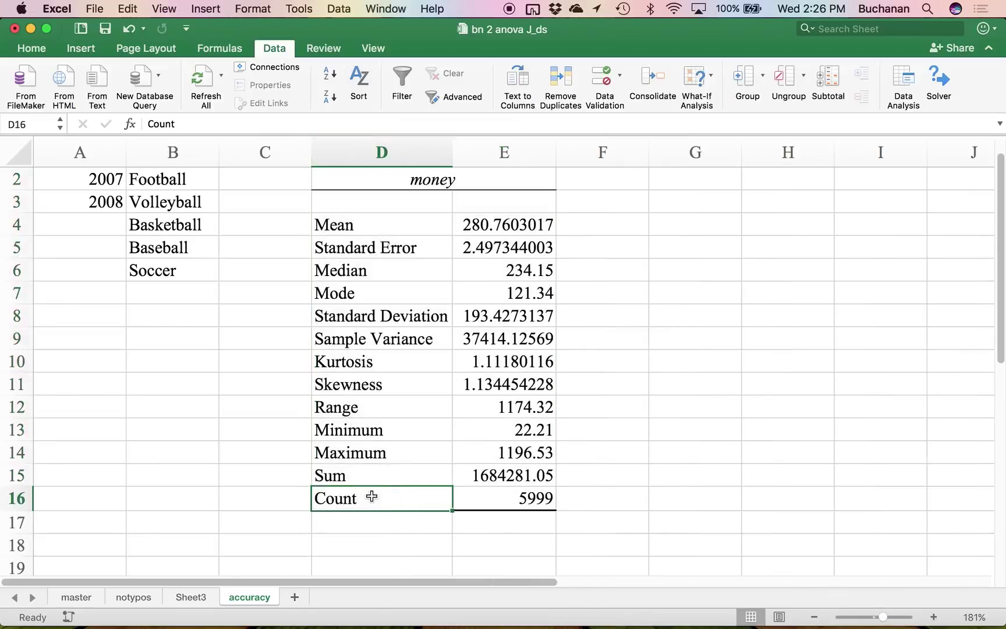
pyautogui.click(508, 501)
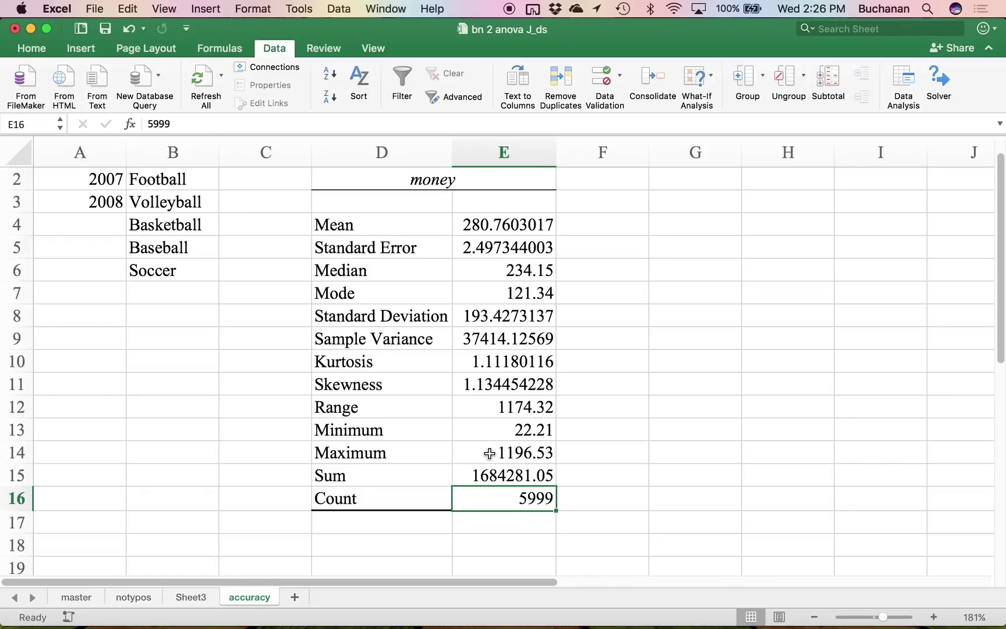
# Check the Minimum and Maximum rows of the money statistics table and save the workbook.
pyautogui.click(483, 429)
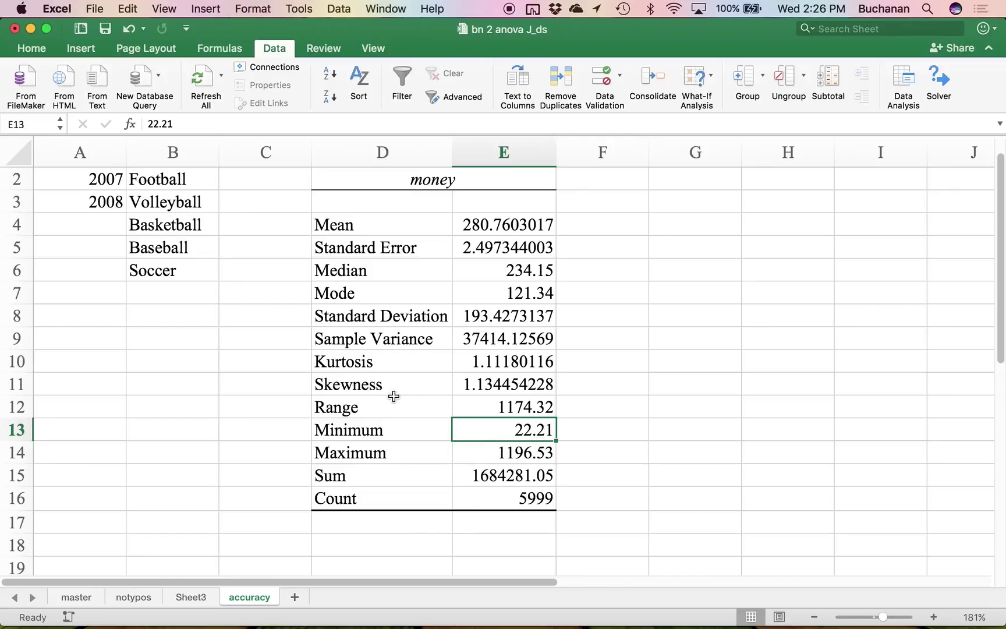
pyautogui.moveTo(326, 431); pyautogui.dragTo(496, 455)
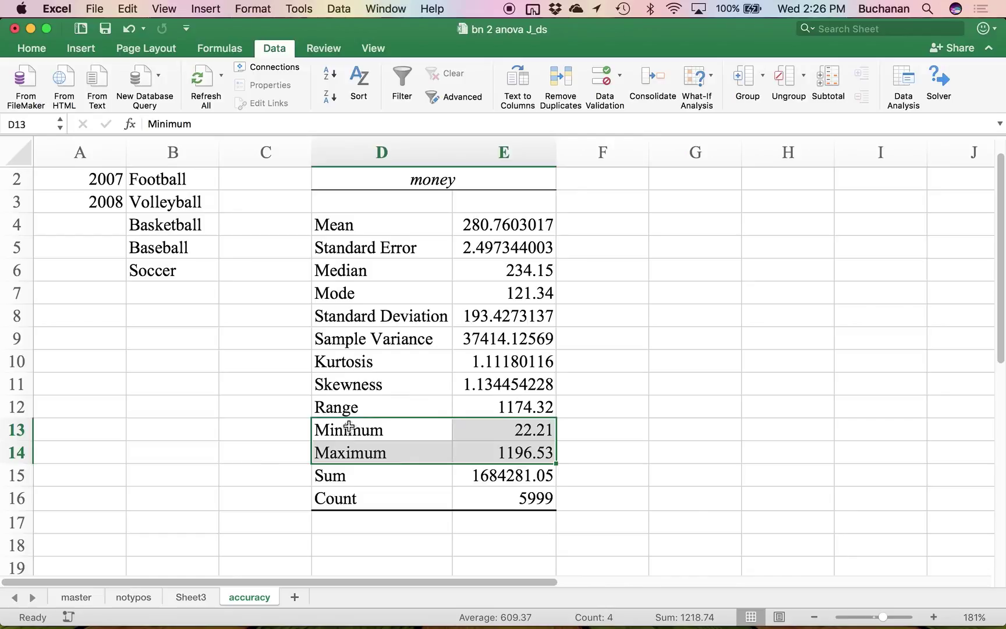
pyautogui.press('super+s')
pyautogui.click(494, 438)
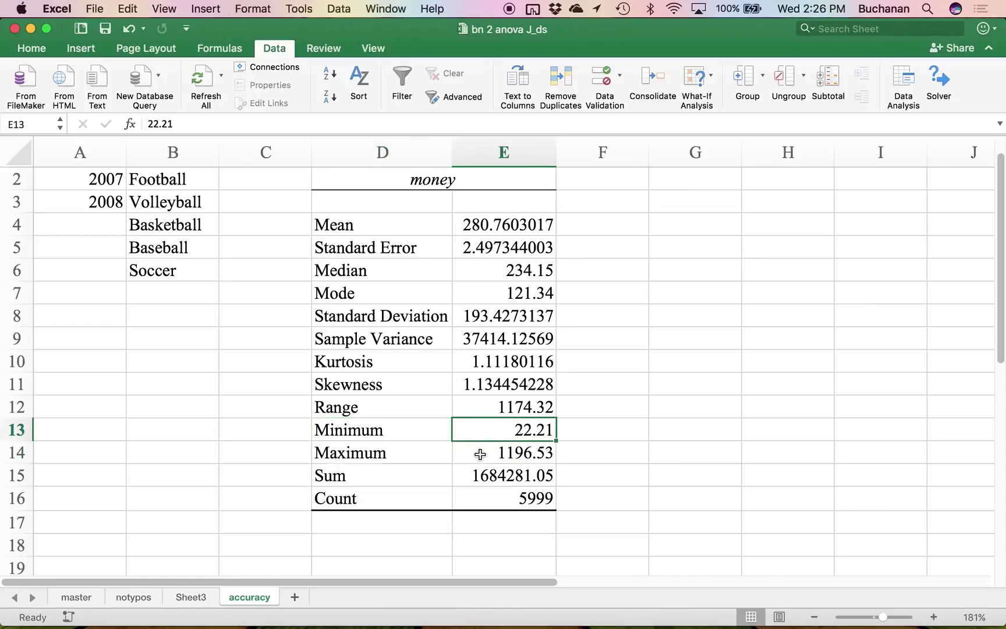
pyautogui.click(480, 453)
pyautogui.scroll(2, 488, 459)
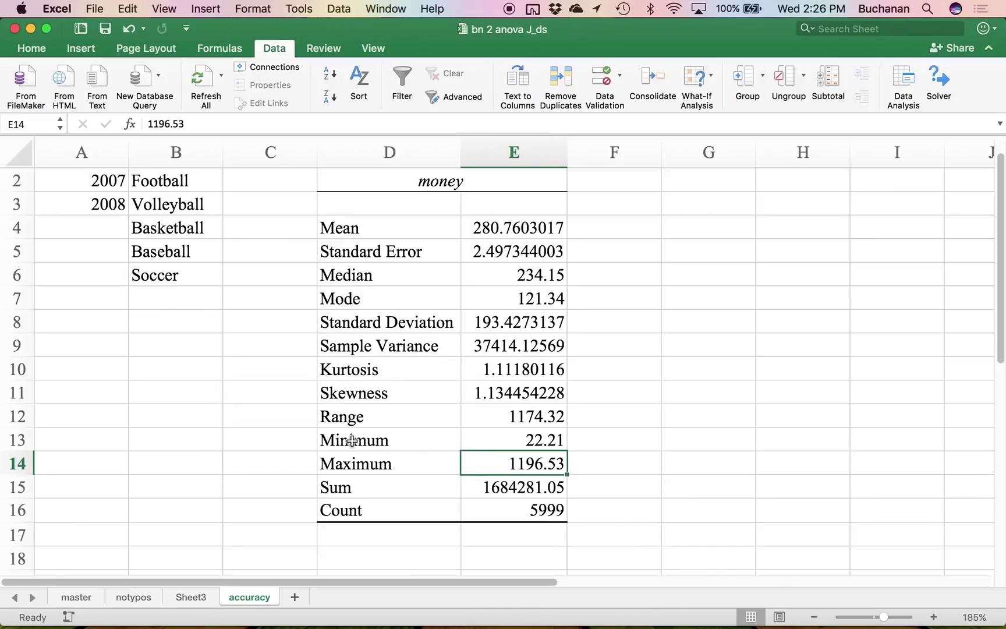
pyautogui.moveTo(348, 442); pyautogui.dragTo(483, 463)
pyautogui.click(492, 462)
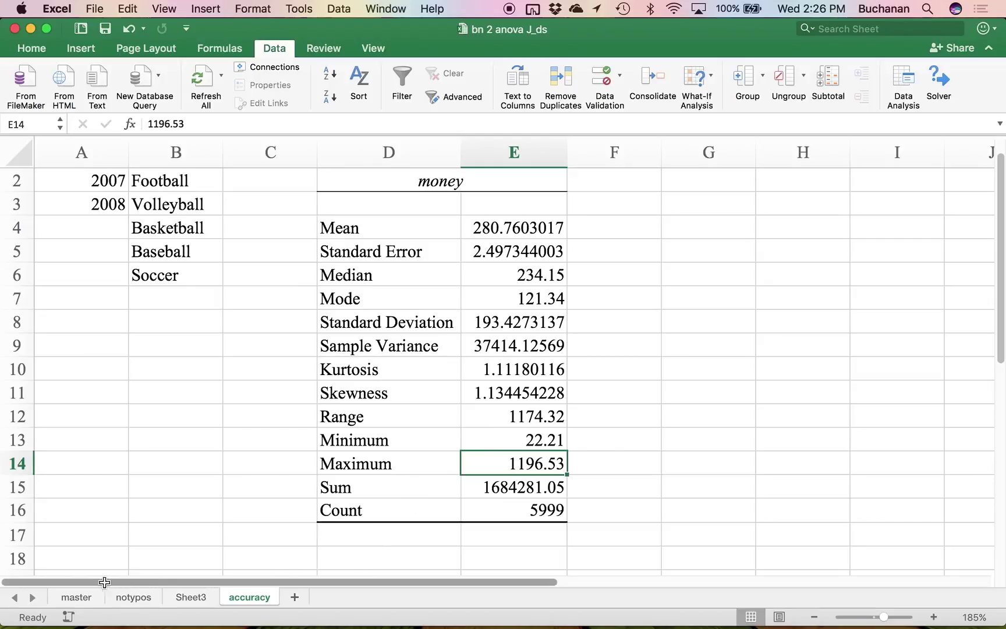
# Delete the leftover Sheet3 worksheet.
pyautogui.click(208, 599)
pyautogui.rightClick(209, 599)
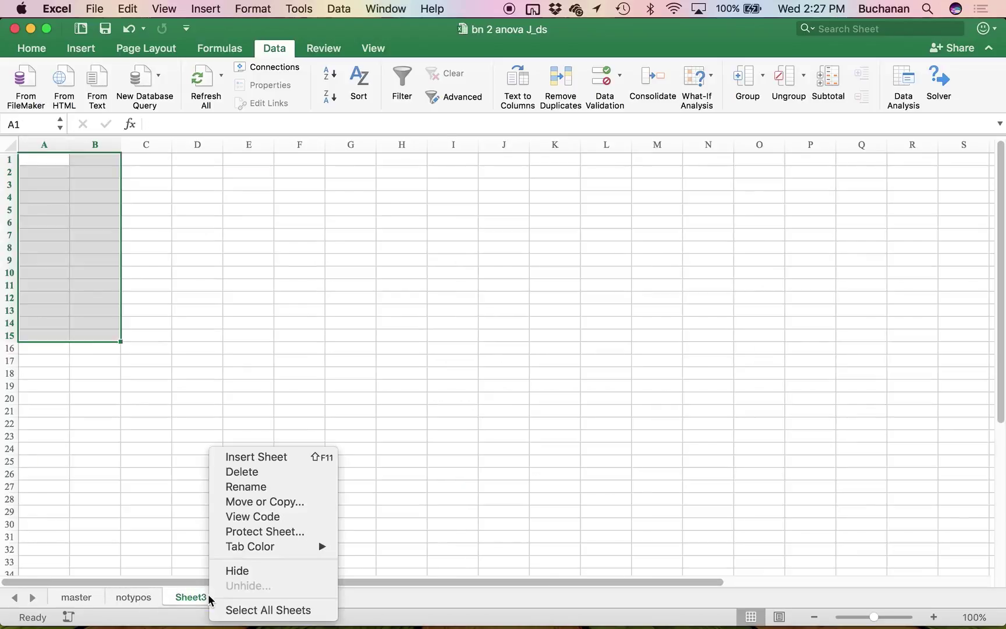
pyautogui.click(239, 471)
# Move the notypos sheet behind the accuracy sheet and rename it "no miss".
pyautogui.moveTo(134, 597); pyautogui.dragTo(219, 609)
pyautogui.doubleClick(190, 604)
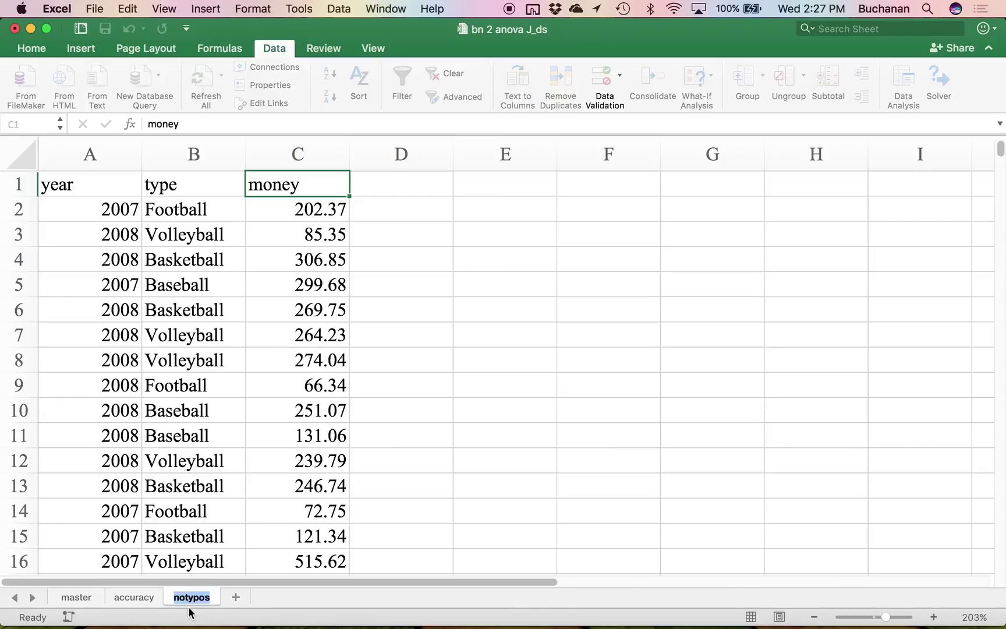
pyautogui.write('no miss')
pyautogui.press('Return')
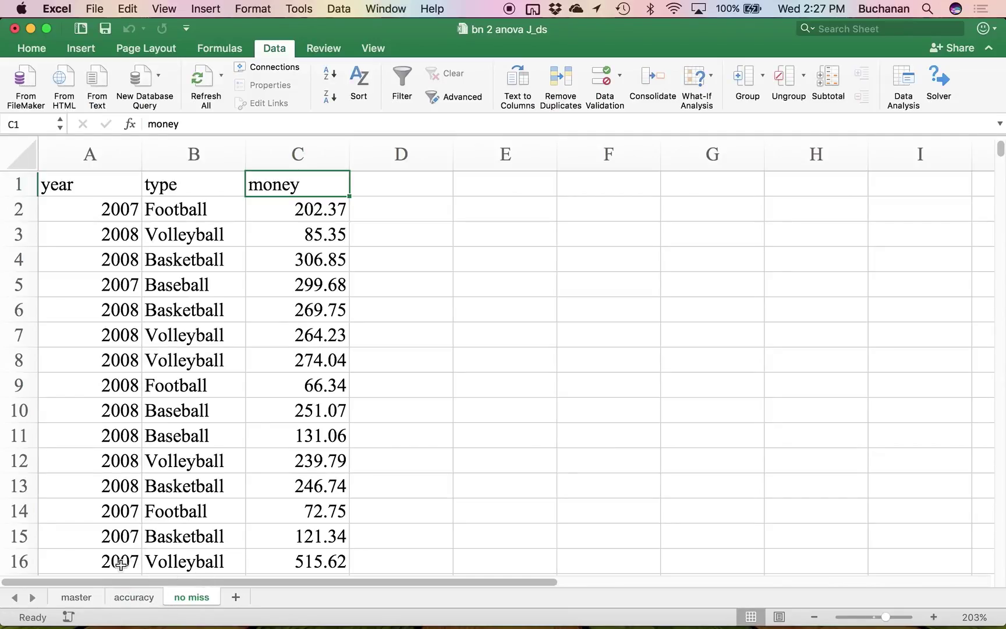
# Review the original data on the master sheet and return to the no miss sheet.
pyautogui.click(78, 592)
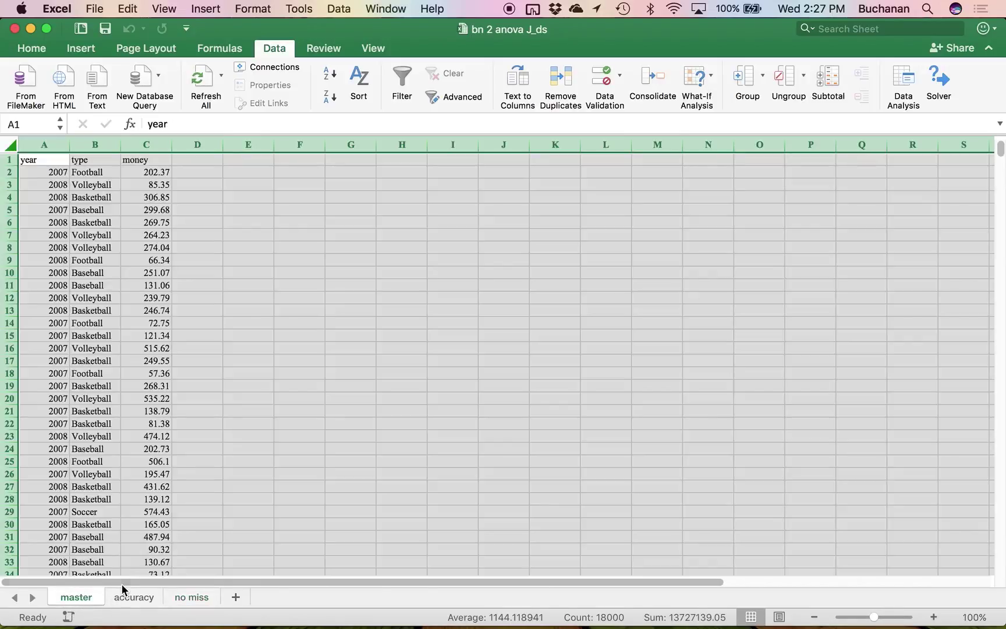
pyautogui.click(349, 462)
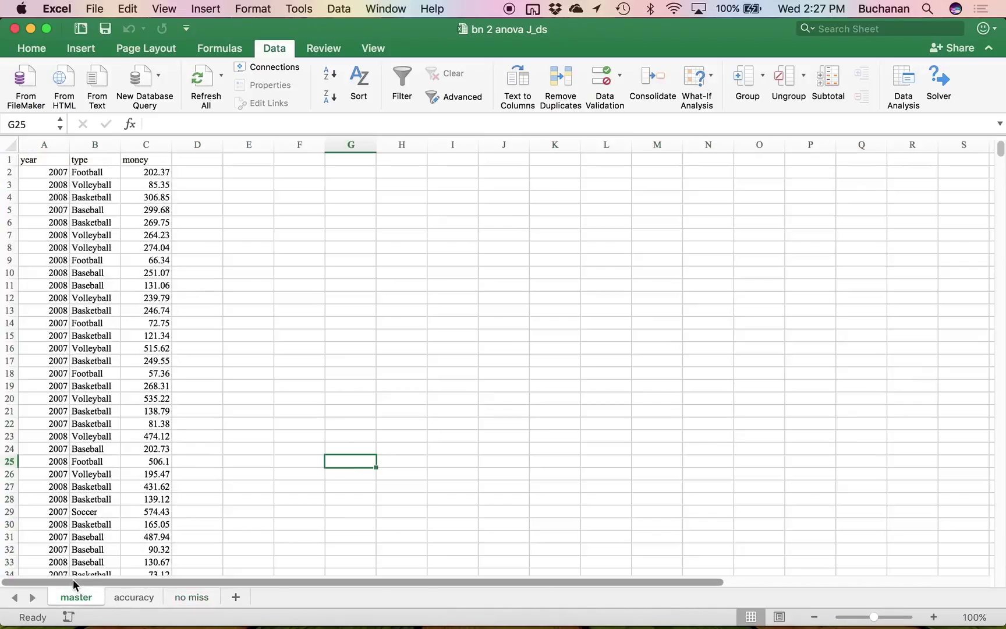
pyautogui.click(459, 168)
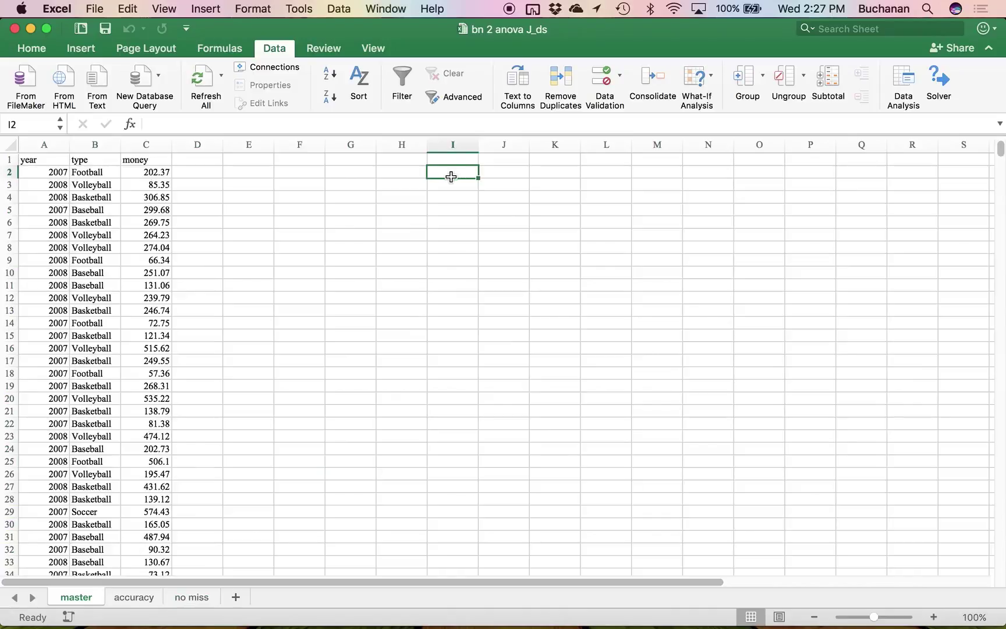
pyautogui.click(450, 193)
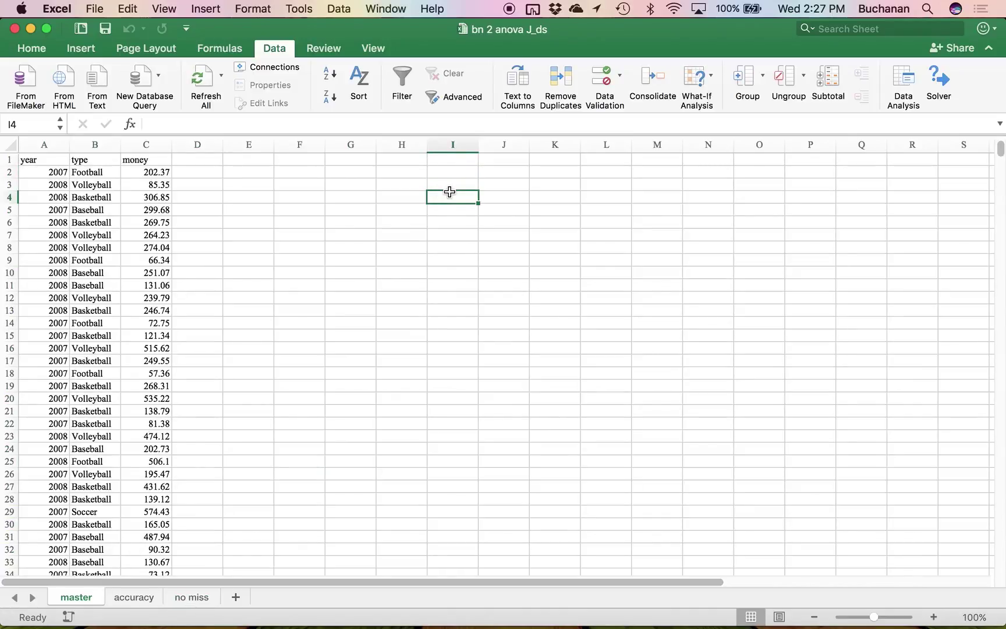
pyautogui.click(175, 592)
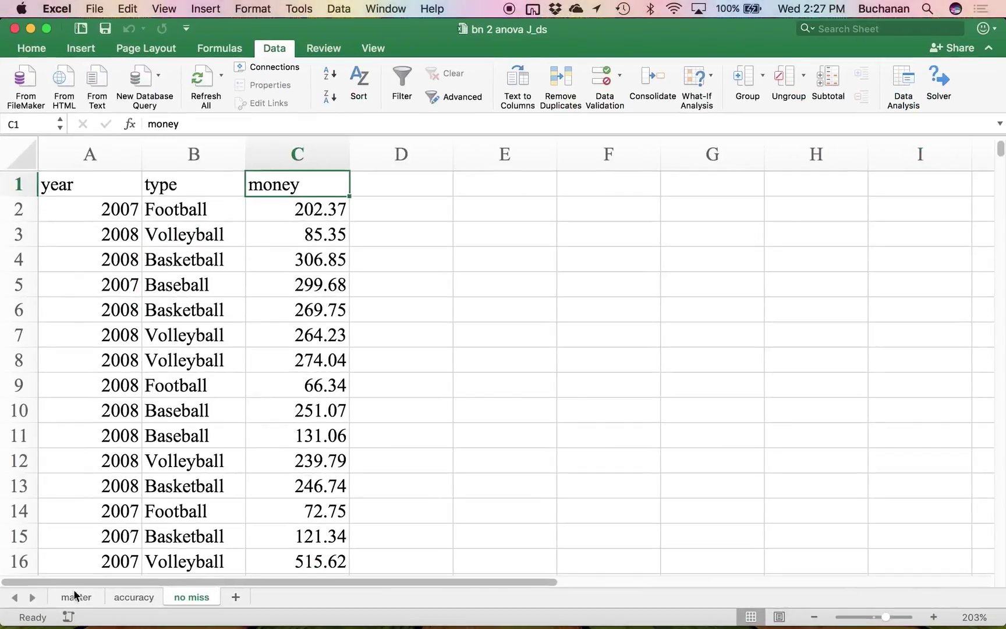
# Switch to Word to review the Results write-up, and return to Excel to recheck the accuracy sheet.
pyautogui.press('ctrl+super+f')
pyautogui.hotkey('ctrl', 'Up')
pyautogui.click(215, 350)
pyautogui.scroll(15, 366, 287)
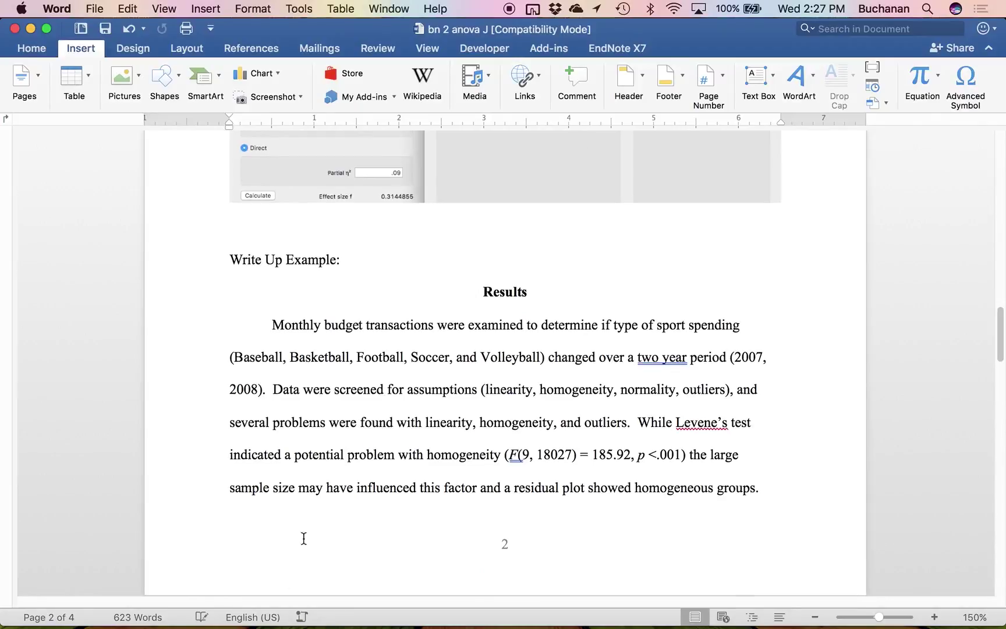
pyautogui.hotkey('ctrl', 'Up')
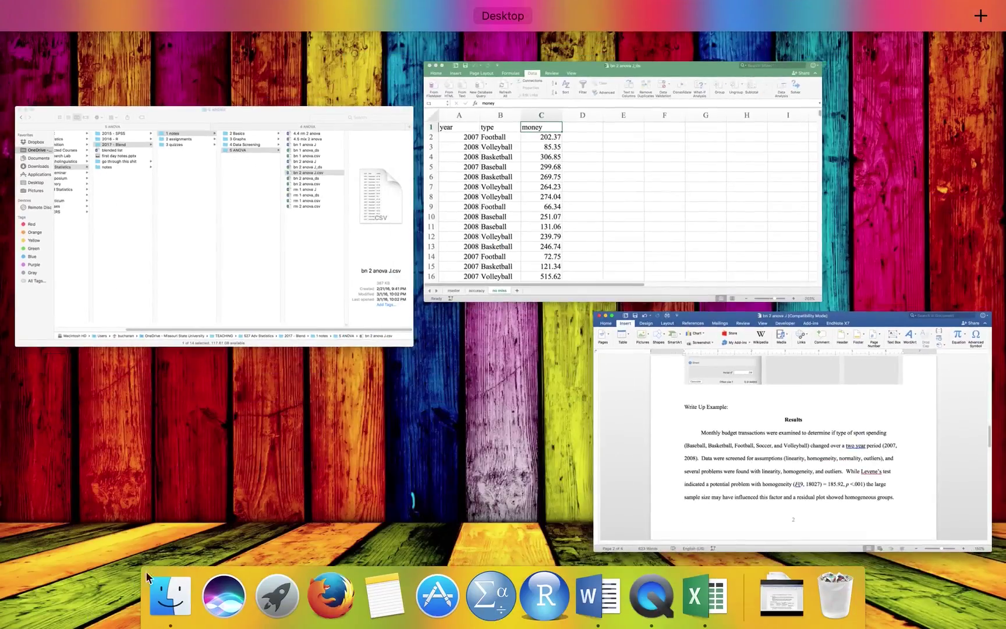
pyautogui.click(481, 153)
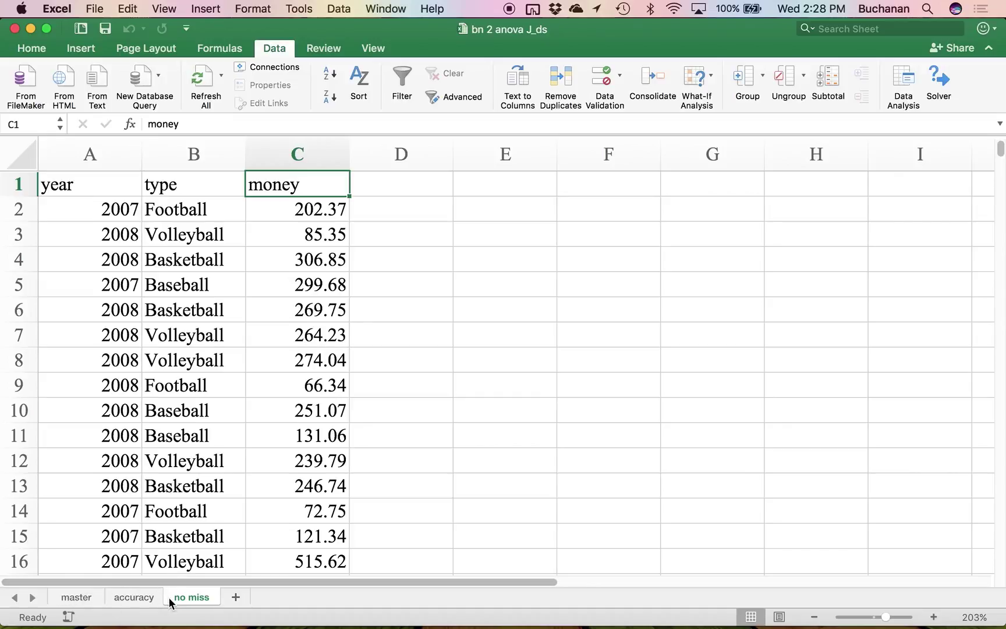
pyautogui.click(136, 602)
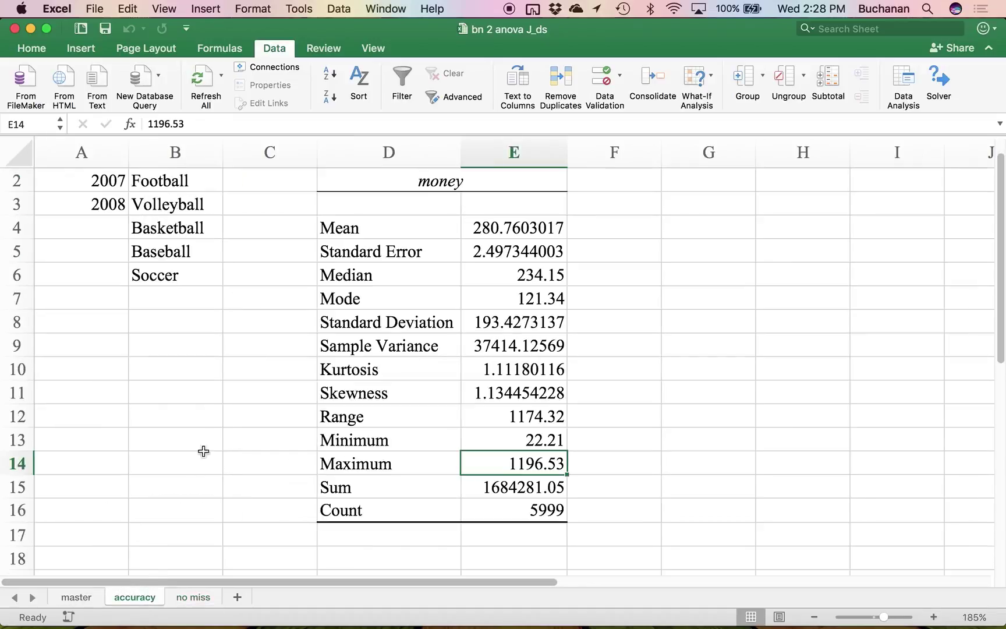
pyautogui.click(187, 598)
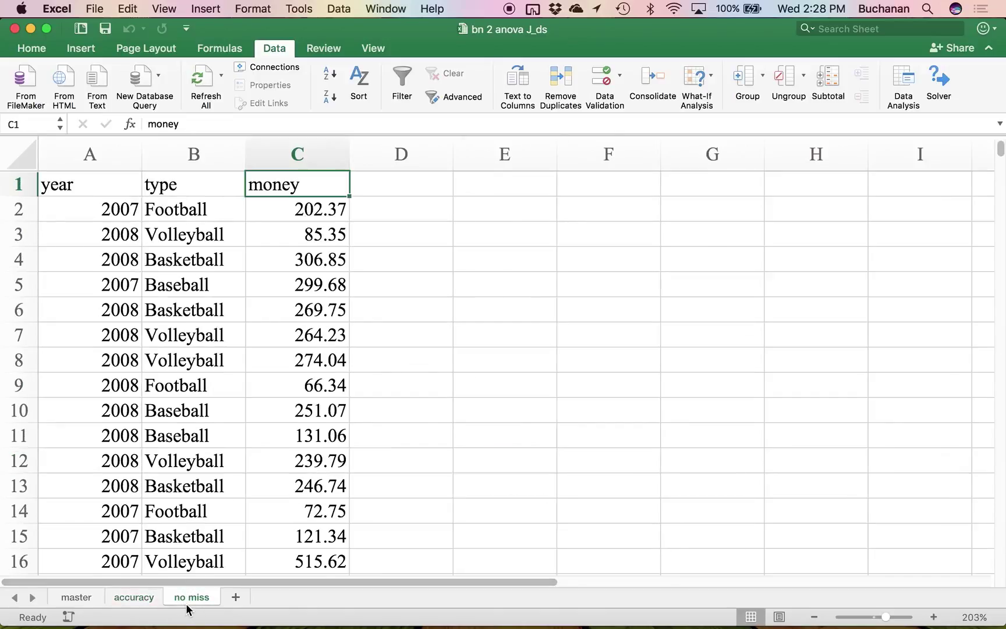
# Check where the money column's data begins and ends on the no miss sheet.
pyautogui.click(330, 214)
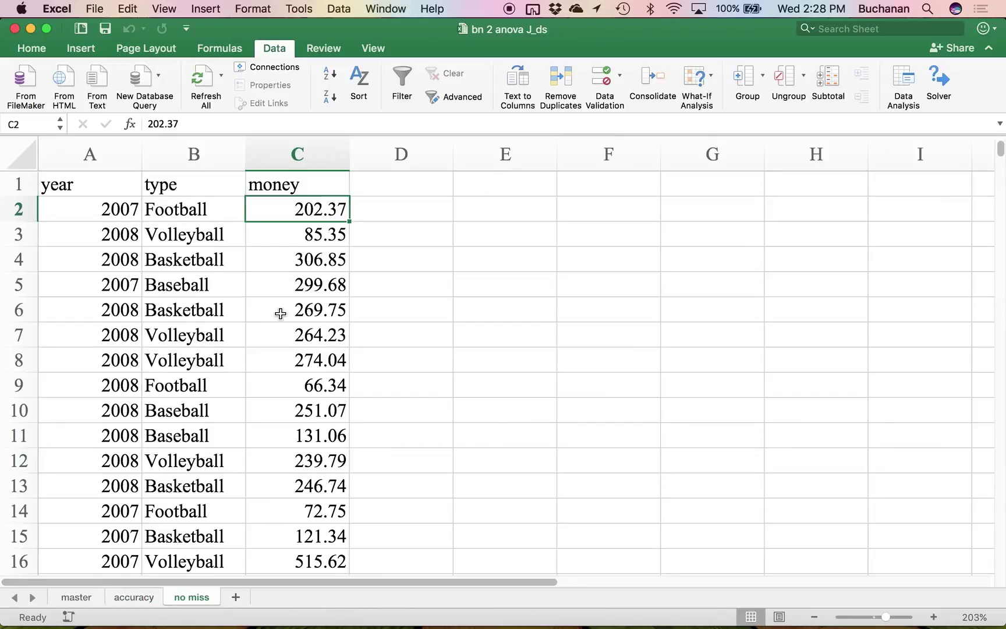
pyautogui.press('super+Down')
pyautogui.press('Down')
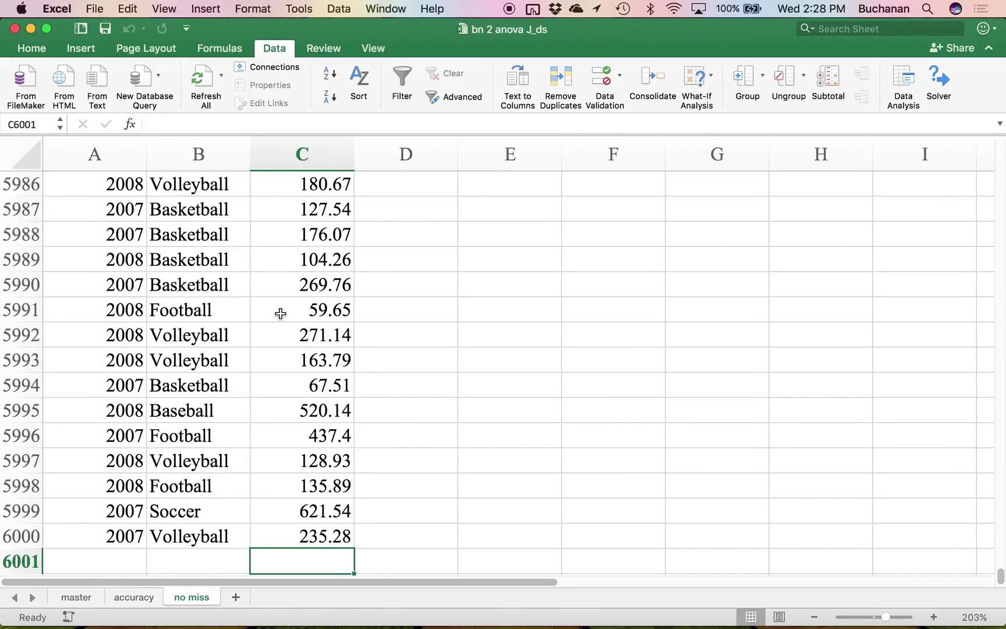
pyautogui.press('Up')
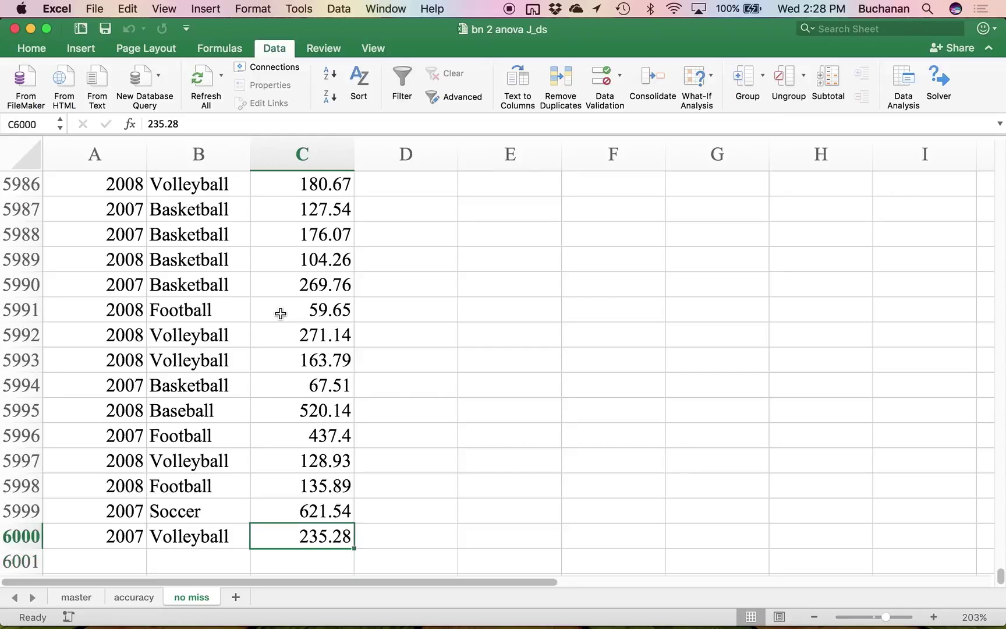
pyautogui.press('super+Up')
pyautogui.press('Down')
pyautogui.press('super+Down')
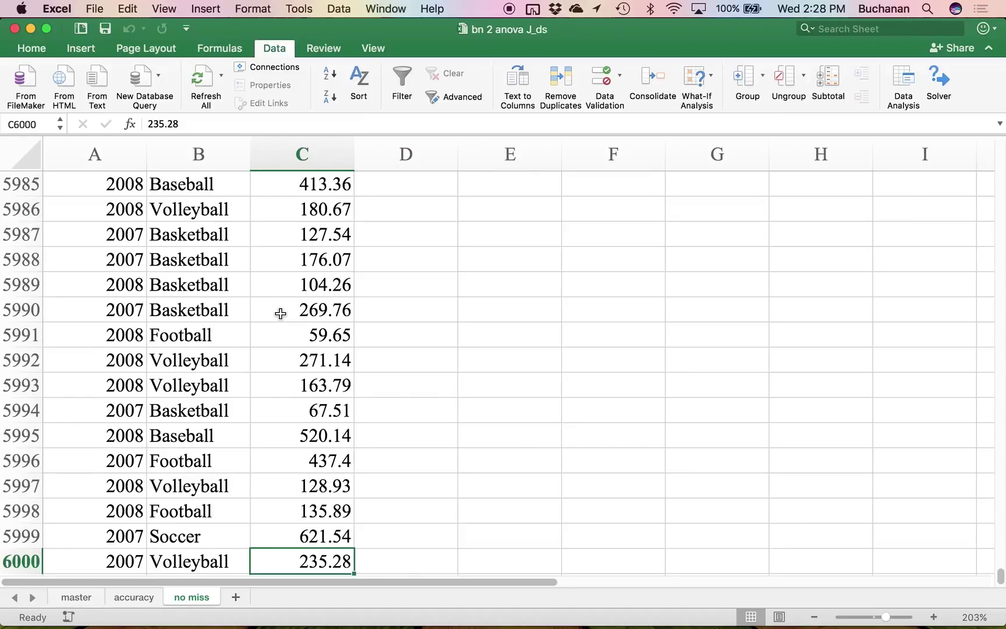
# Calculate the money column's percentage of complete data in C6001 with =COUNTA(C2:C6000)/5999*100.
pyautogui.press('Down')
pyautogui.write('=c')
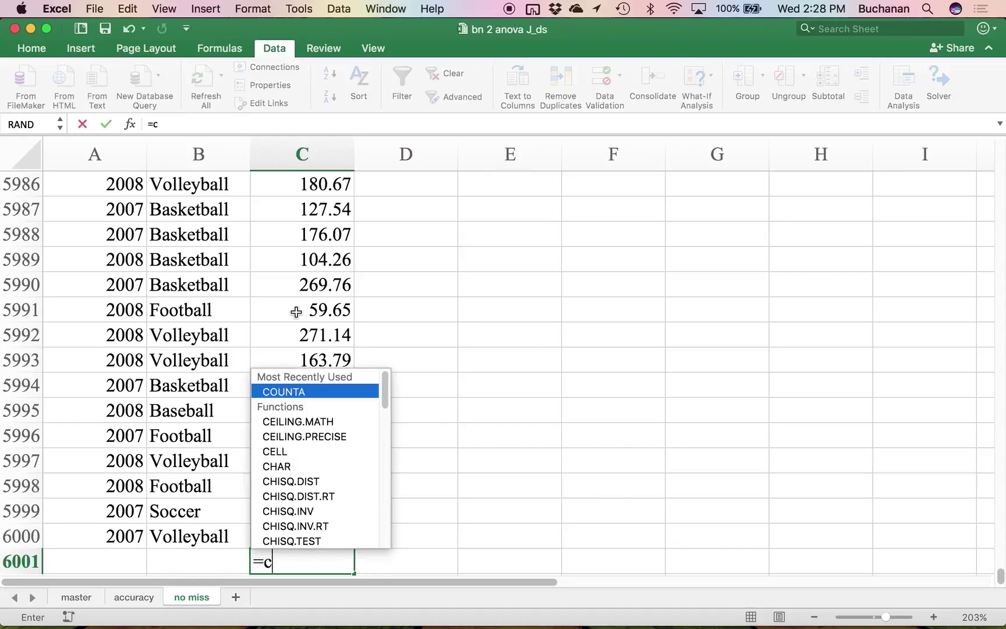
pyautogui.write('ounta(')
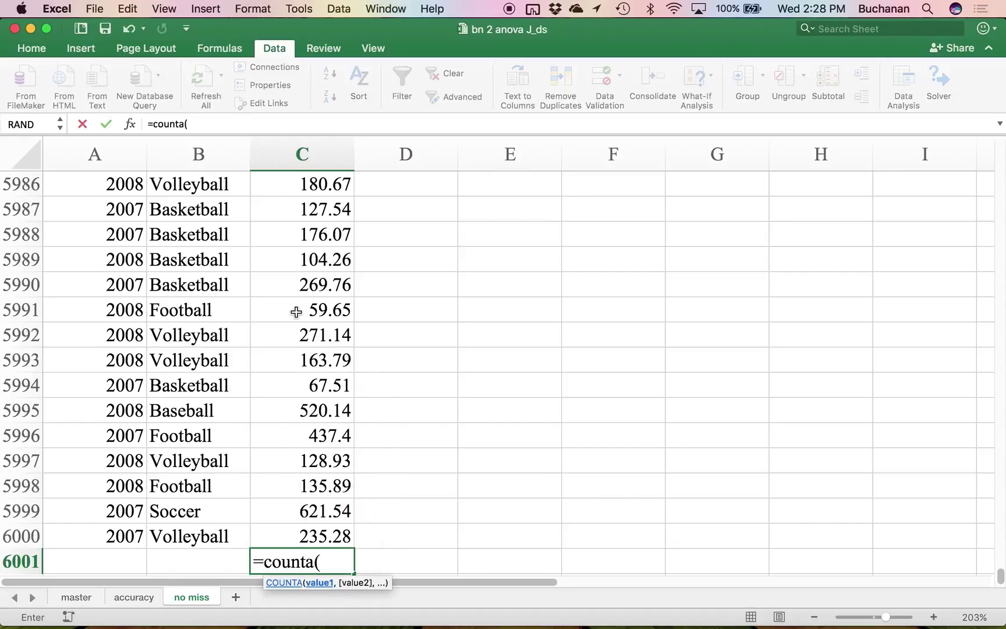
pyautogui.press('Up')
pyautogui.press('super+shift+Up')
pyautogui.hotkey('shift', 'Down')
pyautogui.write(')')
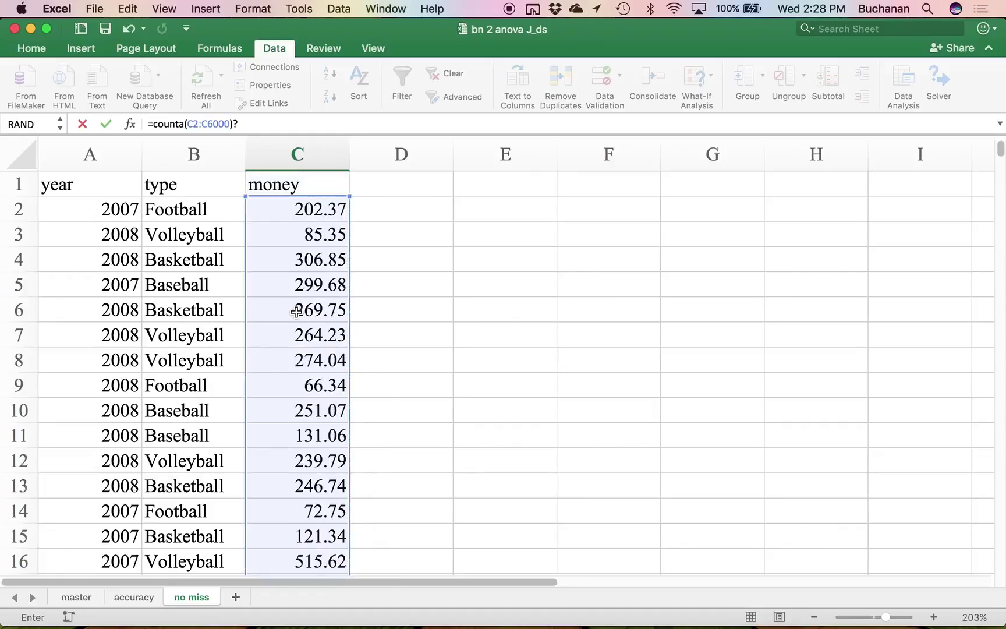
pyautogui.write('/5999*100')
pyautogui.doubleClick(249, 124)
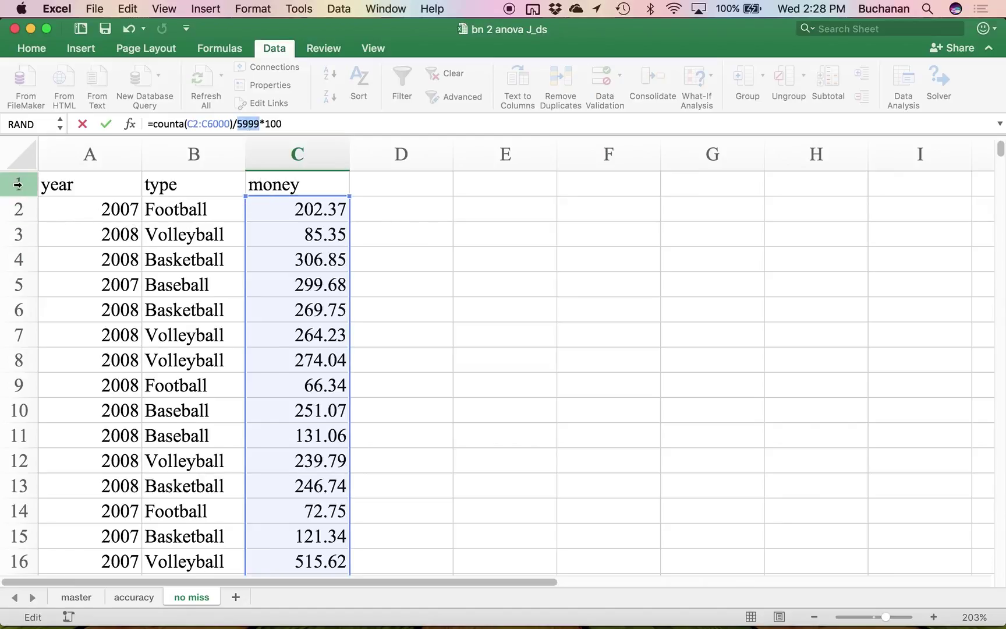
pyautogui.press('Return')
# Check the last data row across the columns and clear the completeness formula from C6001.
pyautogui.press('Up')
pyautogui.press('Up')
pyautogui.press('Left')
pyautogui.press('Left')
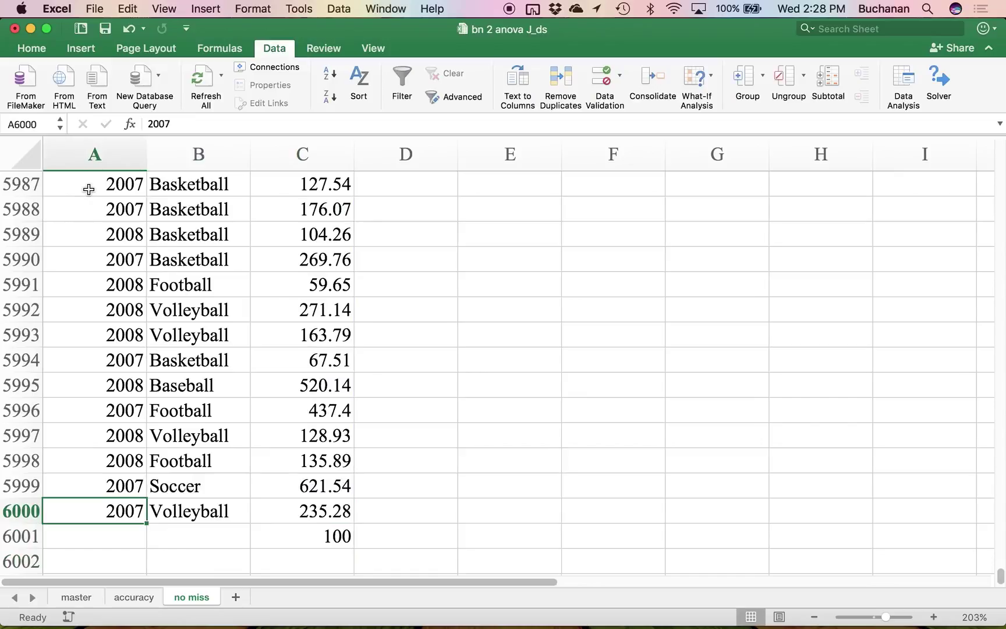
pyautogui.press('Right')
pyautogui.press('Right')
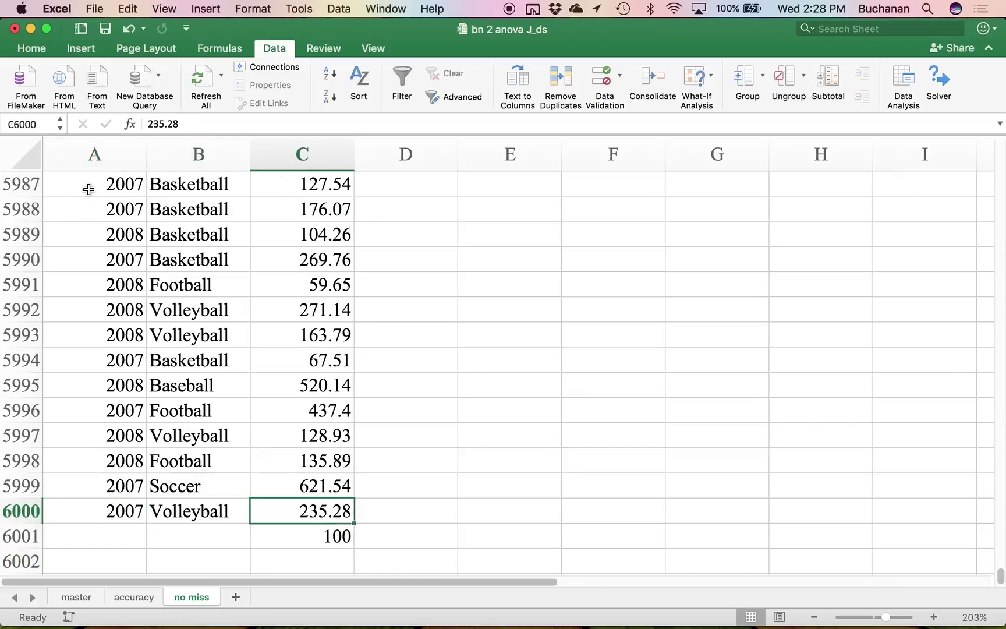
pyautogui.press('Down')
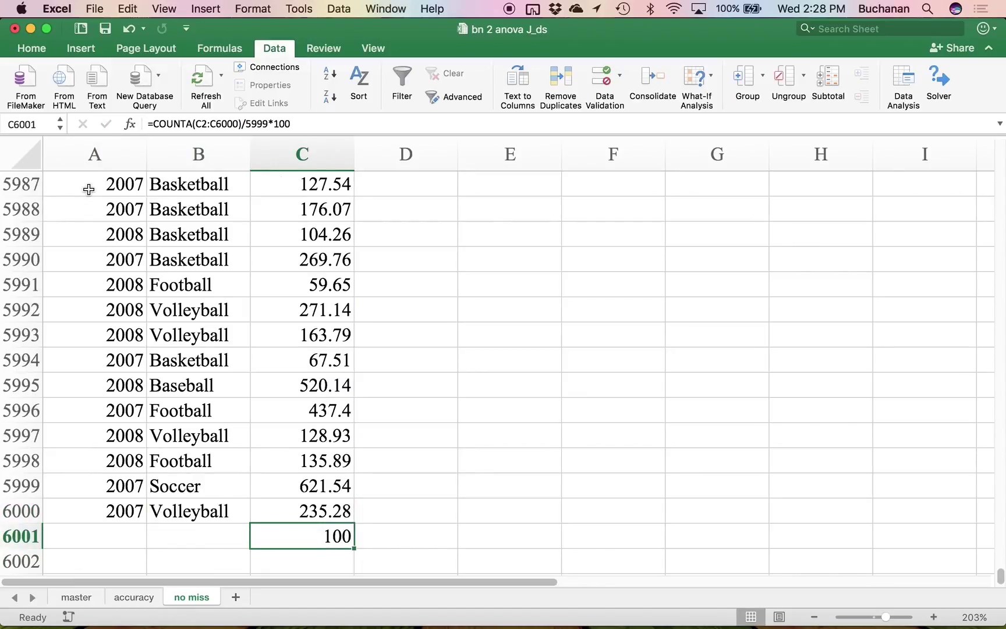
pyautogui.press('Delete')
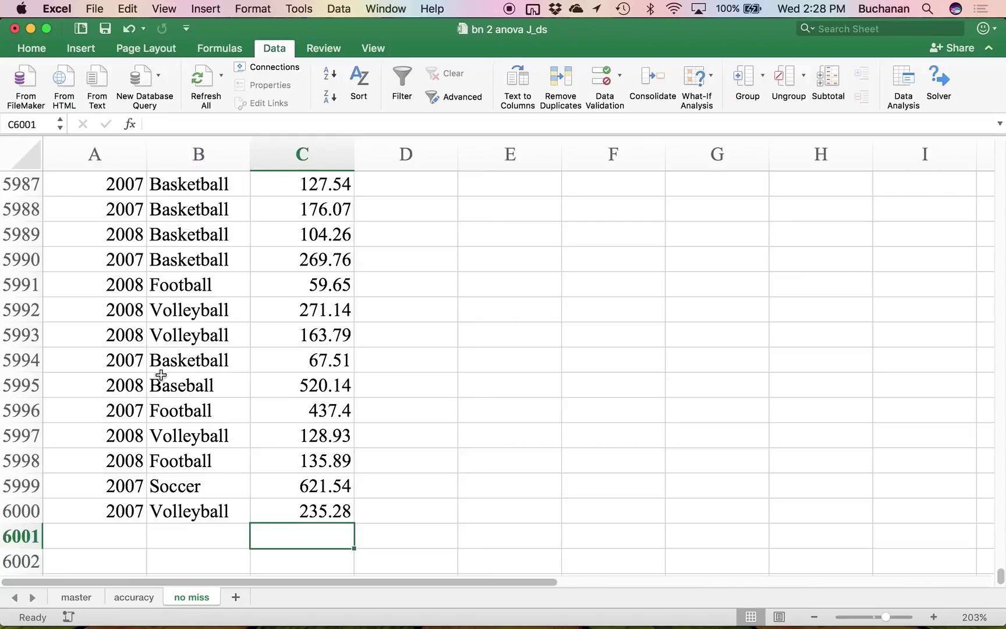
# Rename the no miss sheet as "no out".
pyautogui.doubleClick(191, 597)
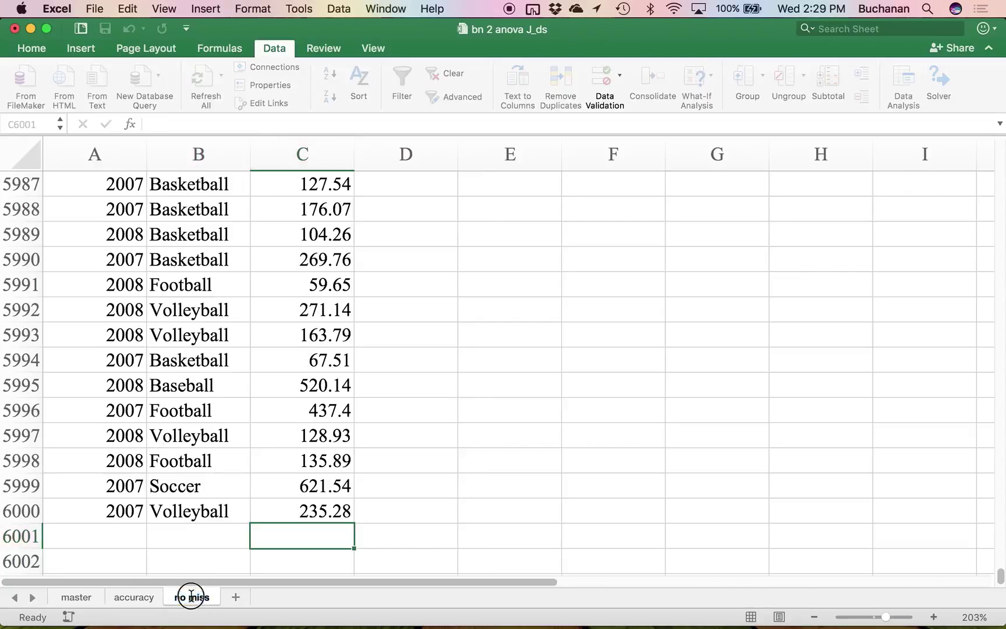
pyautogui.write('no out')
pyautogui.press('Return')
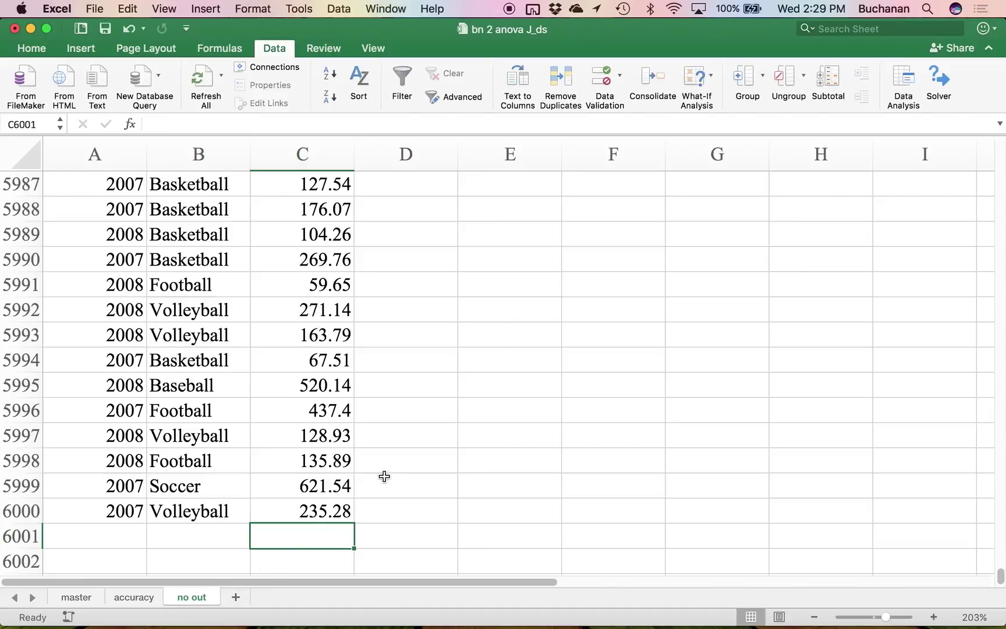
# Add the column header "z money" in D1, beside the money column.
pyautogui.click(327, 496)
pyautogui.hotkey('ctrl', 'Up')
pyautogui.press('Right')
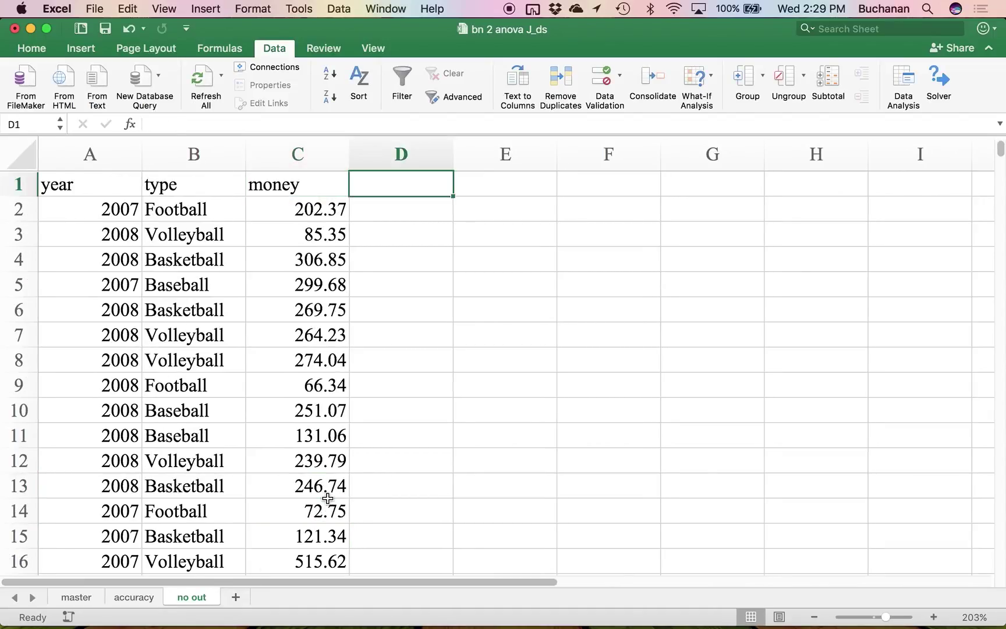
pyautogui.write('z s')
pyautogui.press('BackSpace')
pyautogui.write('money')
pyautogui.press('Return')
# Compute the first row's money z-score in D2 with =(C2-AVERAGE(C:C))/STDEV(C:C).
pyautogui.write('=')
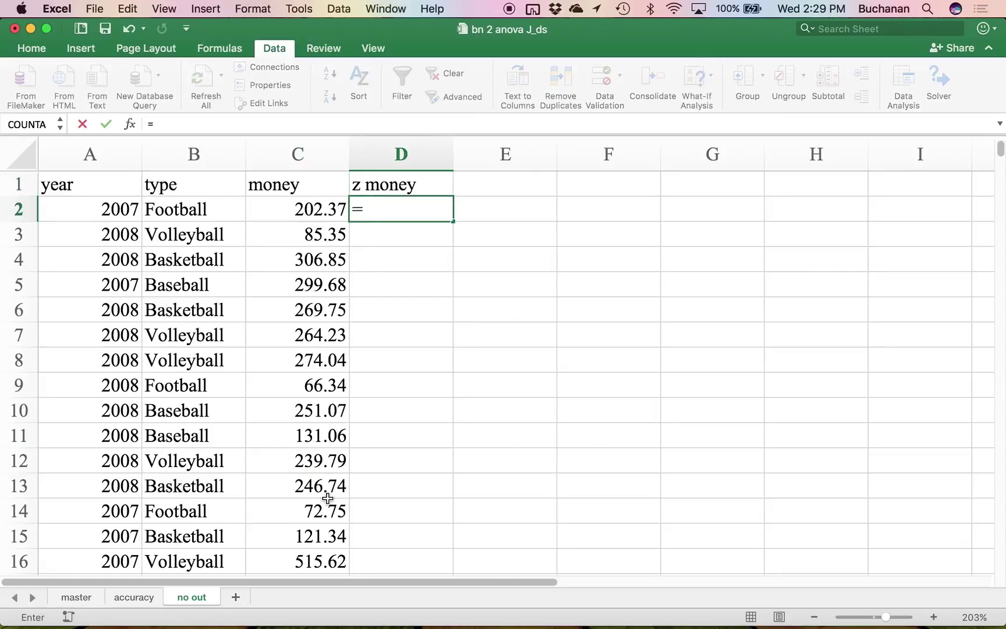
pyautogui.click(299, 209)
pyautogui.press('Left')
pyautogui.press('Right')
pyautogui.press('BackSpace')
pyautogui.press('BackSpace')
pyautogui.write(')')
pyautogui.press('BackSpace')
pyautogui.write('(')
pyautogui.click(299, 209)
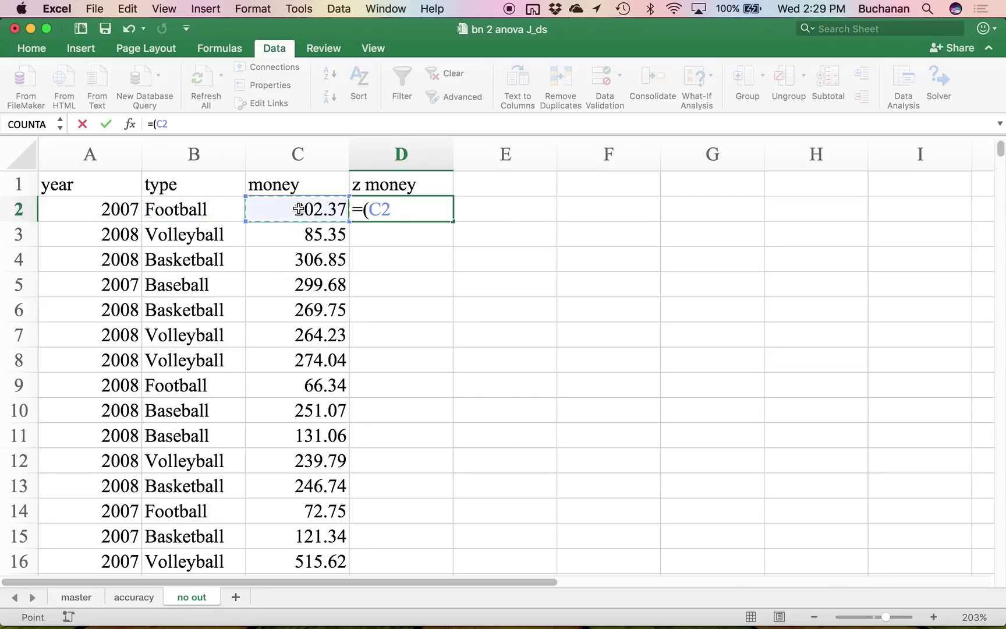
pyautogui.write('0')
pyautogui.press('BackSpace')
pyautogui.write('-average(')
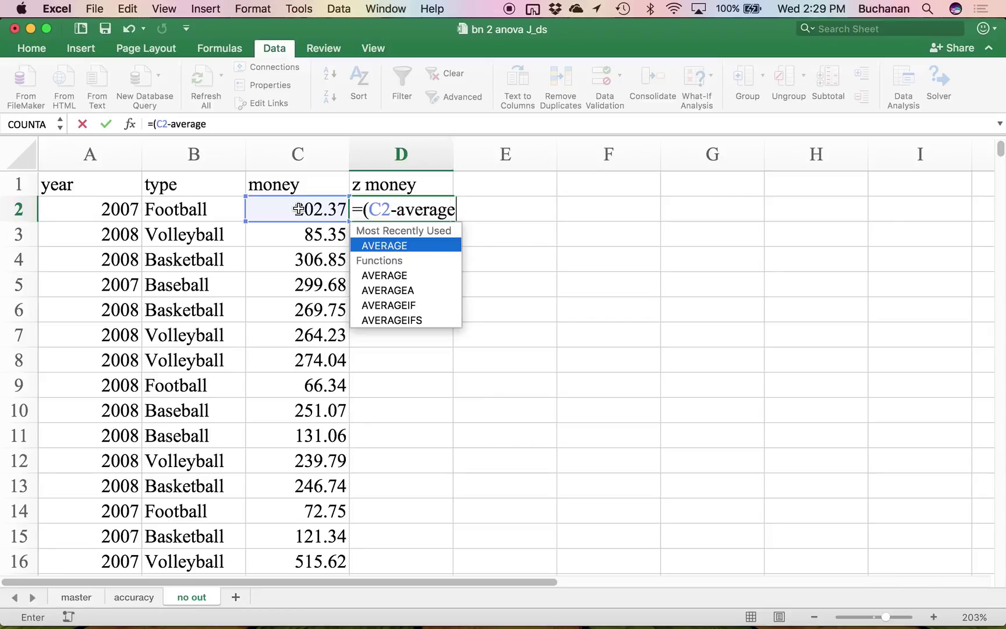
pyautogui.click(300, 150)
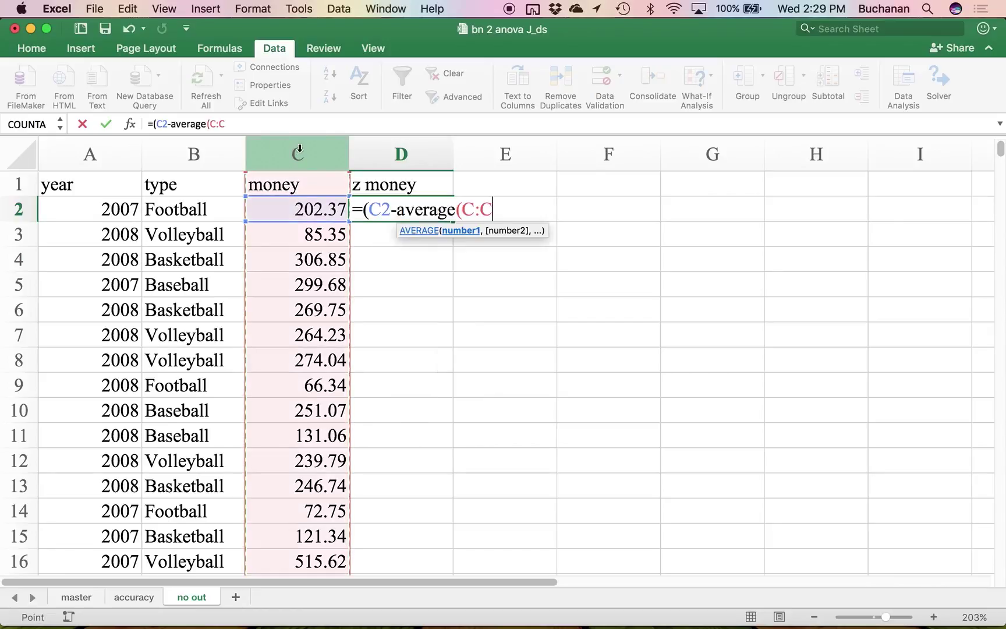
pyautogui.write(')')
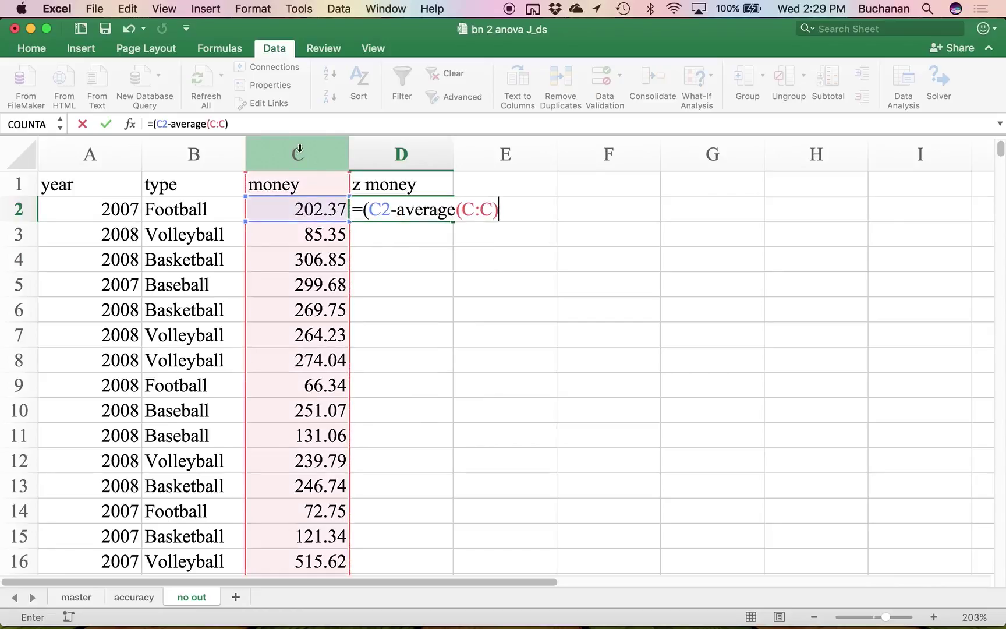
pyautogui.write(')')
pyautogui.write('/stdev(')
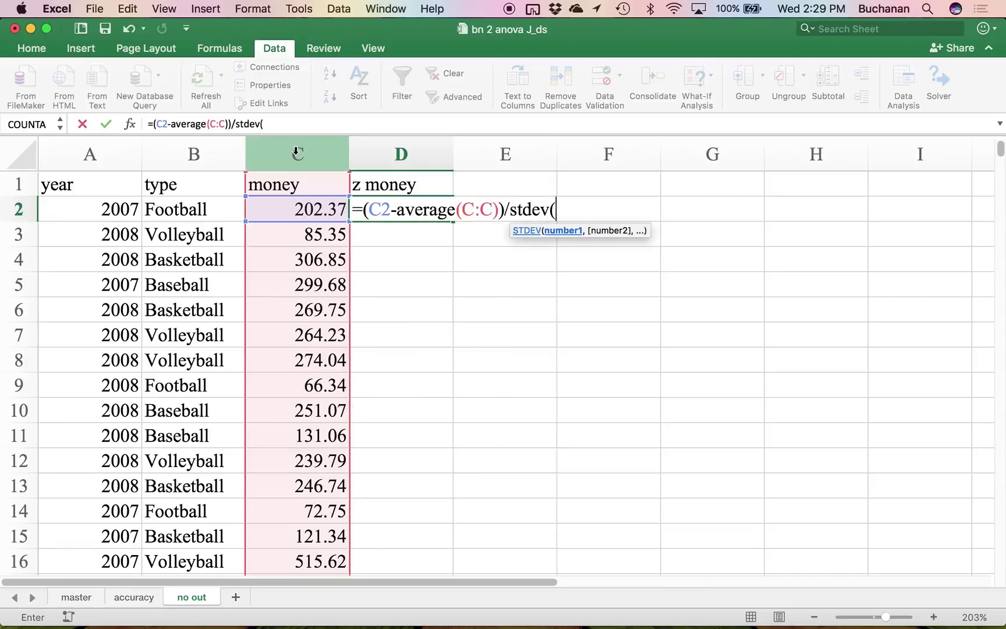
pyautogui.click(298, 151)
pyautogui.write(')')
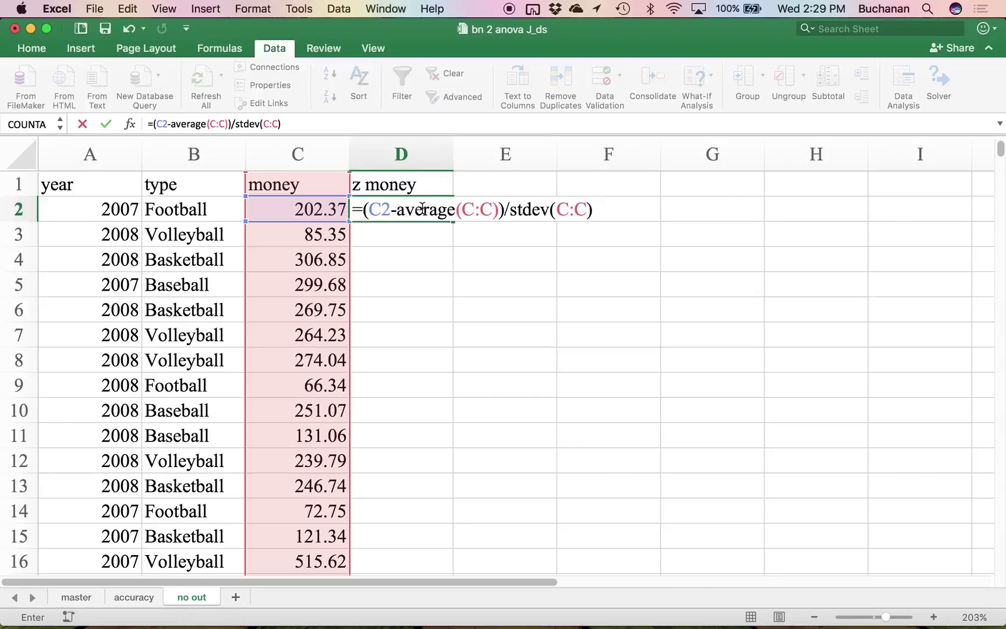
pyautogui.press('Return')
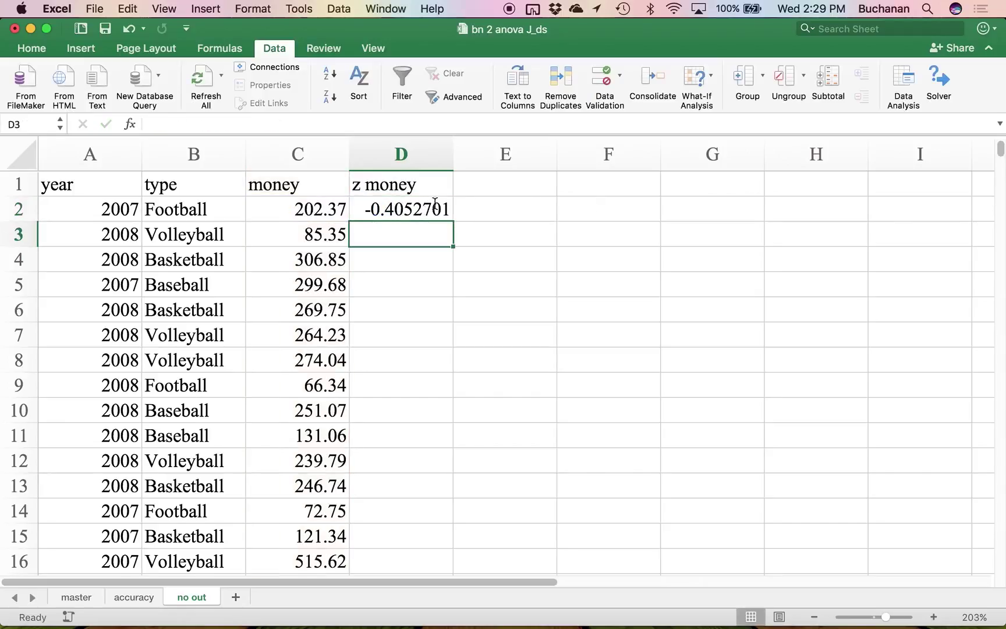
# Fill the z-score formula from D2 down through all data rows and check the copied formula in D3.
pyautogui.click(423, 205)
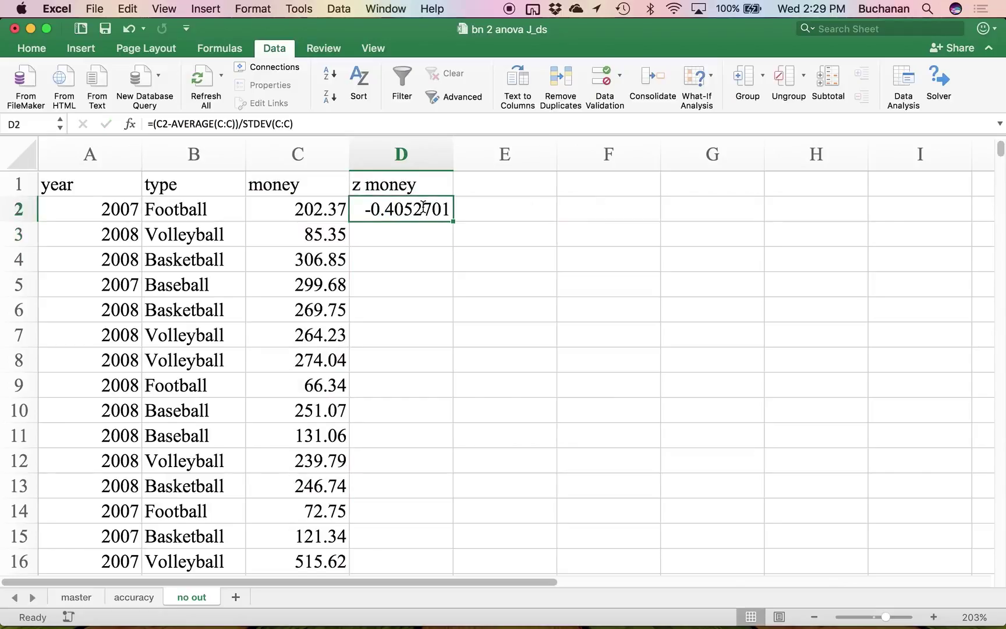
pyautogui.click(492, 200)
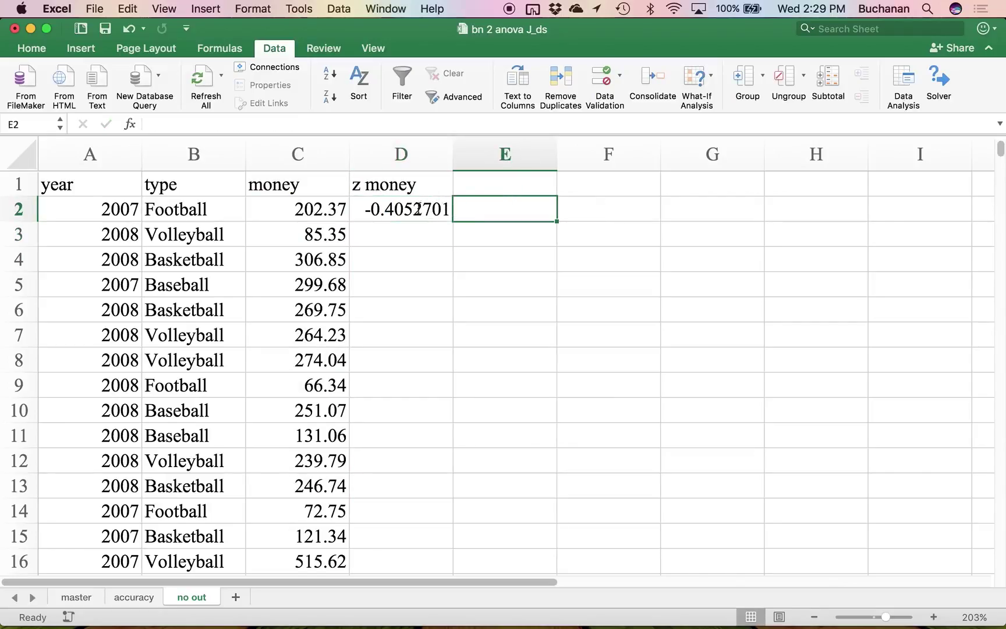
pyautogui.click(449, 210)
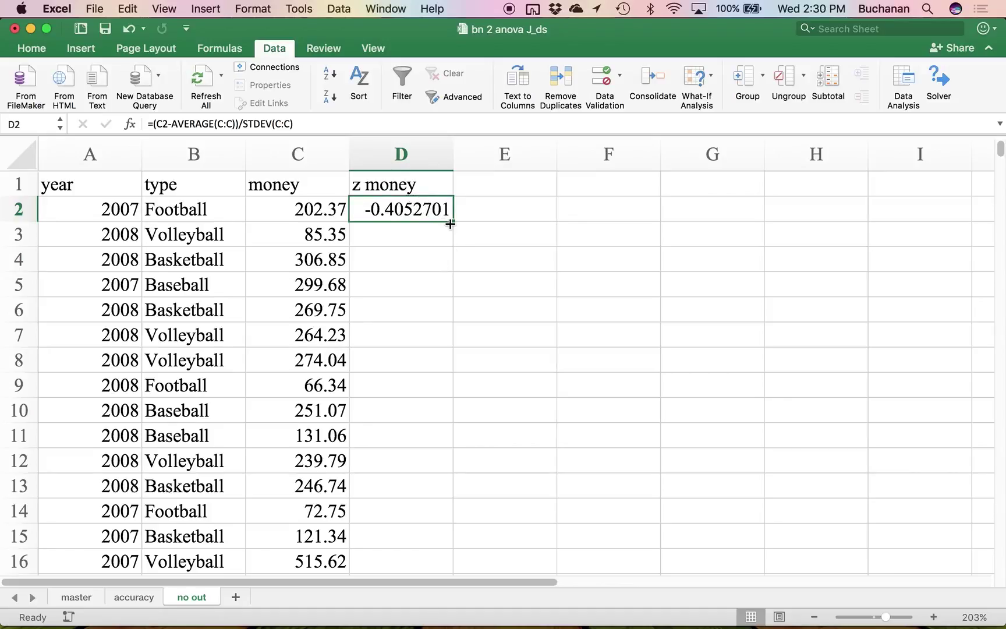
pyautogui.doubleClick(450, 224)
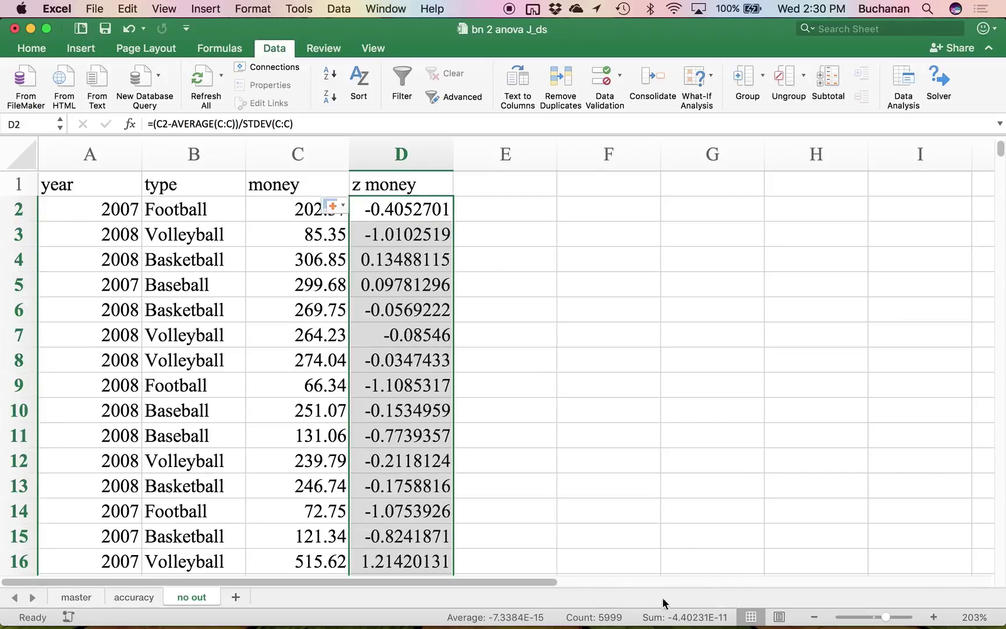
pyautogui.click(394, 237)
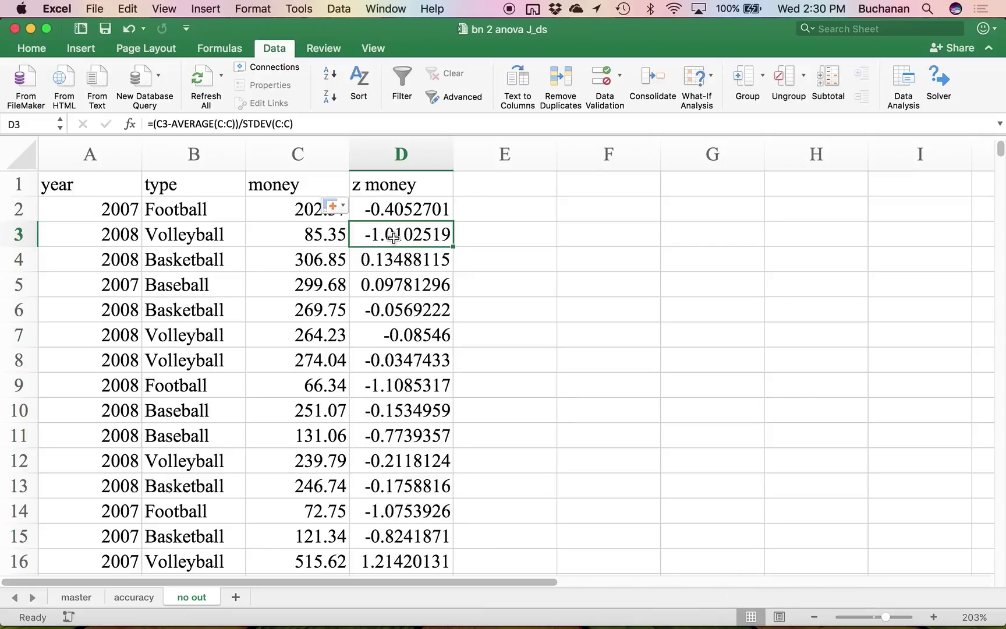
# Sort the data by the z money column from smallest to largest to check the lowest scores.
pyautogui.click(397, 178)
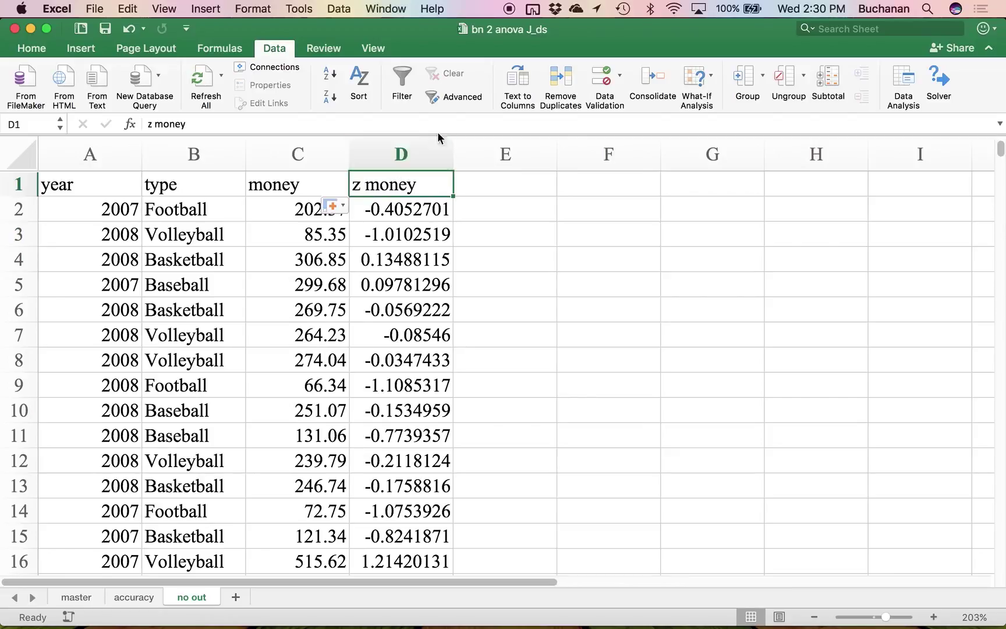
pyautogui.click(391, 154)
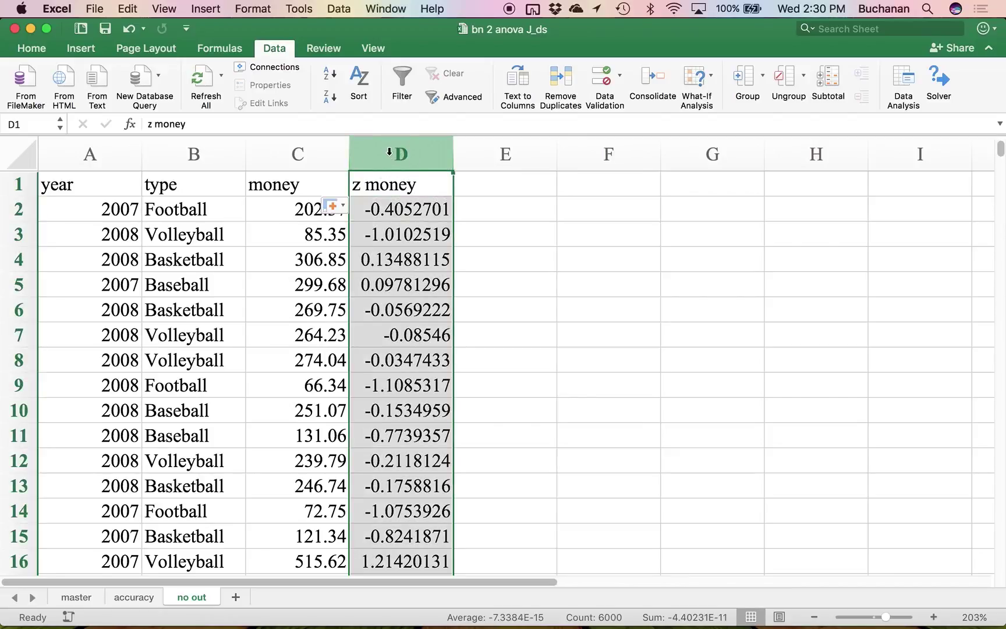
pyautogui.click(385, 208)
pyautogui.click(391, 185)
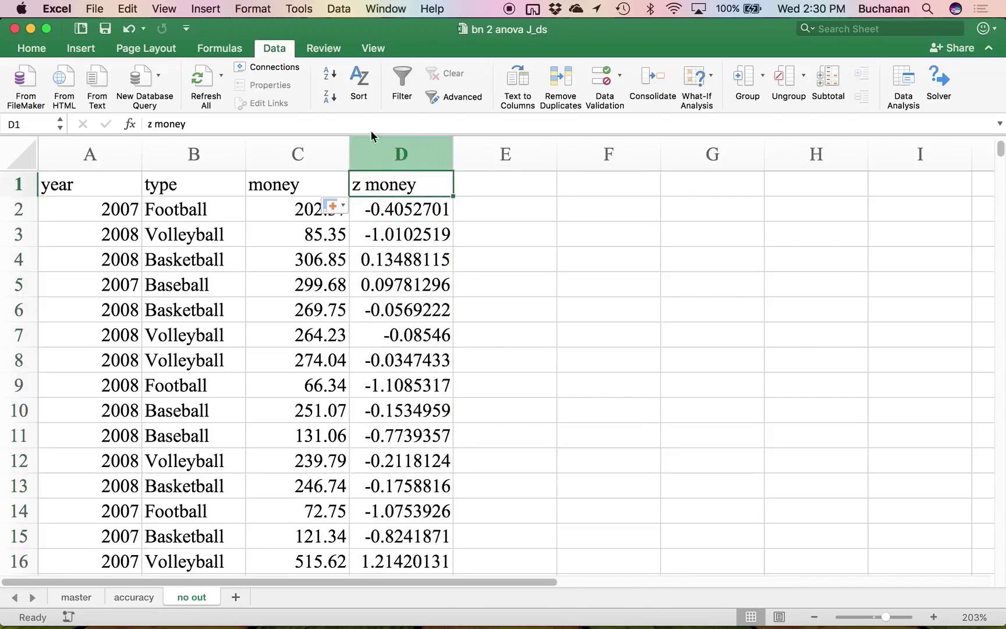
pyautogui.click(330, 73)
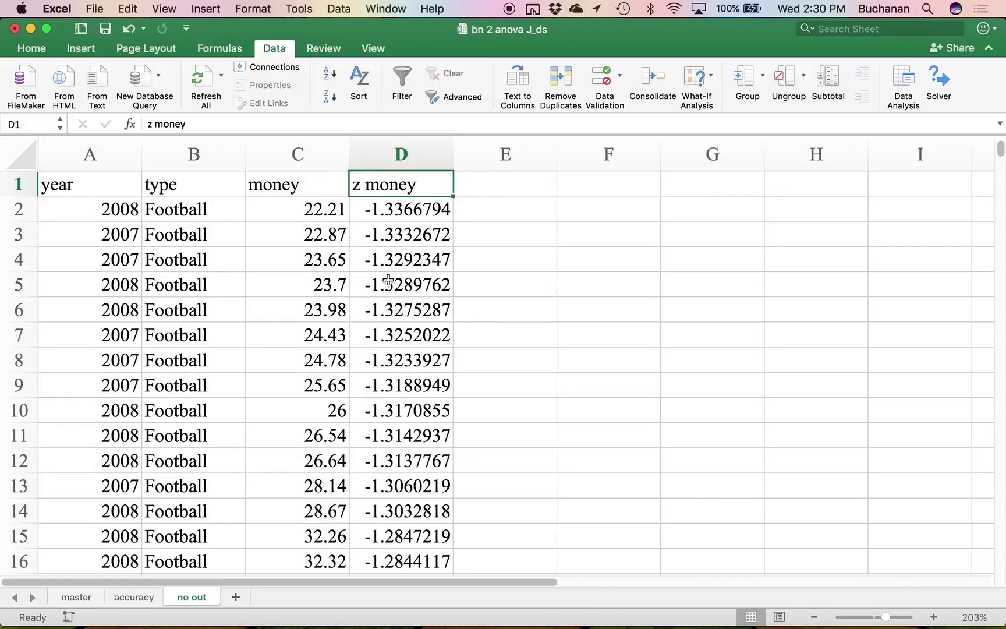
# Sort the data by the z money column from largest to smallest and check the highest scores.
pyautogui.click(324, 98)
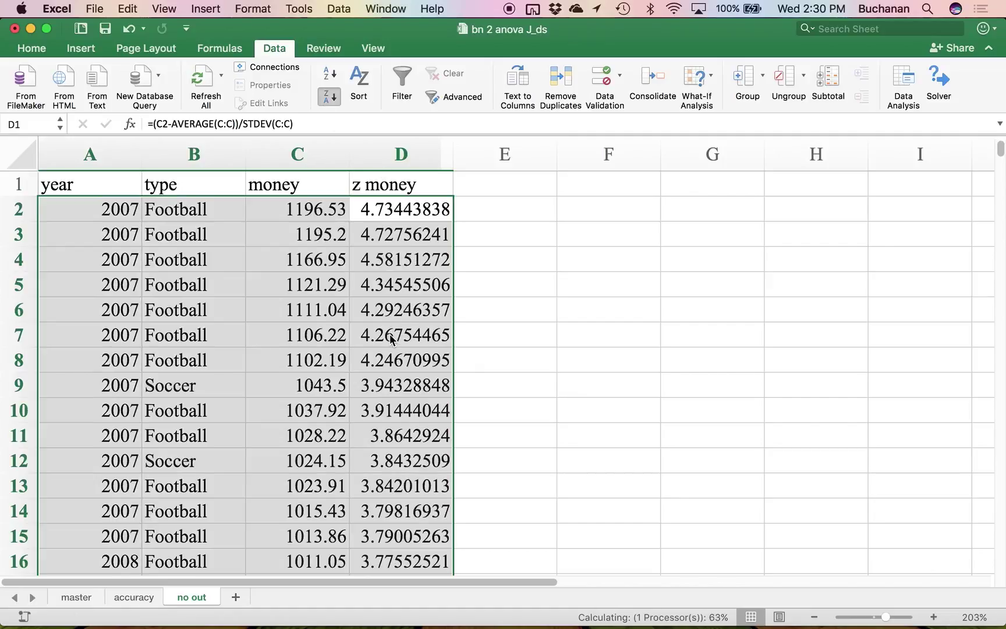
pyautogui.scroll(-2, 390, 336)
pyautogui.scroll(2, 390, 335)
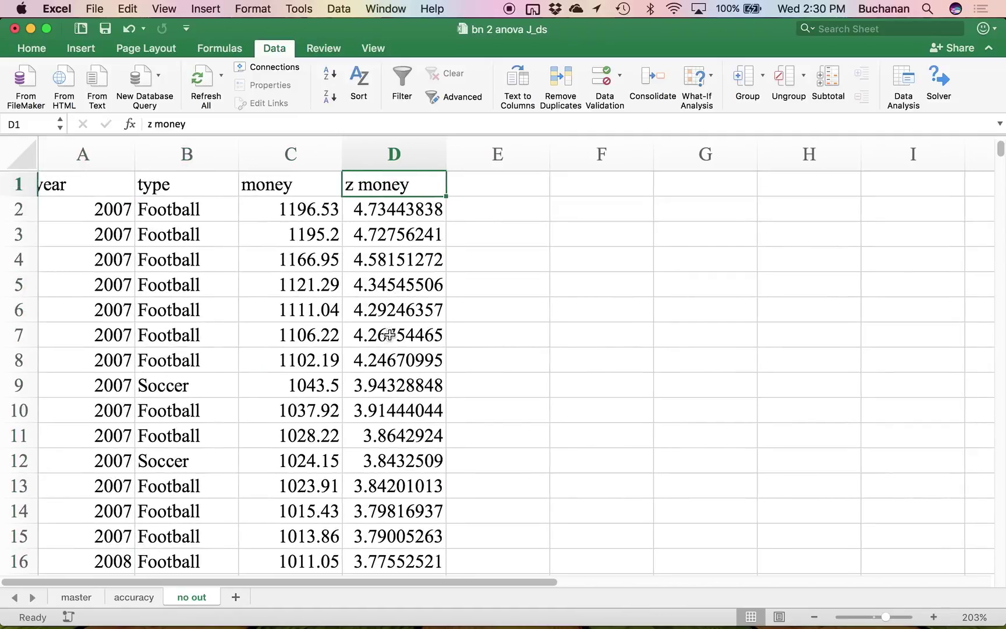
pyautogui.click(469, 317)
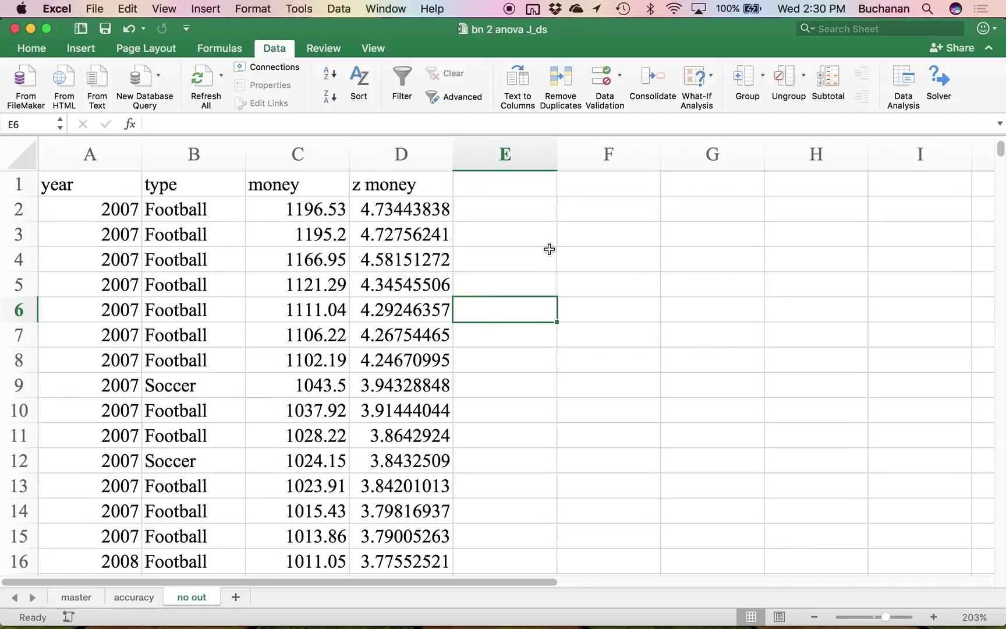
# Find the last row in the sorted data whose z money is above 3 and check its money, type and year.
pyautogui.scroll(-12, 550, 249)
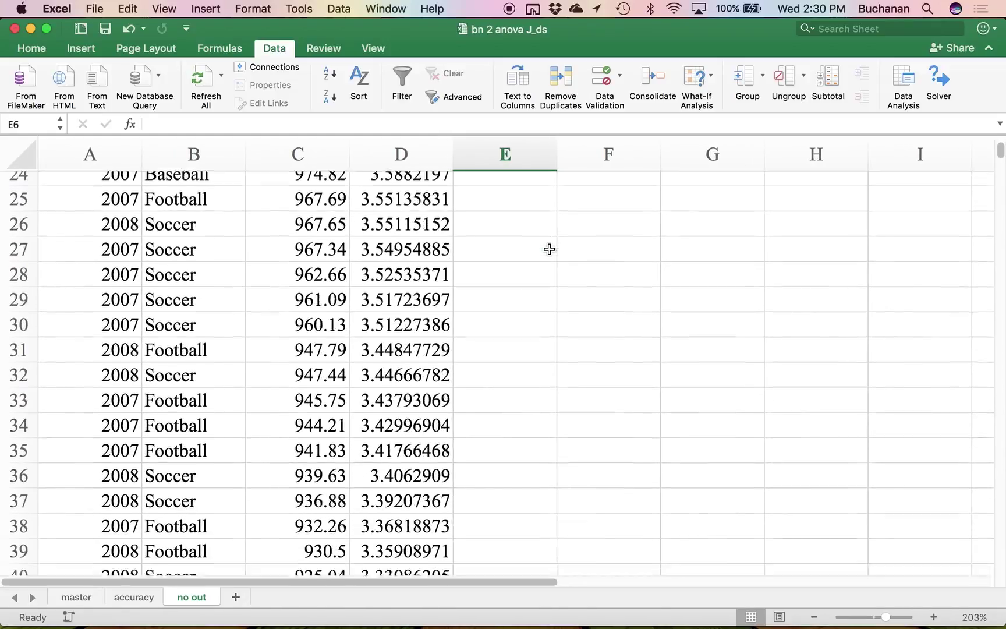
pyautogui.scroll(-8, 550, 249)
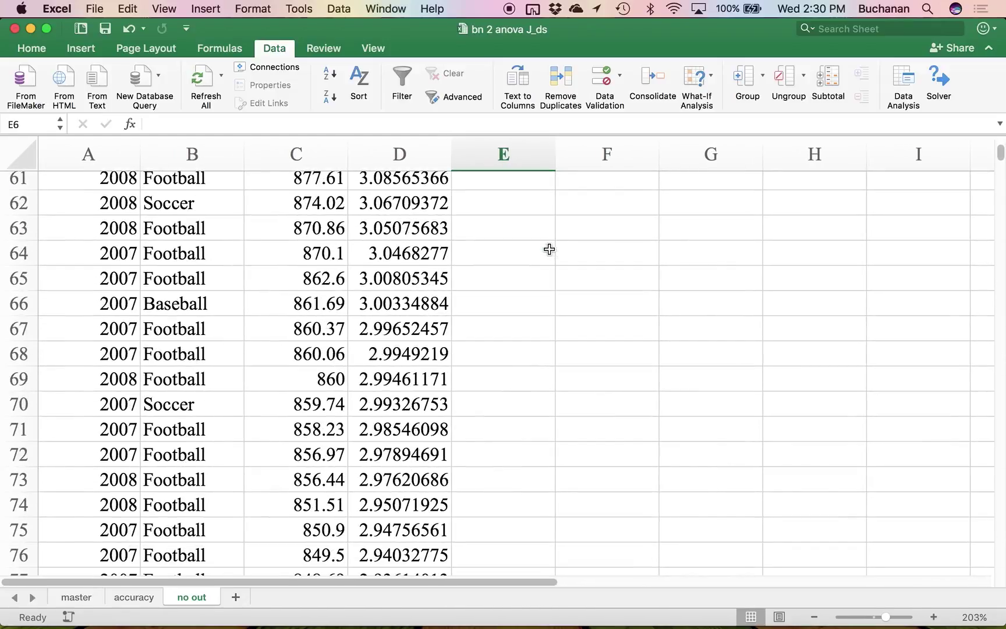
pyautogui.click(314, 307)
pyautogui.press('Down')
pyautogui.press('Up')
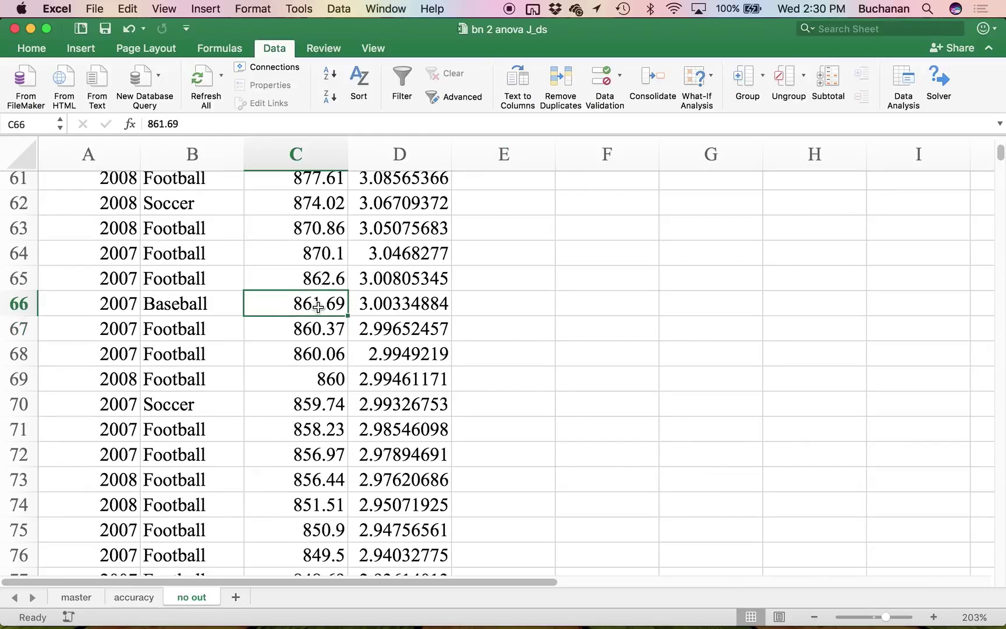
pyautogui.press('Left')
pyautogui.press('Left')
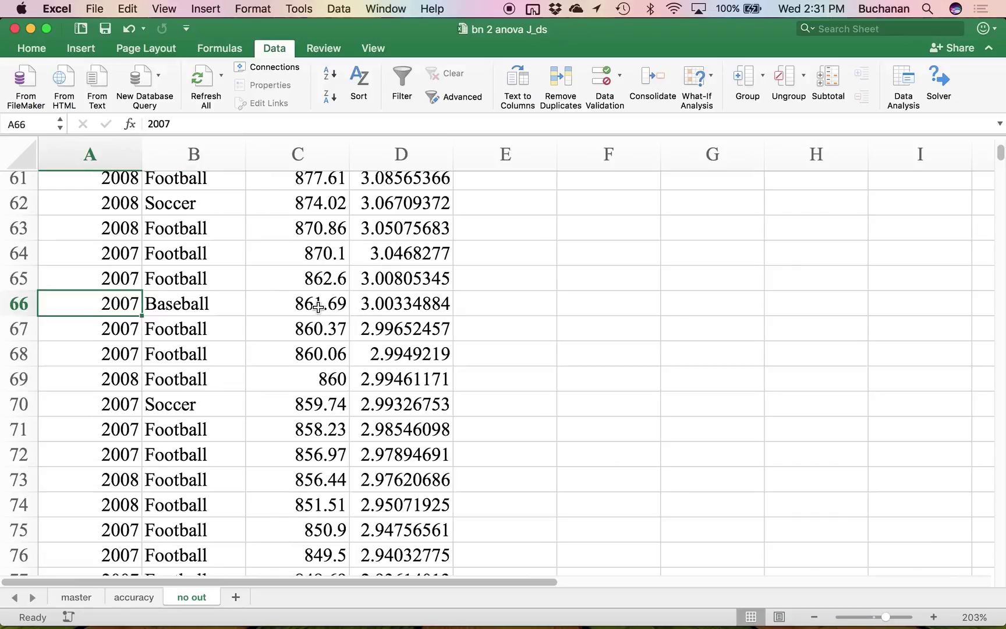
# Examine the year, type and money values of the outlier rows at the start of the sorted data.
pyautogui.hotkey('ctrl', 'Up')
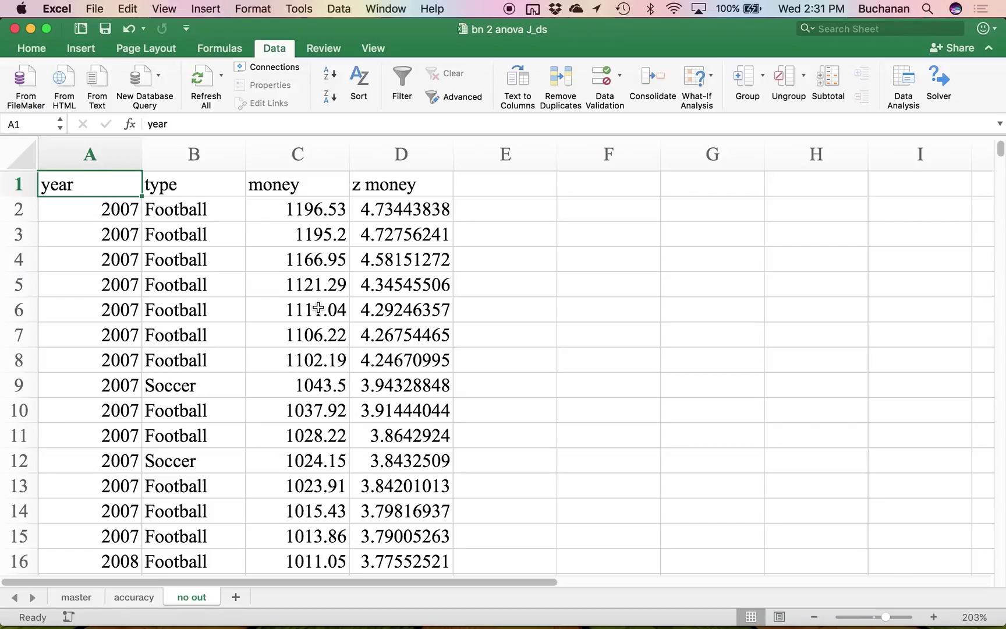
pyautogui.moveTo(279, 249); pyautogui.dragTo(319, 302)
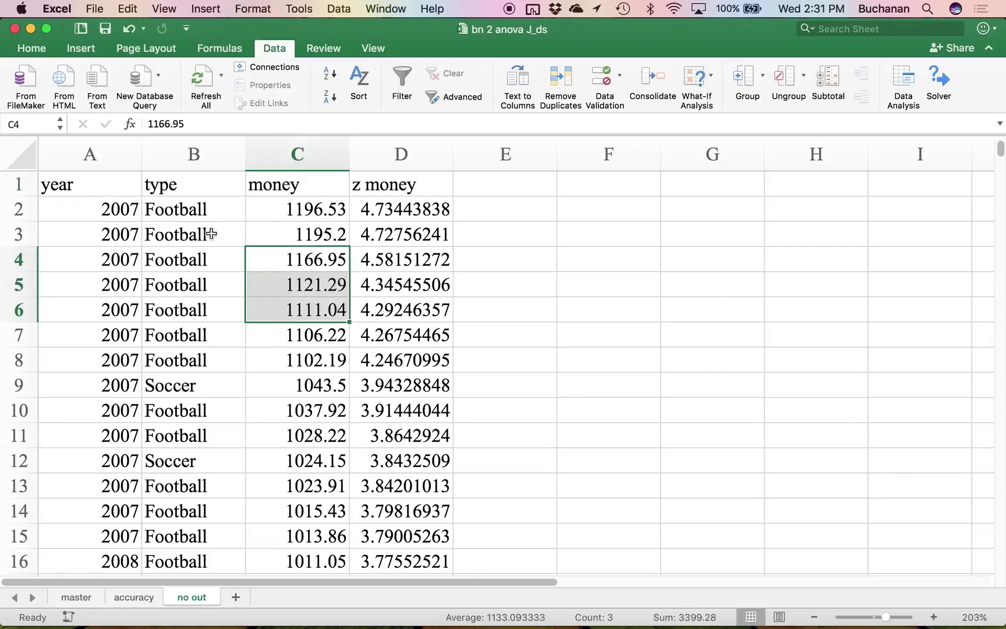
pyautogui.click(288, 219)
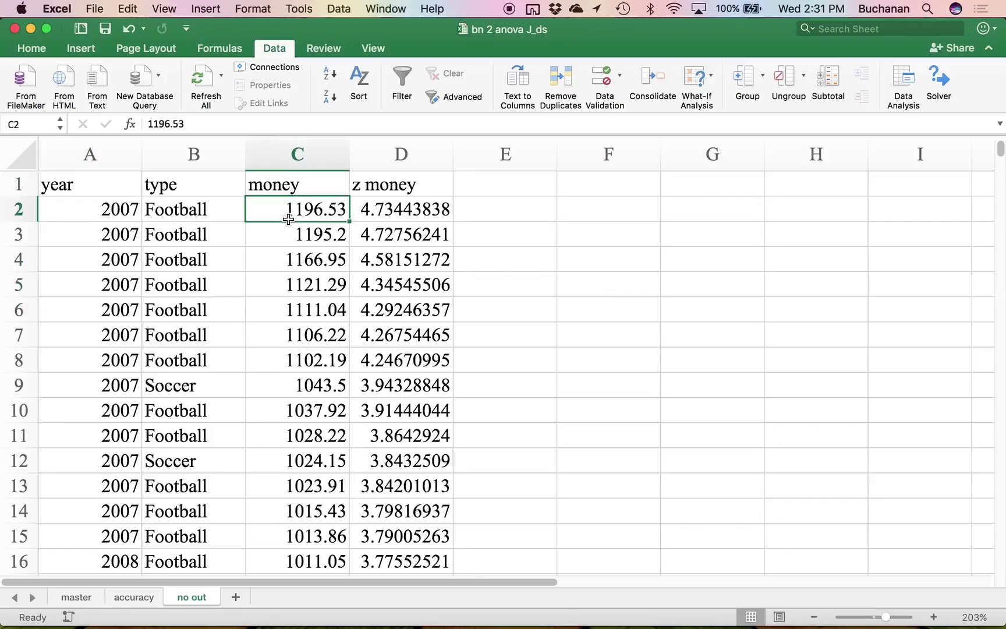
pyautogui.scroll(-1, 289, 314)
pyautogui.scroll(-7, 290, 314)
pyautogui.scroll(8, 290, 314)
pyautogui.click(306, 299)
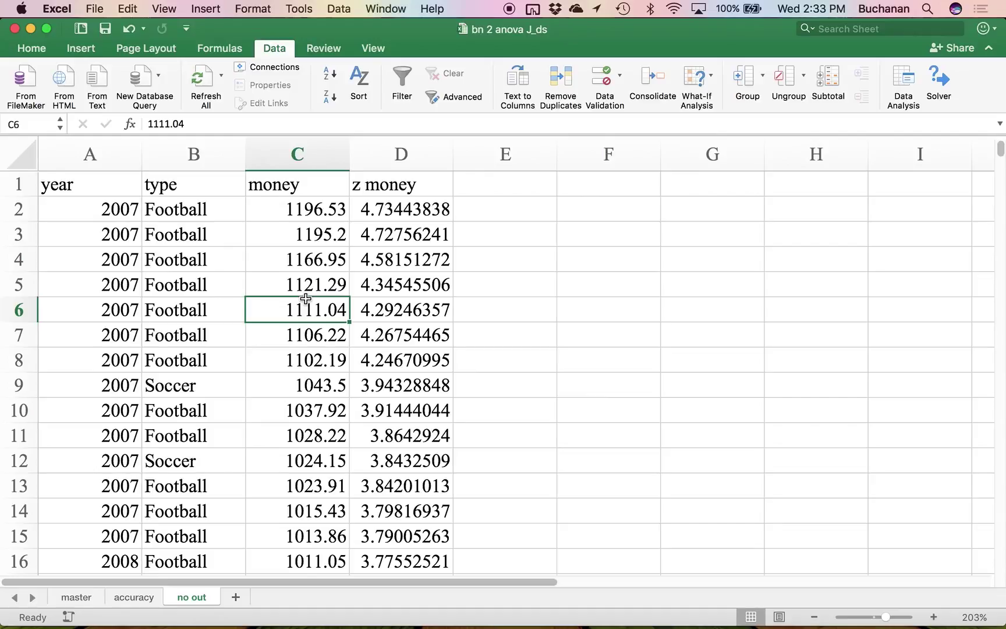
pyautogui.scroll(-10, 306, 299)
pyautogui.scroll(10, 306, 299)
pyautogui.scroll(-10, 306, 299)
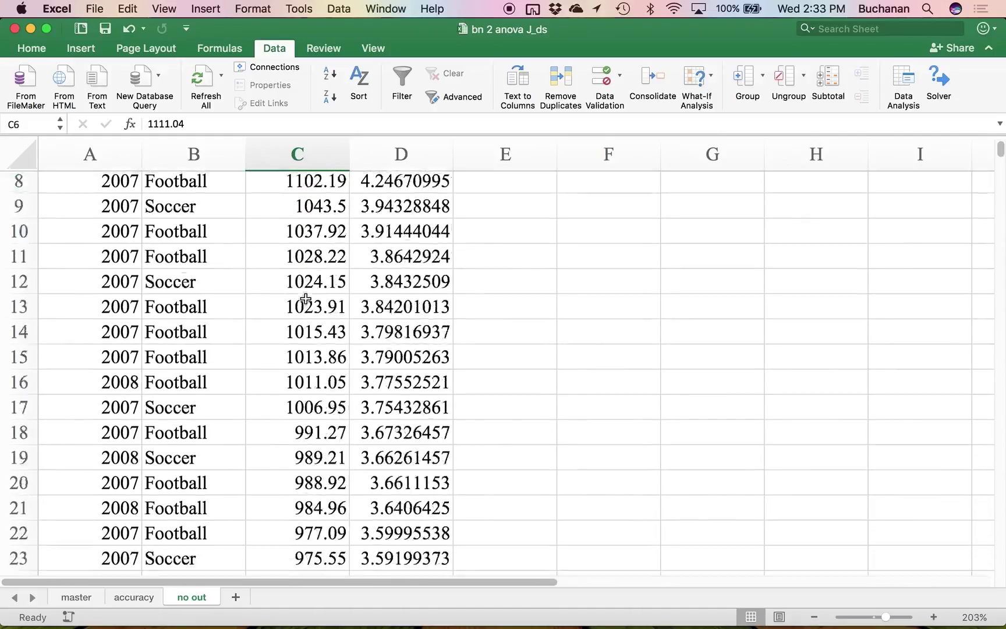
pyautogui.scroll(10, 305, 299)
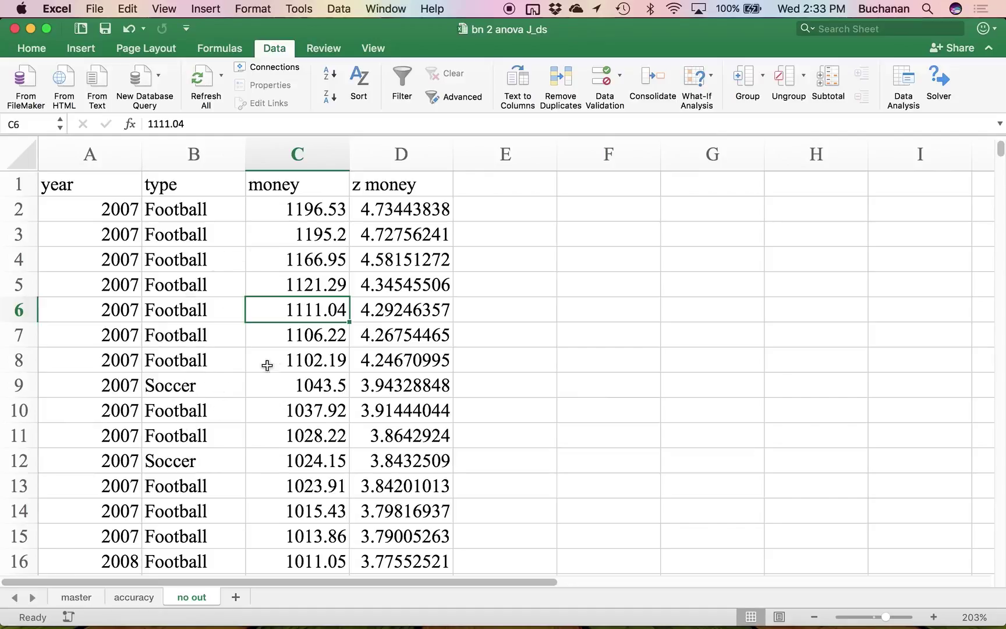
pyautogui.scroll(-4, 217, 364)
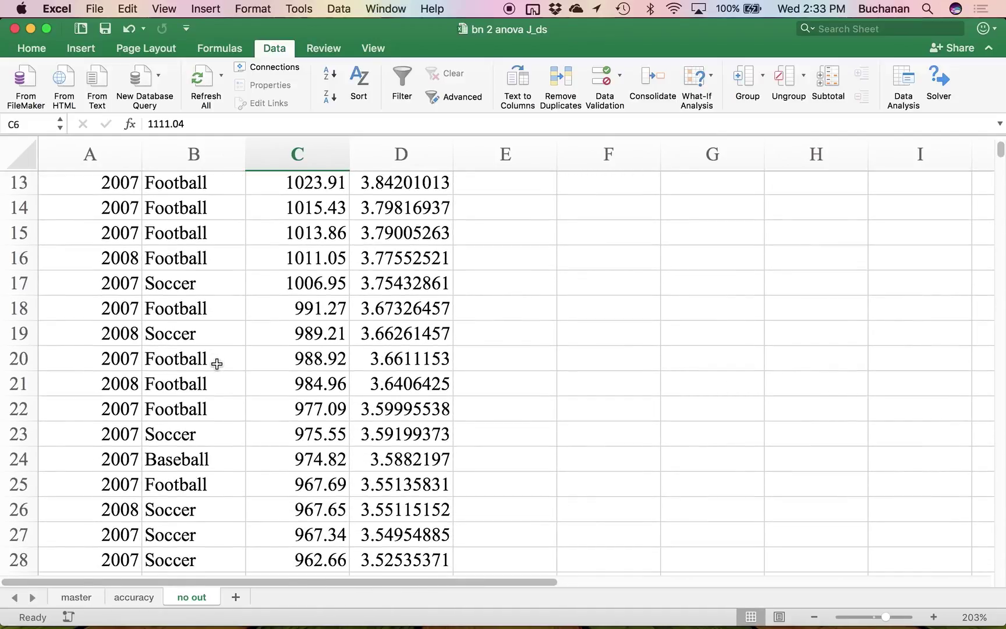
pyautogui.scroll(4, 216, 363)
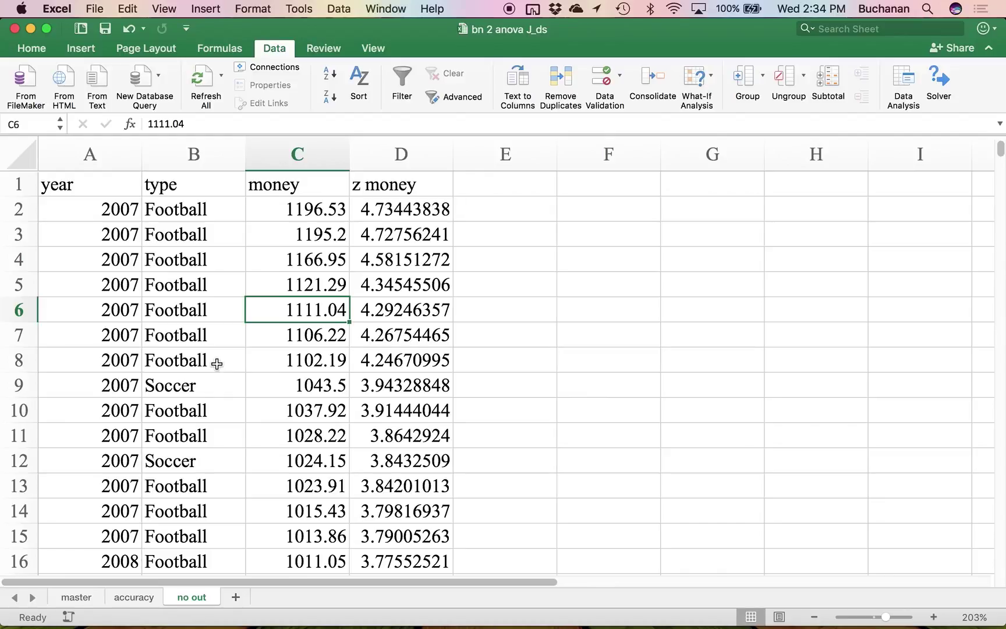
# Add a new worksheet and name it "final".
pyautogui.click(235, 597)
pyautogui.doubleClick(232, 595)
pyautogui.write('final')
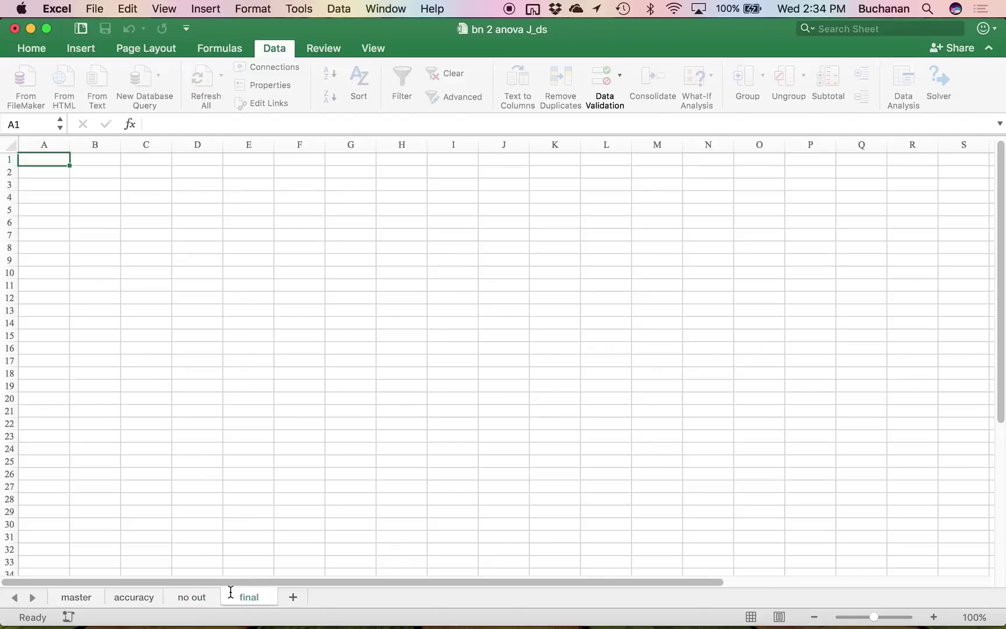
pyautogui.press('Return')
# Copy the year, type and money columns from the "no out" sheet into the "final" sheet, starting at A1.
pyautogui.click(191, 597)
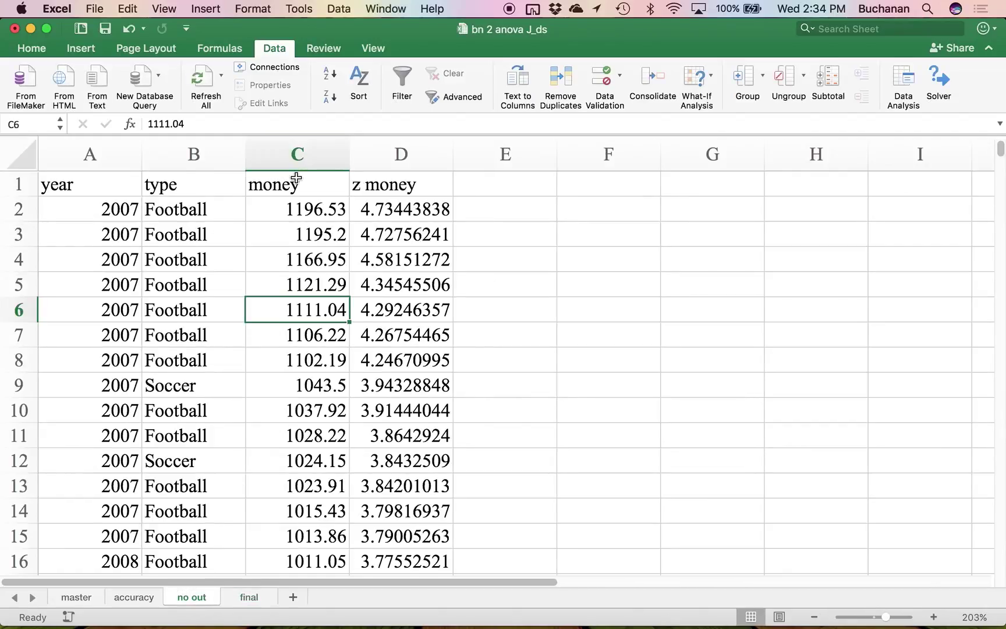
pyautogui.scroll(-5, 296, 177)
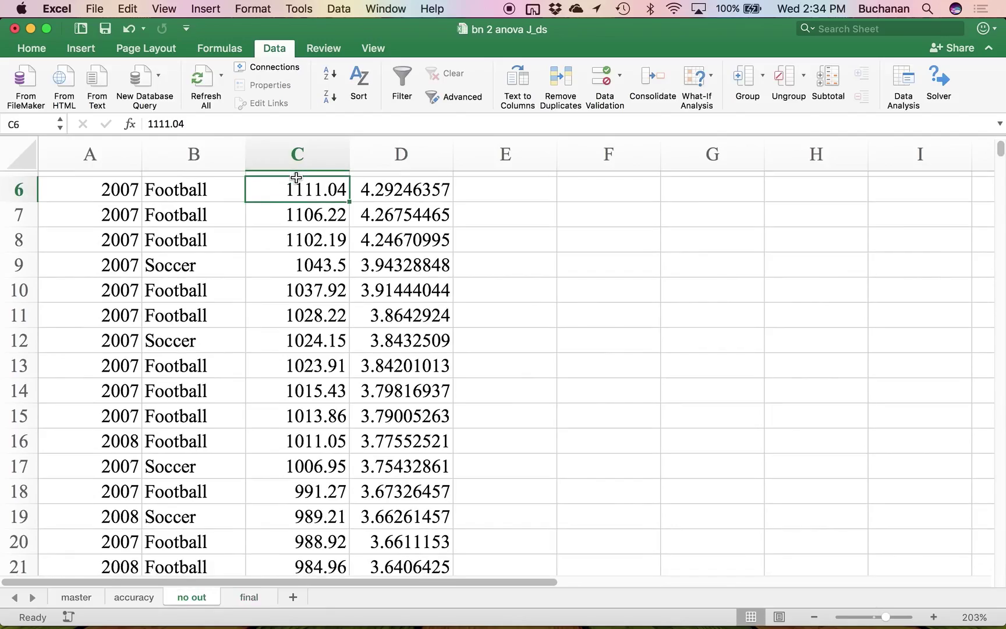
pyautogui.scroll(-20, 297, 177)
pyautogui.scroll(-2, 296, 177)
pyautogui.scroll(9, 296, 177)
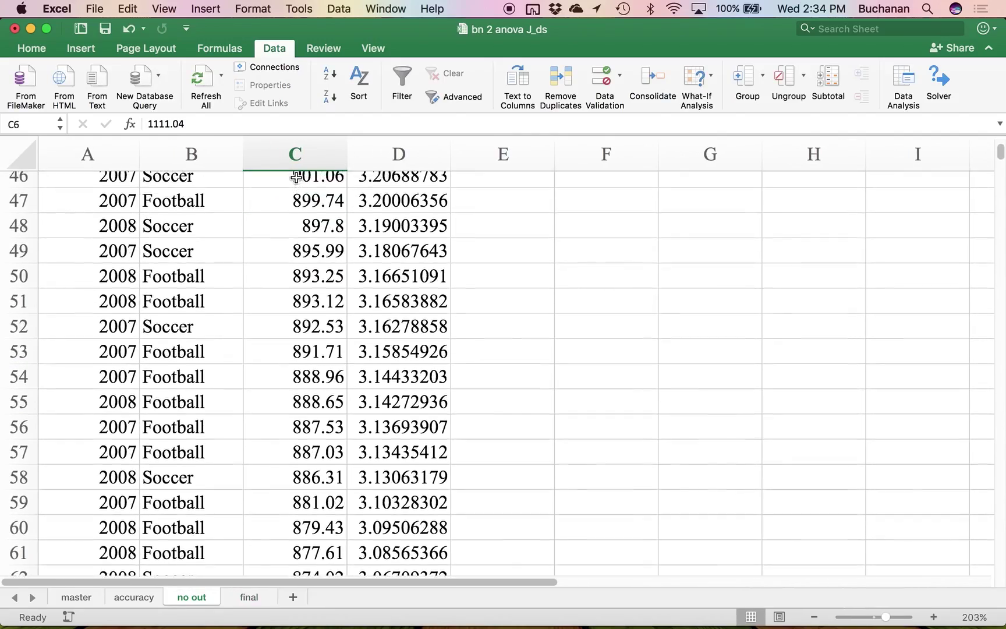
pyautogui.scroll(15, 296, 177)
pyautogui.moveTo(89, 146); pyautogui.dragTo(301, 184)
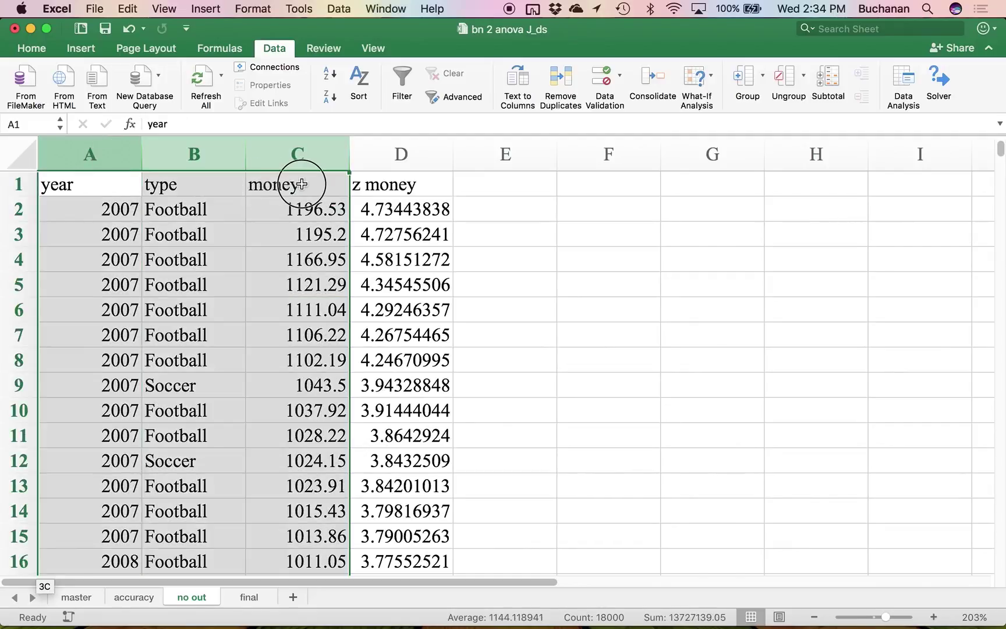
pyautogui.press('super+c')
pyautogui.click(251, 597)
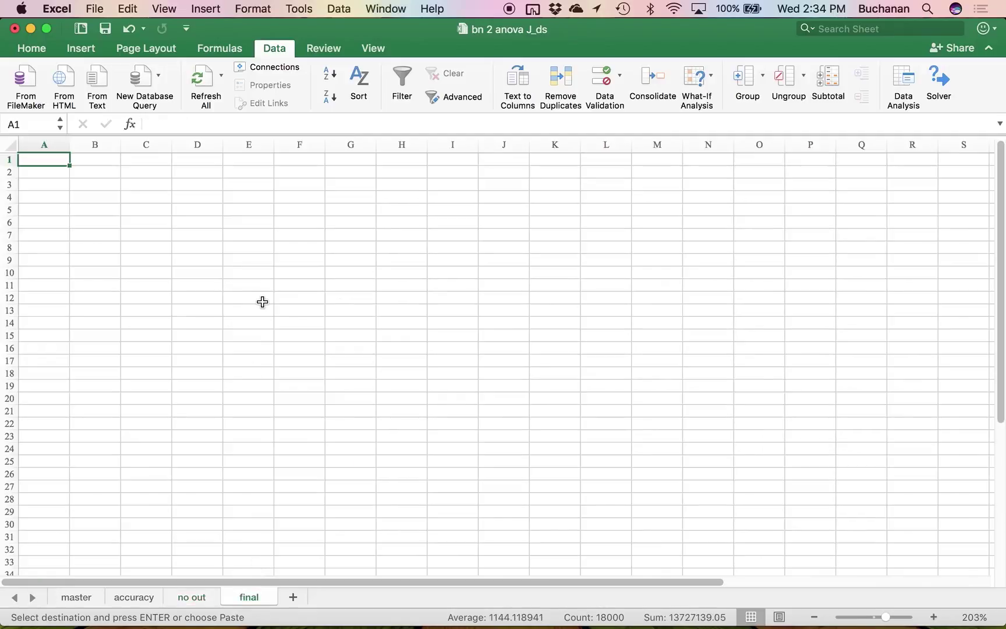
pyautogui.press('super+v')
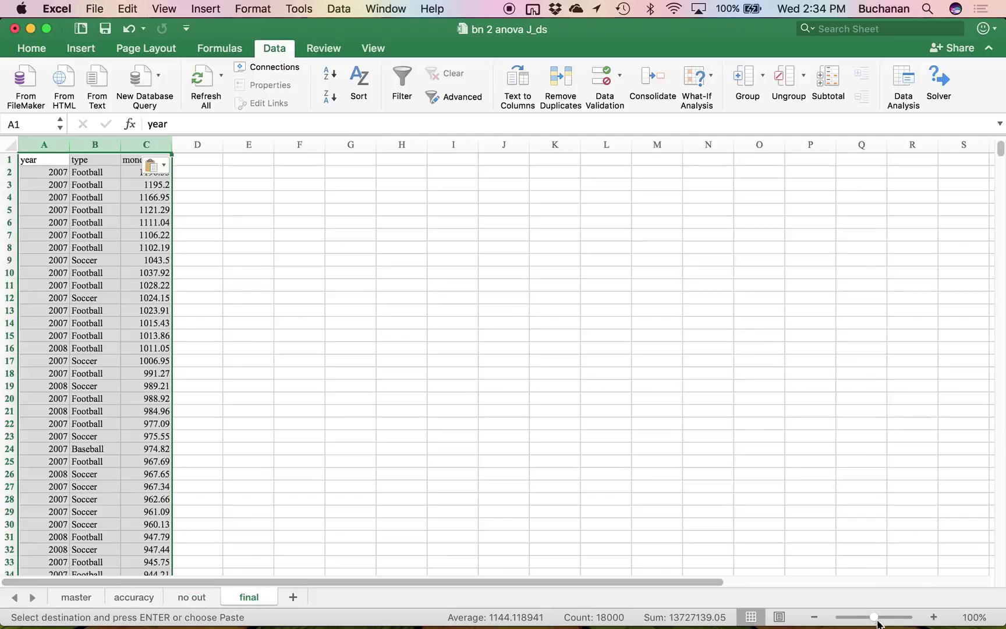
pyautogui.click(880, 616)
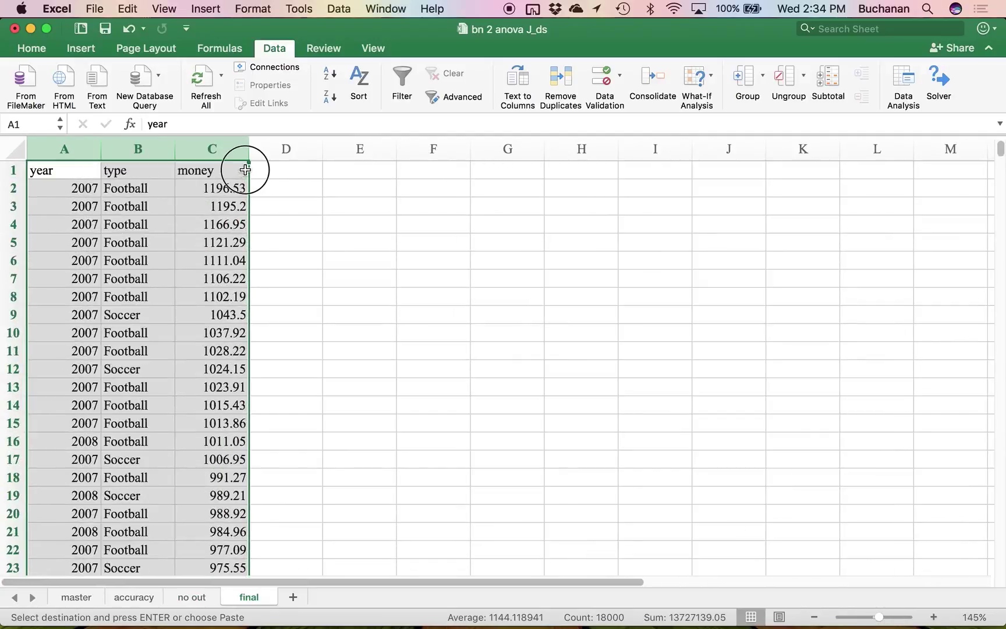
# Add the heading "random" in cell D1 of the final sheet, beside money.
pyautogui.click(245, 169)
pyautogui.click(264, 171)
pyautogui.press('Escape')
pyautogui.write('resi')
pyautogui.press('BackSpace')
pyautogui.press('BackSpace')
pyautogui.press('BackSpace')
pyautogui.write('andom')
pyautogui.press('Return')
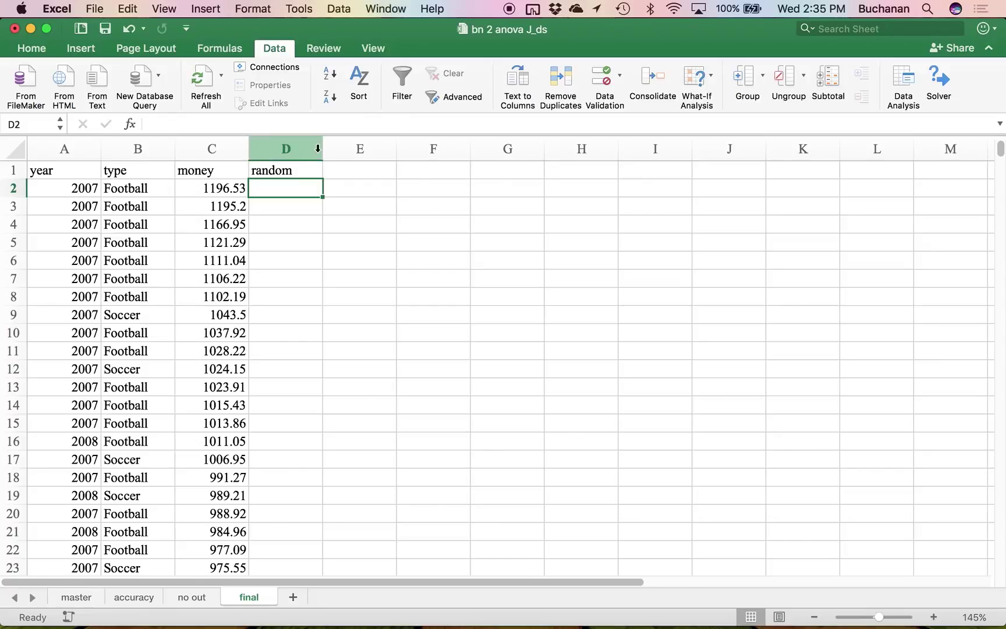
# Enter =rand() in D2 and fill it down the random column for every data row.
pyautogui.write('=rand()')
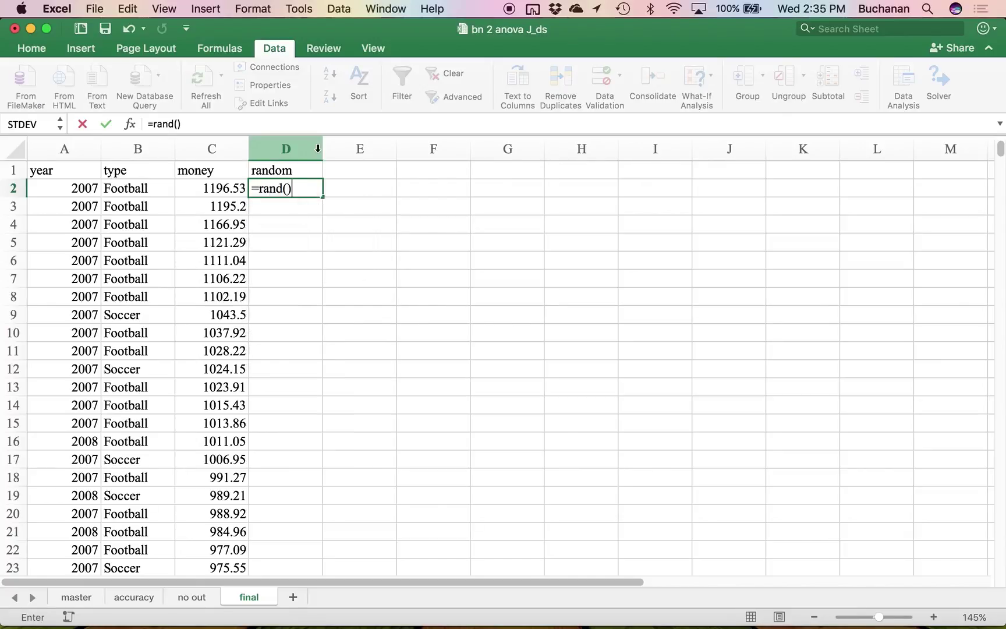
pyautogui.press('Return')
pyautogui.click(318, 188)
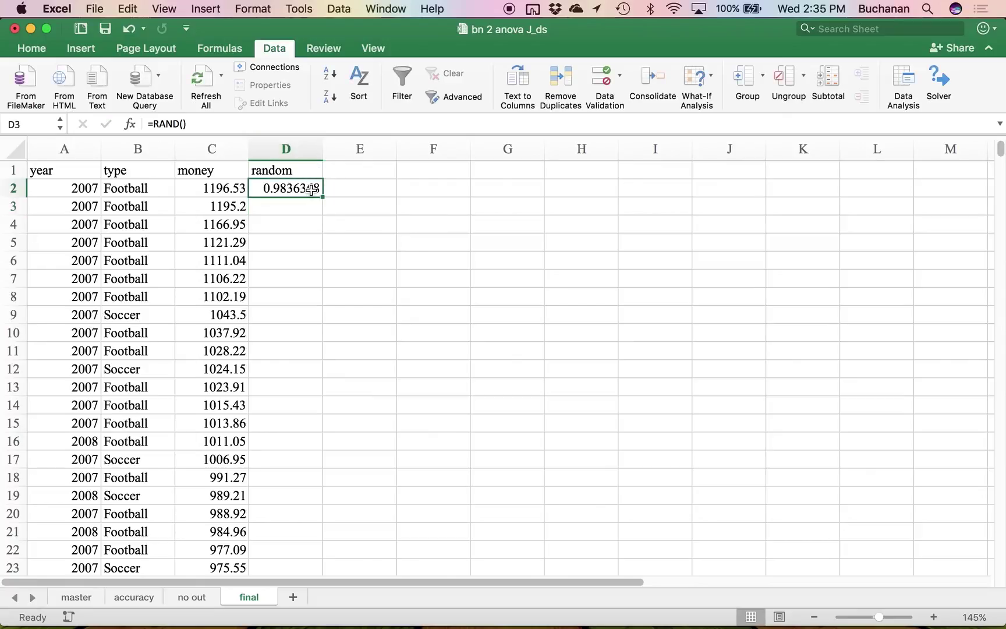
pyautogui.doubleClick(322, 198)
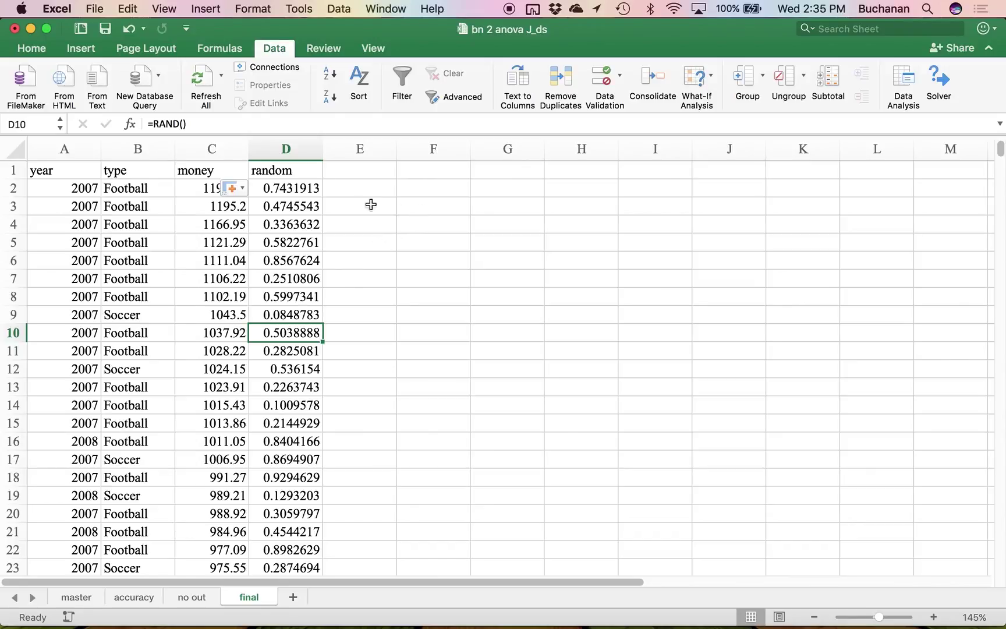
# Set up a Regression analysis with random values D2:D6000 as the Y range and money values C2:C6000 as the X range.
pyautogui.click(902, 77)
pyautogui.scroll(-4, 325, 227)
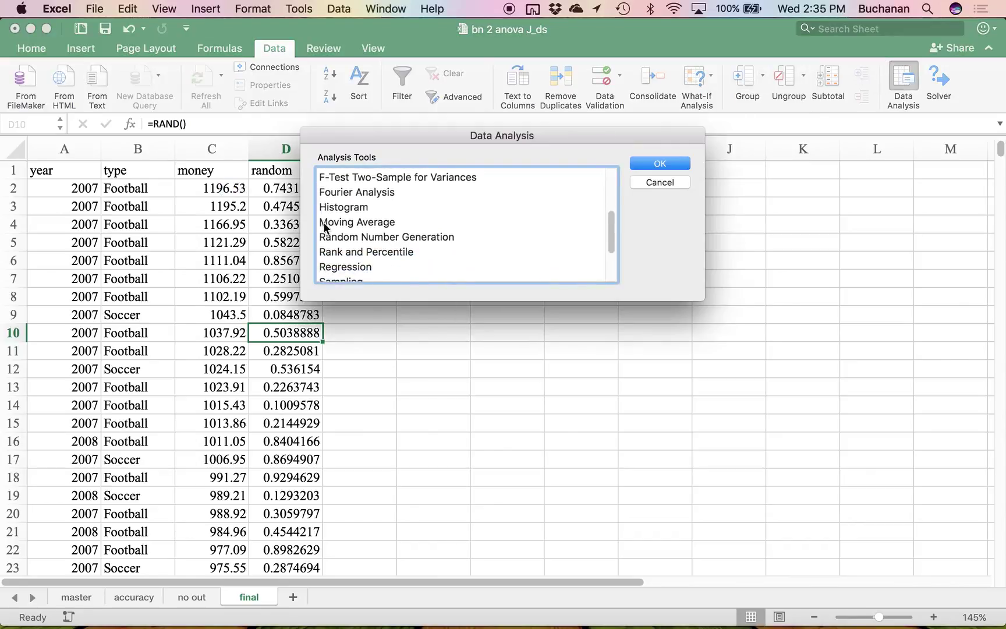
pyautogui.click(325, 229)
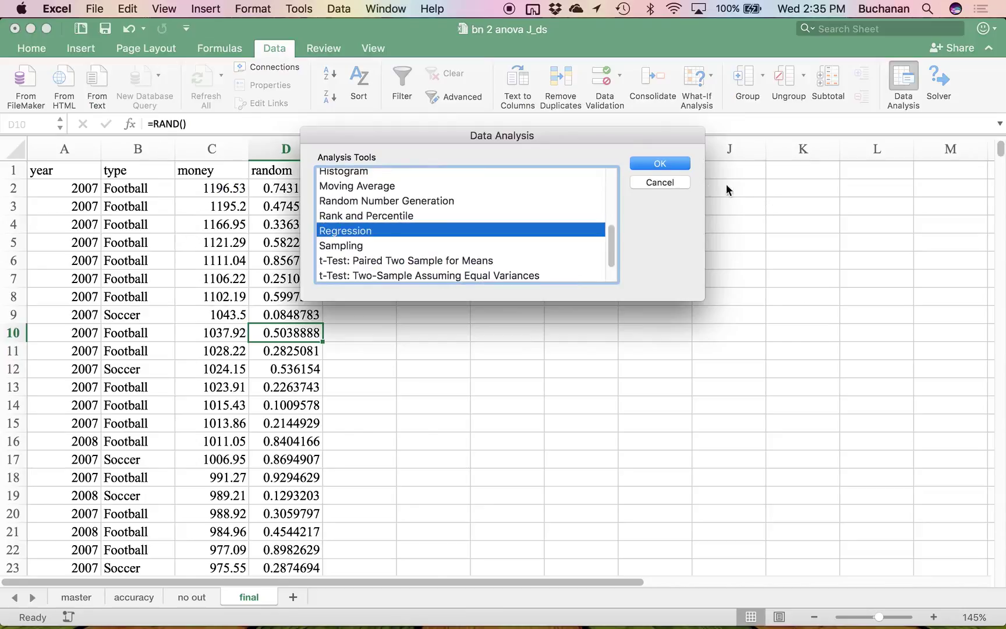
pyautogui.click(643, 164)
pyautogui.moveTo(467, 90); pyautogui.dragTo(655, 104)
pyautogui.click(282, 191)
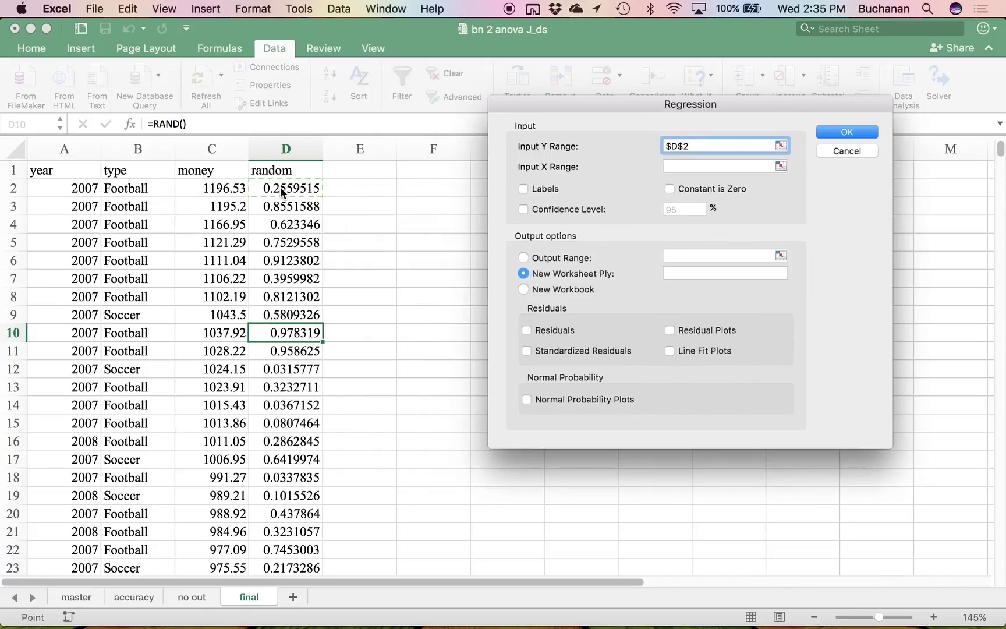
pyautogui.press('super+shift+Down')
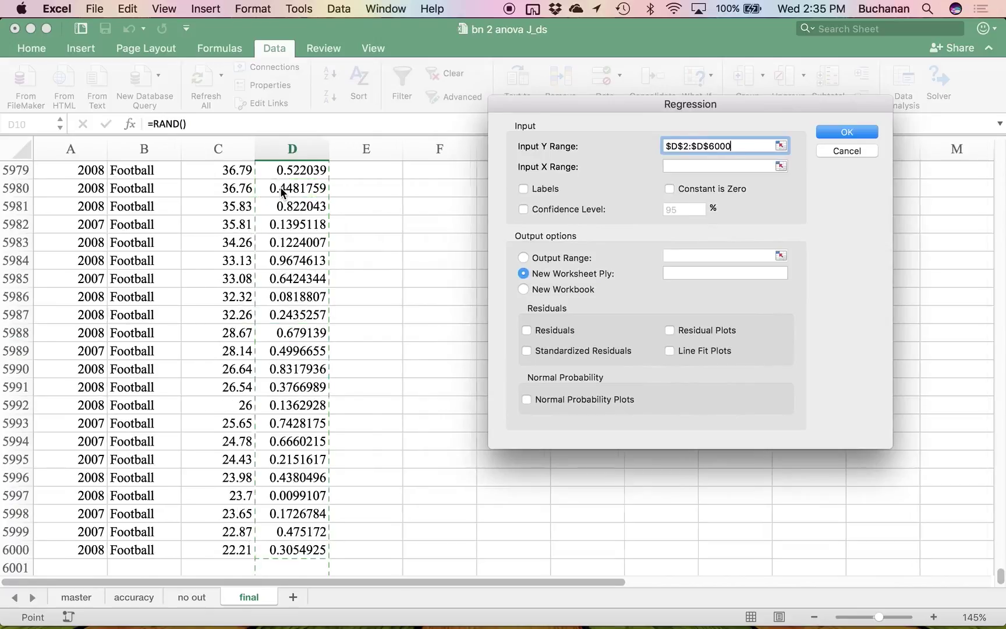
pyautogui.click(686, 167)
pyautogui.click(223, 548)
pyautogui.press('super+shift+Up')
pyautogui.hotkey('shift', 'Down')
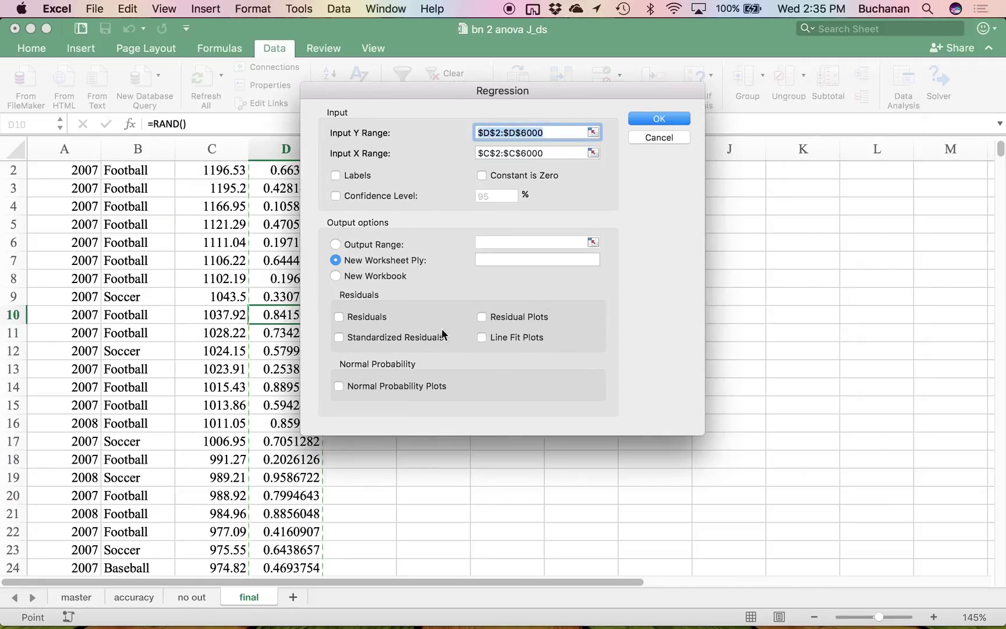
# Include standardized residuals, residual plots and normal probability plots in the regression output and run it to a new worksheet.
pyautogui.click(400, 336)
pyautogui.click(482, 317)
pyautogui.click(377, 386)
pyautogui.click(647, 119)
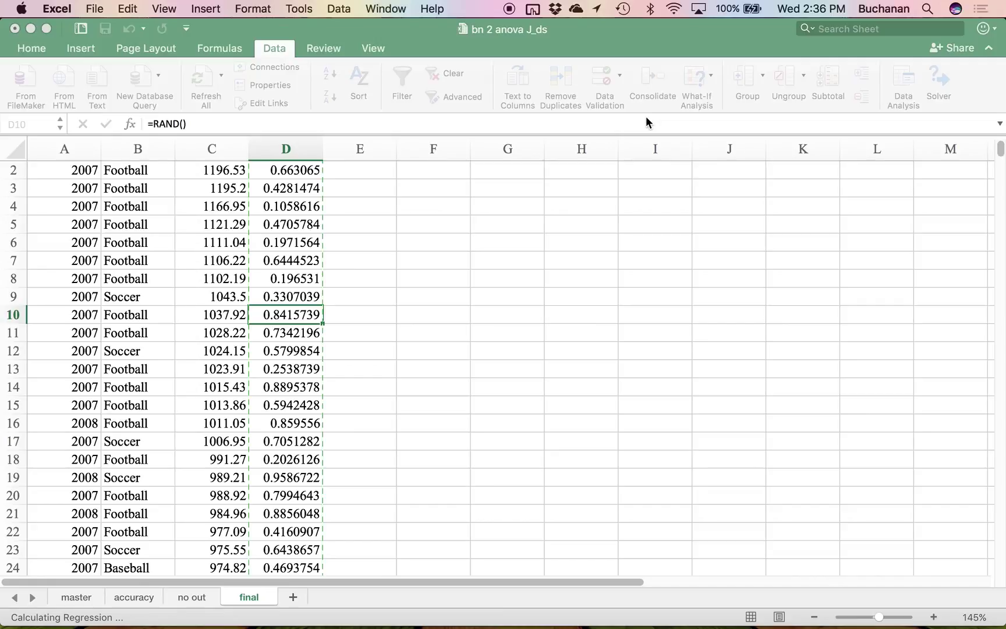
pyautogui.click(509, 8)
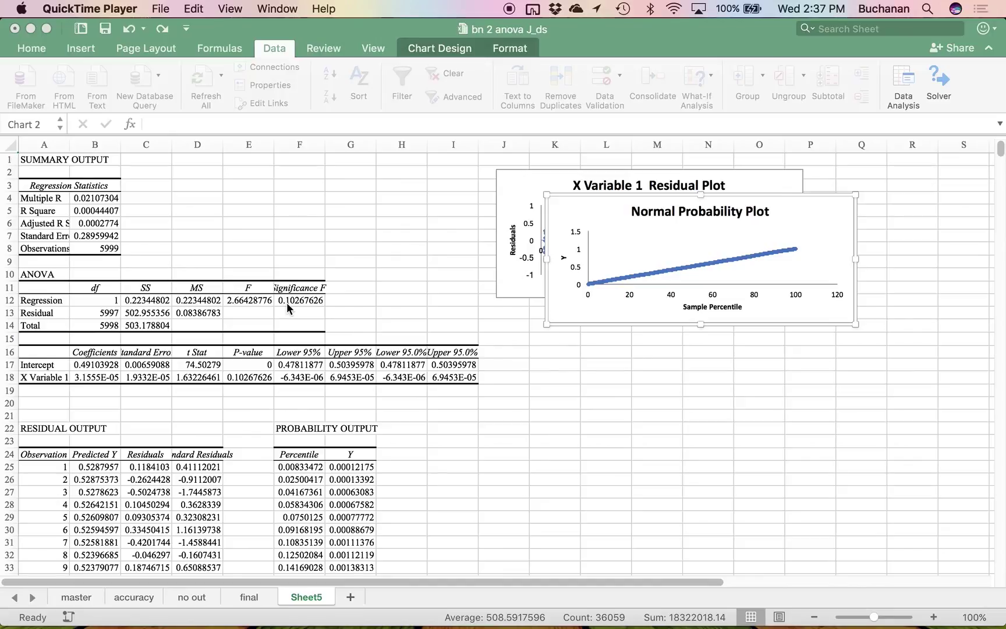
# Black out the regression summary tables in A1:I19 with a near-black fill colour.
pyautogui.click(498, 393)
pyautogui.moveTo(469, 386); pyautogui.dragTo(23, 151)
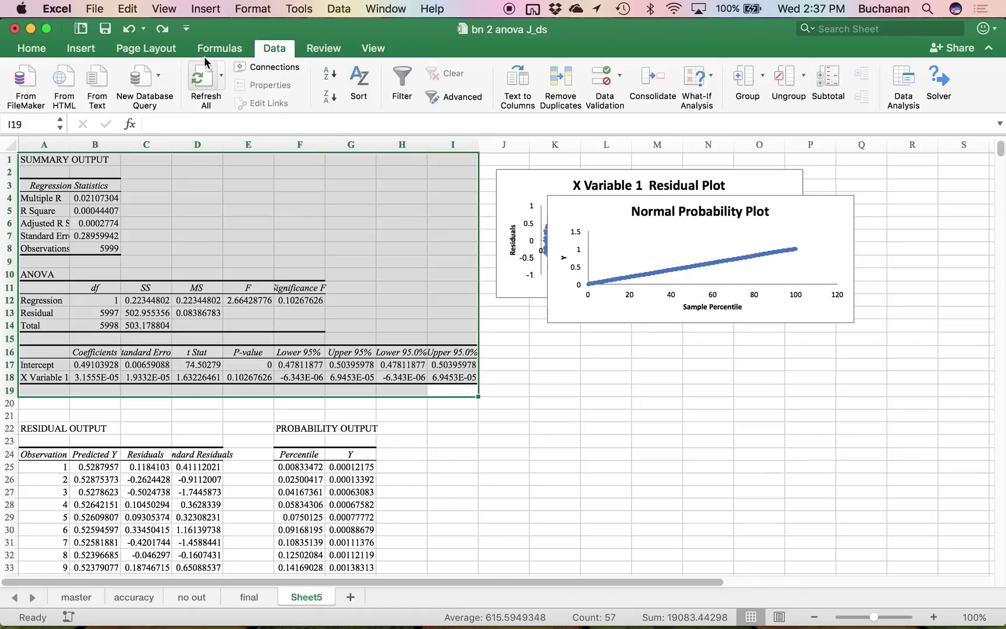
pyautogui.click(35, 49)
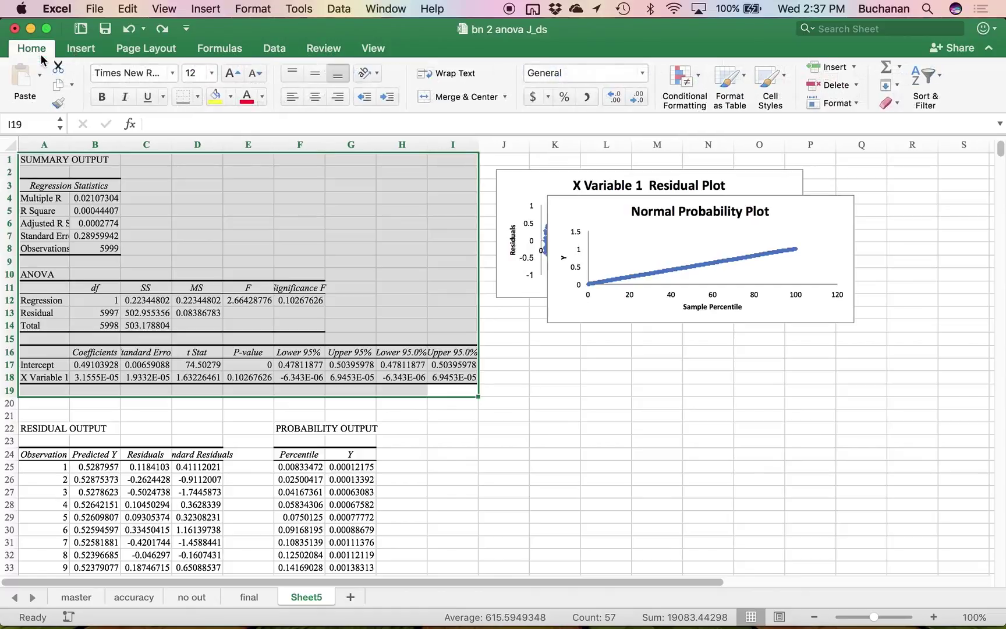
pyautogui.click(232, 97)
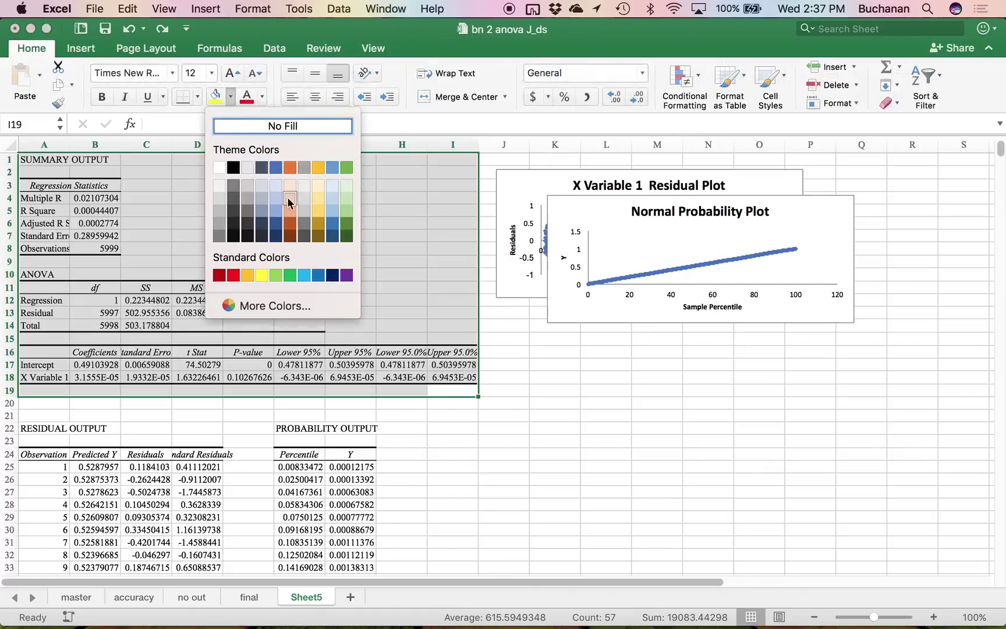
pyautogui.click(309, 235)
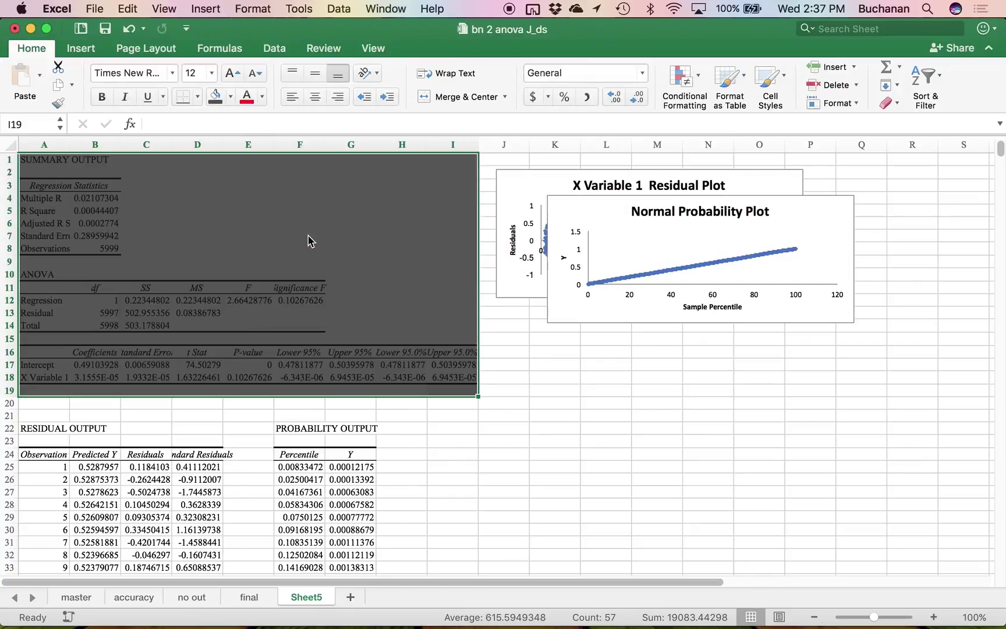
pyautogui.click(231, 98)
pyautogui.click(235, 237)
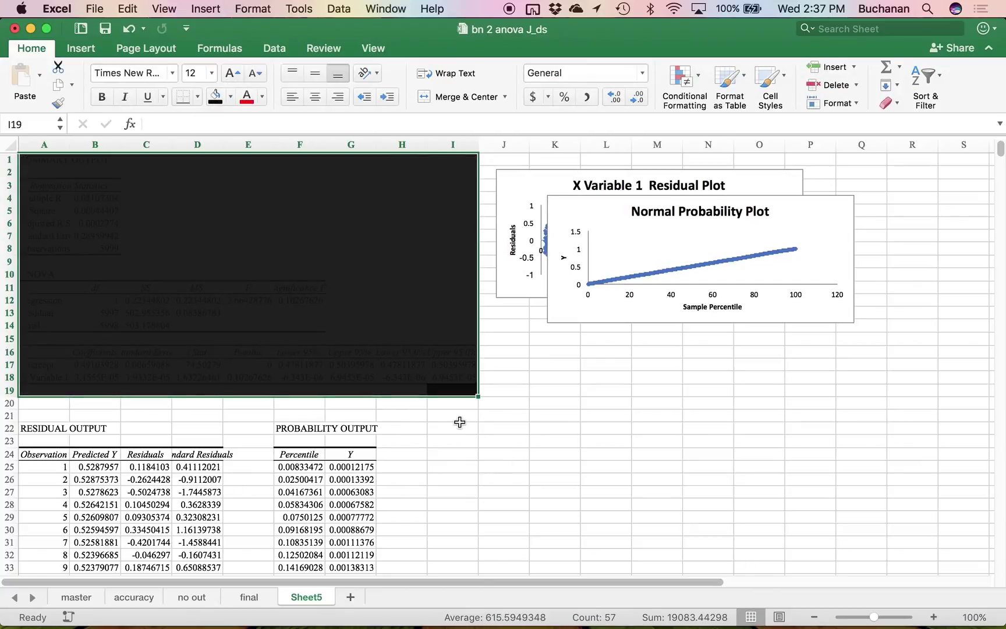
pyautogui.click(455, 438)
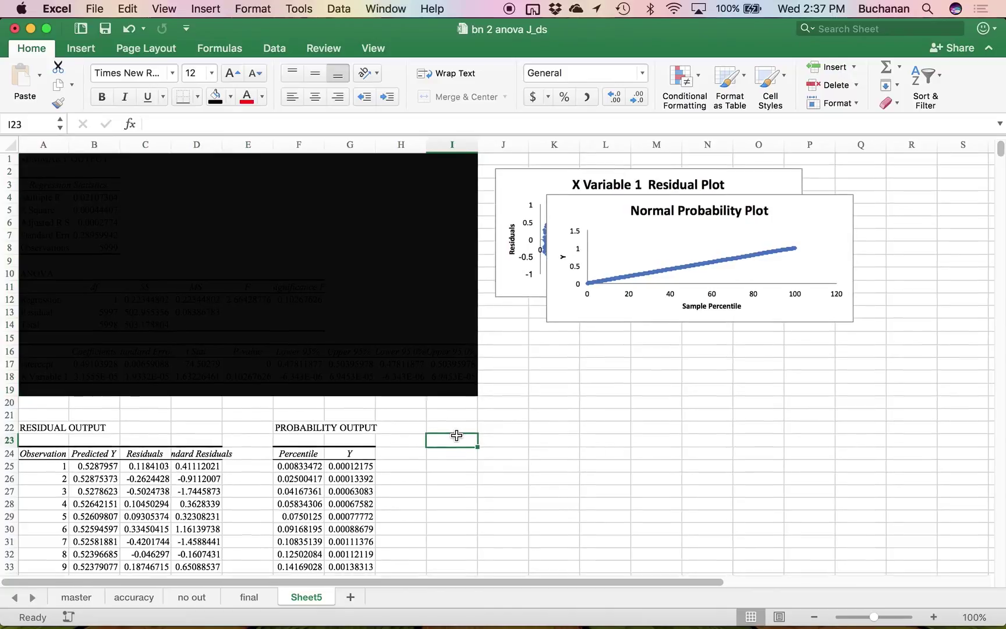
# Move the Normal Probability Plot below the residual plot so that the two charts no longer overlap.
pyautogui.moveTo(548, 305); pyautogui.dragTo(497, 425)
pyautogui.scroll(-10, 444, 407)
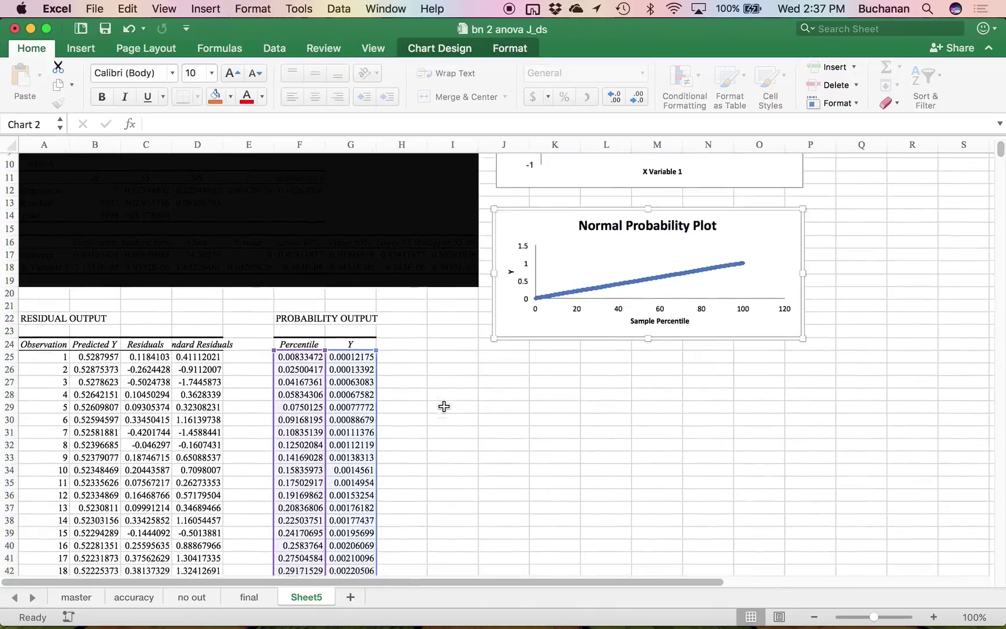
pyautogui.scroll(4, 444, 406)
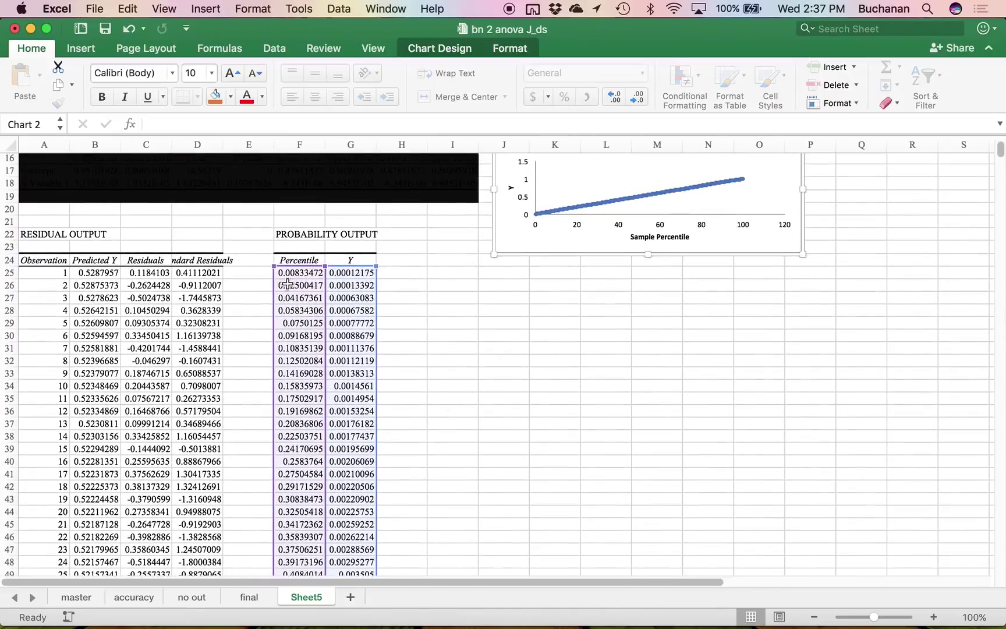
# Set up a Histogram analysis with the standard residuals in D25:D6023 as the input range.
pyautogui.click(208, 273)
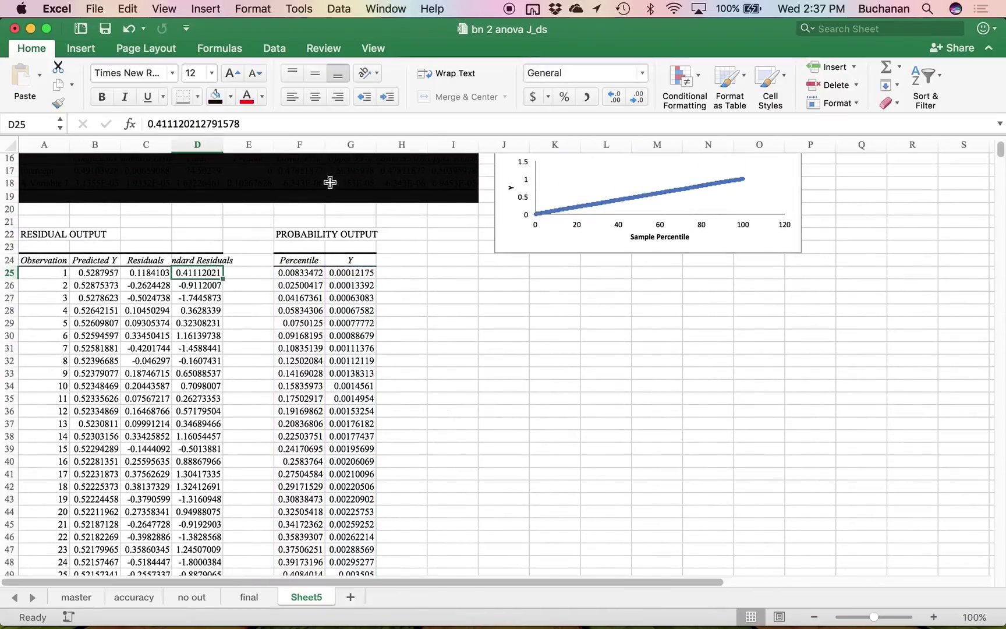
pyautogui.click(283, 50)
pyautogui.click(904, 84)
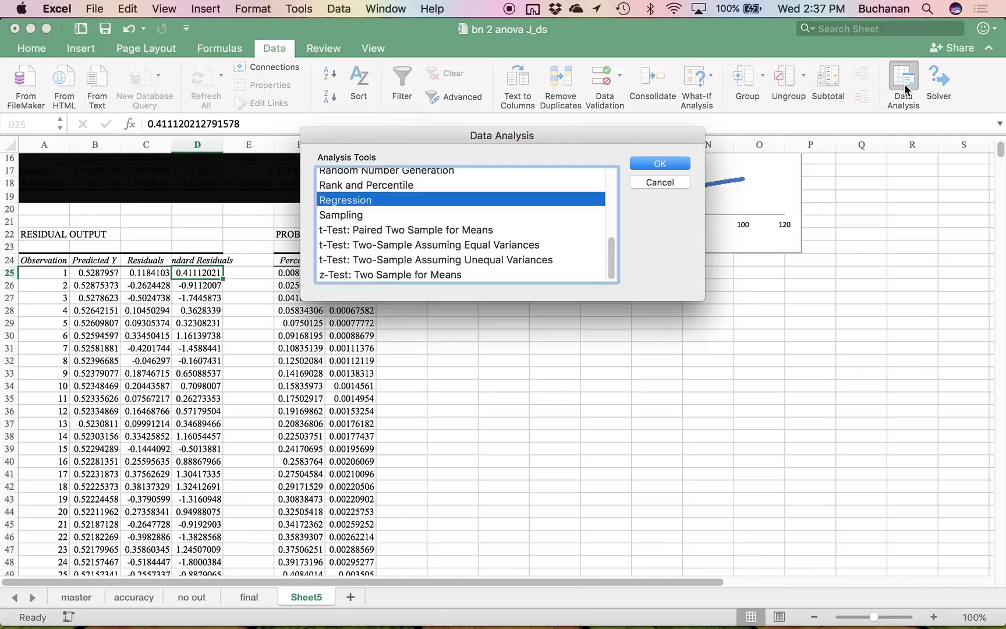
pyautogui.scroll(5, 513, 221)
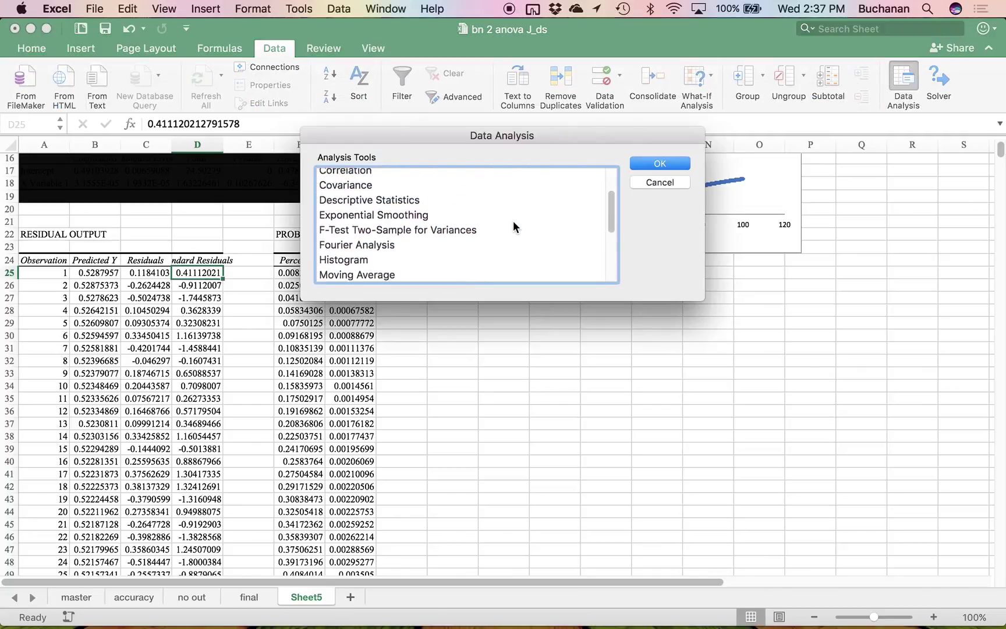
pyautogui.scroll(-3, 514, 220)
pyautogui.click(377, 238)
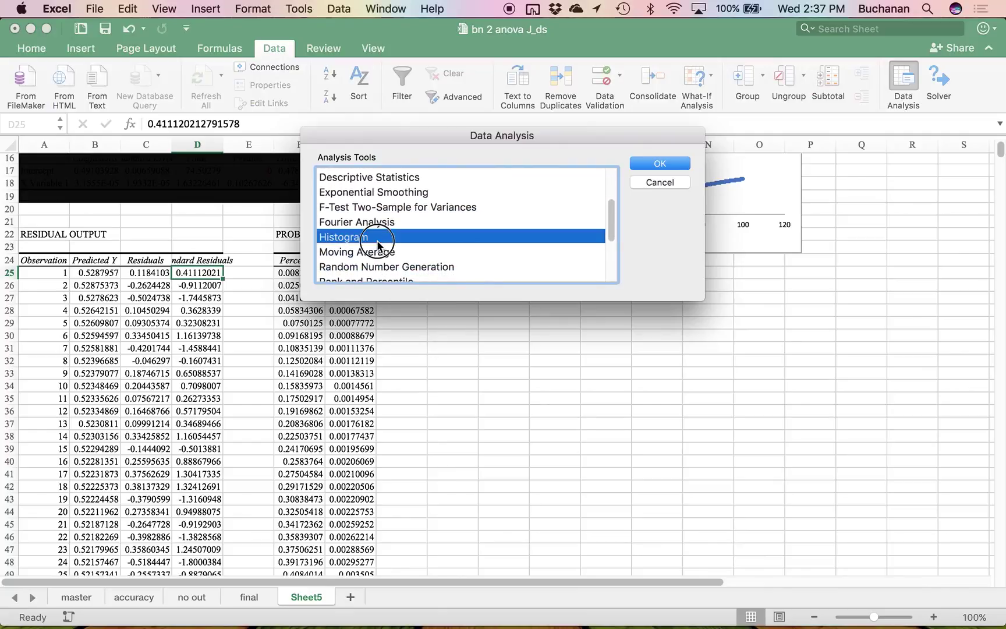
pyautogui.click(646, 162)
pyautogui.click(197, 273)
pyautogui.press('super+shift+Down')
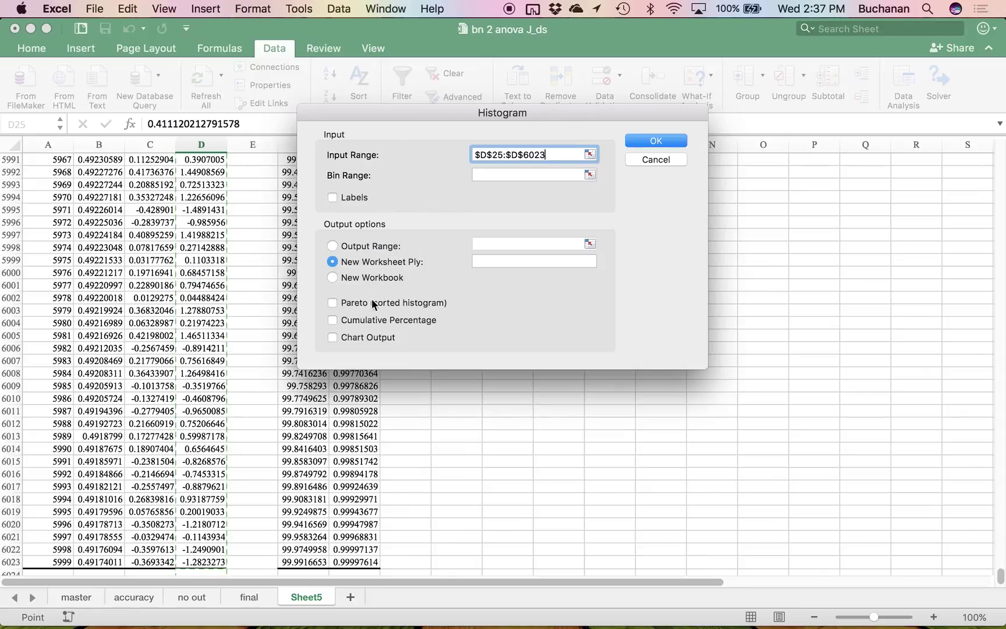
# Send the histogram output to cell J28 of the same sheet, include chart output and generate it.
pyautogui.click(392, 247)
pyautogui.click(475, 244)
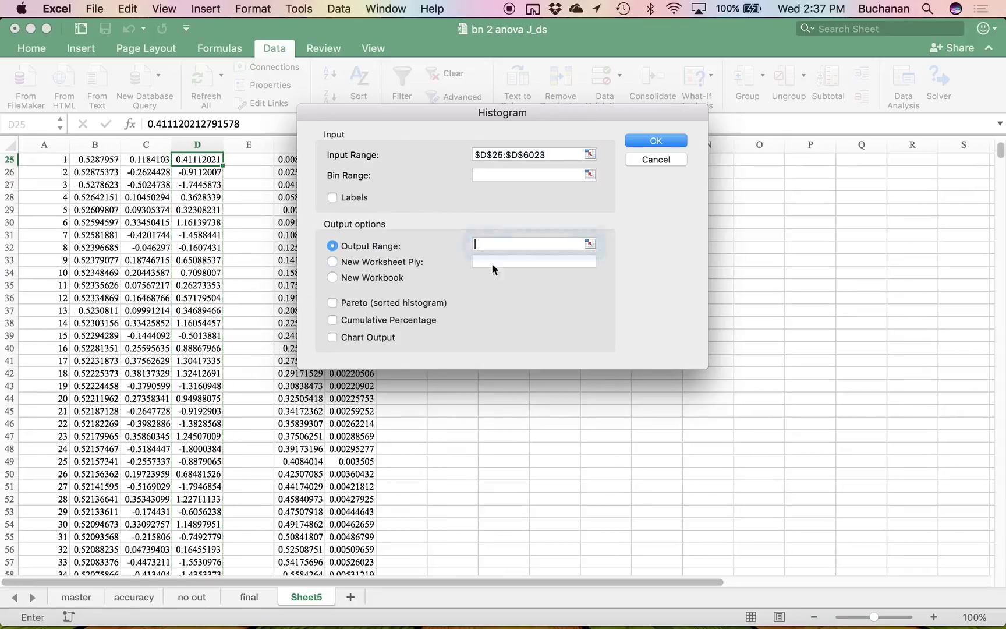
pyautogui.moveTo(580, 114); pyautogui.dragTo(343, 194)
pyautogui.scroll(4, 646, 280)
pyautogui.scroll(-3, 646, 280)
pyautogui.click(513, 285)
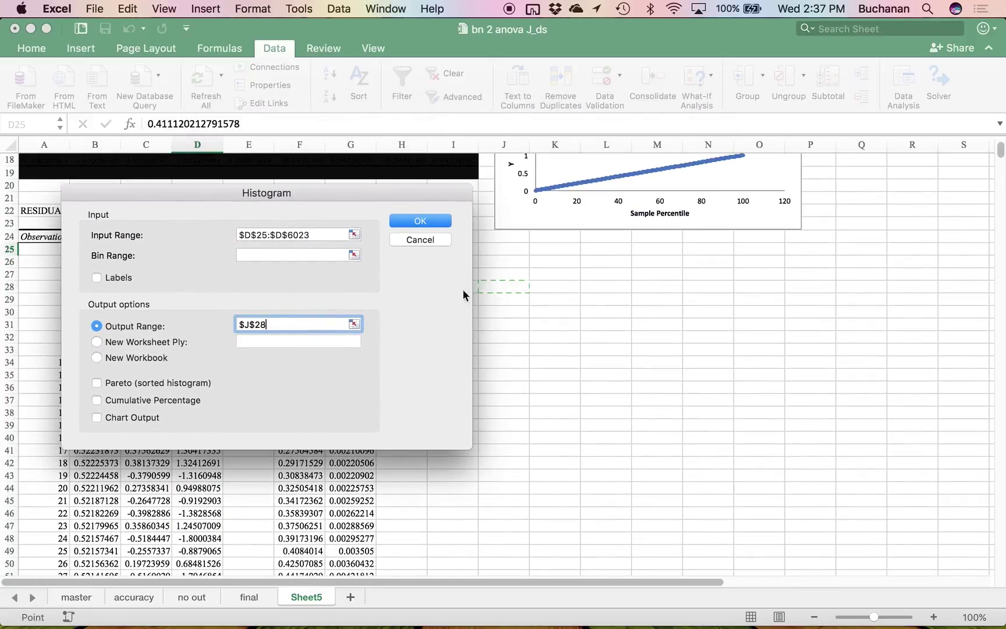
pyautogui.click(148, 418)
pyautogui.click(405, 224)
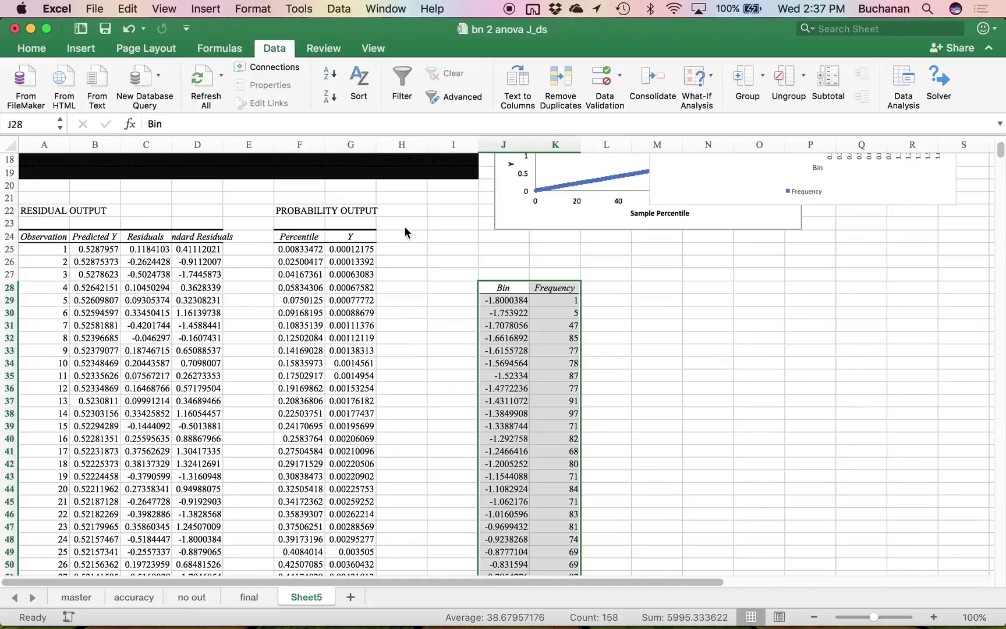
# Move the histogram chart beside the bin and frequency table, and look through the bin frequencies.
pyautogui.moveTo(678, 193); pyautogui.dragTo(626, 379)
pyautogui.scroll(-3, 586, 438)
pyautogui.scroll(-16, 585, 438)
pyautogui.scroll(-14, 585, 438)
pyautogui.scroll(9, 586, 438)
pyautogui.scroll(-1, 586, 438)
pyautogui.scroll(18, 586, 438)
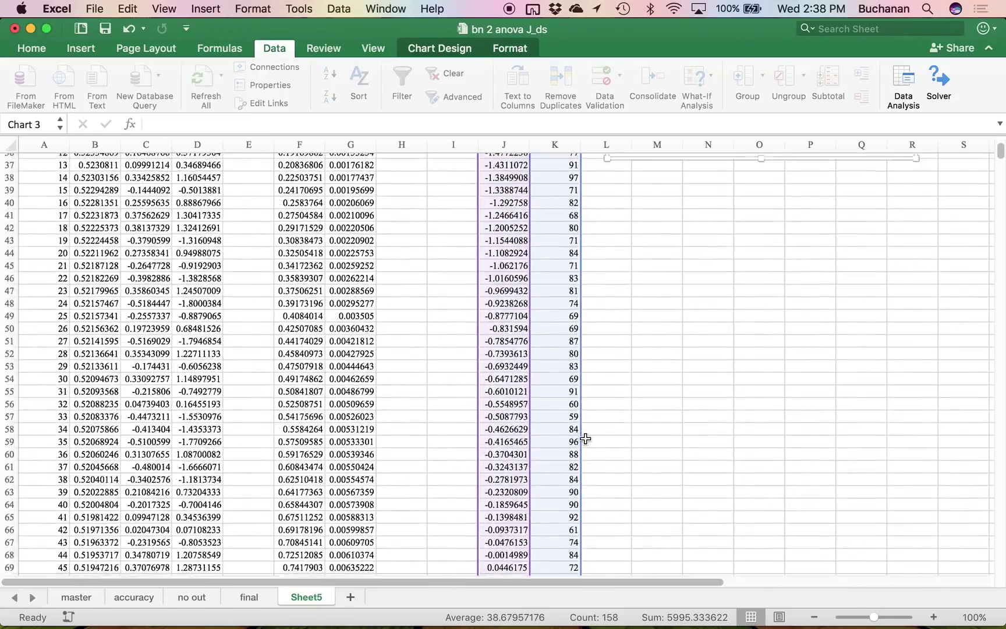
# Move the histogram chart up slightly beside the frequency table and enlarge it so that every bin label is readable.
pyautogui.scroll(5, 586, 438)
pyautogui.click(632, 305)
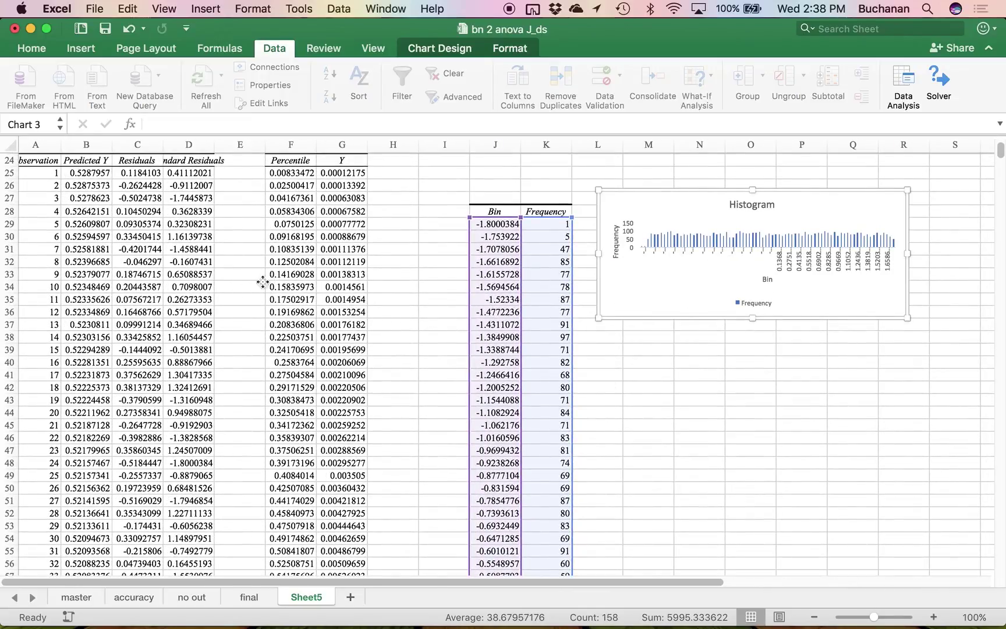
pyautogui.moveTo(710, 273); pyautogui.dragTo(650, 272)
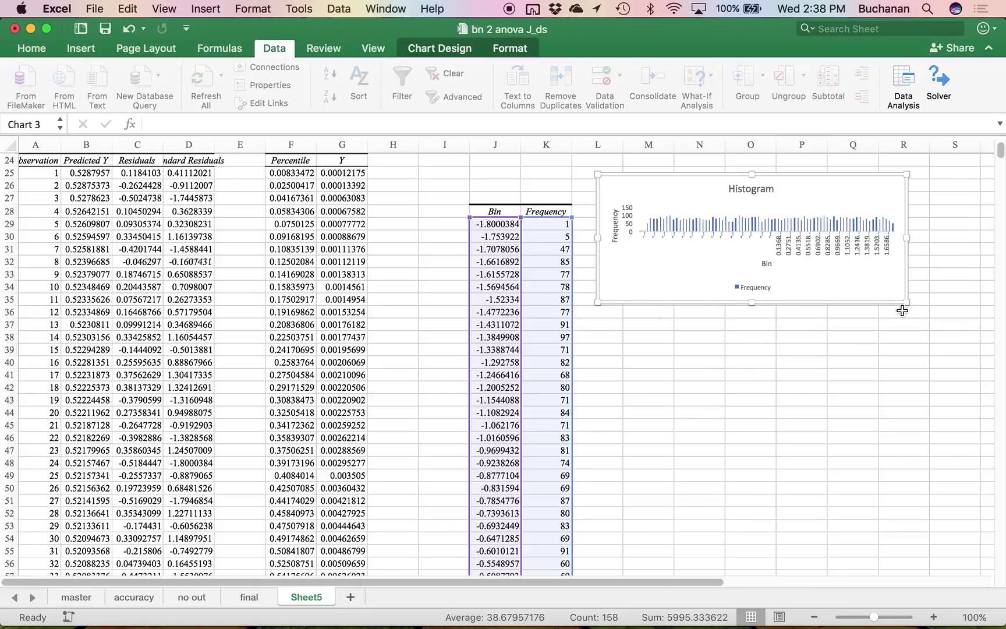
pyautogui.moveTo(906, 302); pyautogui.dragTo(980, 403)
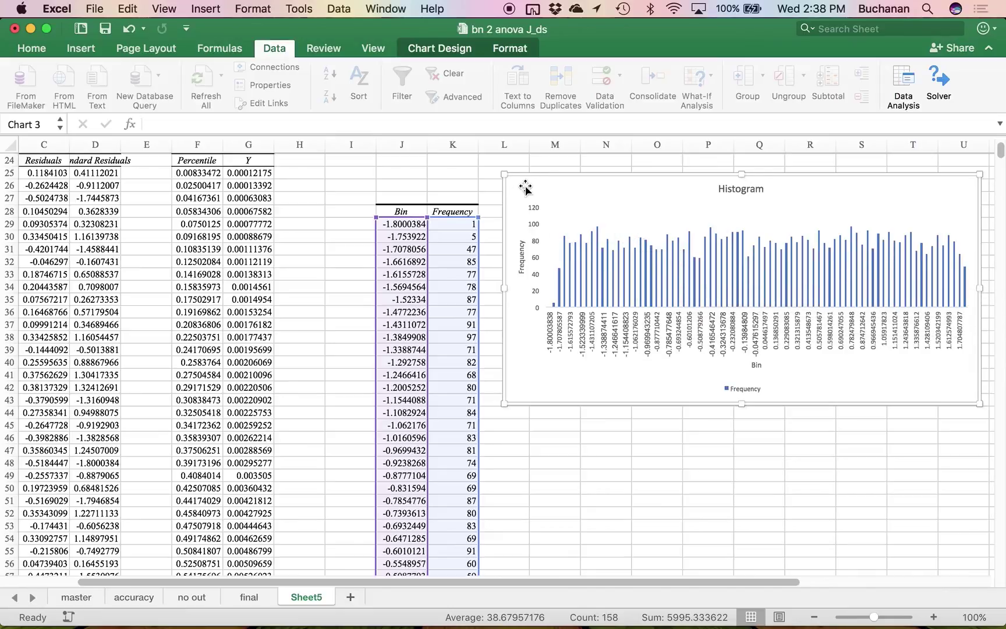
pyautogui.press('Delete')
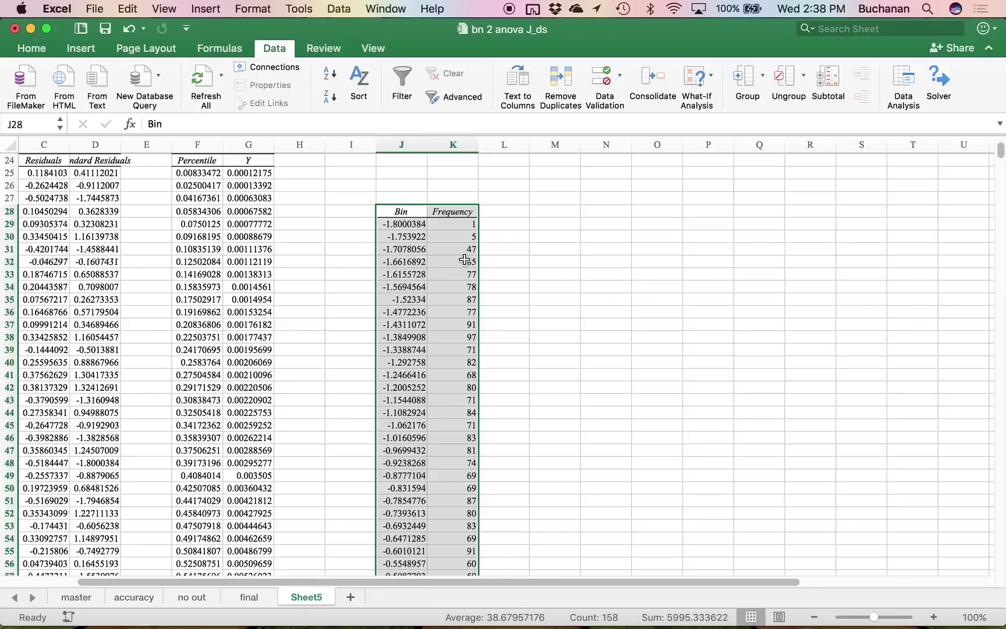
pyautogui.press('super+z')
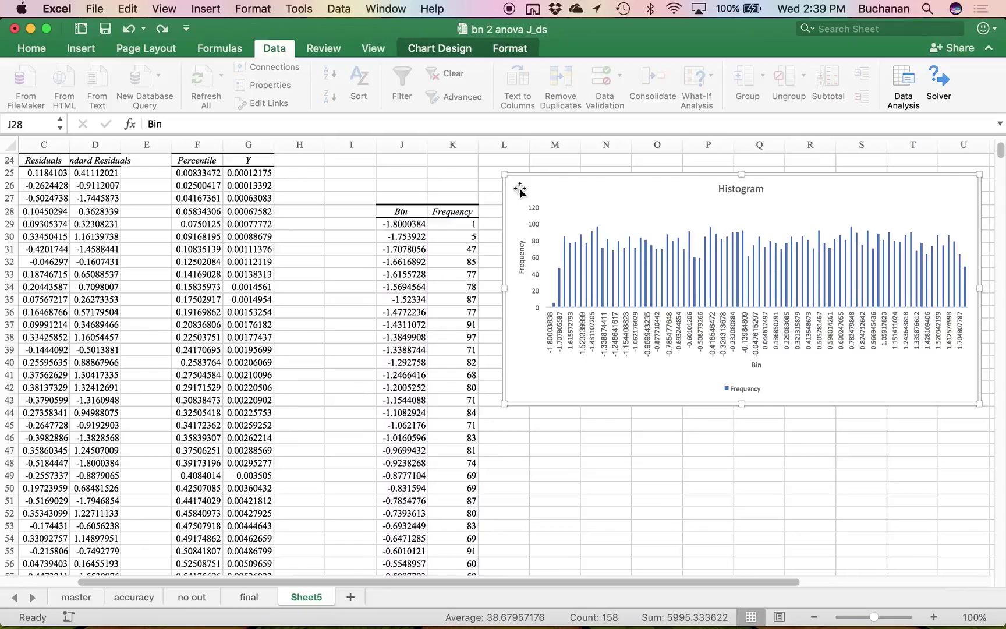
pyautogui.press('Delete')
pyautogui.press('super+z')
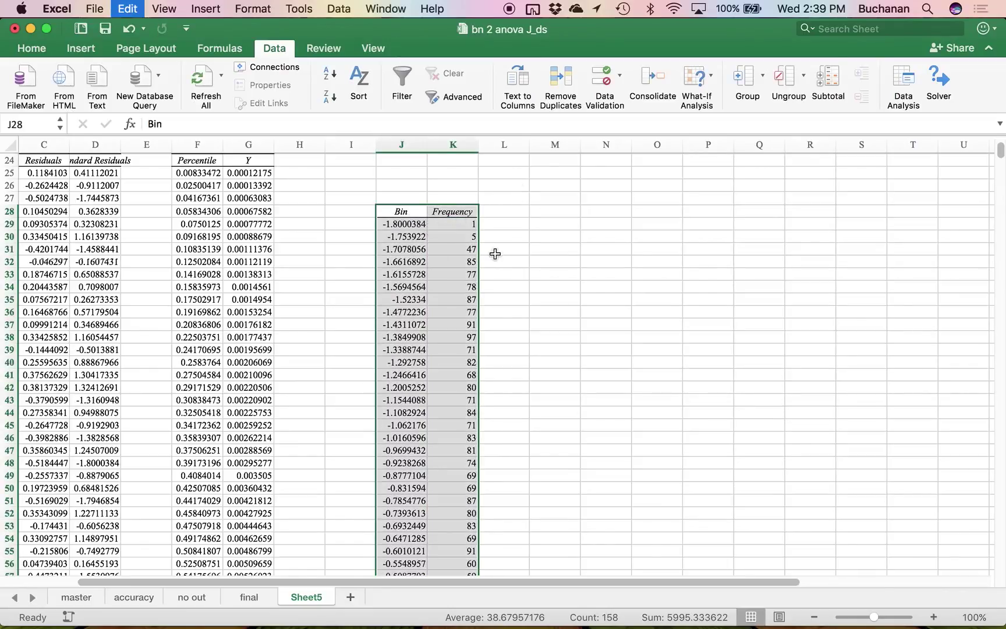
# Enter the heading Bins in cell M47, below the histogram chart.
pyautogui.click(543, 448)
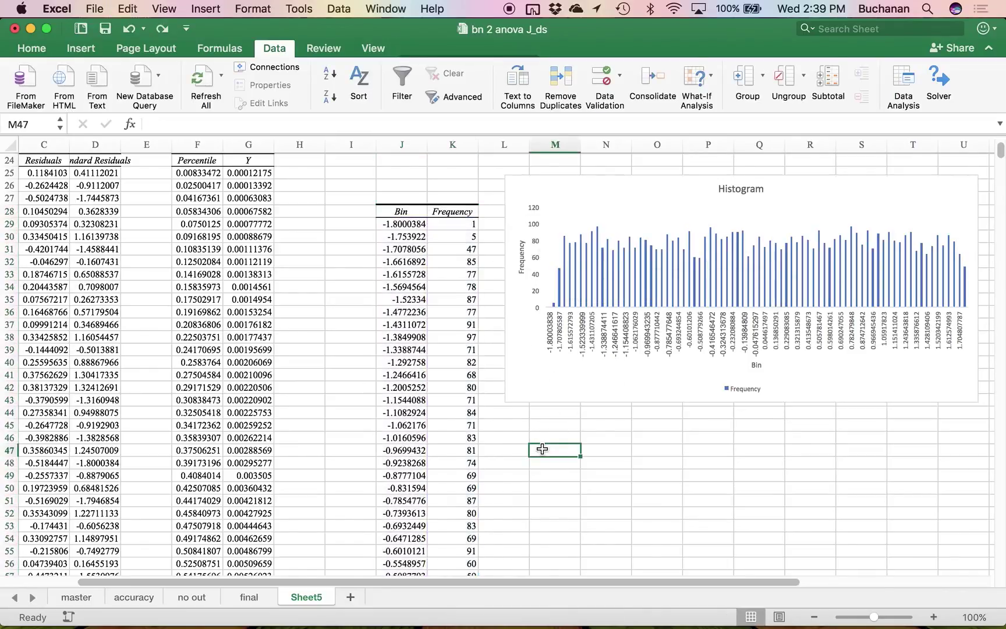
pyautogui.scroll(-3, 524, 442)
pyautogui.scroll(-5, 578, 400)
pyautogui.scroll(3, 578, 400)
pyautogui.hscroll(-1, 578, 400)
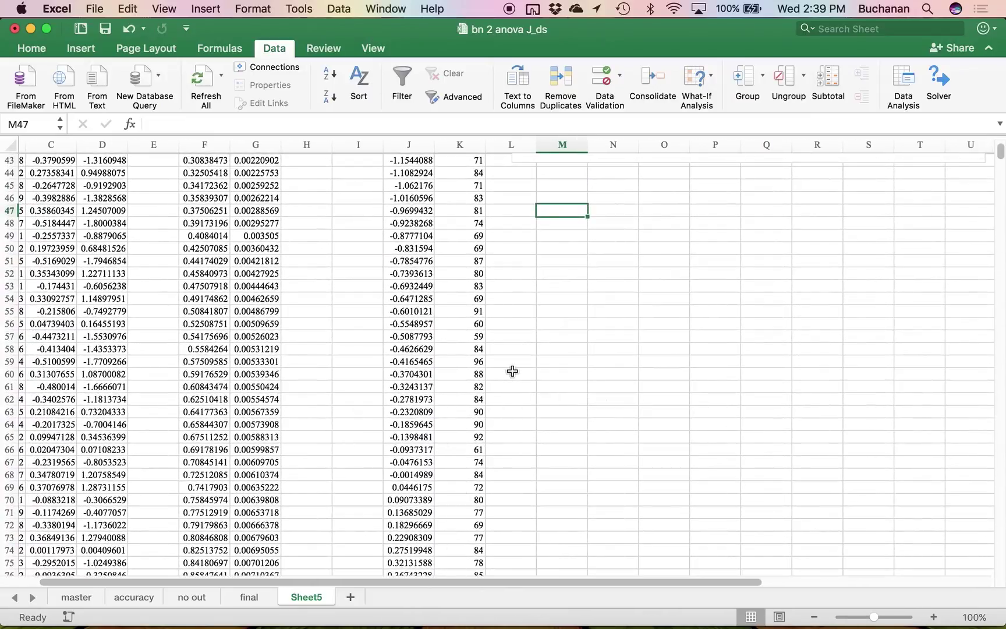
pyautogui.scroll(8, 512, 371)
pyautogui.hscroll(1, 512, 371)
pyautogui.scroll(-4, 513, 371)
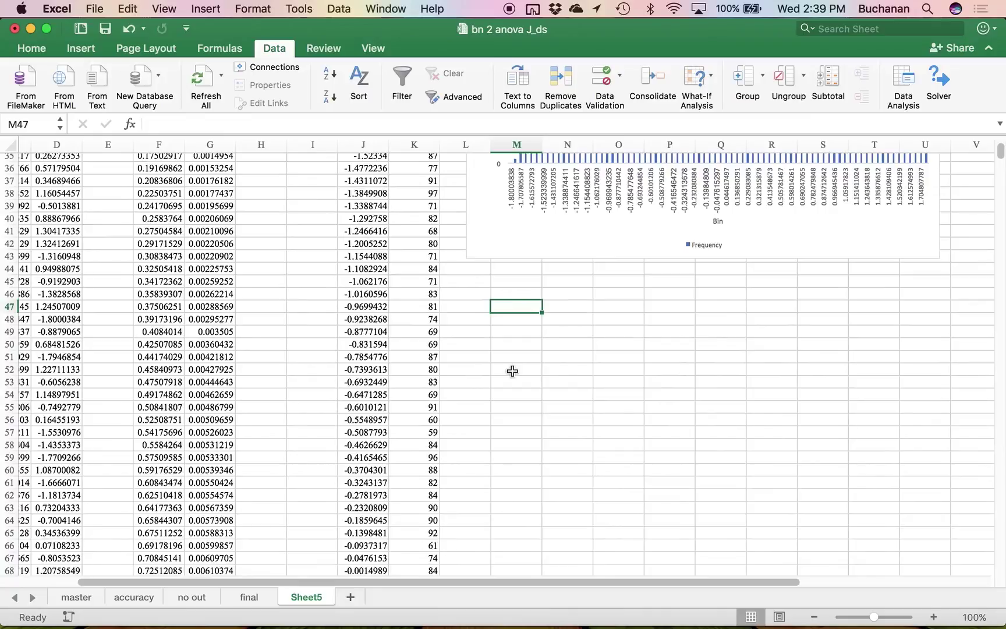
pyautogui.hscroll(-1, 513, 371)
pyautogui.hscroll(2, 505, 366)
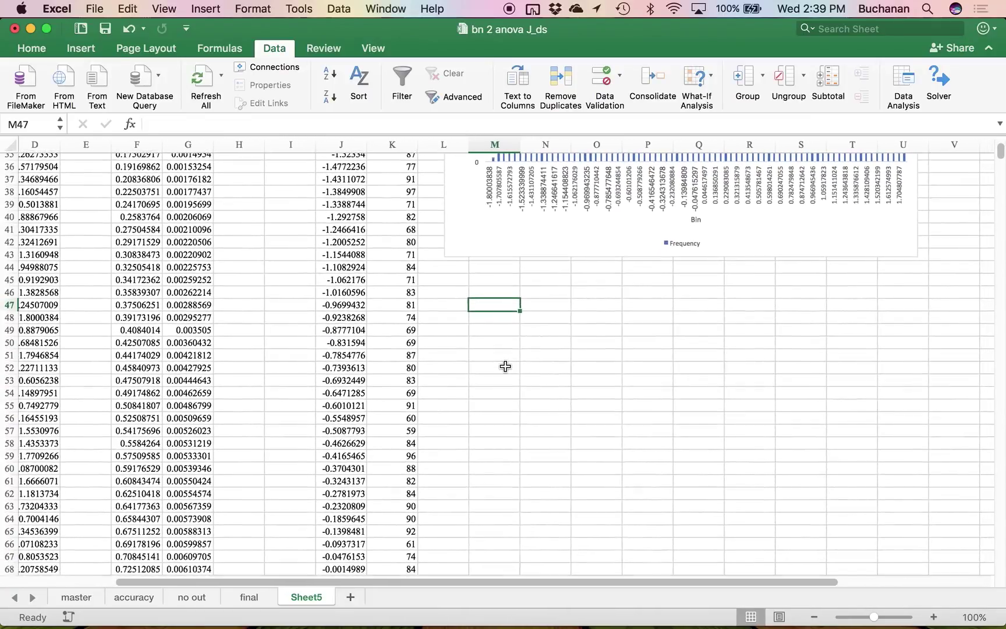
pyautogui.write('Bins')
pyautogui.press('Return')
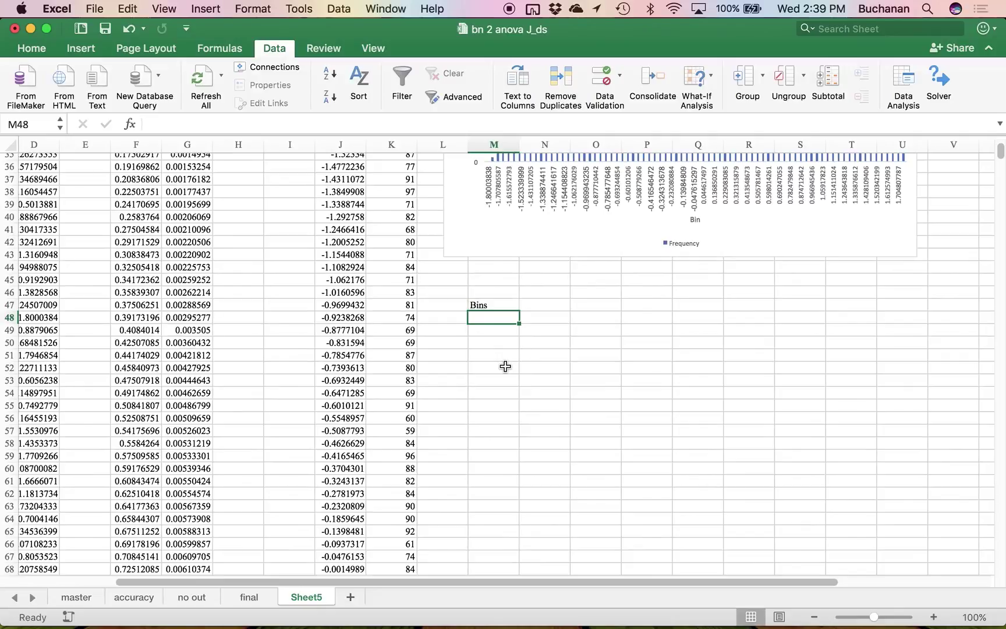
# Enter the bin values -2, -1.5, -1 and -0.5 in cells M48 to M51 under the Bins heading.
pyautogui.write('-2')
pyautogui.press('Return')
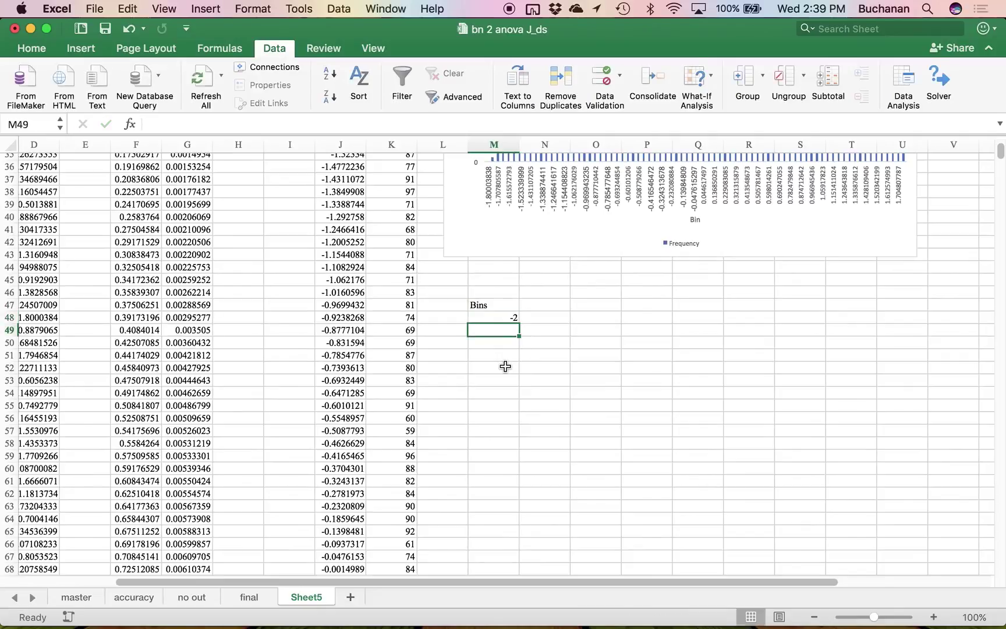
pyautogui.write('-1.45')
pyautogui.press('Return')
pyautogui.write('-1')
pyautogui.press('Return')
pyautogui.press('BackSpace')
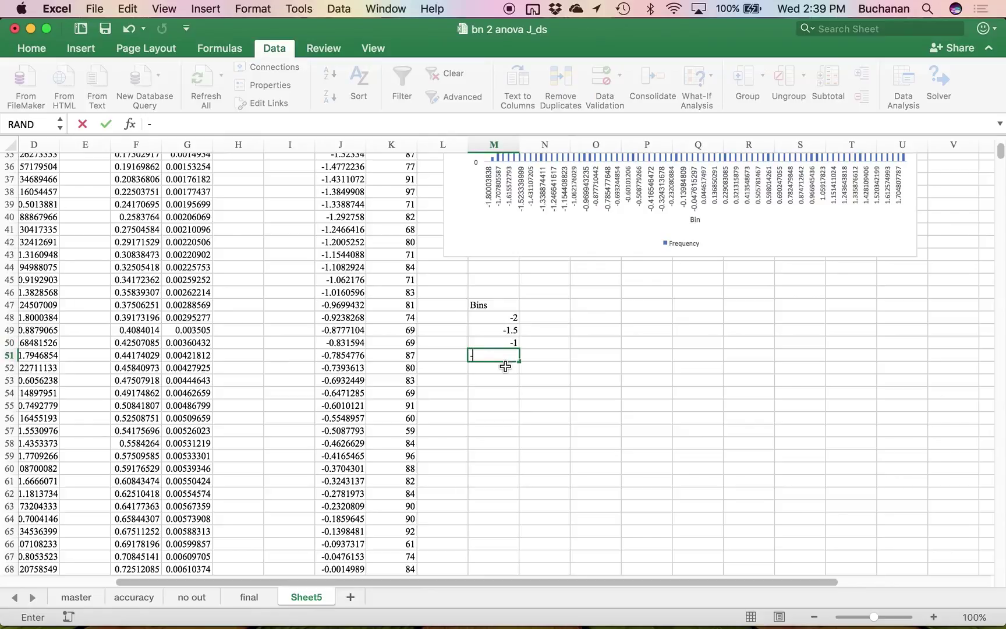
pyautogui.press('Return')
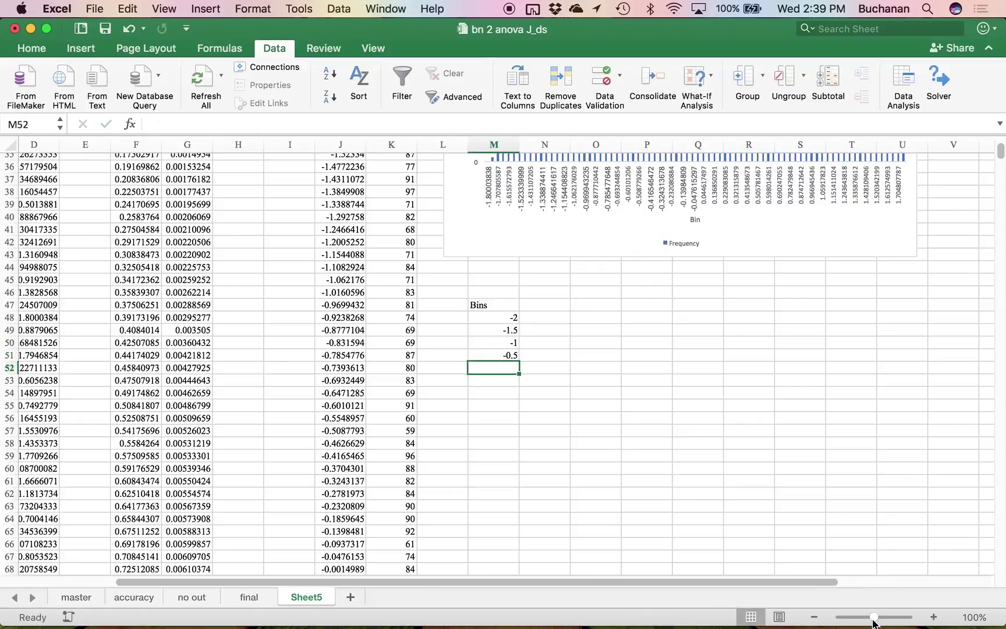
# Complete the bin list with 0, 0.5, 1, 1.5 and 2 in cells M52 to M56.
pyautogui.moveTo(875, 617); pyautogui.dragTo(893, 618)
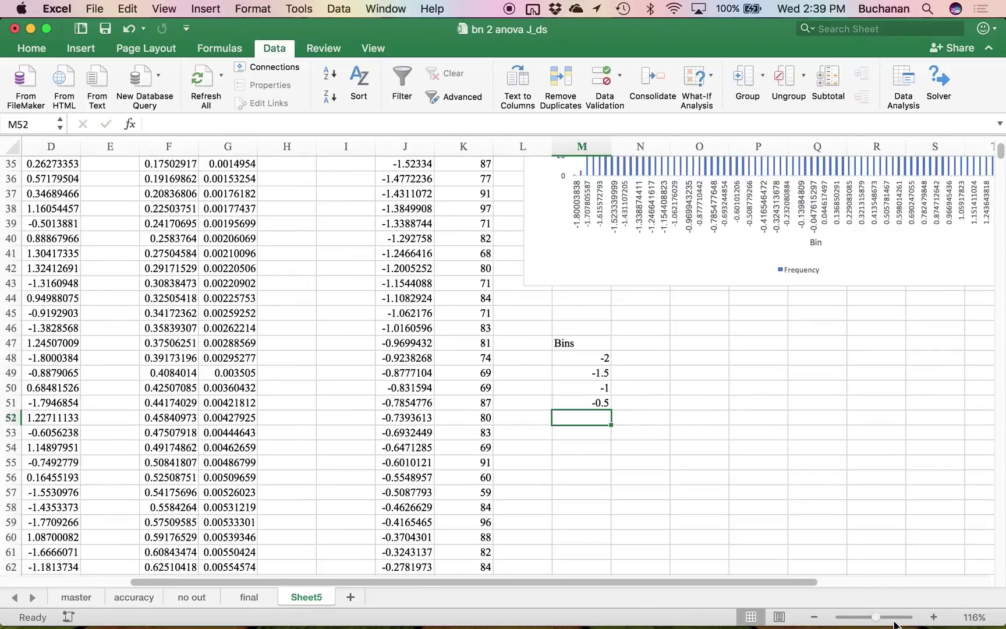
pyautogui.scroll(3, 869, 503)
pyautogui.scroll(5, 838, 497)
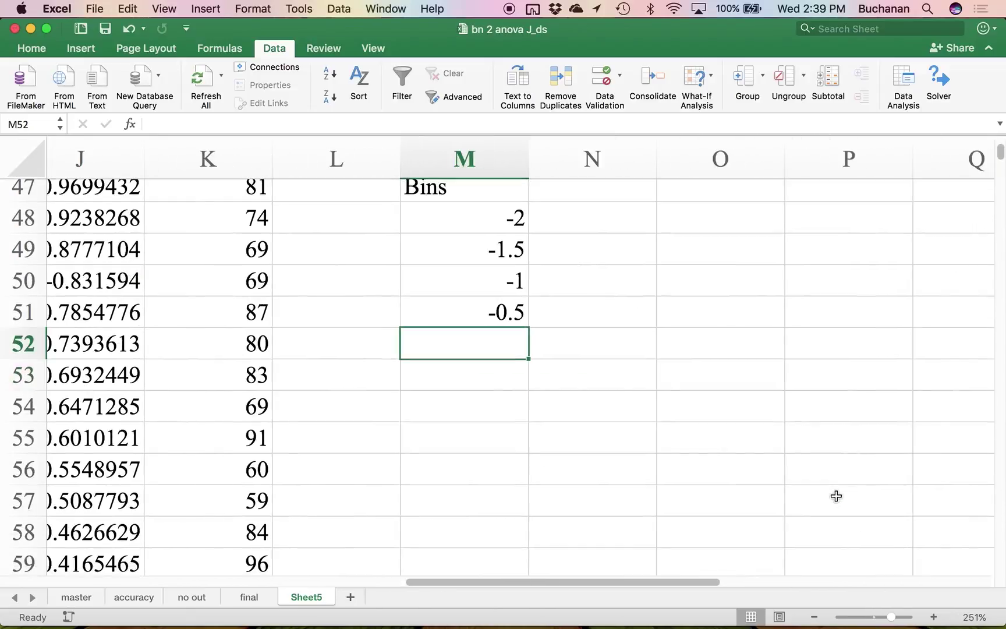
pyautogui.write('0')
pyautogui.press('Return')
pyautogui.write('.5')
pyautogui.press('Return')
pyautogui.write('1')
pyautogui.press('Return')
pyautogui.write('1.5')
pyautogui.press('Return')
pyautogui.write('2')
pyautogui.press('Return')
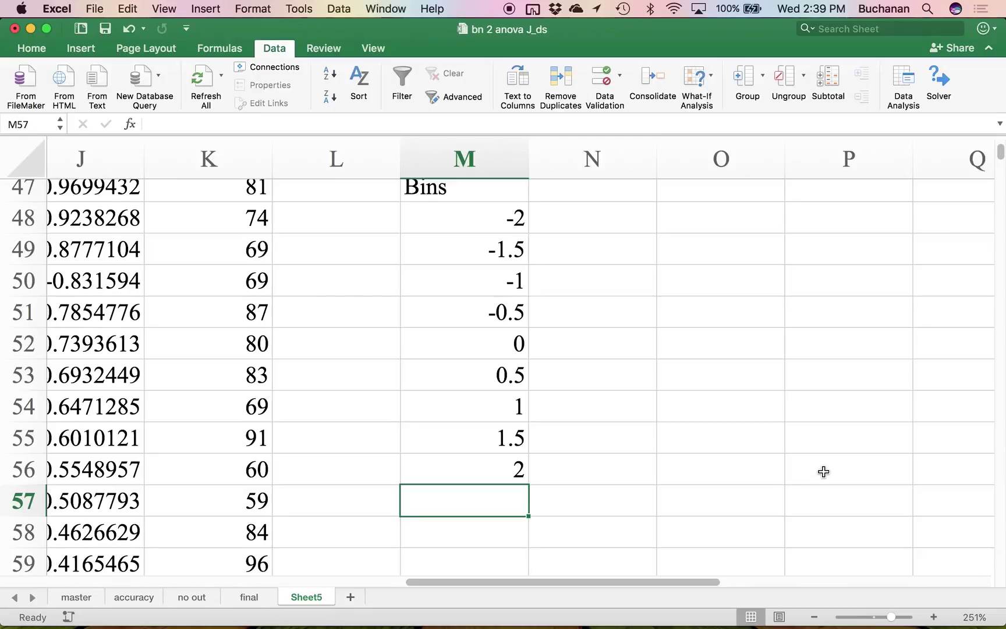
pyautogui.scroll(1, 823, 471)
pyautogui.hscroll(-1, 823, 471)
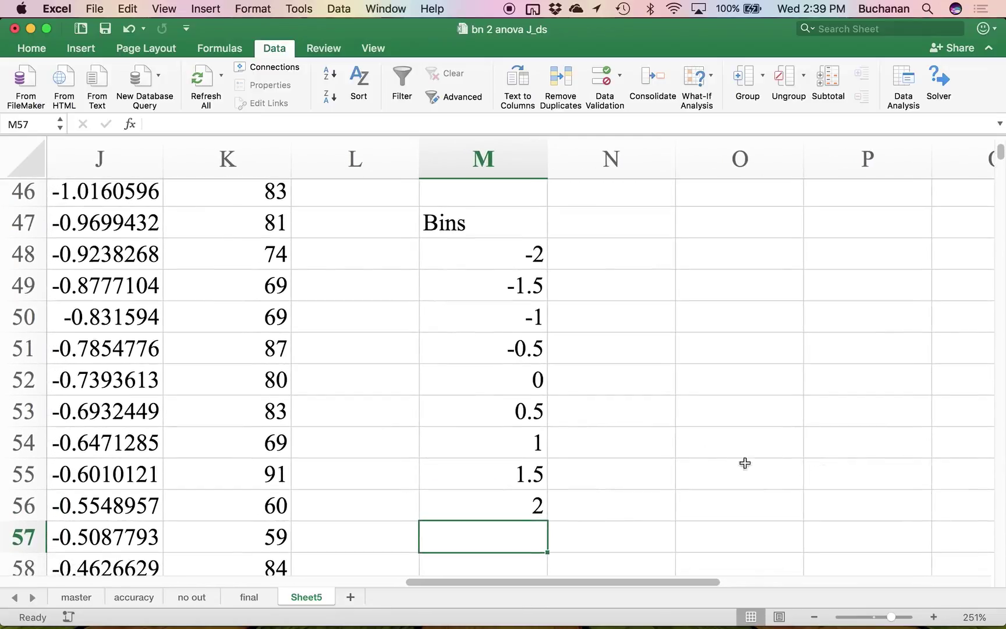
pyautogui.click(477, 385)
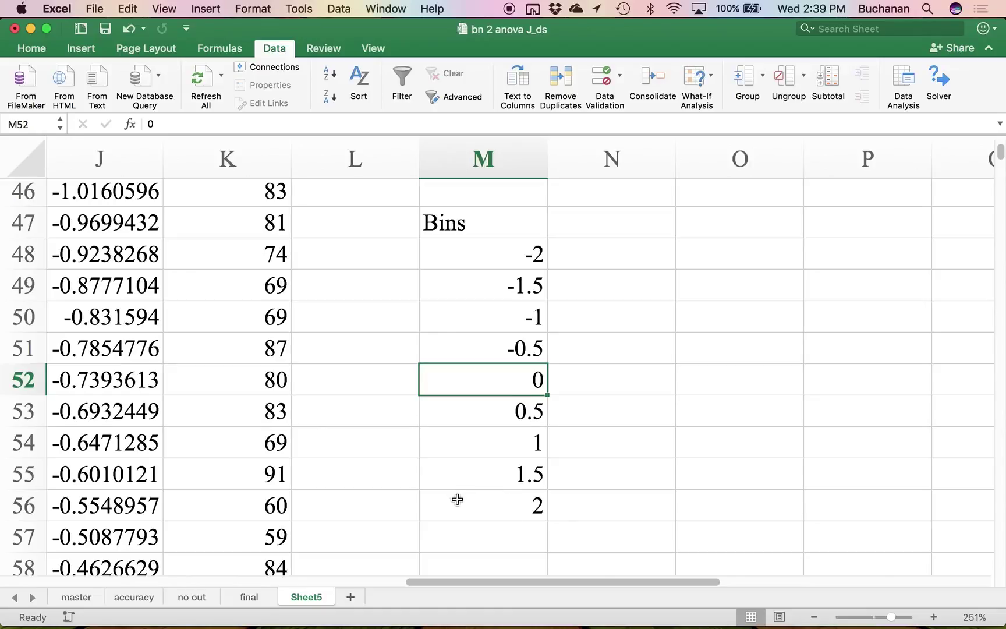
# Set up another Histogram analysis of the standard residuals, with M48:M56 as the bin range.
pyautogui.click(460, 226)
pyautogui.click(899, 78)
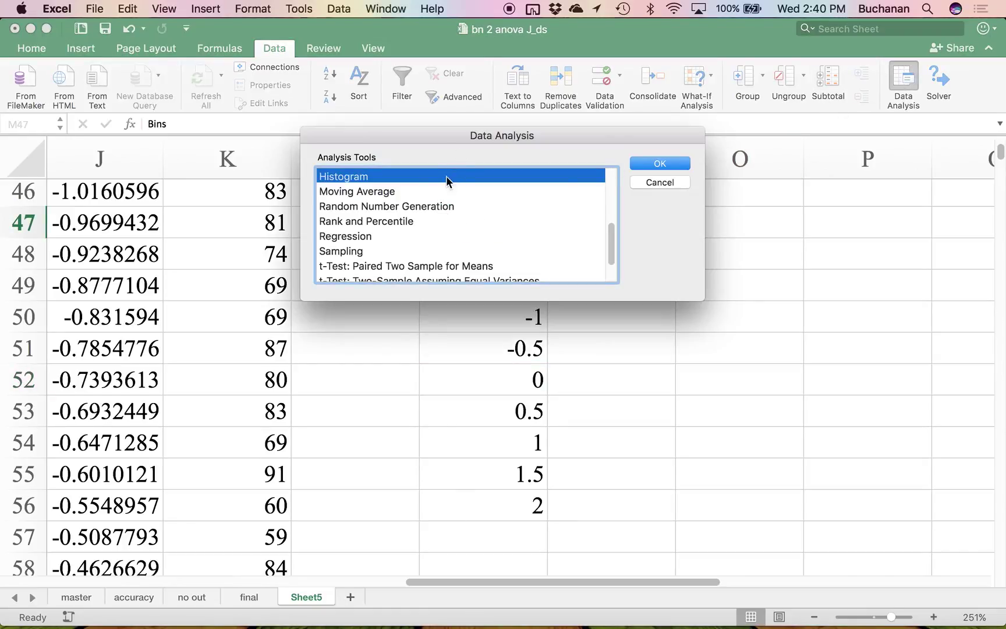
pyautogui.click(651, 164)
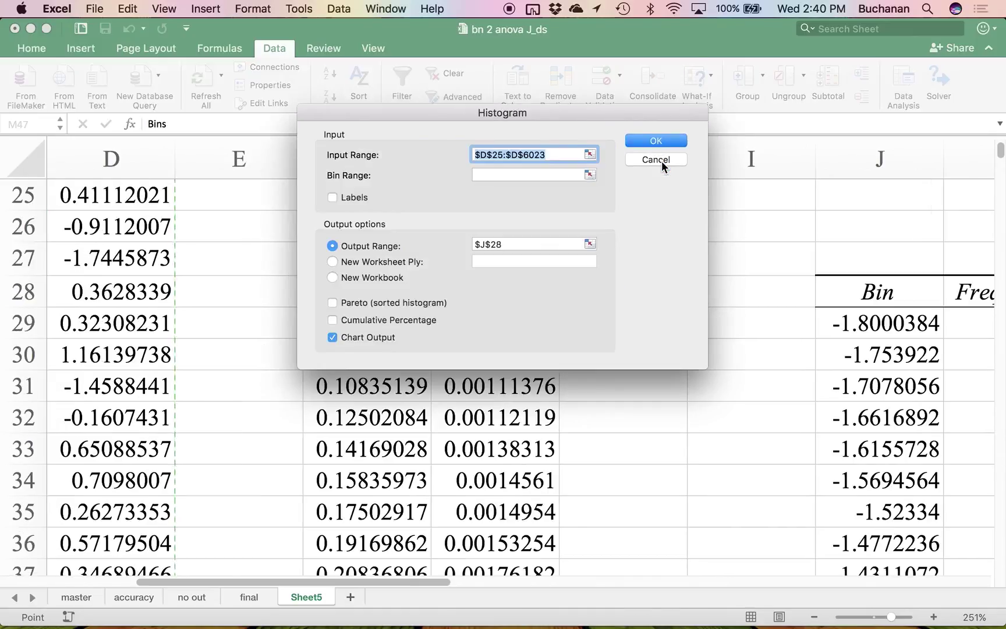
pyautogui.click(527, 175)
pyautogui.scroll(-10, 619, 387)
pyautogui.hscroll(3, 620, 386)
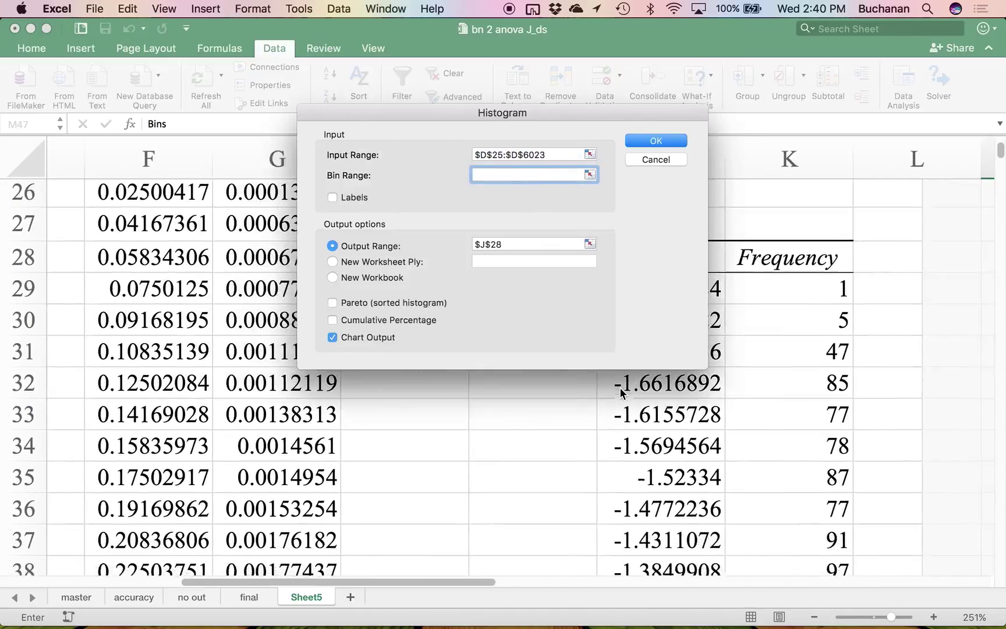
pyautogui.hscroll(2, 618, 381)
pyautogui.scroll(8, 619, 381)
pyautogui.hscroll(-2, 619, 381)
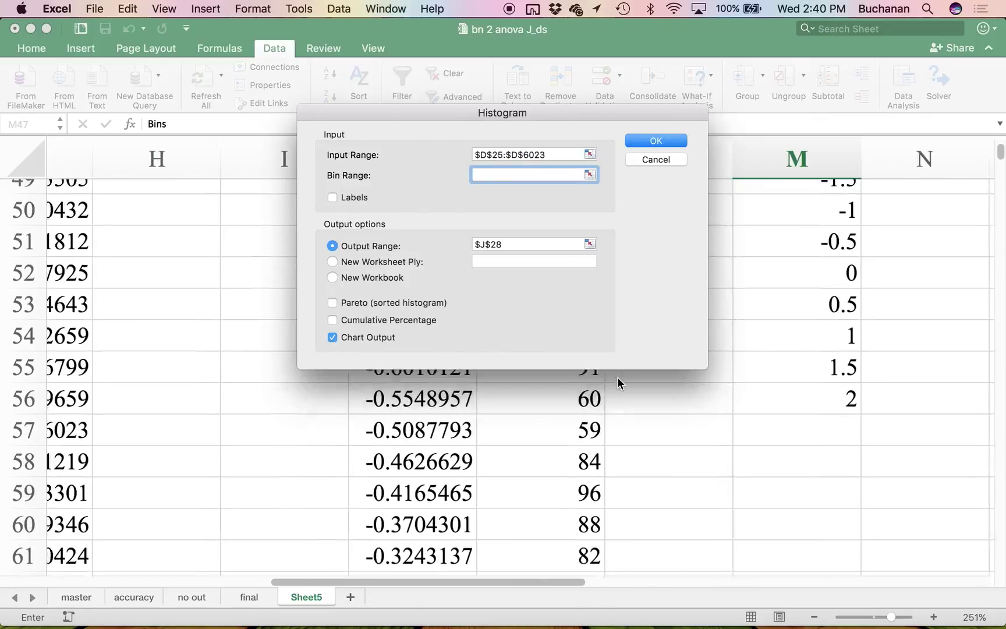
pyautogui.moveTo(802, 287); pyautogui.dragTo(802, 554)
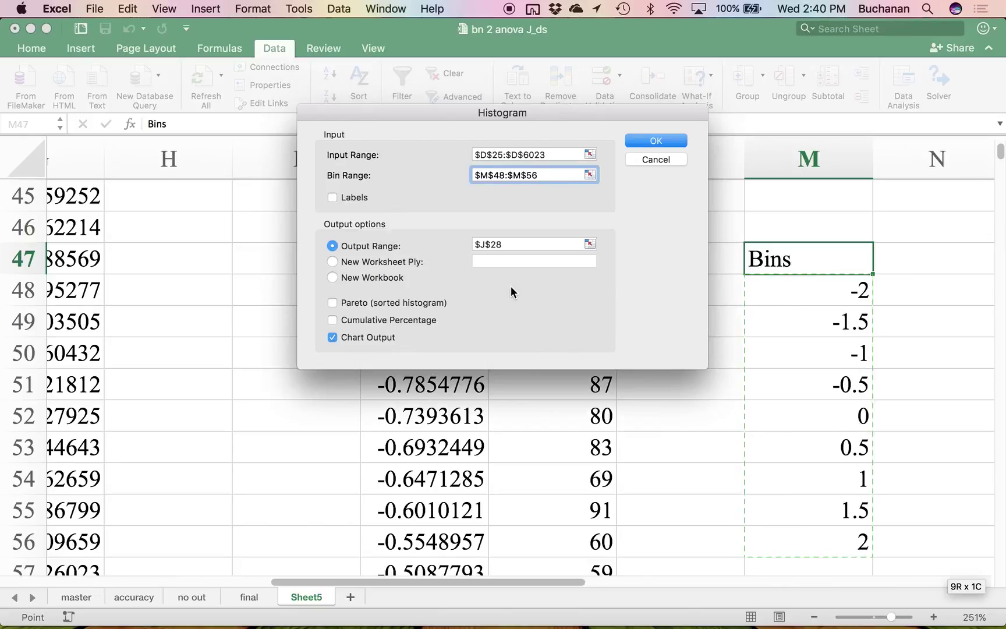
# Try to generate the histogram at J28, but decline overwriting the existing output there.
pyautogui.click(649, 140)
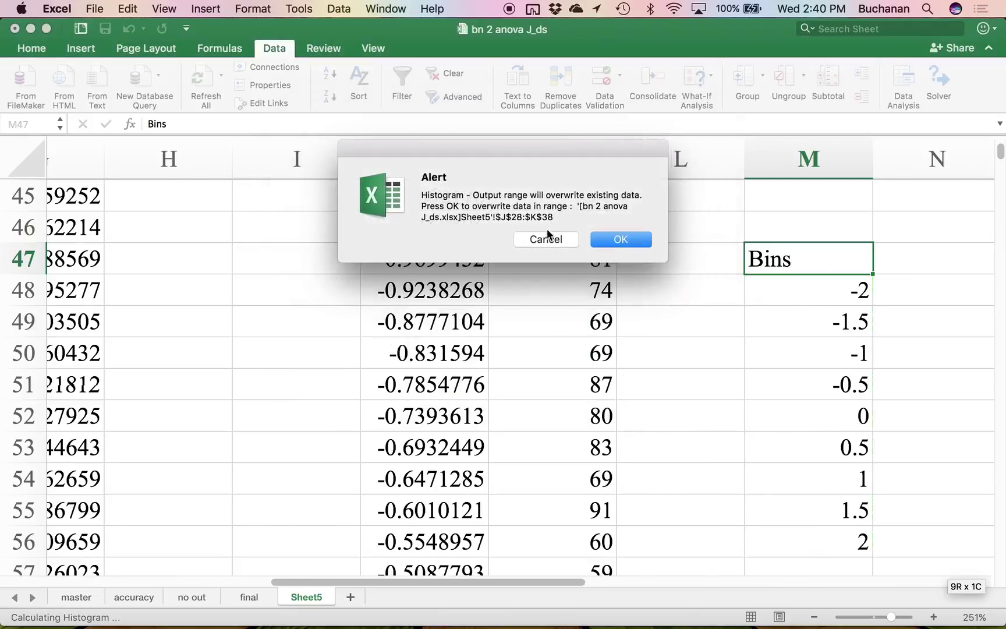
pyautogui.click(546, 239)
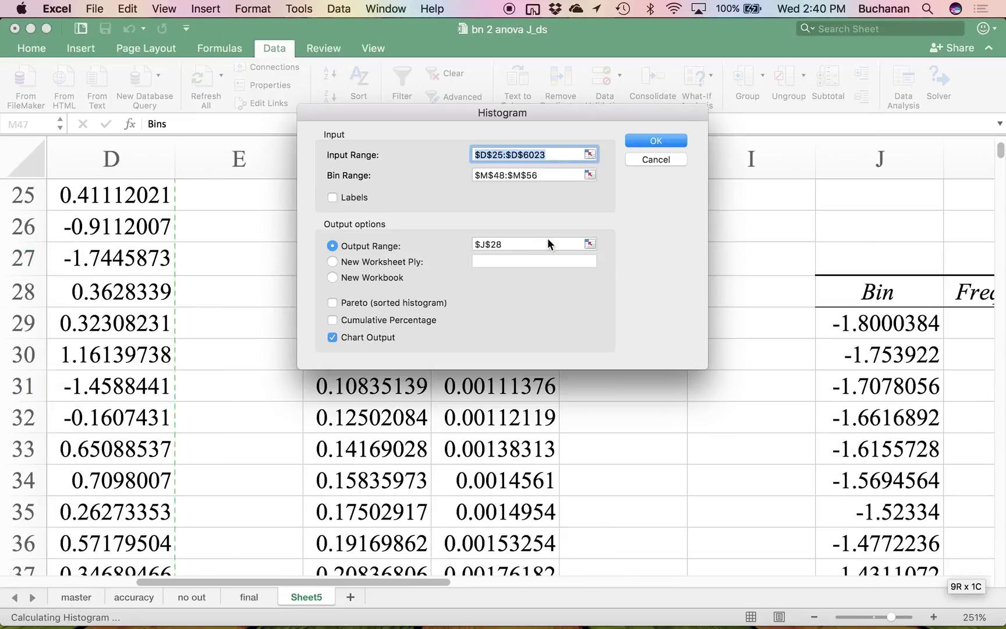
pyautogui.scroll(-6, 752, 427)
pyautogui.hscroll(3, 752, 428)
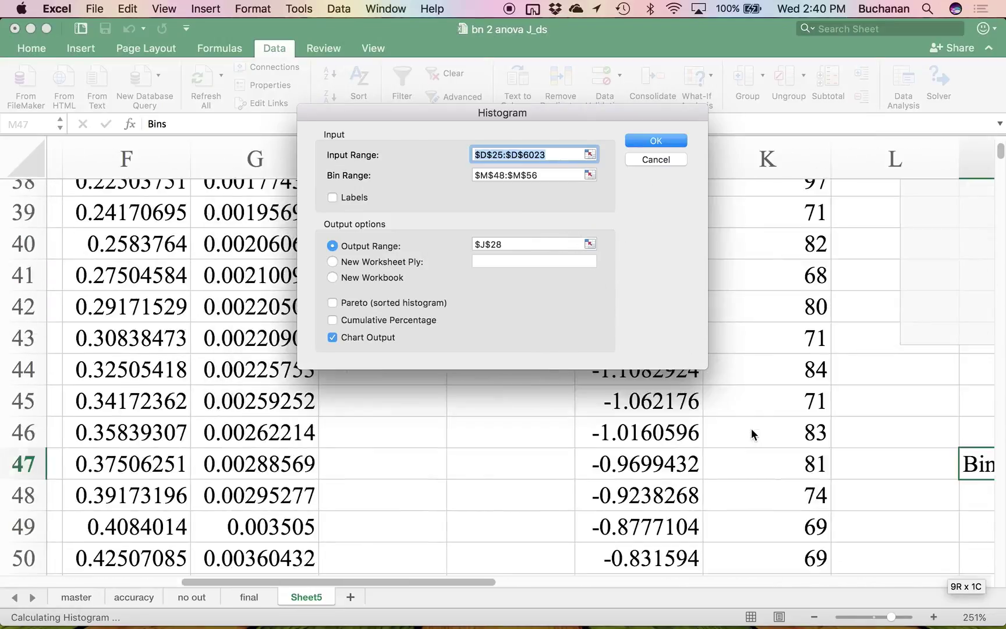
pyautogui.scroll(1, 751, 431)
pyautogui.hscroll(1, 752, 431)
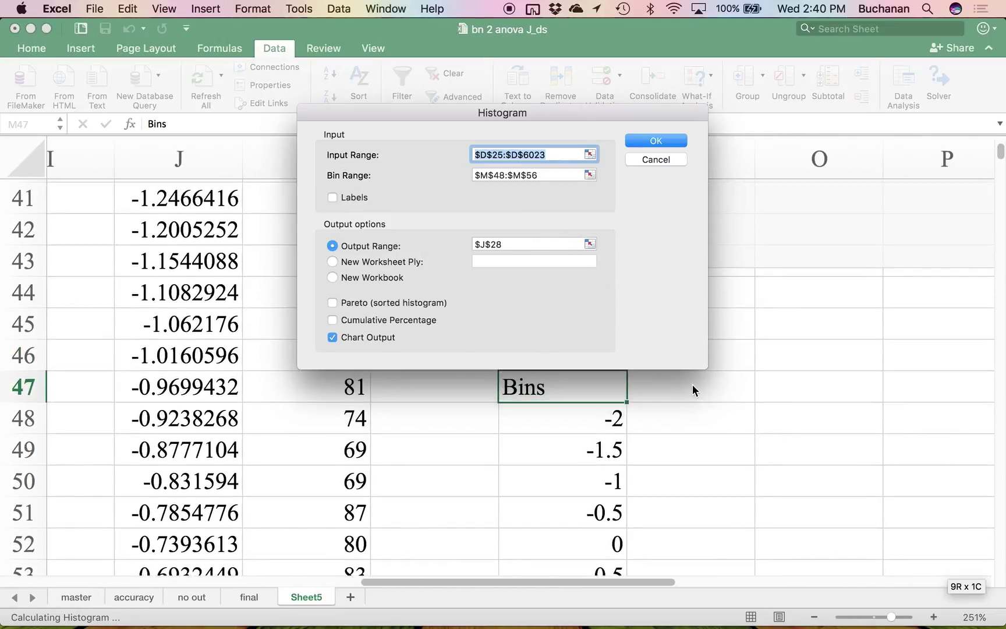
pyautogui.click(691, 387)
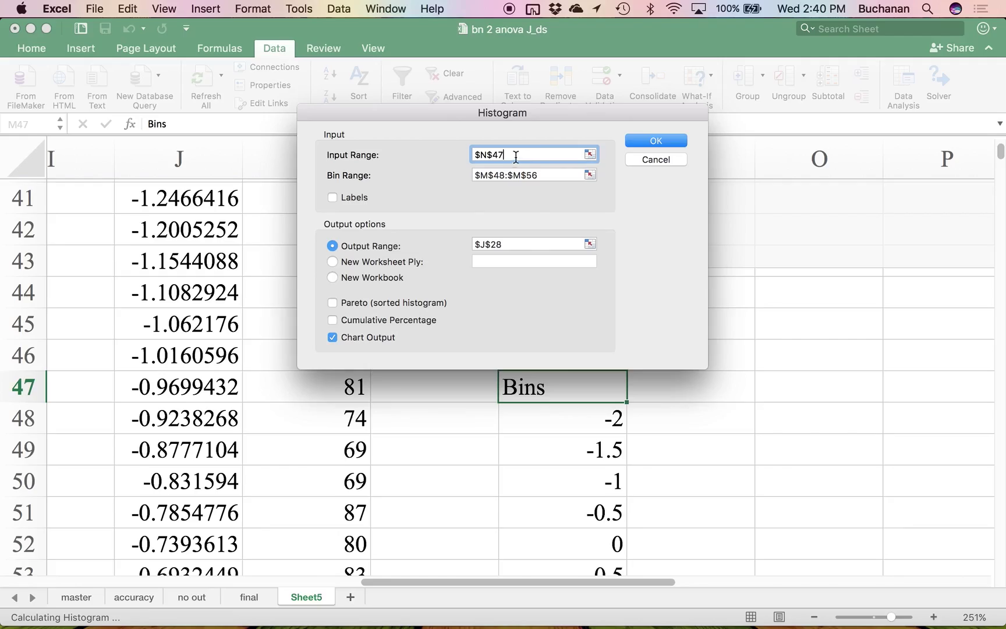
# Reset the histogram's input range to the standard residuals in D25:D6023.
pyautogui.click(591, 155)
pyautogui.hscroll(-5, 328, 328)
pyautogui.scroll(9, 328, 327)
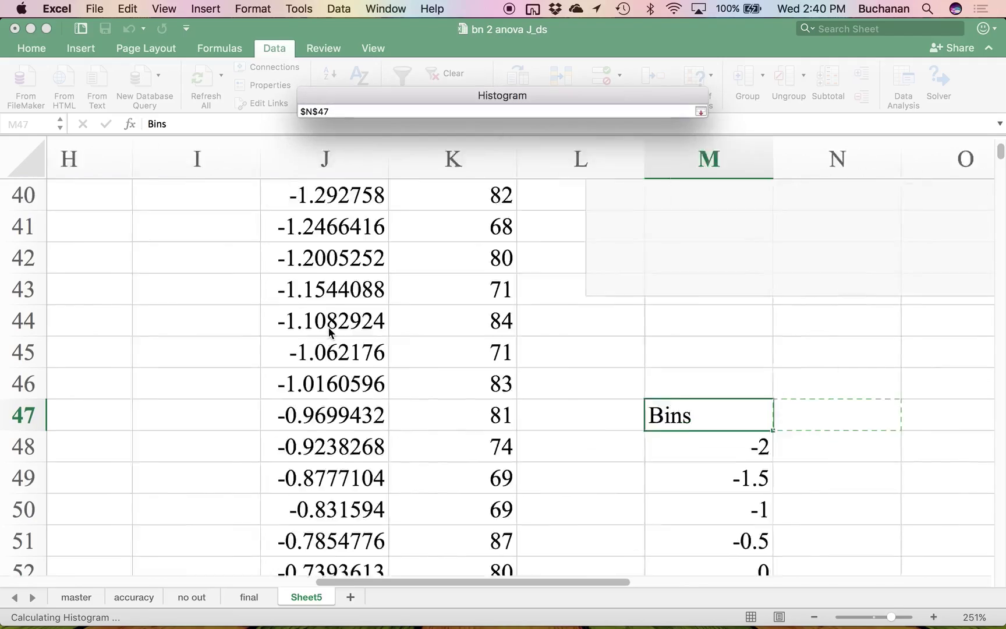
pyautogui.scroll(7, 328, 327)
pyautogui.hscroll(-3, 329, 327)
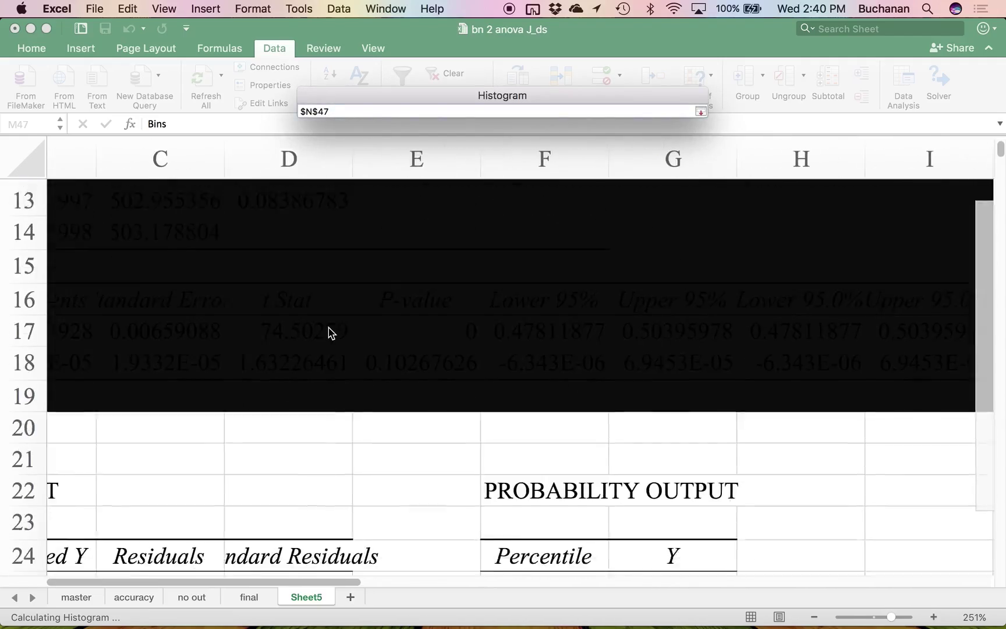
pyautogui.scroll(-3, 328, 327)
pyautogui.click(331, 314)
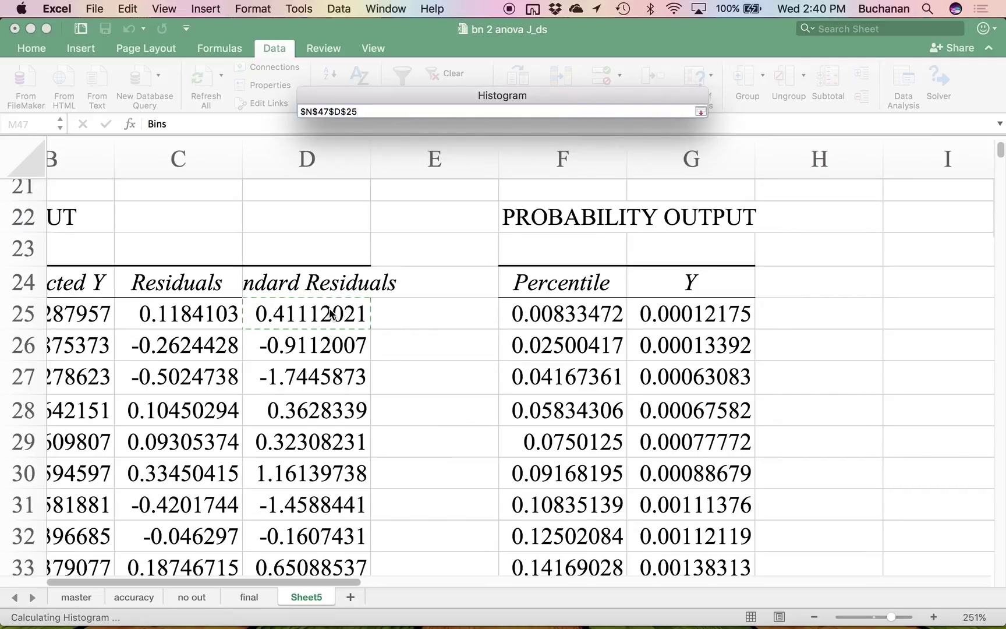
pyautogui.moveTo(364, 111); pyautogui.dragTo(258, 113)
pyautogui.press('BackSpace')
pyautogui.click(283, 314)
pyautogui.press('super+shift+Down')
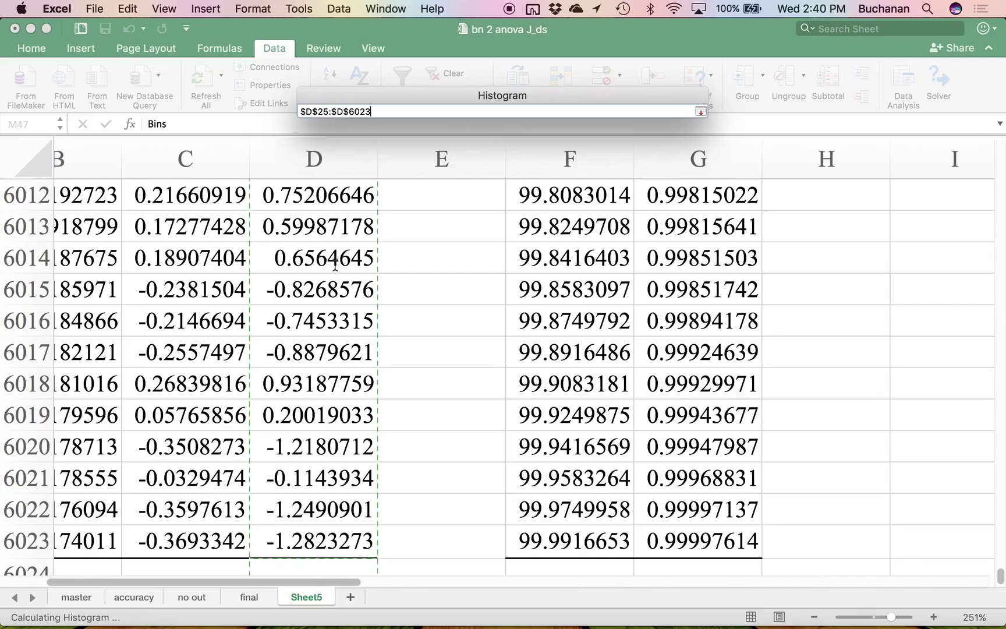
# Change the histogram's output range to cell L28, beside the existing frequency table.
pyautogui.click(702, 112)
pyautogui.click(519, 244)
pyautogui.moveTo(515, 244); pyautogui.dragTo(409, 238)
pyautogui.press('BackSpace')
pyautogui.hscroll(10, 817, 537)
pyautogui.hscroll(-2, 817, 535)
pyautogui.scroll(5, 817, 536)
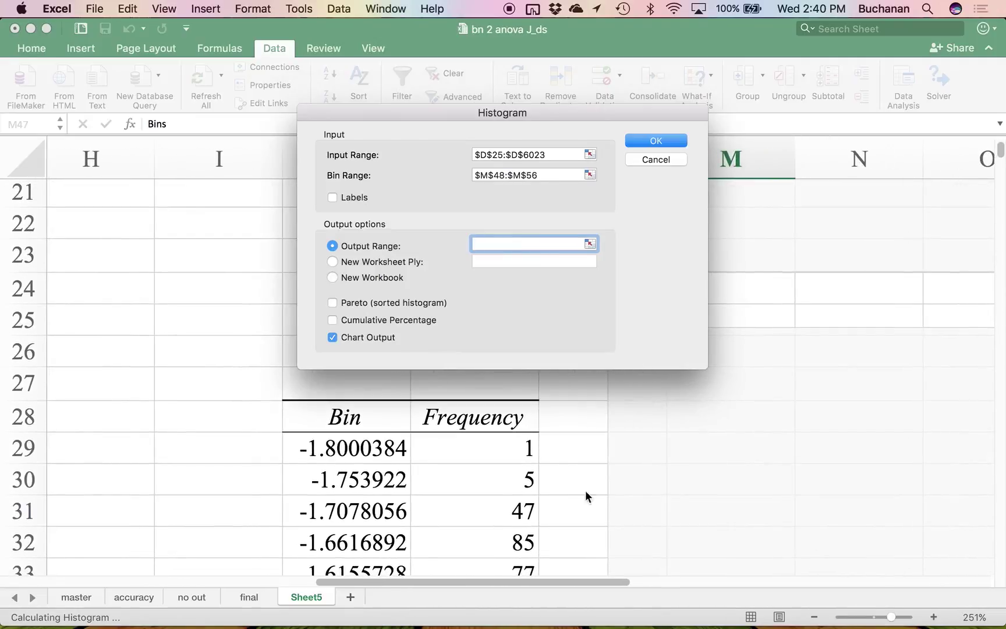
pyautogui.click(589, 416)
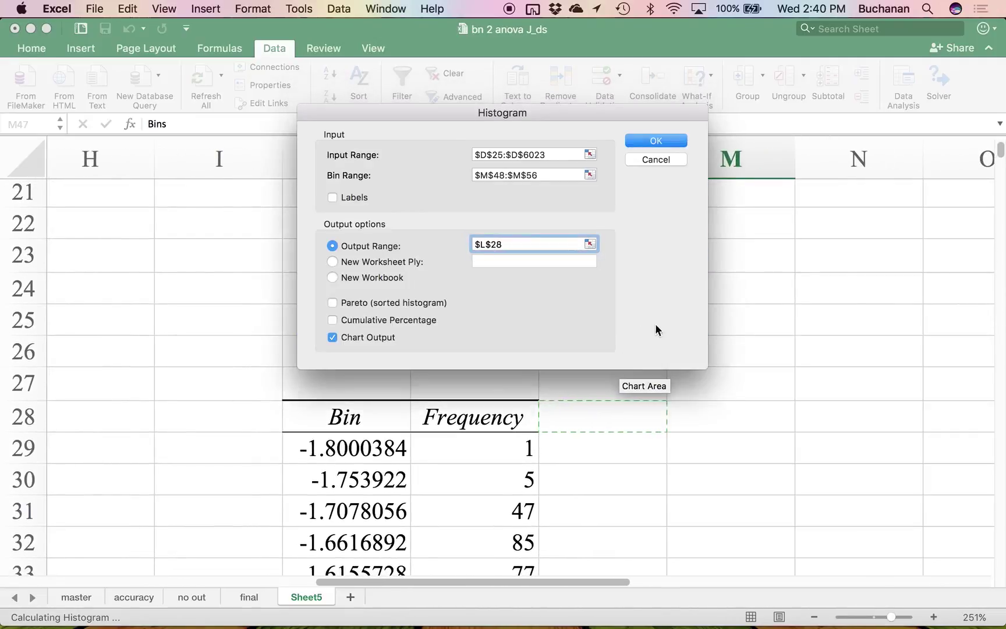
# Set the histogram's output range to cell N47, beside the custom bins, and generate the histogram.
pyautogui.scroll(-10, 740, 511)
pyautogui.hscroll(4, 741, 511)
pyautogui.scroll(-4, 741, 511)
pyautogui.hscroll(3, 740, 512)
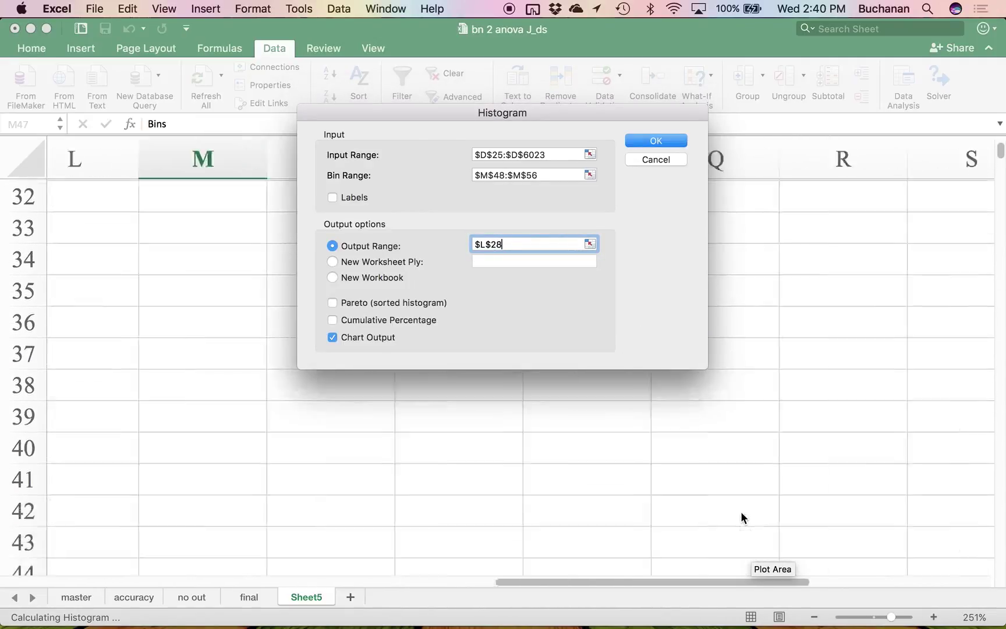
pyautogui.scroll(3, 741, 511)
pyautogui.hscroll(-4, 741, 511)
pyautogui.scroll(-1, 741, 511)
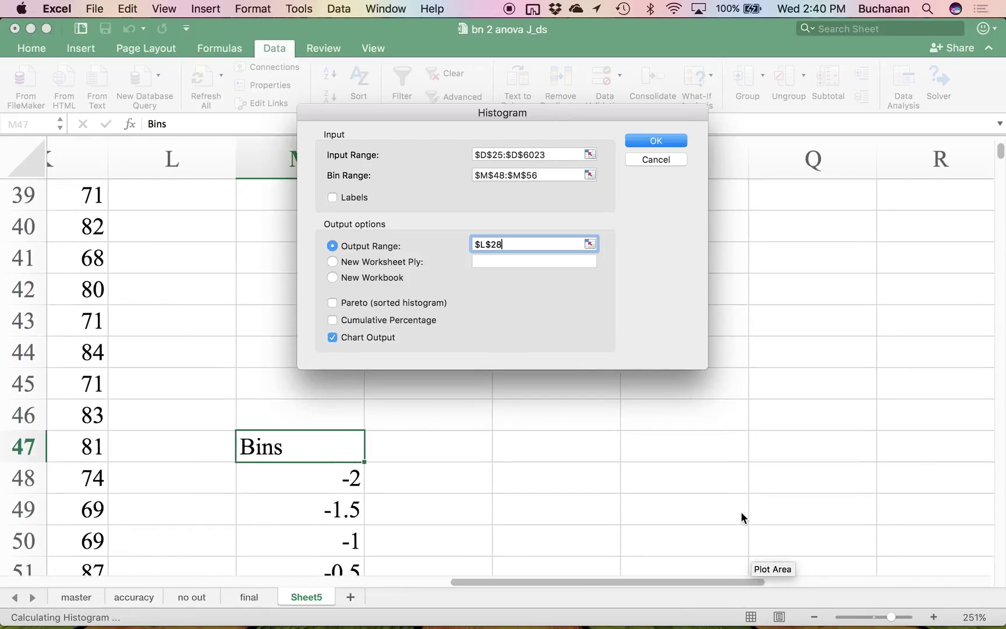
pyautogui.scroll(-2, 740, 512)
pyautogui.hscroll(-1, 740, 511)
pyautogui.scroll(3, 665, 505)
pyautogui.click(499, 481)
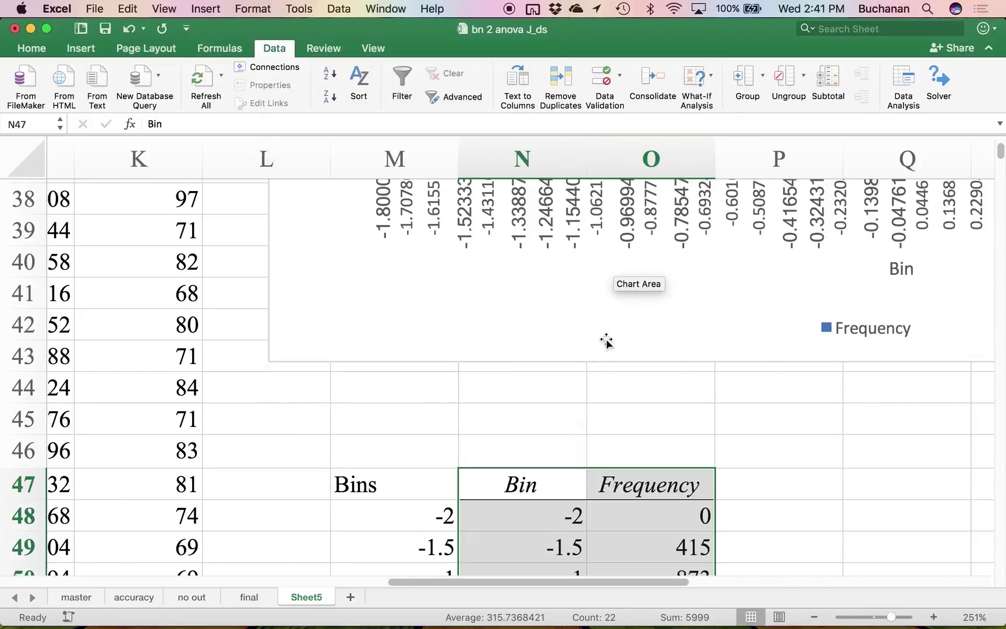
# Examine the new frequency table at N47:O57 and locate the charts placed above it.
pyautogui.scroll(3, 602, 328)
pyautogui.hscroll(1, 602, 328)
pyautogui.scroll(-5, 620, 390)
pyautogui.hscroll(1, 621, 389)
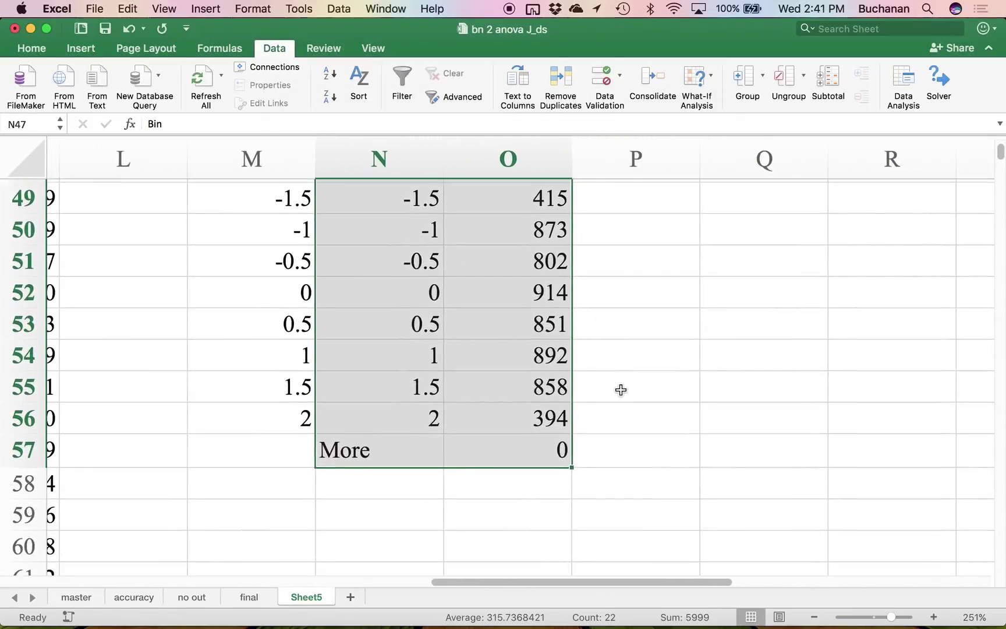
pyautogui.scroll(-1, 621, 390)
pyautogui.hscroll(1, 620, 389)
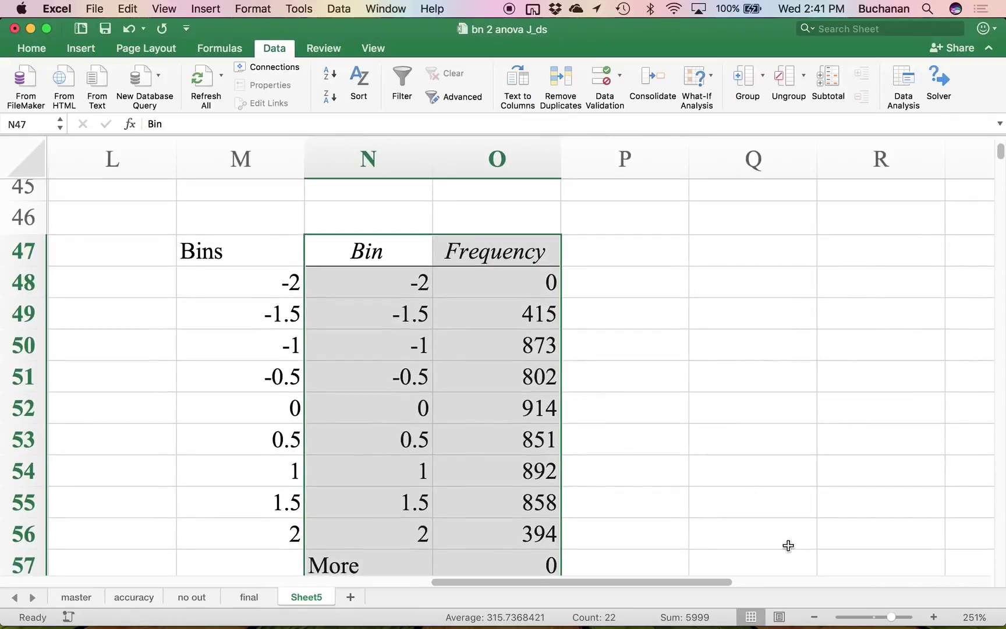
pyautogui.moveTo(895, 622); pyautogui.dragTo(884, 621)
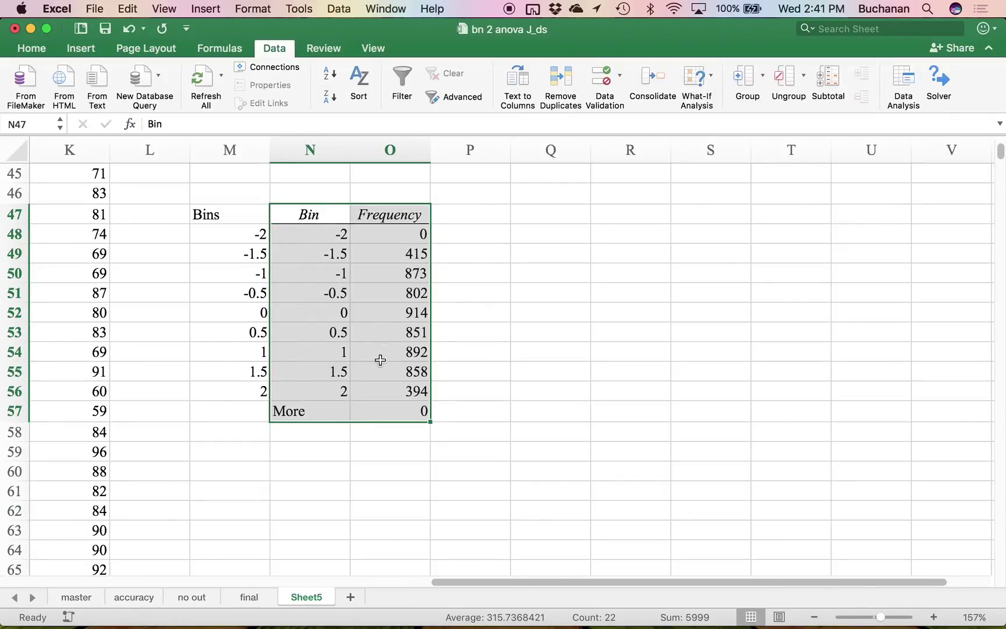
pyautogui.scroll(7, 603, 418)
pyautogui.hscroll(1, 603, 417)
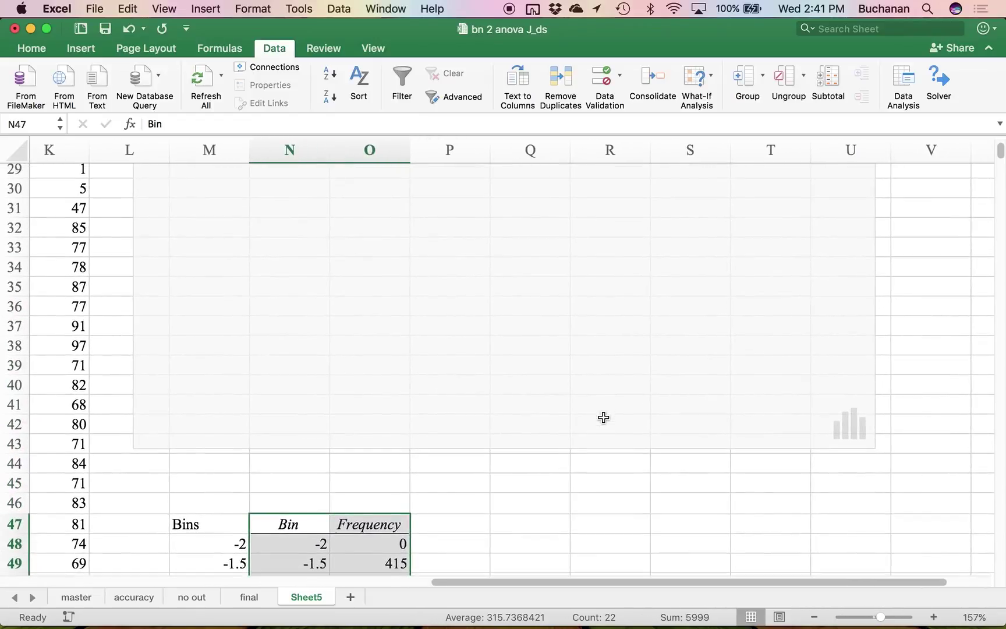
pyautogui.scroll(5, 560, 344)
pyautogui.hscroll(-2, 560, 344)
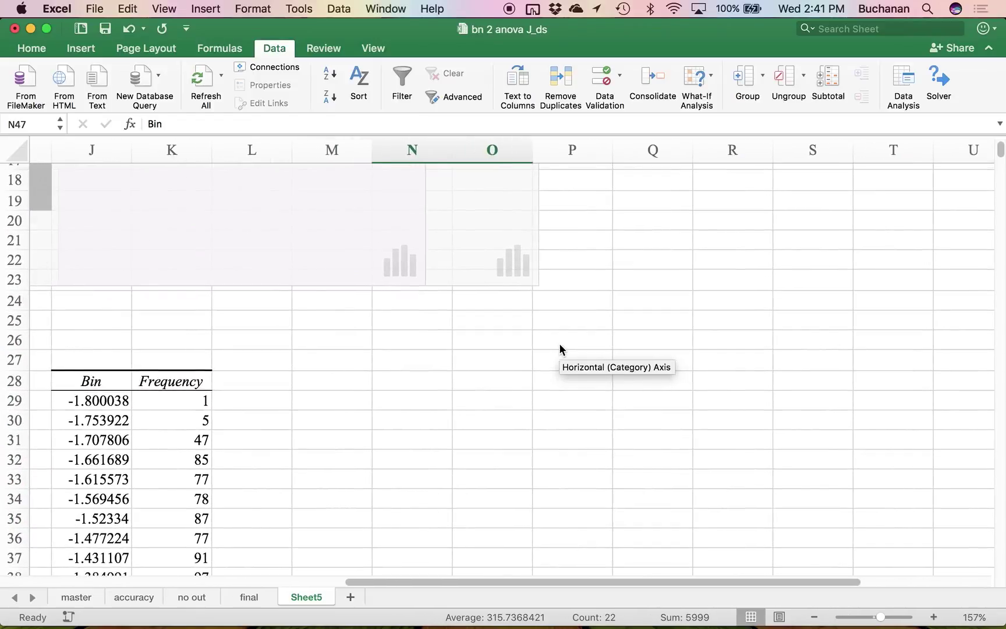
pyautogui.click(358, 258)
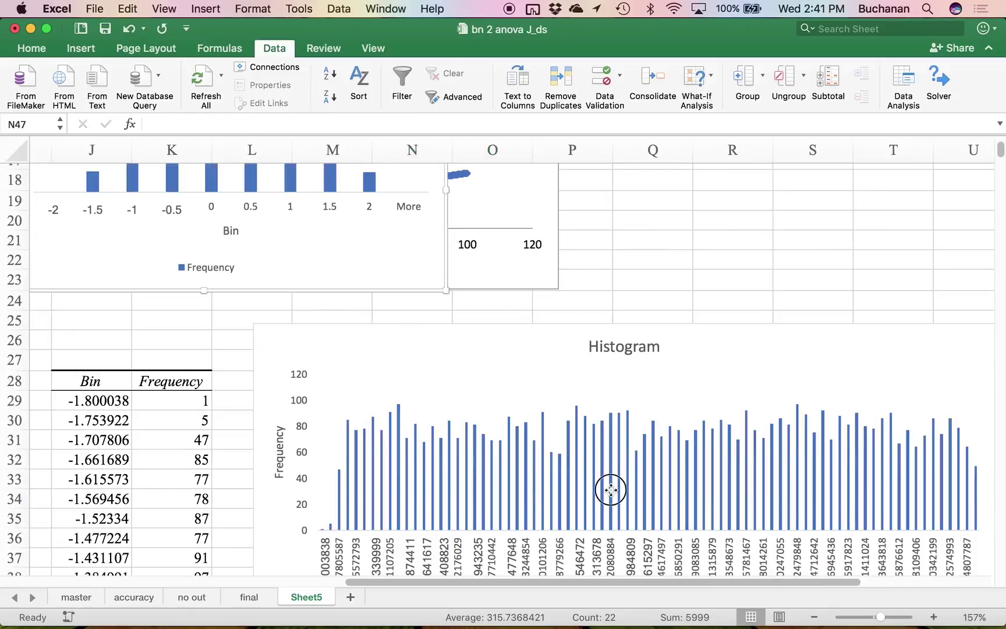
pyautogui.press('Delete')
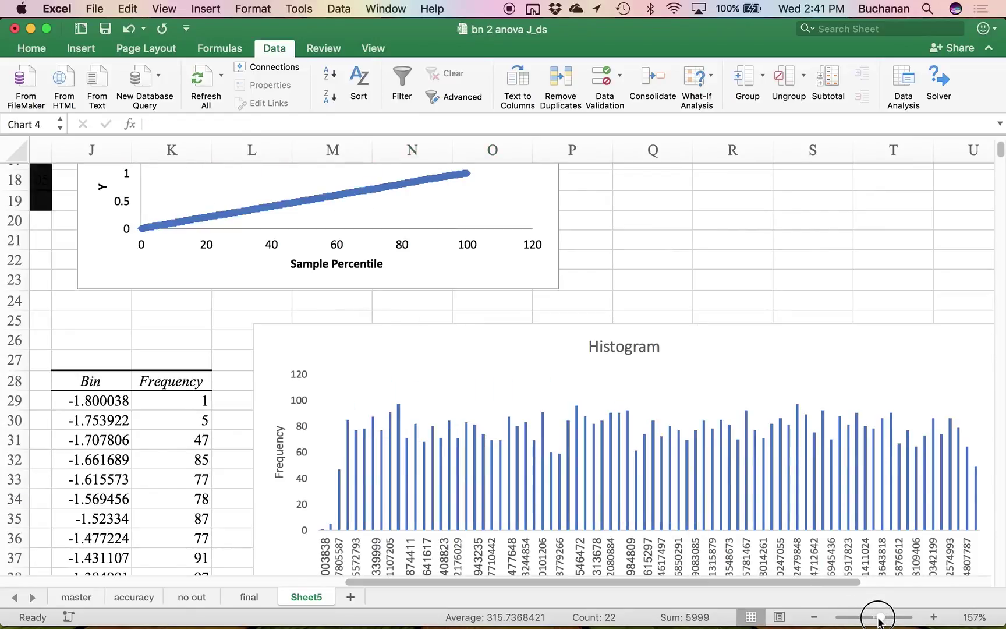
pyautogui.press('super+z')
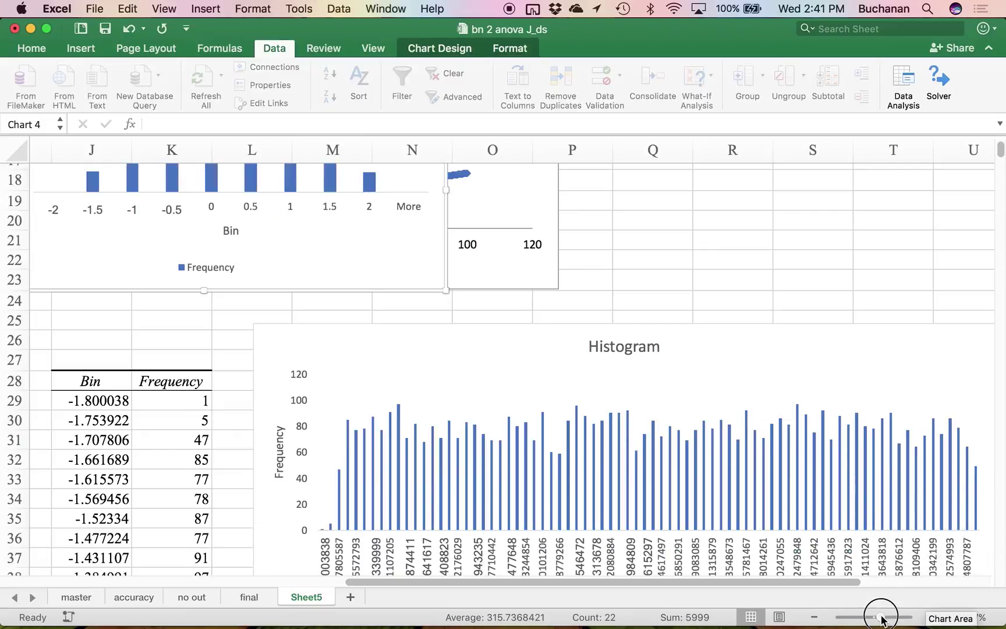
# Move the custom-bin histogram chart beside its frequency table, with its upper edge at about row 46.
pyautogui.moveTo(881, 620); pyautogui.dragTo(867, 620)
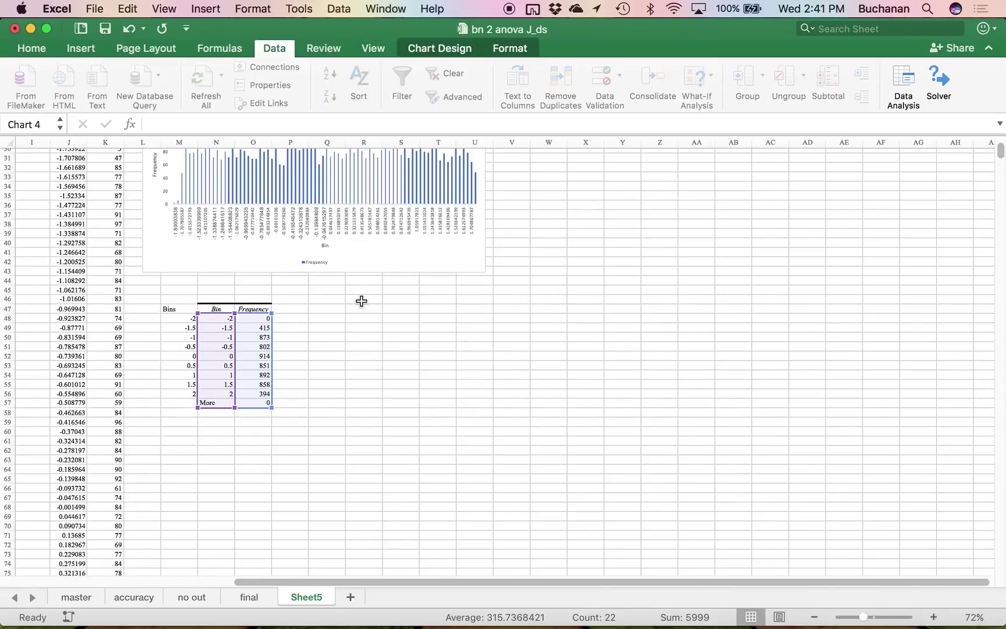
pyautogui.scroll(5, 361, 301)
pyautogui.hscroll(-3, 361, 300)
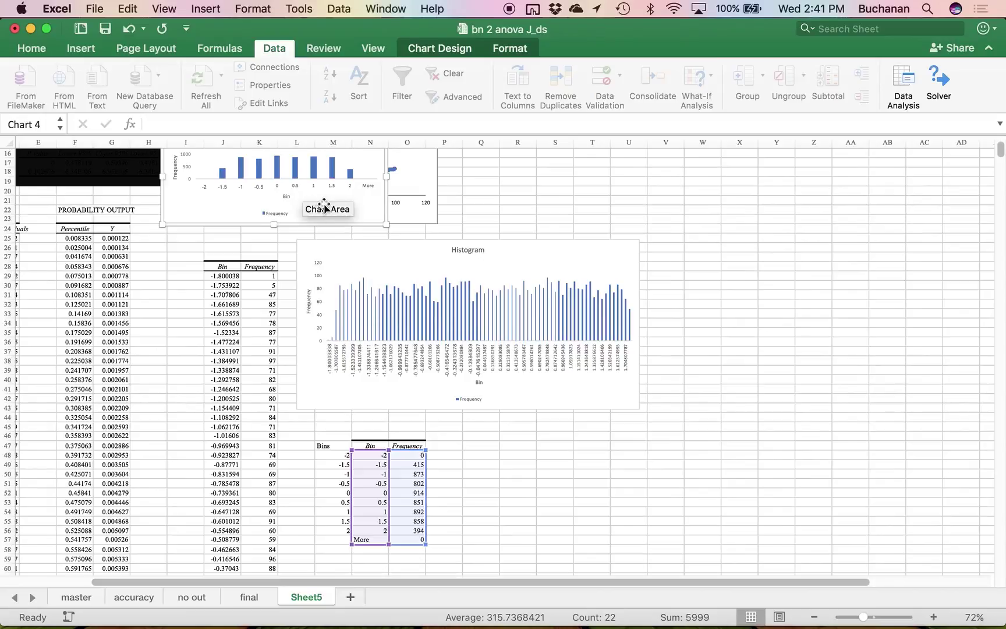
pyautogui.moveTo(369, 207); pyautogui.dragTo(658, 511)
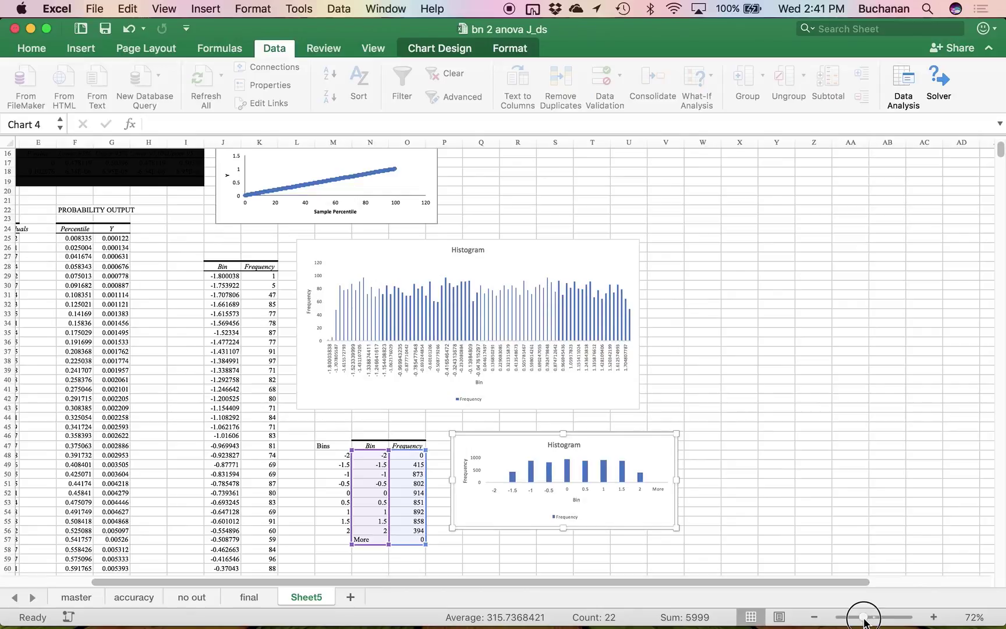
# Enlarge the custom-bin histogram chart vertically so it spans about rows 46 to 64.
pyautogui.moveTo(864, 622); pyautogui.dragTo(881, 622)
pyautogui.scroll(-5, 824, 492)
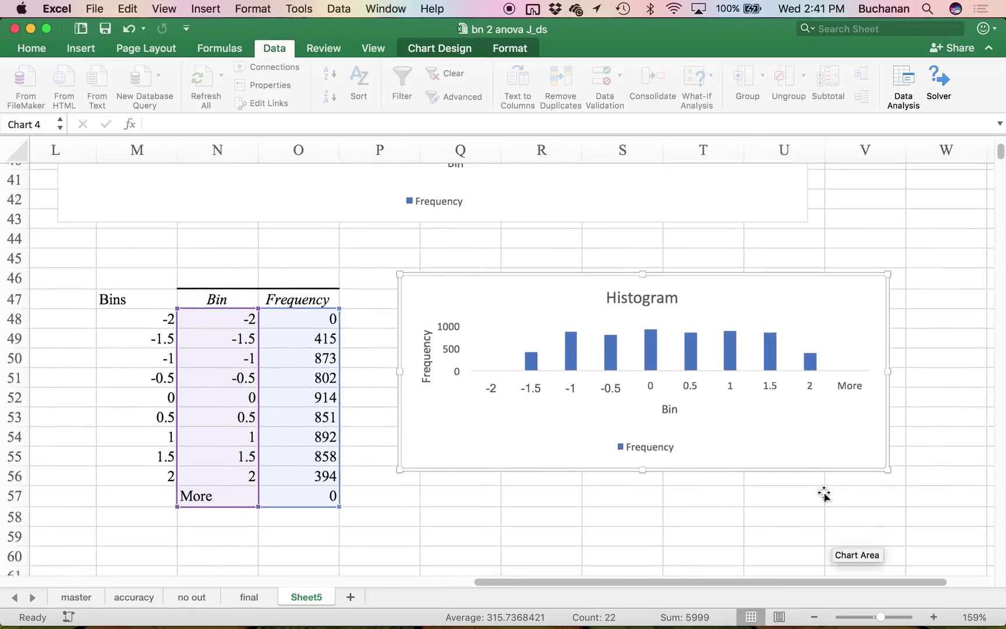
pyautogui.moveTo(891, 382); pyautogui.dragTo(862, 548)
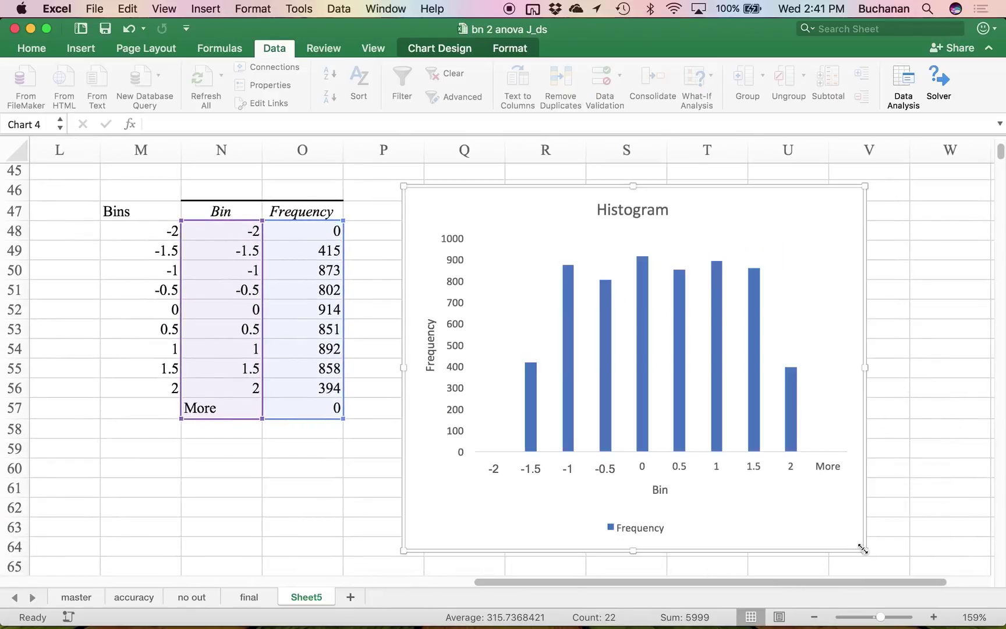
# Compare the shape of the default-bin histogram with that of the custom-bin histogram.
pyautogui.moveTo(673, 627)
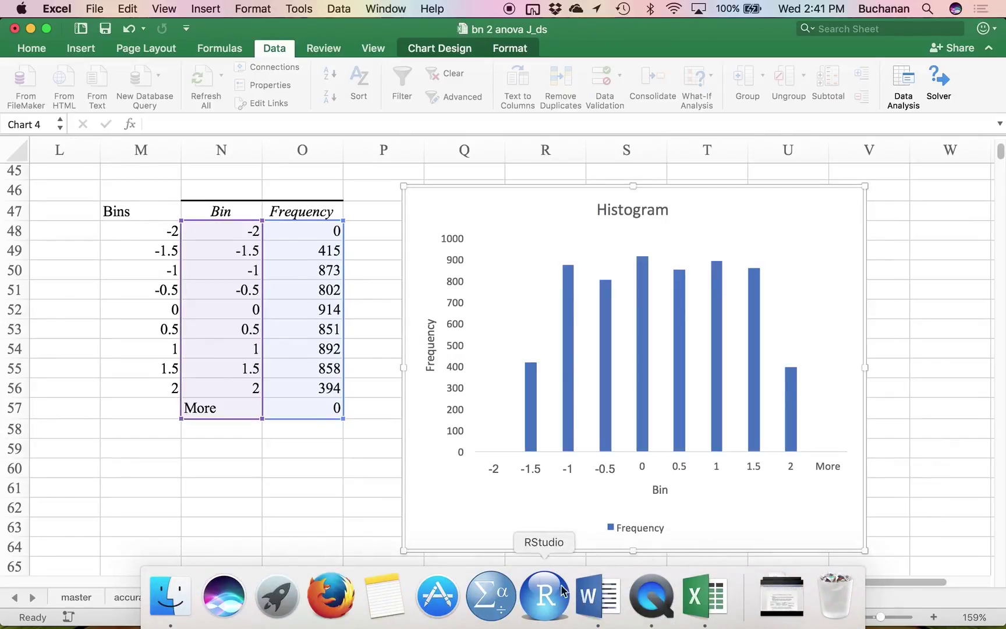
pyautogui.scroll(10, 312, 509)
pyautogui.scroll(-5, 313, 510)
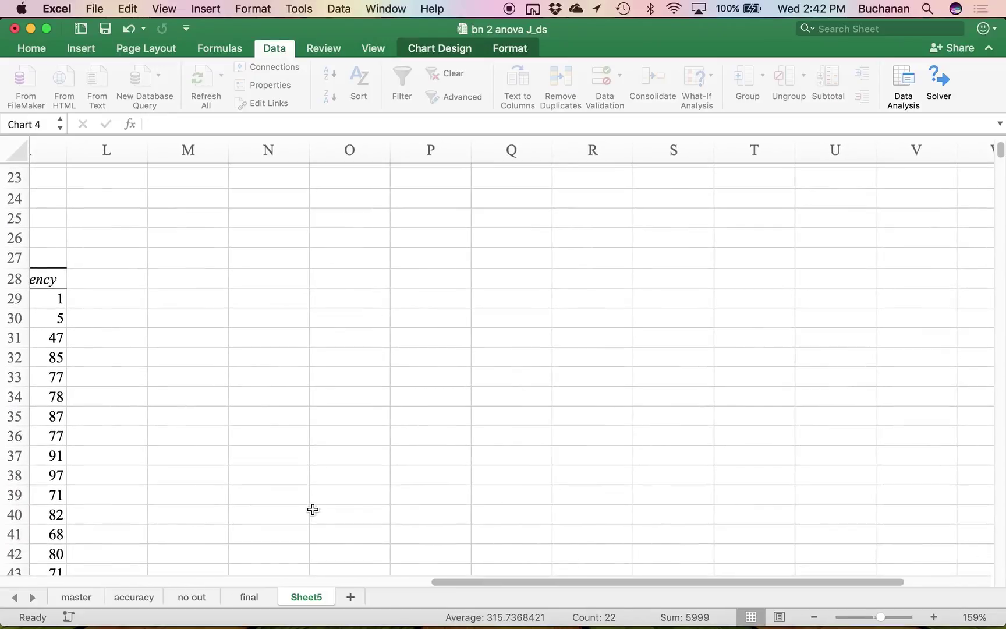
pyautogui.scroll(-2, 313, 509)
pyautogui.scroll(1, 312, 510)
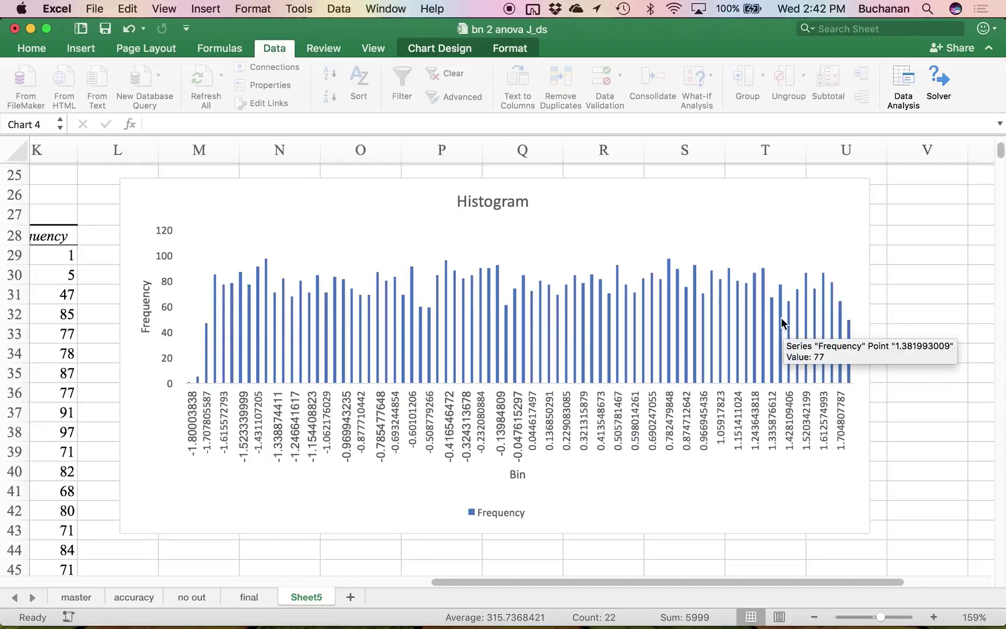
pyautogui.scroll(-10, 781, 319)
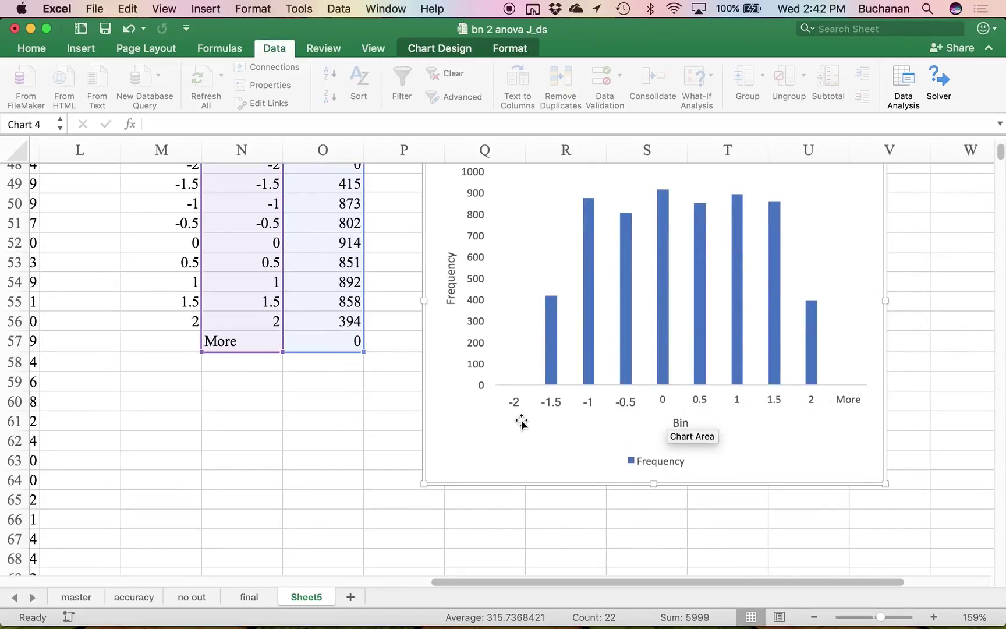
pyautogui.scroll(10, 280, 438)
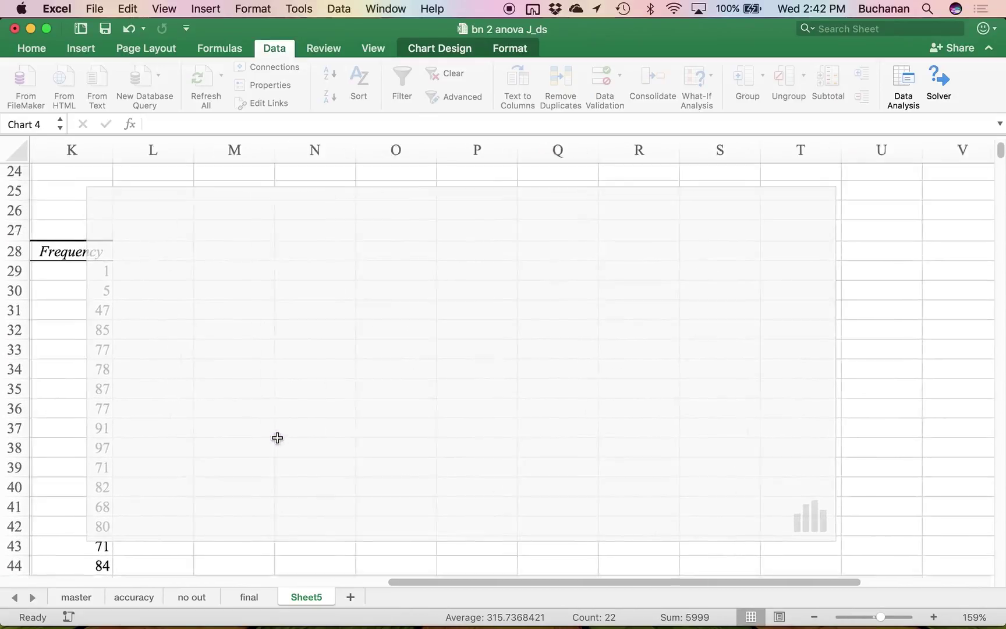
pyautogui.scroll(-10, 277, 438)
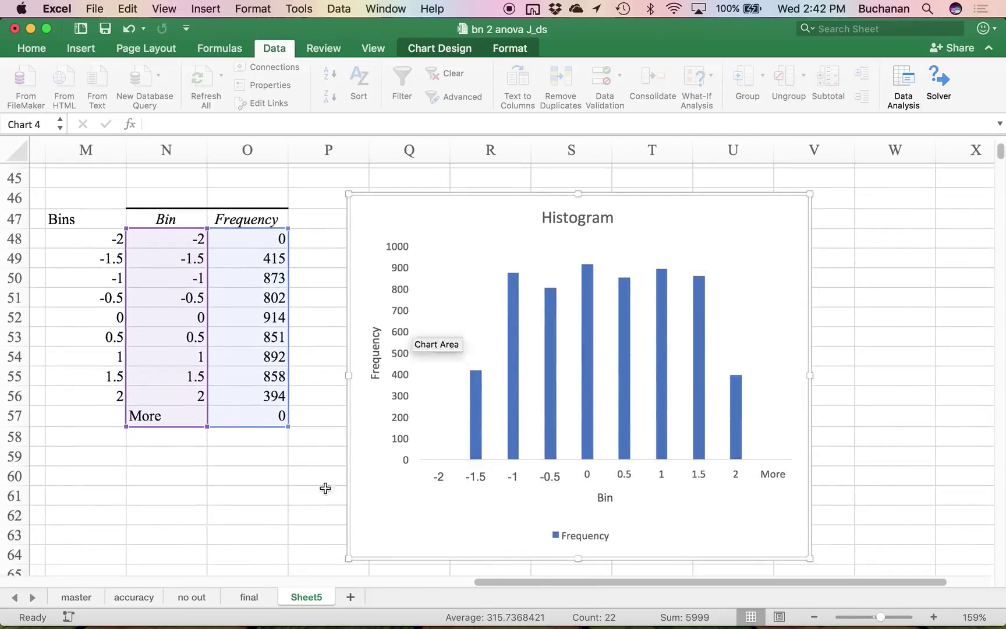
pyautogui.scroll(10, 261, 460)
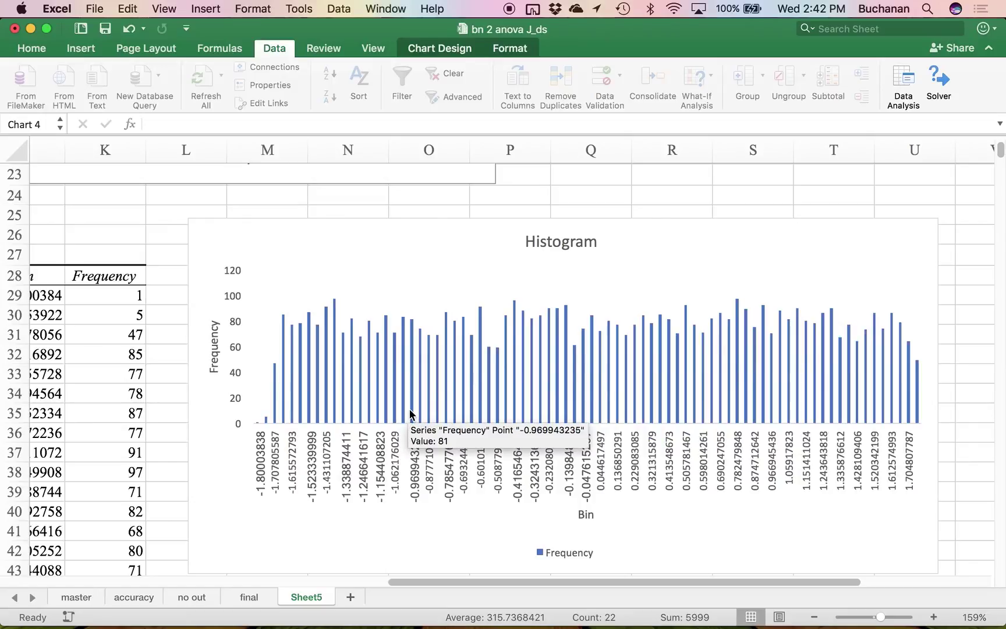
# Save the workbook and return to the custom-bin histogram.
pyautogui.press('super+s')
pyautogui.scroll(-10, 409, 414)
pyautogui.hscroll(4, 410, 414)
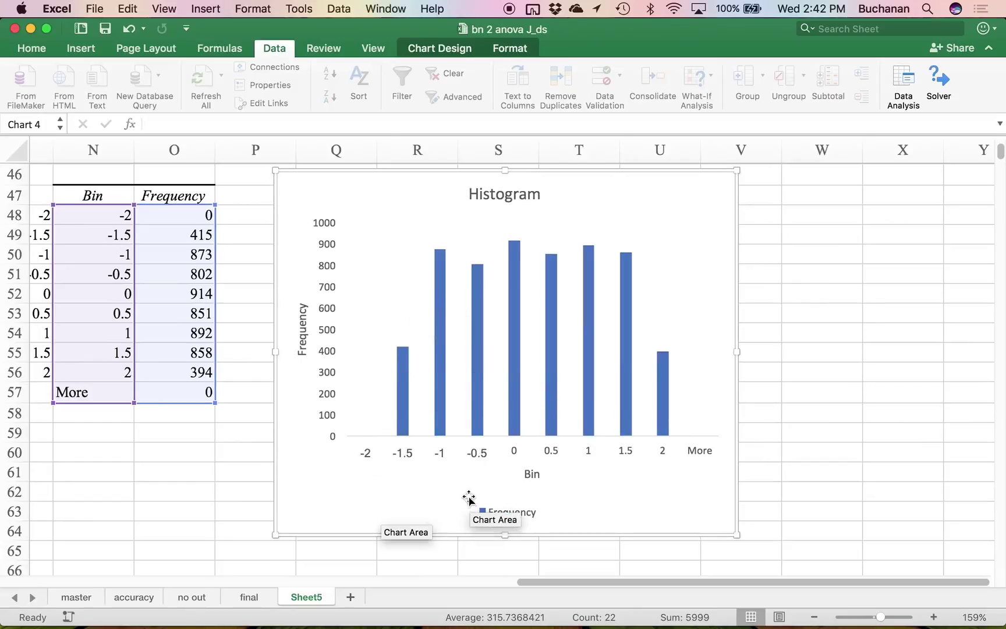
# Move the Normal Probability Plot over the blacked-out regression output near column C and enlarge it down to about row 24.
pyautogui.scroll(10, 187, 390)
pyautogui.hscroll(-4, 187, 390)
pyautogui.scroll(5, 187, 393)
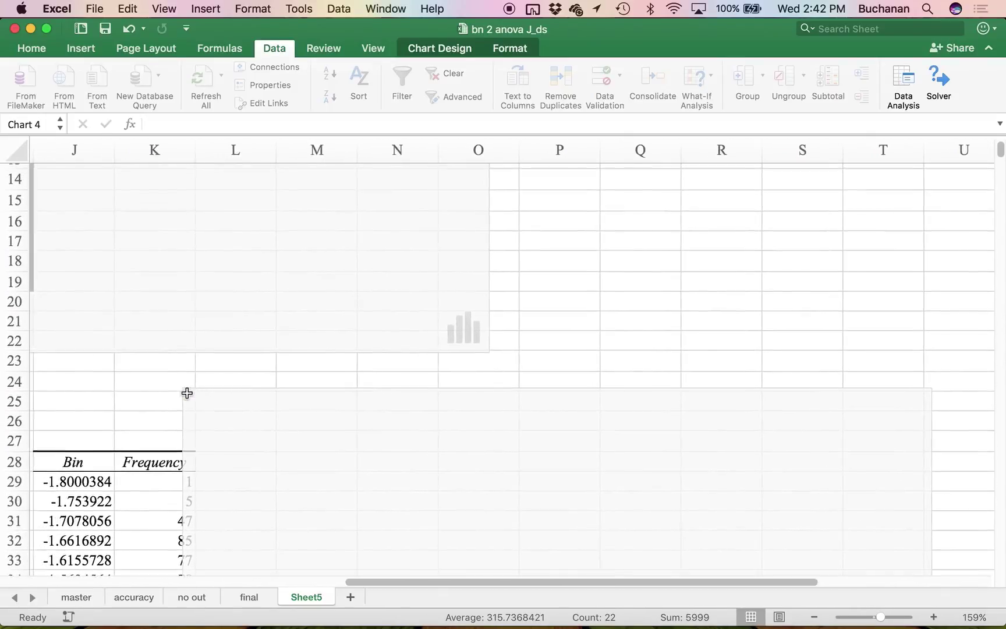
pyautogui.hscroll(-3, 187, 393)
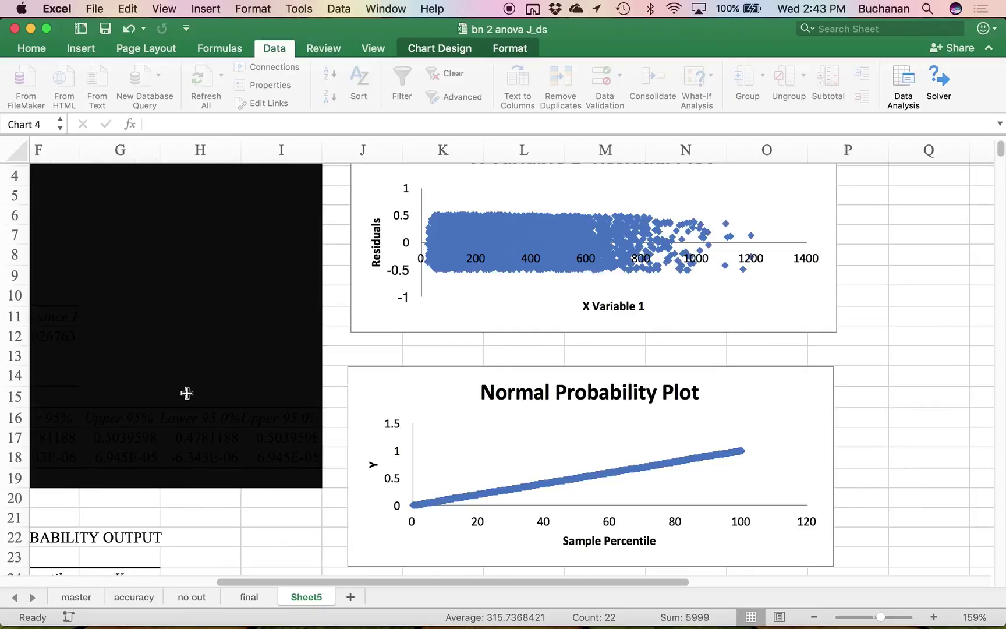
pyautogui.scroll(2, 187, 393)
pyautogui.hscroll(-2, 187, 393)
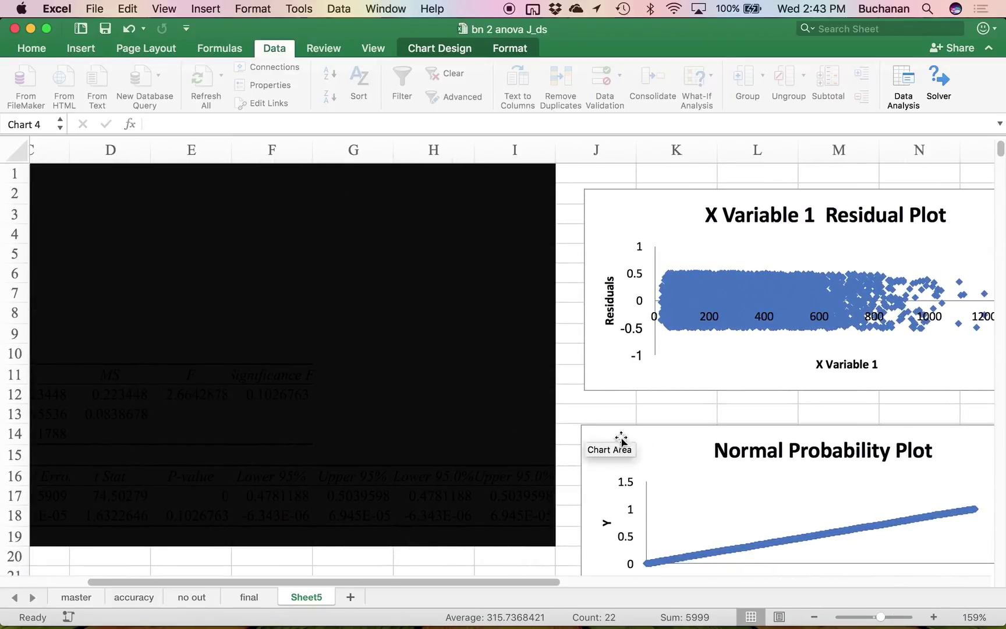
pyautogui.click(596, 441)
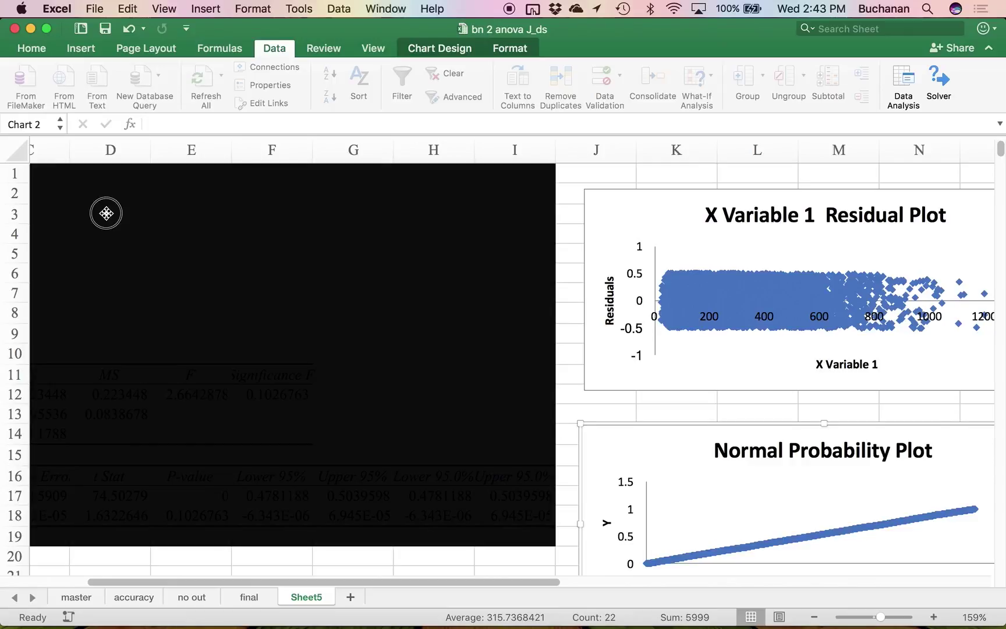
pyautogui.moveTo(106, 213); pyautogui.dragTo(57, 201)
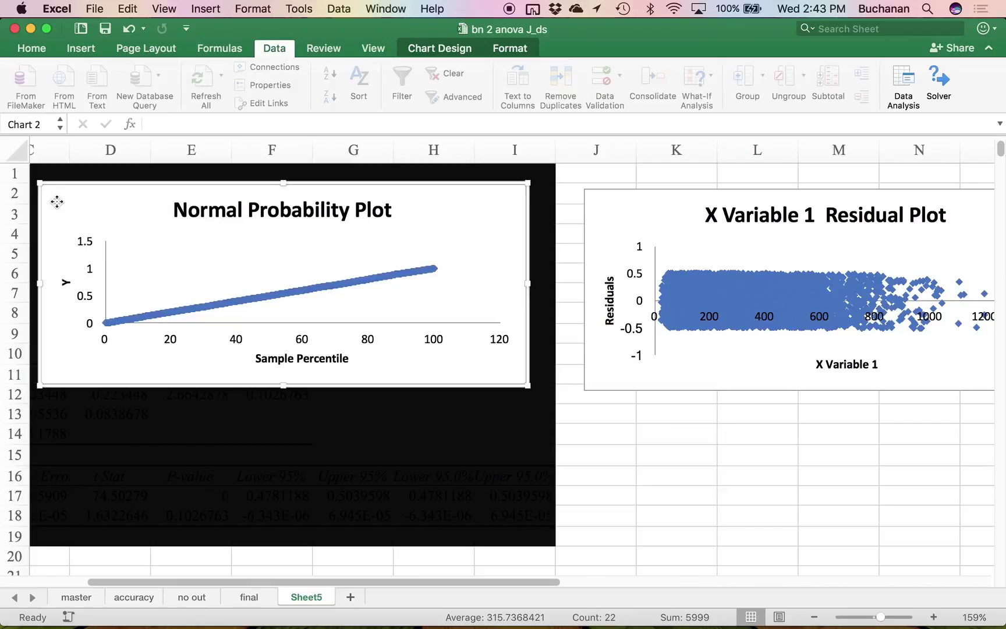
pyautogui.moveTo(528, 385); pyautogui.dragTo(558, 563)
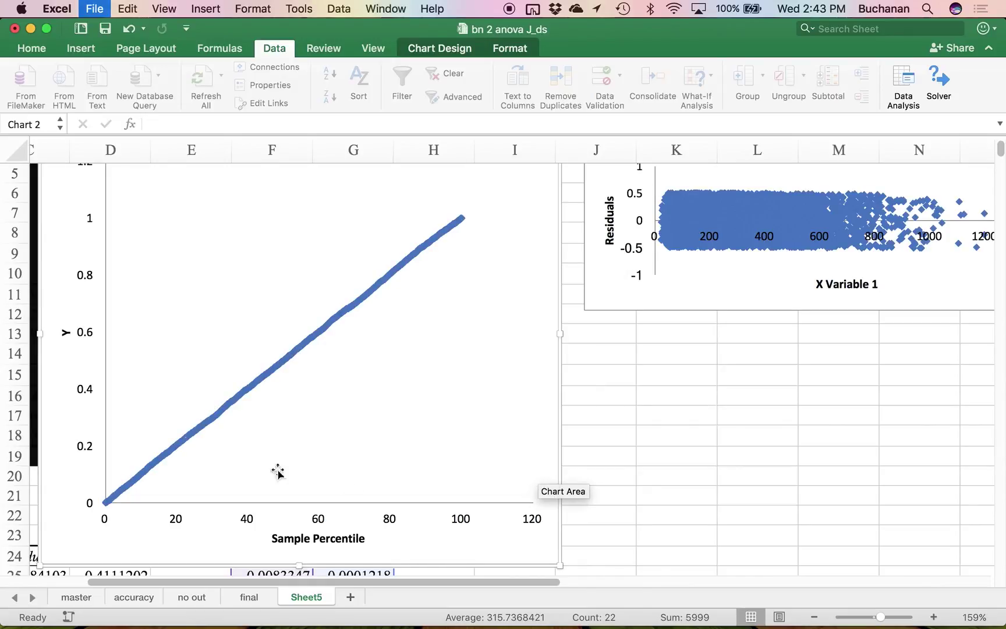
pyautogui.moveTo(338, 315)
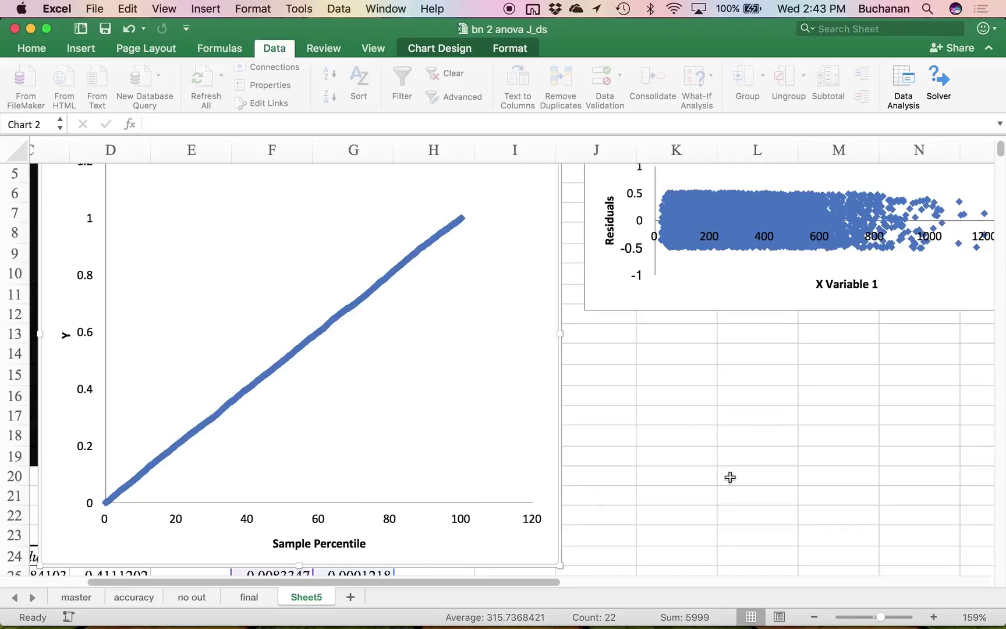
# Enlarge the X Variable 1 Residual Plot to span about columns J to O and rows 2 to 20.
pyautogui.scroll(3, 734, 488)
pyautogui.hscroll(5, 734, 487)
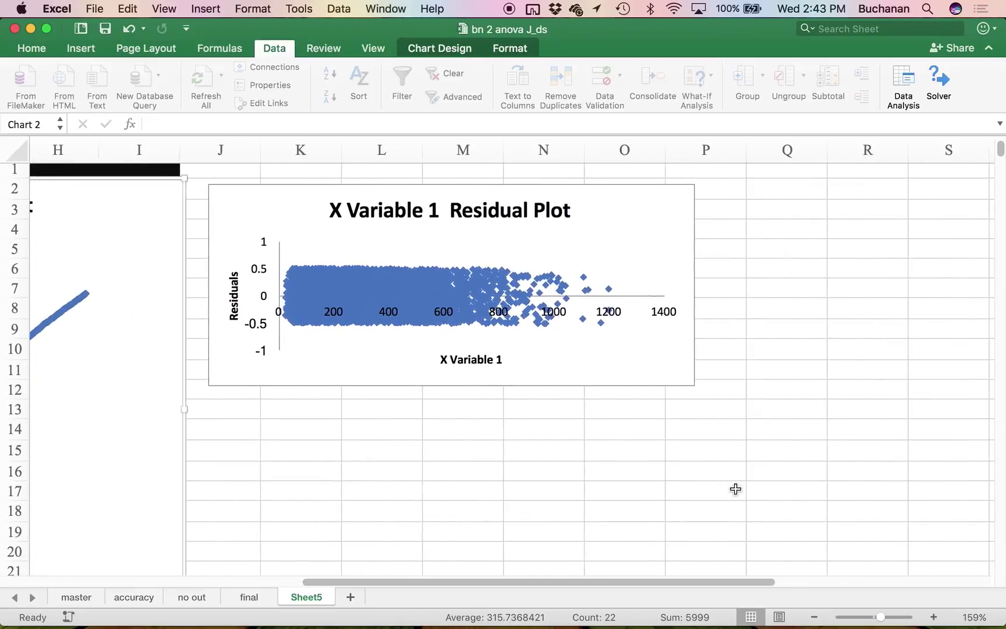
pyautogui.click(644, 366)
pyautogui.moveTo(697, 385); pyautogui.dragTo(648, 558)
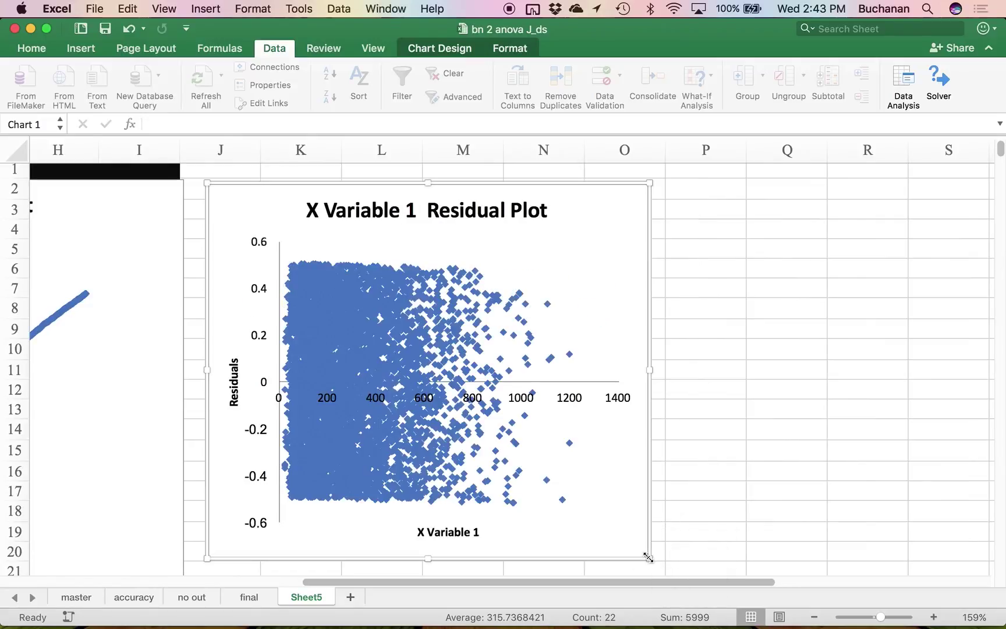
pyautogui.scroll(-2, 765, 417)
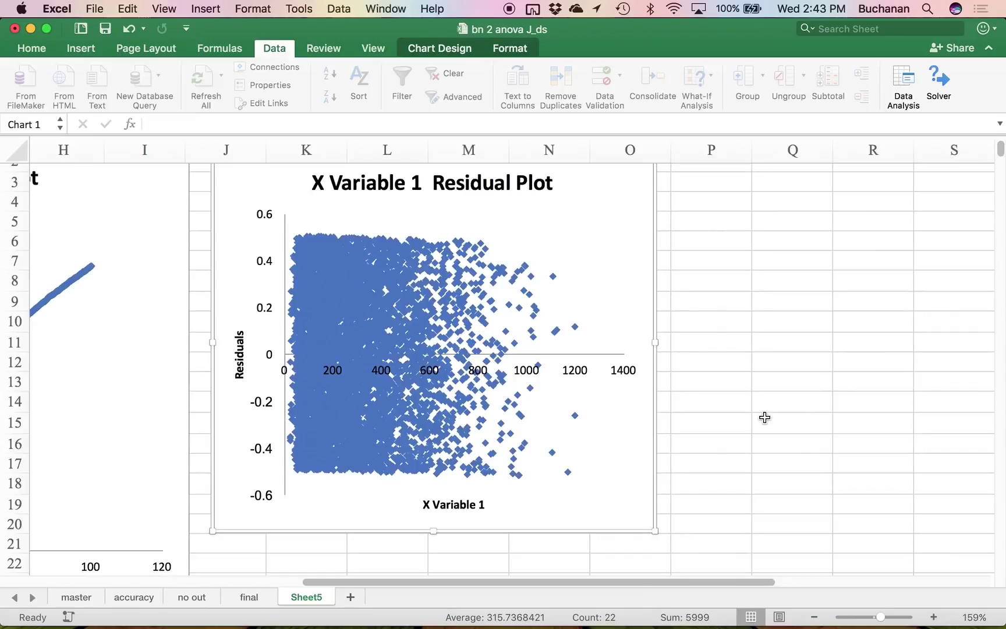
pyautogui.scroll(-2, 765, 416)
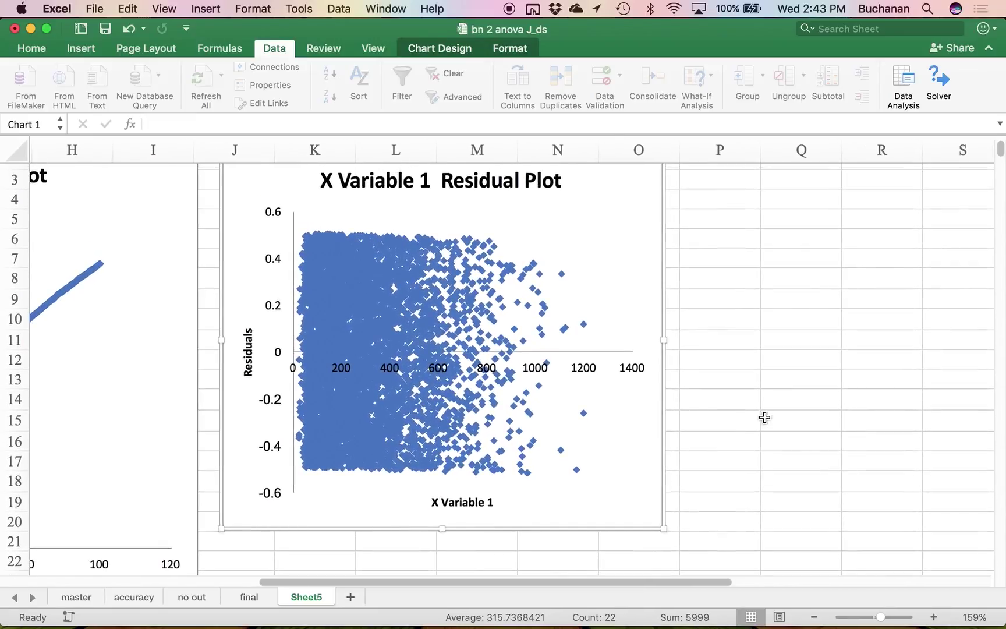
# Rename Sheet5 as assumptions, and save and close the workbook.
pyautogui.scroll(2, 764, 417)
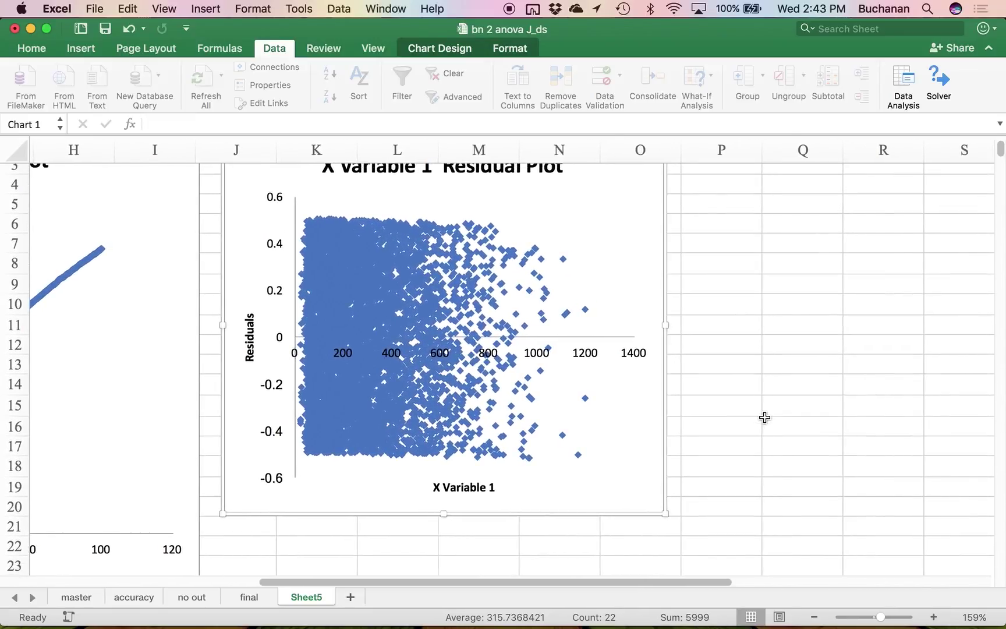
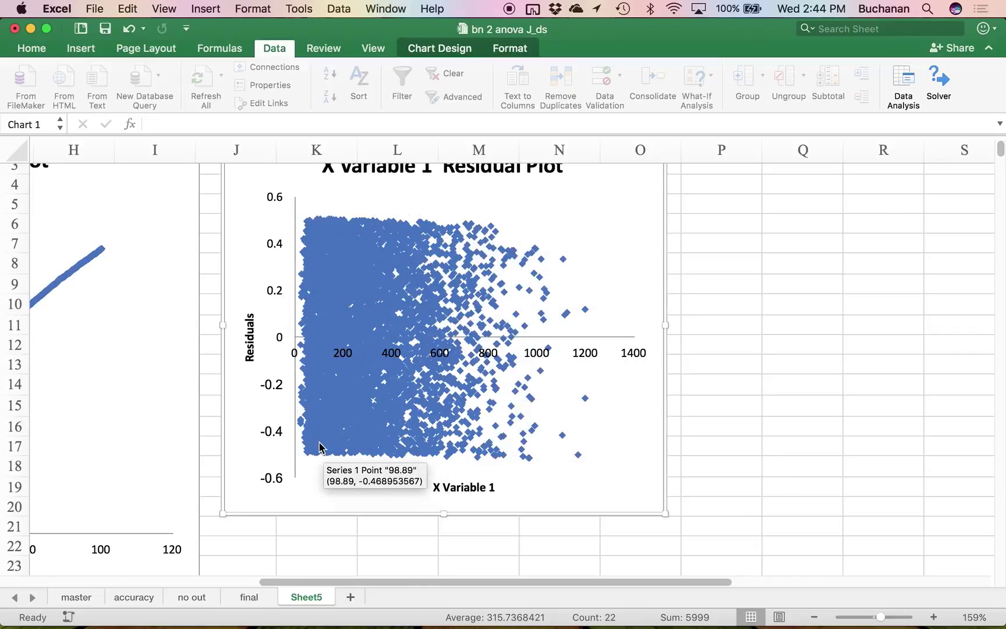
pyautogui.press('super+s')
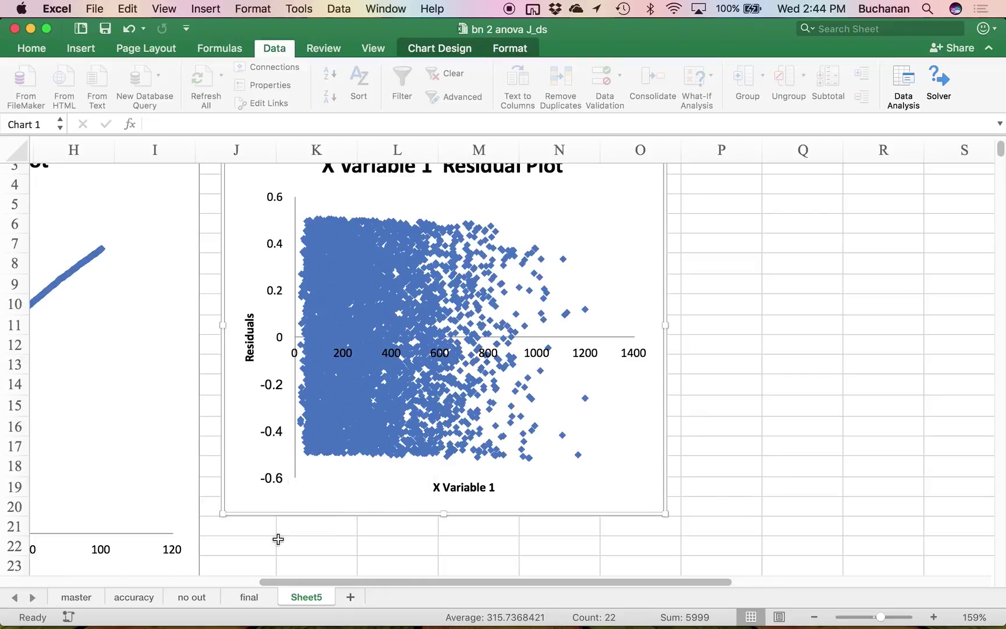
pyautogui.doubleClick(308, 598)
pyautogui.write('assumptions')
pyautogui.press('Return')
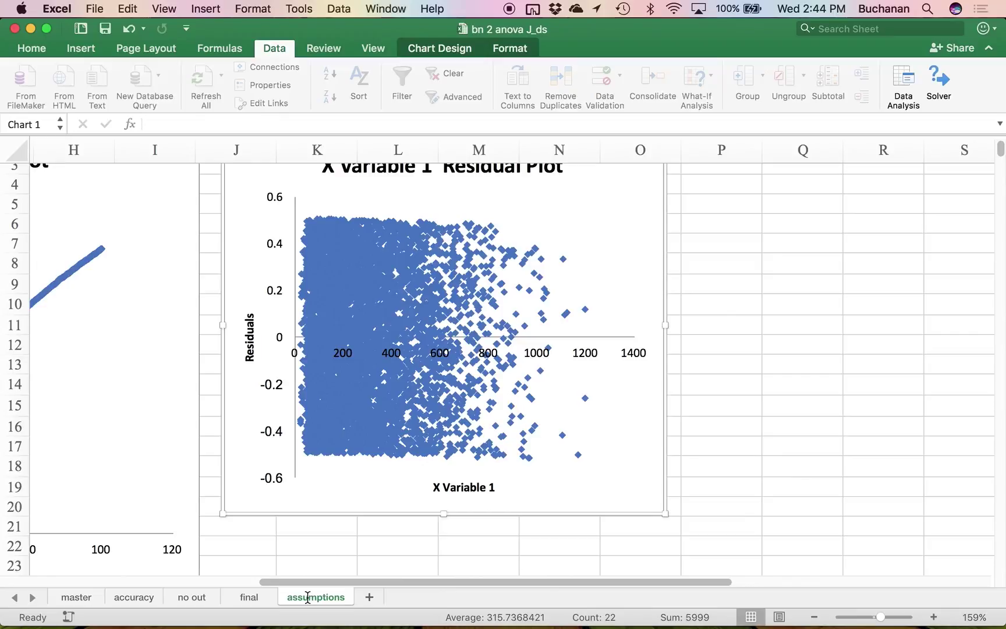
pyautogui.press('super+w')
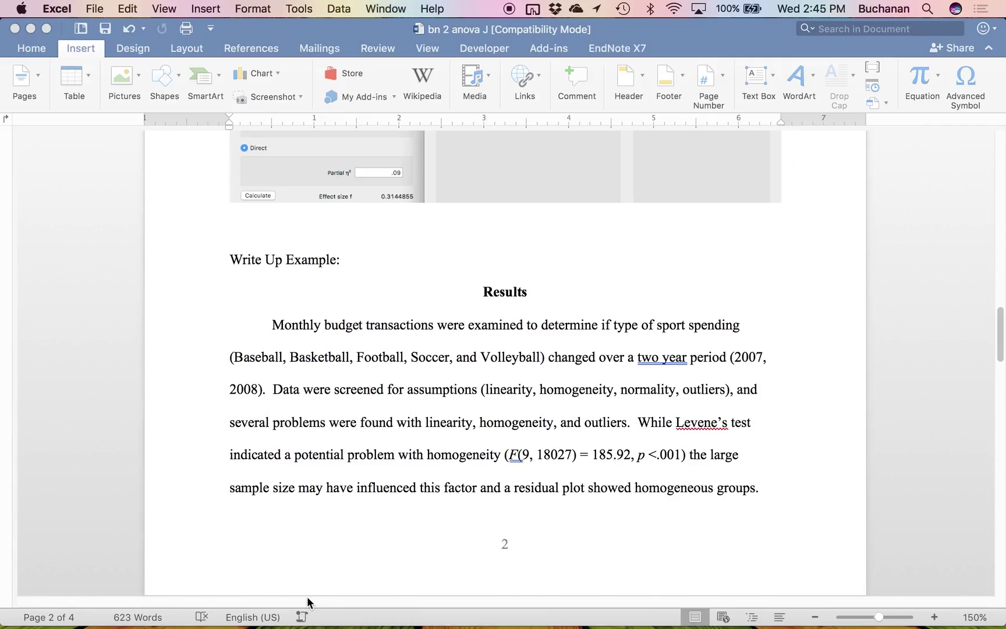
# Launch JASP and enlarge its window to fill the whole screen.
pyautogui.hotkey('ctrl', 'Up')
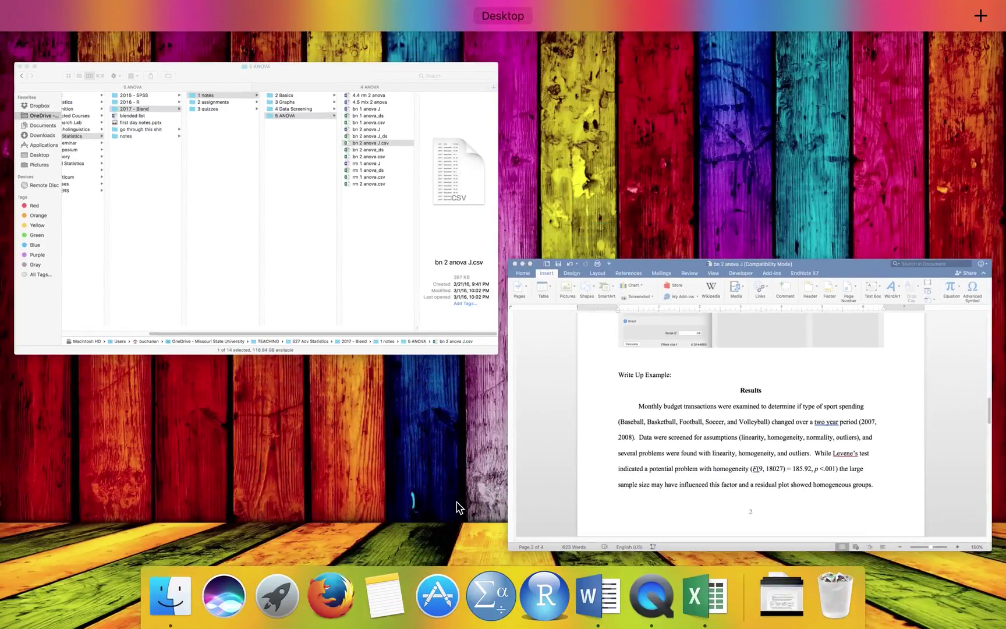
pyautogui.click(792, 359)
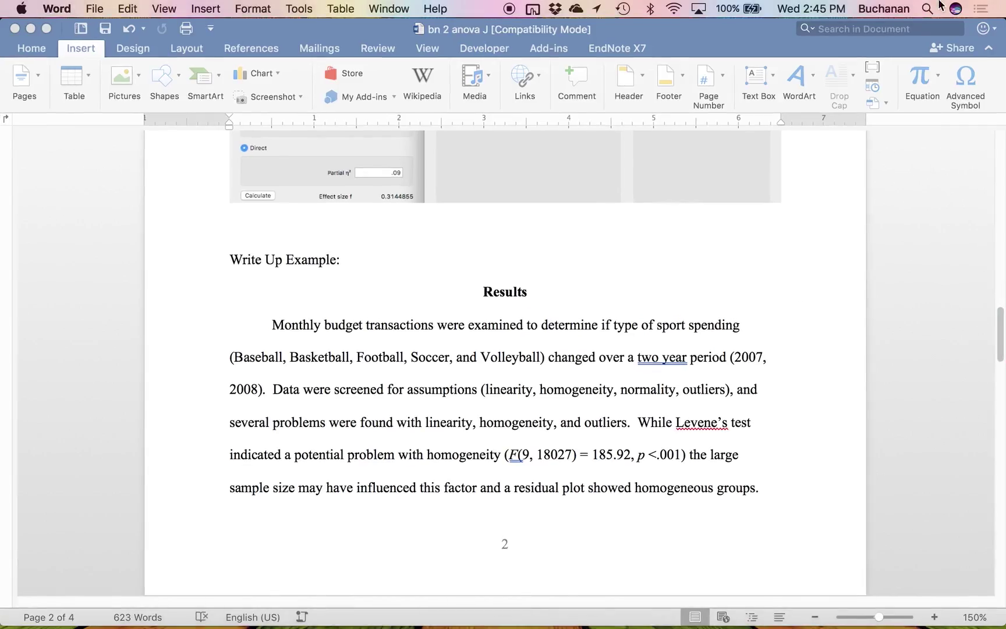
pyautogui.click(928, 8)
pyautogui.write('jasp')
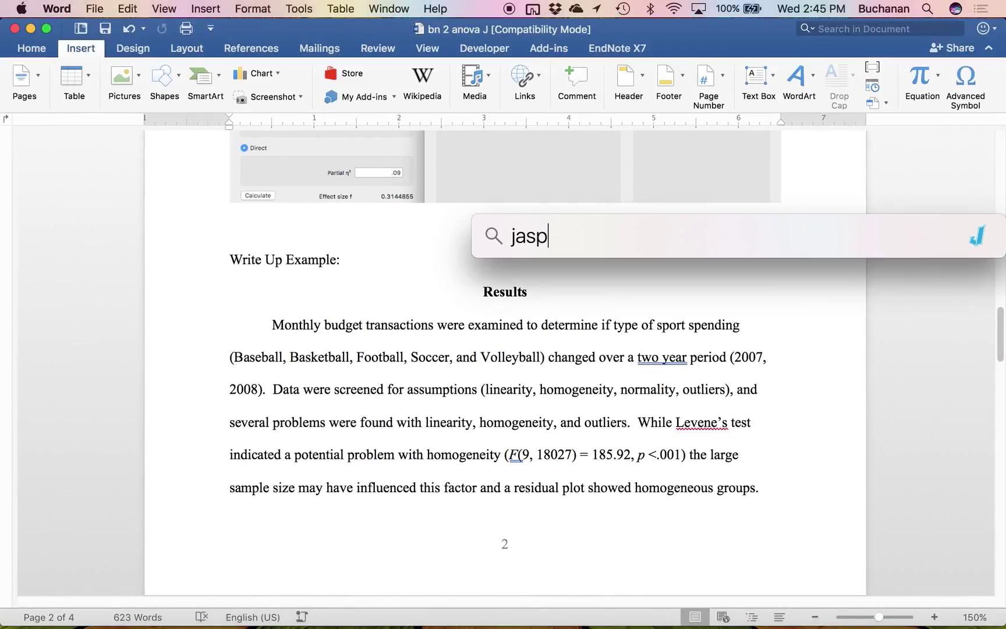
pyautogui.press('Return')
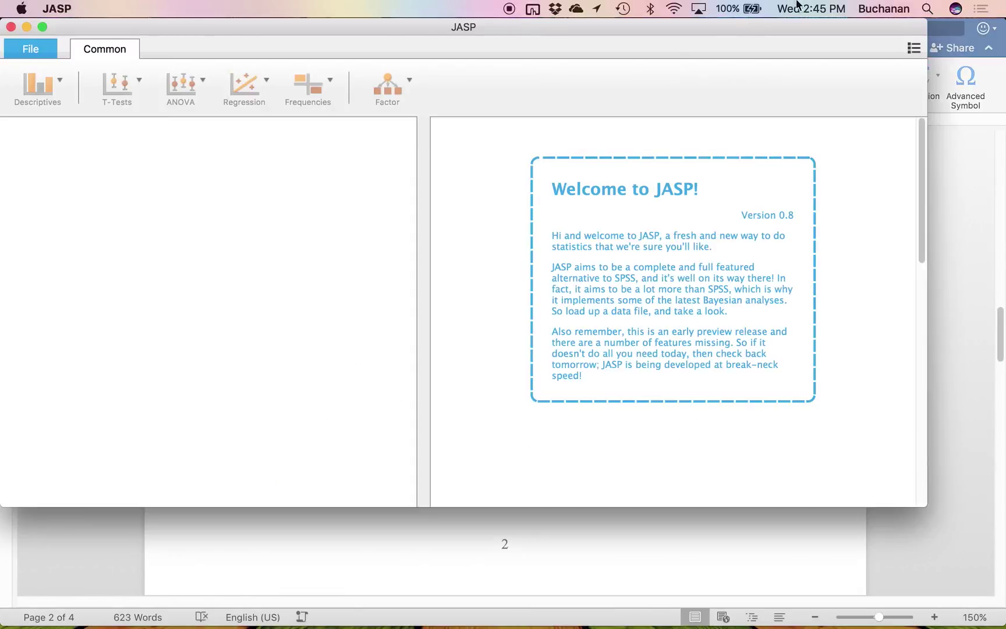
pyautogui.moveTo(647, 27); pyautogui.dragTo(660, 5)
pyautogui.doubleClick(523, 27)
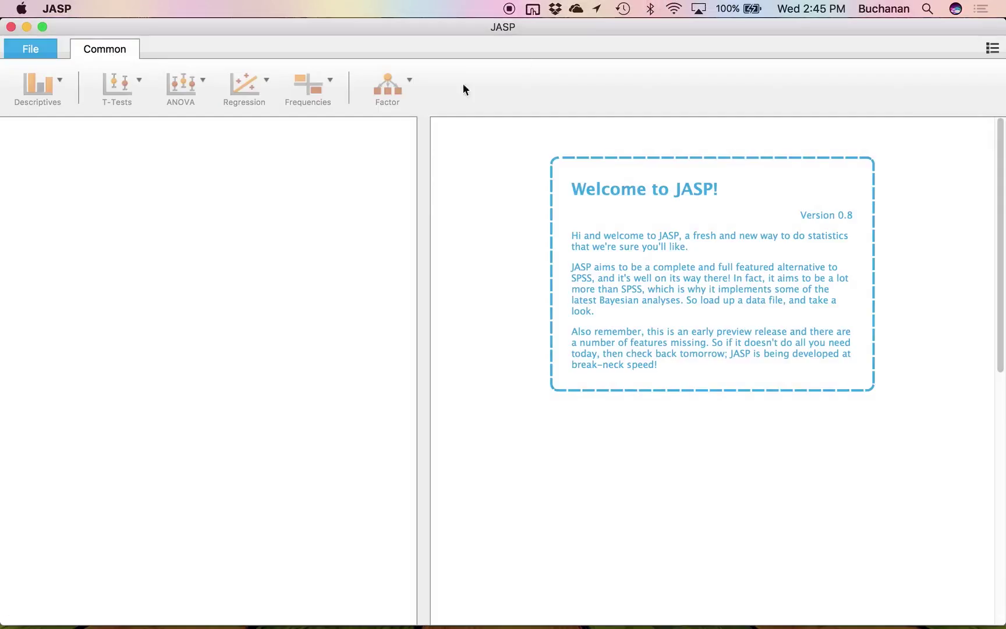
# Open the data file bn 2 anova J.csv from the 5 ANOVA folder on the computer.
pyautogui.click(21, 53)
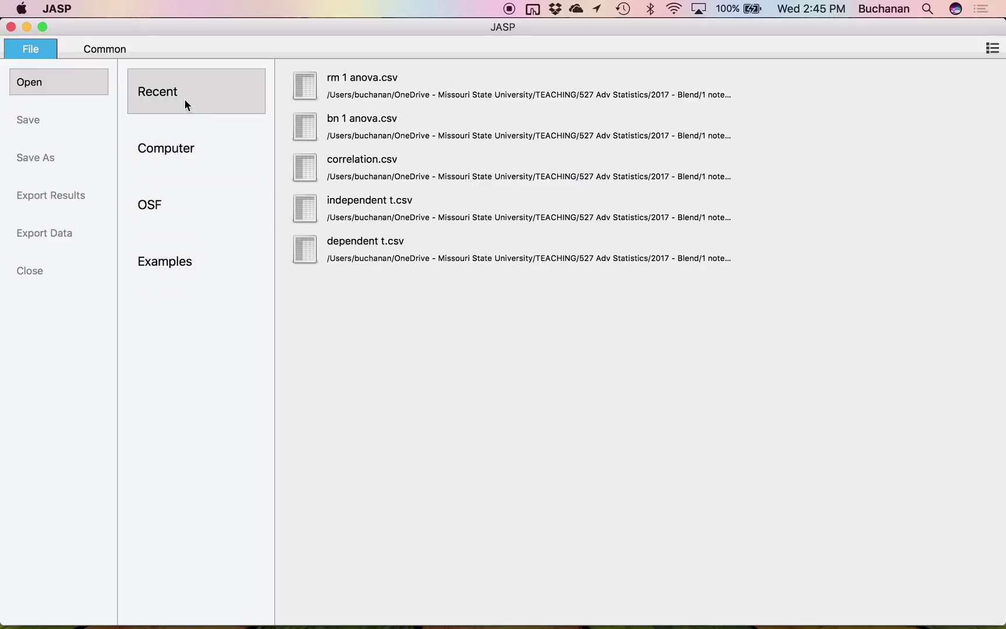
pyautogui.click(195, 154)
pyautogui.click(329, 349)
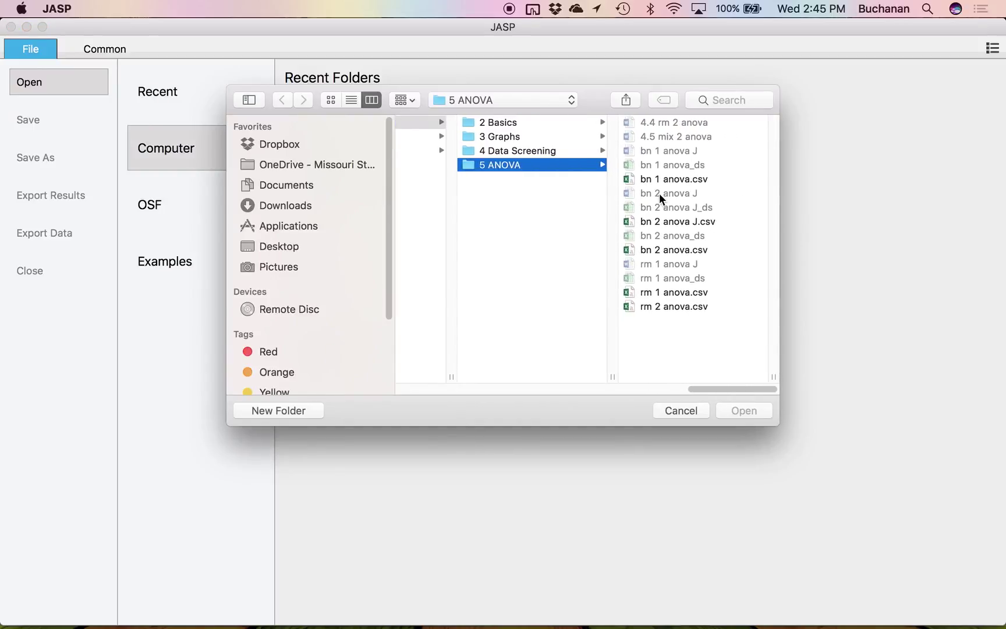
pyautogui.click(678, 223)
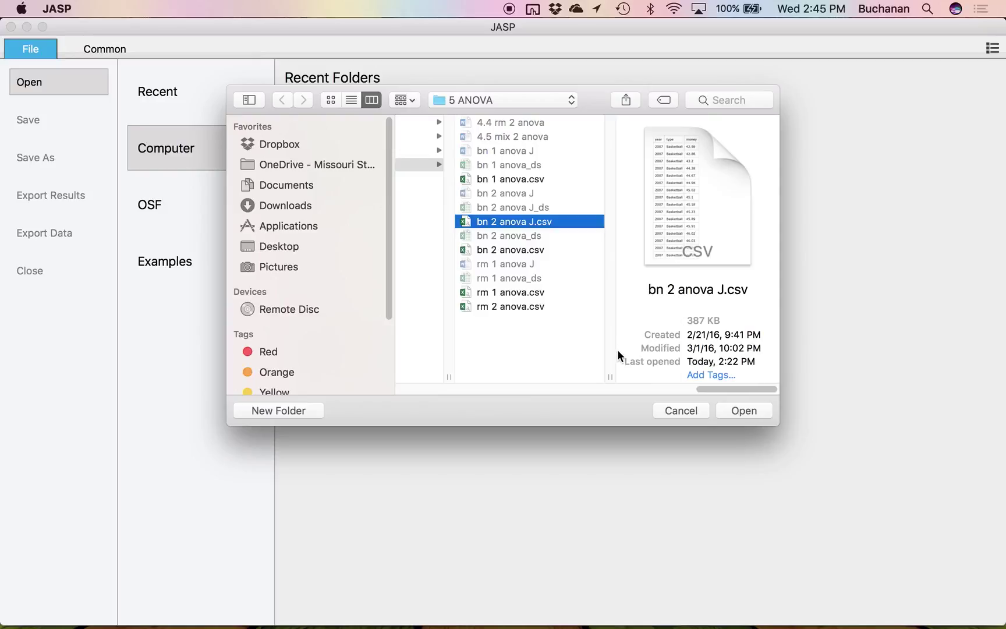
pyautogui.press('Return')
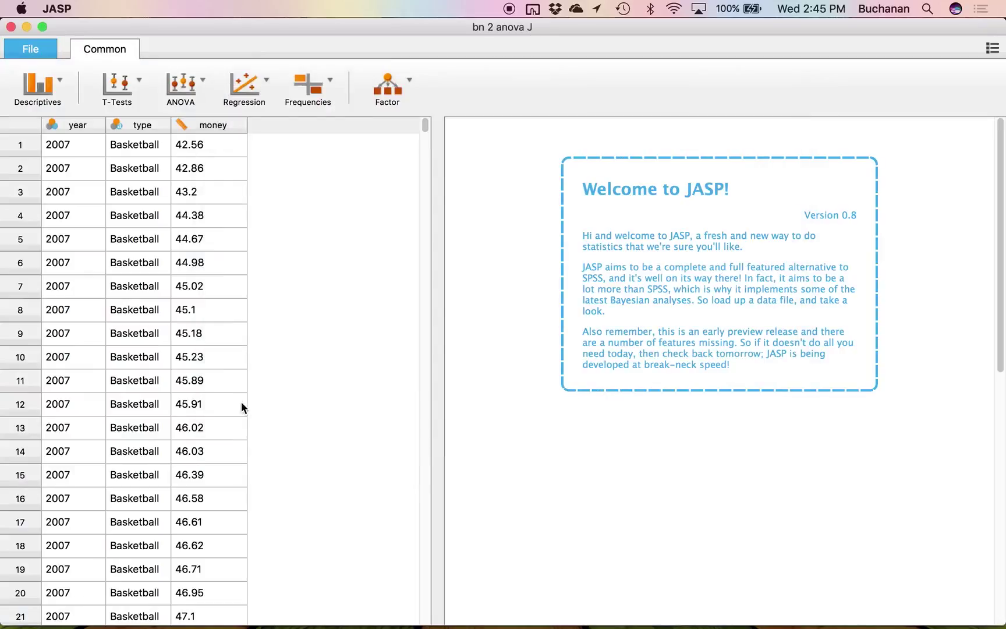
# Set up a classical ANOVA with money as the dependent variable and year and type as fixed factors.
pyautogui.scroll(-10, 241, 401)
pyautogui.scroll(10, 241, 401)
pyautogui.click(195, 78)
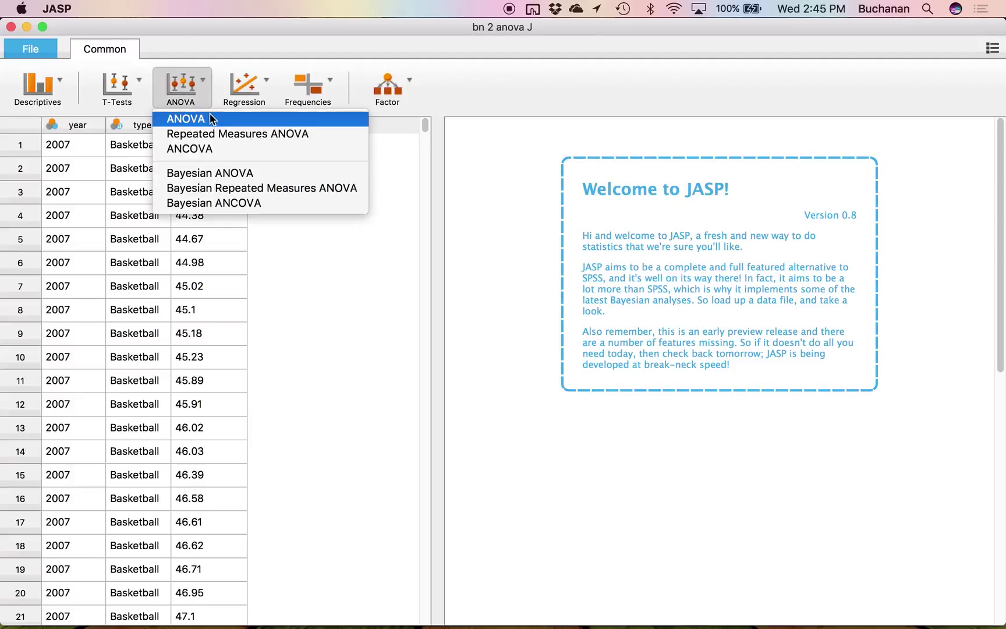
pyautogui.click(186, 118)
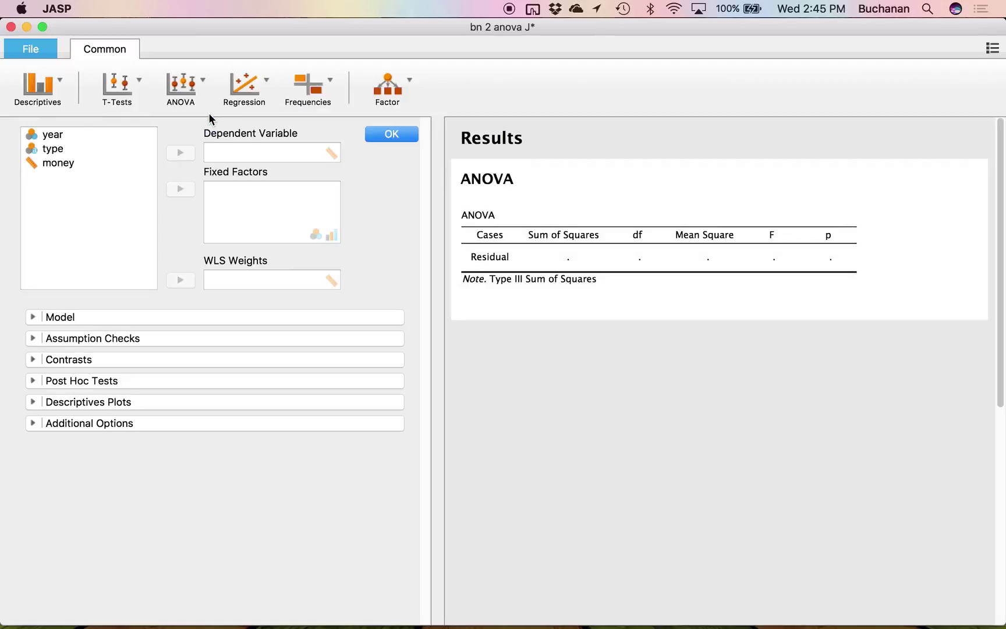
pyautogui.click(62, 168)
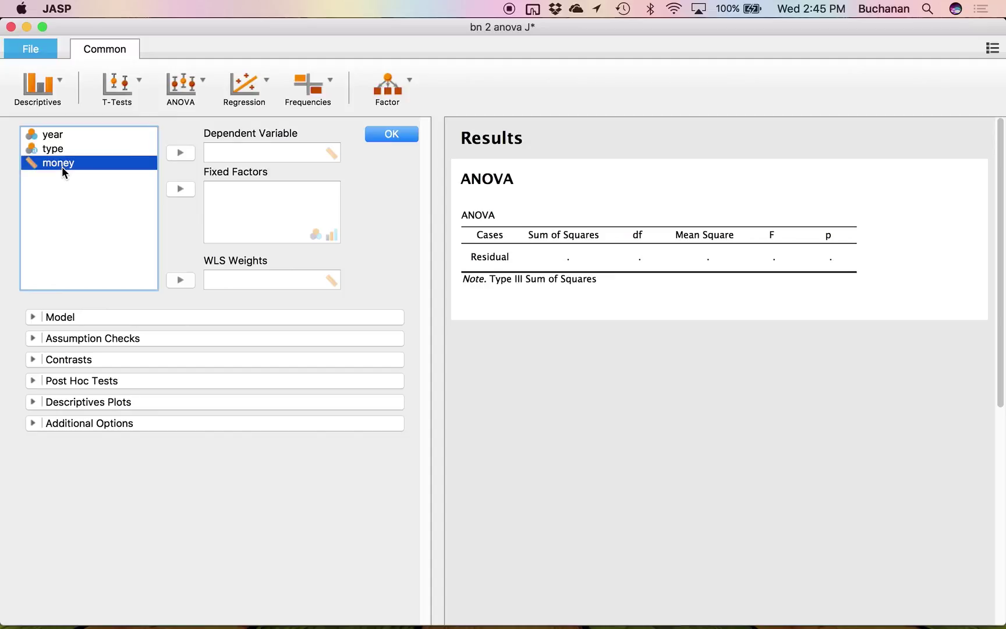
pyautogui.click(181, 154)
pyautogui.click(90, 134)
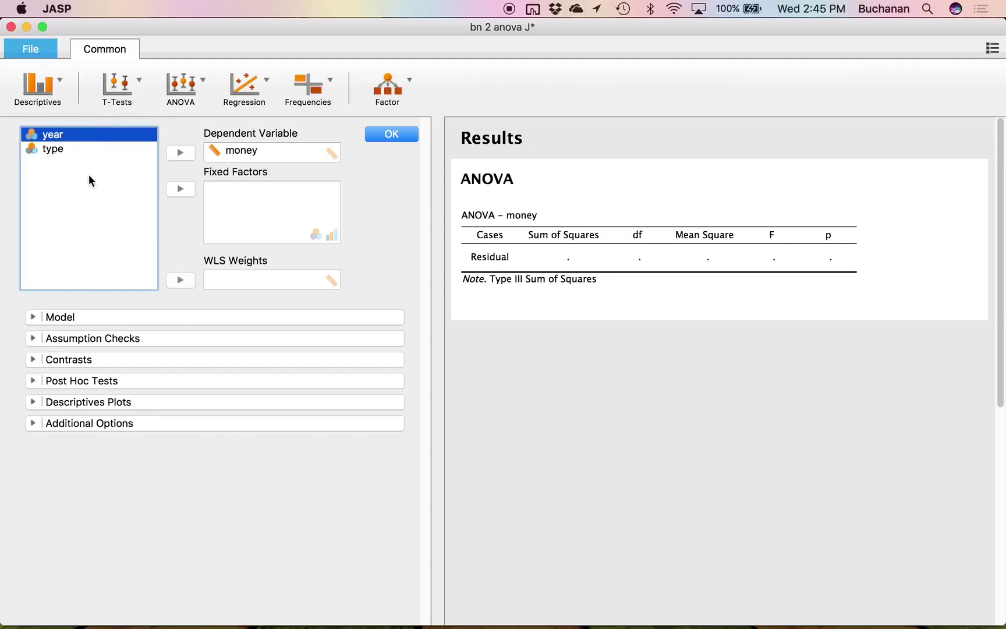
pyautogui.keyDown('shift'); pyautogui.click(78, 149); pyautogui.keyUp('shift')
pyautogui.click(184, 189)
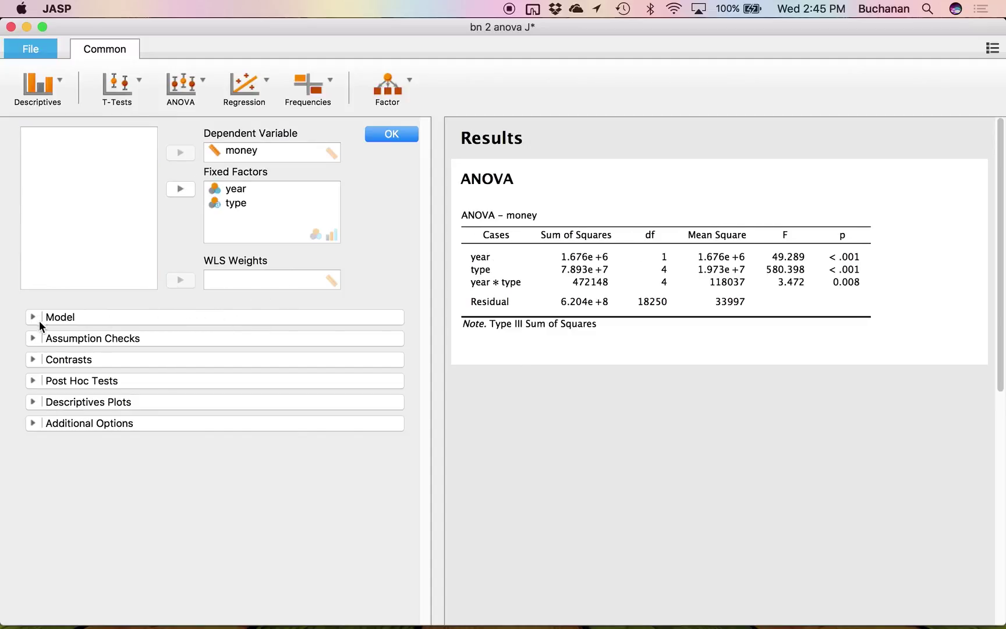
# Turn on the homogeneity tests for the ANOVA and check its model terms and sum-of-squares type.
pyautogui.click(33, 424)
pyautogui.click(33, 424)
pyautogui.click(32, 339)
pyautogui.click(42, 364)
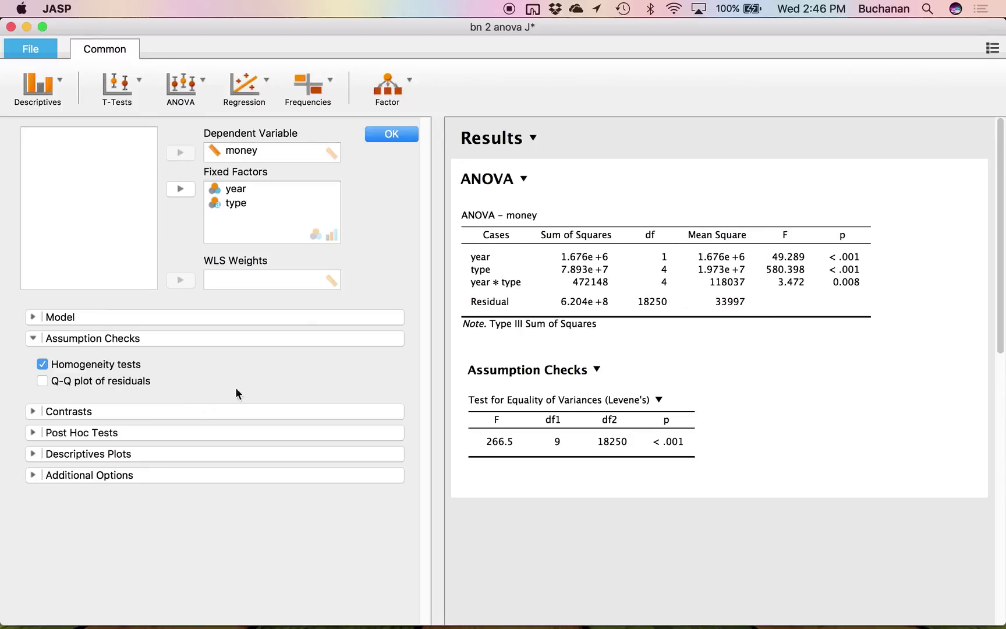
pyautogui.click(33, 316)
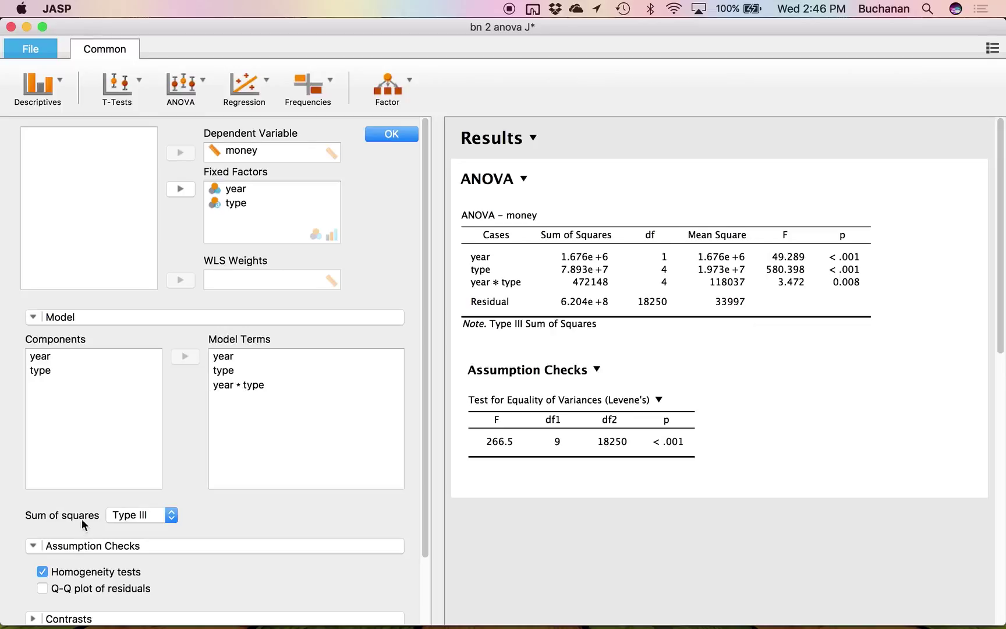
pyautogui.click(34, 317)
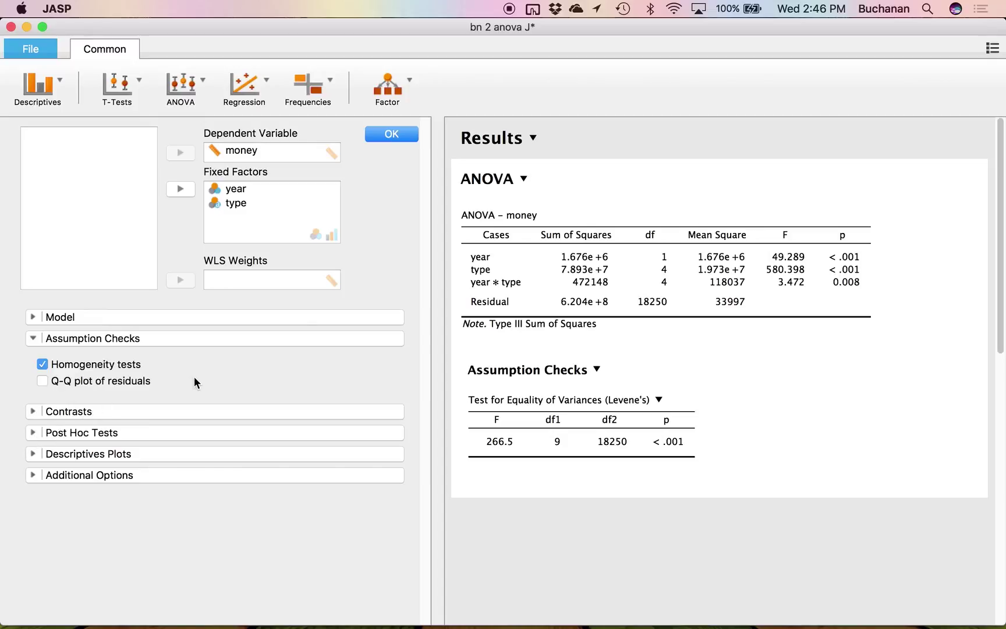
# Add estimates of effect size (η²) and descriptive statistics to the ANOVA output.
pyautogui.click(32, 454)
pyautogui.click(33, 454)
pyautogui.click(29, 478)
pyautogui.scroll(-5, 101, 440)
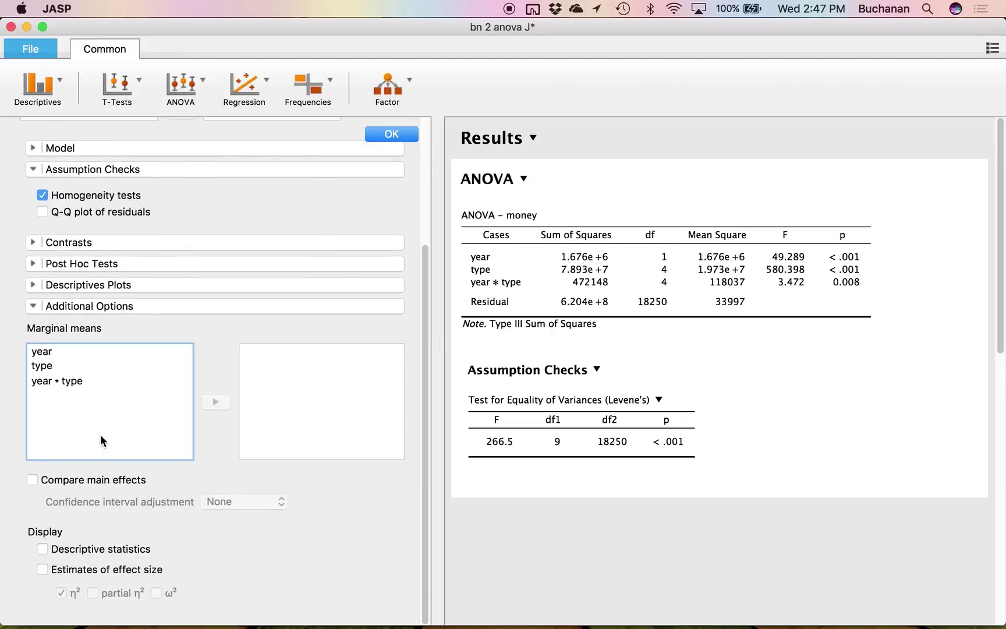
pyautogui.click(41, 571)
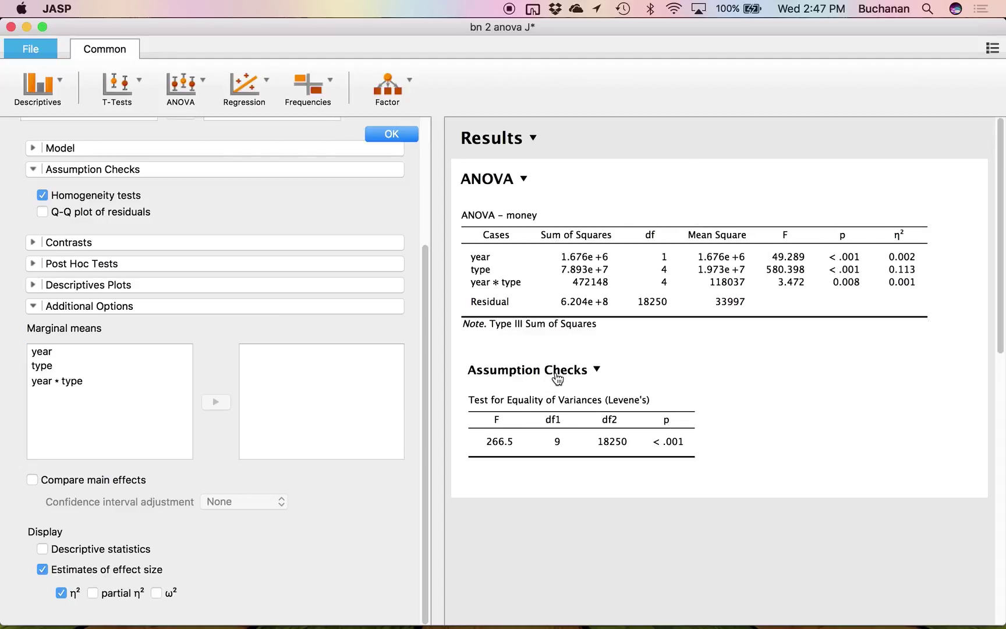
pyautogui.click(43, 549)
pyautogui.scroll(-5, 636, 382)
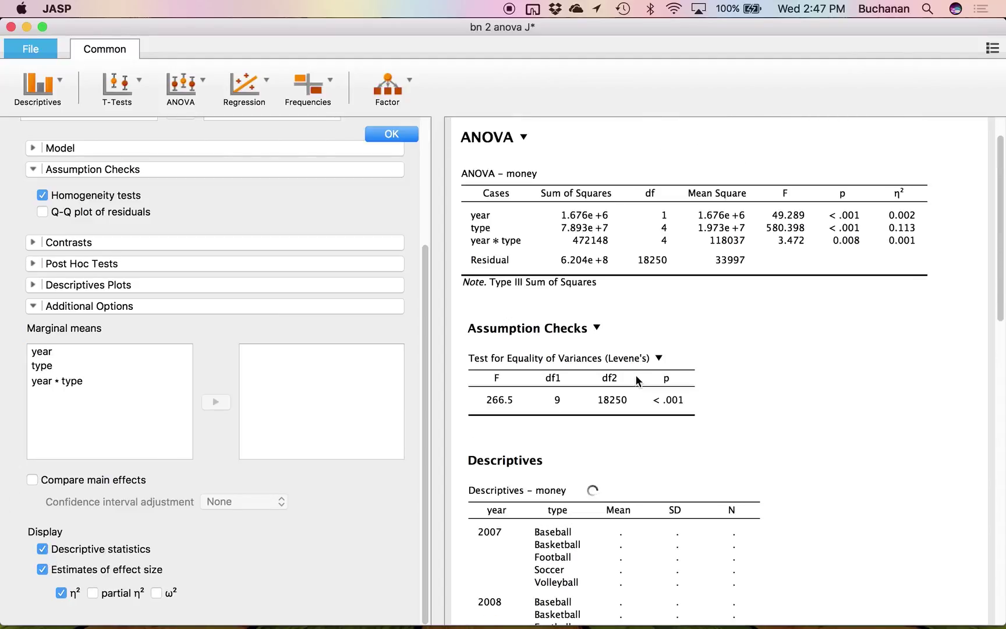
pyautogui.scroll(-1, 644, 375)
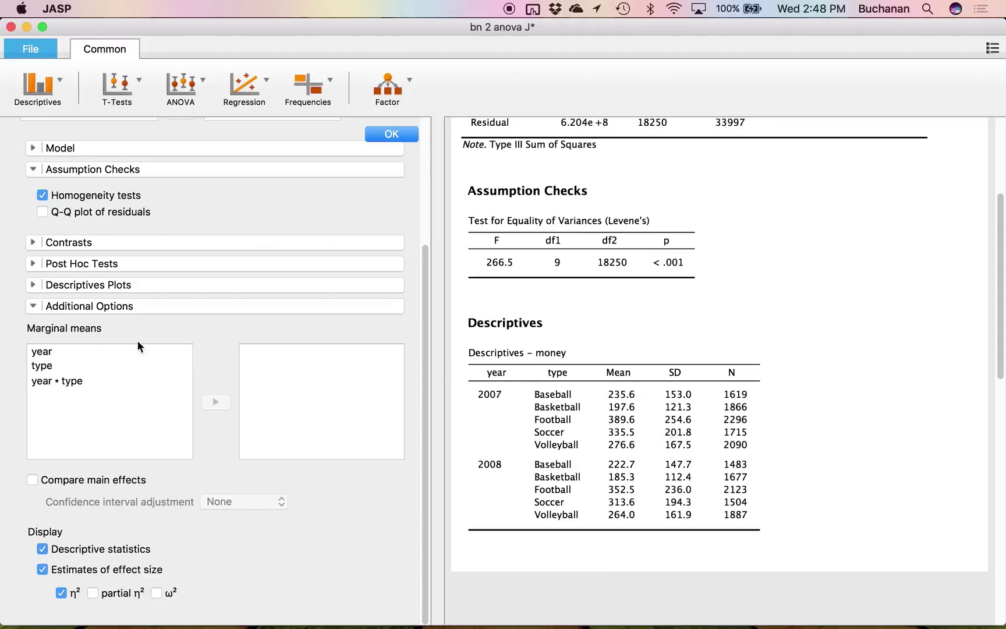
# Add marginal means for year, type and the year * type interaction to the output.
pyautogui.click(74, 350)
pyautogui.click(216, 402)
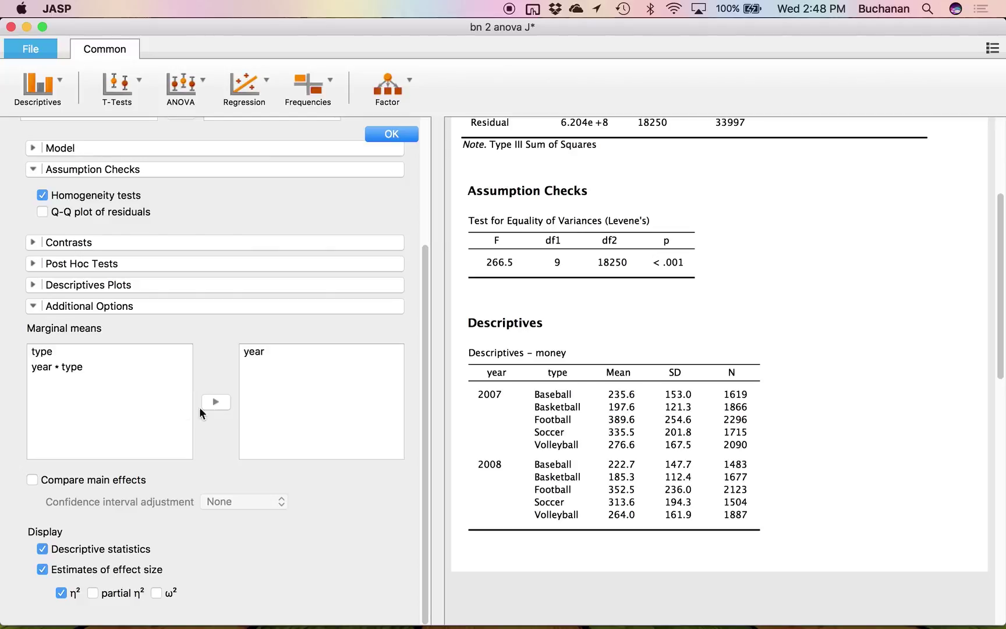
pyautogui.click(74, 351)
pyautogui.click(206, 401)
pyautogui.click(93, 351)
pyautogui.click(215, 402)
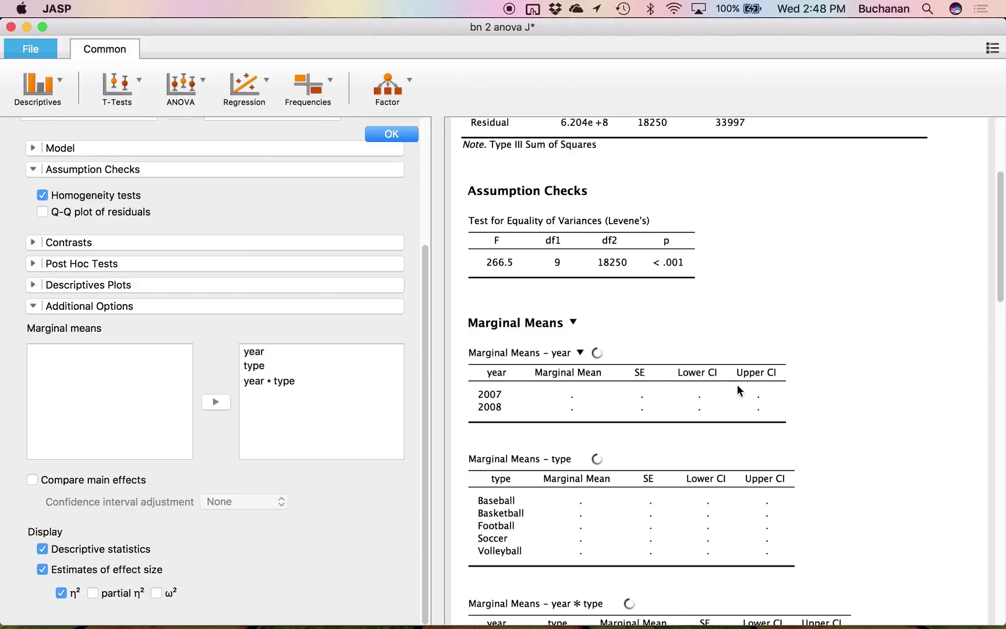
# Compare the marginal means tables with the descriptives table, and return to the main ANOVA results.
pyautogui.scroll(-5, 848, 343)
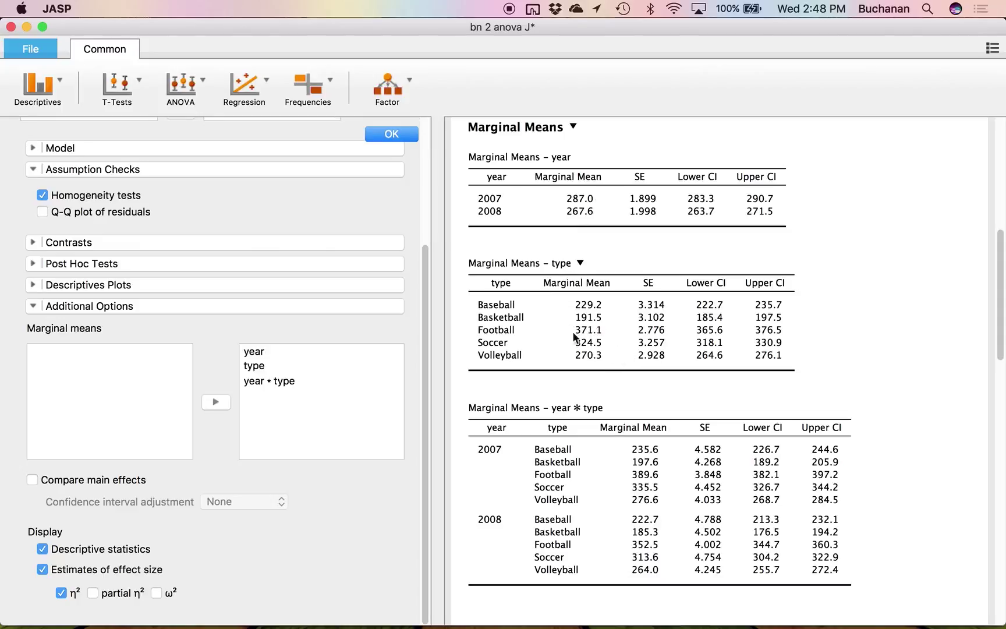
pyautogui.scroll(-6, 875, 406)
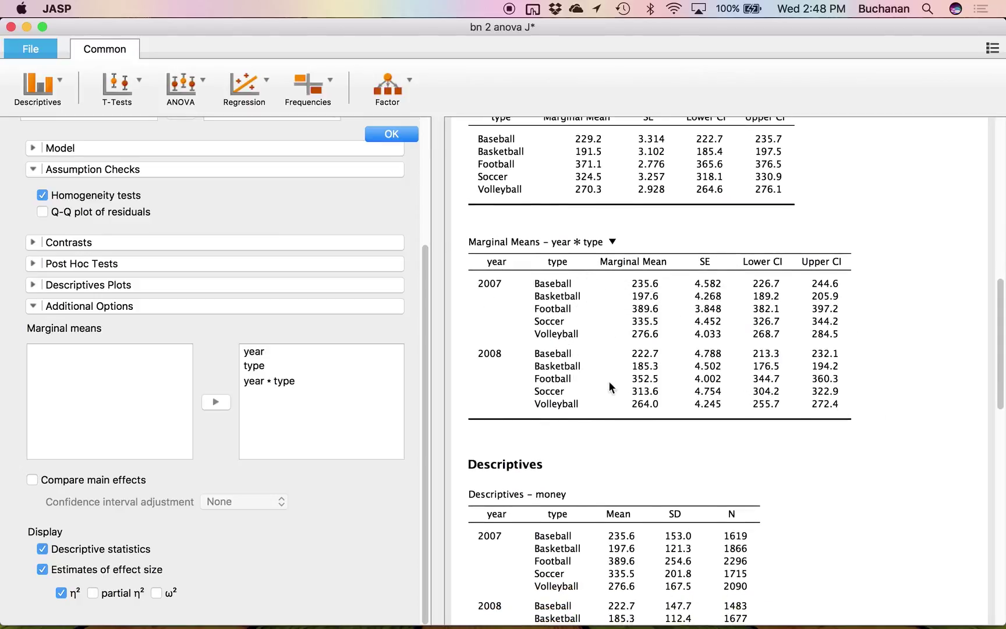
pyautogui.scroll(-6, 620, 339)
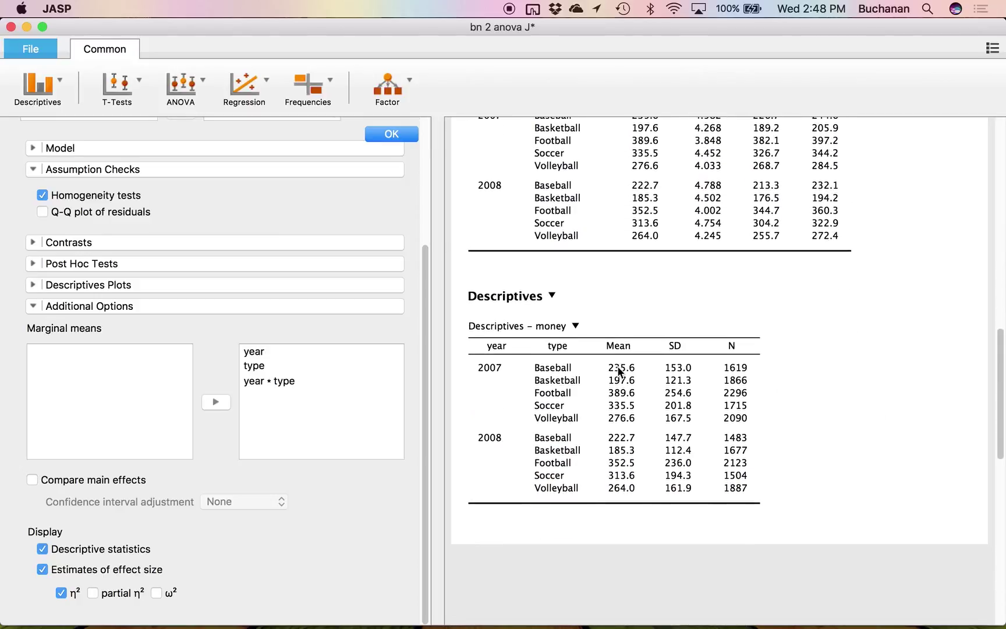
pyautogui.scroll(7, 652, 236)
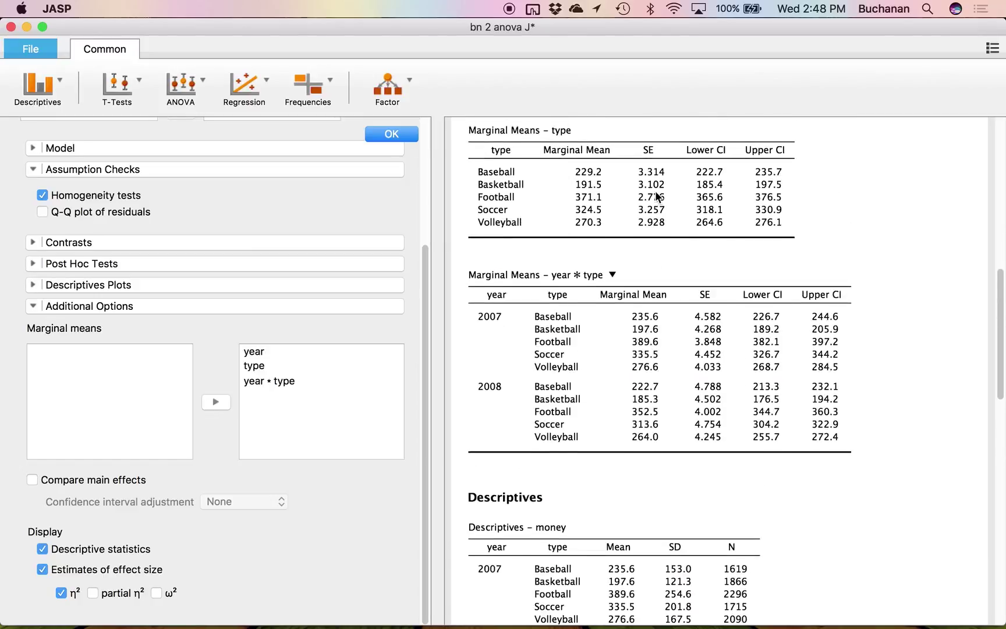
pyautogui.scroll(-9, 705, 290)
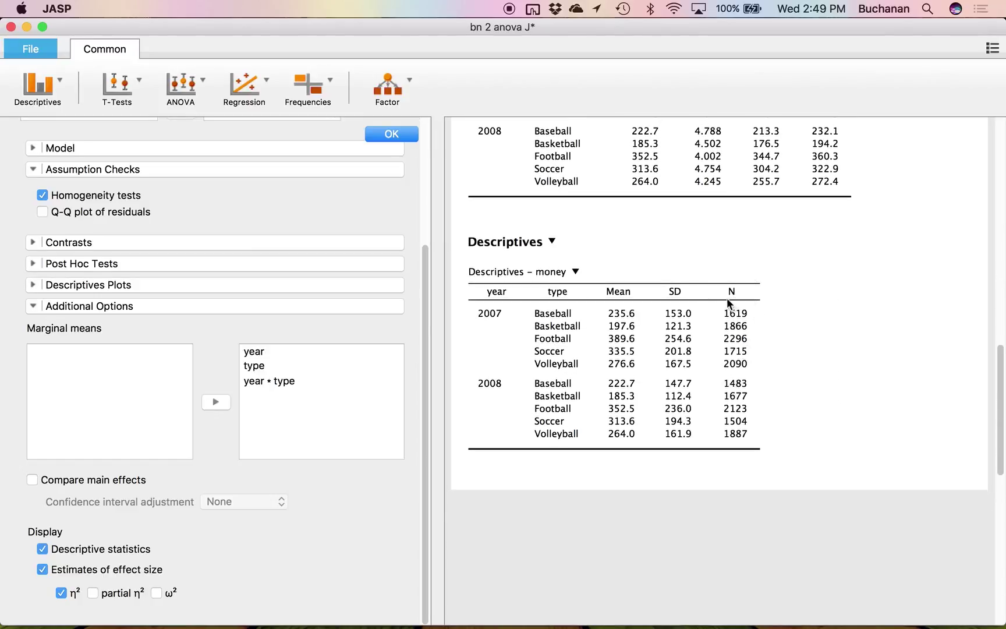
pyautogui.scroll(18, 763, 379)
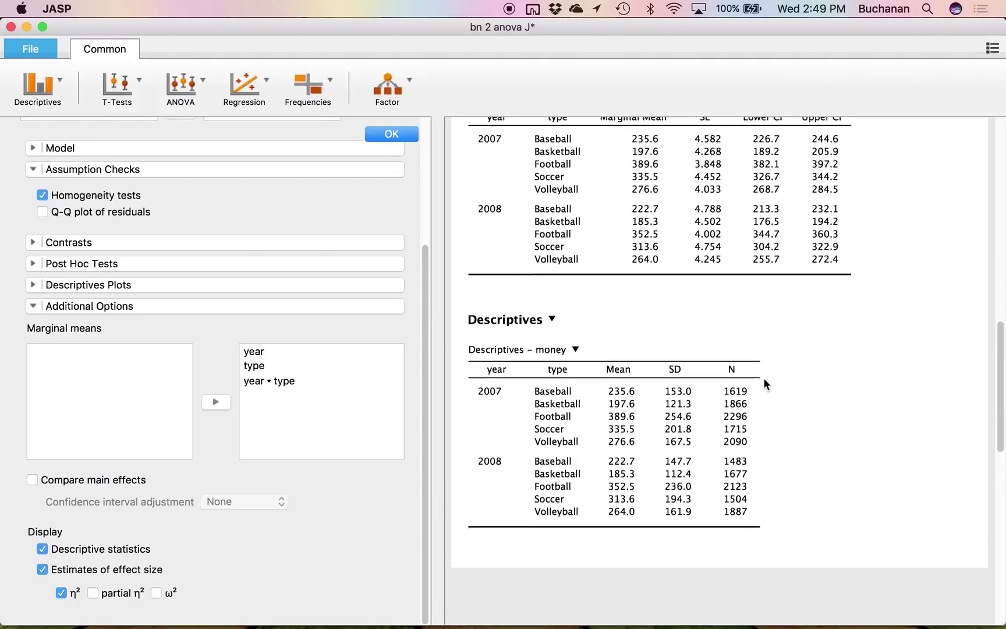
pyautogui.scroll(5, 763, 378)
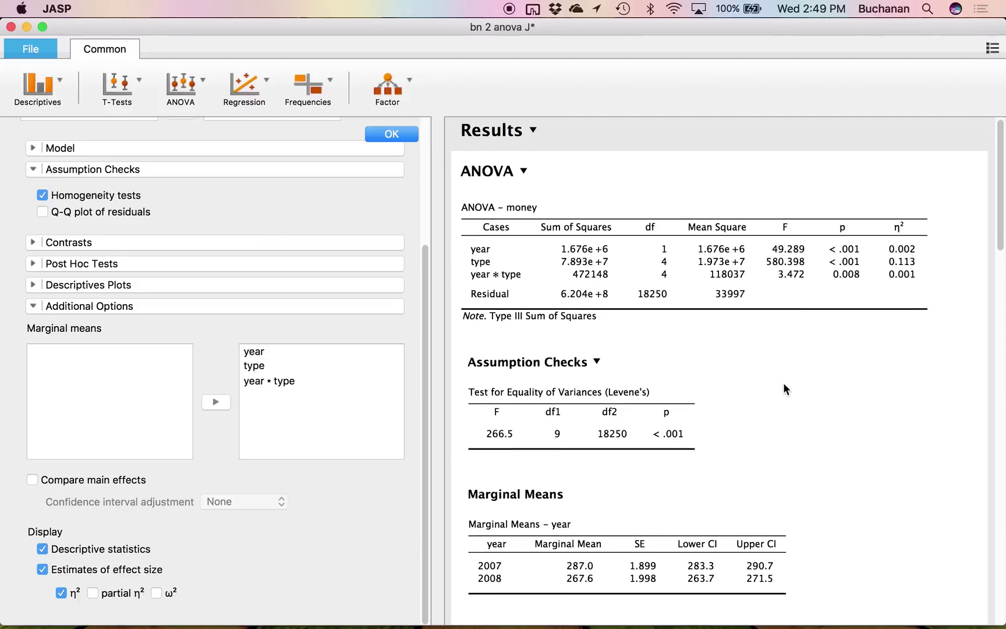
# Add Tukey-corrected post hoc comparisons for type to the ANOVA output.
pyautogui.scroll(-4, 784, 388)
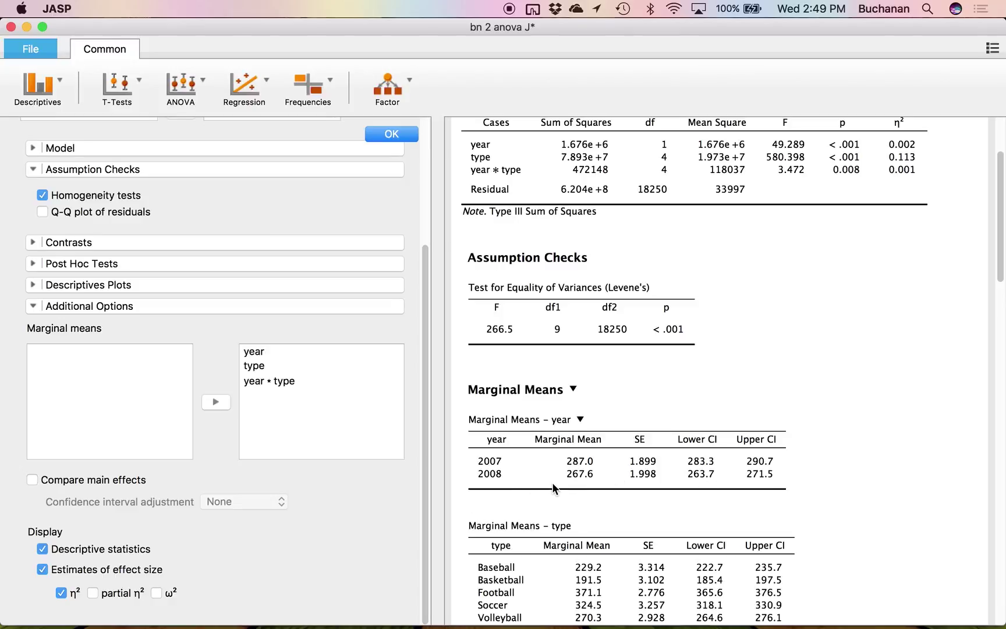
pyautogui.scroll(3, 763, 366)
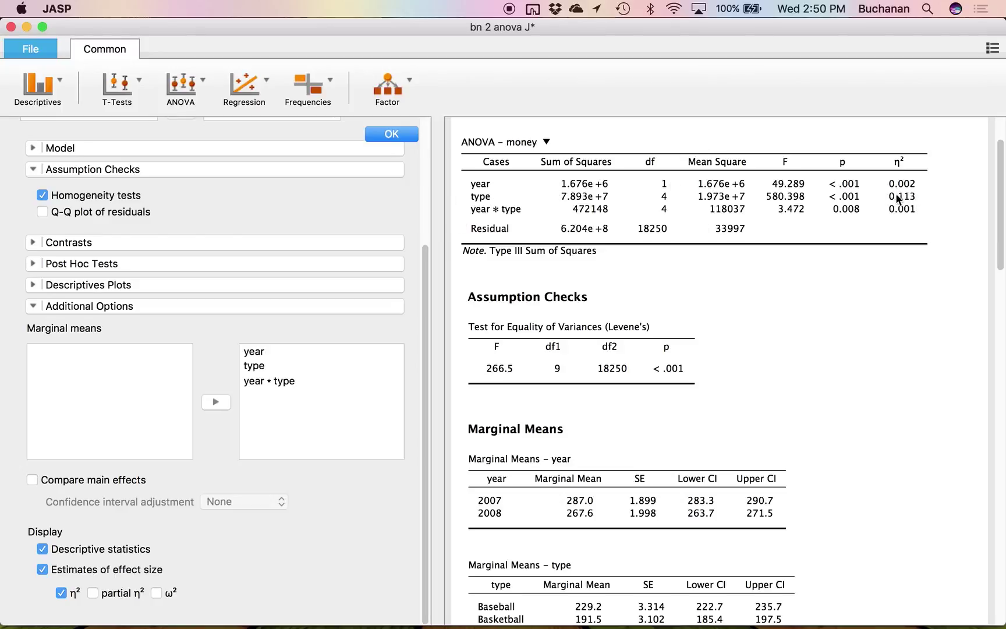
pyautogui.scroll(-1, 674, 308)
pyautogui.scroll(-7, 673, 305)
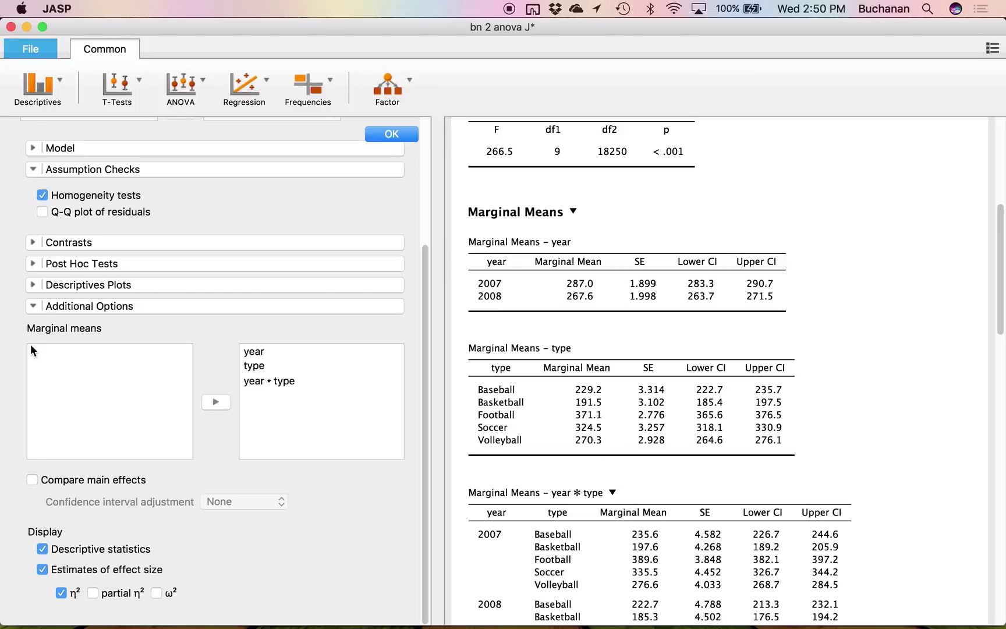
pyautogui.click(33, 264)
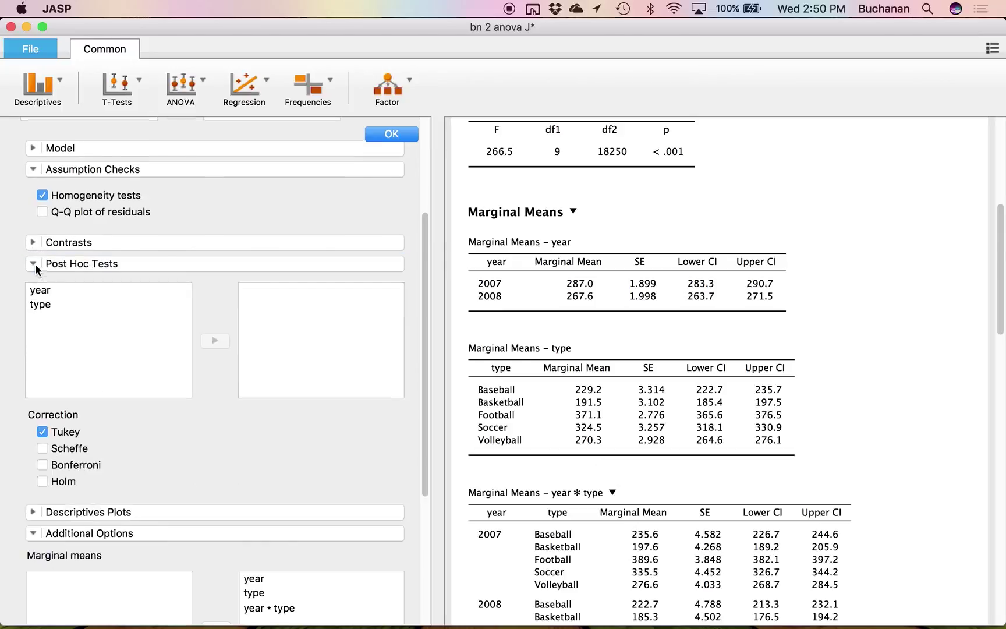
pyautogui.click(40, 304)
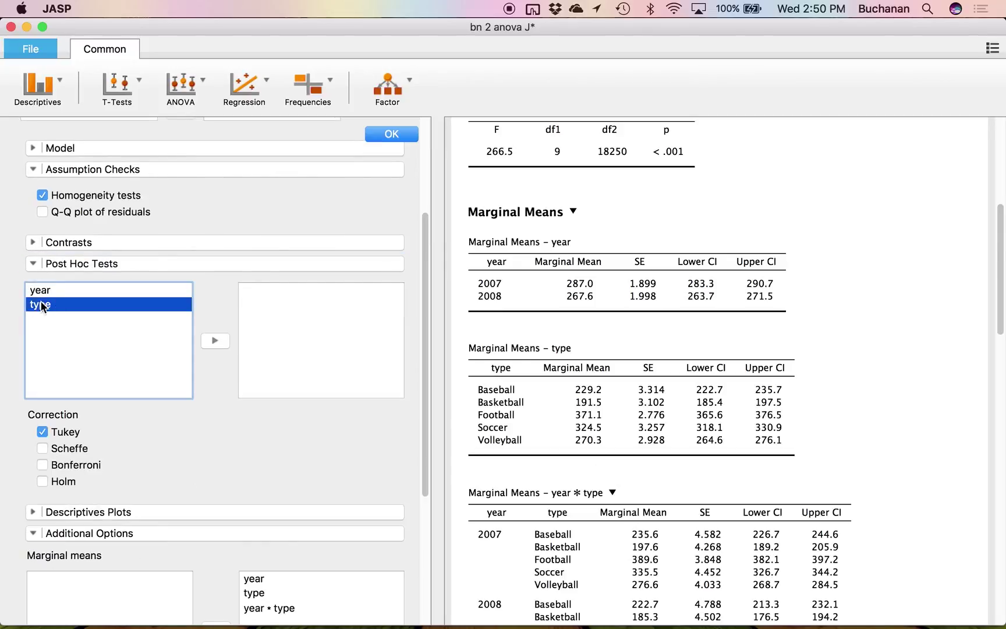
pyautogui.click(214, 341)
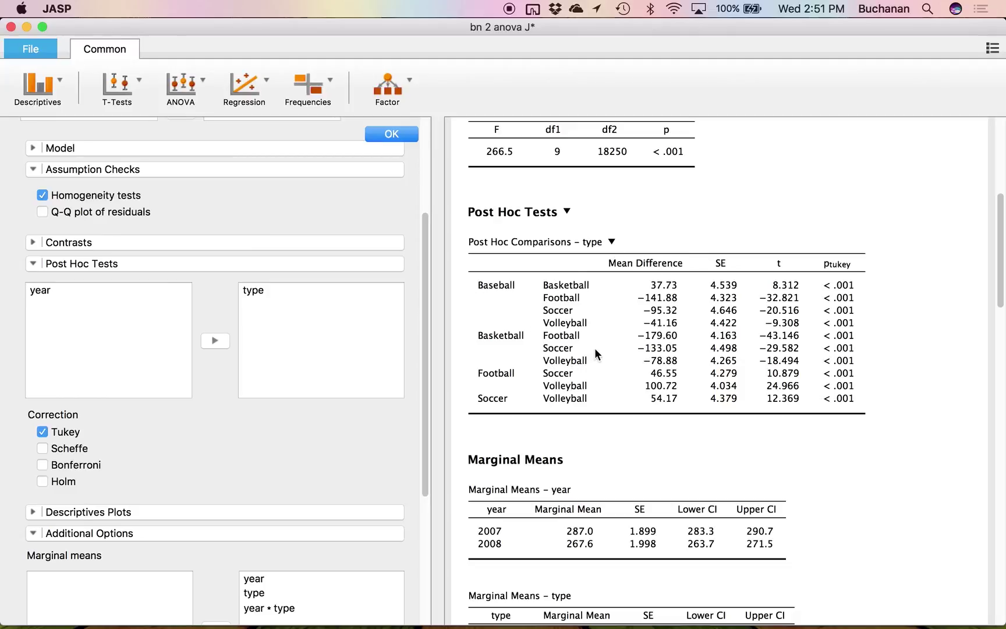
# Examine the Tukey post hoc comparisons for type alongside the main ANOVA table and its effect sizes.
pyautogui.scroll(1, 522, 356)
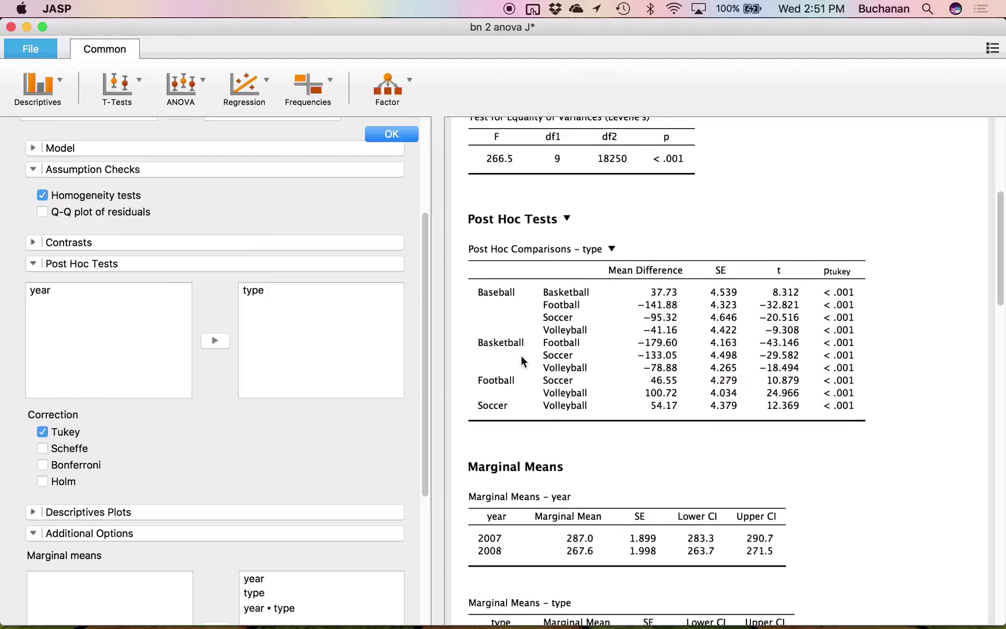
pyautogui.scroll(3, 521, 355)
pyautogui.scroll(-2, 521, 354)
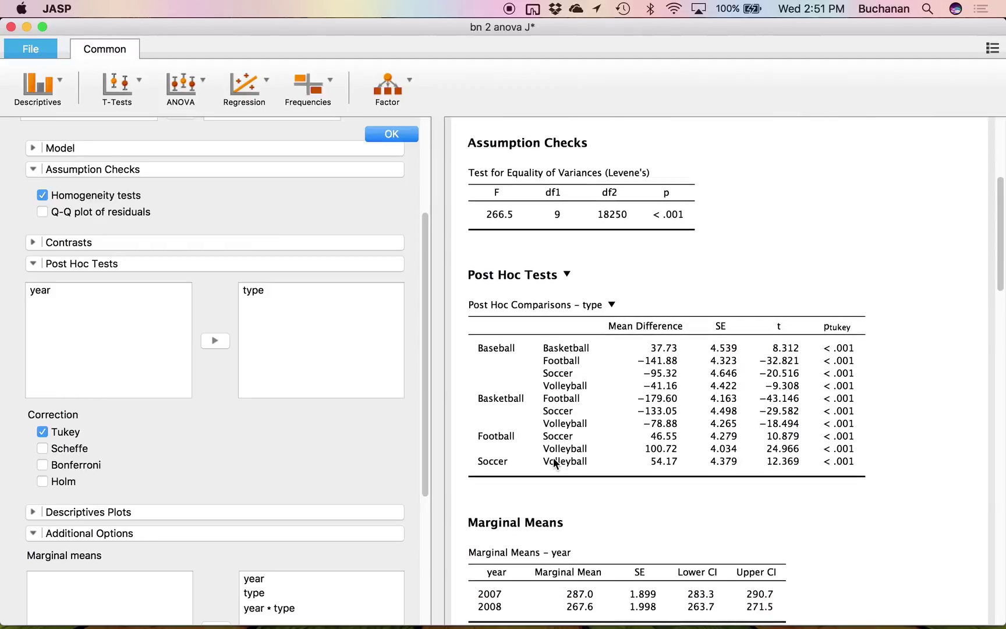
pyautogui.scroll(2, 687, 435)
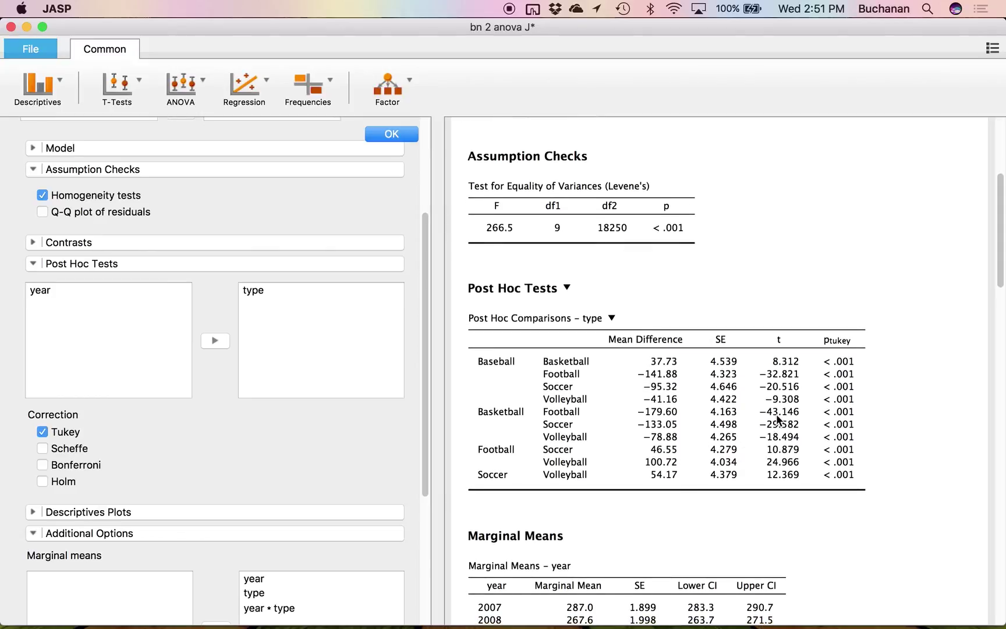
pyautogui.scroll(3, 778, 418)
pyautogui.scroll(-3, 777, 417)
pyautogui.scroll(-1, 780, 417)
pyautogui.scroll(8, 867, 478)
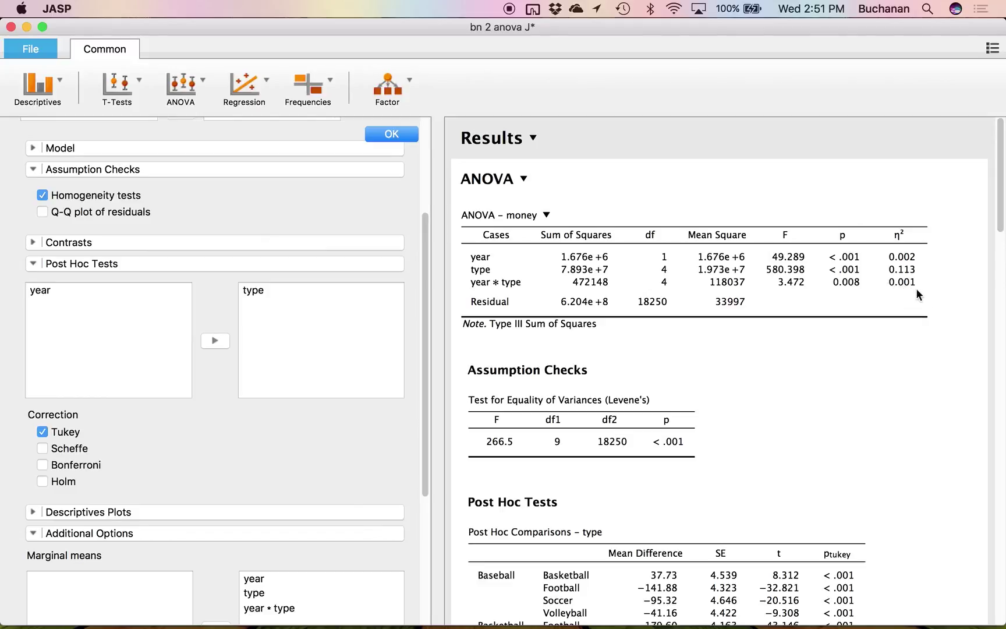
pyautogui.scroll(-3, 848, 415)
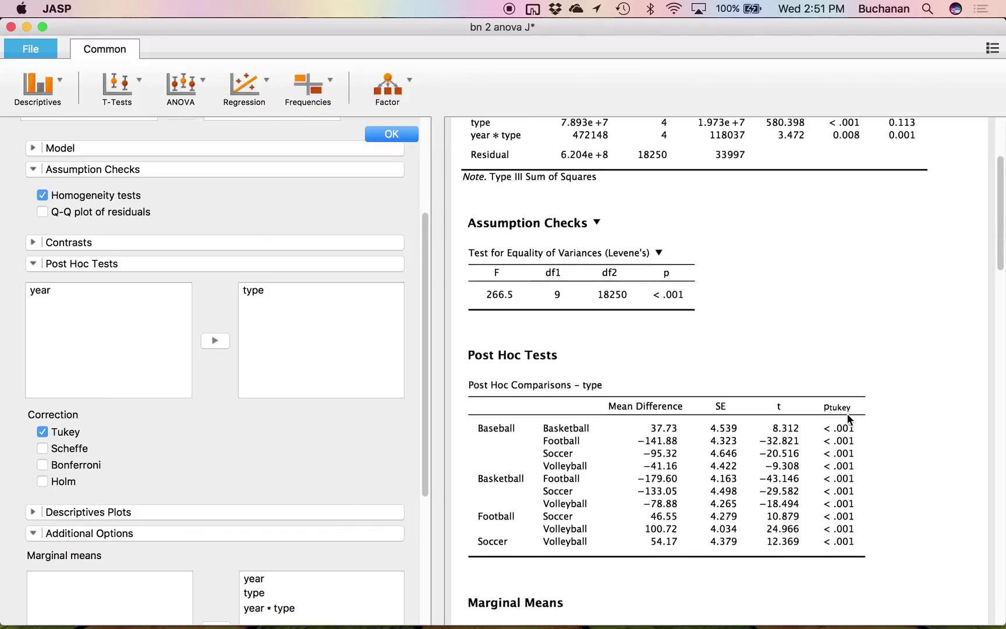
pyautogui.scroll(-3, 848, 415)
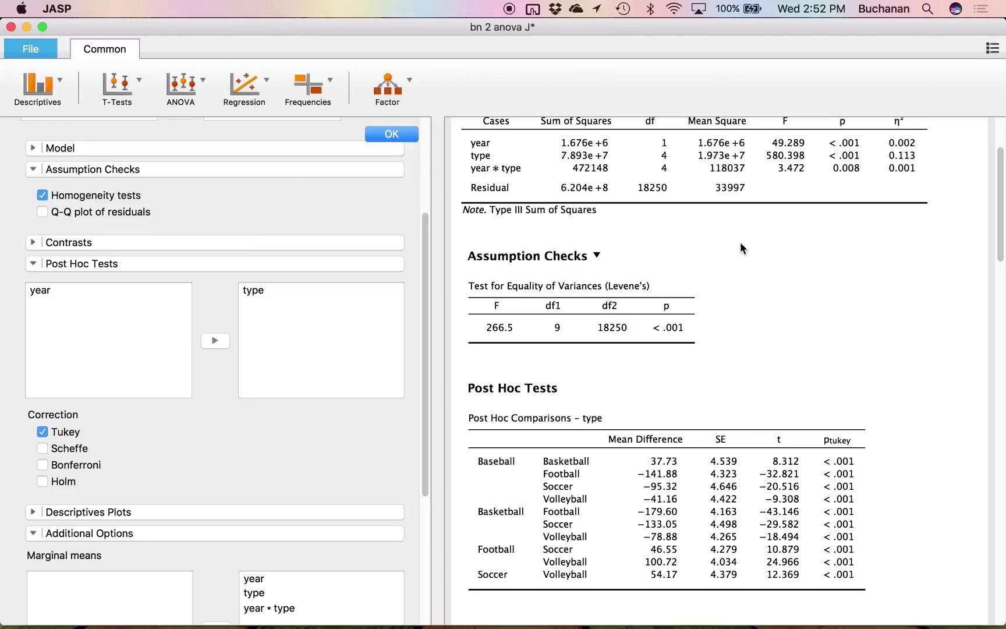
# Switch to the Word document and insert a table with six columns and three rows on the blank last page.
pyautogui.click(577, 609)
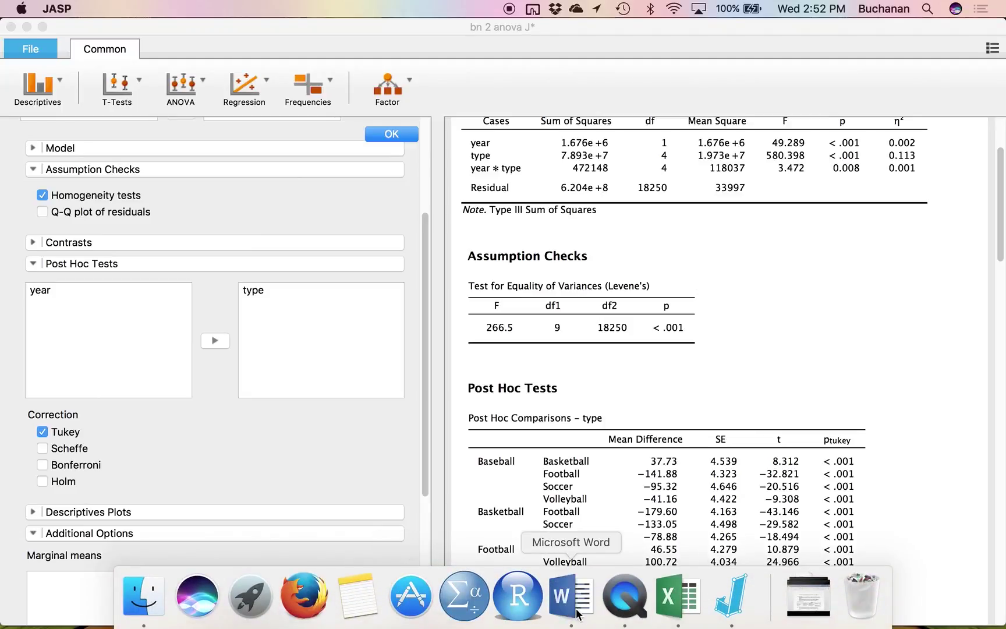
pyautogui.scroll(-15, 420, 456)
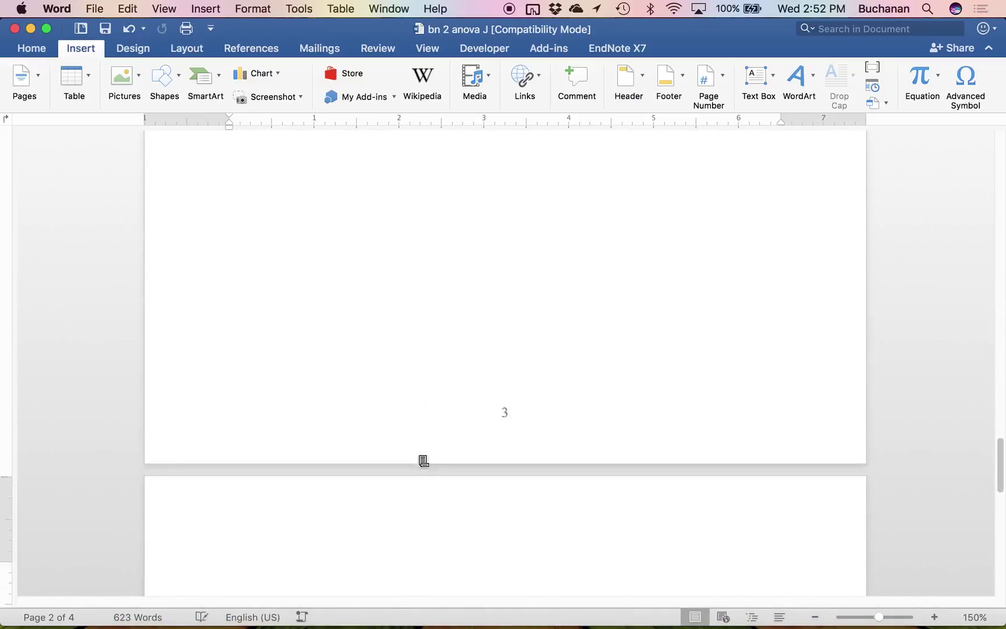
pyautogui.scroll(-5, 424, 461)
pyautogui.click(337, 320)
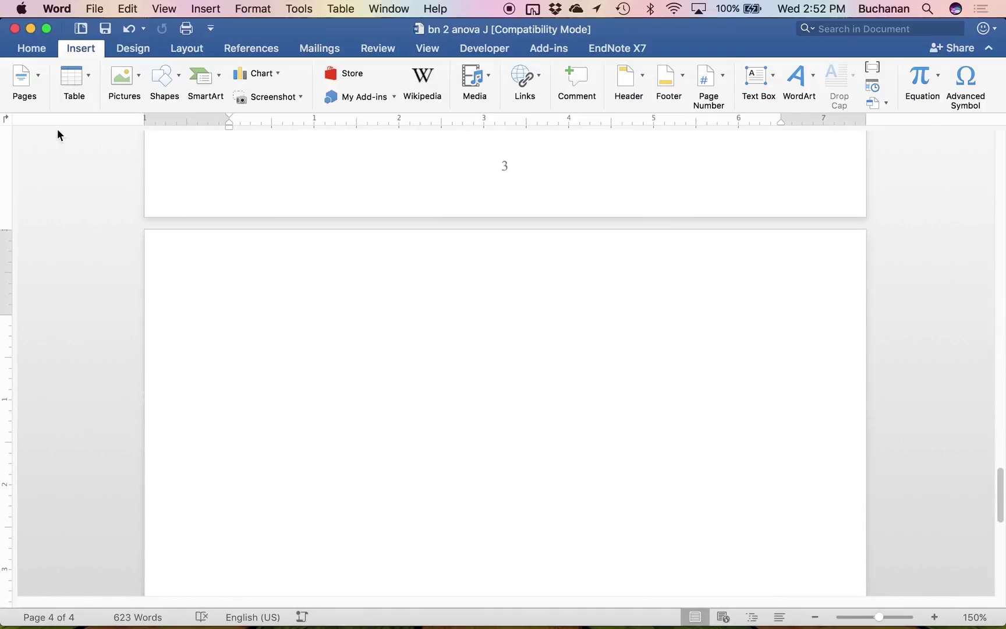
pyautogui.click(81, 77)
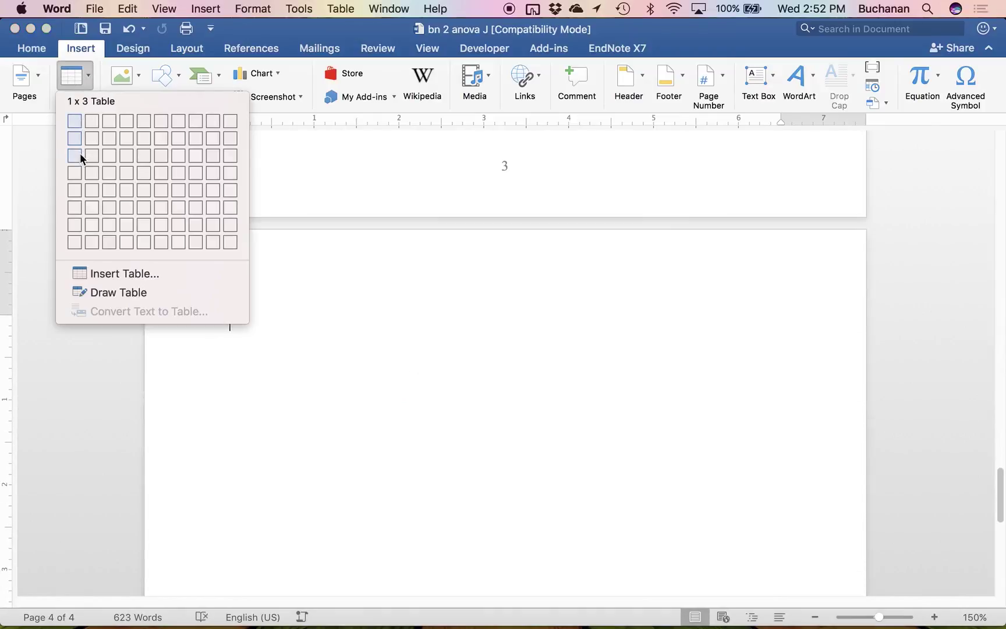
pyautogui.click(168, 153)
# Label the second and third rows in the table's first column 2007 and 2008.
pyautogui.click(289, 334)
pyautogui.write('2007')
pyautogui.press('Down')
pyautogui.write('2008')
# Fill the remaining header cells of the table with Basketball, Baseball, Football, Soccer and Volleyball.
pyautogui.click(378, 317)
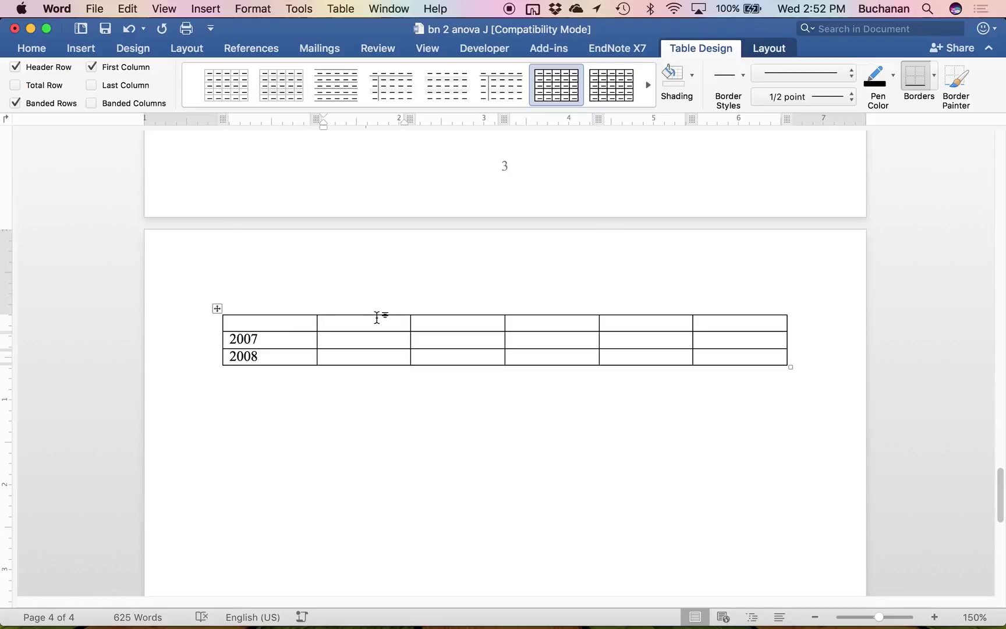
pyautogui.write('Basek')
pyautogui.press('BackSpace')
pyautogui.press('BackSpace')
pyautogui.write('ketball')
pyautogui.press('Tab')
pyautogui.write('Baseball')
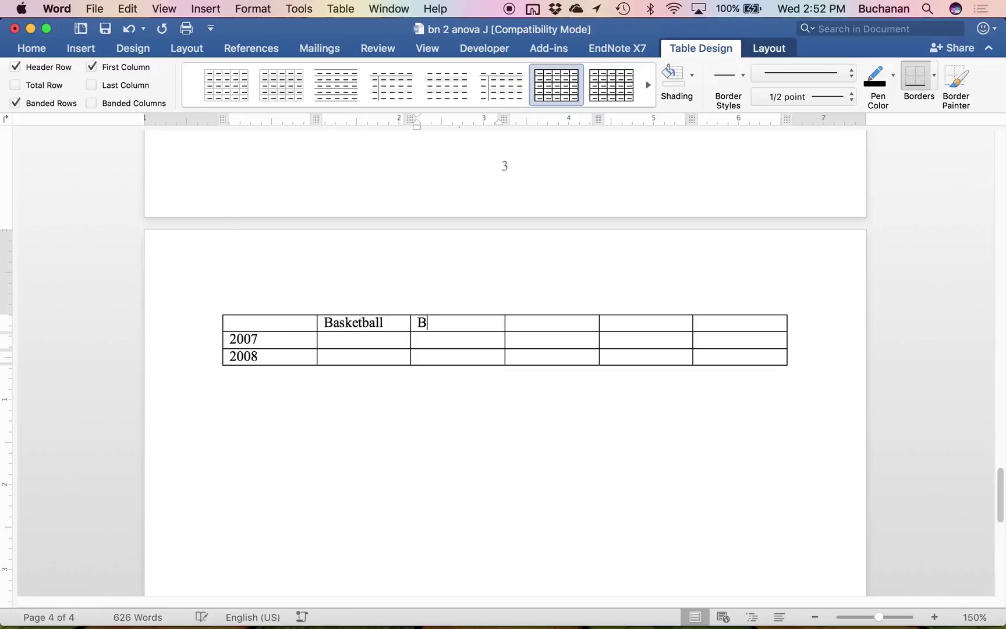
pyautogui.press('Tab')
pyautogui.write('Football')
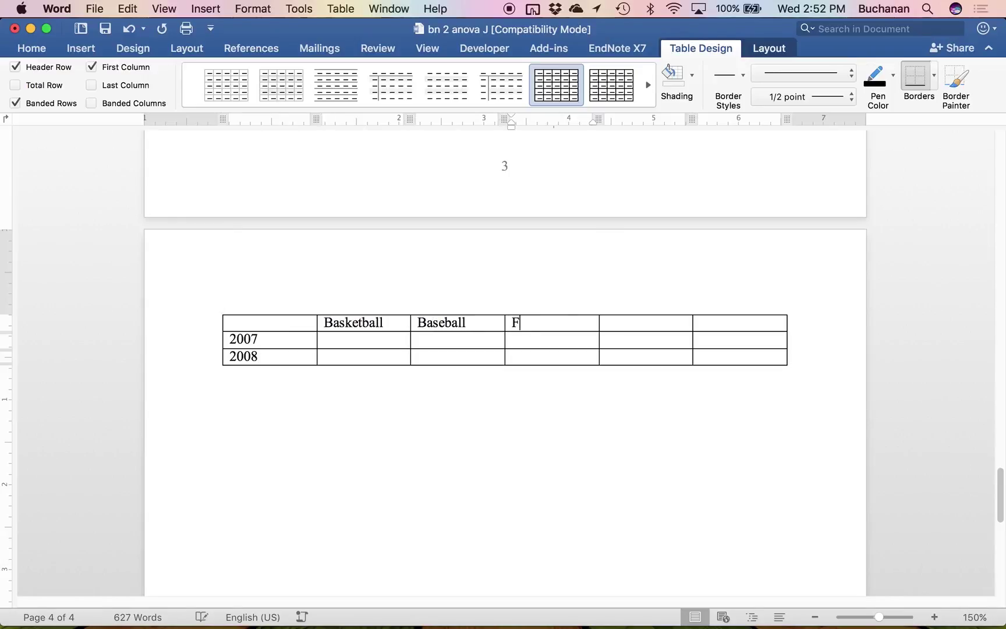
pyautogui.press('Tab')
pyautogui.write('Scott')
pyautogui.press('BackSpace')
pyautogui.press('BackSpace')
pyautogui.press('BackSpace')
pyautogui.press('BackSpace')
pyautogui.write('occer')
pyautogui.press('Tab')
pyautogui.write('Volleyball')
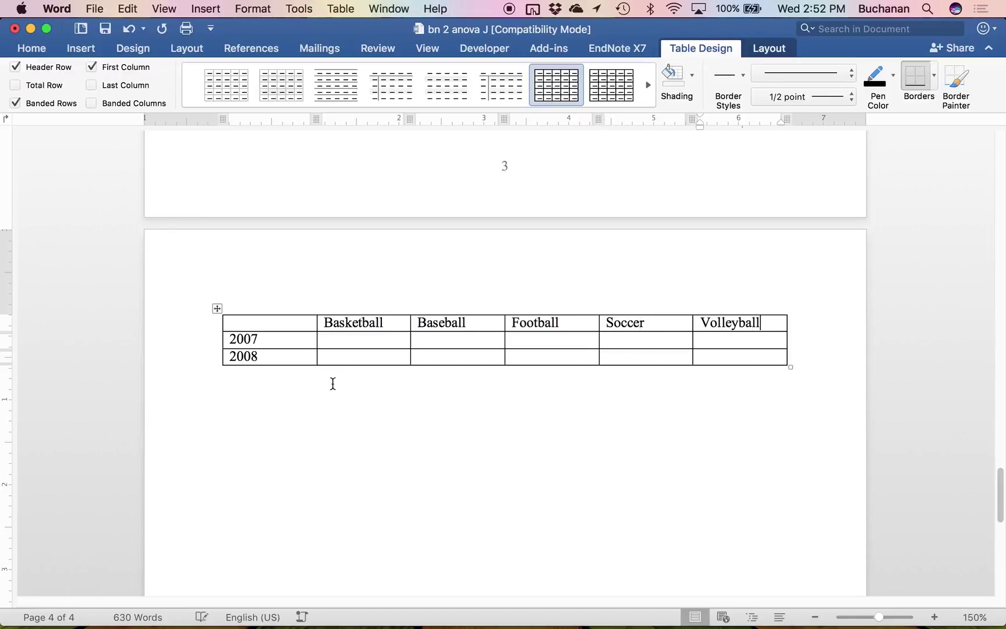
pyautogui.click(402, 437)
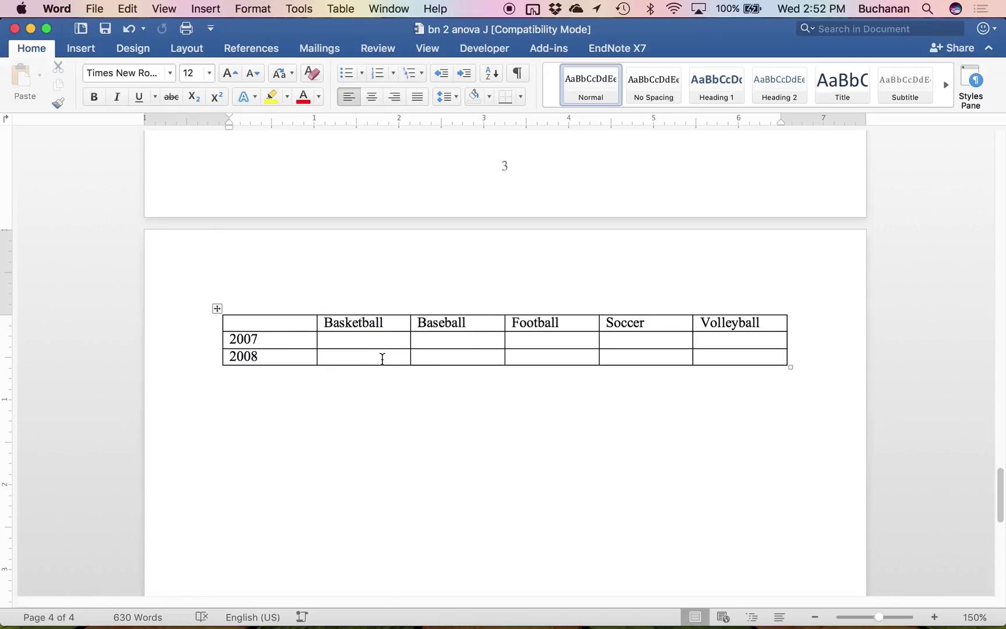
pyautogui.rightClick(372, 338)
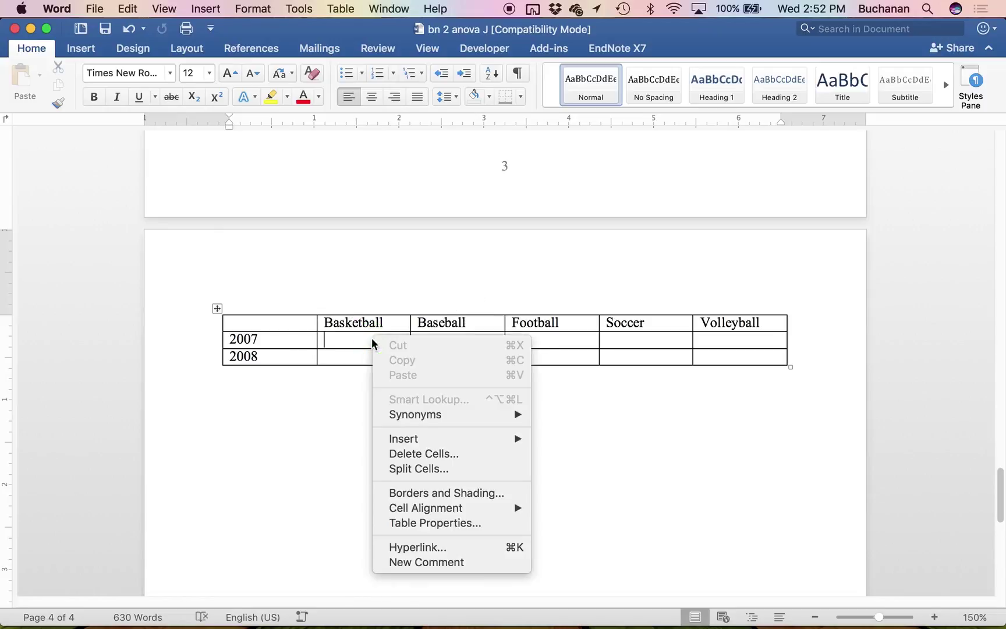
pyautogui.click(341, 344)
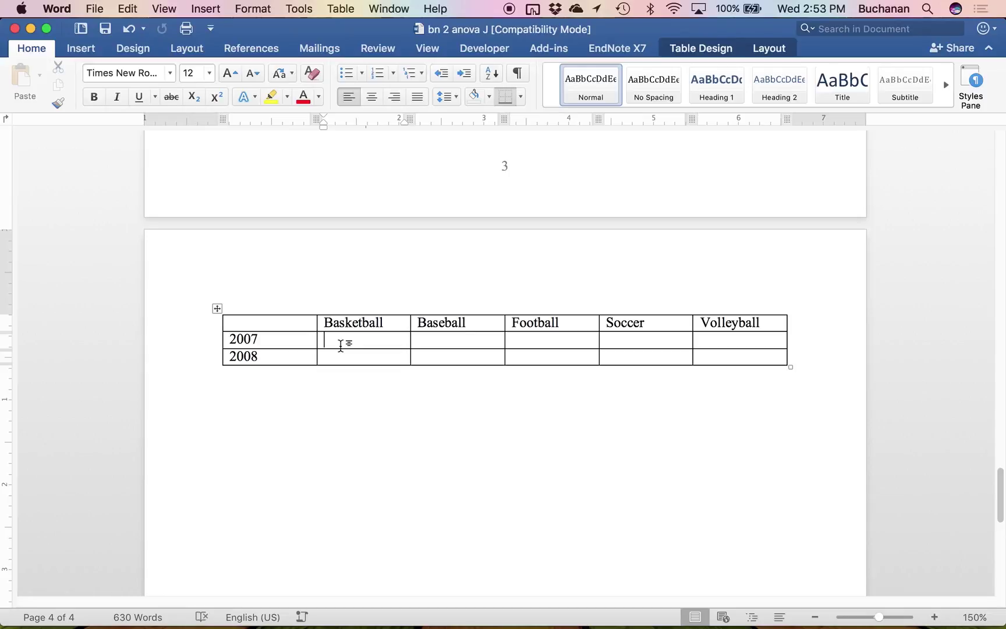
pyautogui.click(332, 324)
pyautogui.click(358, 338)
# Write the comparison line "For basketball: 2007 v 2008" below the table.
pyautogui.click(283, 402)
pyautogui.write('fo')
pyautogui.press('BackSpace')
pyautogui.press('BackSpace')
pyautogui.write('For')
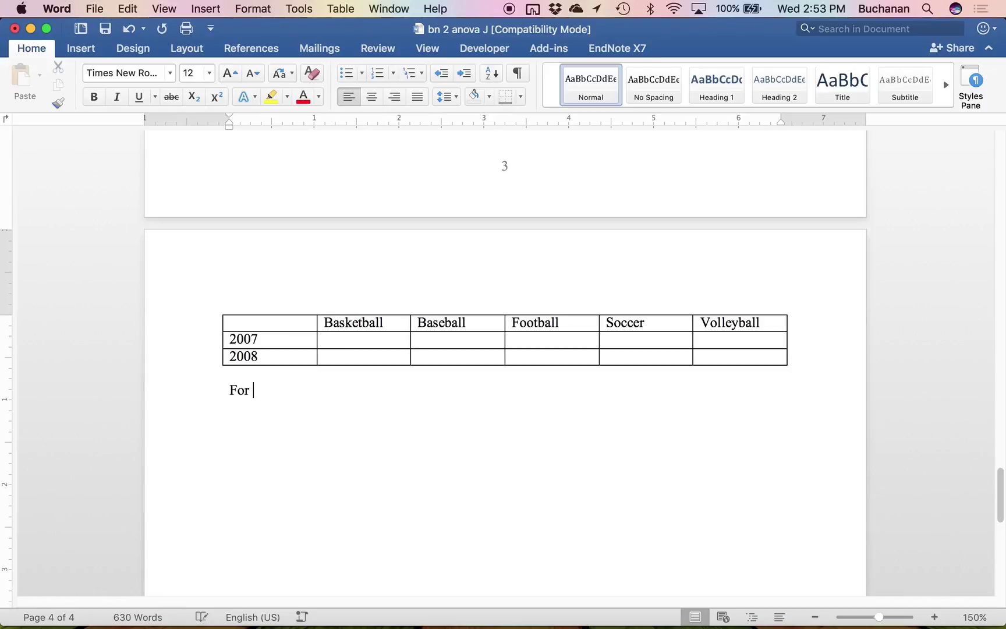
pyautogui.write(' basketball: 207')
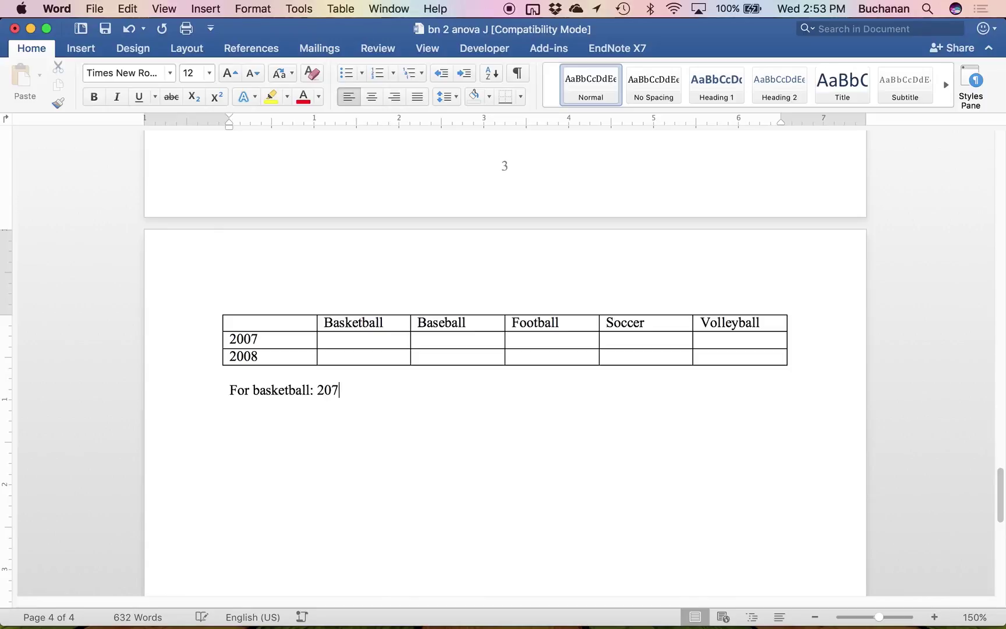
pyautogui.press('BackSpace')
pyautogui.press('BackSpace')
pyautogui.write('097')
pyautogui.write('07')
pyautogui.write(' v 2008')
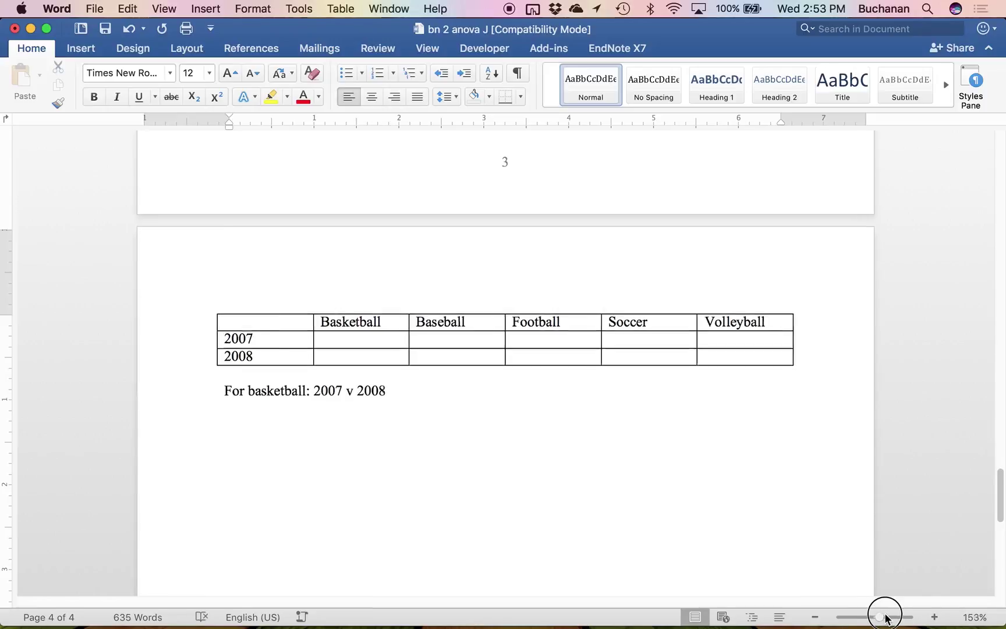
# Duplicate the basketball comparison line on a new line and change its sport to baseball.
pyautogui.moveTo(880, 616); pyautogui.dragTo(885, 617)
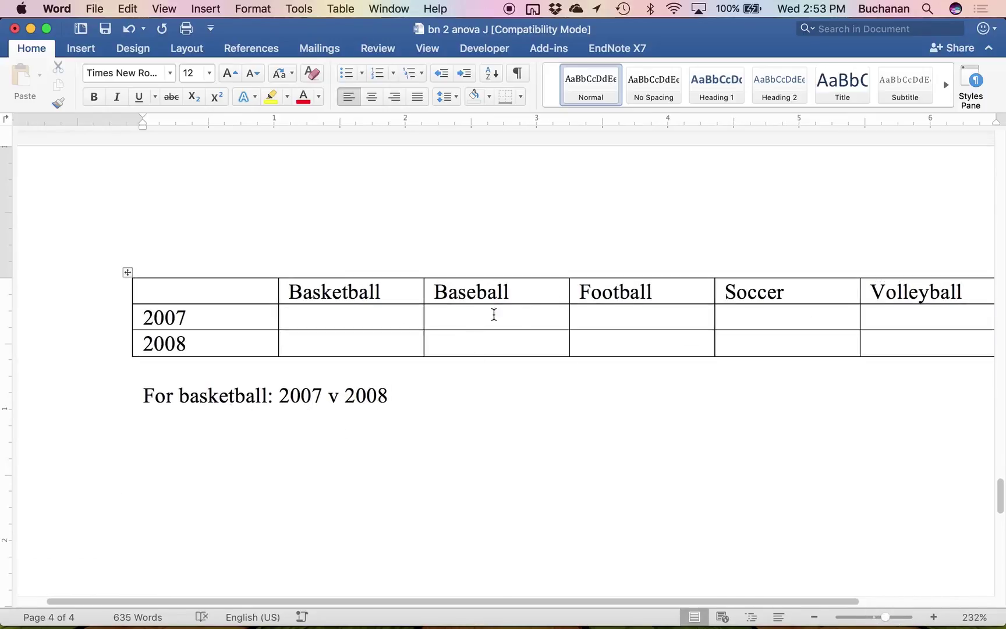
pyautogui.tripleClick(326, 400)
pyautogui.press('super+c')
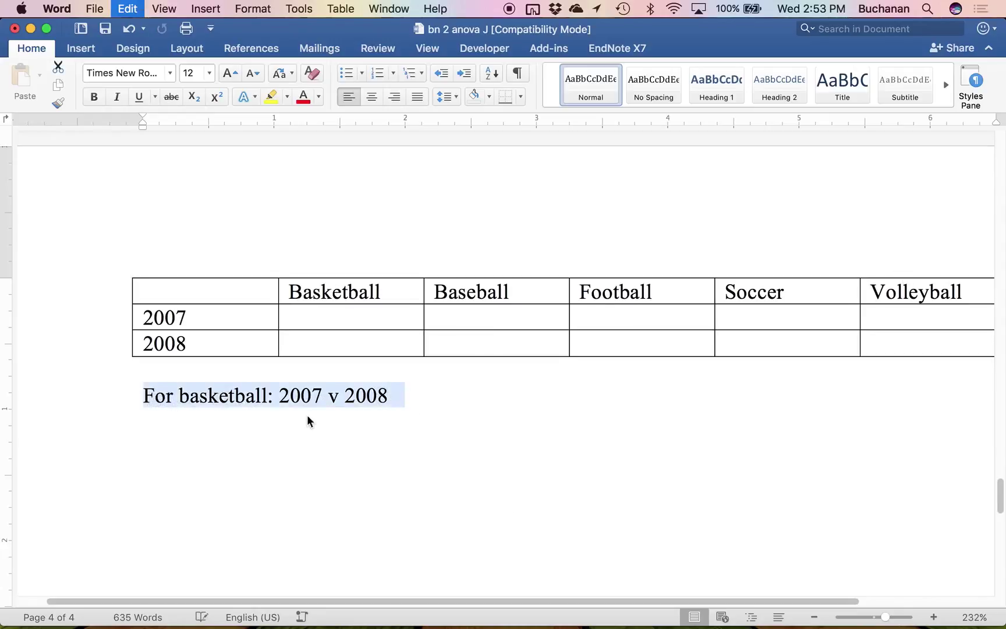
pyautogui.click(388, 400)
pyautogui.press('Return')
pyautogui.press('super+v')
pyautogui.doubleClick(219, 423)
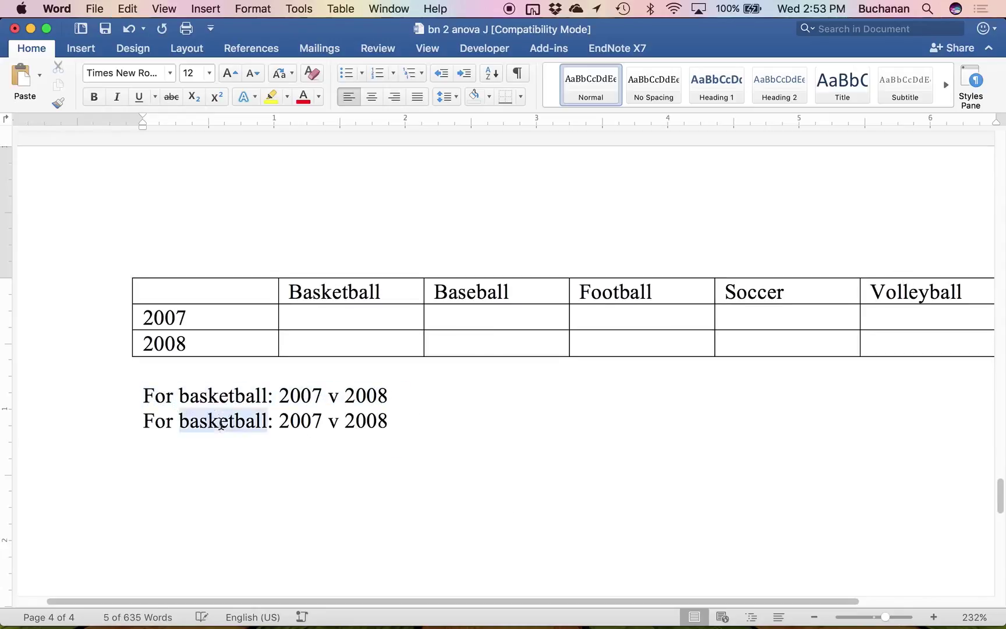
pyautogui.write('base')
pyautogui.write('ball')
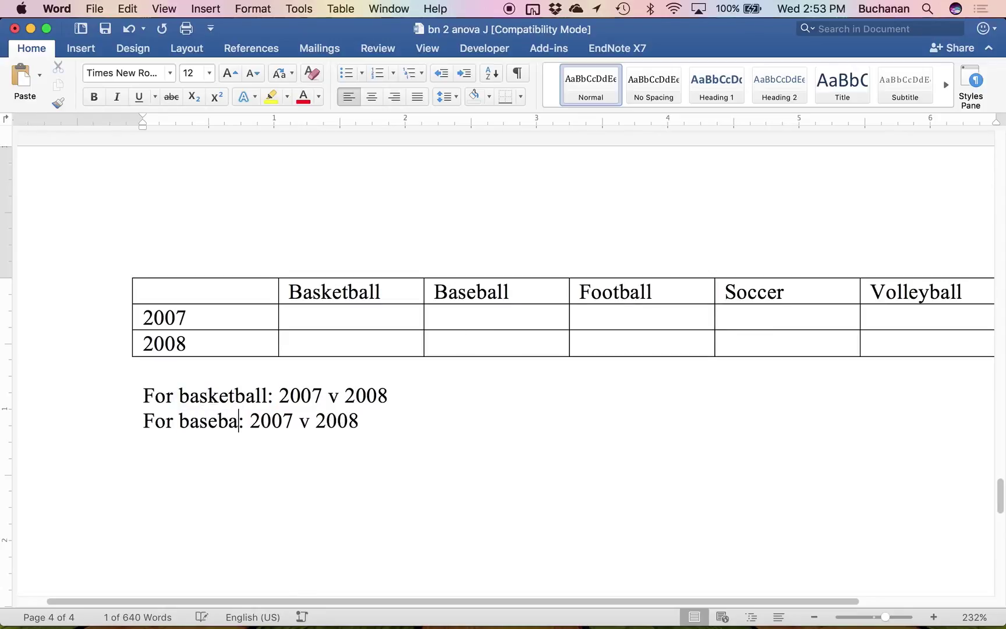
# Add a third copy of the comparison line and change its sport to football.
pyautogui.press('super+v')
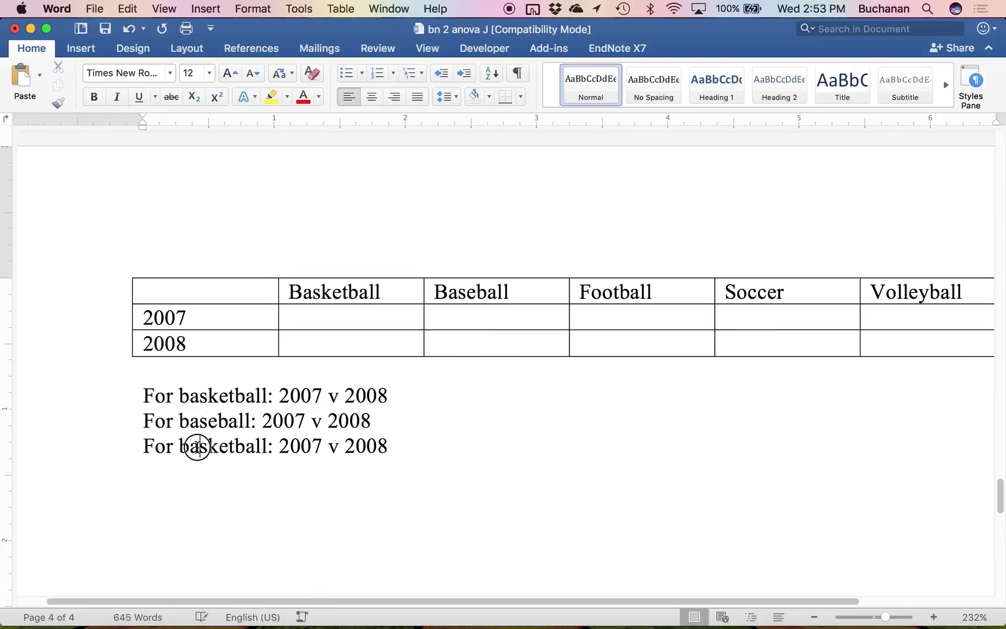
pyautogui.doubleClick(195, 445)
pyautogui.write('footbal')
pyautogui.press('super+Right')
pyautogui.press('Return')
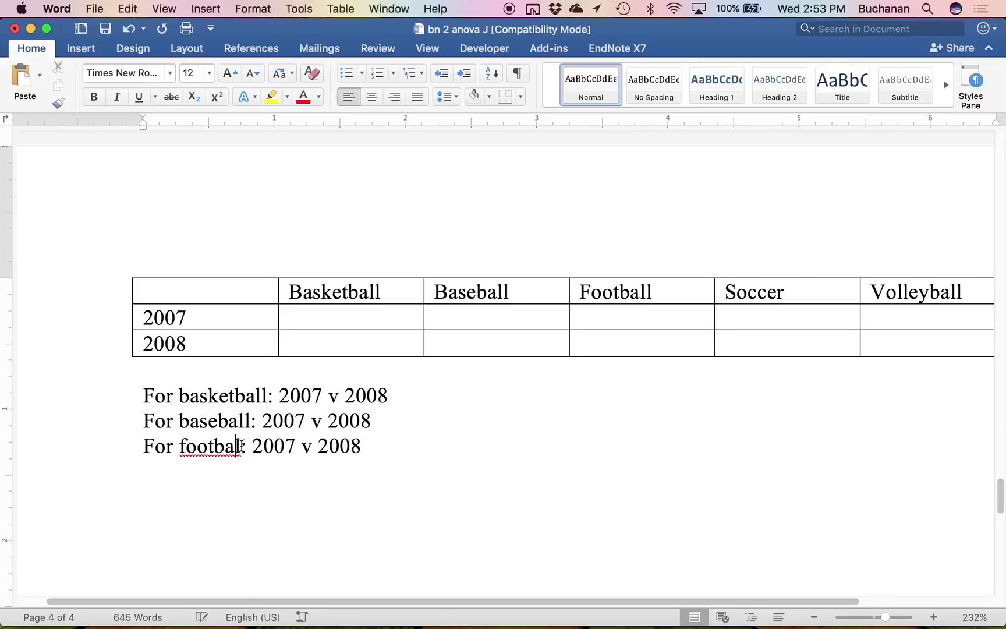
pyautogui.write('l')
pyautogui.press('Down')
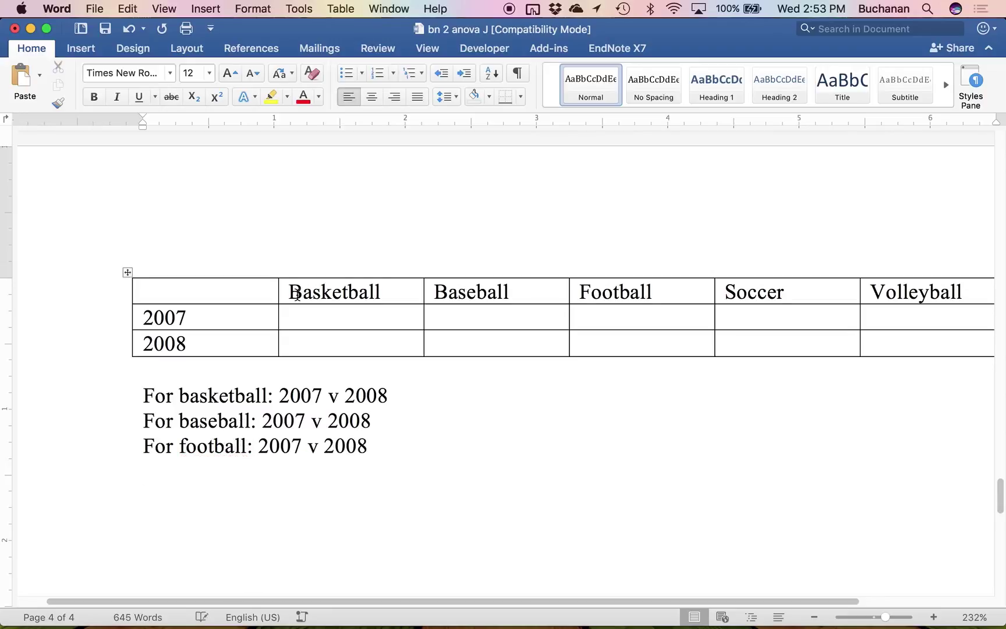
# Add the lines "For soccer: 2007 v 2008" and "For volleyball: 2007 v 2008" below the football comparison, reusing the copied basketball line.
pyautogui.press('super+v')
pyautogui.doubleClick(205, 471)
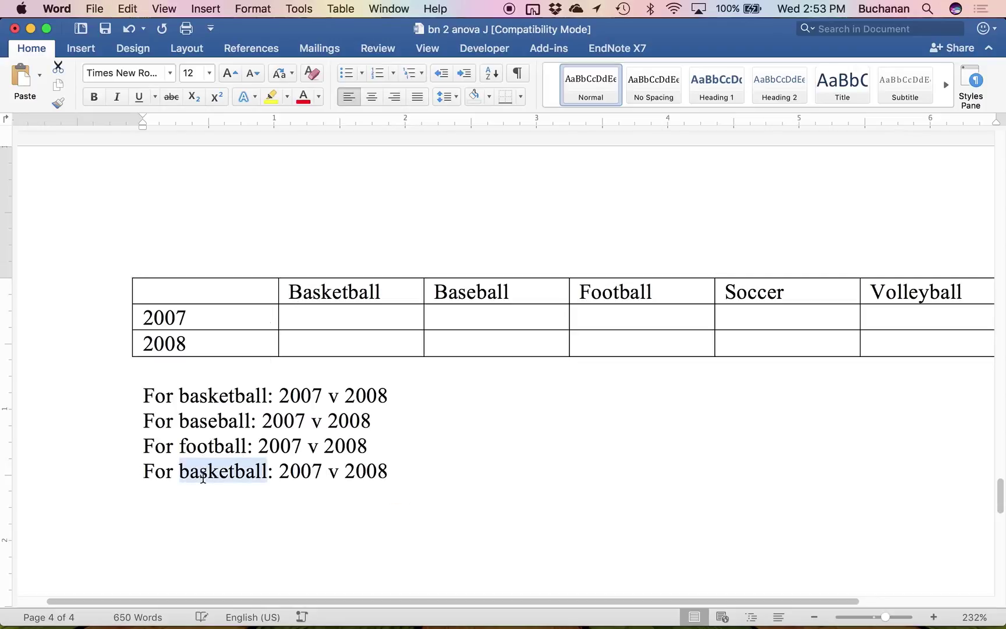
pyautogui.write('soccer')
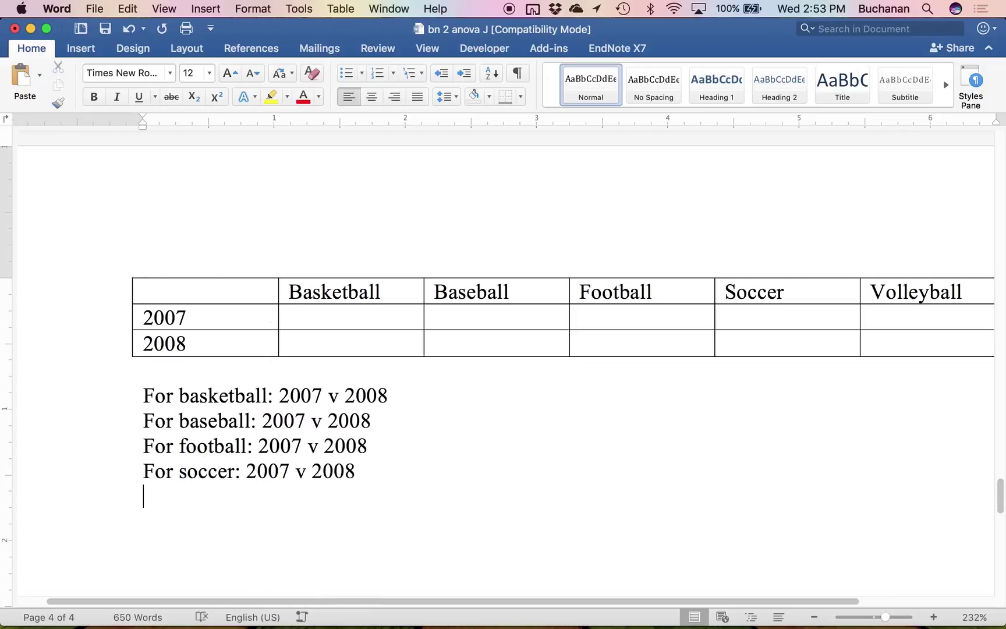
pyautogui.press('Down')
pyautogui.press('super+v')
pyautogui.doubleClick(207, 496)
pyautogui.write('va')
pyautogui.press('BackSpace')
pyautogui.write('olleyball')
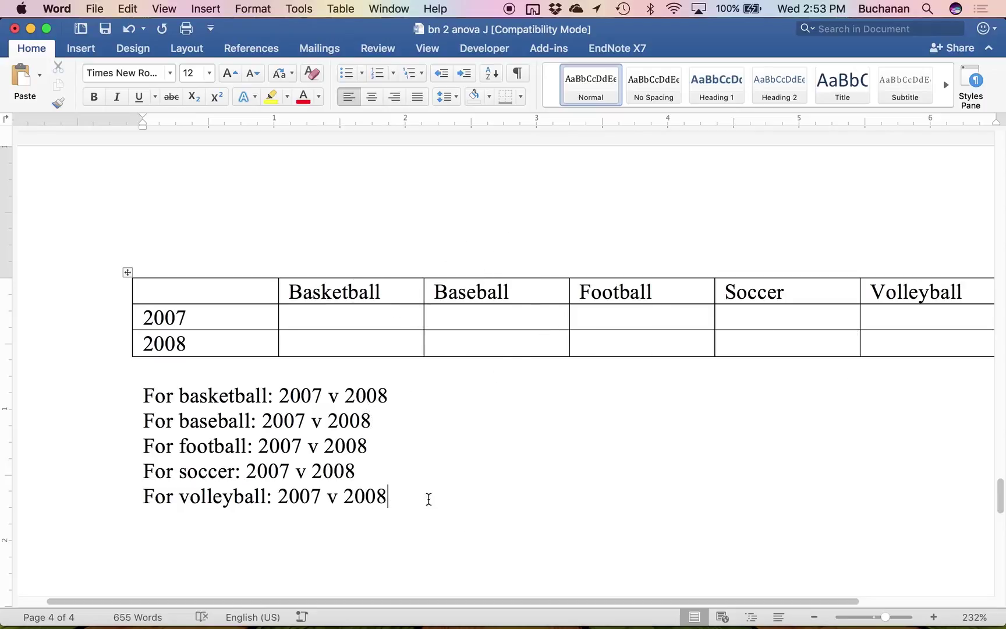
# Save the document, then add the heading "For 2007:" below the comparisons with a dashed item "Basket v base".
pyautogui.press('Return')
pyautogui.press('Return')
pyautogui.press('super+s')
pyautogui.write('For ')
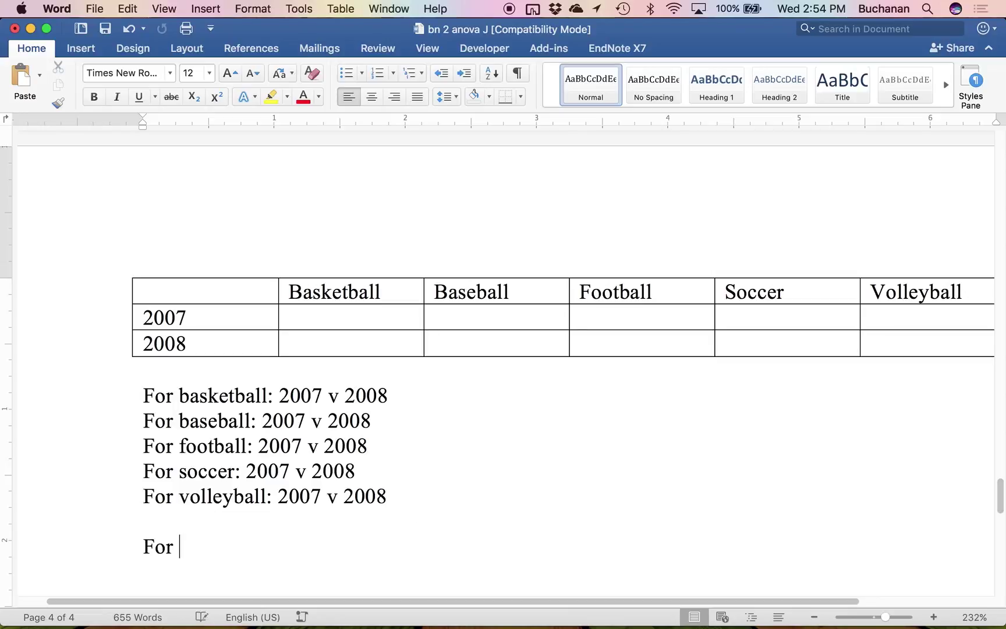
pyautogui.write('2007:')
pyautogui.press('Return')
pyautogui.write('-')
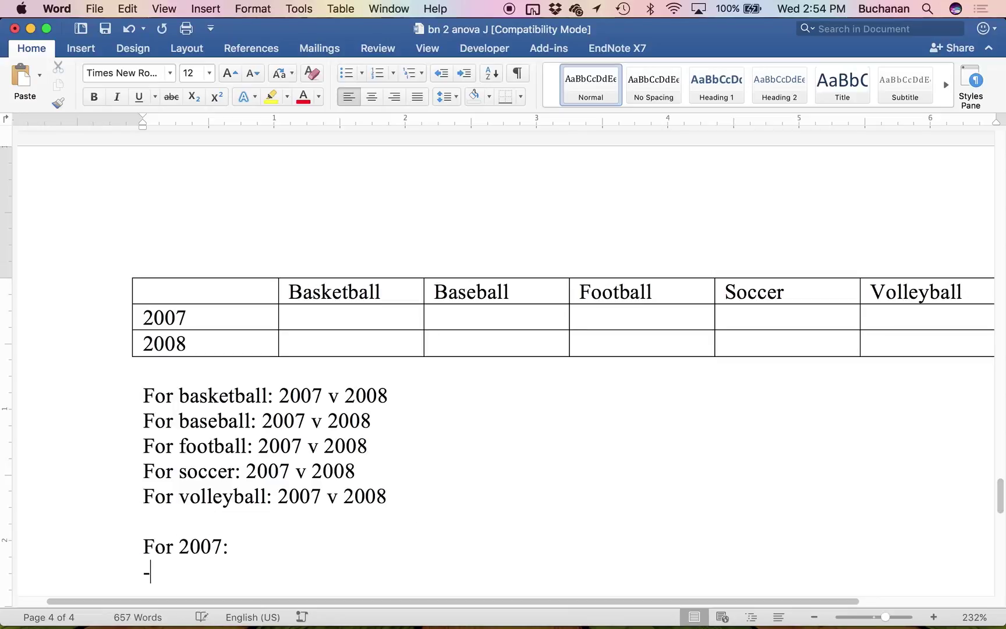
pyautogui.write(' basket v base')
# Add the dashed items "Basket v foot" and "Basket v soccer" to the 2007 list.
pyautogui.press('Return')
pyautogui.write('basket')
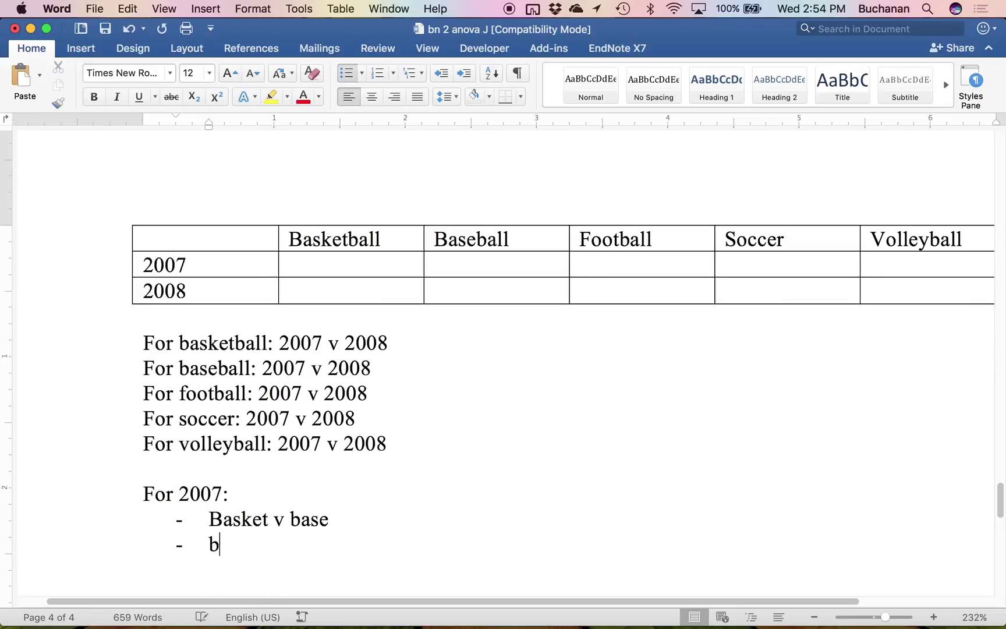
pyautogui.write(' v')
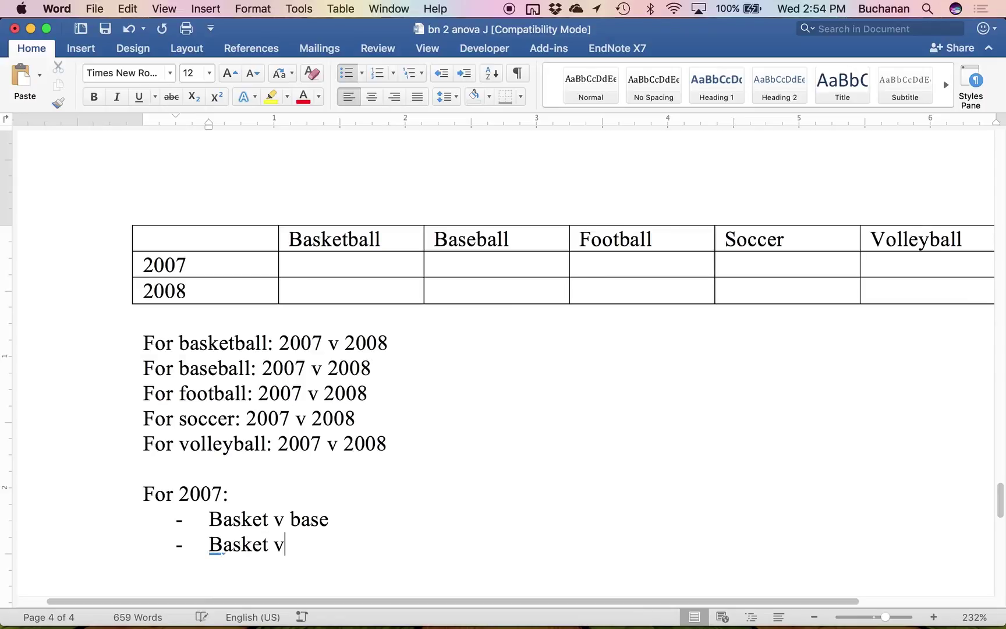
pyautogui.write(' footv')
pyautogui.press('BackSpace')
pyautogui.write('Bake')
pyautogui.press('BackSpace')
pyautogui.press('BackSpace')
pyautogui.write('sket v ')
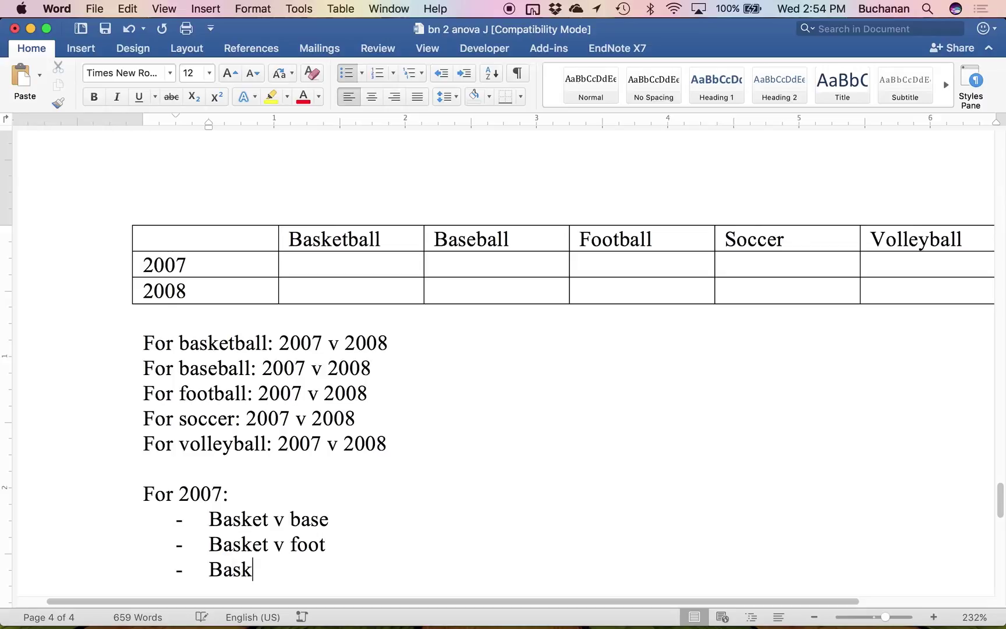
pyautogui.write('soccer')
# Add "Basket v vb" as the next dashed item in the 2007 list.
pyautogui.press('Return')
pyautogui.write('va')
pyautogui.press('BackSpace')
pyautogui.press('BackSpace')
pyautogui.write('basket vb')
# Add the dashed item "Base v foot" to the 2007 list.
pyautogui.press('Return')
pyautogui.write('v')
pyautogui.press('Right')
pyautogui.press('Right')
pyautogui.write('base v foot')
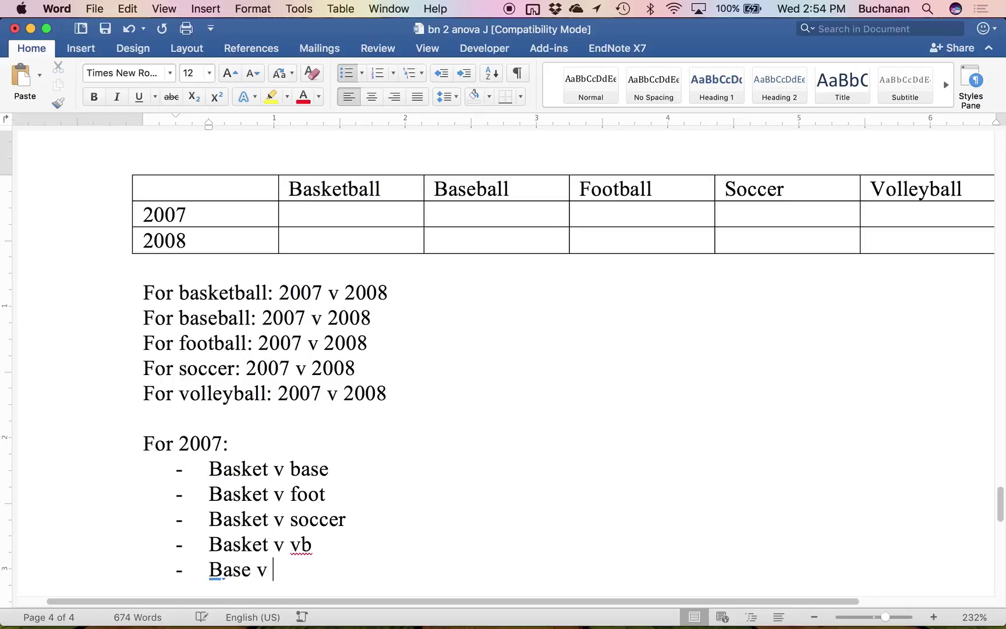
# Add the dashed items "Base v soccer" and "Base vb" to the 2007 list.
pyautogui.press('Return')
pyautogui.write('va')
pyautogui.press('BackSpace')
pyautogui.press('BackSpace')
pyautogui.write('base v socc')
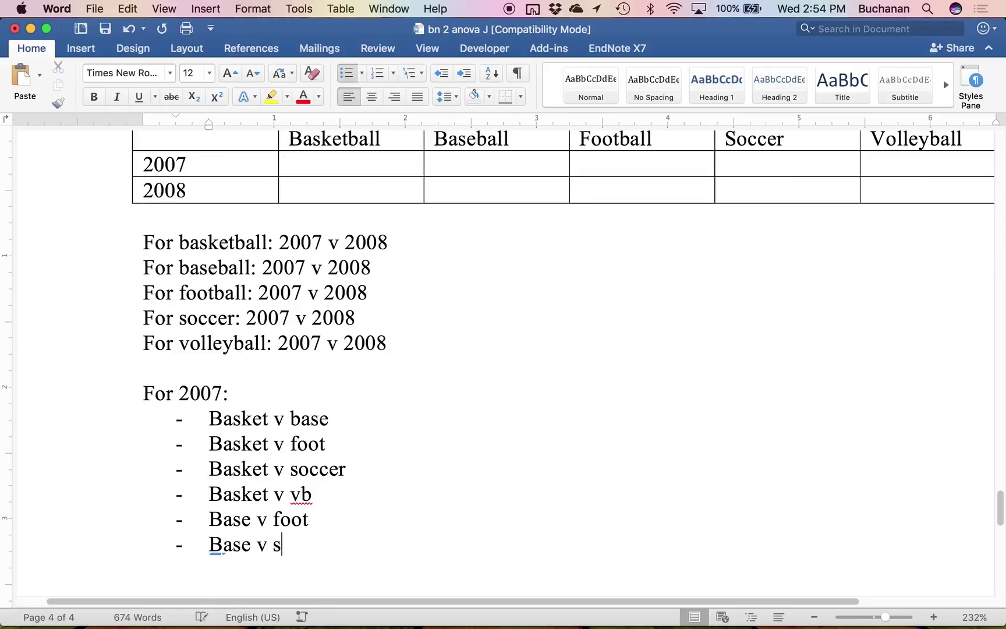
pyautogui.write('er')
pyautogui.press('Return')
pyautogui.write('base')
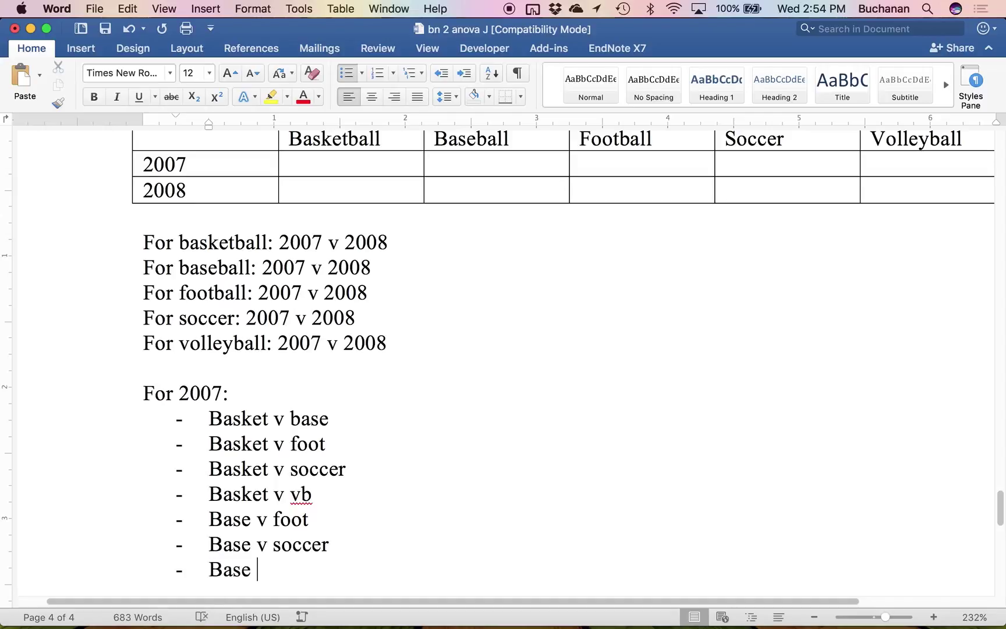
pyautogui.write(' vb')
# Add the dashed item "Foot v soccer" to the 2007 list.
pyautogui.press('Return')
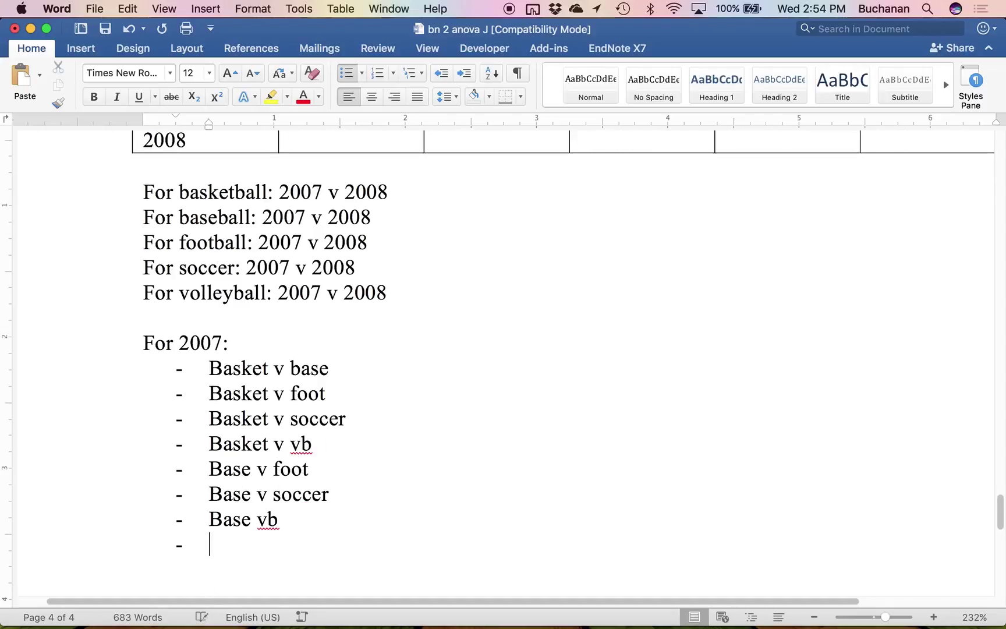
pyautogui.write('b')
pyautogui.press('BackSpace')
pyautogui.write('foot')
pyautogui.write(' v sco')
pyautogui.press('BackSpace')
pyautogui.press('BackSpace')
pyautogui.write('occer')
# Complete the 2007 list with the items "Foot v vb" and "Soccer v vb".
pyautogui.press('Return')
pyautogui.write('foot v')
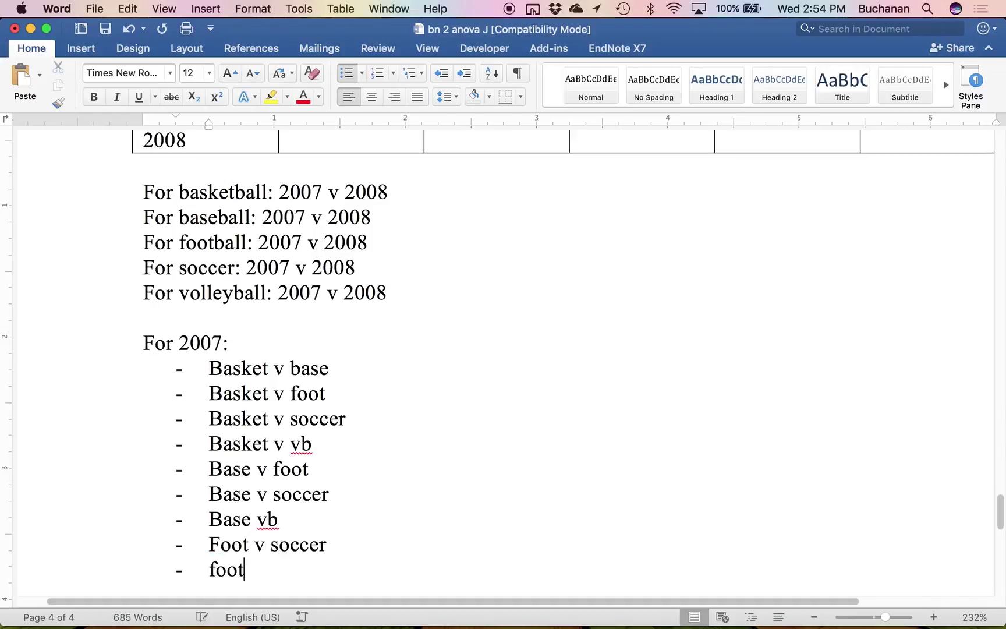
pyautogui.write(' vb')
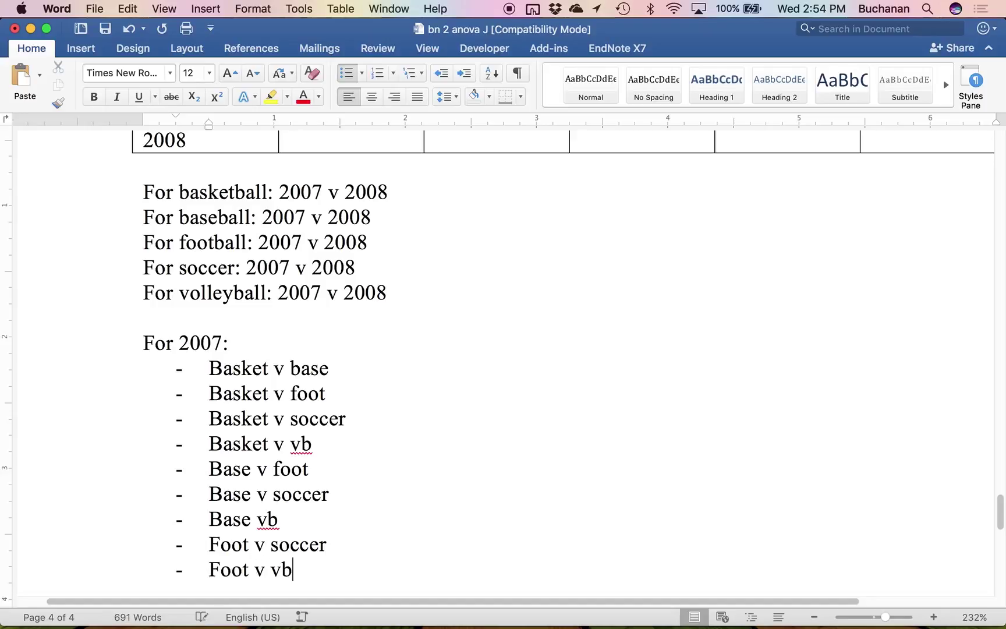
pyautogui.press('Return')
pyautogui.write('Soc')
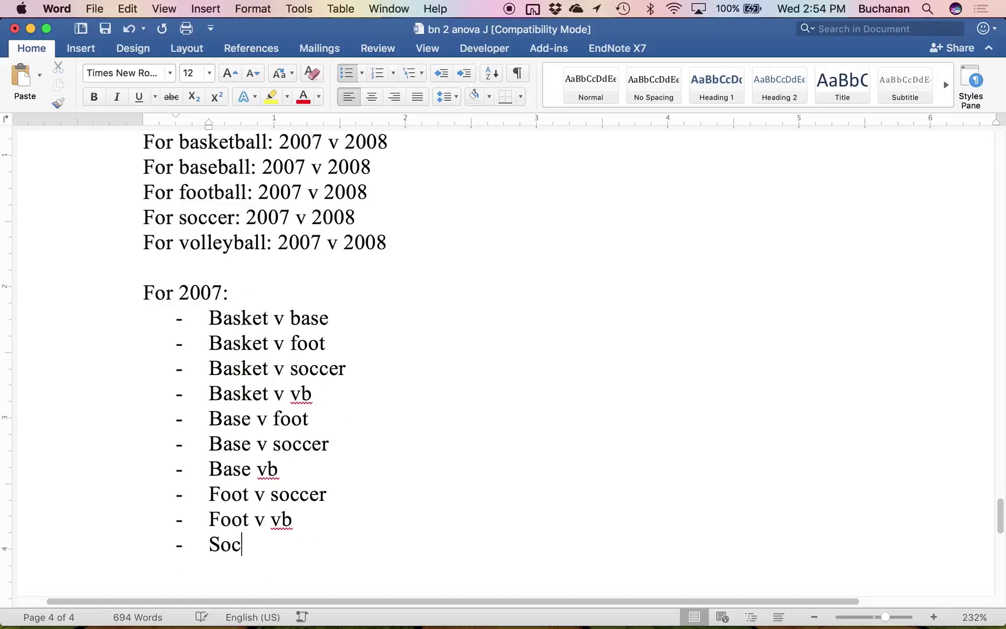
pyautogui.write('cer v vb')
# Convert all the dashed items under "For 2007:" into a numbered list.
pyautogui.click(233, 348)
pyautogui.click(205, 319)
pyautogui.keyDown('shift'); pyautogui.click(313, 545); pyautogui.keyUp('shift')
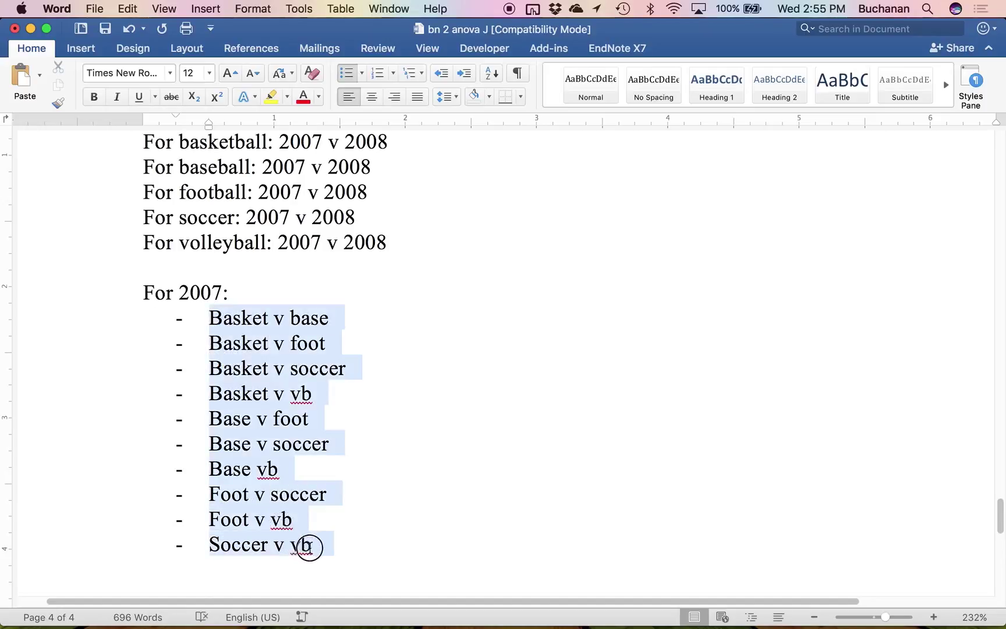
pyautogui.click(372, 73)
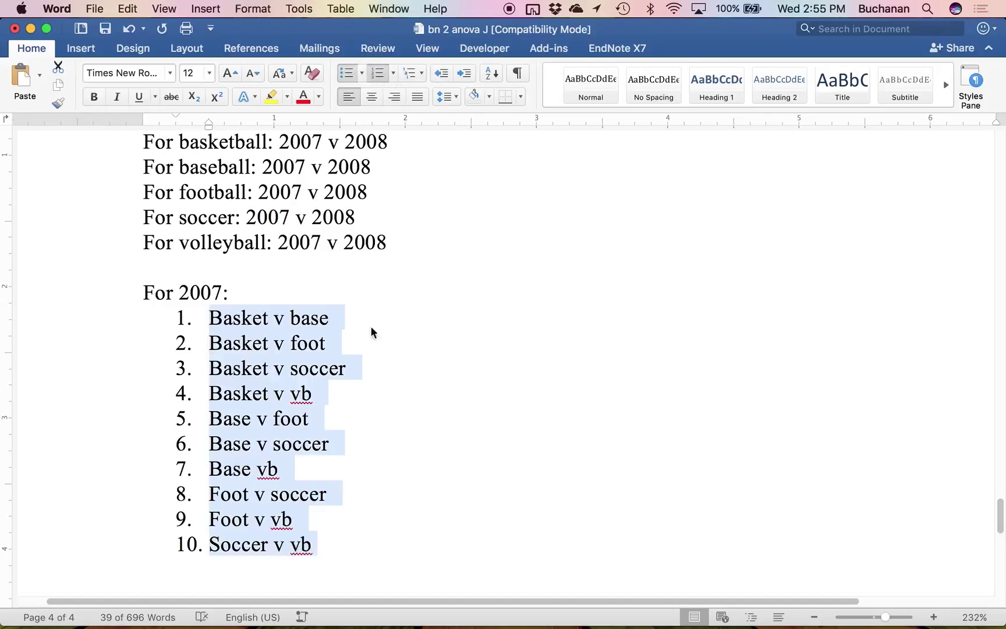
# Duplicate the "For 2007:" heading and its numbered list below the original, and change the copied heading to "For 2008:".
pyautogui.click(340, 549)
pyautogui.moveTo(340, 547); pyautogui.dragTo(48, 294)
pyautogui.press('super+c')
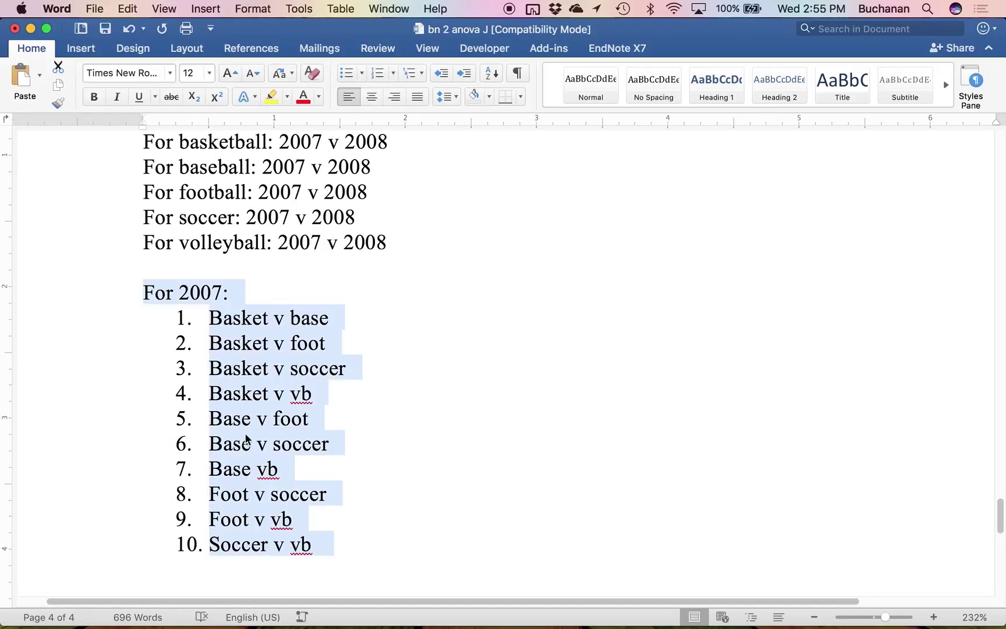
pyautogui.click(331, 551)
pyautogui.press('Return')
pyautogui.press('Return')
pyautogui.press('super+v')
pyautogui.click(220, 268)
pyautogui.press('BackSpace')
pyautogui.write('8')
# Insert the heading "DOWN: 5 comparisons" directly above the "For basketball" line.
pyautogui.scroll(5, 299, 321)
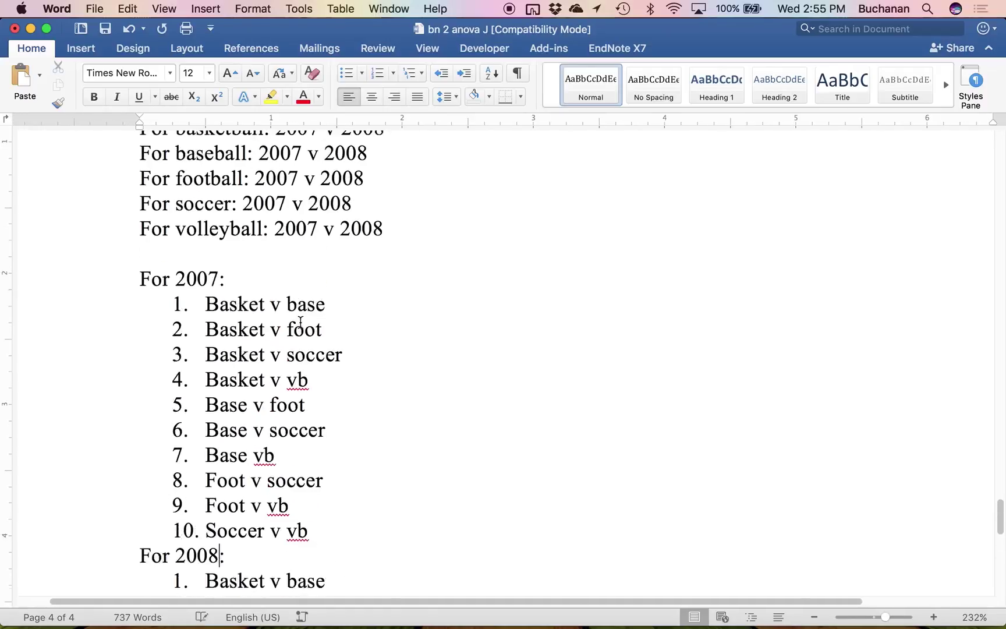
pyautogui.scroll(3, 300, 321)
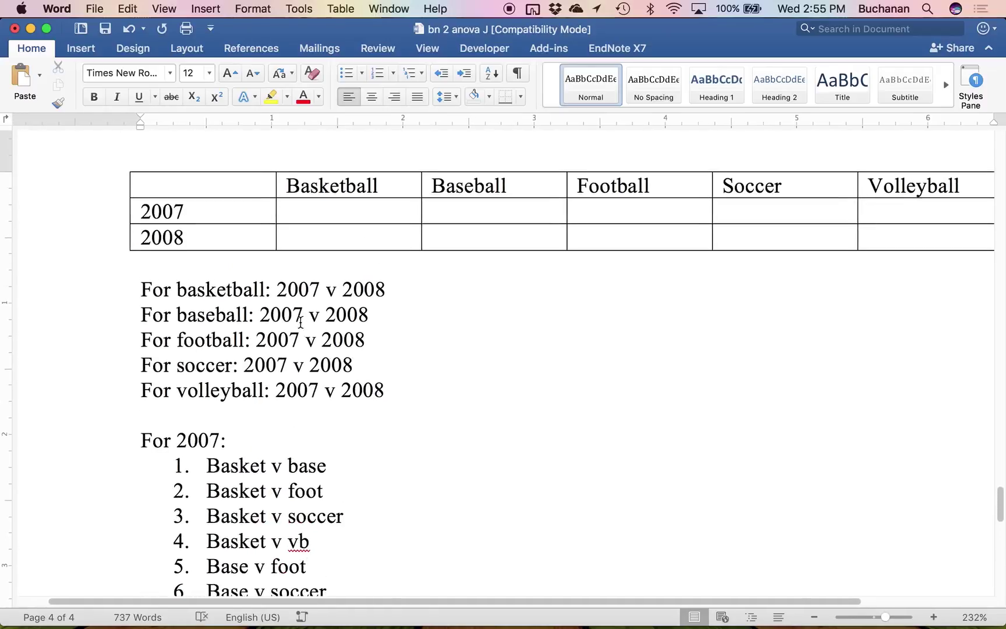
pyautogui.click(157, 267)
pyautogui.press('Return')
pyautogui.write('DOWN: 5')
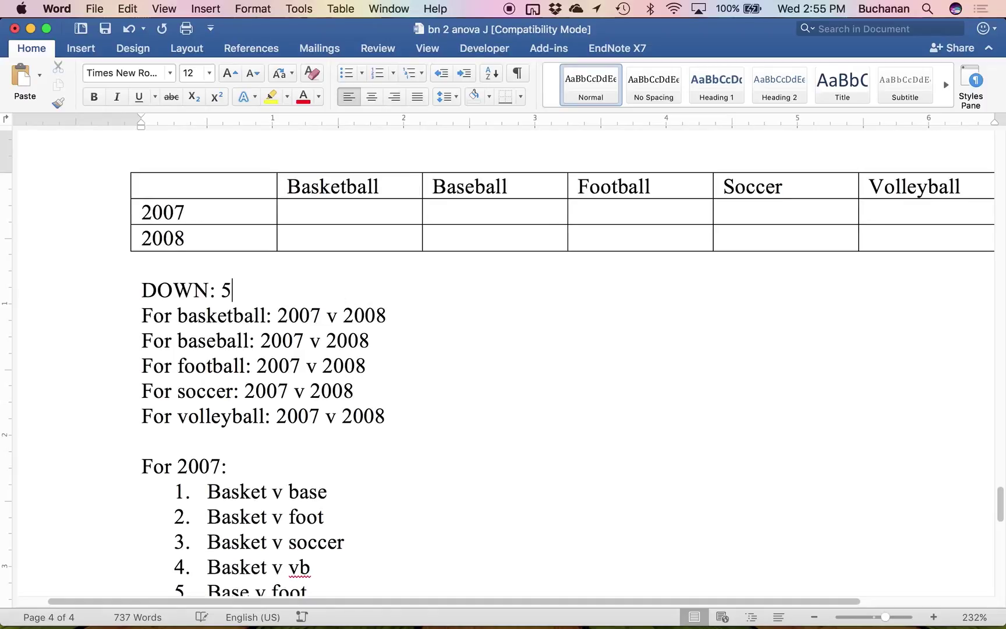
pyautogui.write(' comparisons')
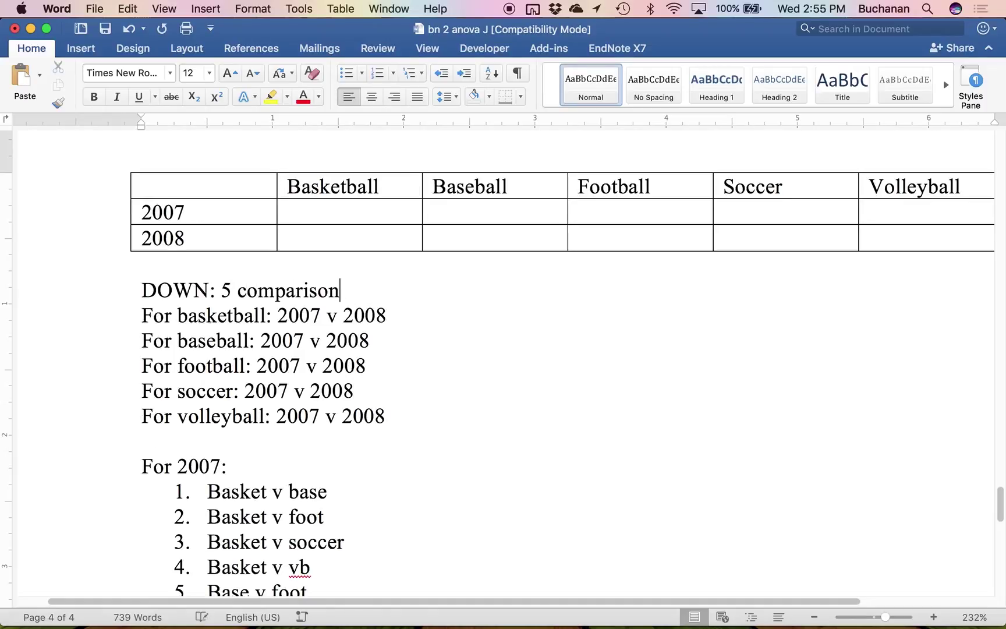
# Insert the heading "ACROSS: 20 comparisons!" directly above "For 2007:" and save the document.
pyautogui.click(166, 436)
pyautogui.press('Return')
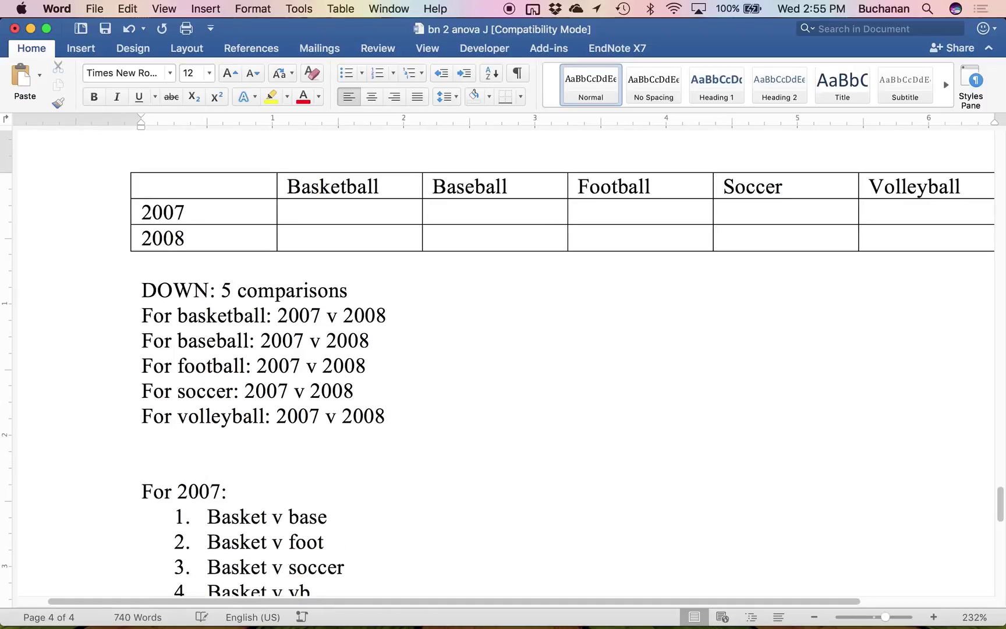
pyautogui.write('ACROSS: ')
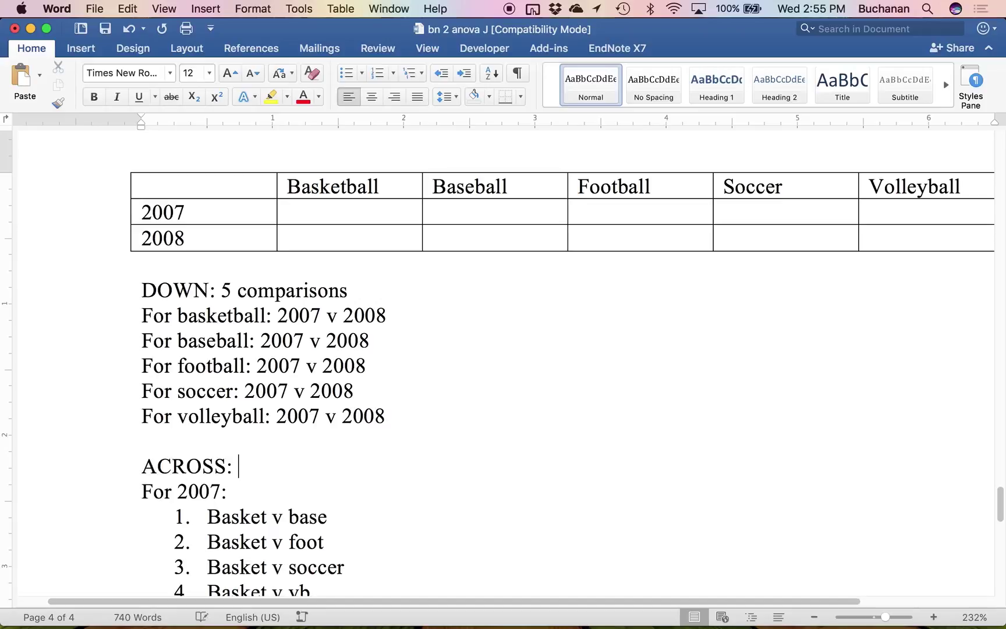
pyautogui.write('20 compar')
pyautogui.press('BackSpace')
pyautogui.write('arisons!')
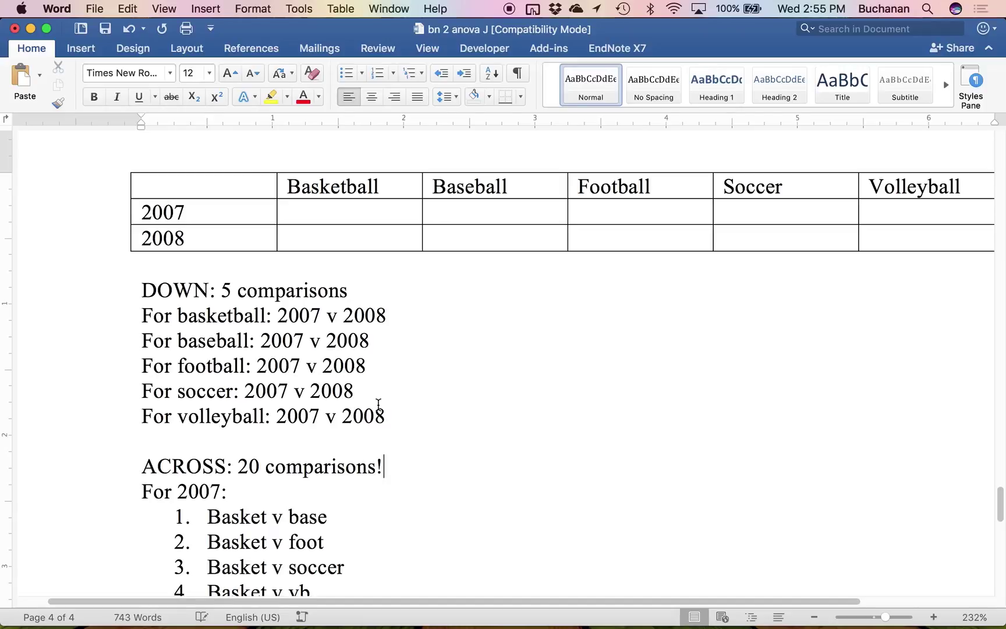
pyautogui.press('super+s')
# Add the heading "Rules for across or down:" between the table and the "DOWN: 5 comparisons" section, with blank lines around it.
pyautogui.scroll(-10, 431, 438)
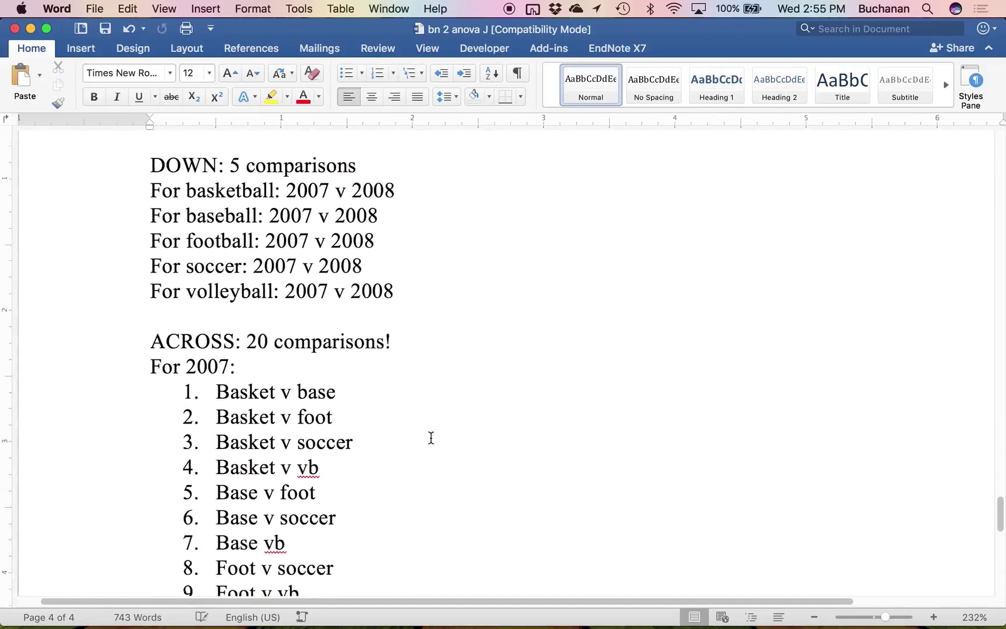
pyautogui.scroll(-2, 431, 438)
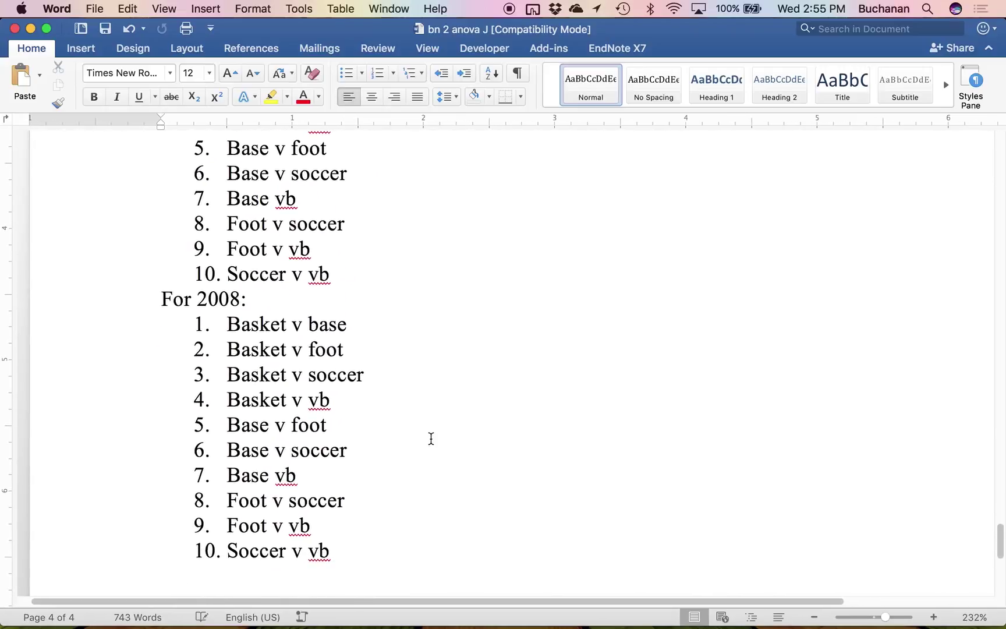
pyautogui.scroll(12, 431, 438)
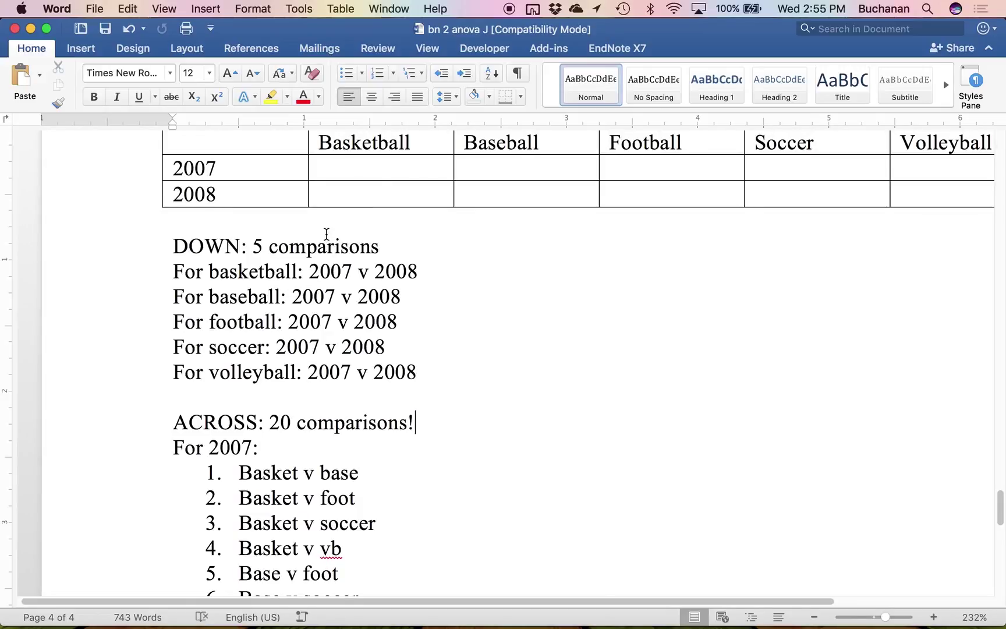
pyautogui.scroll(5, 494, 379)
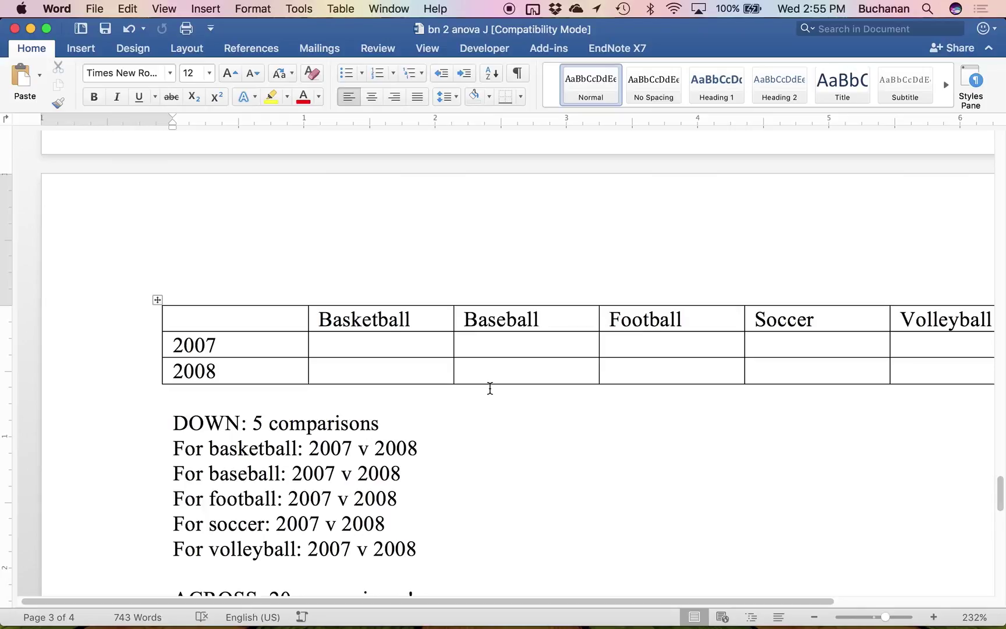
pyautogui.click(324, 405)
pyautogui.press('Return')
pyautogui.press('Return')
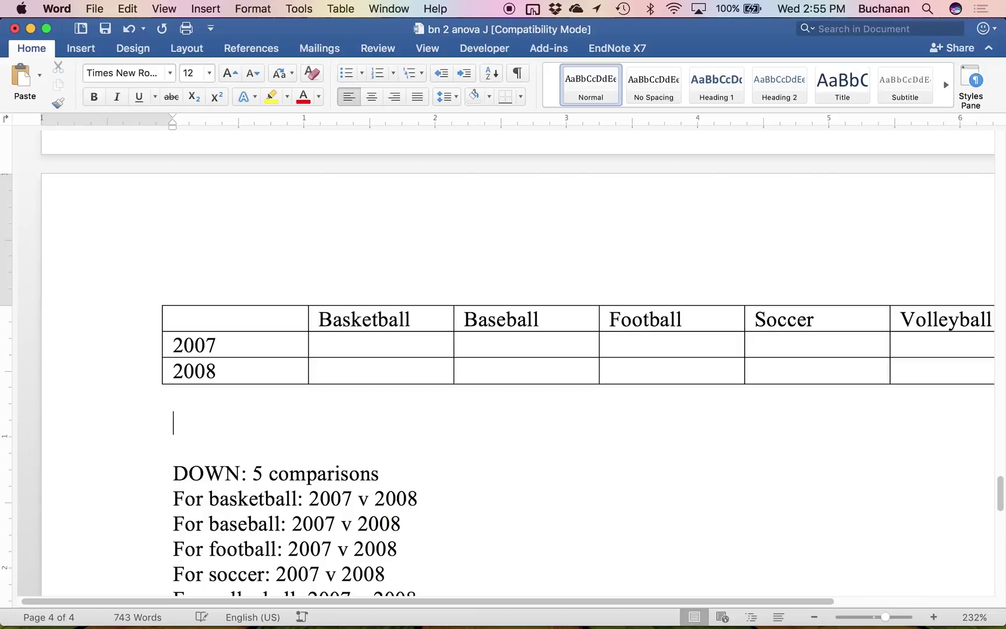
pyautogui.write('Rules for a')
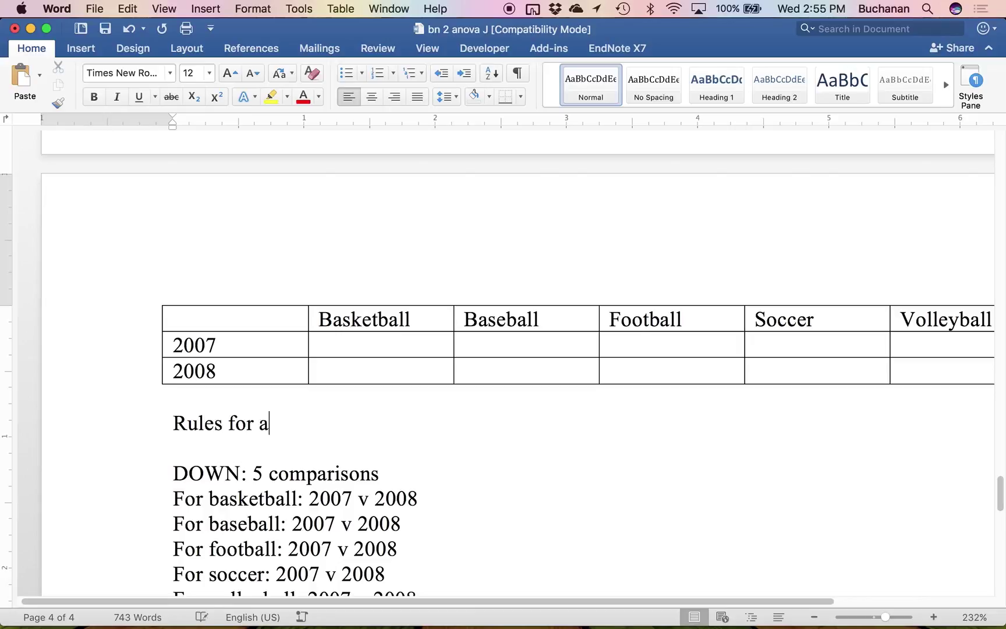
pyautogui.write('corss')
pyautogui.press('BackSpace')
pyautogui.press('BackSpace')
pyautogui.press('BackSpace')
pyautogui.press('BackSpace')
pyautogui.press('BackSpace')
pyautogui.write('ross of dow')
pyautogui.press('BackSpace')
pyautogui.press('BackSpace')
pyautogui.press('BackSpace')
pyautogui.press('BackSpace')
pyautogui.press('BackSpace')
pyautogui.write('r down:')
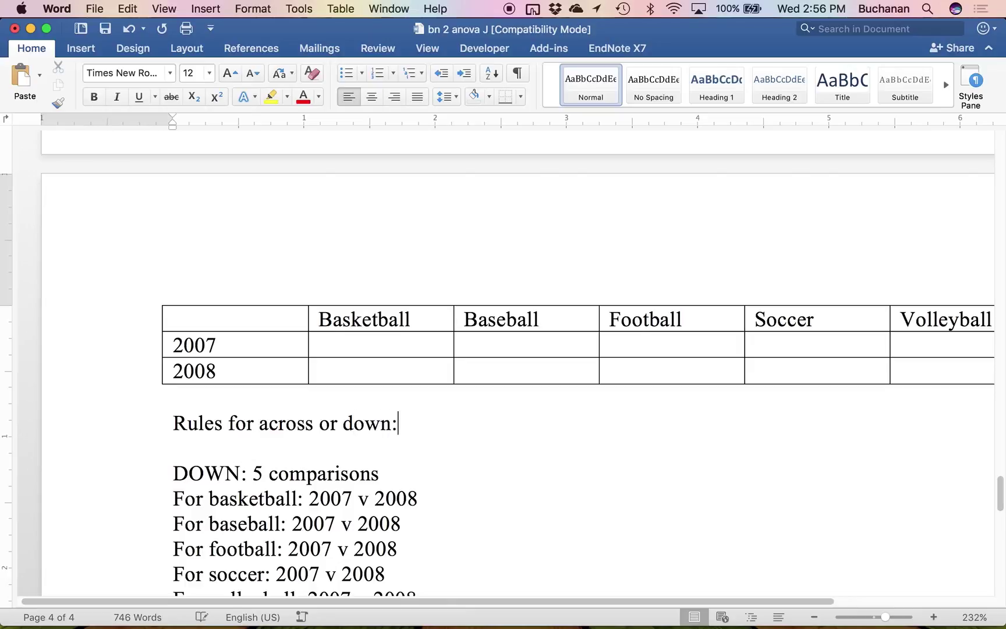
# Add a dashed item "Split by the larger variable" under the rules heading.
pyautogui.press('Return')
pyautogui.write('- B')
pyautogui.press('BackSpace')
pyautogui.write('Split by the la')
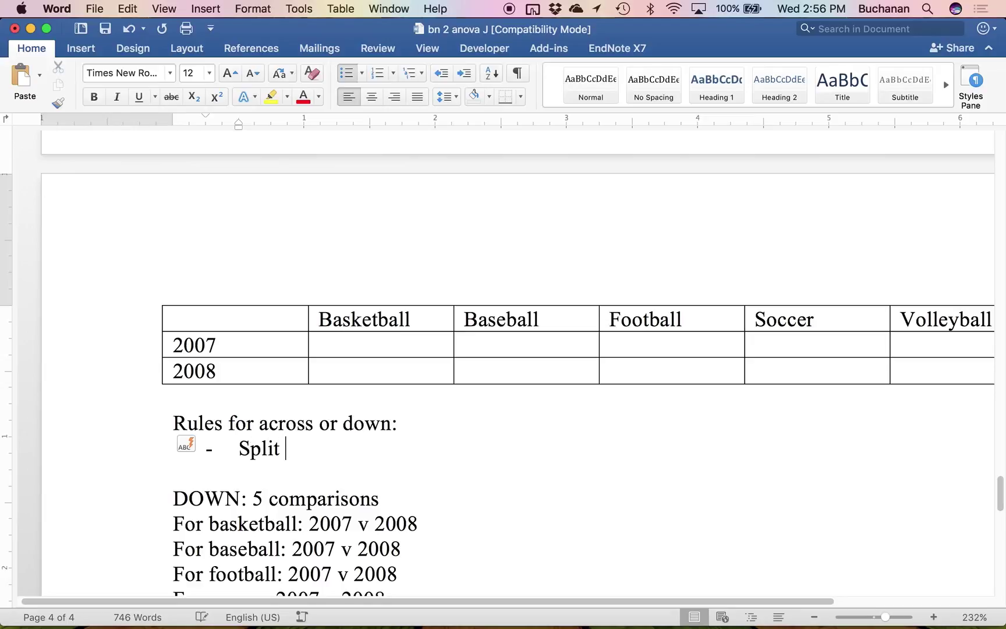
pyautogui.write('variable')
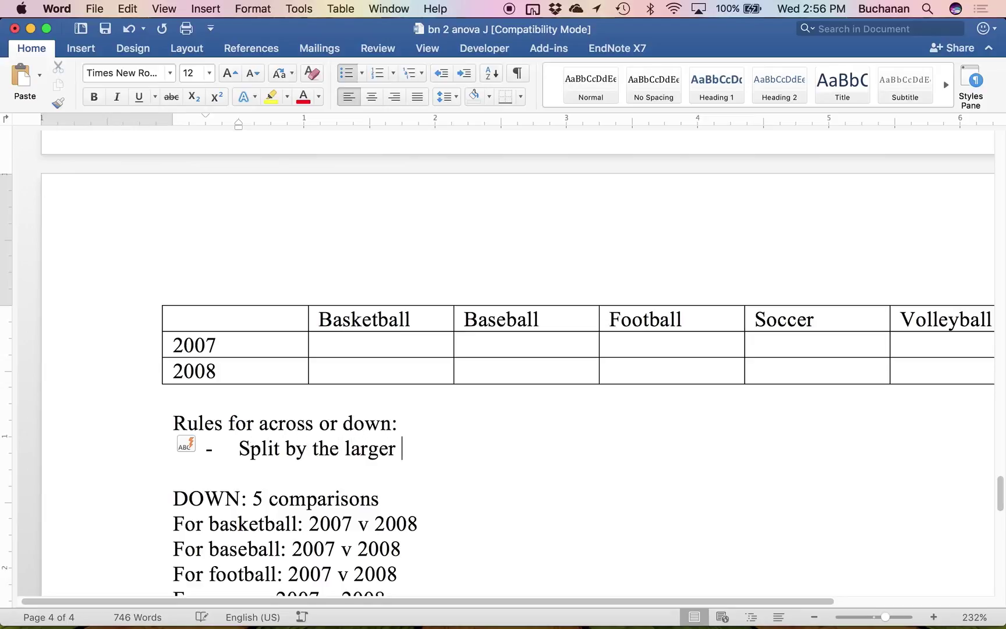
# Insert the dashed item "Go with the hypothesis (do what your advisor wants)" above the "Split by the larger variable" item and save the document.
pyautogui.press('Home')
pyautogui.press('Return')
pyautogui.press('Up')
pyautogui.write('Go with the hypothesis 9')
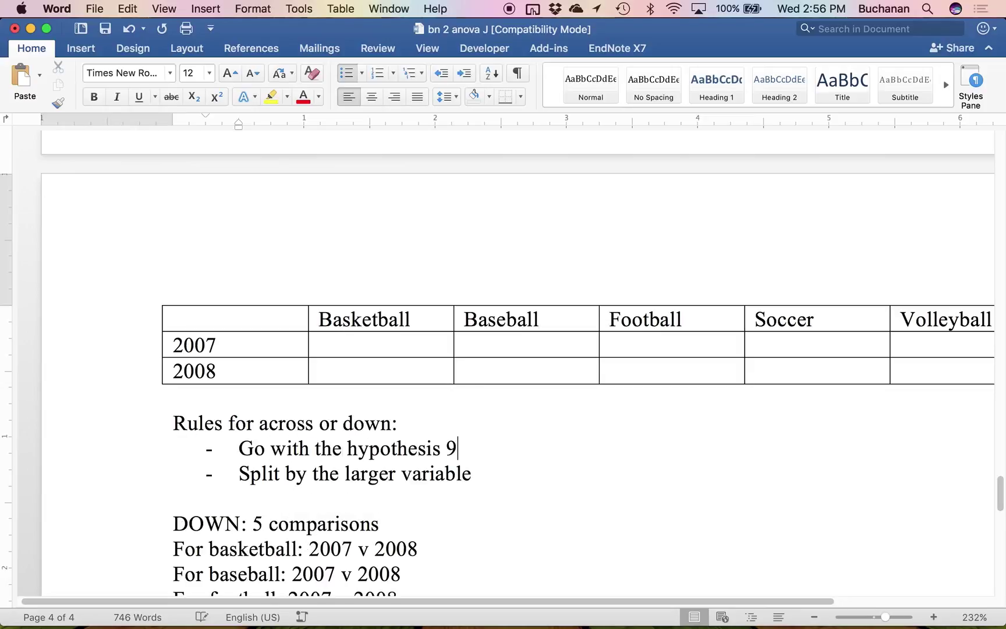
pyautogui.press('BackSpace')
pyautogui.write('(do what')
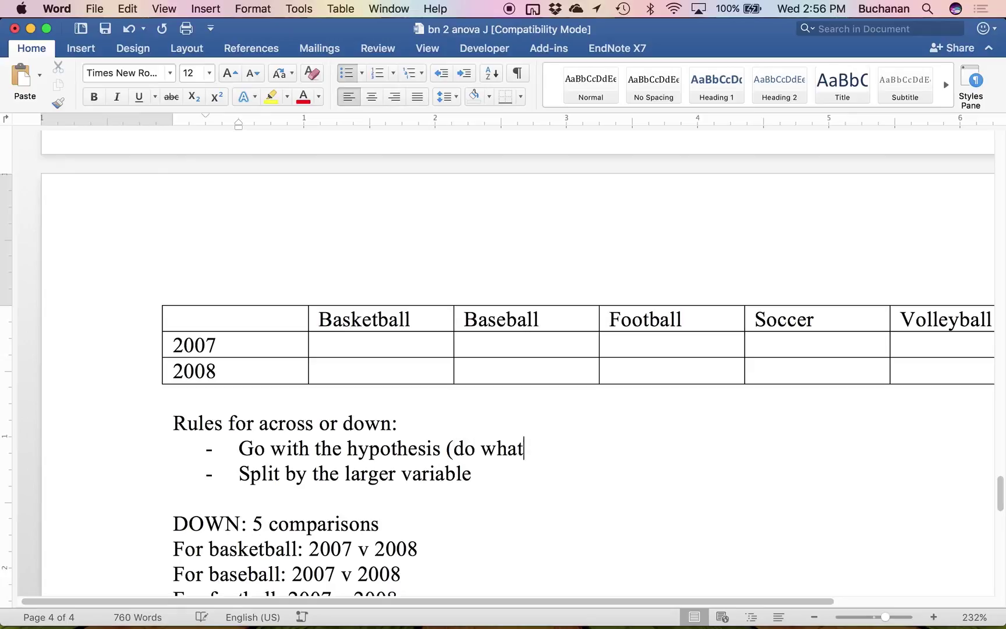
pyautogui.write(' your adv')
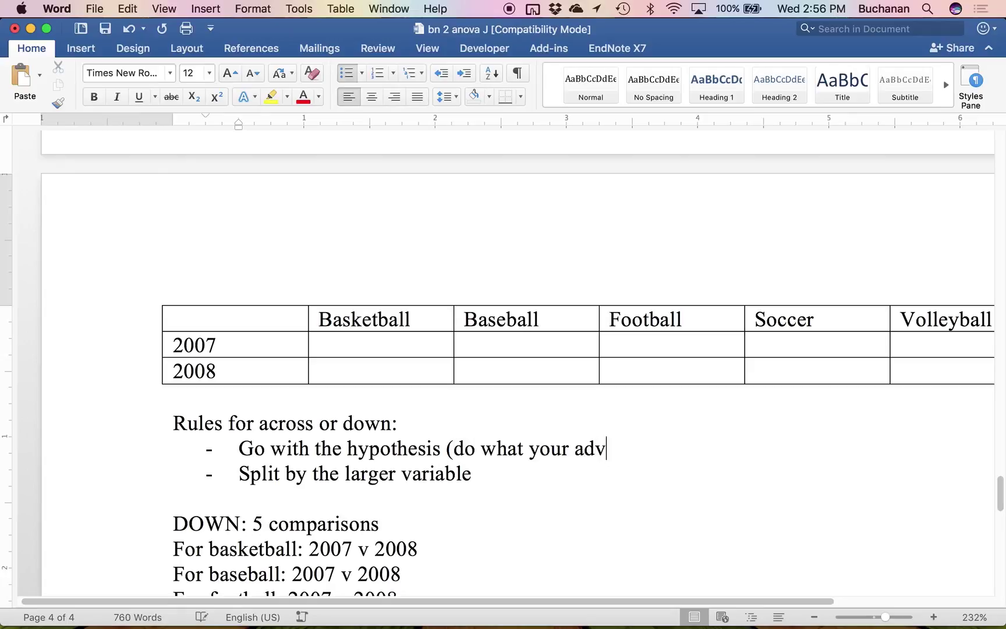
pyautogui.write('isor wants)')
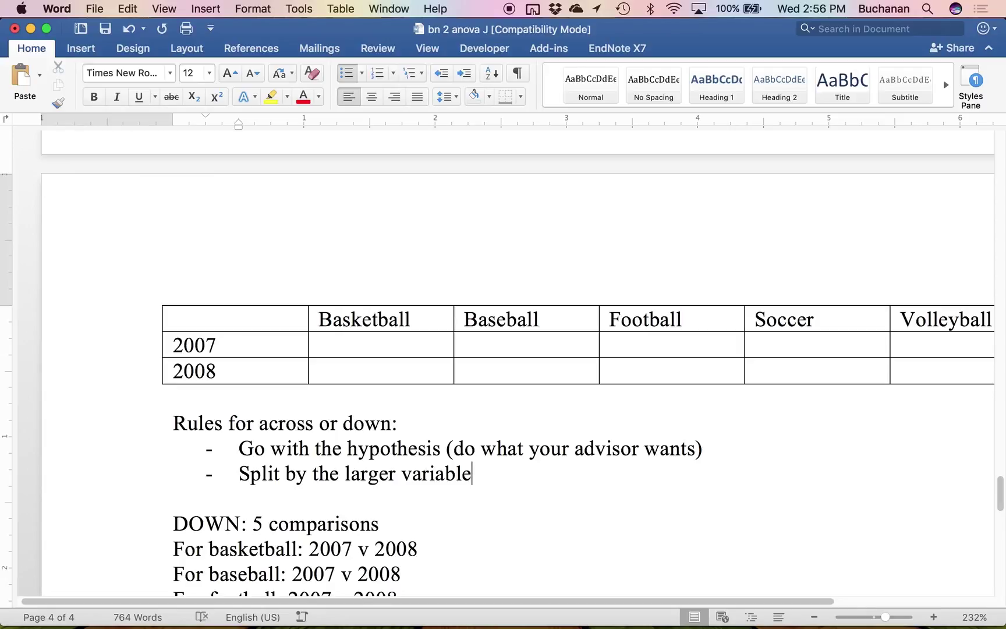
pyautogui.press('super+s')
# Extend the "Split by the larger variable" item with an arrow followed by "analyze by the smaller one".
pyautogui.write('--> analys')
pyautogui.press('BackSpace')
pyautogui.write('ze by the smaller one')
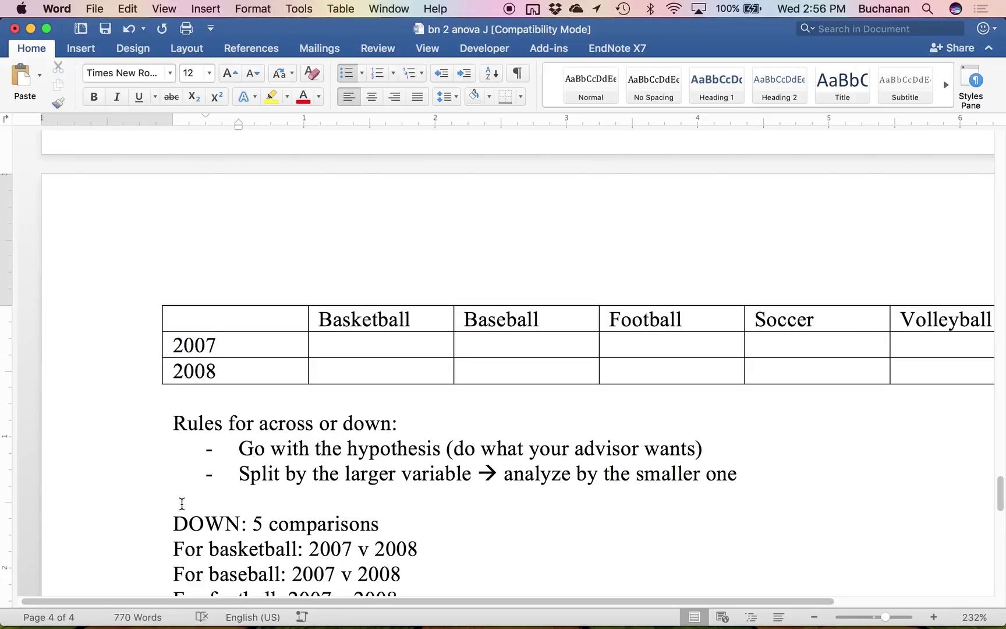
pyautogui.scroll(-5, 181, 504)
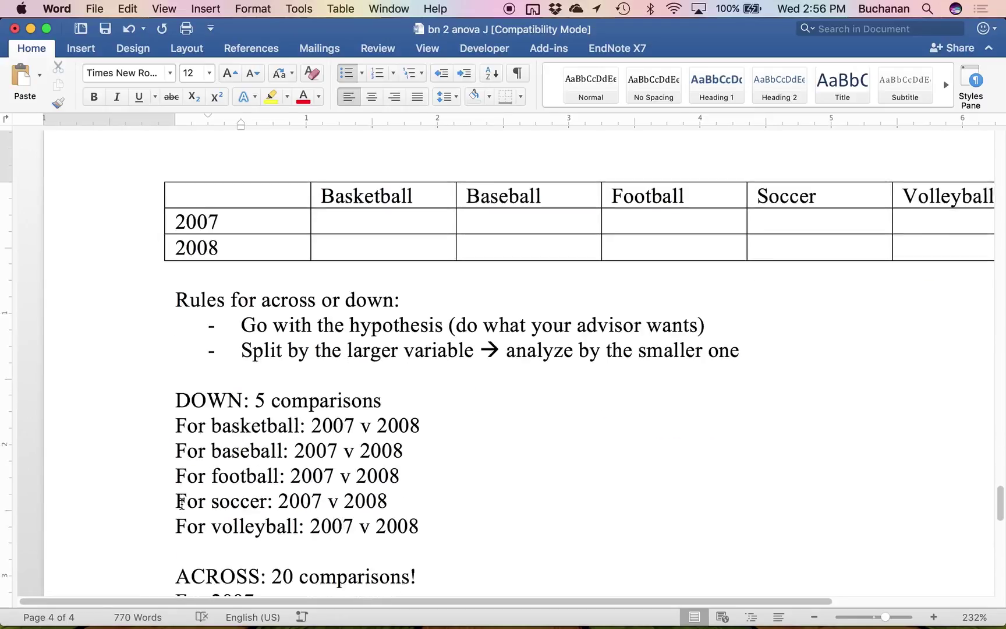
pyautogui.moveTo(167, 402); pyautogui.dragTo(299, 396)
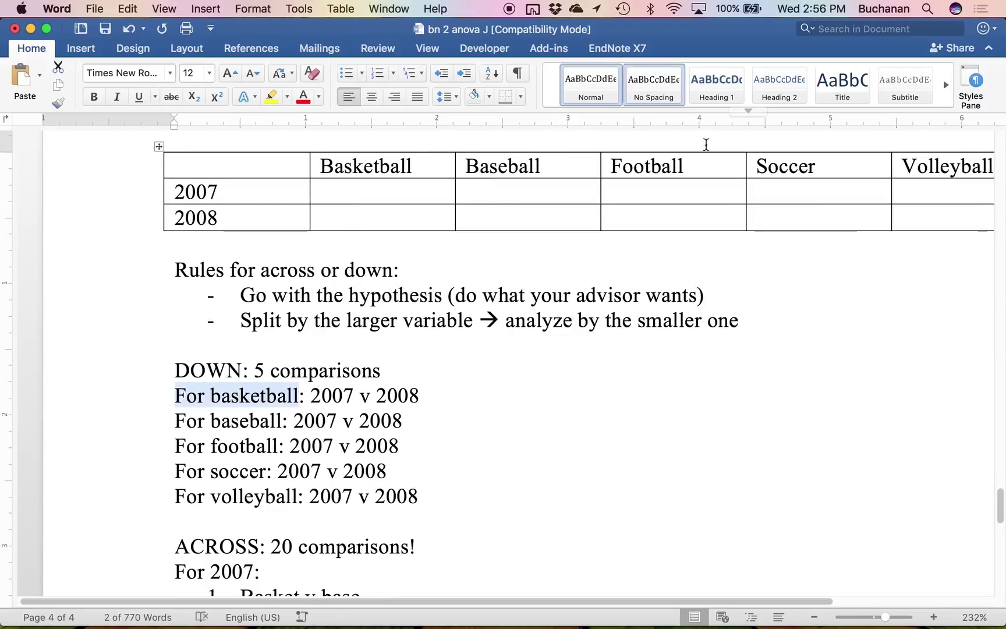
pyautogui.click(309, 397)
pyautogui.scroll(1, 360, 447)
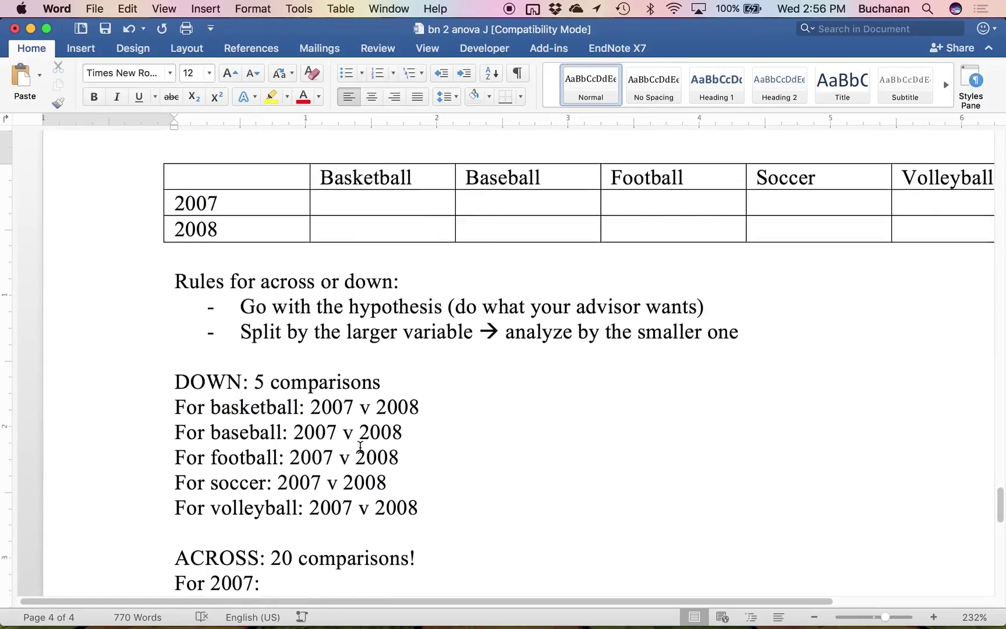
pyautogui.scroll(1, 360, 447)
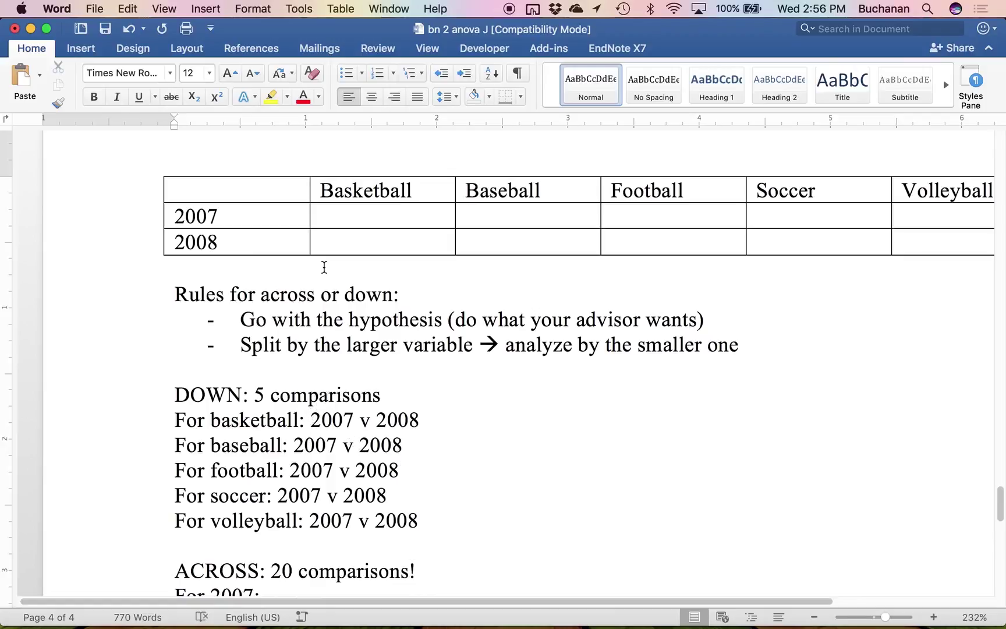
# Append "(always make smaller number of total comparisons)" to the end of the second rule.
pyautogui.click(766, 343)
pyautogui.write('(')
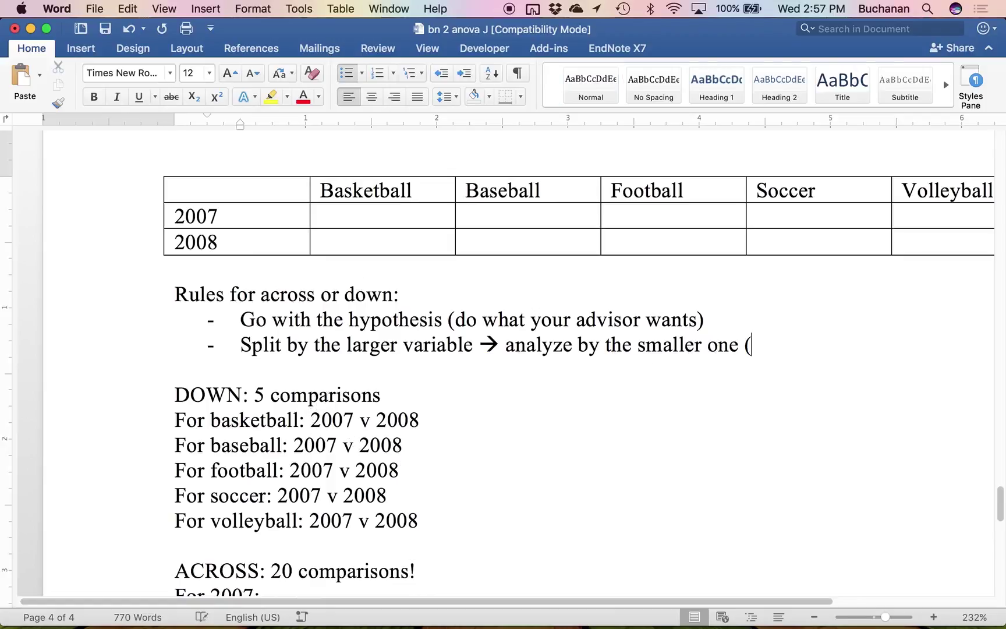
pyautogui.write('always make s')
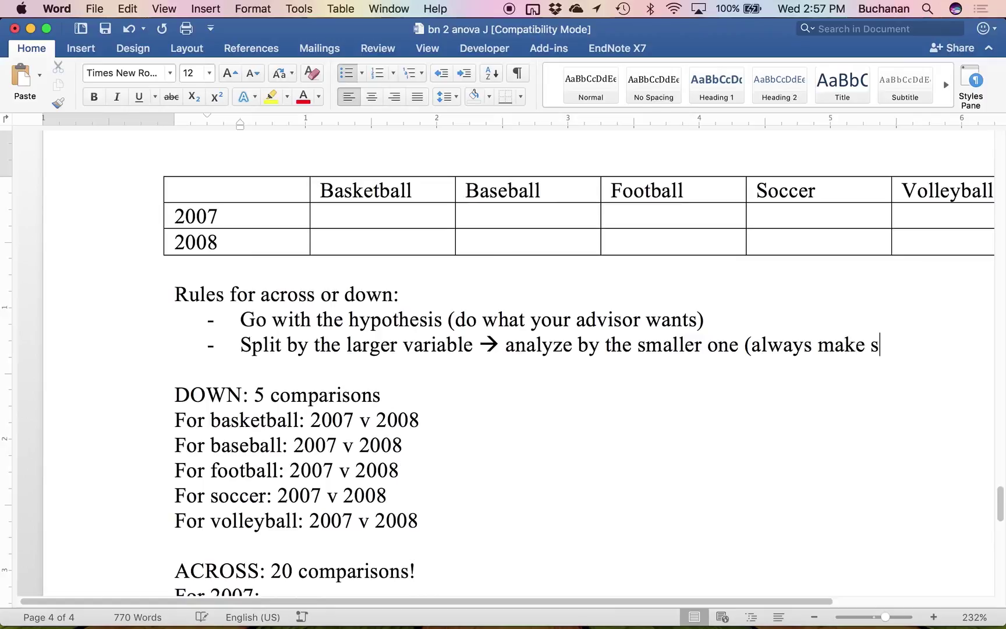
pyautogui.write('maller number')
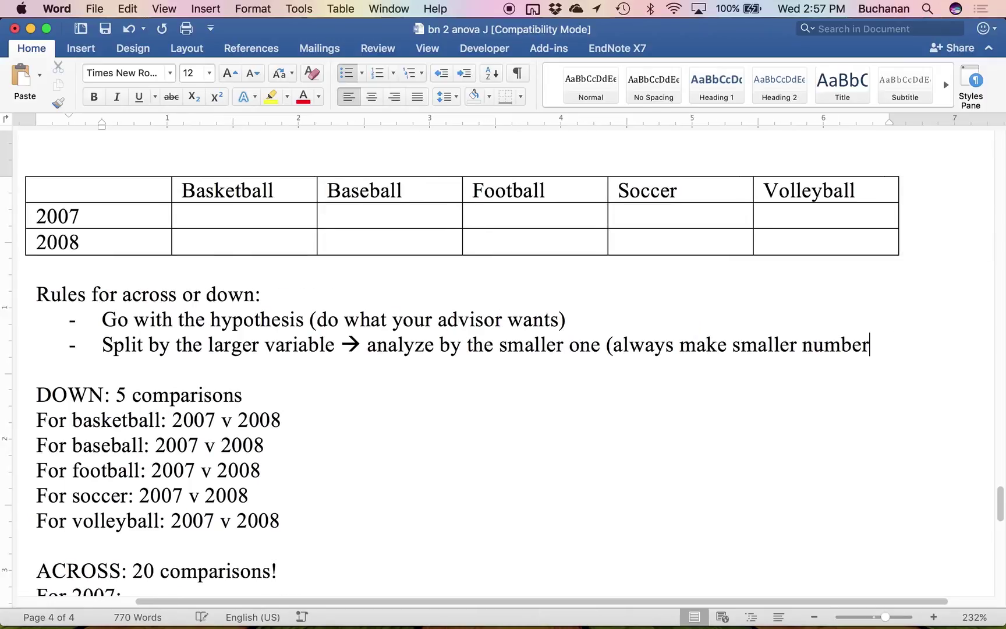
pyautogui.write(' of total comparisons)')
pyautogui.press('BackSpace')
pyautogui.write('s) ')
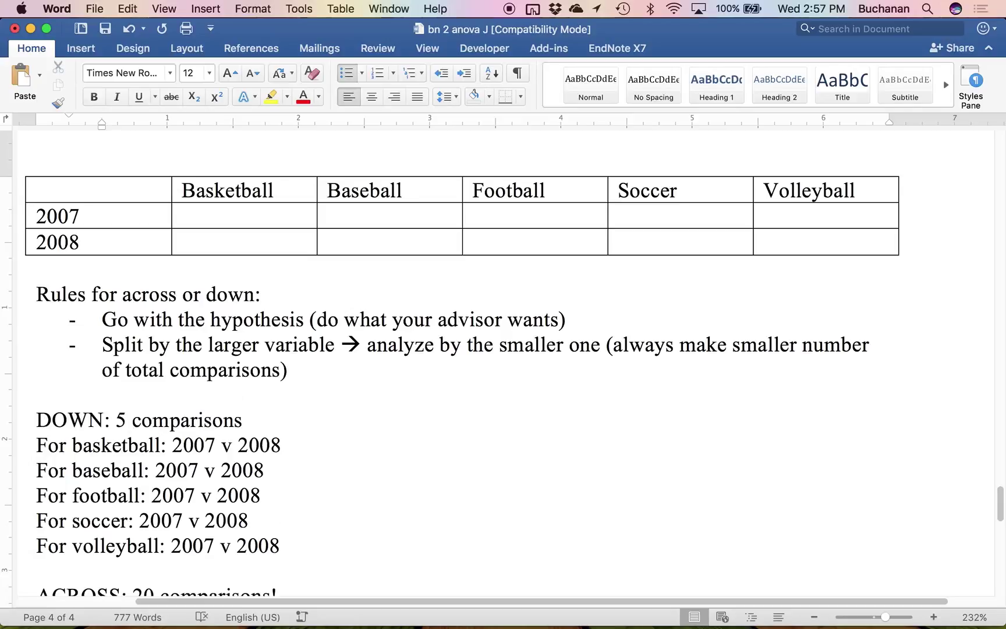
# Add ", which is less type 1 error" inside the closing parenthesis of the second rule and save the document.
pyautogui.write(', which is less type 1 ')
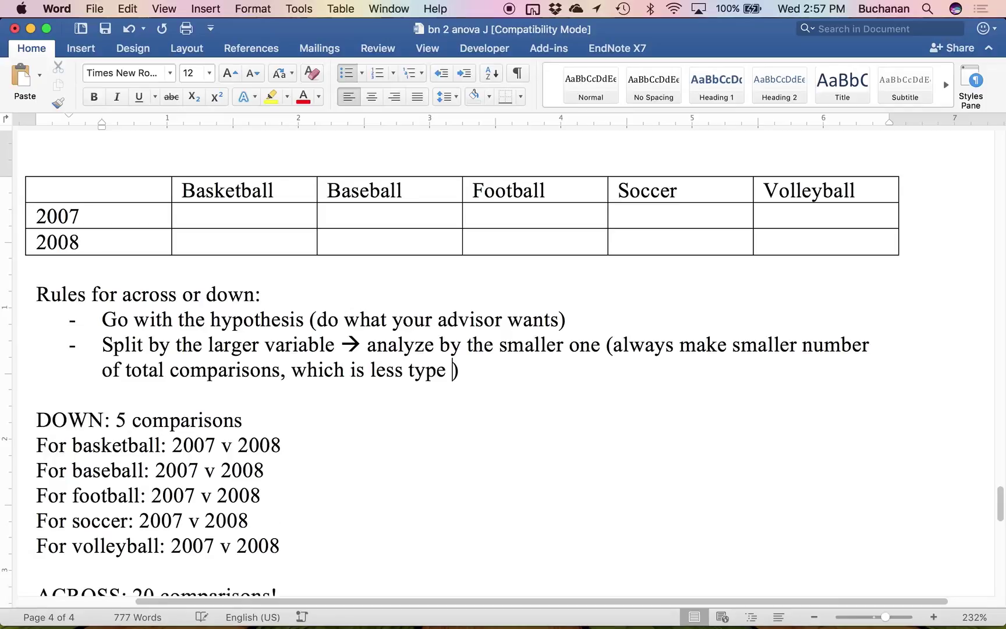
pyautogui.write('error')
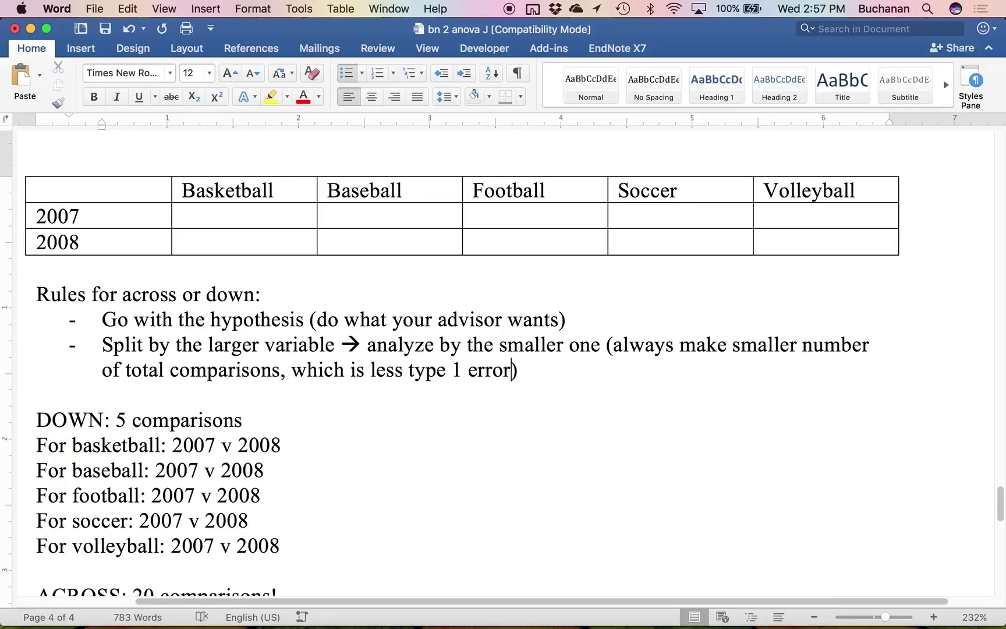
pyautogui.scroll(1, 503, 361)
pyautogui.hscroll(-2, 503, 361)
pyautogui.scroll(-2, 504, 361)
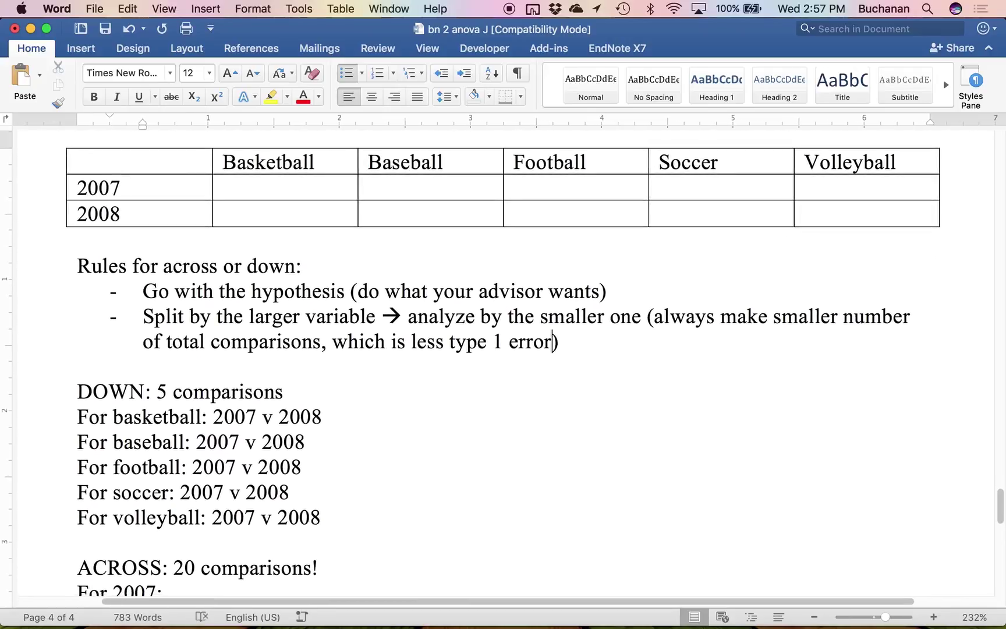
pyautogui.press('super+s')
pyautogui.moveTo(144, 317); pyautogui.dragTo(306, 317)
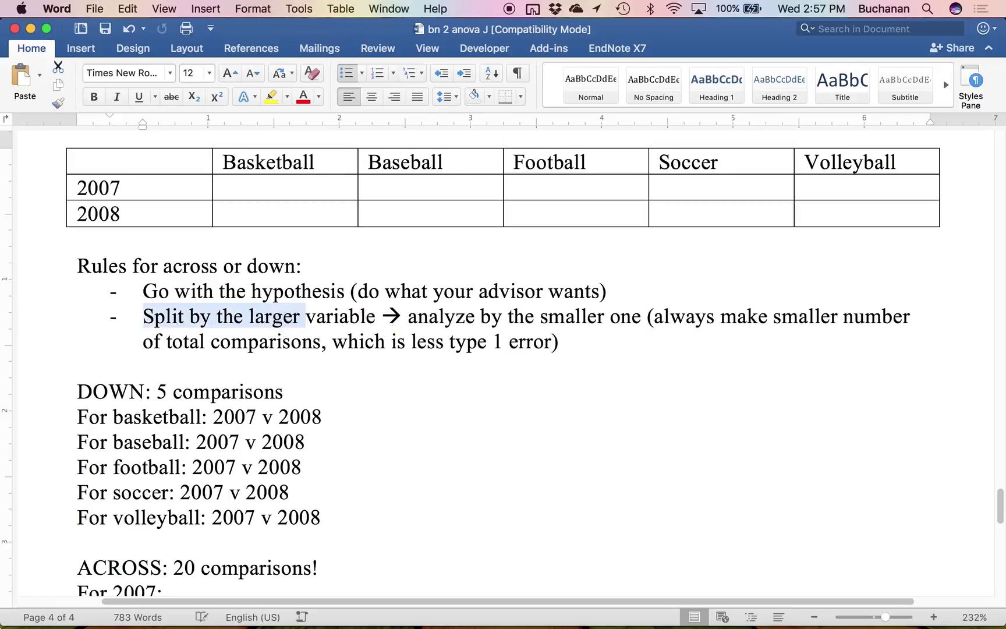
# Switch to JASP and look through the ANOVA results, including the post hoc tests, marginal means and descriptives.
pyautogui.hotkey('ctrl', 'Up')
pyautogui.click(529, 262)
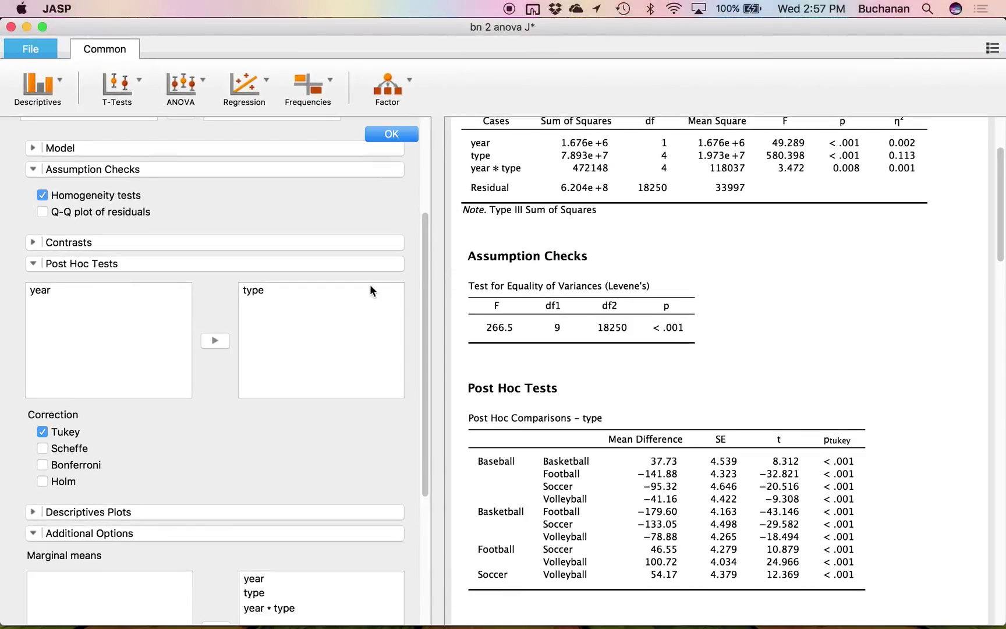
pyautogui.scroll(3, 370, 290)
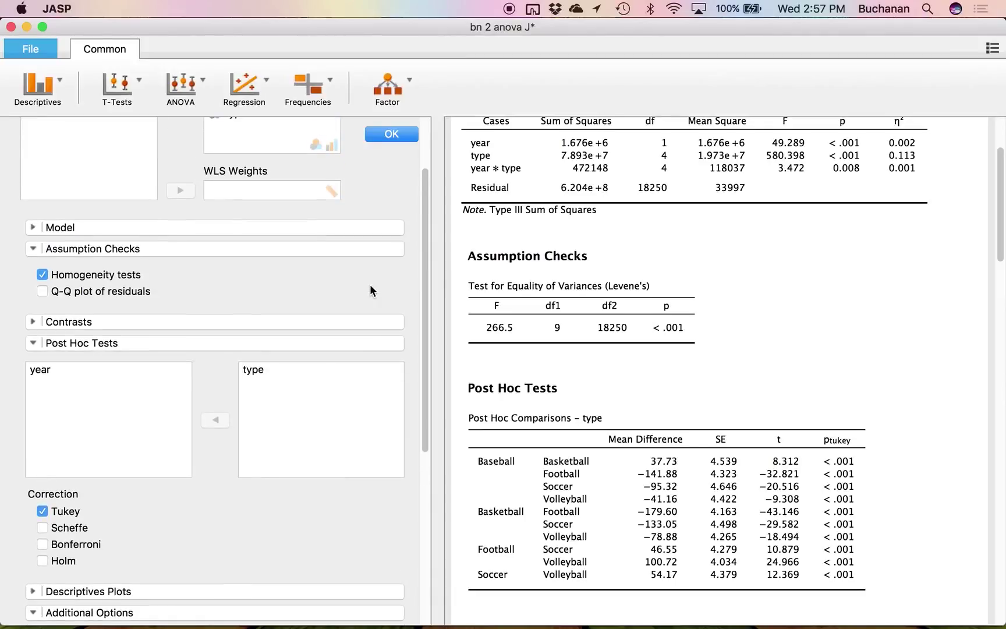
pyautogui.scroll(-10, 369, 284)
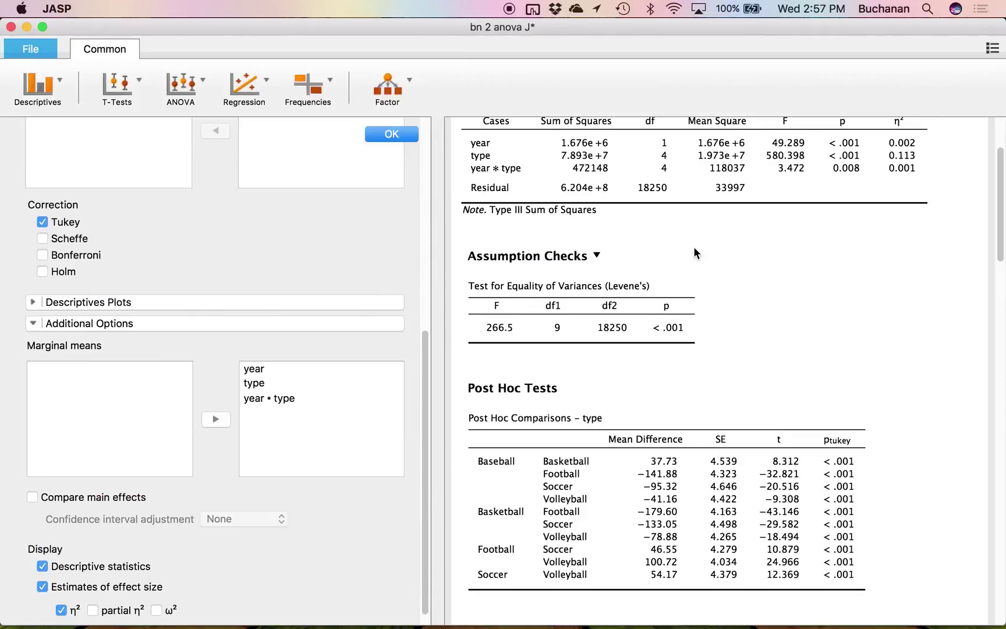
pyautogui.scroll(-15, 694, 246)
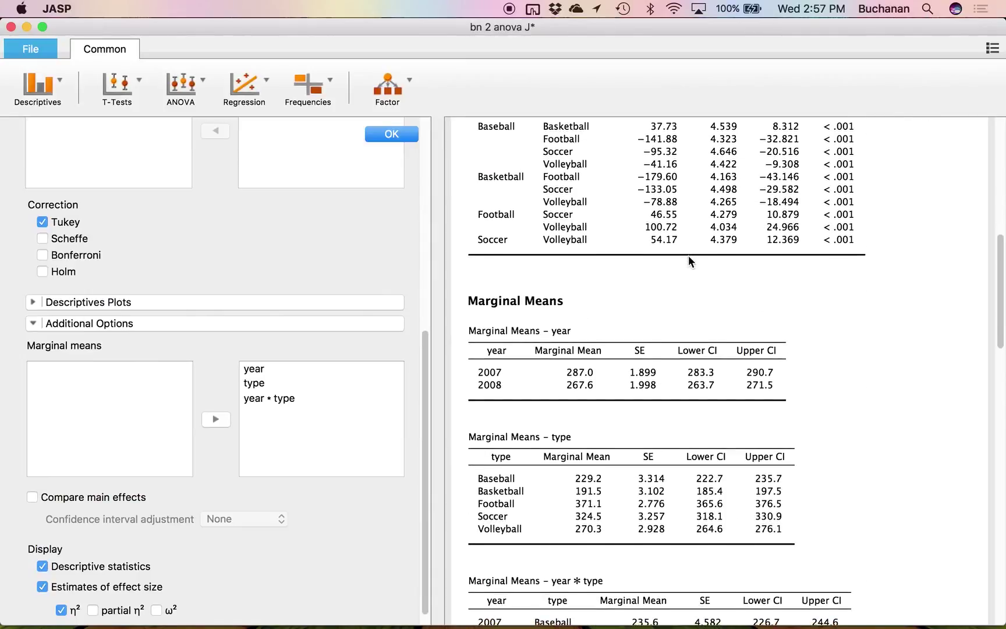
pyautogui.scroll(-18, 689, 258)
pyautogui.scroll(20, 689, 258)
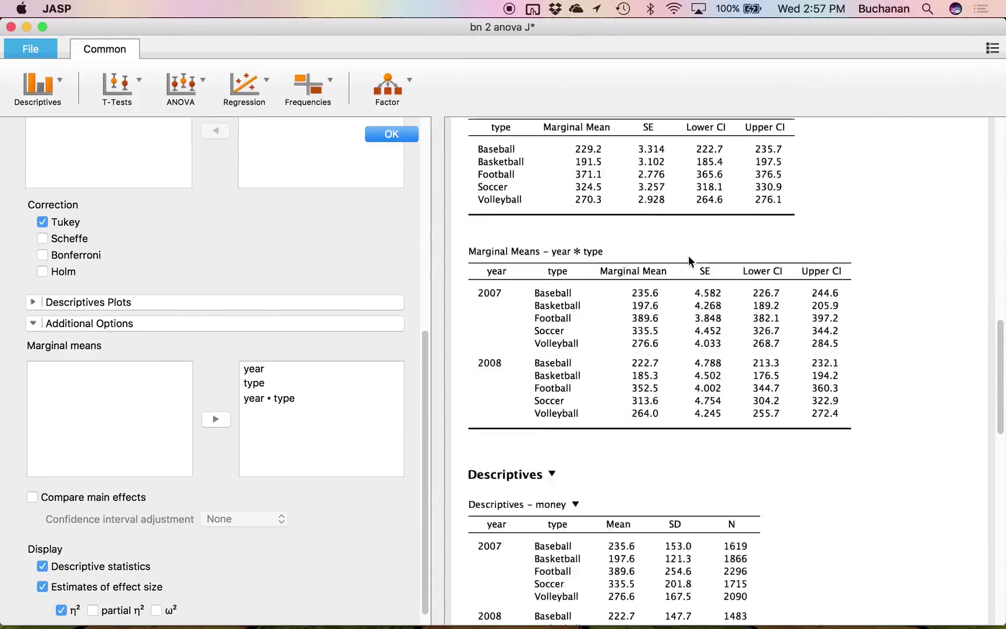
pyautogui.scroll(10, 689, 257)
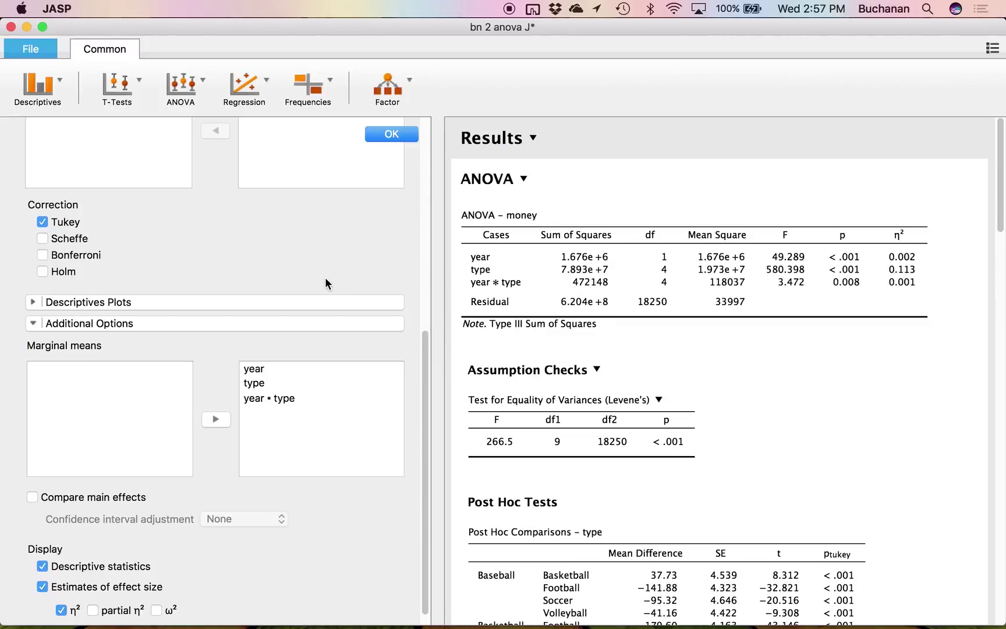
# Review the ANOVA analysis settings, including the options for post hoc tests, descriptives plots and marginal means.
pyautogui.scroll(-1, 241, 471)
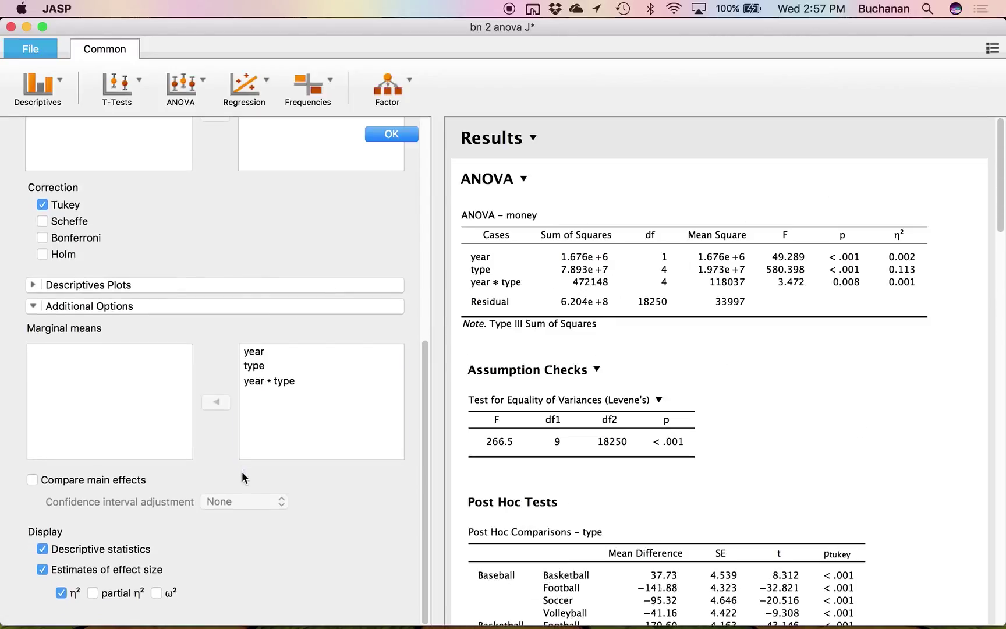
pyautogui.scroll(5, 241, 471)
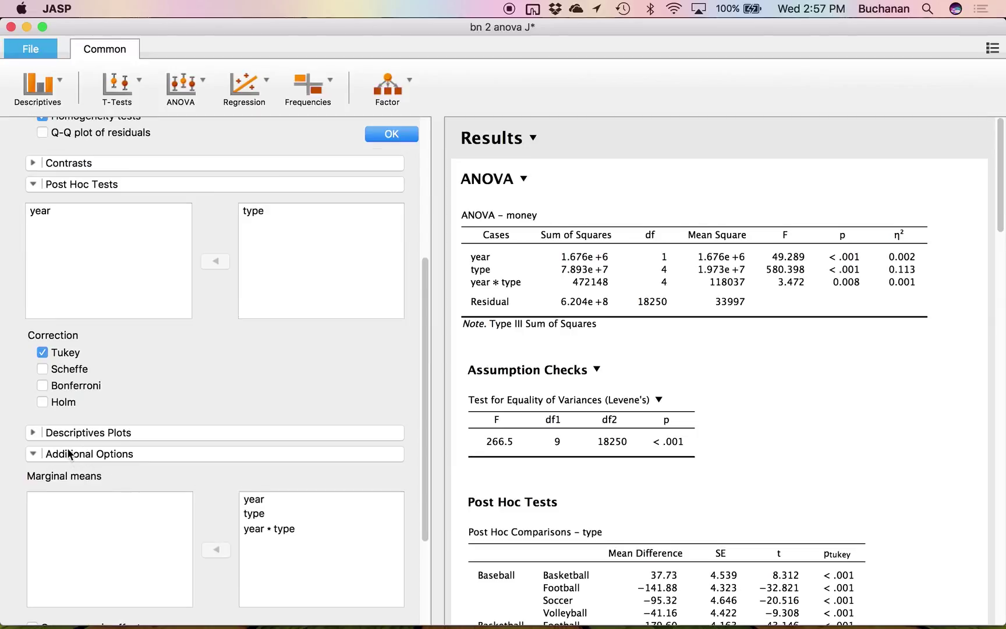
pyautogui.scroll(5, 221, 380)
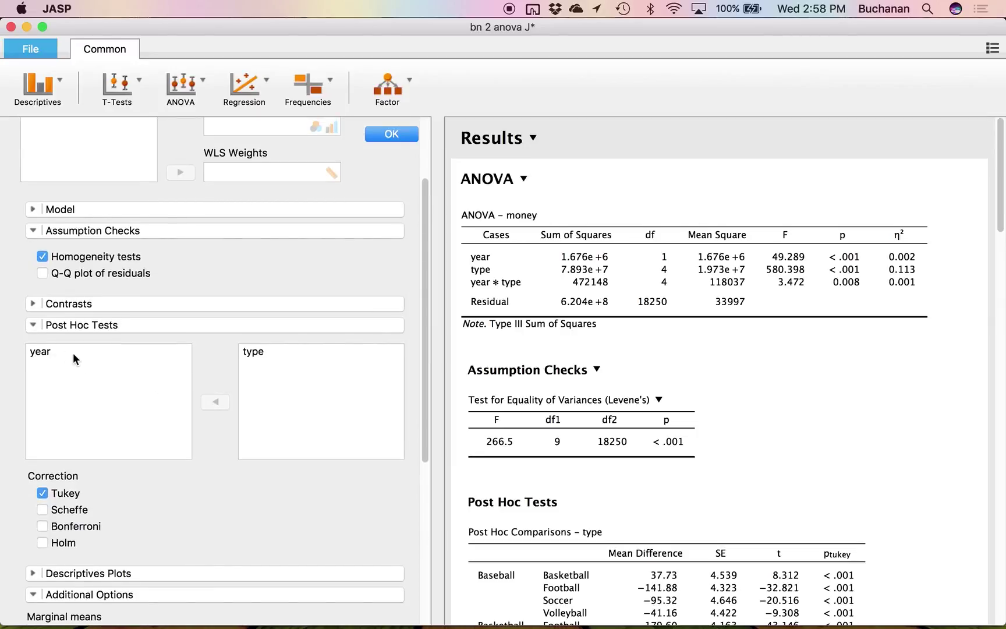
pyautogui.scroll(-6, 68, 363)
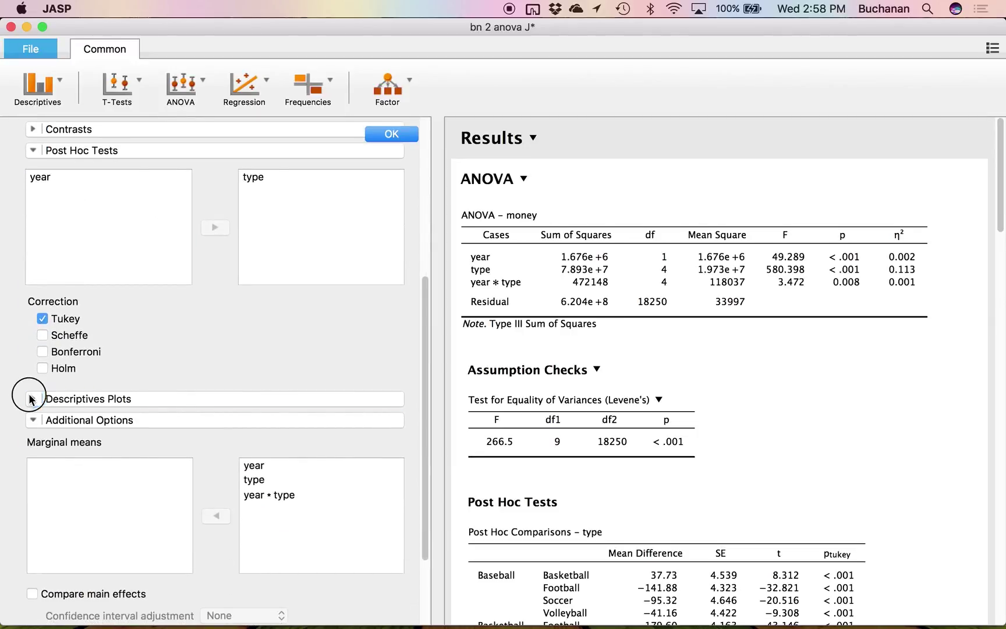
pyautogui.click(32, 399)
pyautogui.scroll(-4, 30, 404)
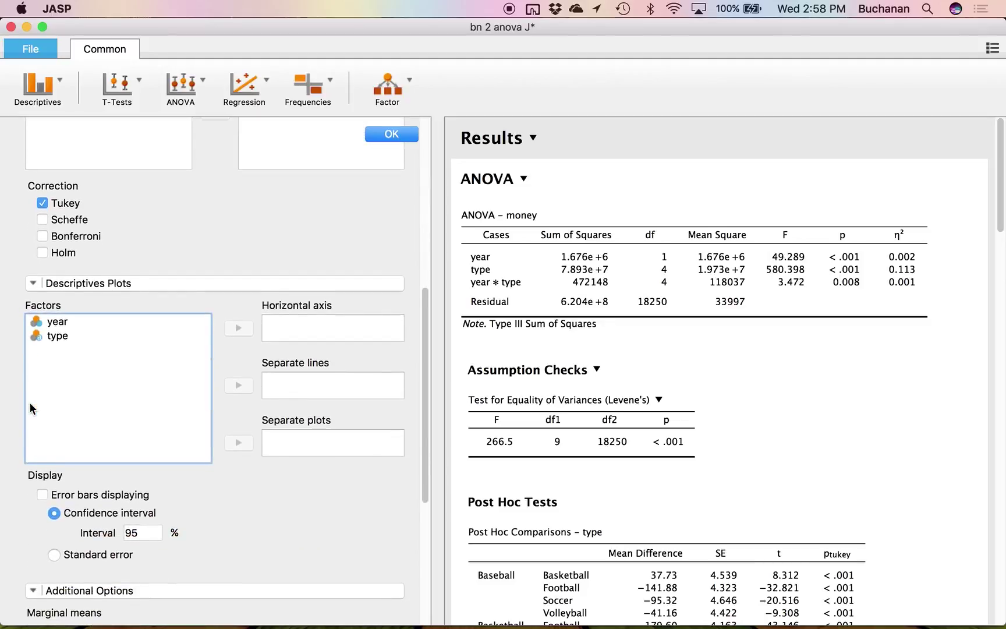
pyautogui.click(32, 285)
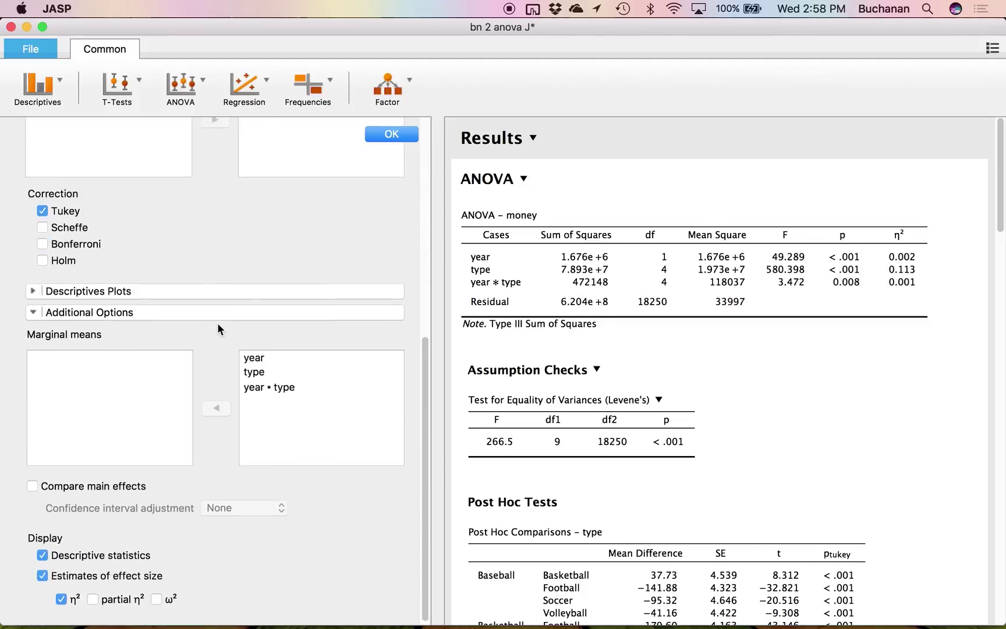
pyautogui.scroll(7, 217, 323)
pyautogui.scroll(6, 217, 323)
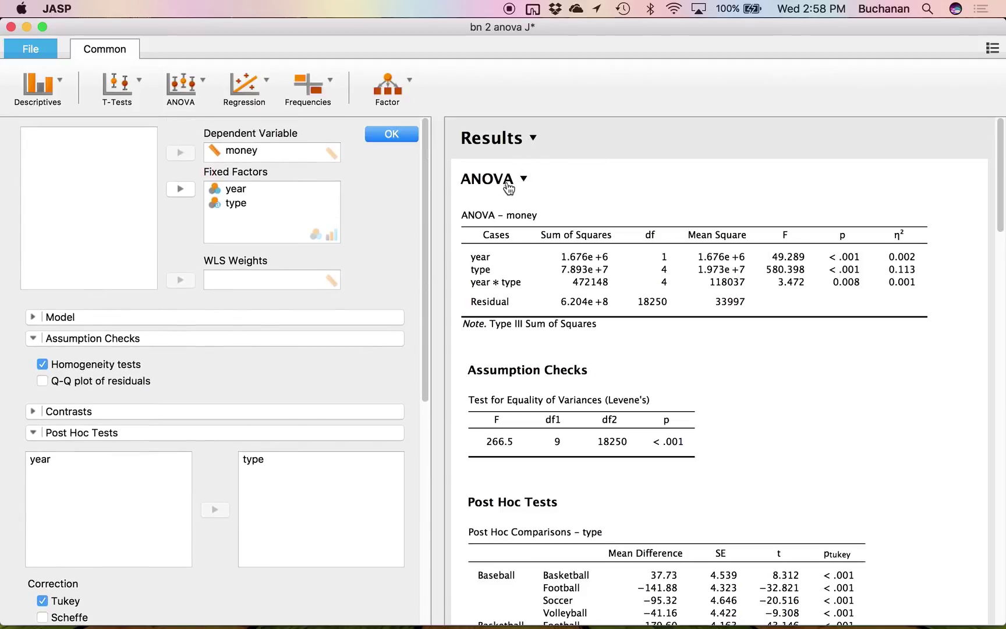
# Copy the complete JASP results output and switch back to the Word notes document.
pyautogui.click(534, 138)
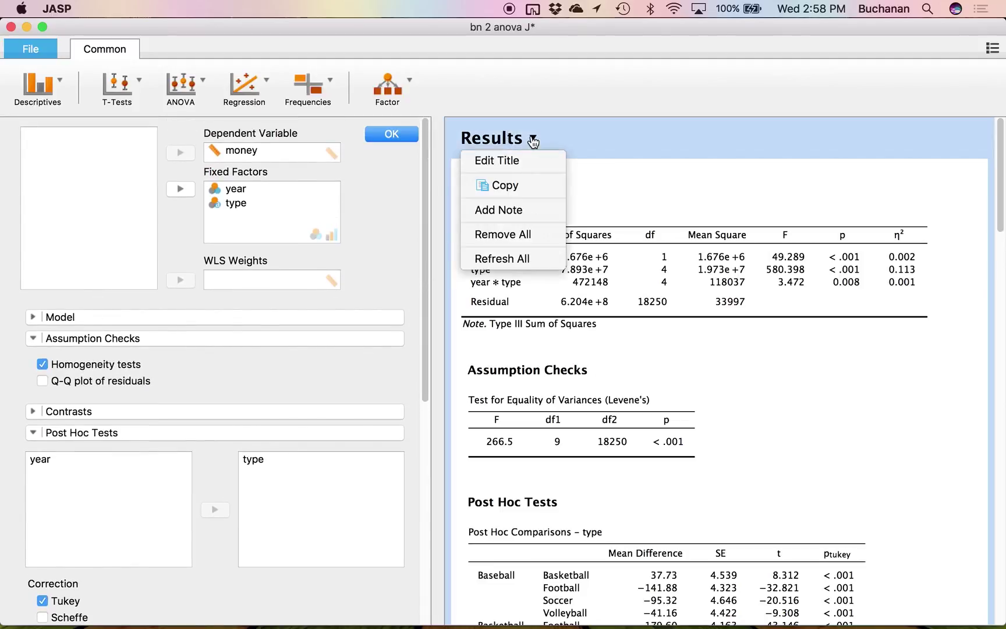
pyautogui.click(510, 188)
pyautogui.hotkey('ctrl', 'Up')
pyautogui.click(567, 419)
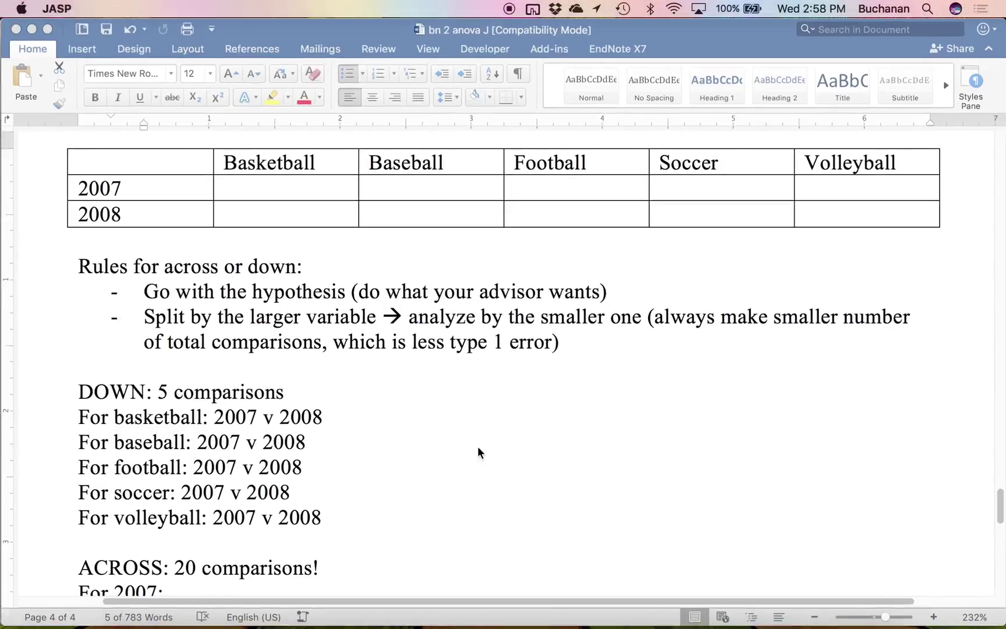
# Insert a page break after the 2008 comparison list, paste the JASP results with matched destination formatting, and save the document.
pyautogui.scroll(-15, 417, 457)
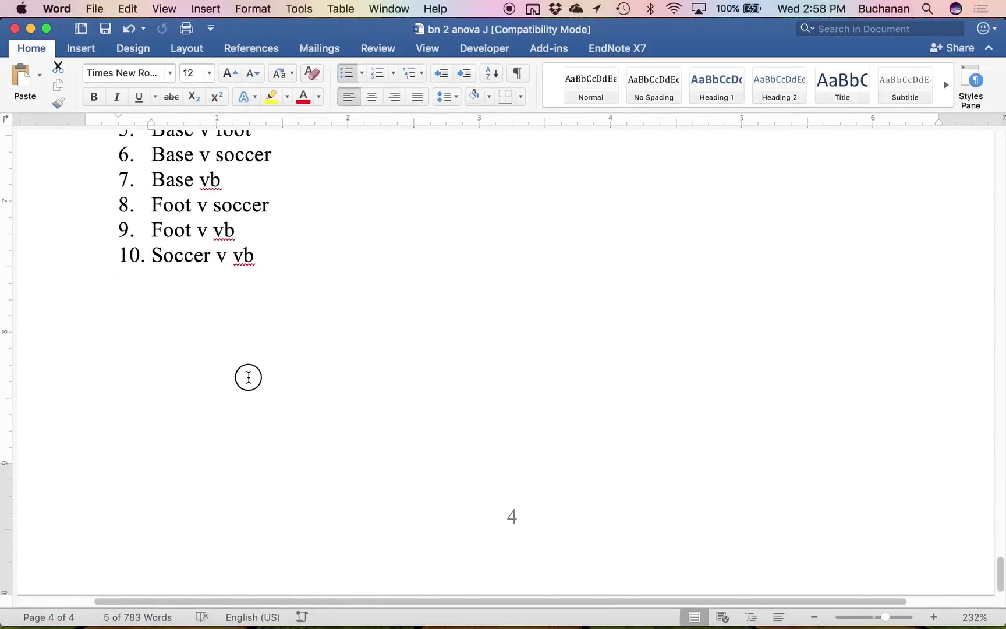
pyautogui.click(249, 378)
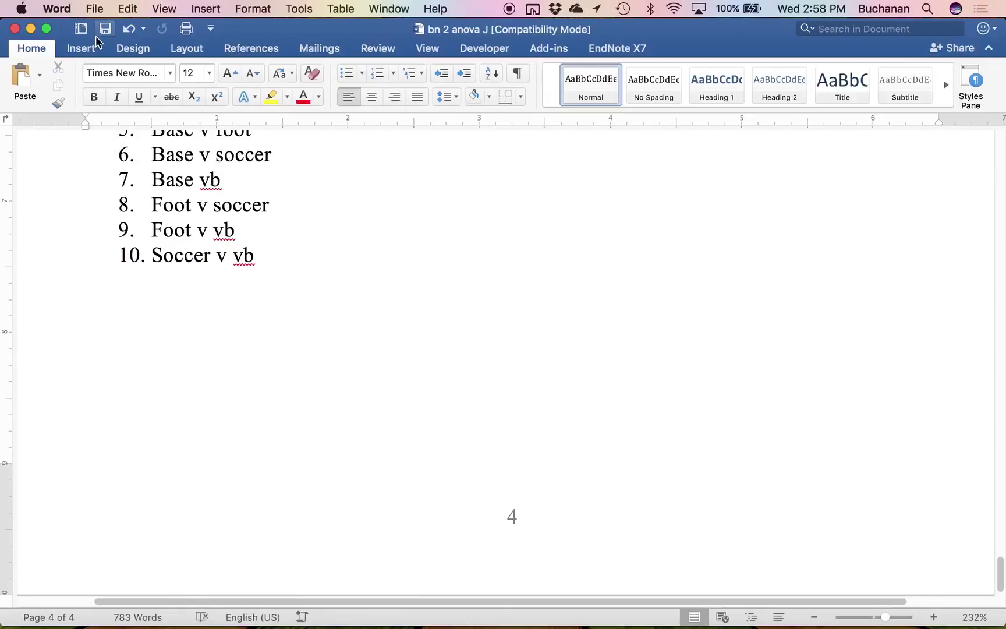
pyautogui.click(84, 51)
pyautogui.click(25, 79)
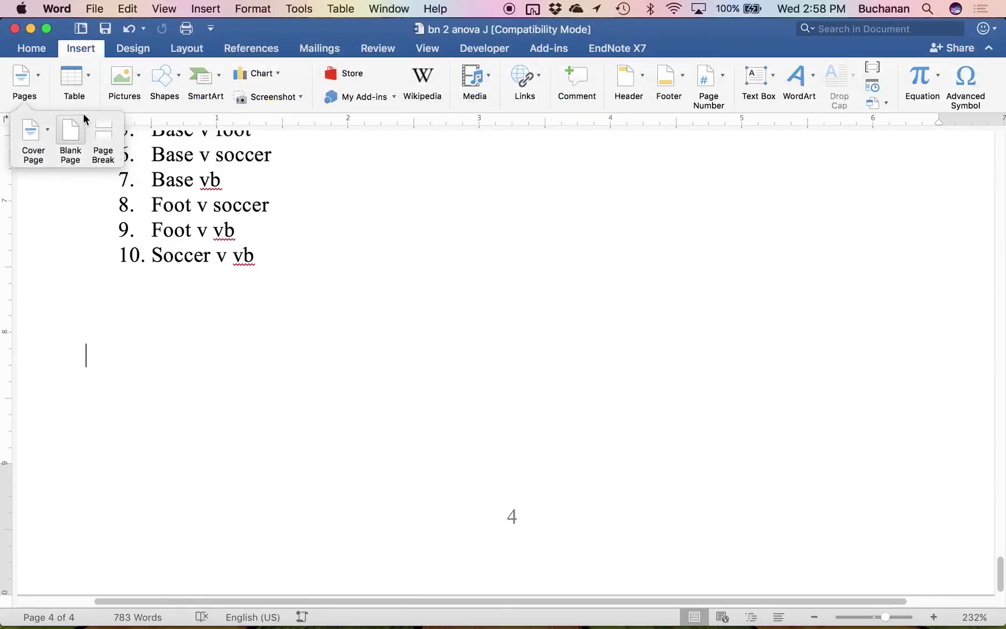
pyautogui.click(103, 139)
pyautogui.press('super+v')
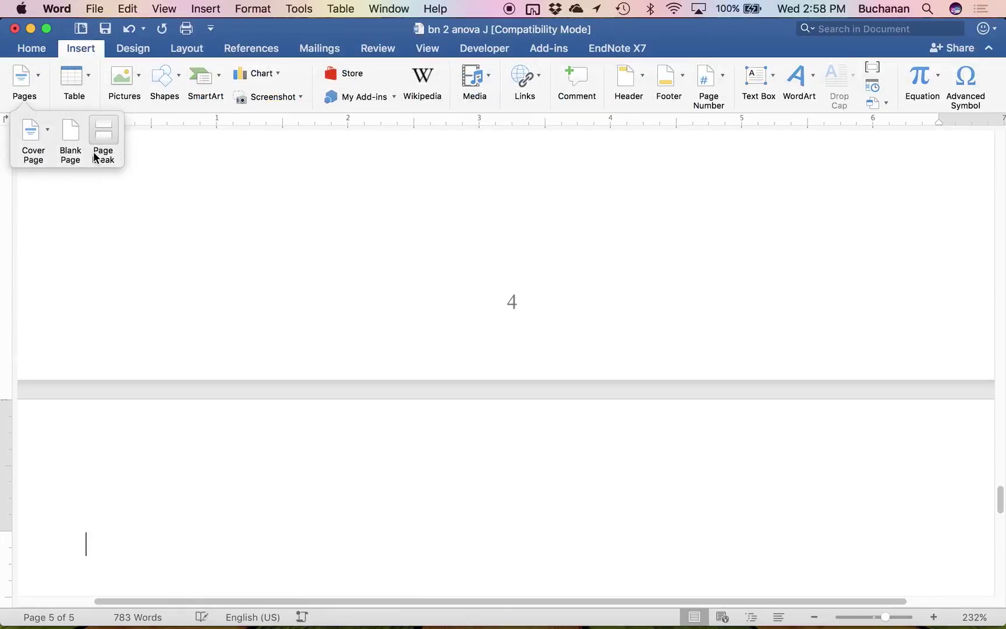
pyautogui.press('super+s')
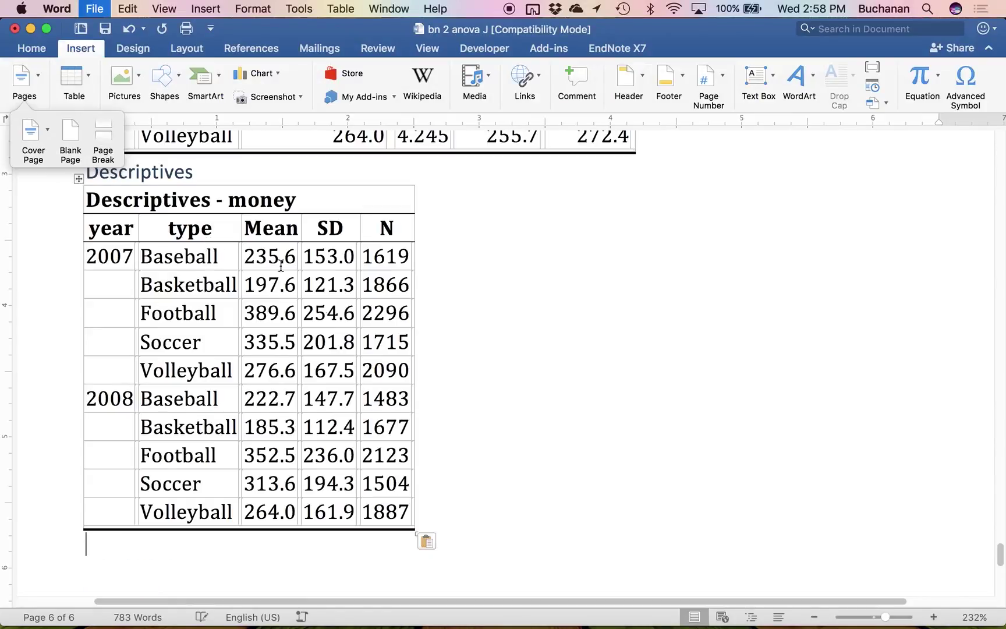
pyautogui.click(427, 541)
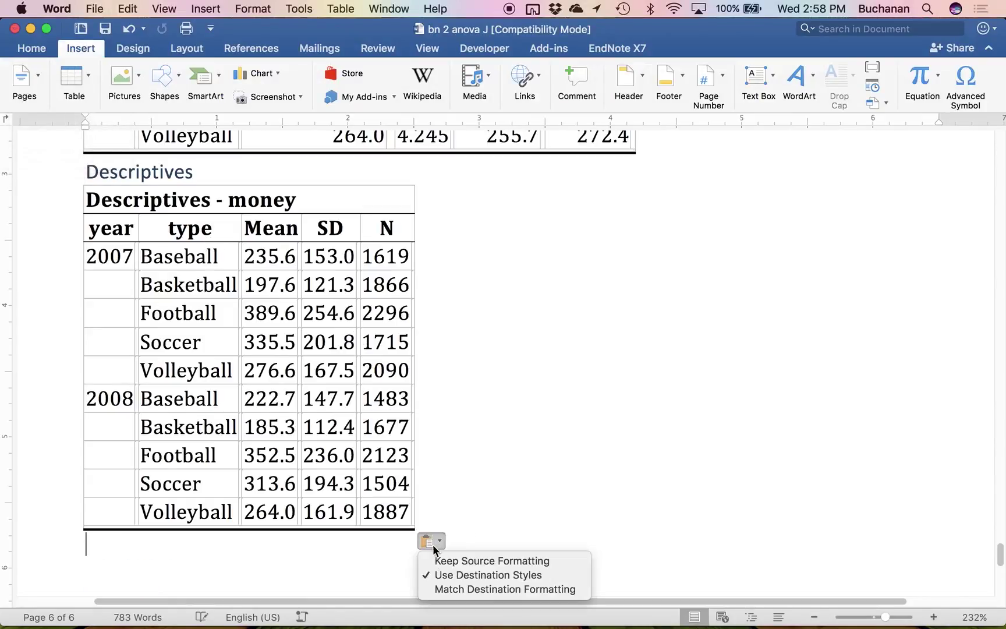
pyautogui.click(437, 589)
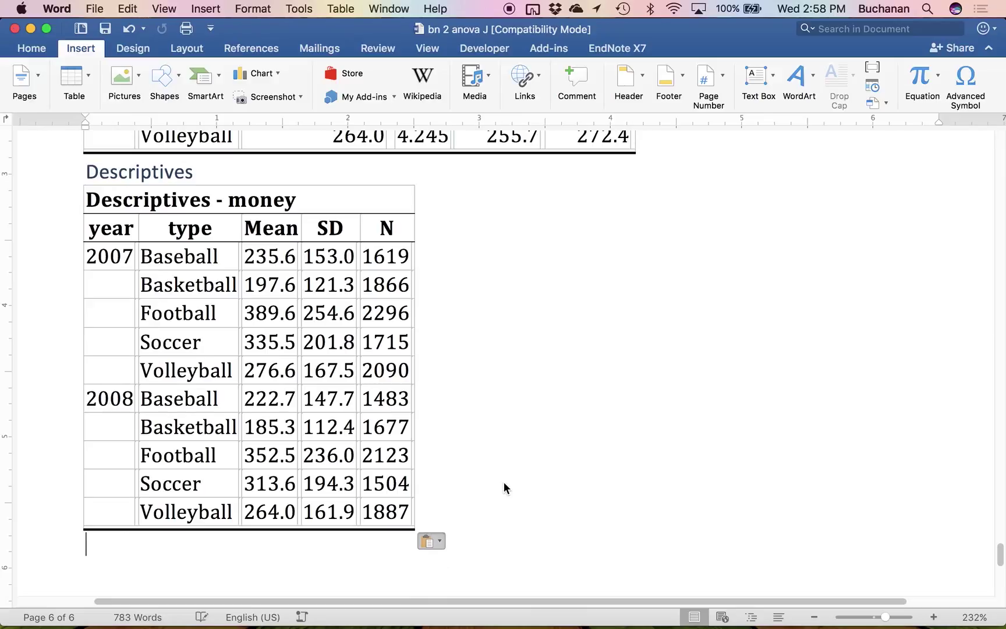
# Look through the pasted results, from the ANOVA table and post hoc tests to the marginal means.
pyautogui.scroll(15, 504, 488)
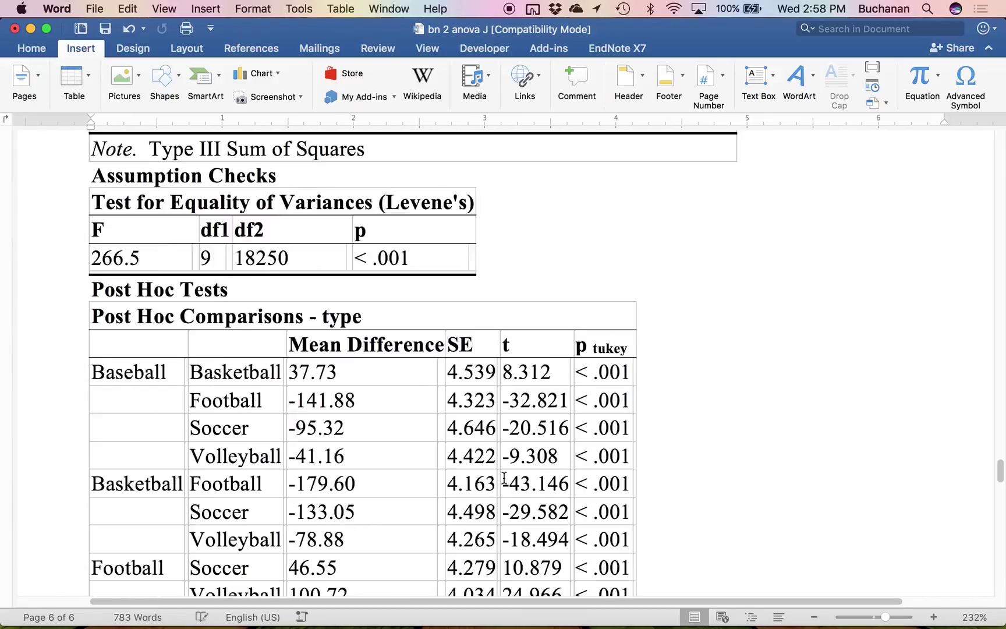
pyautogui.scroll(-15, 504, 477)
pyautogui.scroll(8, 505, 477)
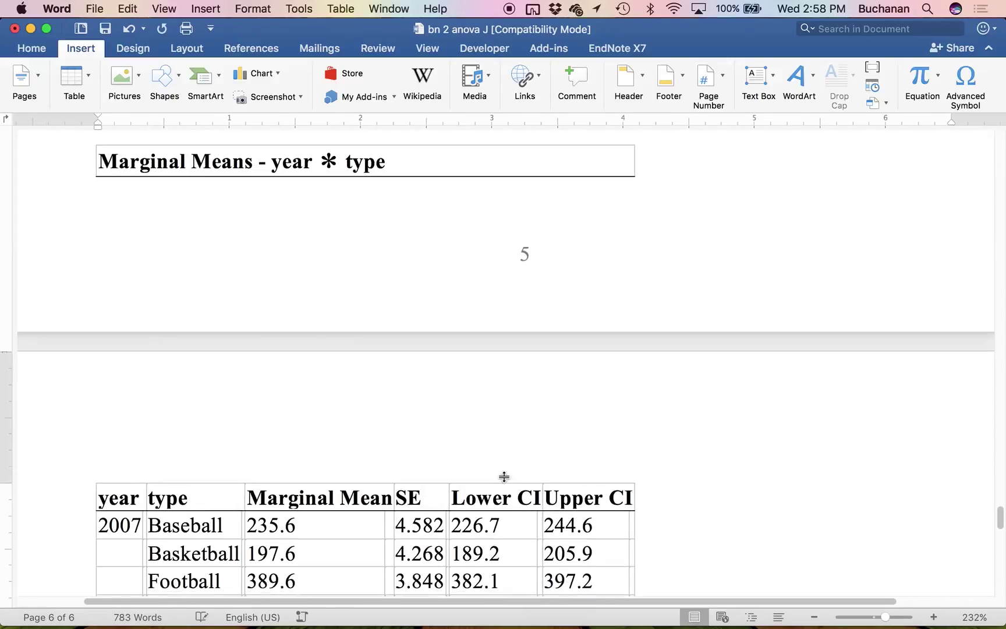
pyautogui.scroll(15, 505, 476)
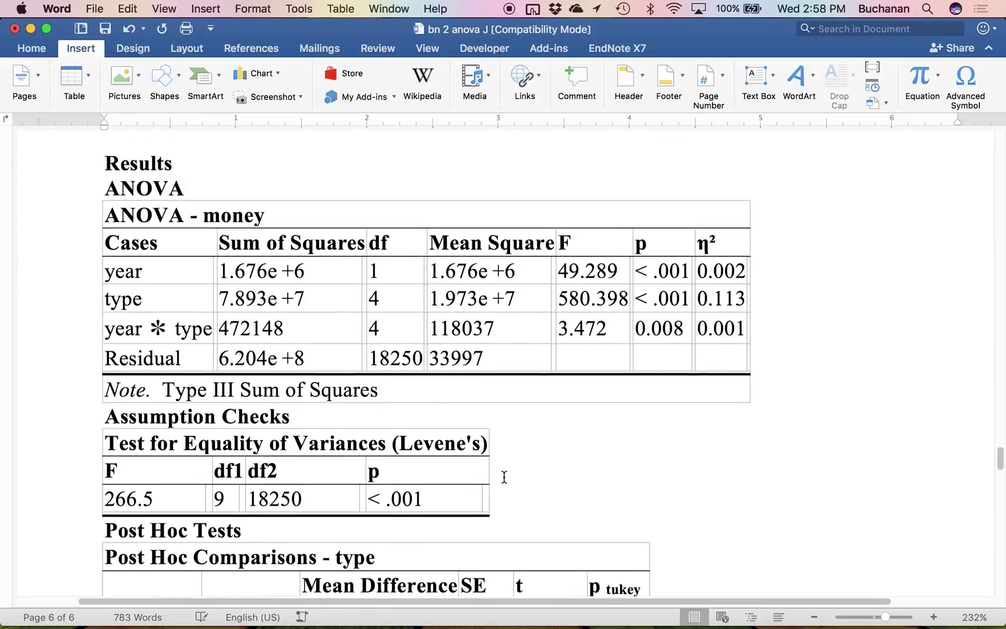
pyautogui.scroll(15, 505, 477)
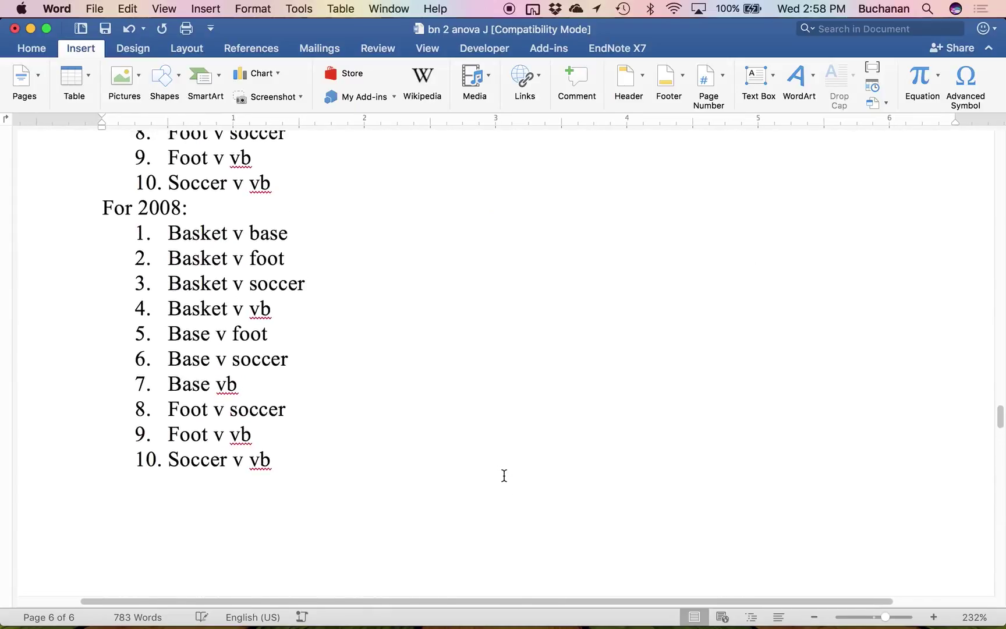
pyautogui.scroll(-20, 504, 476)
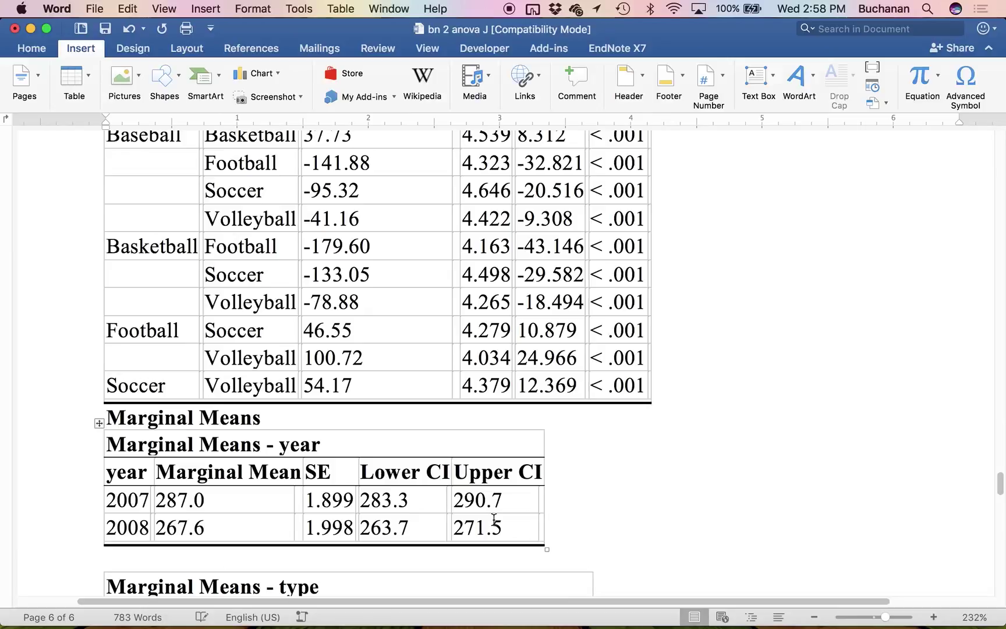
pyautogui.scroll(-20, 493, 519)
pyautogui.scroll(10, 494, 519)
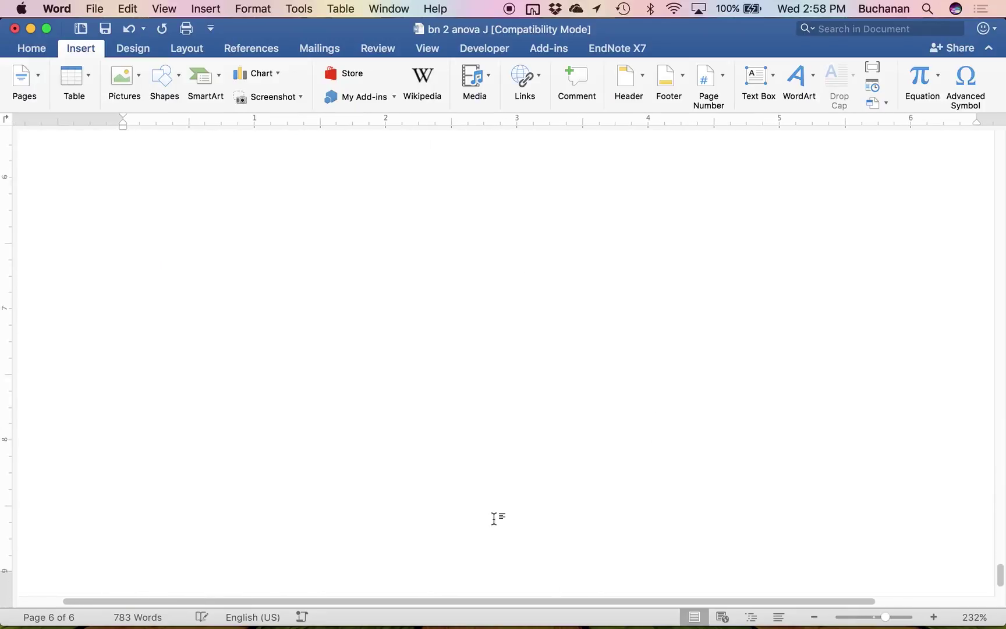
# Add the line "Separate out the files:" below the pasted Descriptives table and save the document.
pyautogui.scroll(2, 494, 519)
pyautogui.click(282, 400)
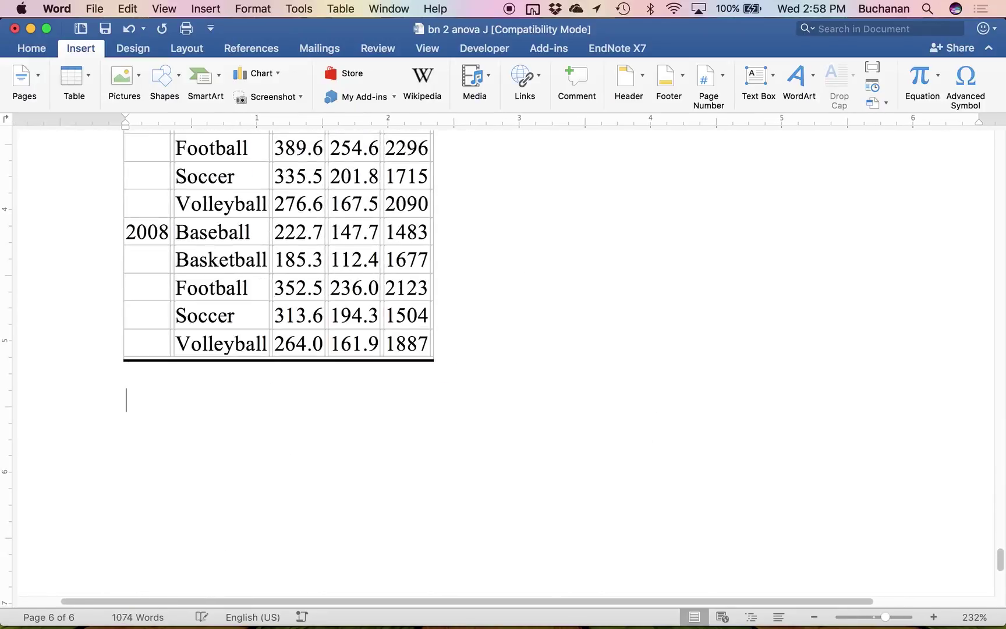
pyautogui.write('Sep')
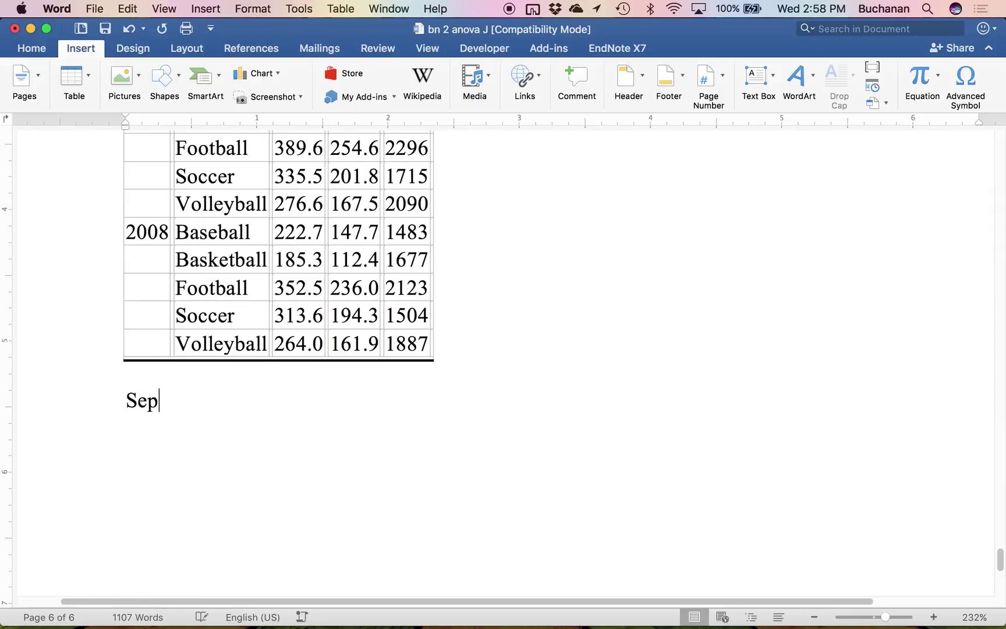
pyautogui.write('arate')
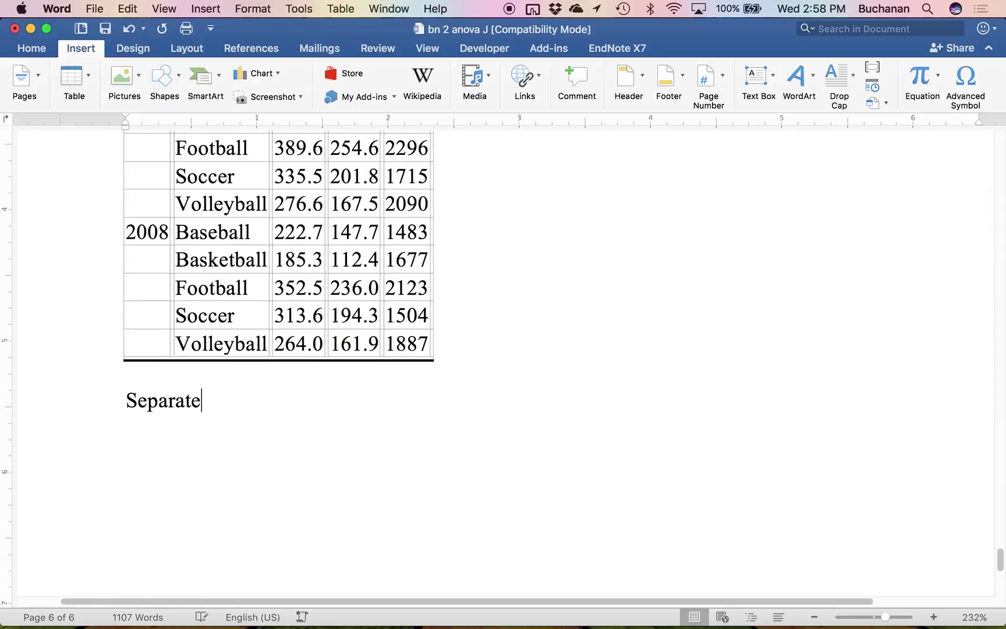
pyautogui.write(' out the files:')
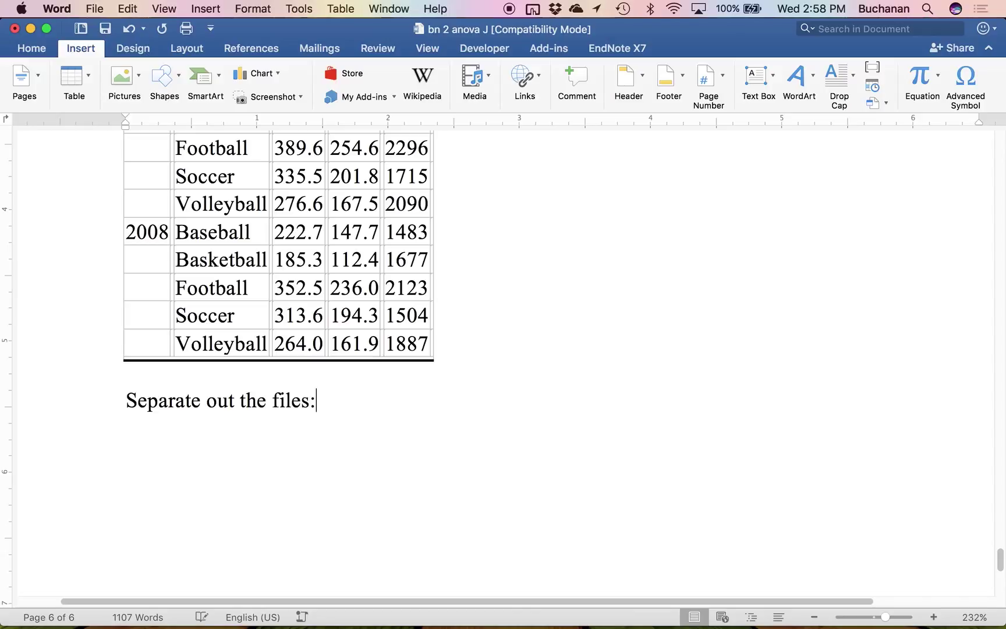
pyautogui.hotkey('ctrl', 'Up')
pyautogui.click(610, 471)
pyautogui.press('super+s')
# Switch to JASP, close the ANOVA settings to view the data, and open the Independent Samples T-Test options.
pyautogui.hotkey('ctrl', 'Up')
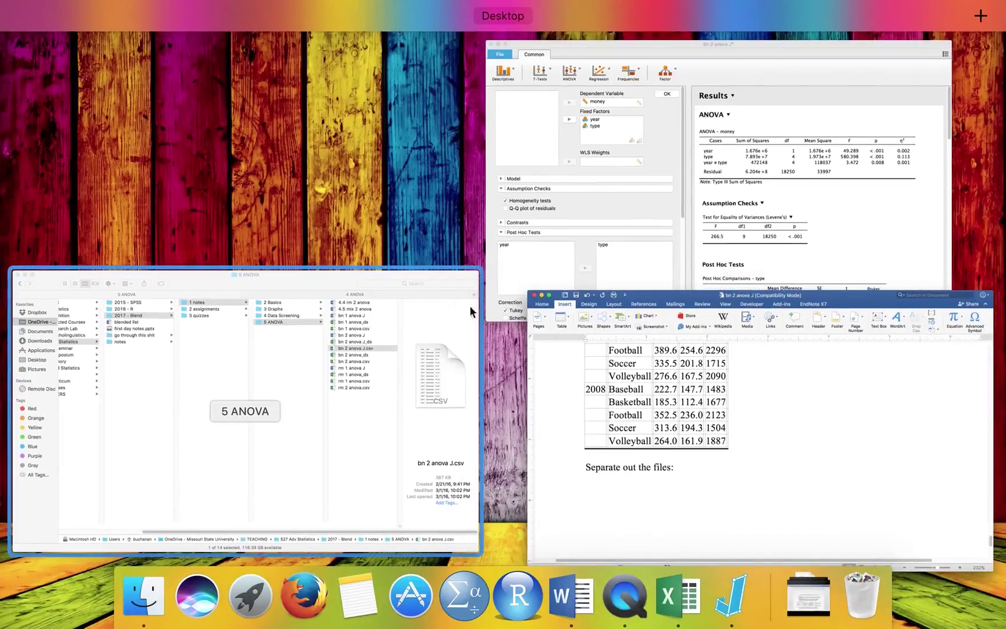
pyautogui.click(519, 243)
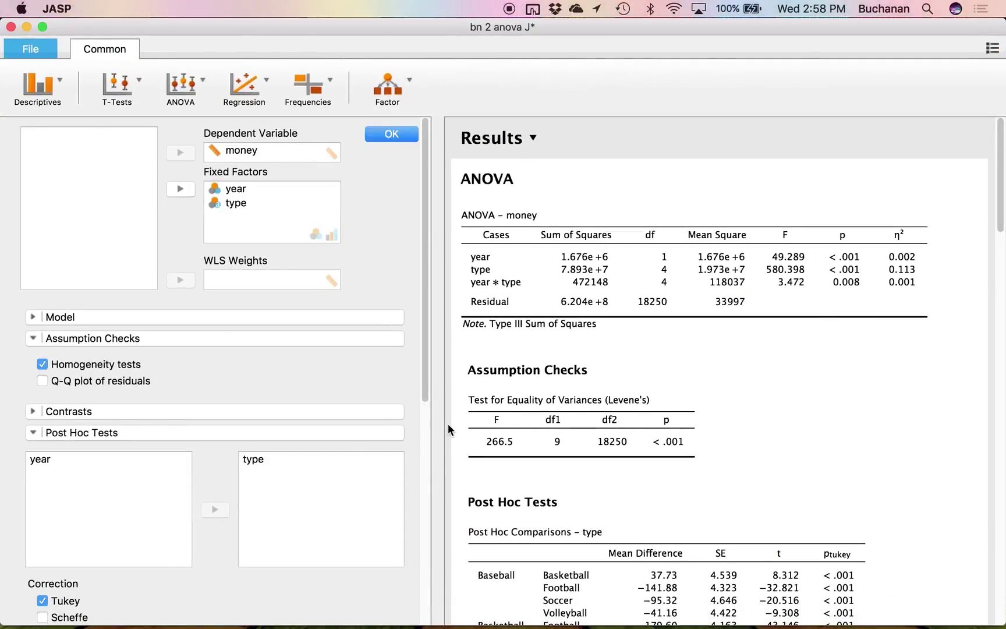
pyautogui.click(382, 441)
pyautogui.scroll(-1, 382, 441)
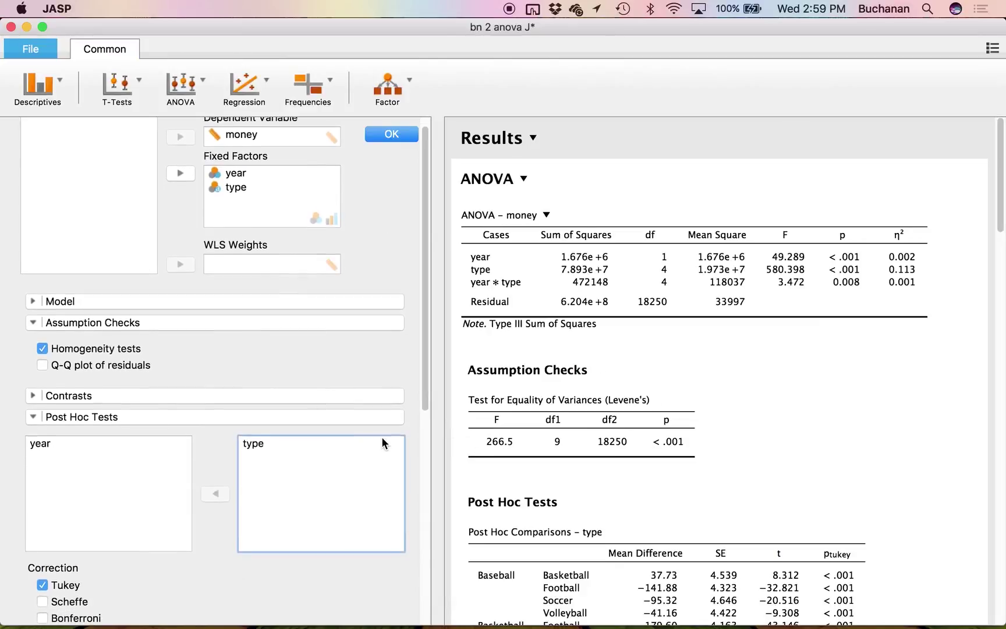
pyautogui.scroll(-10, 395, 467)
pyautogui.click(396, 141)
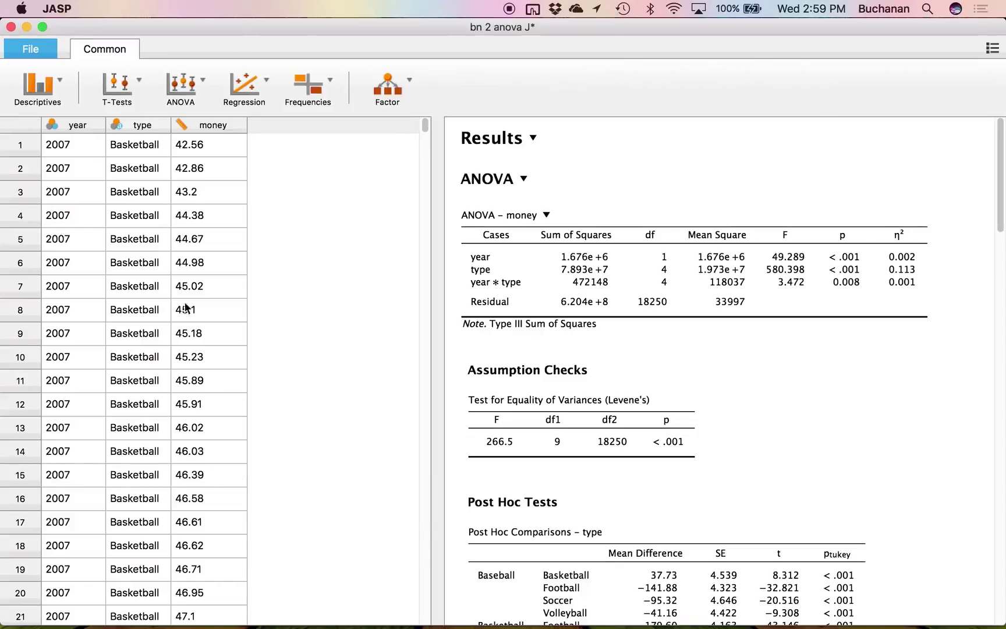
pyautogui.click(116, 124)
pyautogui.click(124, 176)
pyautogui.click(118, 87)
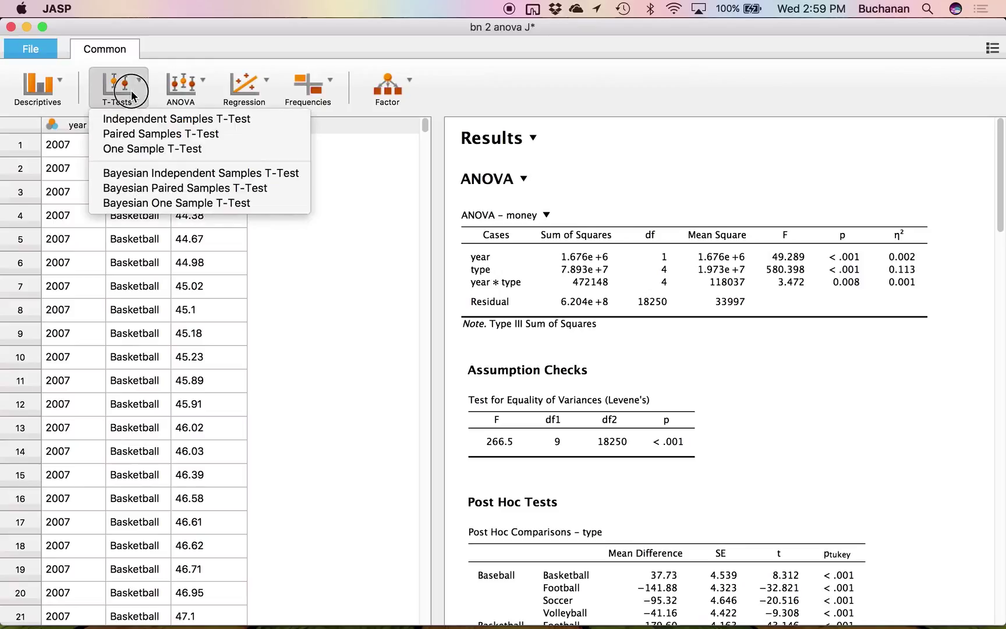
pyautogui.click(174, 118)
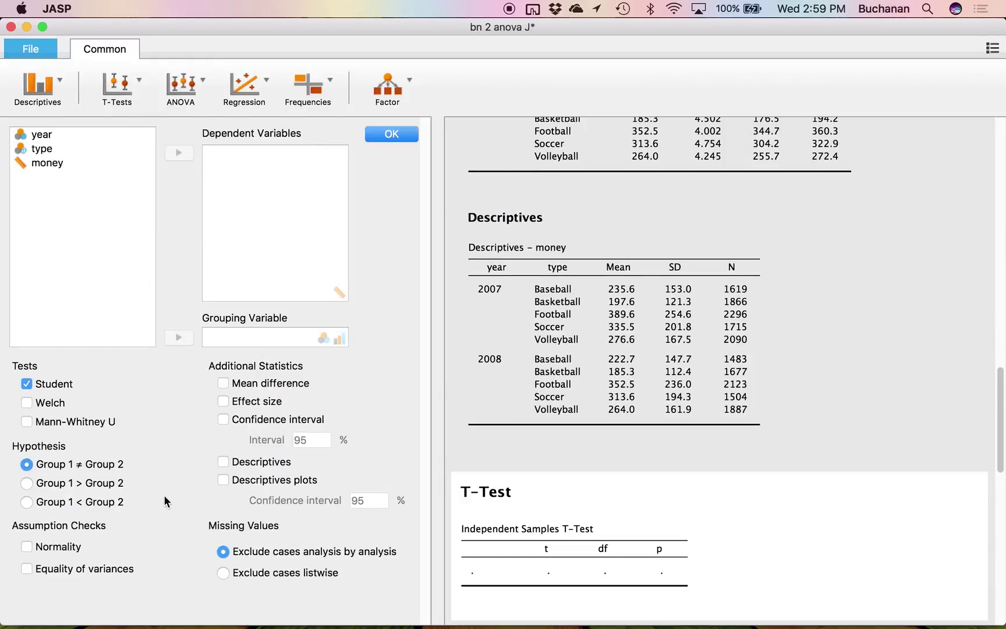
# Quit JASP and switch to the 5 ANOVA folder in Finder.
pyautogui.press('super+q')
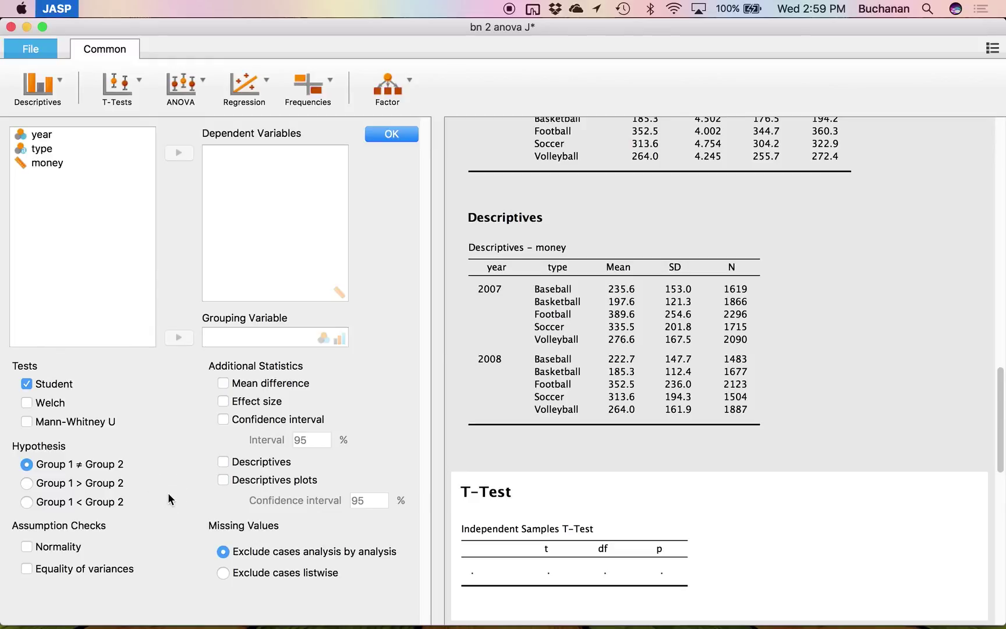
pyautogui.click(461, 350)
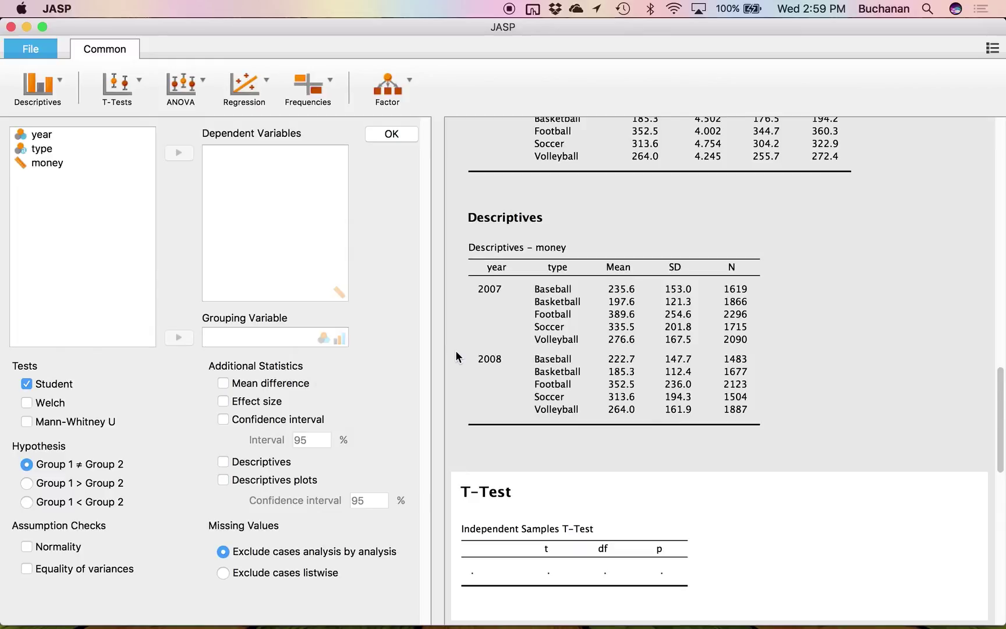
pyautogui.hotkey('ctrl', 'Up')
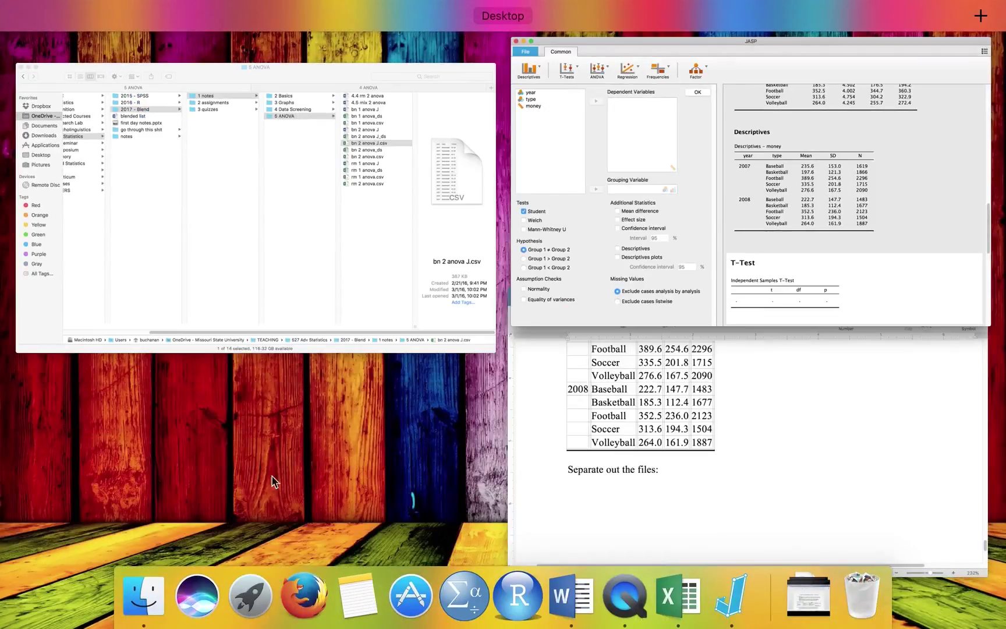
pyautogui.click(389, 323)
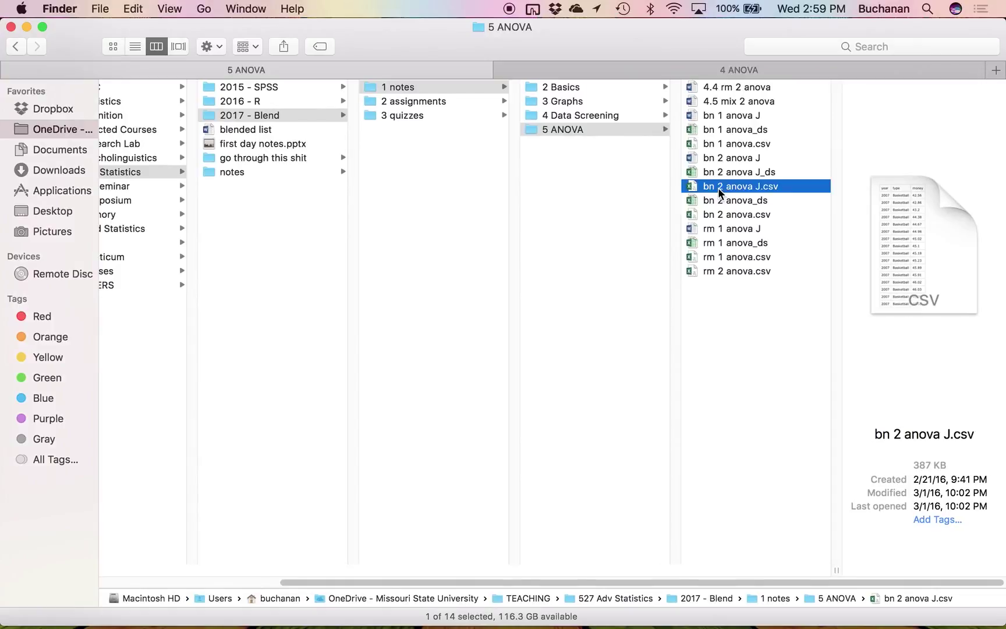
# Duplicate bn 2 anova J.csv and rename the copy bn 2 anova J basket.csv.
pyautogui.press('super+d')
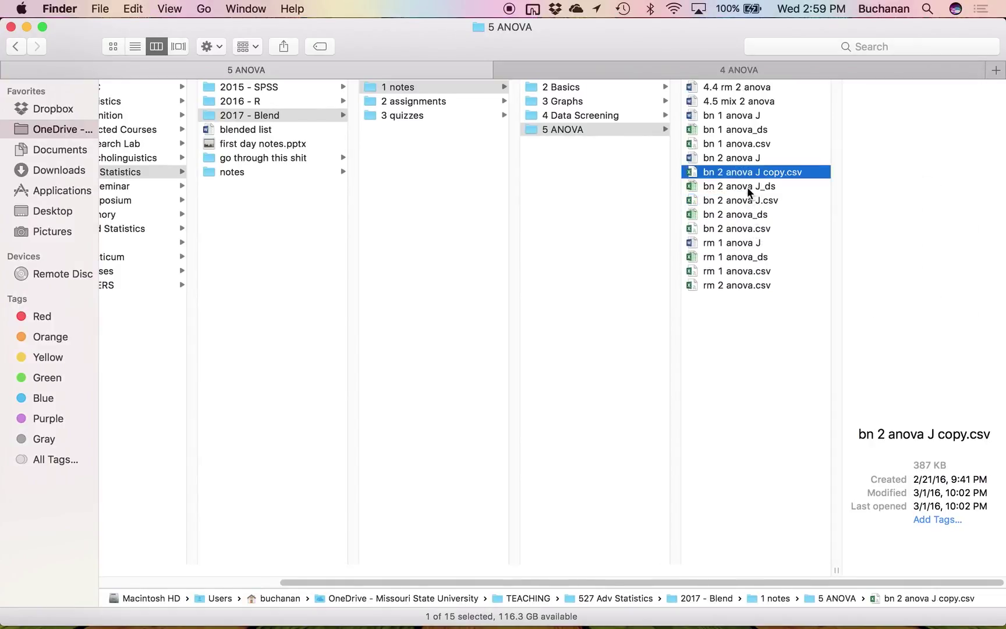
pyautogui.press('Return')
pyautogui.doubleClick(776, 172)
pyautogui.write('b')
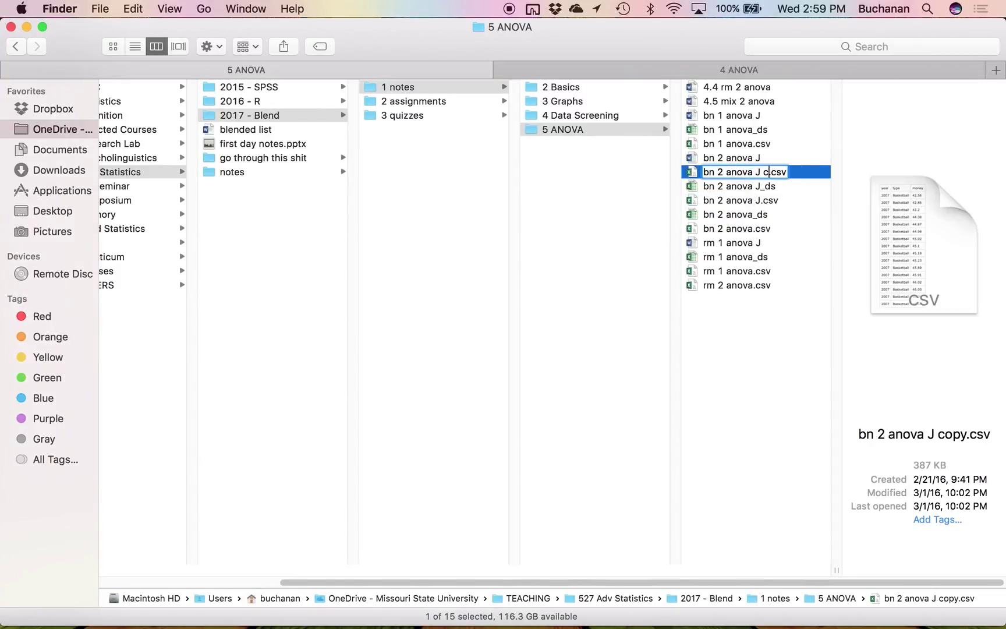
pyautogui.write('asket')
pyautogui.press('Return')
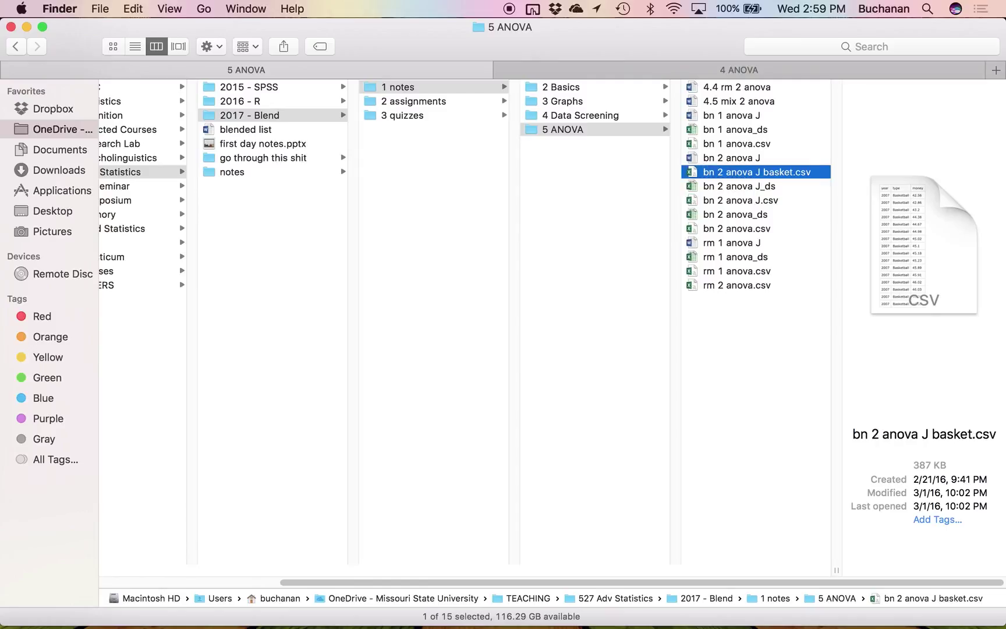
# Make four duplicates of bn 2 anova J basket.csv.
pyautogui.press('super+d')
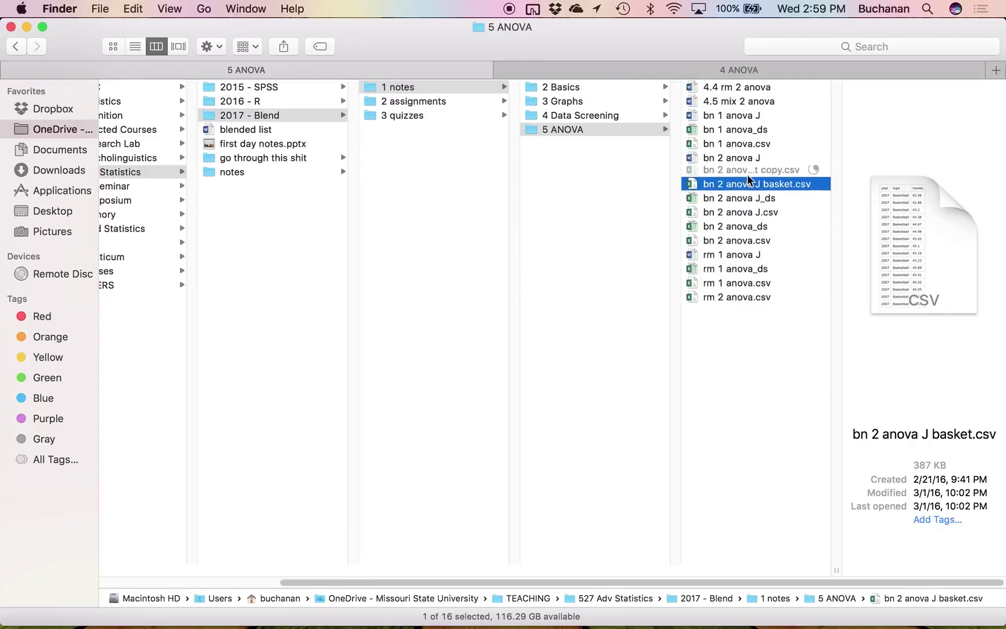
pyautogui.press('super+d')
pyautogui.press('super+d')
pyautogui.press('super+d')
# Rename bn 2 anova J basket copy 2.csv as bn 2 anova J base.csv.
pyautogui.click(772, 173)
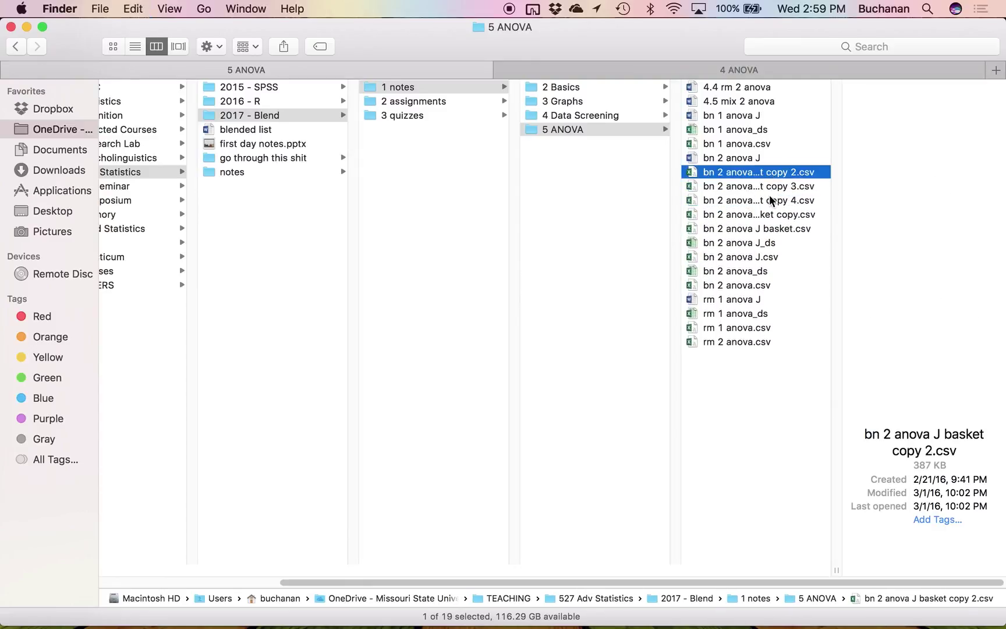
pyautogui.press('Return')
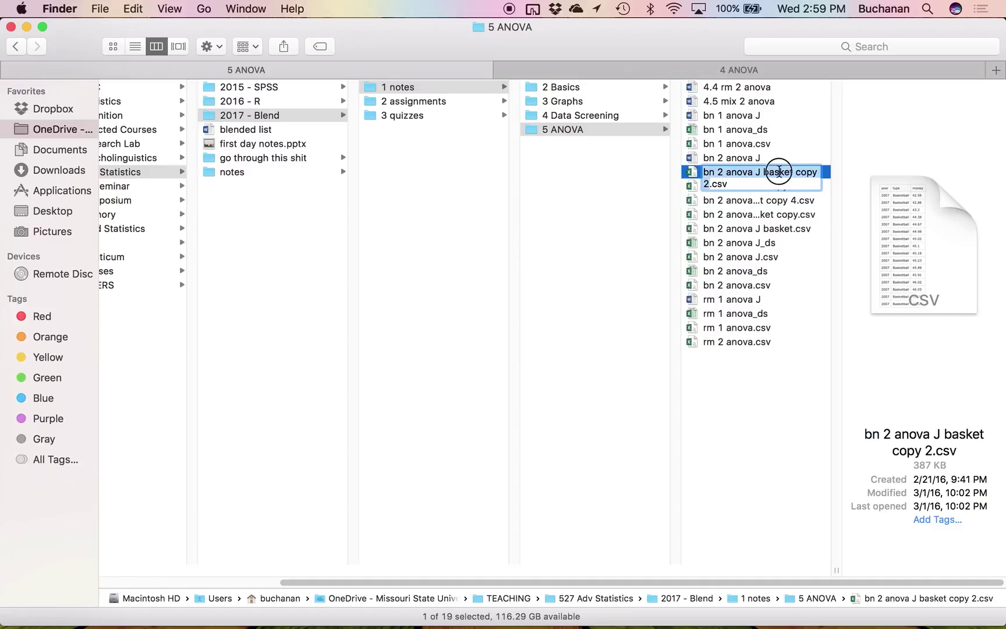
pyautogui.click(779, 172)
pyautogui.moveTo(764, 170); pyautogui.dragTo(710, 180)
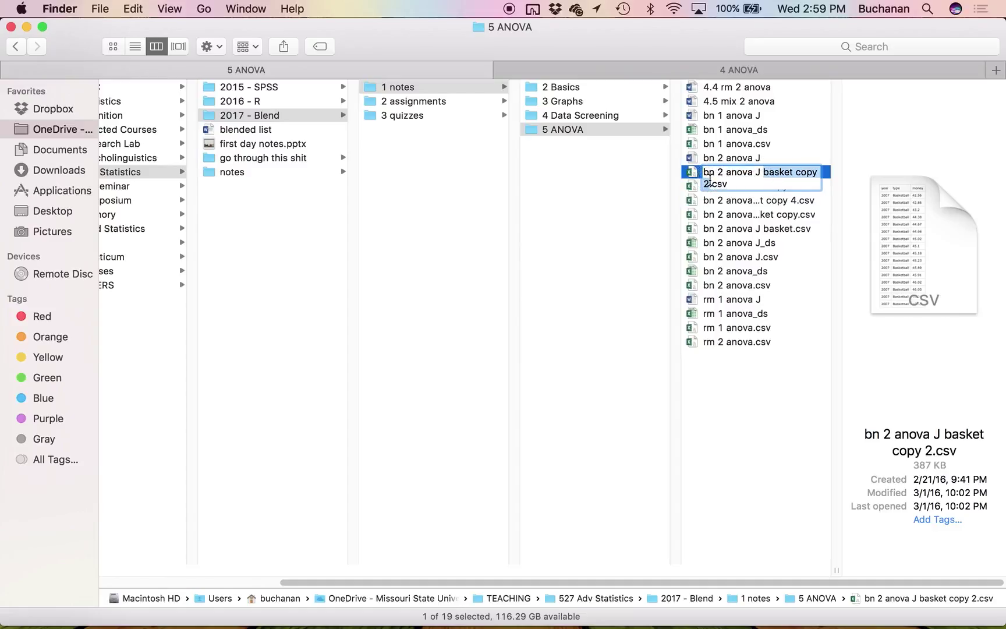
pyautogui.write('base')
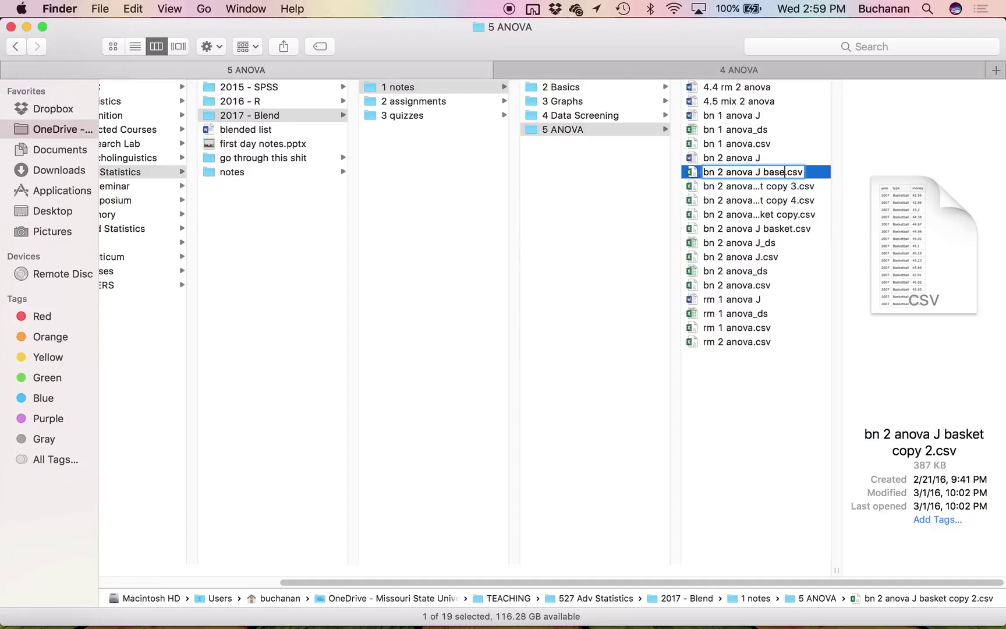
pyautogui.press('Return')
# Rename bn 2 anova J basket copy 3.csv as bn 2 anova J vb.csv.
pyautogui.click(755, 186)
pyautogui.press('Return')
pyautogui.press('Right')
pyautogui.press('BackSpace')
pyautogui.press('BackSpace')
pyautogui.press('BackSpace')
pyautogui.press('BackSpace')
pyautogui.press('BackSpace')
pyautogui.press('BackSpace')
pyautogui.press('BackSpace')
pyautogui.press('BackSpace')
pyautogui.press('BackSpace')
pyautogui.press('BackSpace')
pyautogui.press('BackSpace')
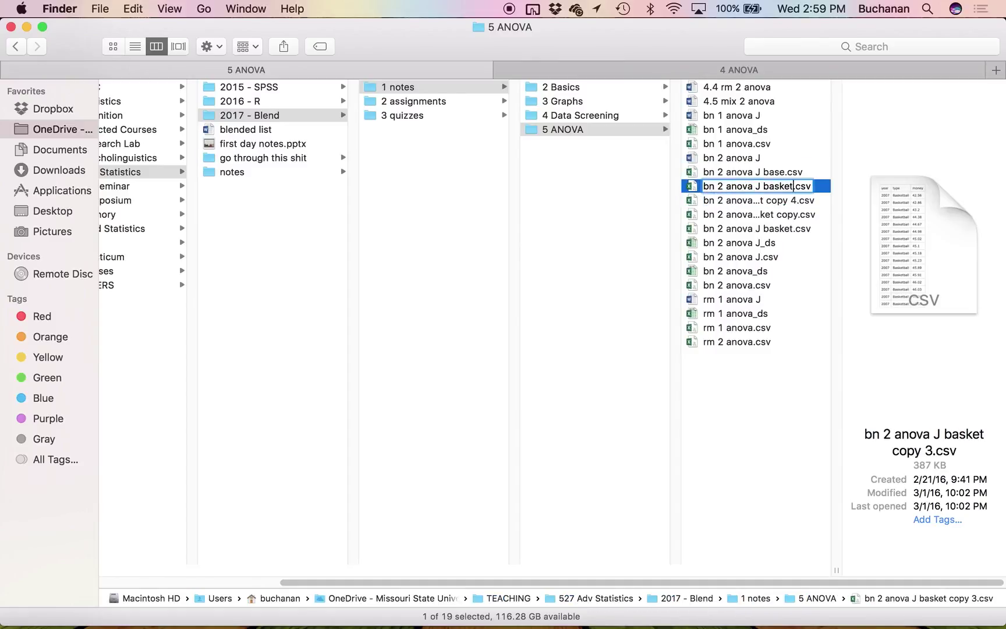
pyautogui.press('Return')
# Rename bn 2 anova J basket copy 4.csv as bn 2 anova J fb.csv.
pyautogui.click(766, 188)
pyautogui.press('Return')
pyautogui.press('Left')
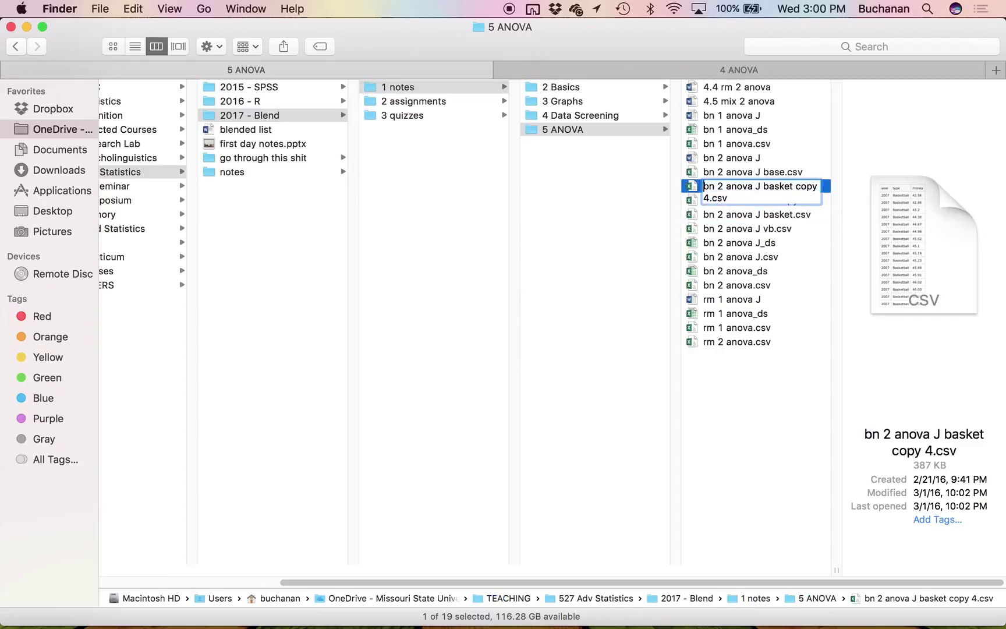
pyautogui.moveTo(765, 187); pyautogui.dragTo(710, 198)
pyautogui.write('fb')
pyautogui.press('Return')
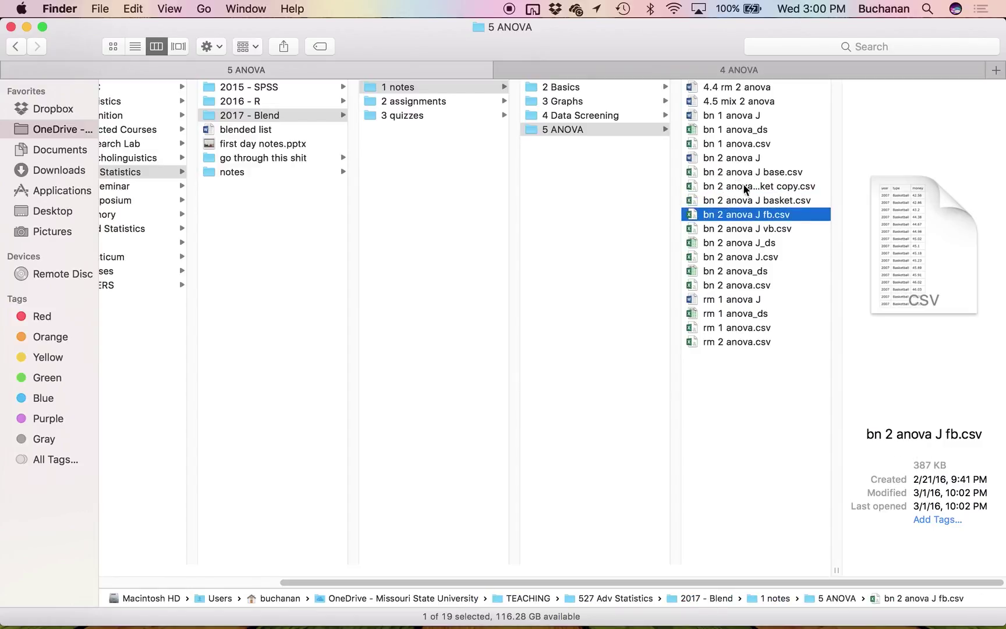
# Rename bn 2 anova J basket copy.csv as bn 2 anova J soccer.csv.
pyautogui.click(728, 186)
pyautogui.press('Return')
pyautogui.click(762, 188)
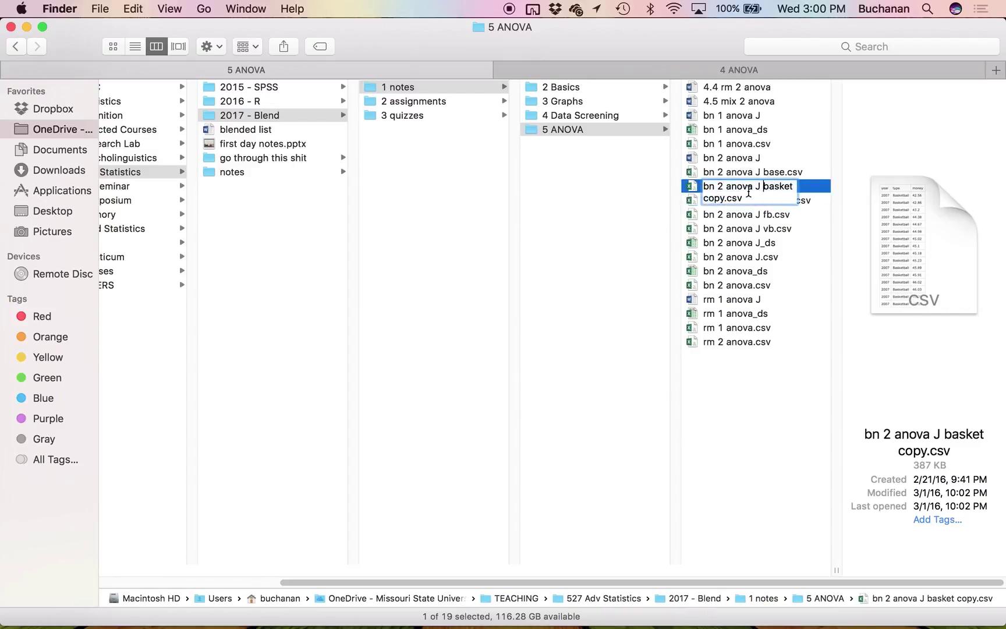
pyautogui.keyDown('shift'); pyautogui.click(721, 199); pyautogui.keyUp('shift')
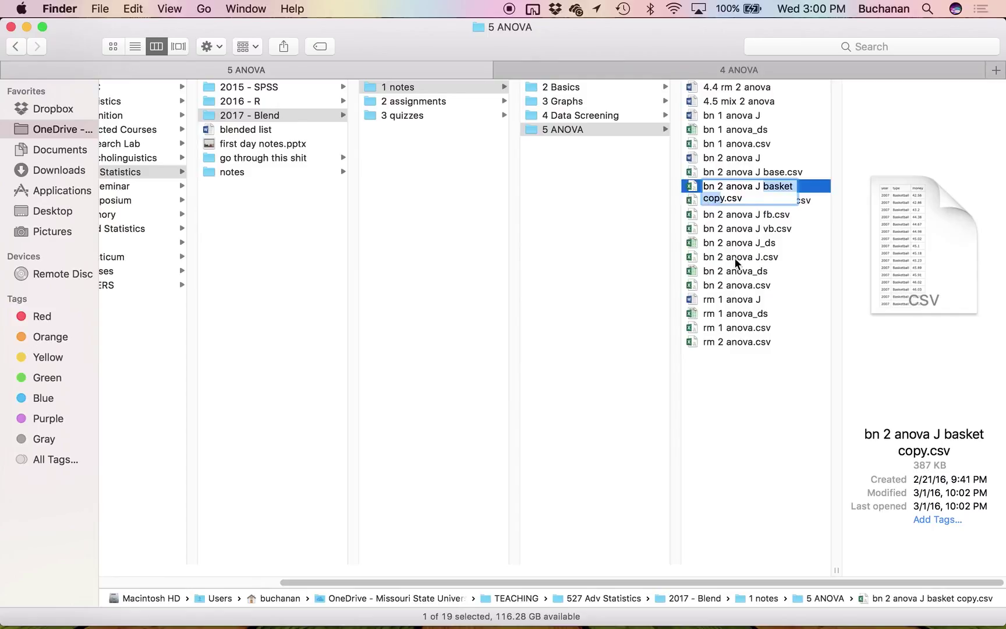
pyautogui.press('BackSpace')
pyautogui.press('Right')
pyautogui.press('BackSpace')
pyautogui.write('soc')
pyautogui.press('BackSpace')
pyautogui.press('BackSpace')
pyautogui.write('occer')
pyautogui.press('Return')
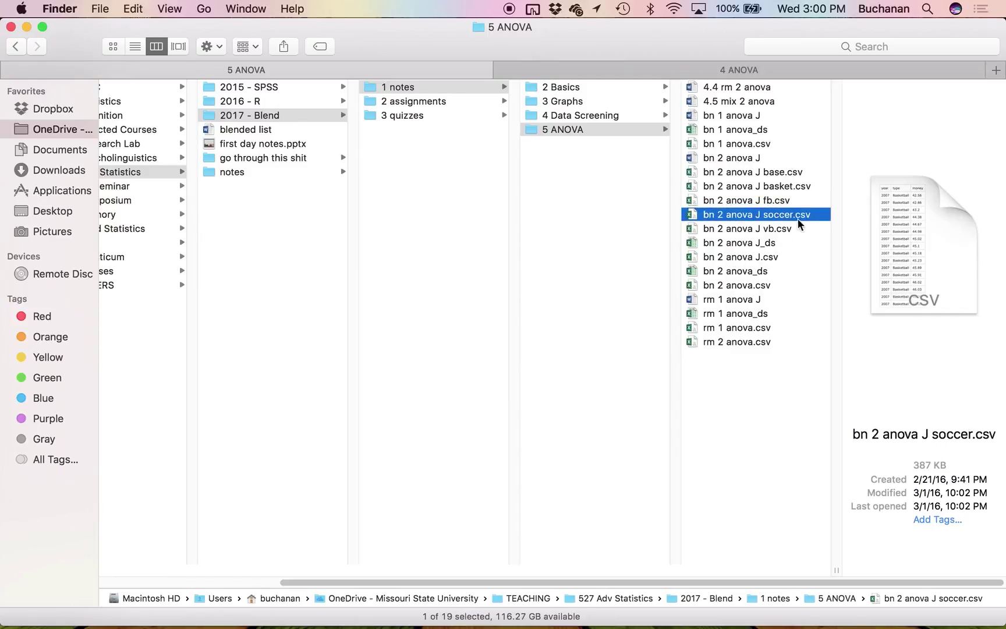
# Open bn 2 anova J base.csv in Excel and enlarge the sheet to 145%.
pyautogui.click(714, 177)
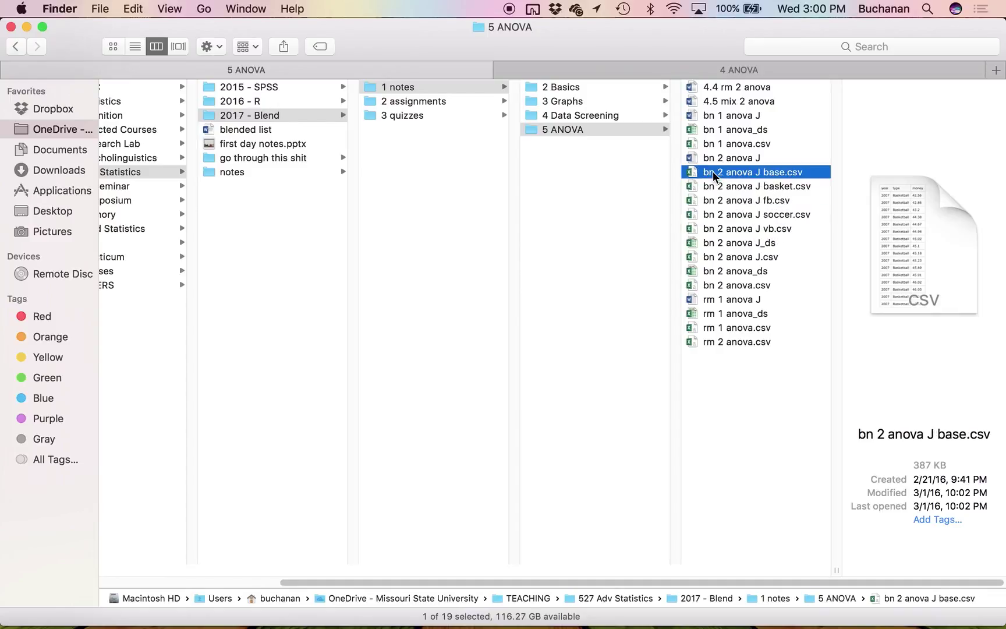
pyautogui.doubleClick(714, 172)
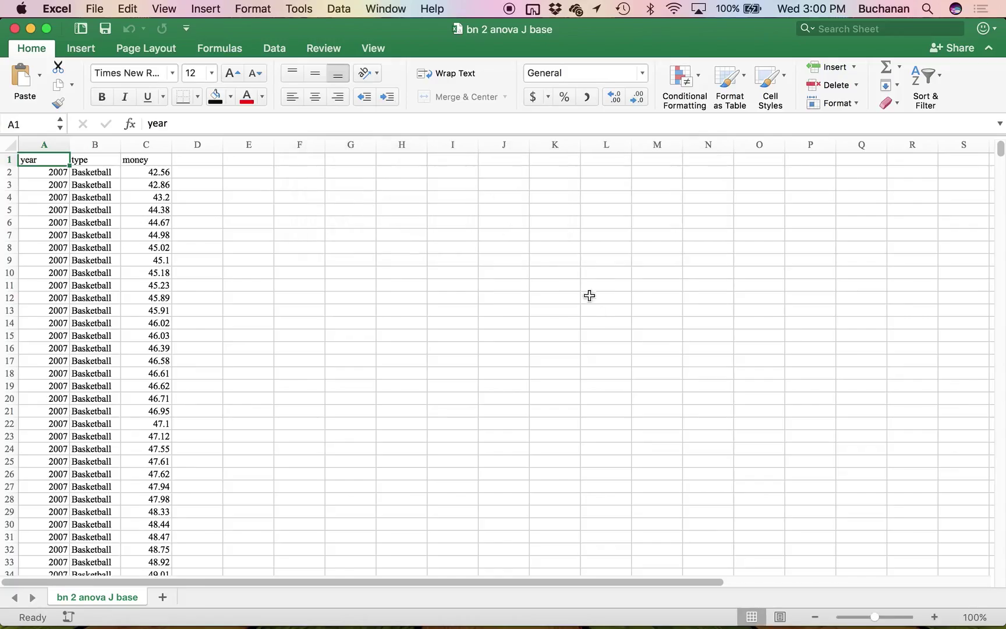
pyautogui.moveTo(878, 616); pyautogui.dragTo(880, 617)
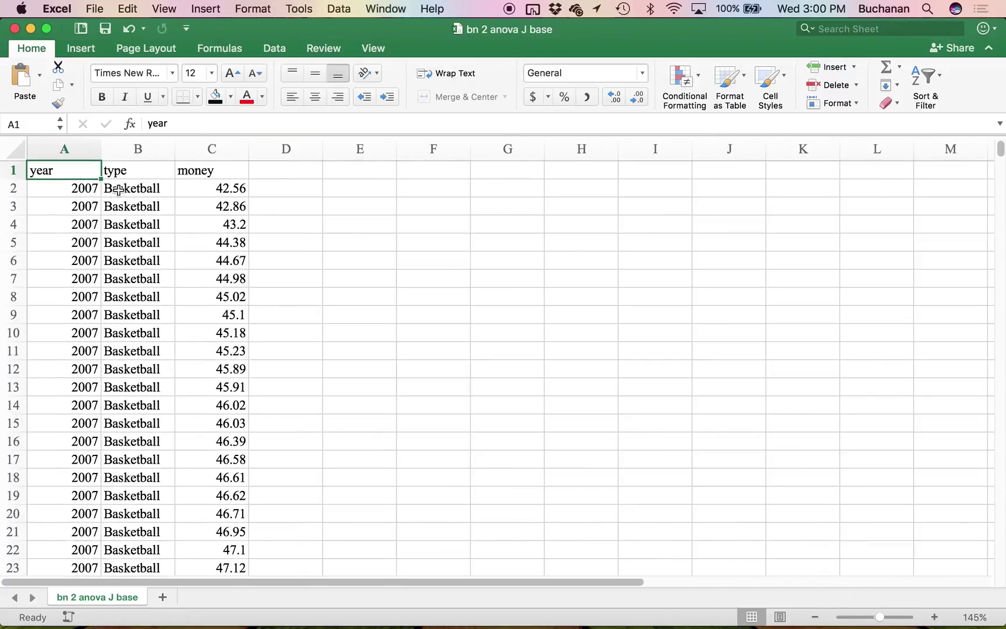
# Filter the type column to hide Baseball and show only the other four sports.
pyautogui.click(140, 185)
pyautogui.click(134, 169)
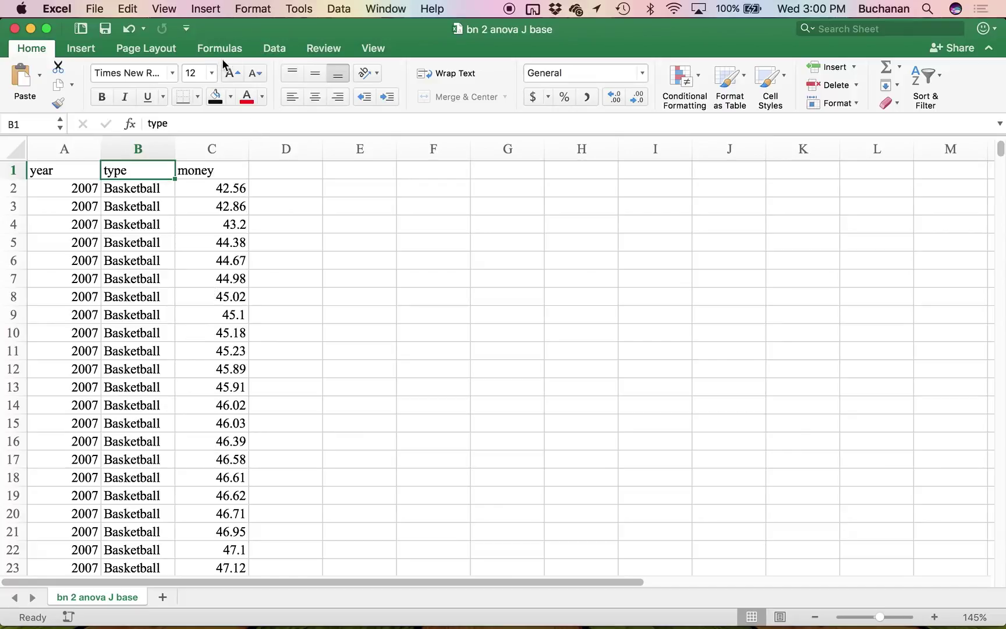
pyautogui.click(263, 50)
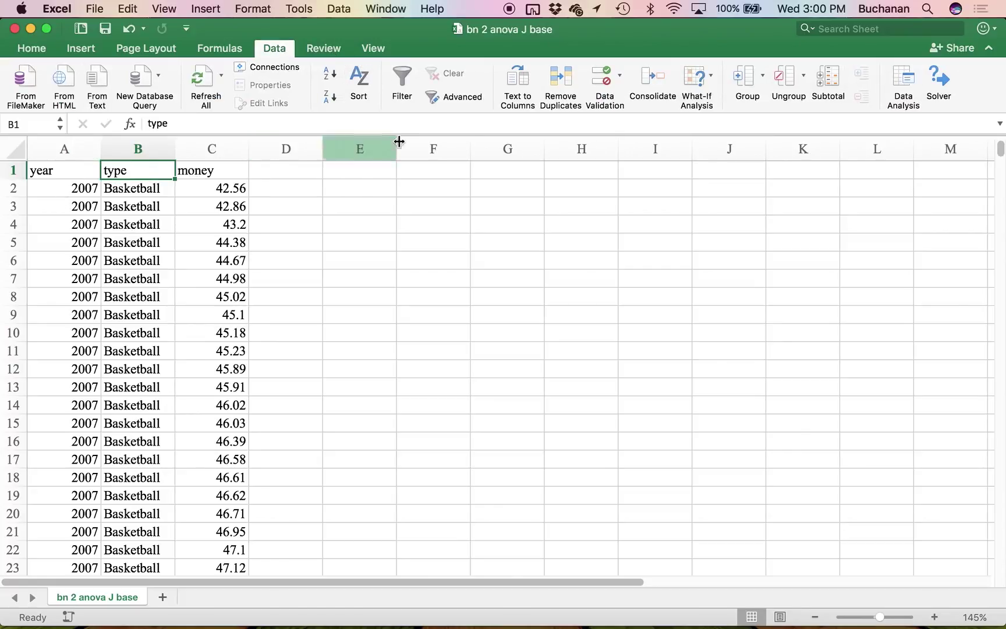
pyautogui.click(399, 74)
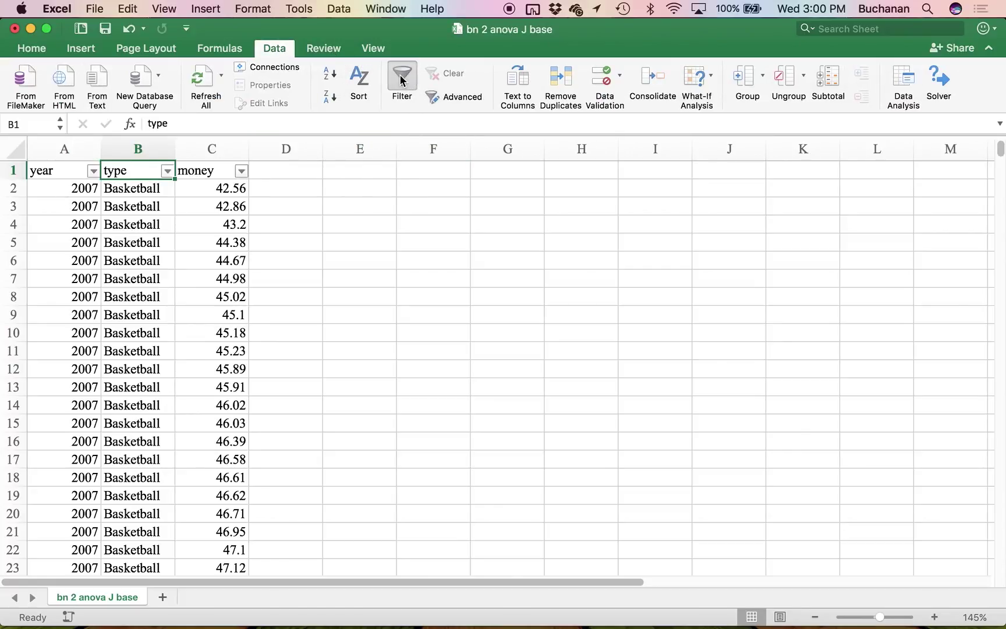
pyautogui.click(168, 172)
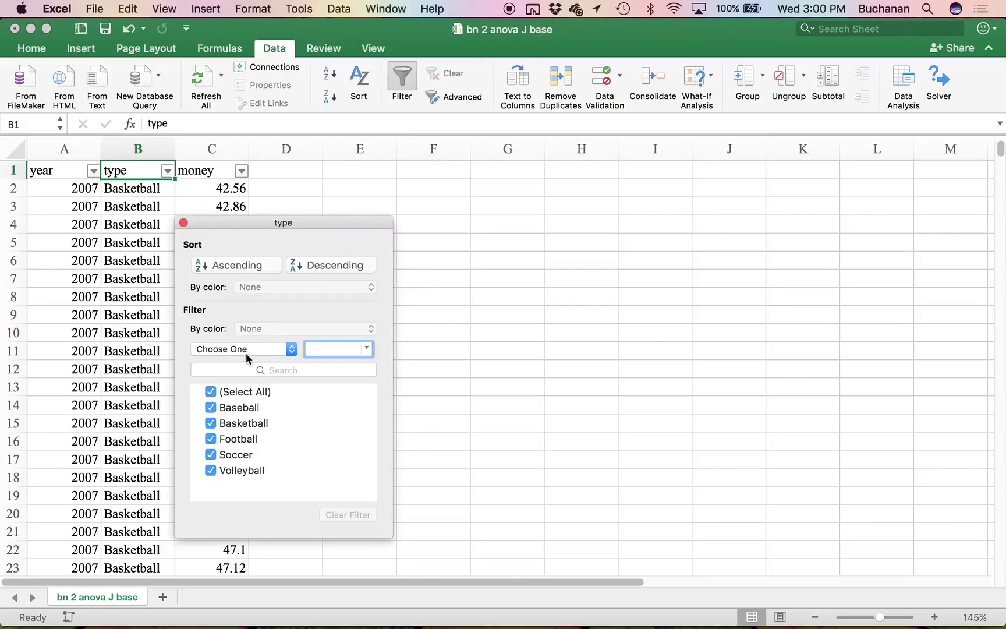
pyautogui.click(210, 407)
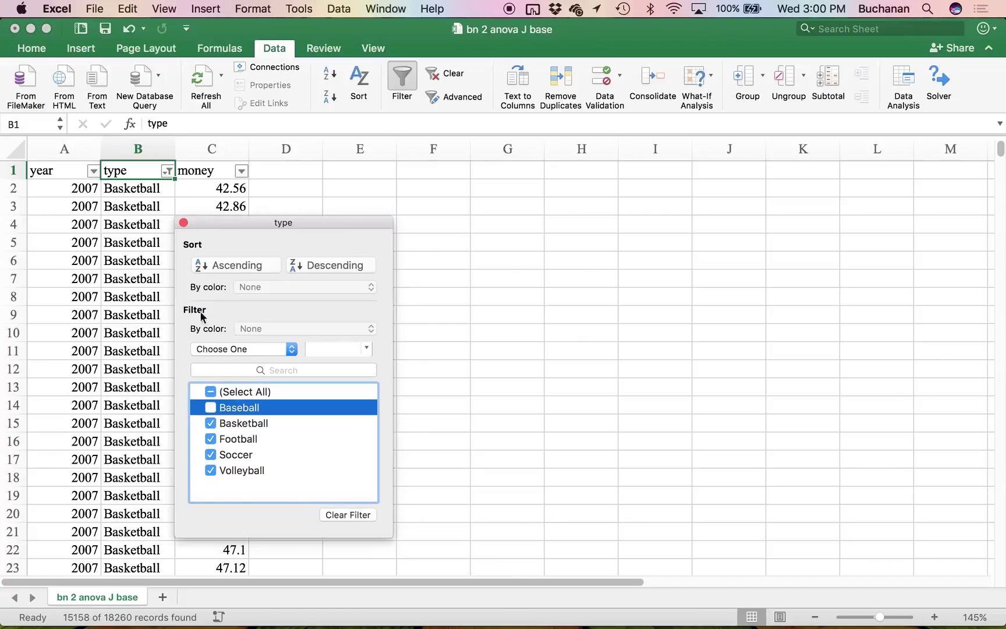
pyautogui.click(183, 223)
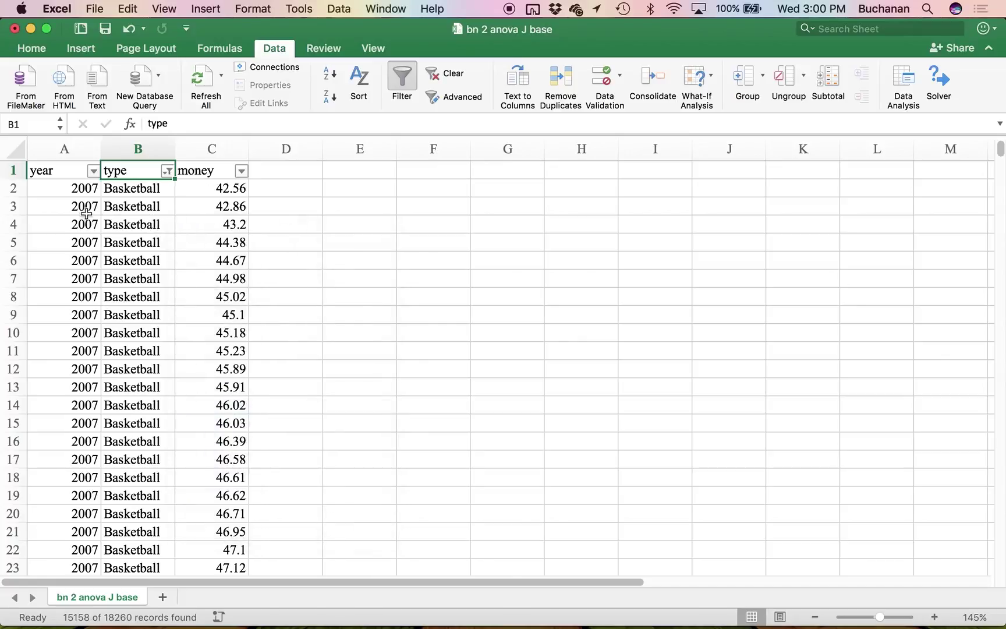
# Delete all the filtered non-baseball data below the headers in columns A to C and turn off the filter.
pyautogui.click(48, 189)
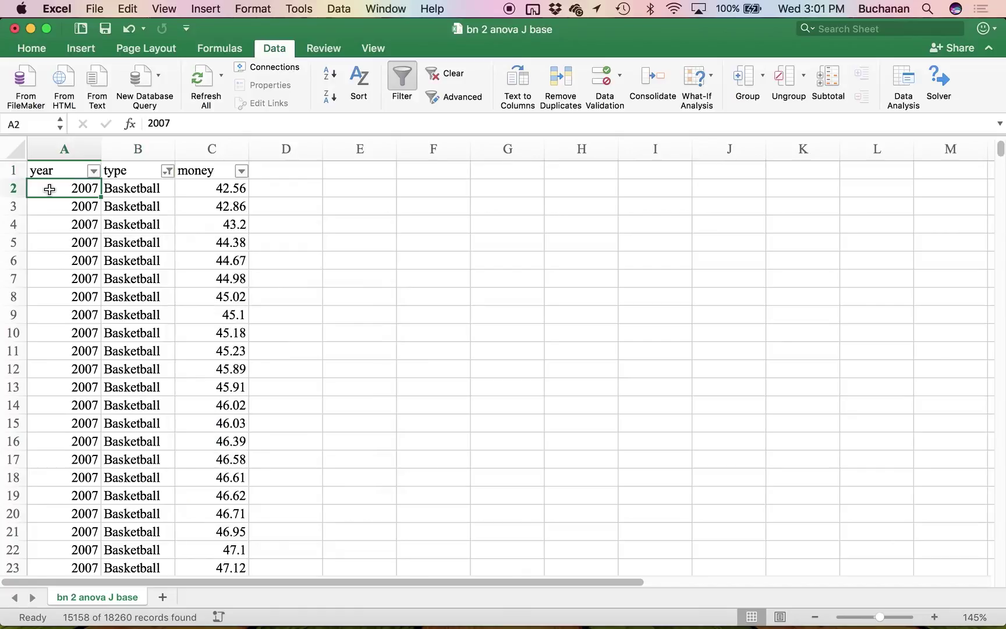
pyautogui.hotkey('shift', 'Right')
pyautogui.hotkey('shift', 'Right')
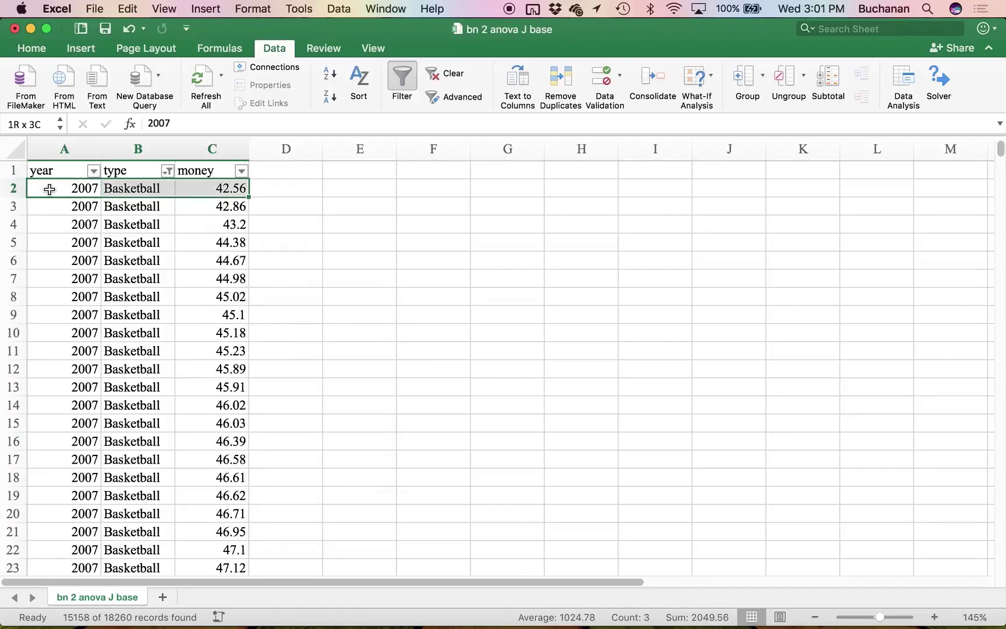
pyautogui.press('super+shift+Down')
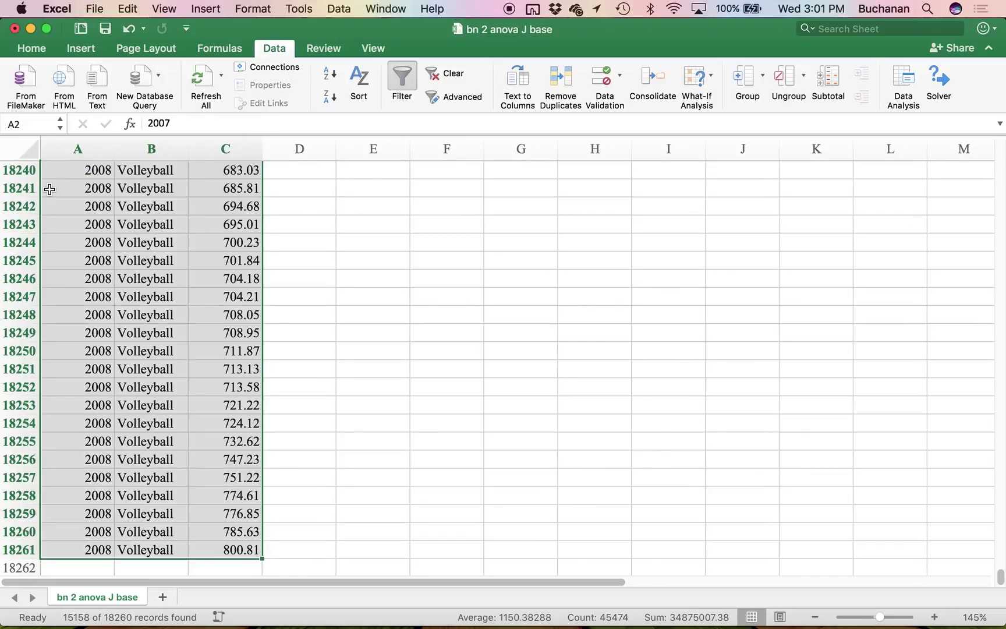
pyautogui.press('Delete')
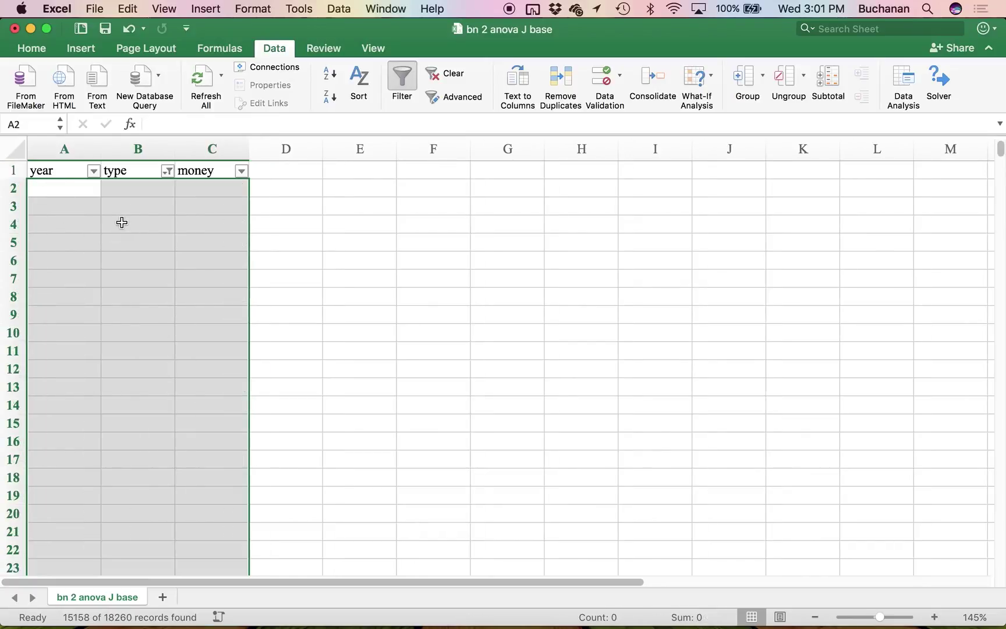
pyautogui.click(140, 195)
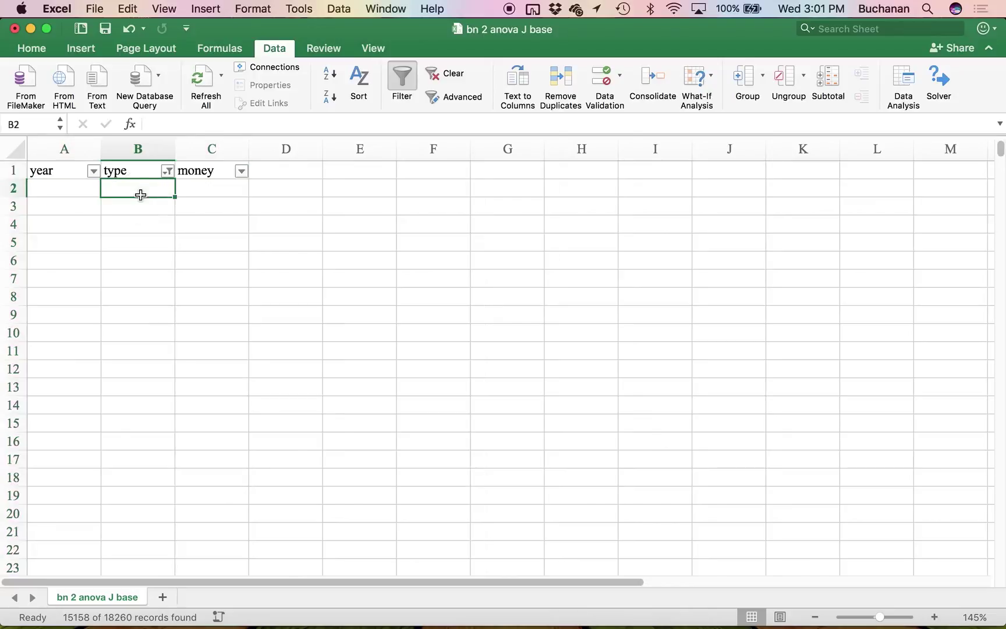
pyautogui.click(404, 84)
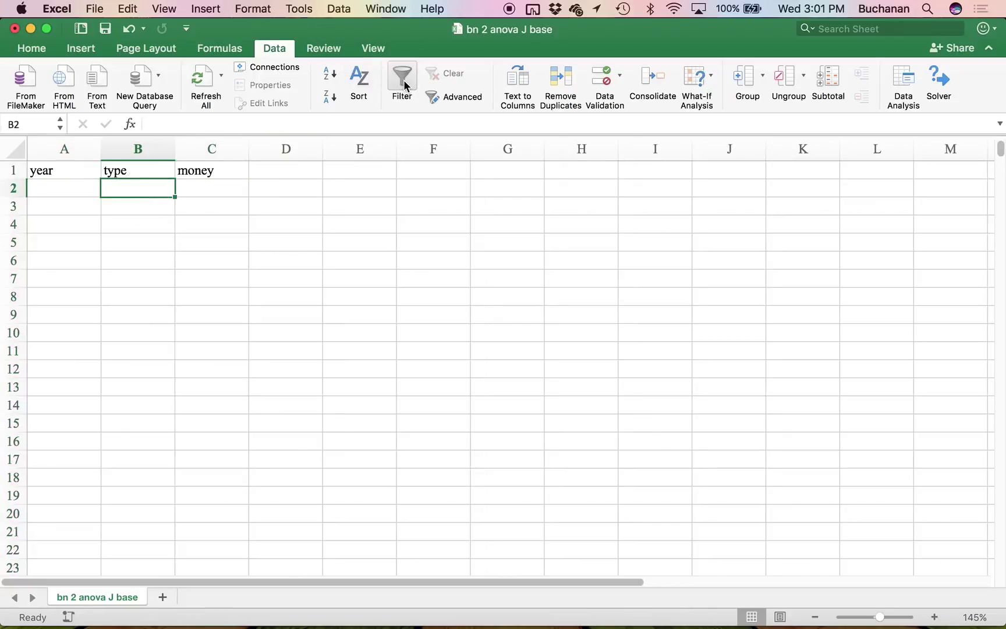
# Try a quick ascending sort of columns A to C and undo it.
pyautogui.press('super+Down')
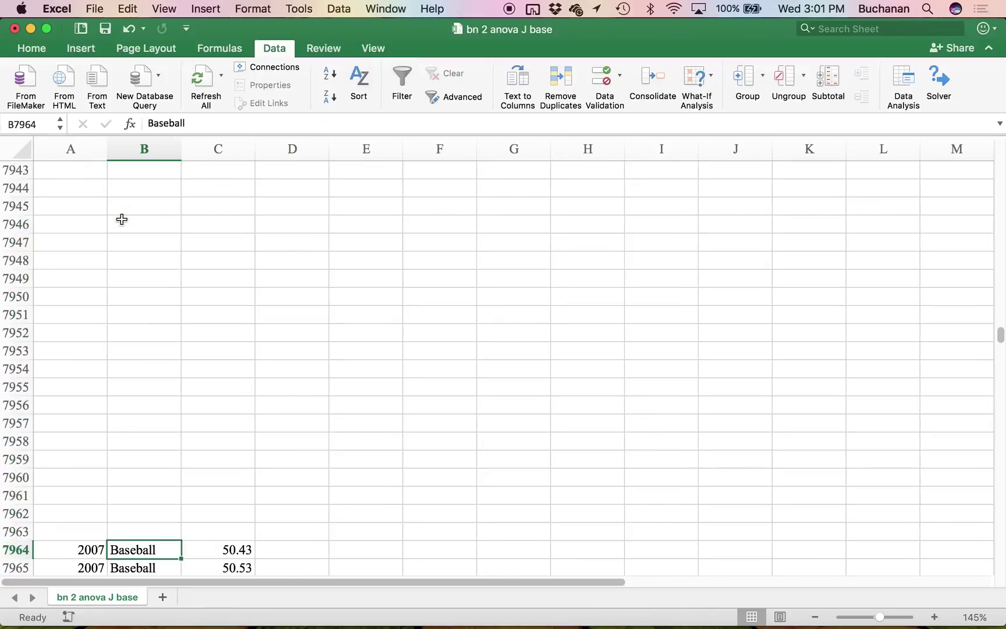
pyautogui.press('super+Up')
pyautogui.moveTo(87, 150); pyautogui.dragTo(218, 163)
pyautogui.click(329, 74)
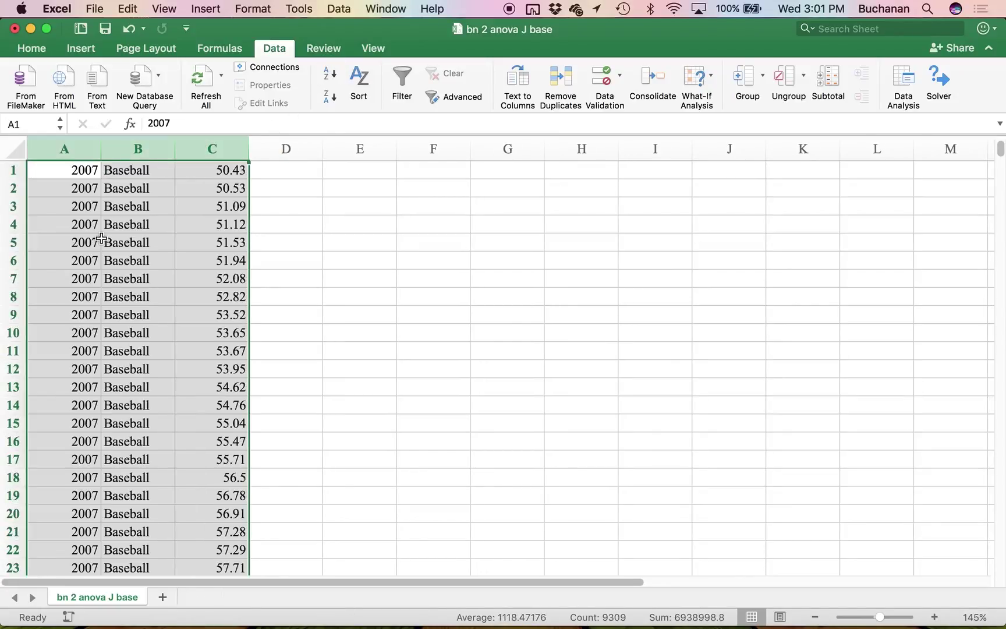
pyautogui.press('super+z')
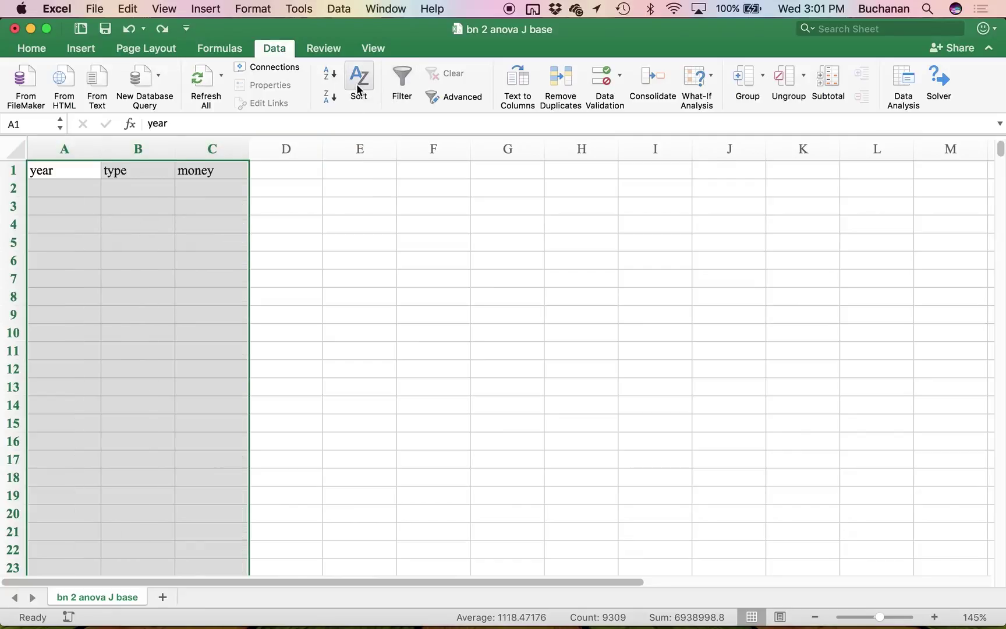
# Sort columns A to C as a list with headers so the baseball rows move up directly below the header row.
pyautogui.click(358, 87)
pyautogui.click(698, 55)
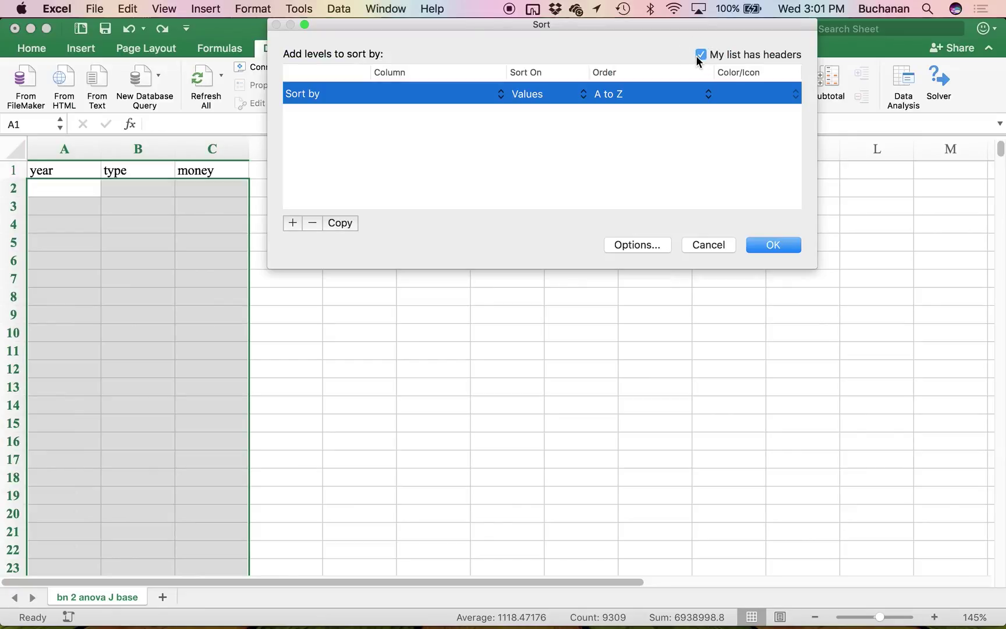
pyautogui.click(470, 96)
pyautogui.click(461, 95)
pyautogui.click(757, 245)
pyautogui.click(129, 262)
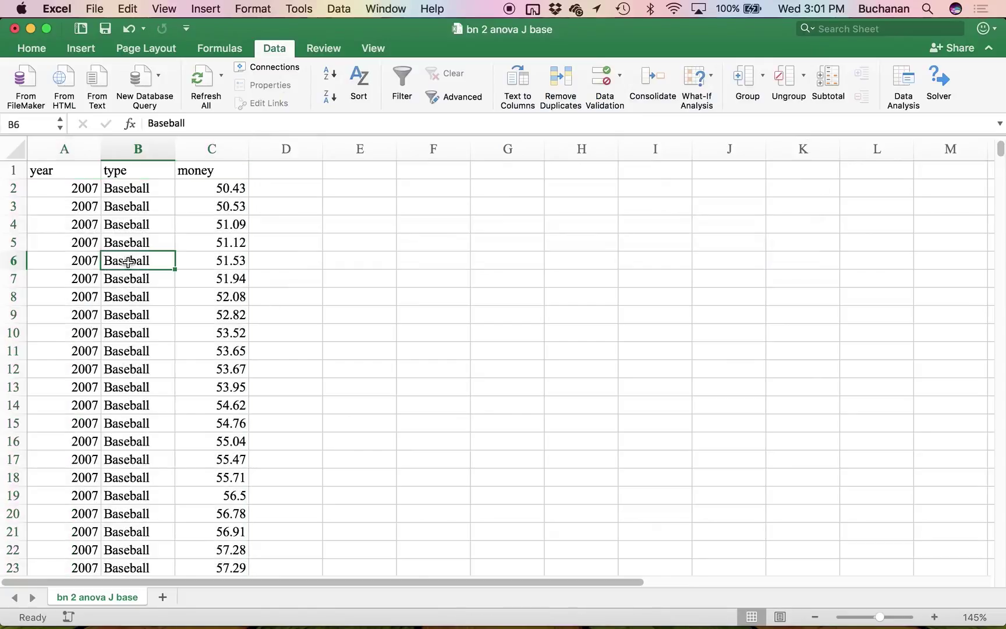
# Check where the baseball rows end, save bn 2 anova J base.csv, and close it while declining the additional save.
pyautogui.press('super+Down')
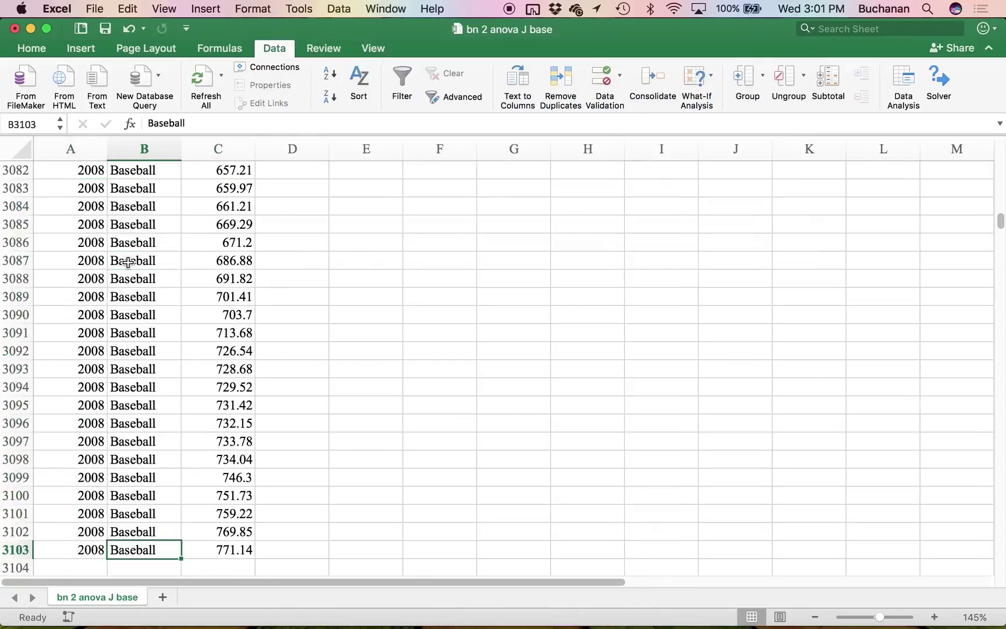
pyautogui.press('Left')
pyautogui.press('super+Up')
pyautogui.press('Down')
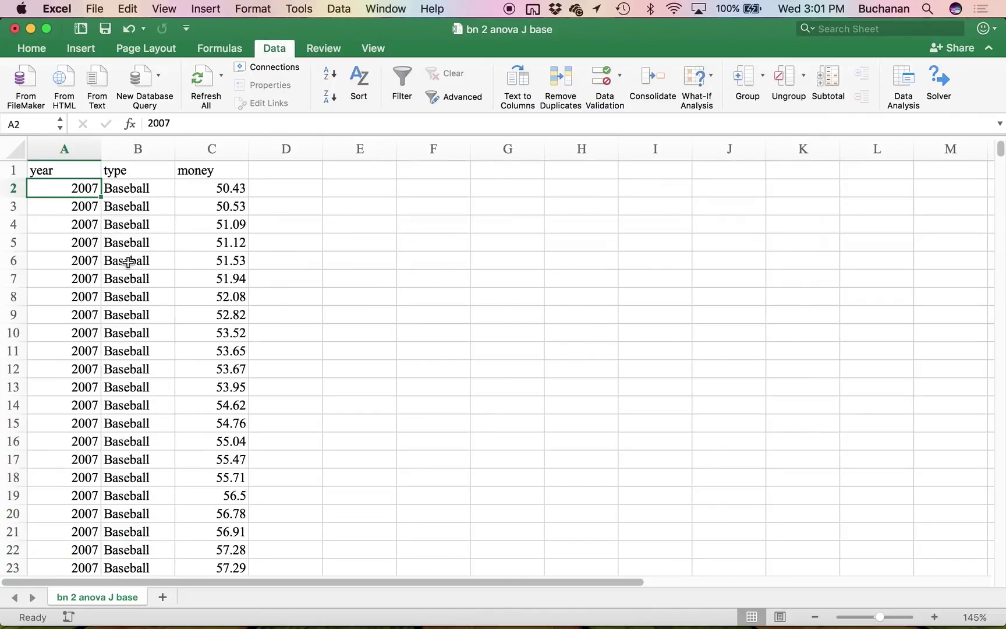
pyautogui.press('super+w')
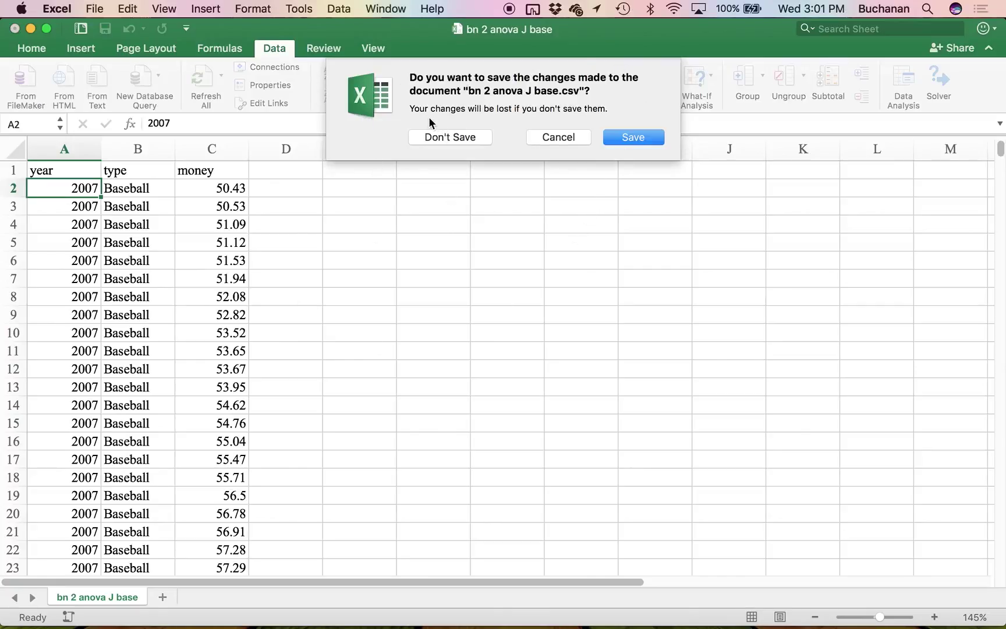
pyautogui.click(468, 138)
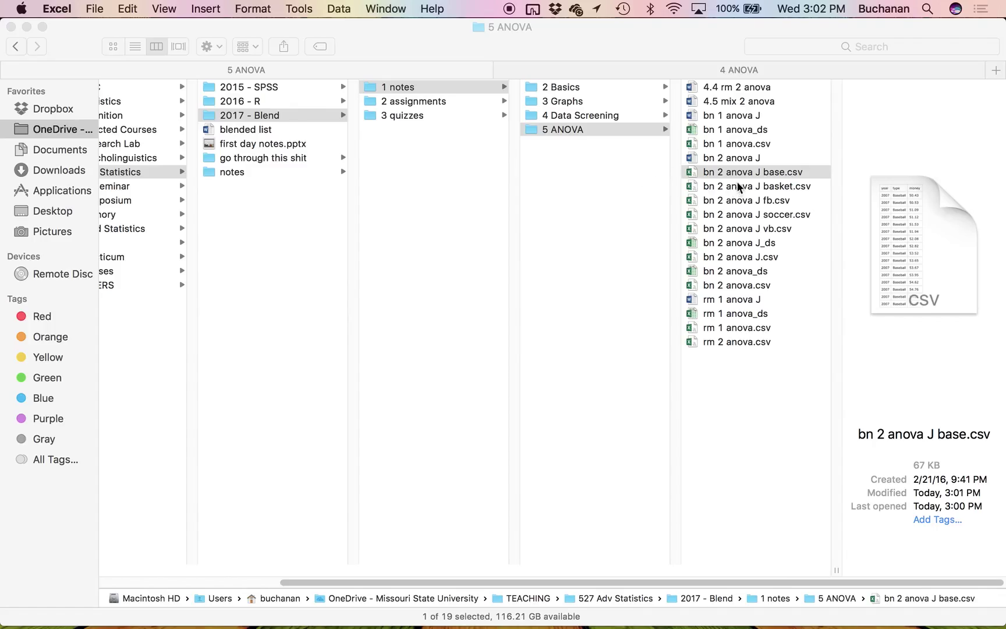
pyautogui.click(750, 175)
pyautogui.press('Return')
pyautogui.press('BackSpace')
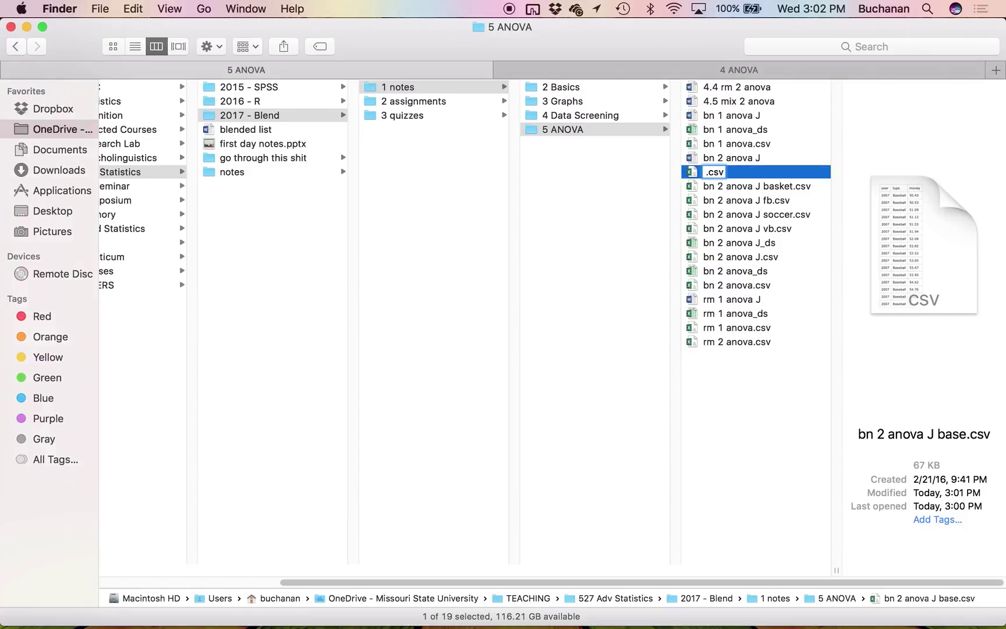
pyautogui.press('super+z')
pyautogui.press('Return')
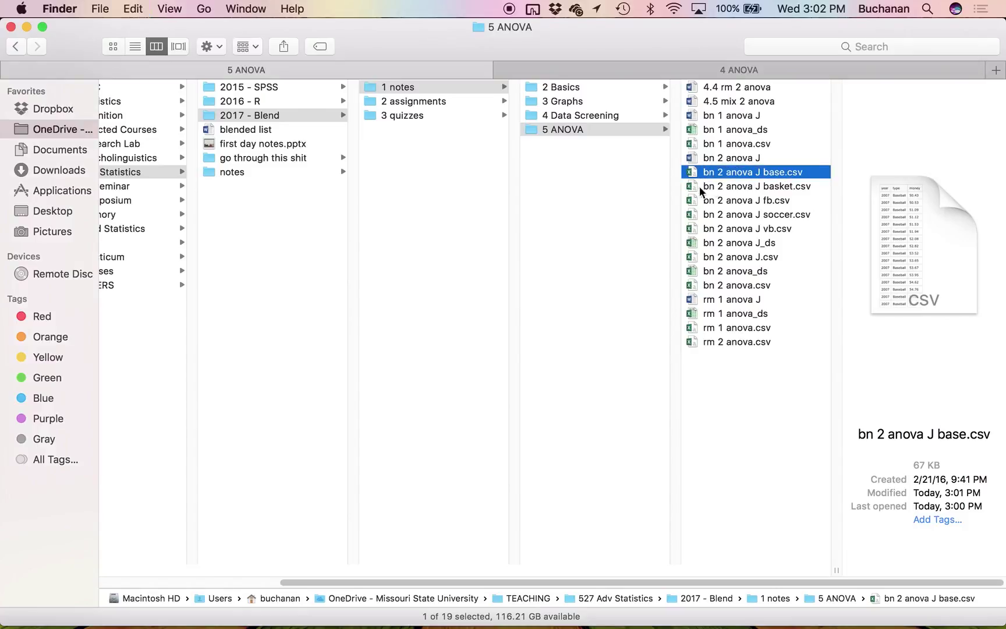
# Preview the contents of bn 2 anova J base.csv in Finder without opening the file, and close the preview.
pyautogui.press('space')
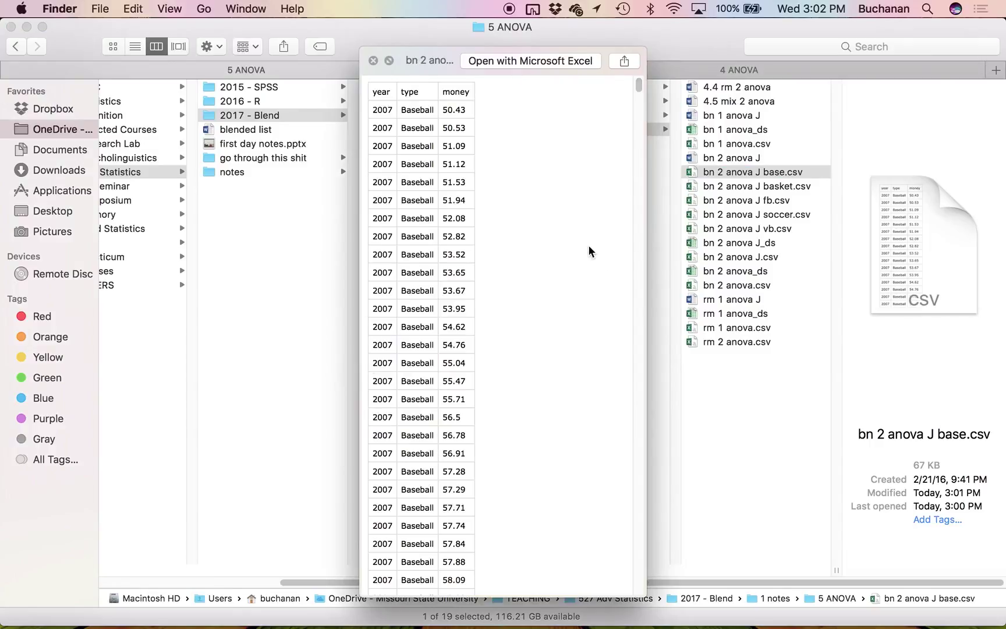
pyautogui.press('space')
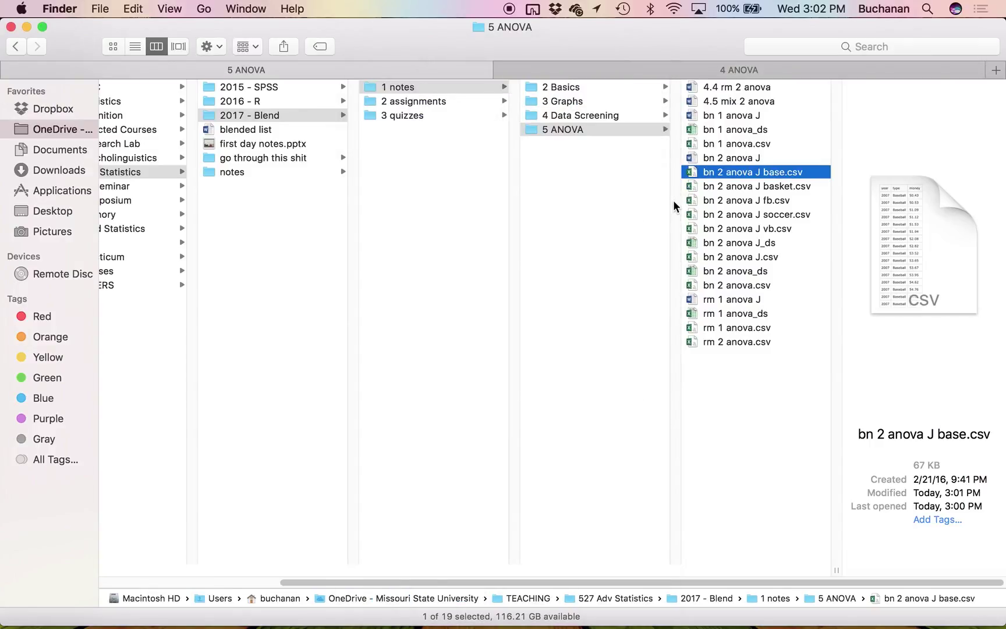
# Open bn 2 anova J basket.csv and filter the type column to hide the Basketball rows.
pyautogui.doubleClick(727, 187)
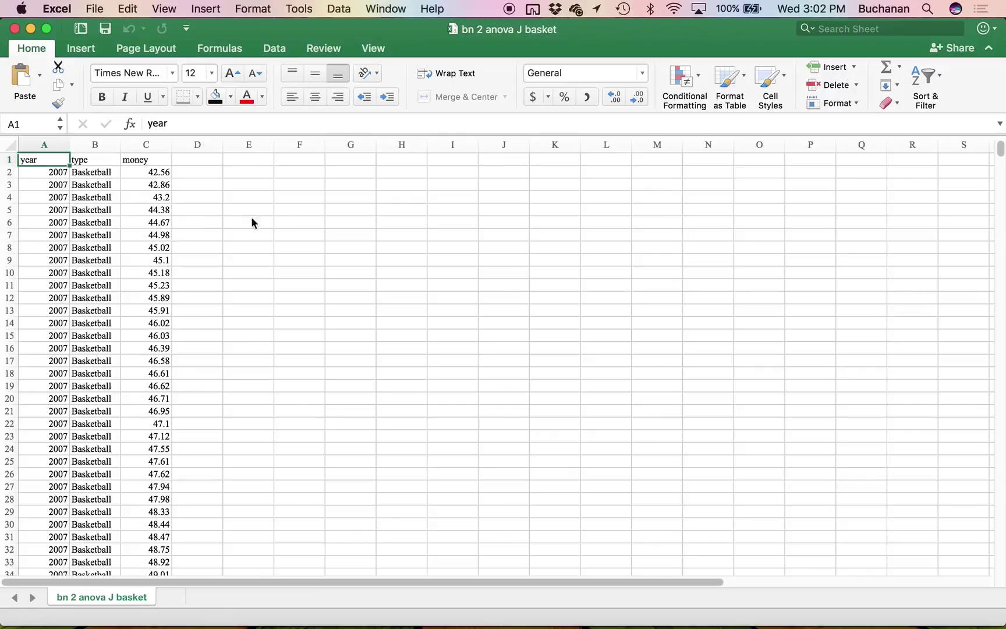
pyautogui.click(82, 159)
pyautogui.moveTo(875, 617); pyautogui.dragTo(884, 619)
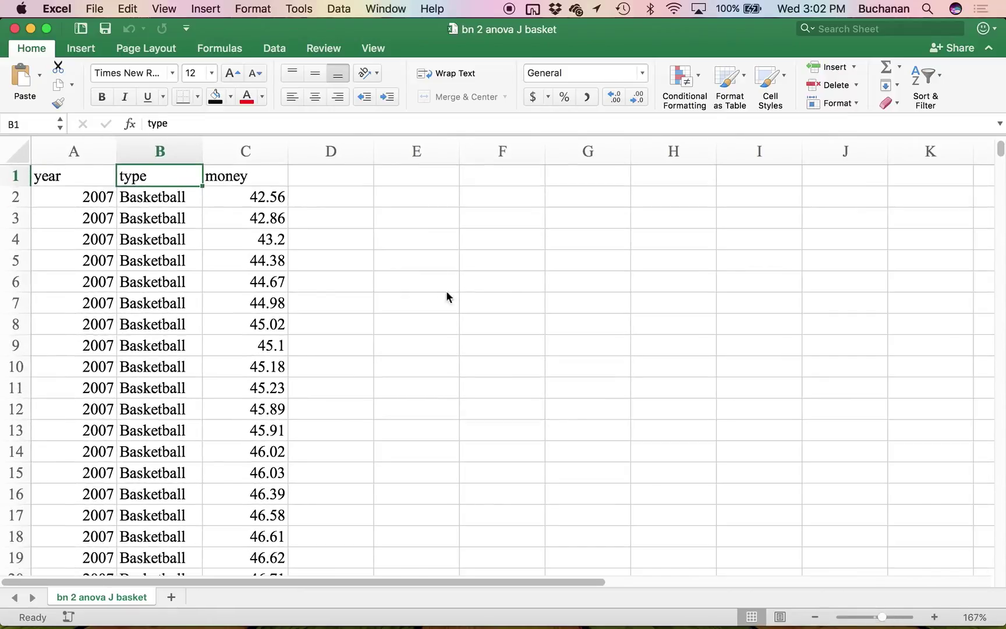
pyautogui.click(63, 181)
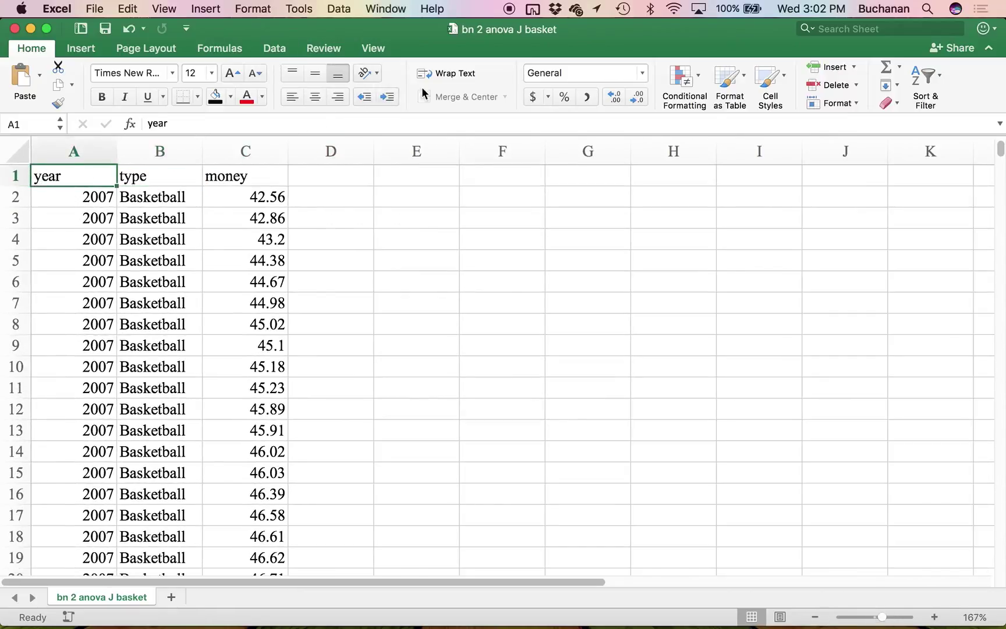
pyautogui.click(314, 49)
pyautogui.click(260, 50)
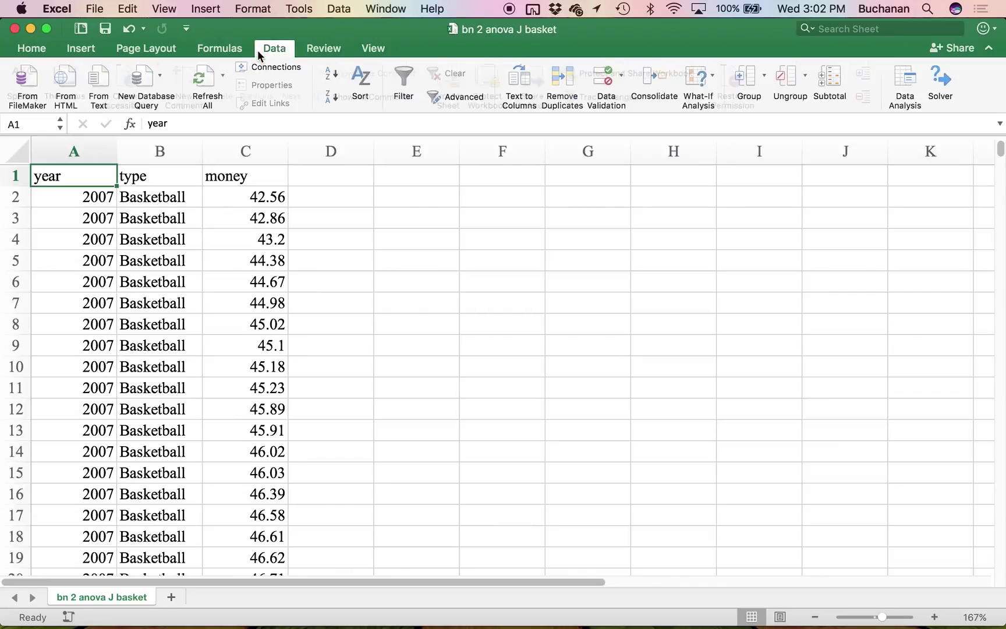
pyautogui.click(402, 79)
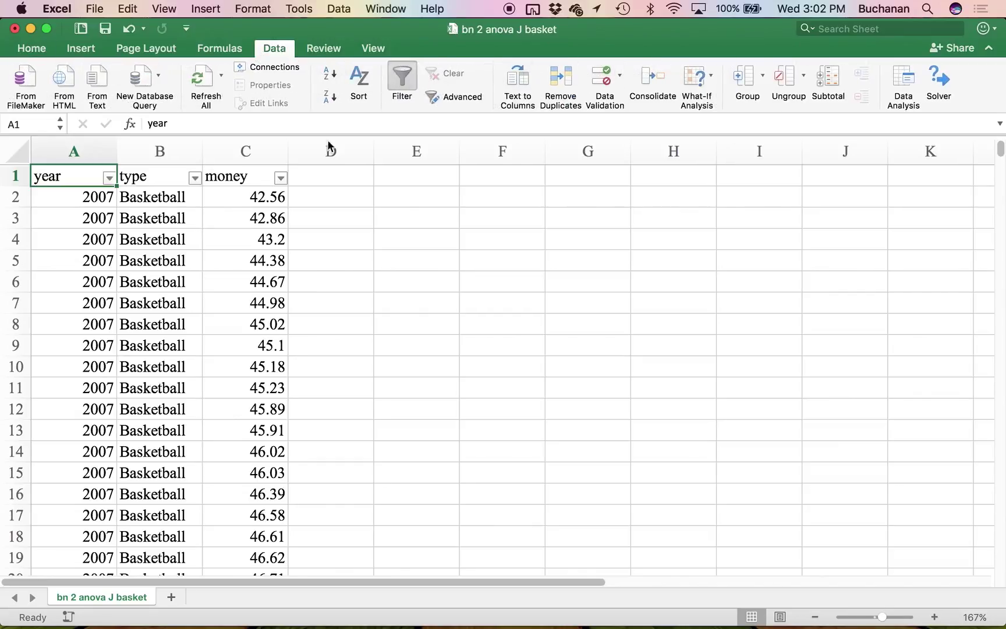
pyautogui.click(194, 178)
pyautogui.click(235, 434)
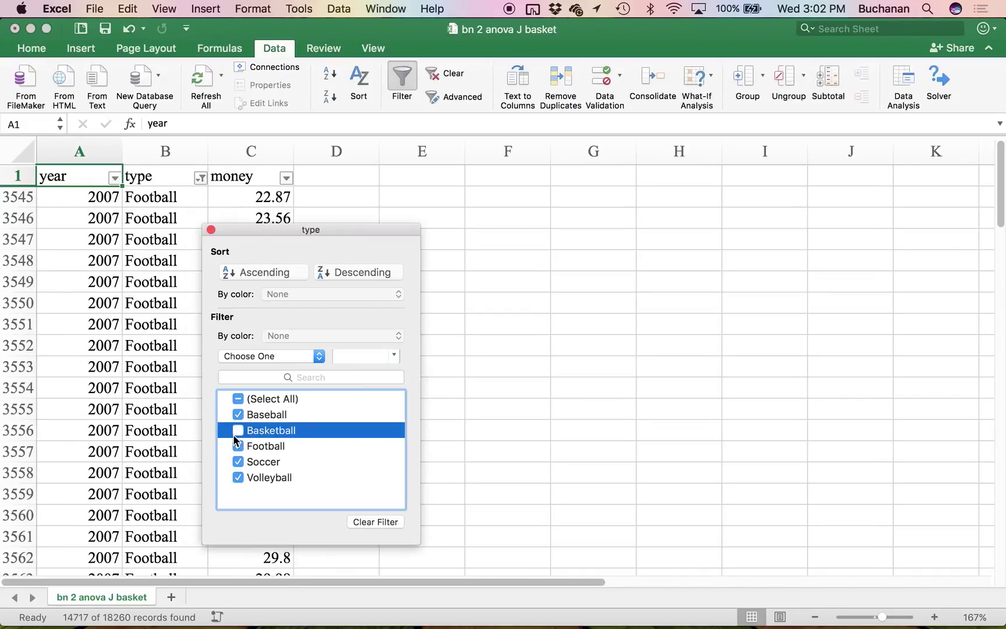
pyautogui.click(211, 230)
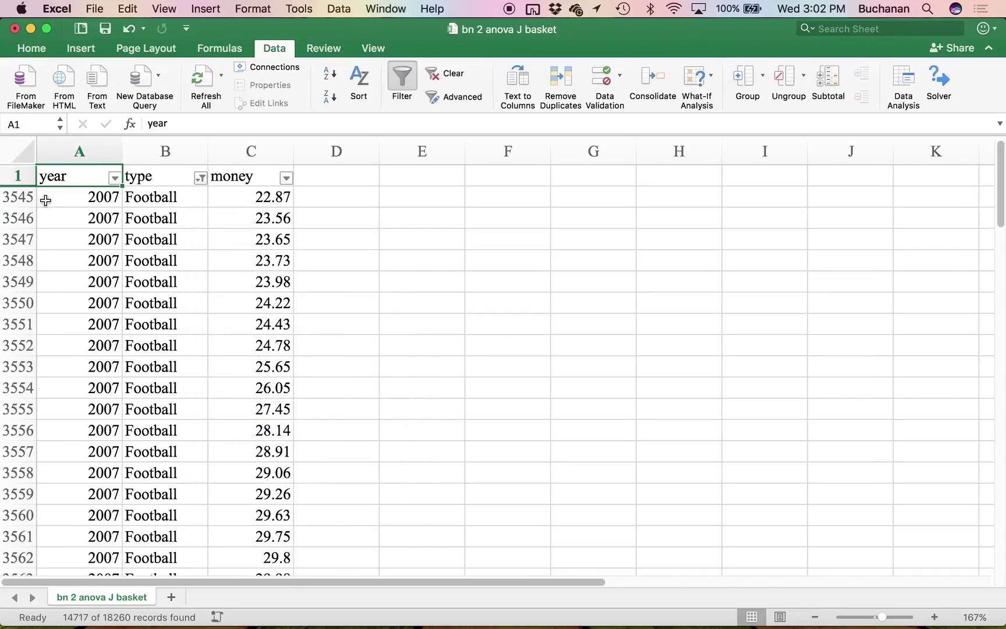
# Delete all the filtered non-basketball data below the headers in columns A to C and turn off the filter.
pyautogui.click(61, 198)
pyautogui.press('super+shift+Right')
pyautogui.press('super+shift+Down')
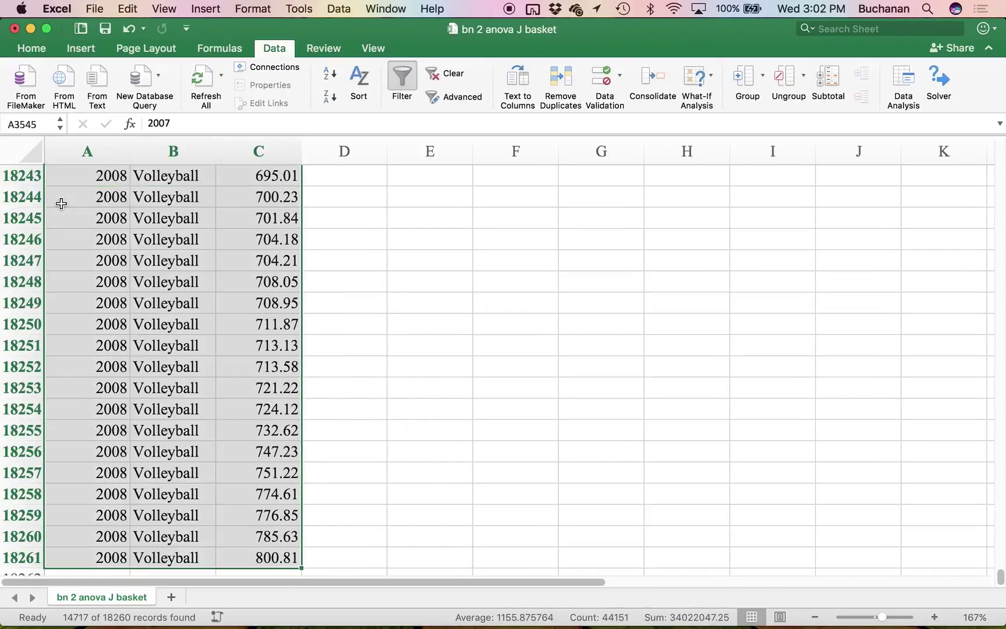
pyautogui.press('Delete')
pyautogui.click(61, 202)
pyautogui.click(413, 80)
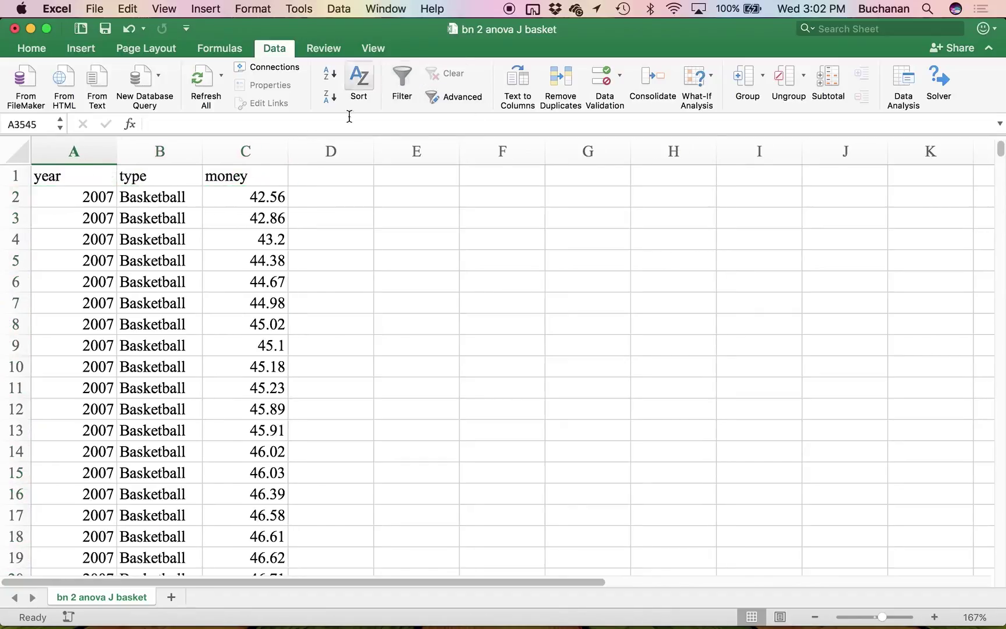
# Check where the basketball rows end and whether any data remains below them in the type column.
pyautogui.click(131, 198)
pyautogui.press('super+Down')
pyautogui.press('Down')
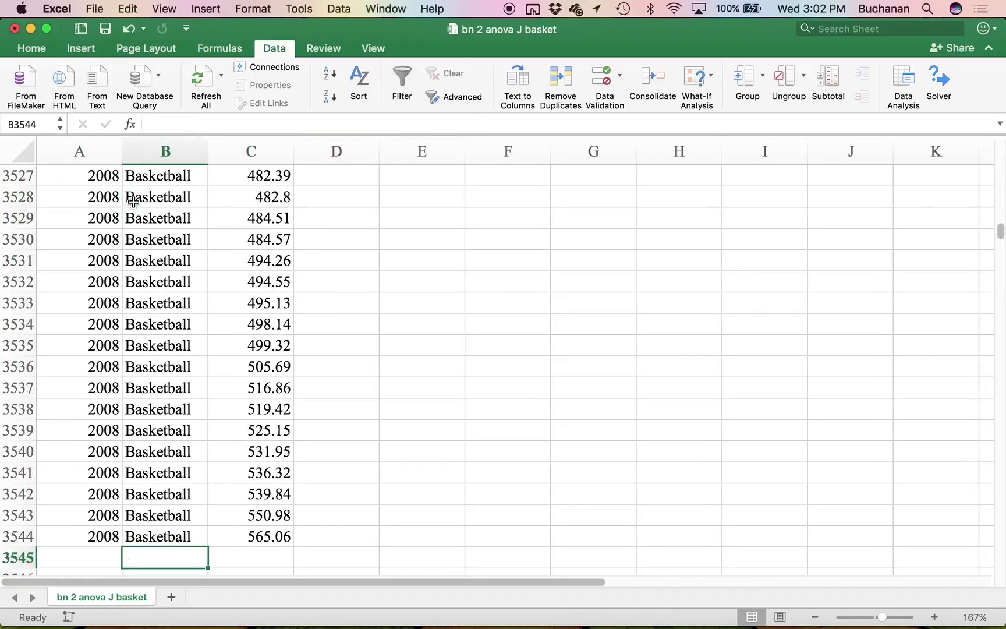
pyautogui.press('super+Down')
pyautogui.press('super+Up')
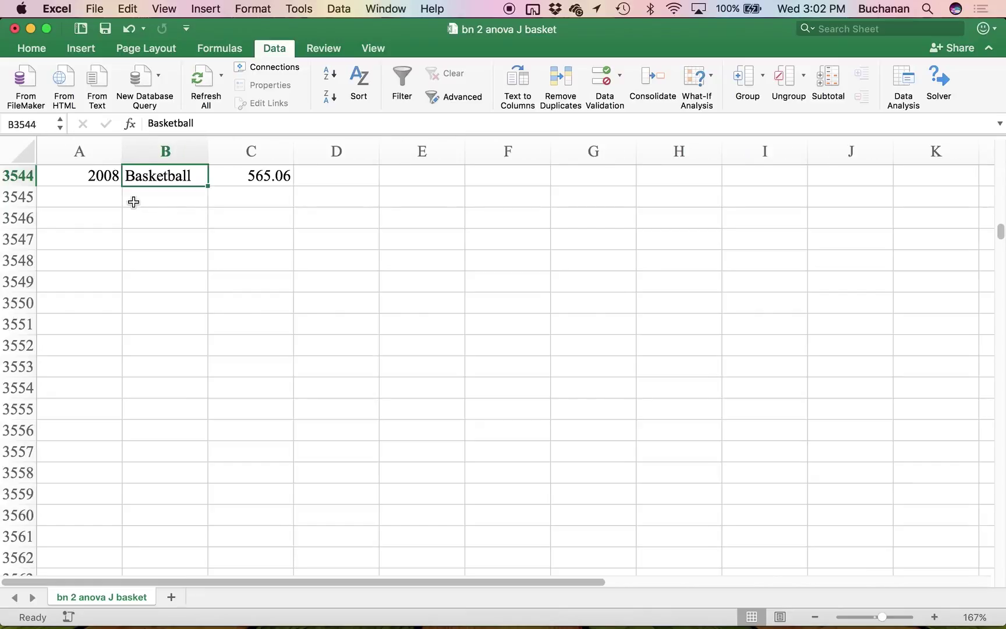
pyautogui.press('super+Up')
# Save bn 2 anova J basket.csv and close it, declining the additional save.
pyautogui.click(96, 193)
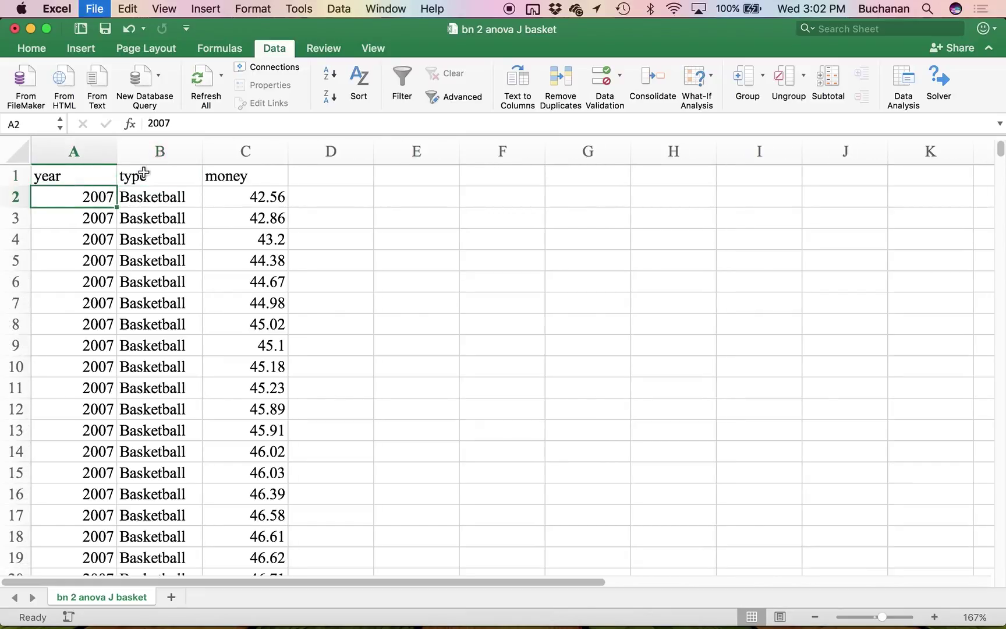
pyautogui.click(15, 28)
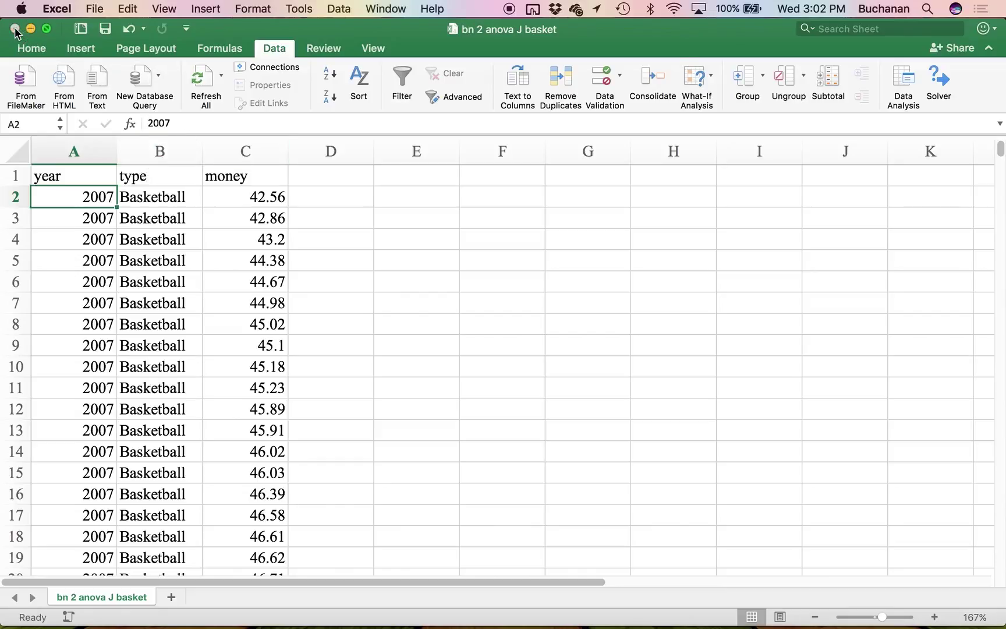
pyautogui.click(470, 143)
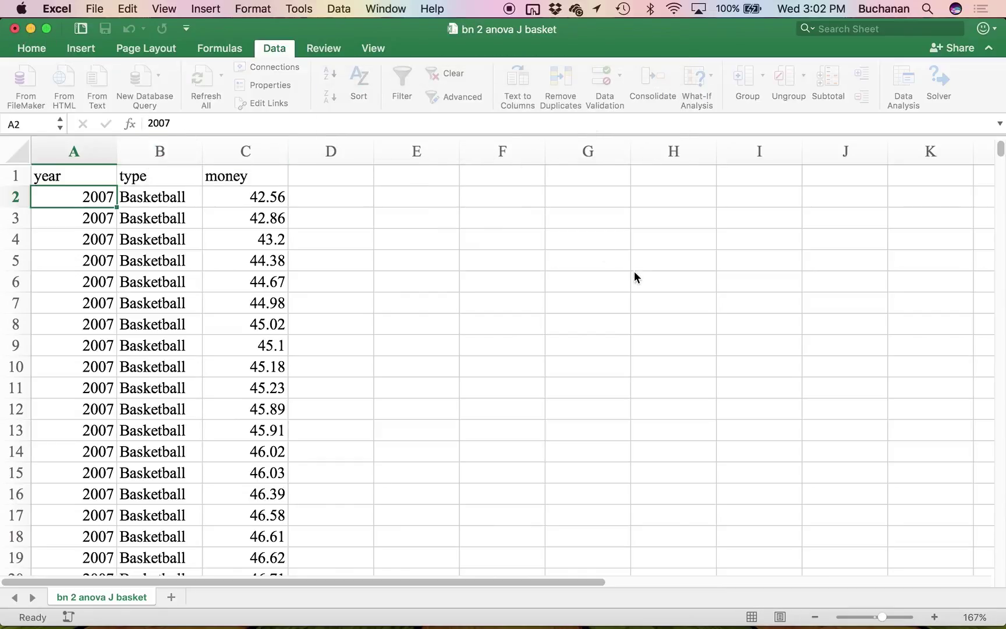
pyautogui.press('super+w')
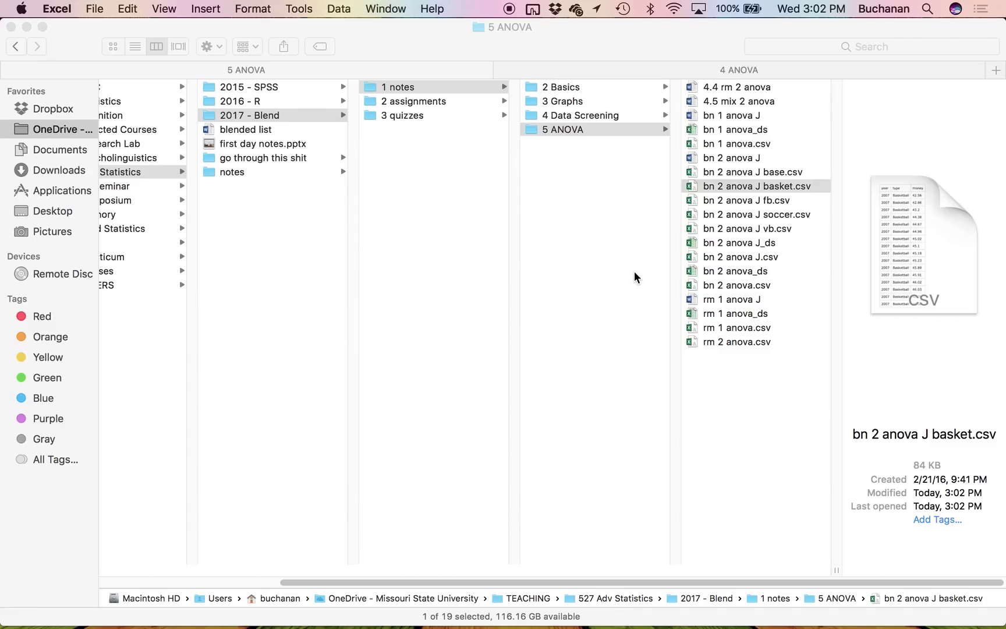
# Open bn 2 anova J fb.csv and filter the type column to hide the Football rows.
pyautogui.press('super+Tab')
pyautogui.doubleClick(732, 203)
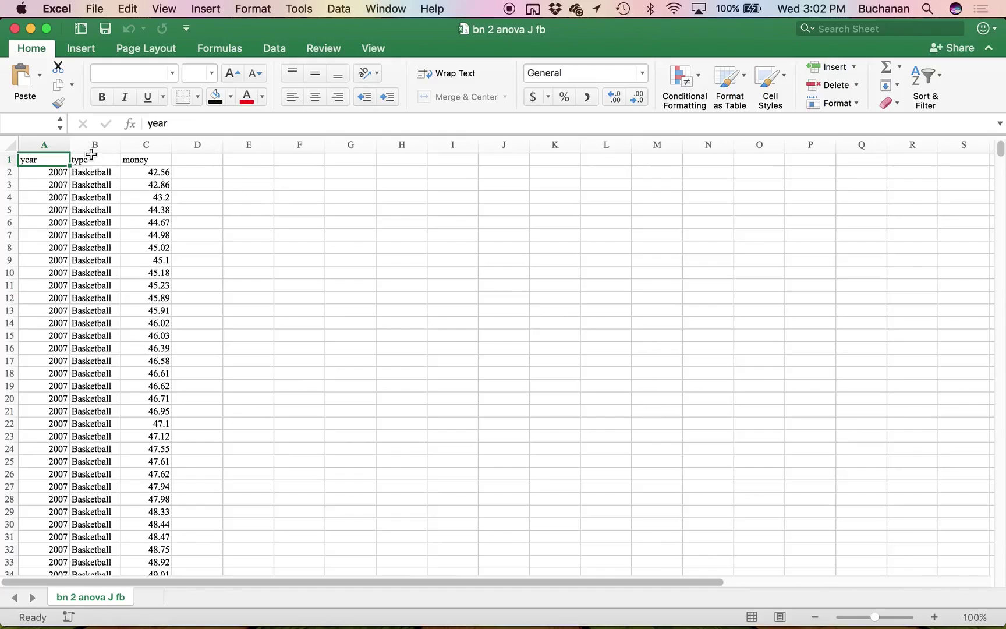
pyautogui.click(94, 159)
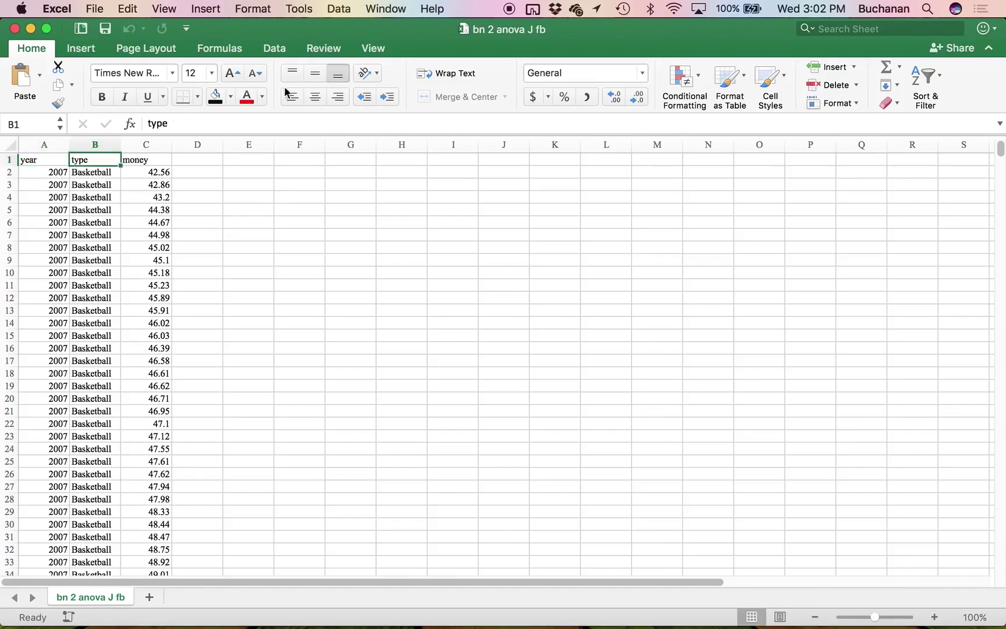
pyautogui.click(274, 48)
pyautogui.click(404, 74)
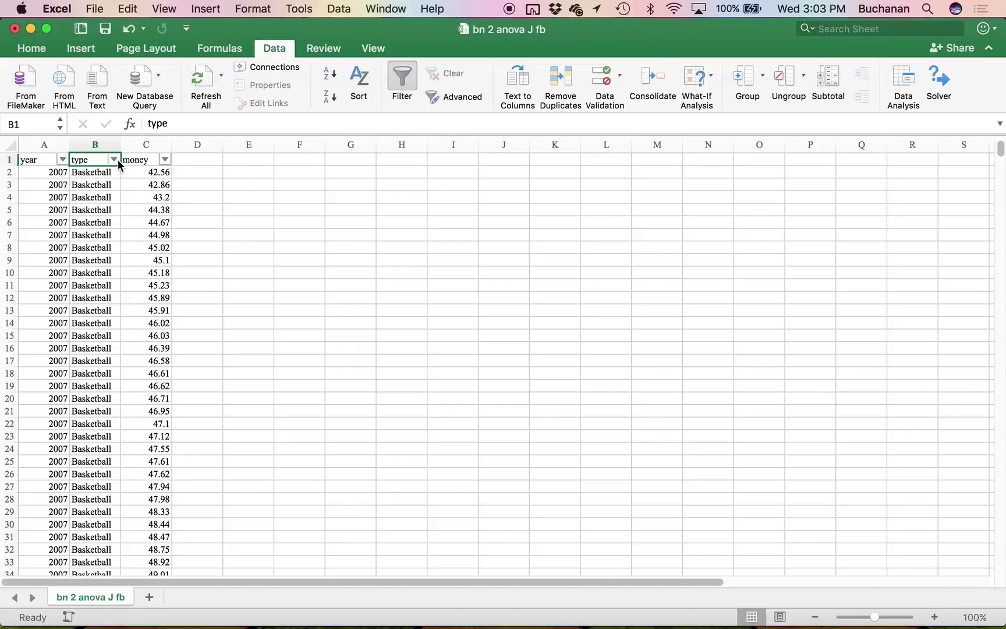
pyautogui.click(114, 159)
pyautogui.click(154, 427)
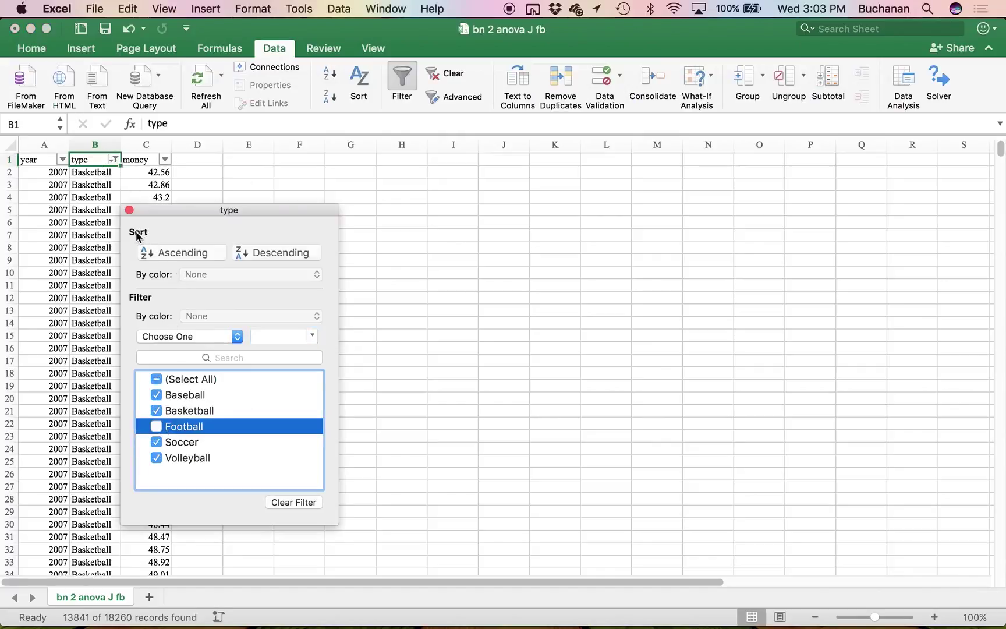
pyautogui.click(129, 210)
# Delete all the filtered non-football data below the headers in columns A to C and turn off the filter.
pyautogui.click(44, 168)
pyautogui.press('shift+super+Right')
pyautogui.press('shift+super+Down')
pyautogui.hotkey('ctrl', 'BackSpace')
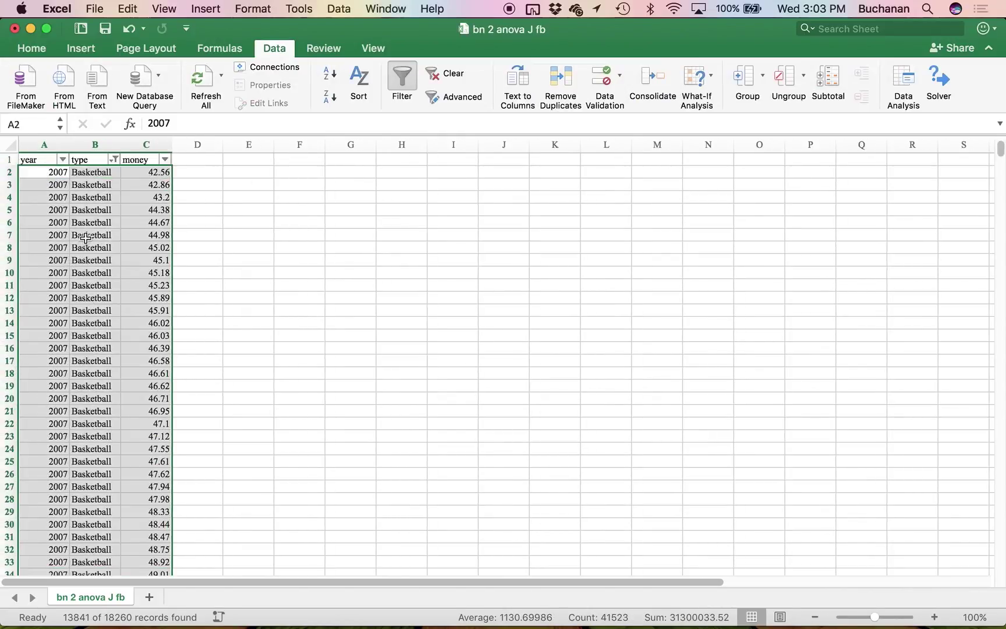
pyautogui.press('Delete')
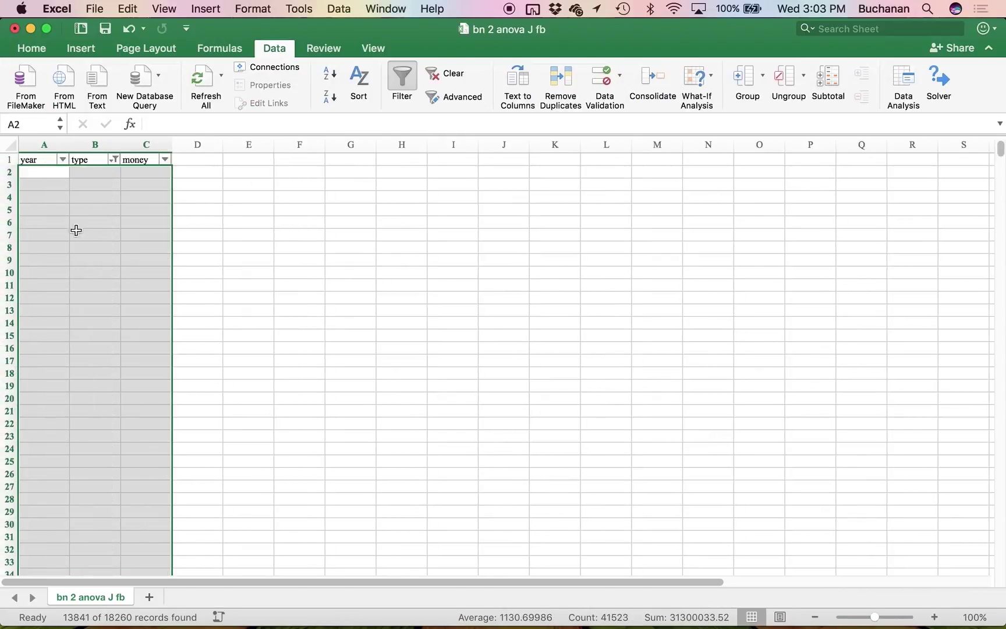
pyautogui.click(88, 209)
pyautogui.click(414, 90)
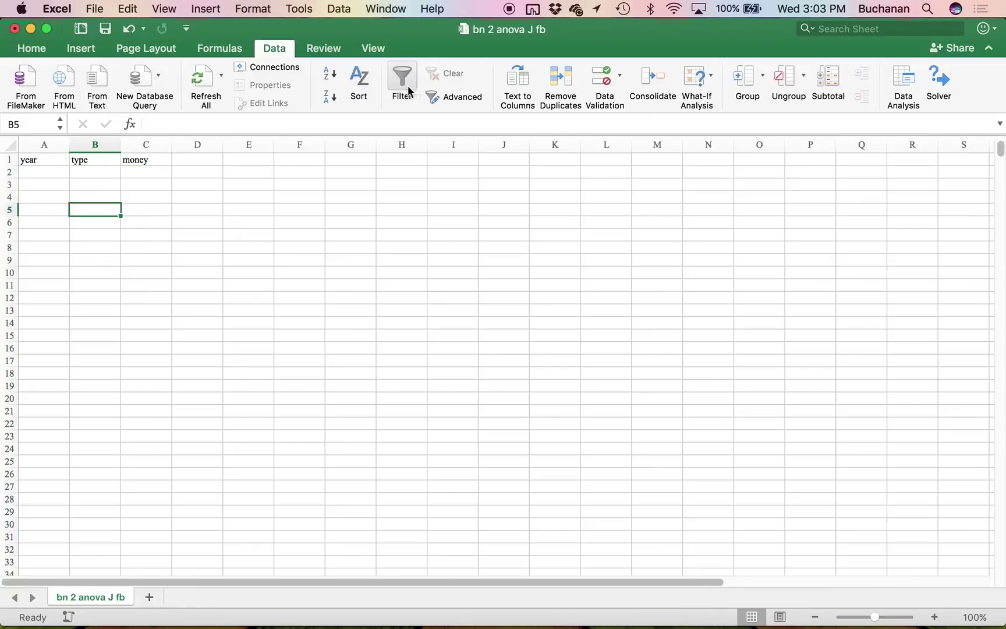
# Sort columns A to C as a list with headers by column A, smallest to largest, so the football rows move up below the headers.
pyautogui.moveTo(44, 143); pyautogui.dragTo(155, 138)
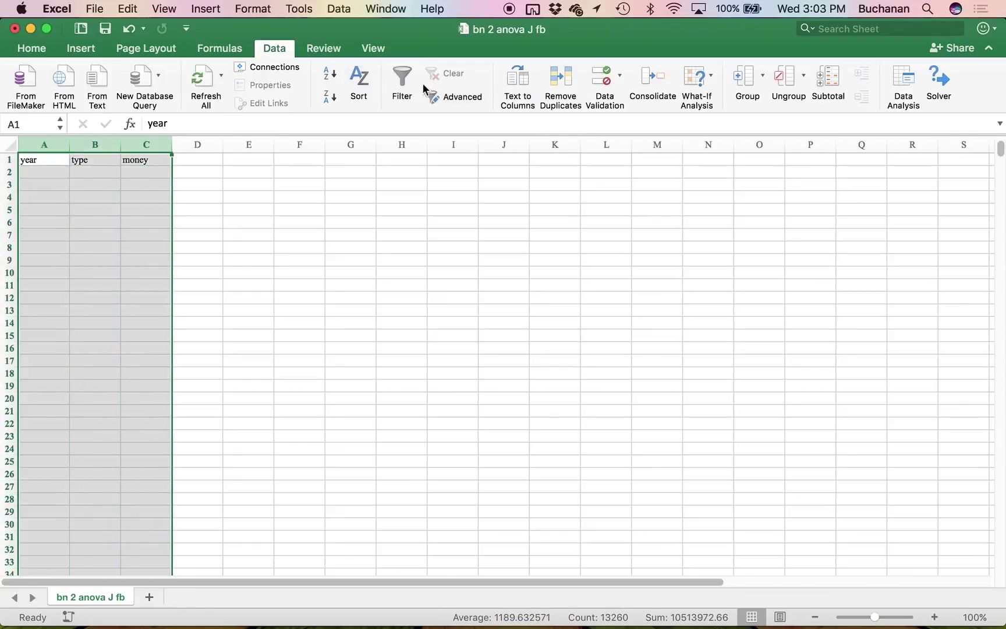
pyautogui.click(366, 73)
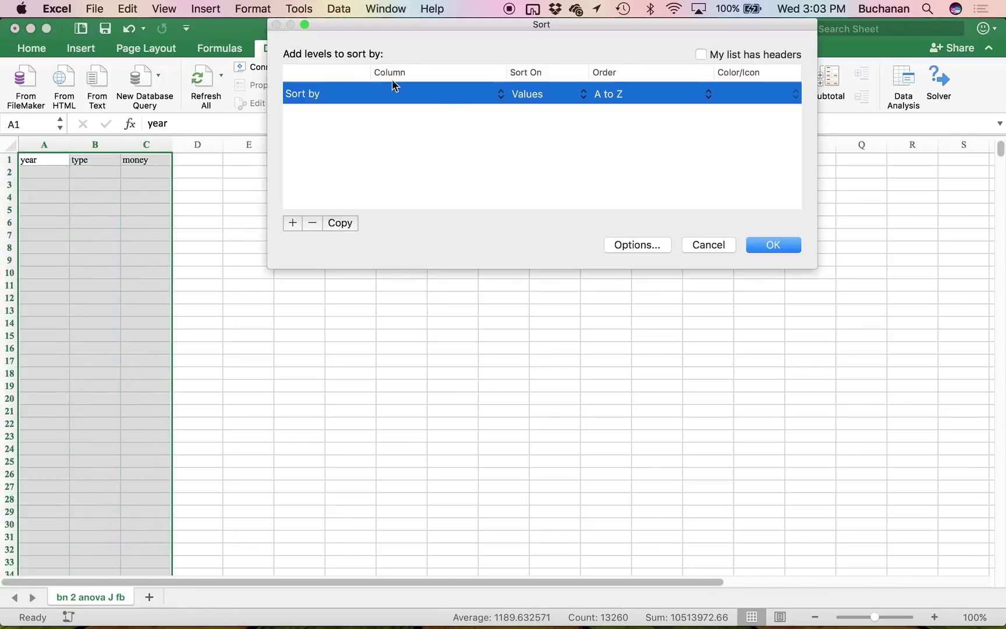
pyautogui.click(449, 93)
pyautogui.click(443, 94)
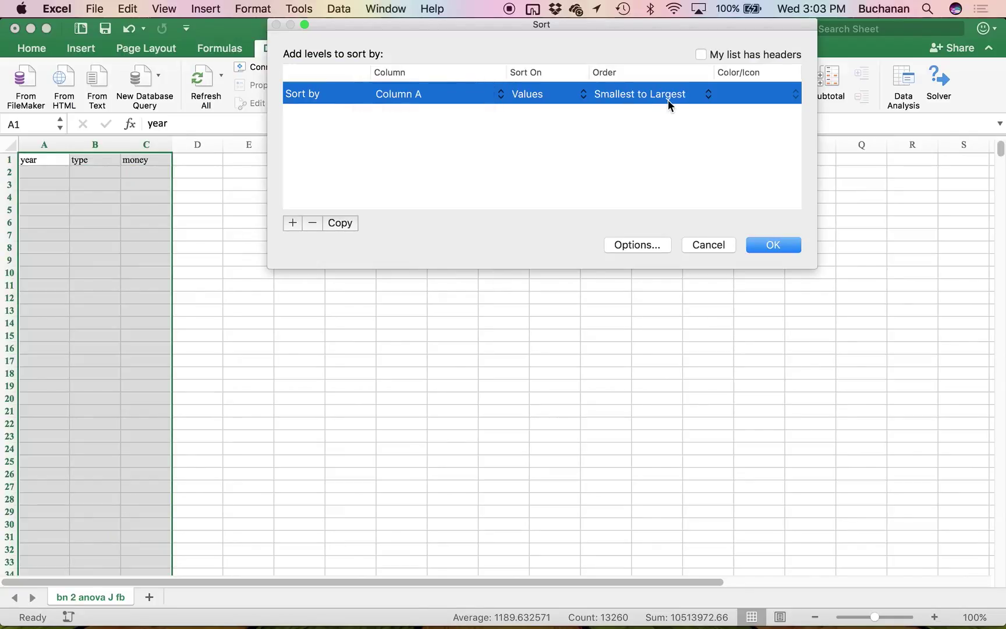
pyautogui.click(701, 55)
pyautogui.click(773, 245)
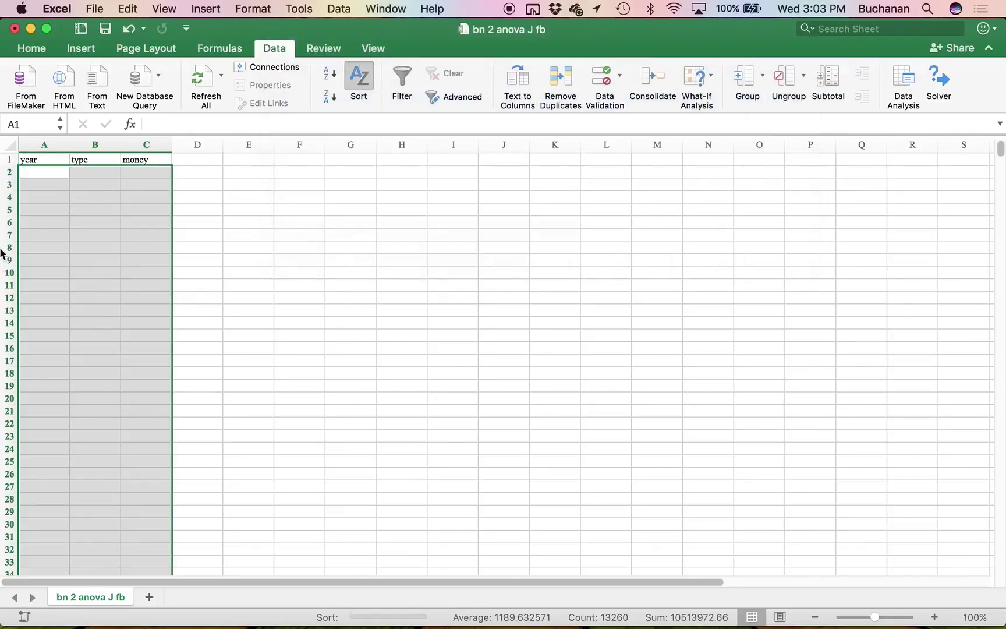
# Save bn 2 anova J fb.csv and close it, declining the additional save.
pyautogui.click(69, 210)
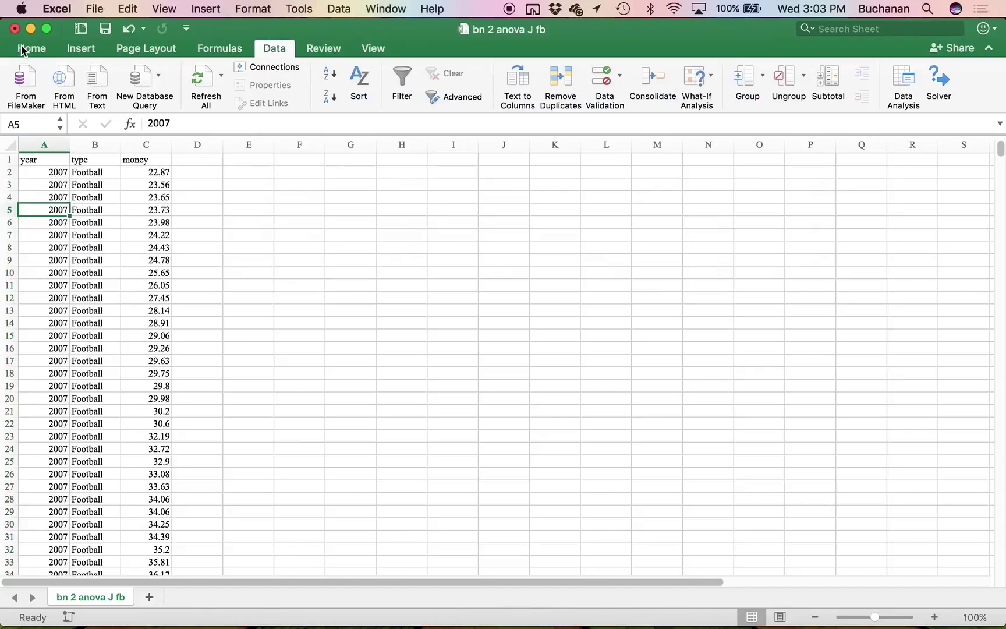
pyautogui.click(15, 29)
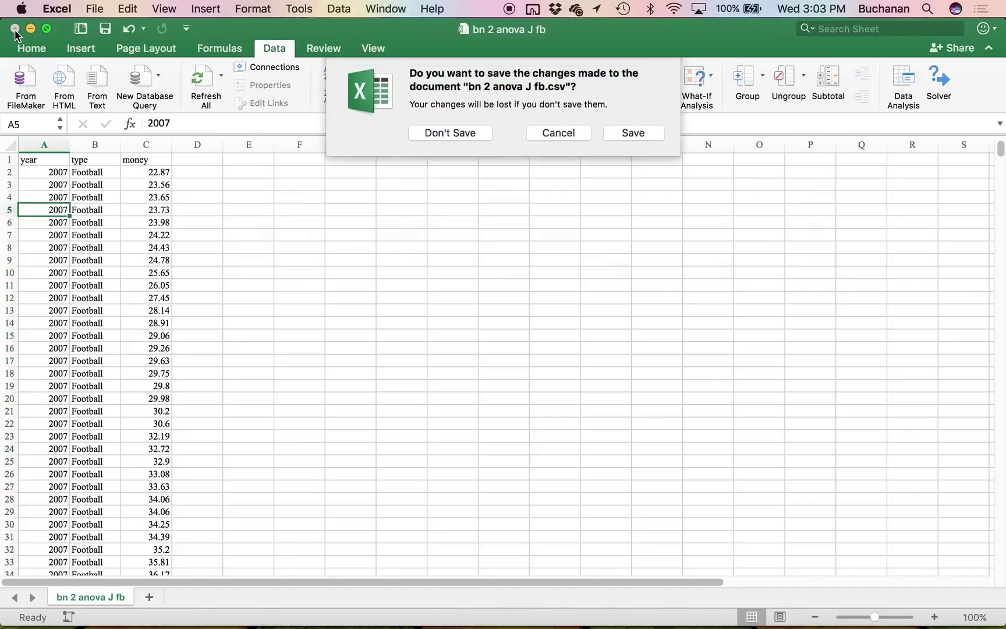
pyautogui.click(431, 139)
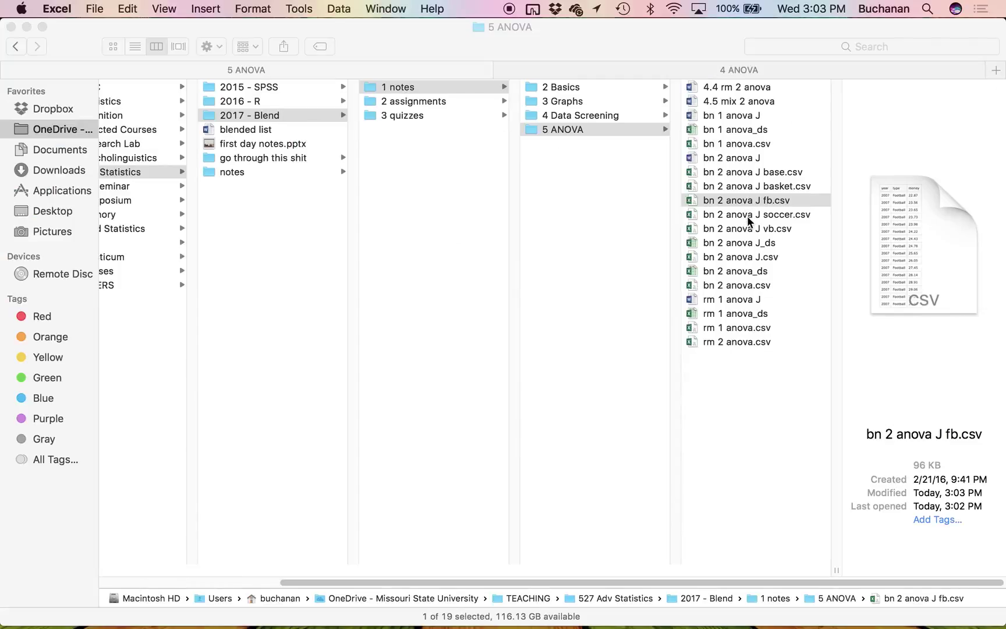
# Open bn 2 anova J soccer.csv and filter the type column to hide the Soccer rows.
pyautogui.click(750, 215)
pyautogui.doubleClick(750, 215)
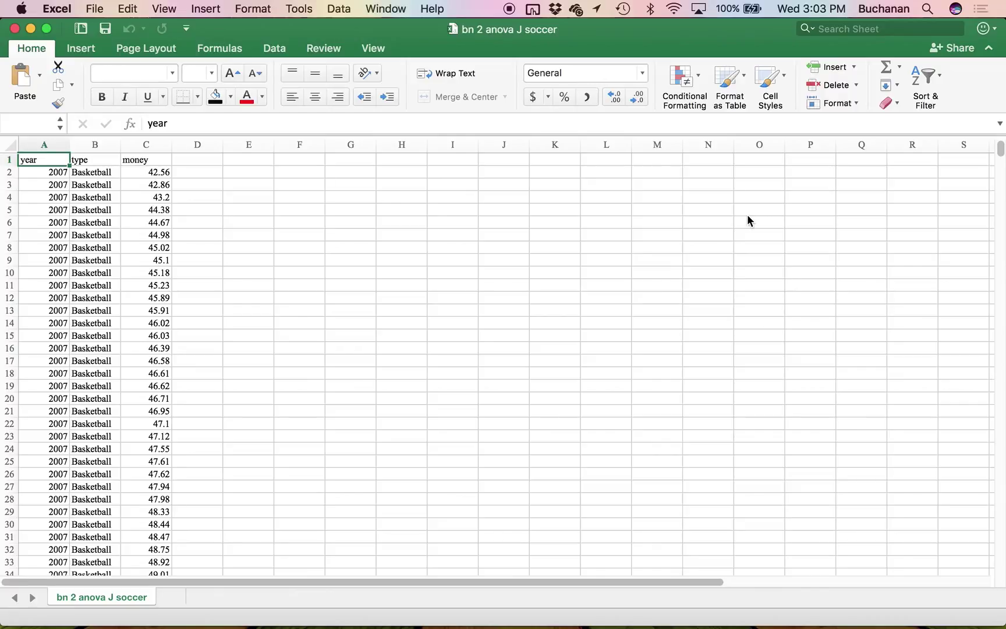
pyautogui.click(44, 144)
pyautogui.click(87, 160)
pyautogui.click(273, 48)
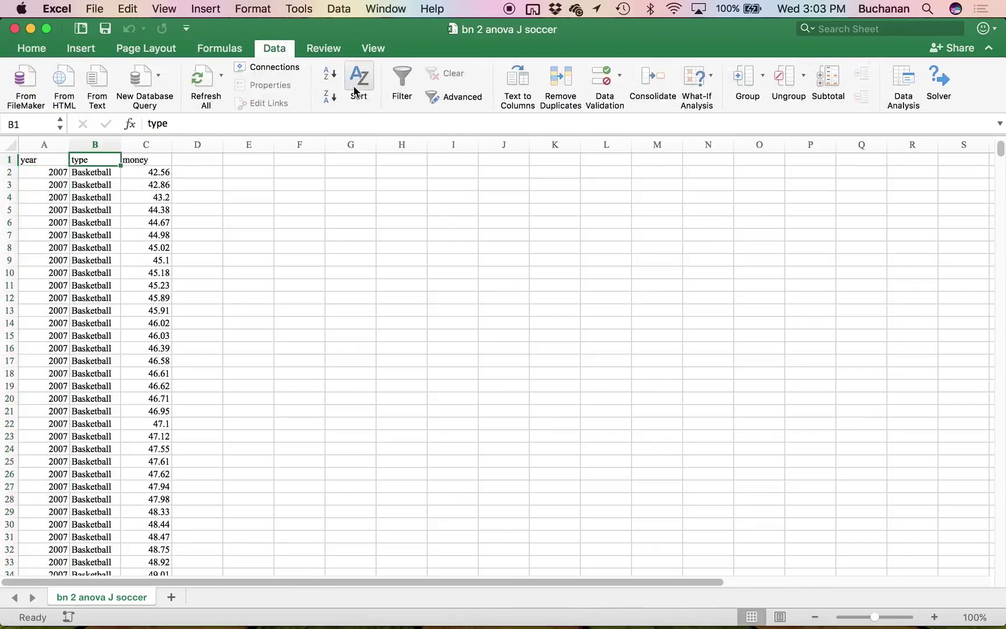
pyautogui.click(396, 79)
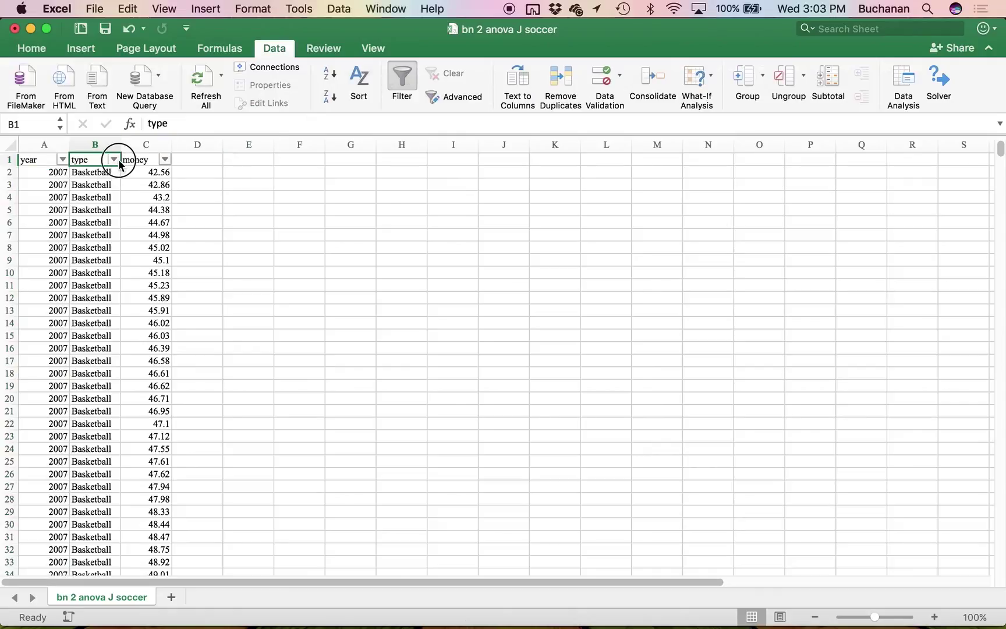
pyautogui.click(114, 159)
pyautogui.click(156, 442)
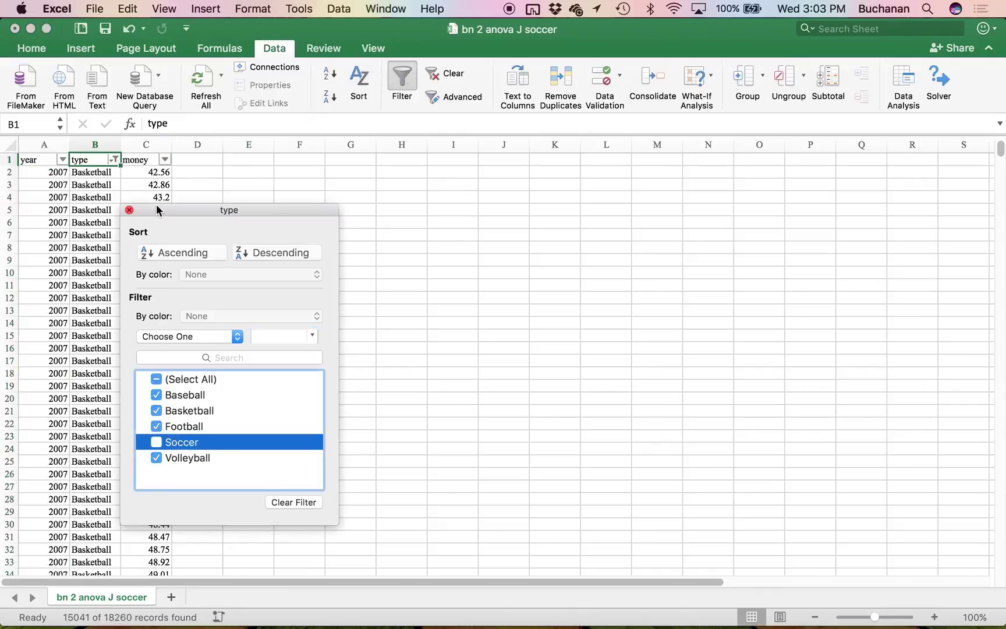
pyautogui.click(130, 210)
# Delete all the filtered non-soccer data below the headers in columns A to C and turn off the filter.
pyautogui.click(53, 172)
pyautogui.press('super+shift+Right')
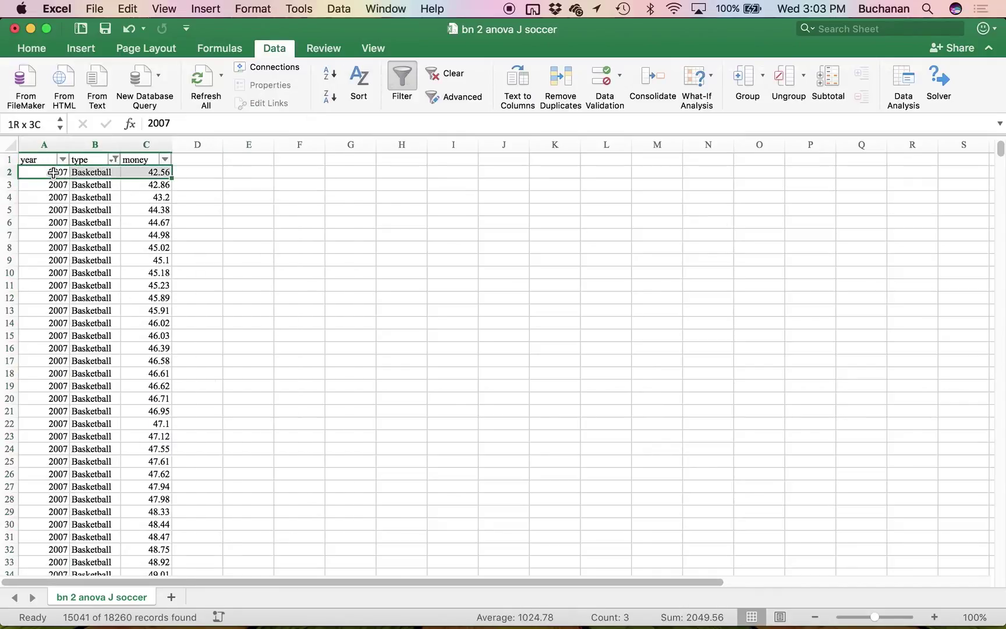
pyautogui.press('super+shift+Down')
pyautogui.press('Delete')
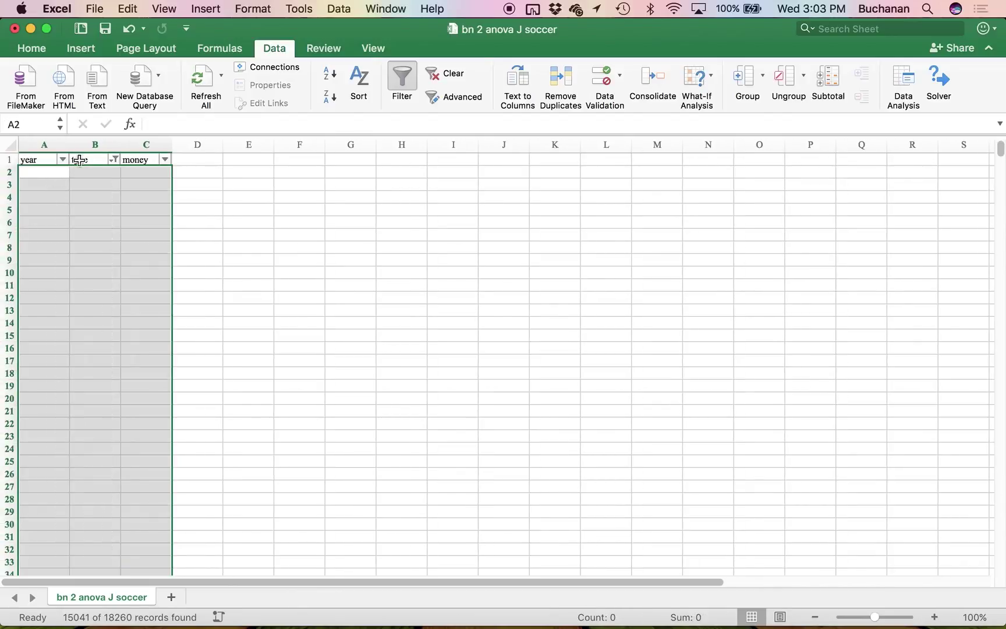
pyautogui.click(98, 154)
pyautogui.click(406, 79)
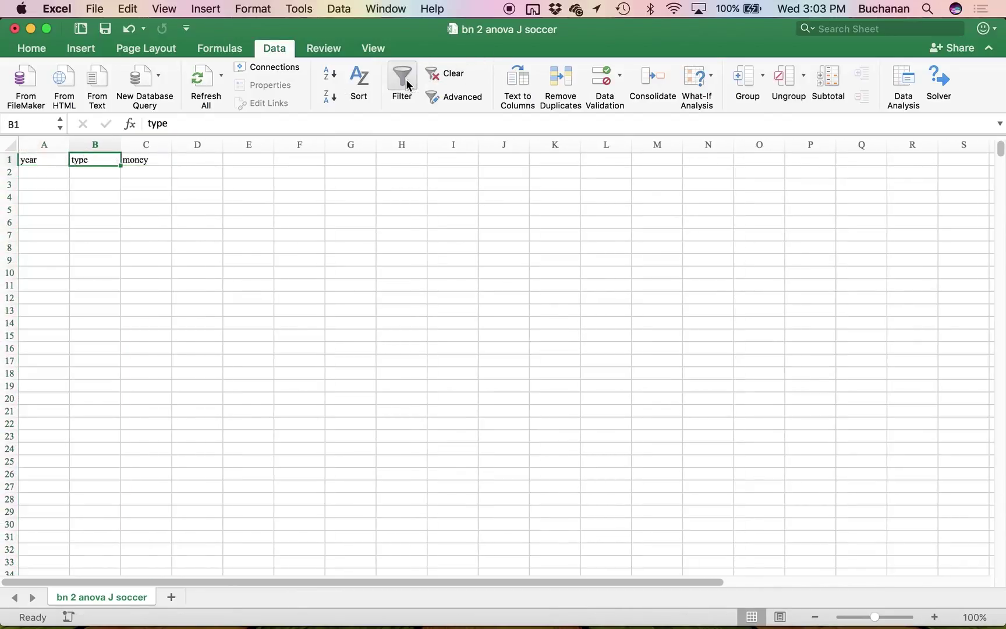
# Sort columns A to C as a list with headers by column A, smallest to largest, to move the soccer rows up below the headers.
pyautogui.click(38, 146)
pyautogui.moveTo(38, 146); pyautogui.dragTo(143, 145)
pyautogui.click(367, 83)
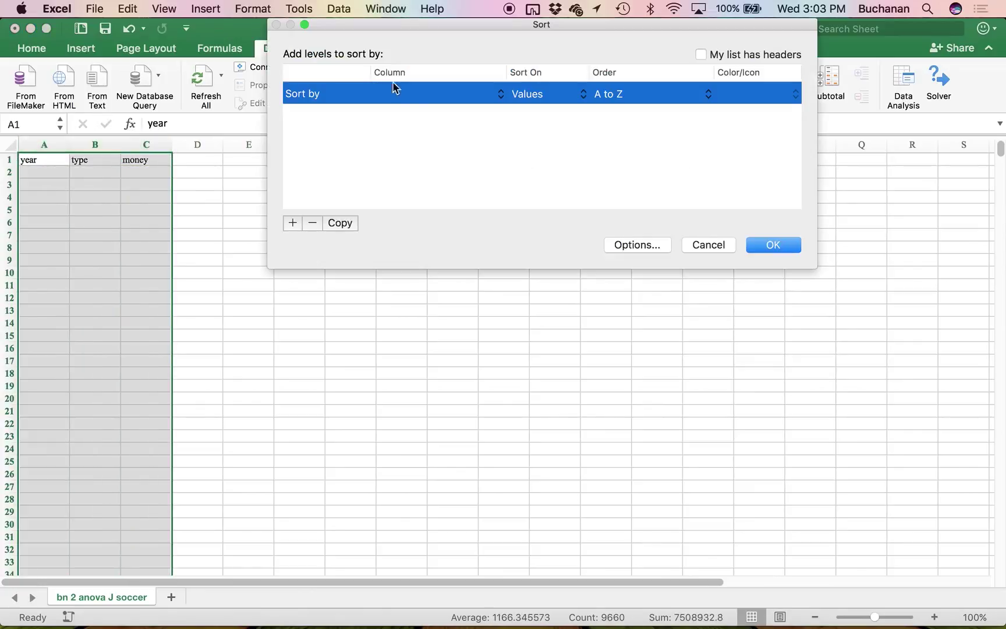
pyautogui.click(386, 93)
pyautogui.click(396, 94)
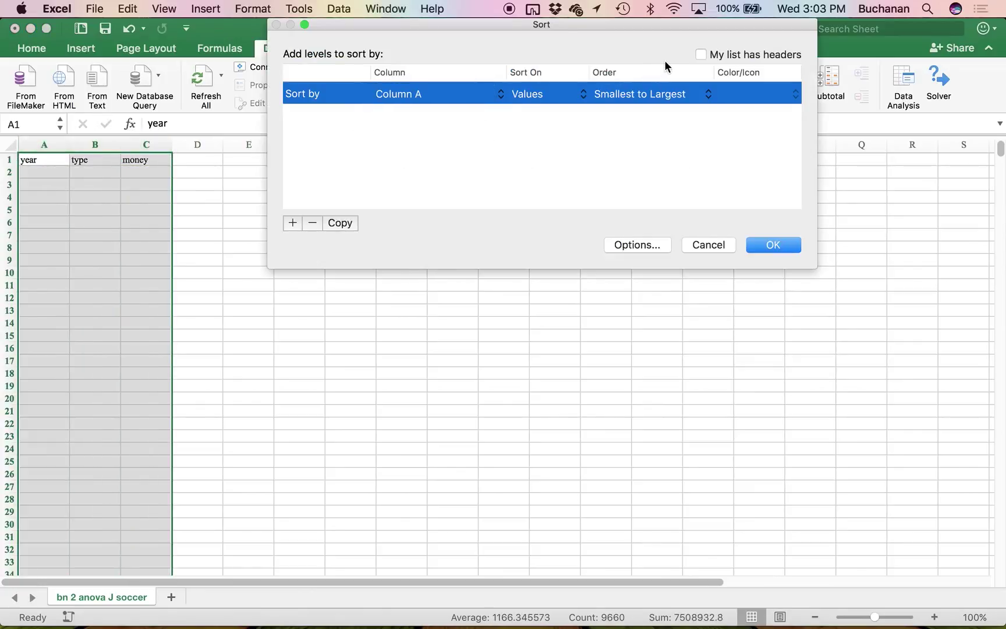
pyautogui.click(701, 56)
pyautogui.click(763, 243)
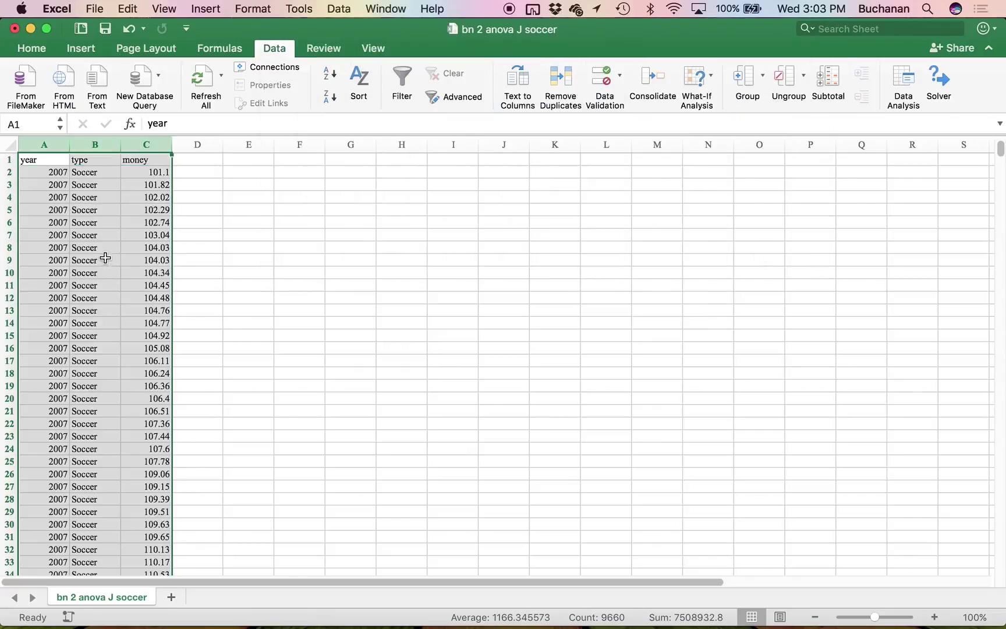
pyautogui.click(105, 259)
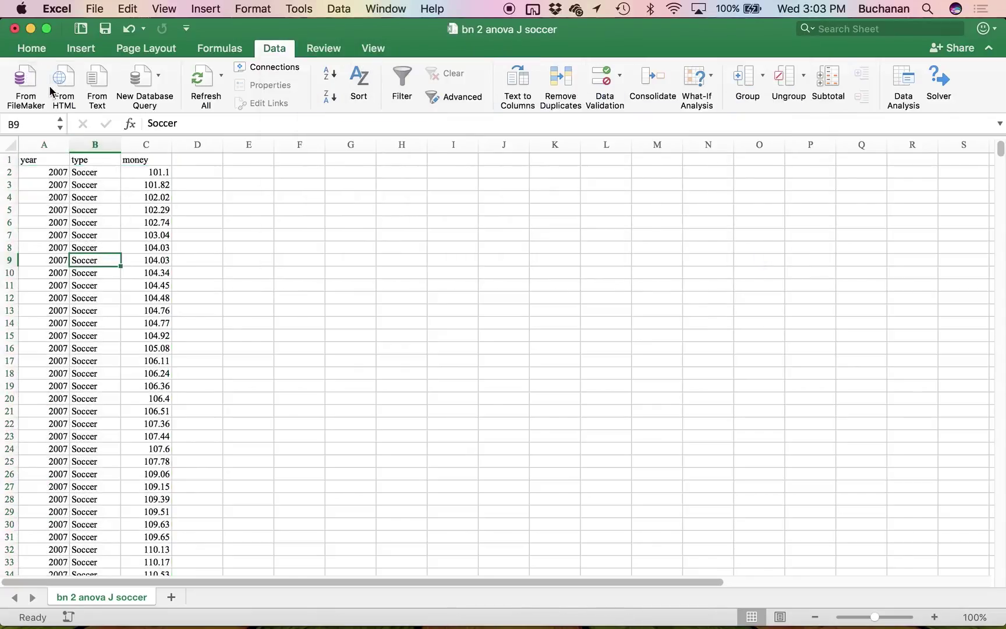
pyautogui.click(32, 47)
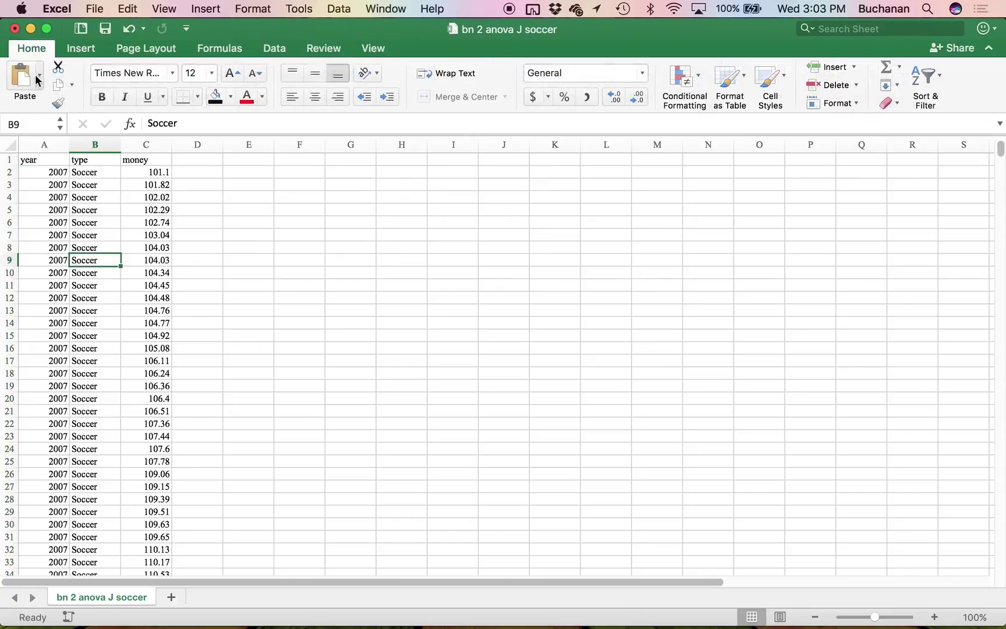
pyautogui.click(30, 77)
pyautogui.press('super+z')
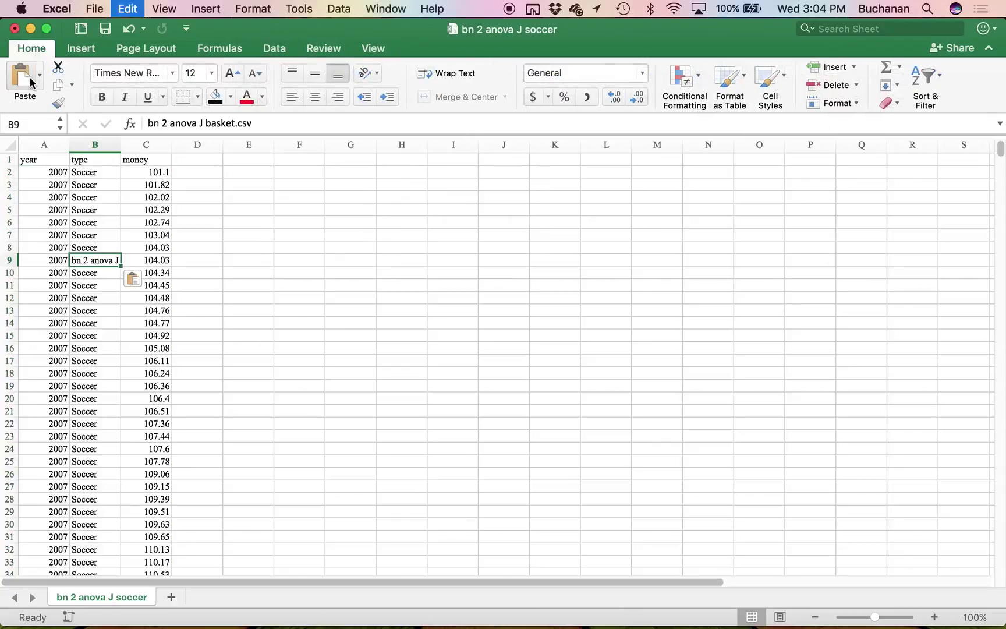
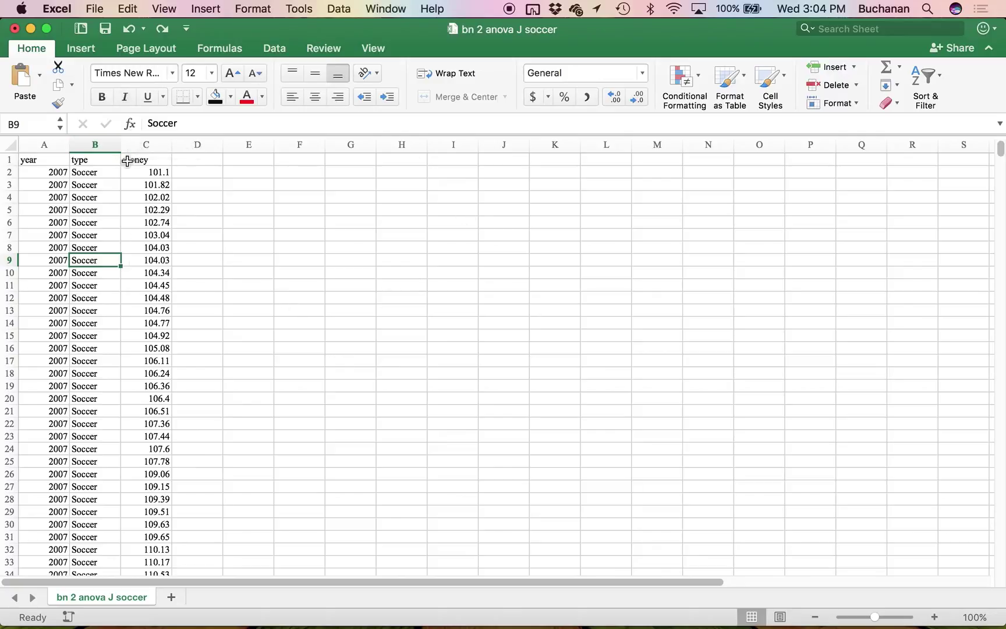
# Save bn 2 anova J soccer.csv and close it, declining the additional save.
pyautogui.click(95, 8)
pyautogui.click(119, 114)
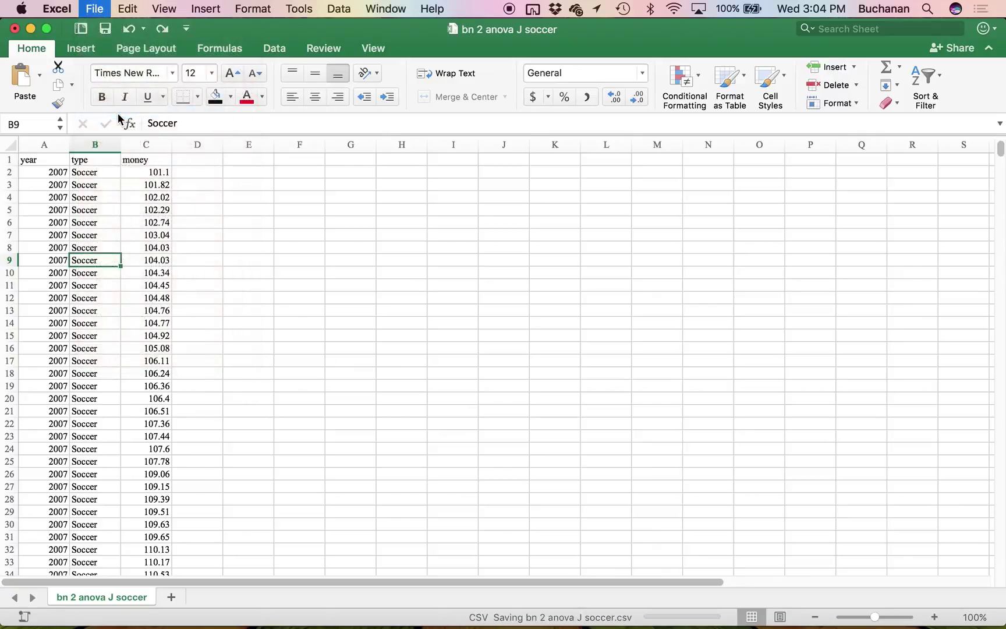
pyautogui.click(15, 29)
pyautogui.click(459, 138)
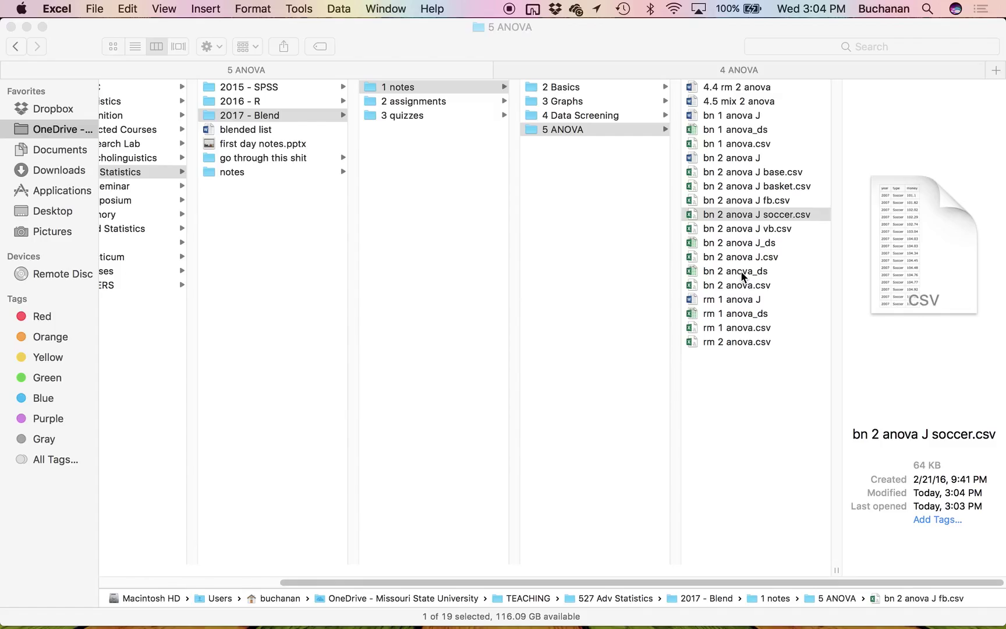
# Open bn 2 anova J vb.csv and filter the type column to hide the Volleyball rows.
pyautogui.doubleClick(780, 228)
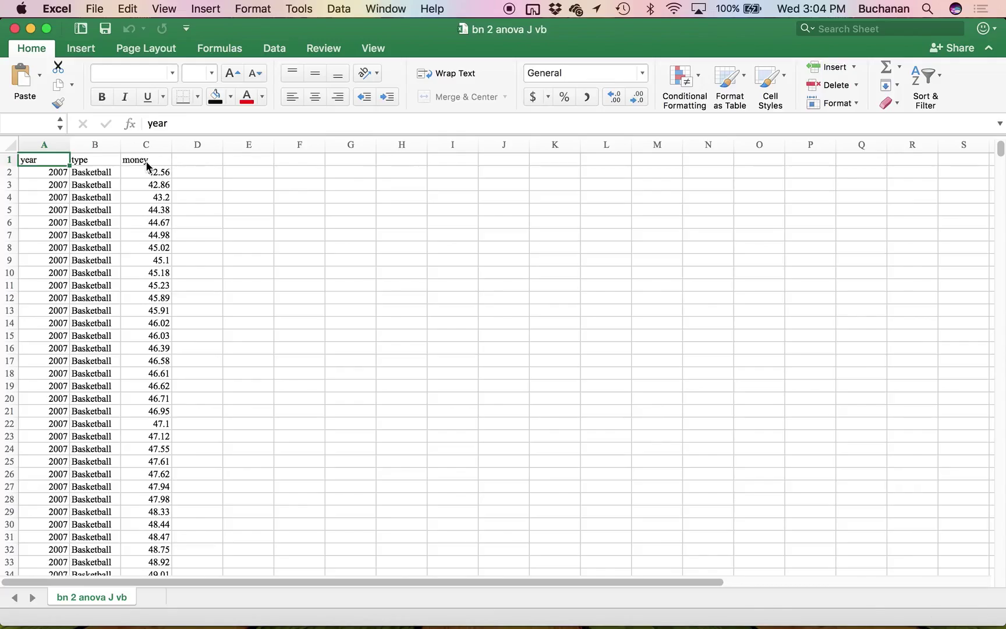
pyautogui.click(278, 48)
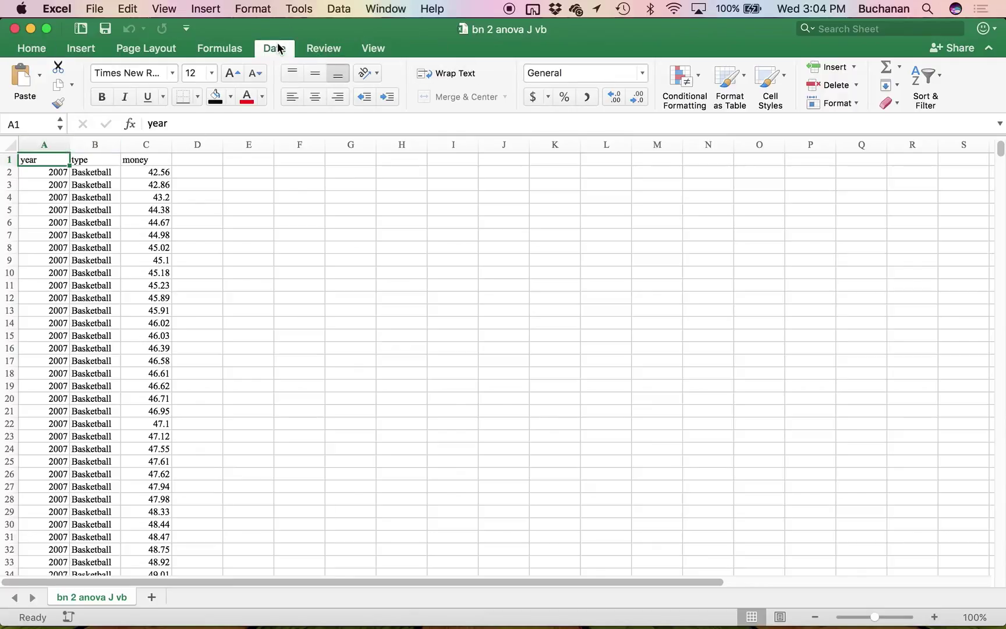
pyautogui.click(403, 84)
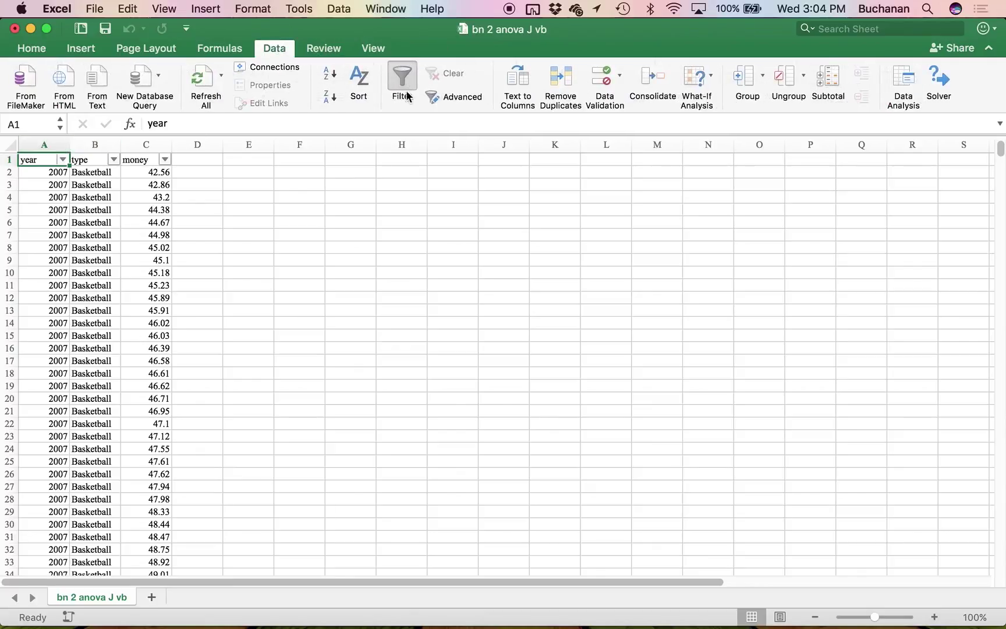
pyautogui.click(114, 159)
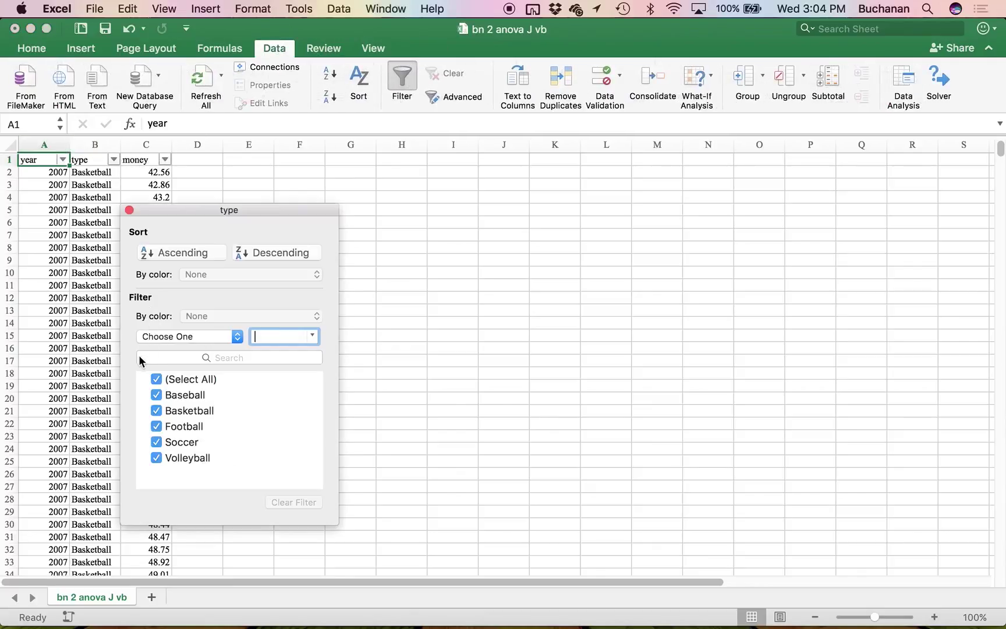
pyautogui.click(156, 458)
pyautogui.click(129, 210)
# Delete all the filtered non-volleyball data below the headers in columns A to C and turn off the filter.
pyautogui.click(52, 174)
pyautogui.hotkey('shift', 'Right')
pyautogui.hotkey('shift', 'Right')
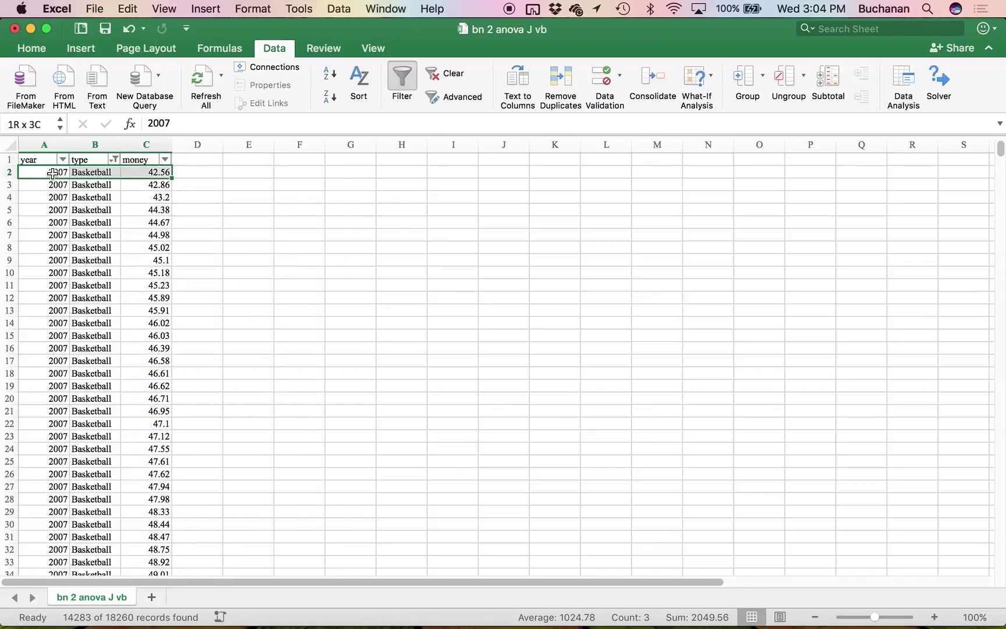
pyautogui.press('super+shift+Down')
pyautogui.press('BackSpace')
pyautogui.click(402, 79)
# Sort columns A to C as a list with headers by year, smallest to largest, to move the volleyball rows up below the headers.
pyautogui.moveTo(35, 145); pyautogui.dragTo(148, 148)
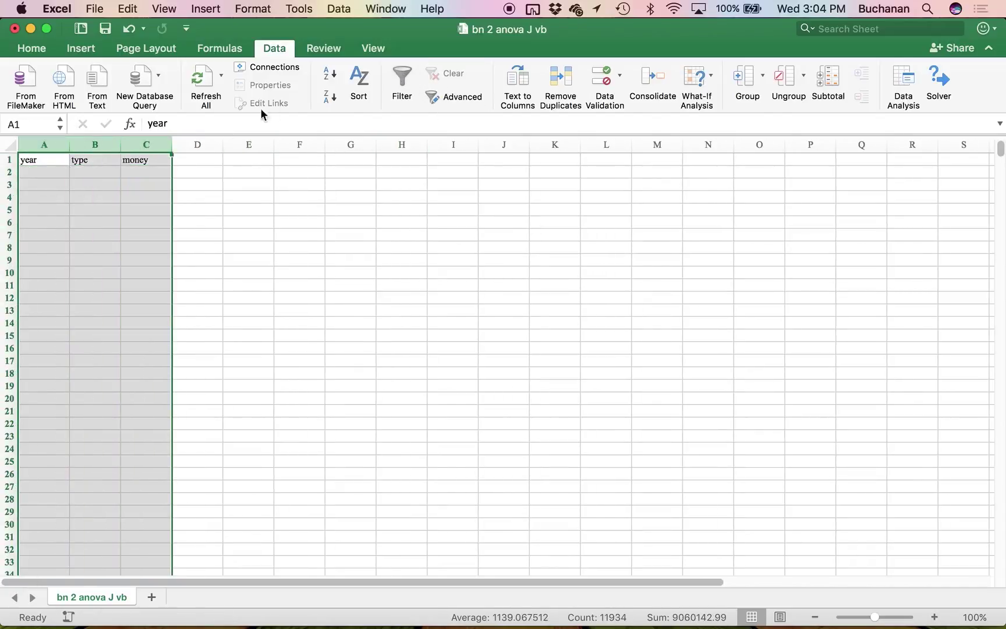
pyautogui.click(358, 78)
pyautogui.click(402, 102)
pyautogui.click(400, 93)
pyautogui.click(700, 54)
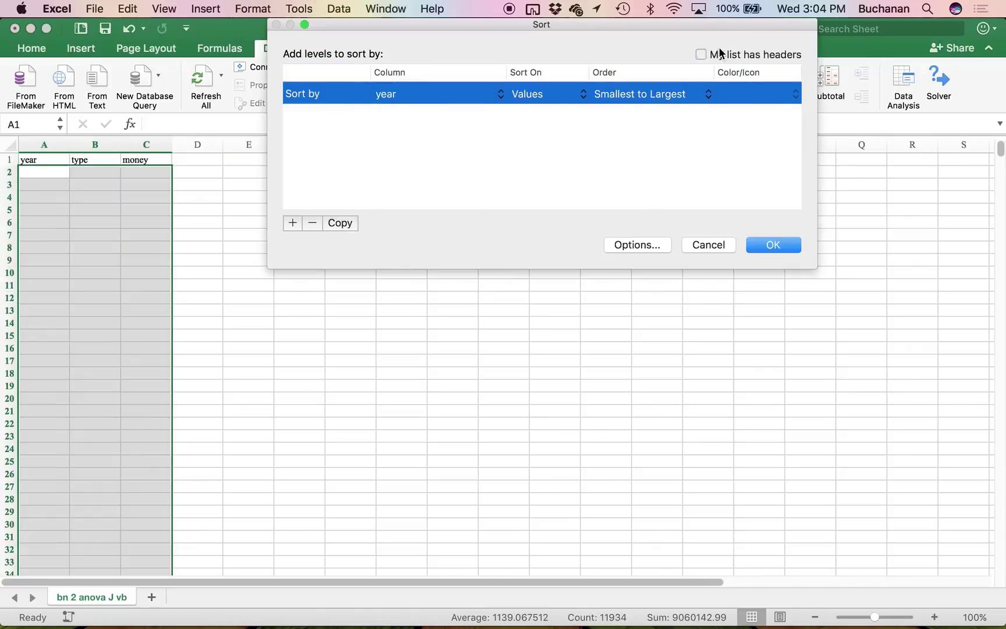
pyautogui.click(762, 252)
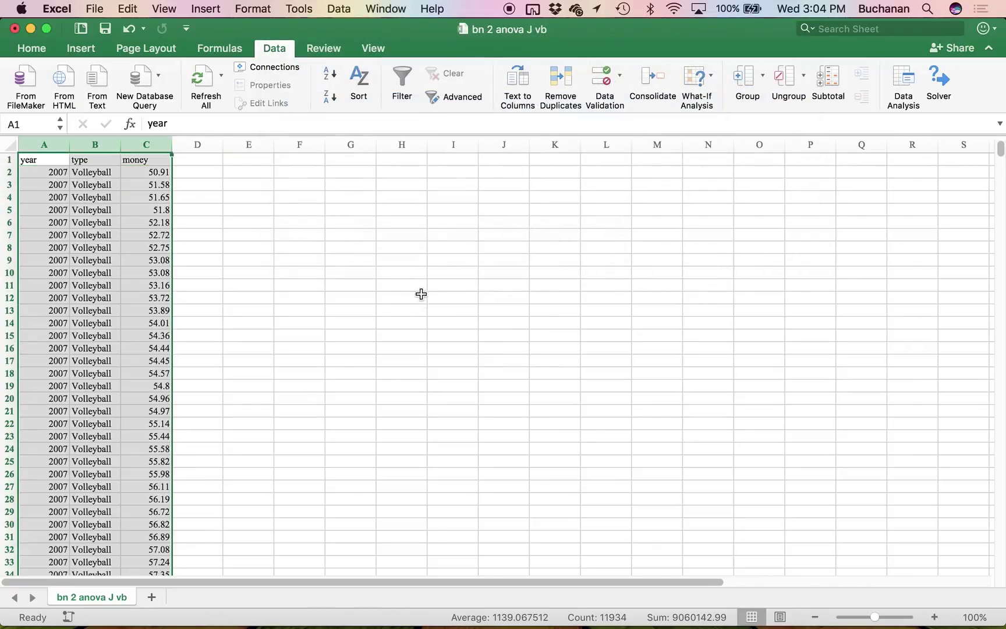
# Deselect the sorted columns, then save and close bn 2 anova J vb.csv.
pyautogui.click(252, 274)
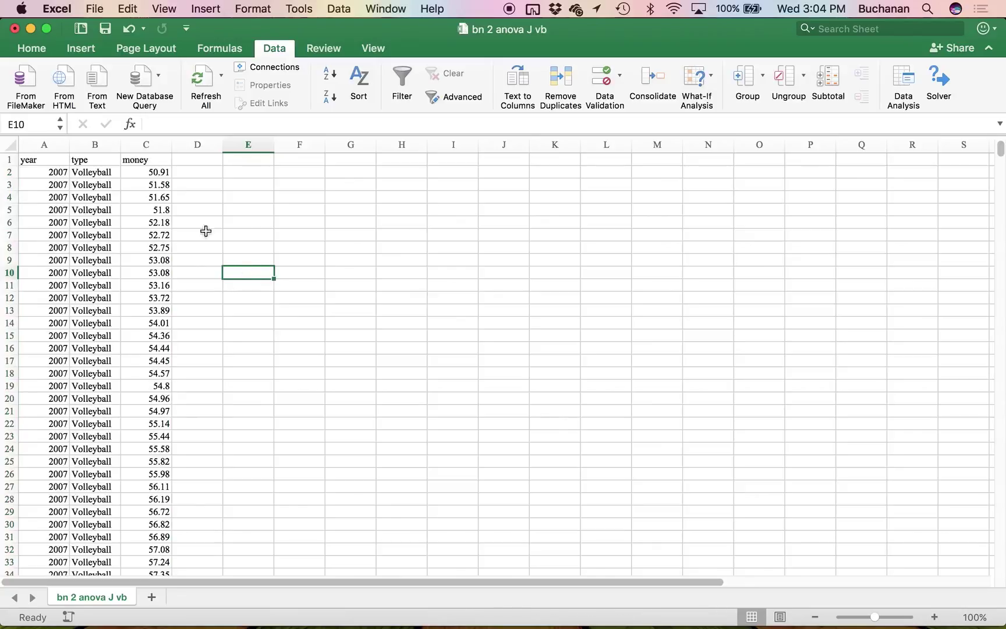
pyautogui.click(14, 28)
pyautogui.click(462, 138)
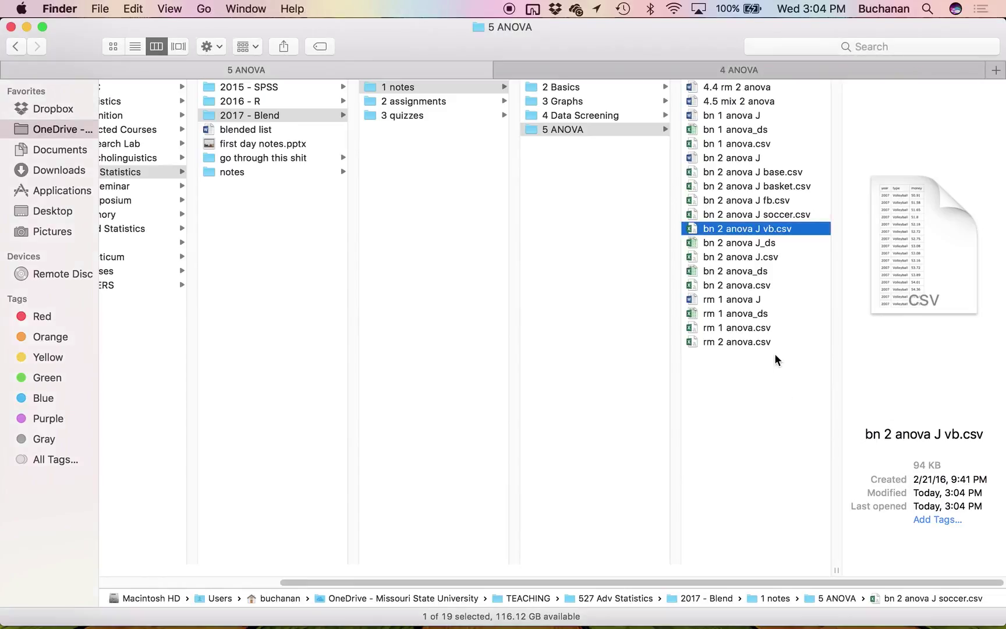
# Switch to the bn 2 anova J document in Word and change the note's ending so it reads "Separate out the files!".
pyautogui.hotkey('ctrl', 'Up')
pyautogui.click(682, 448)
pyautogui.hotkey('ctrl', 'Up')
pyautogui.click(158, 226)
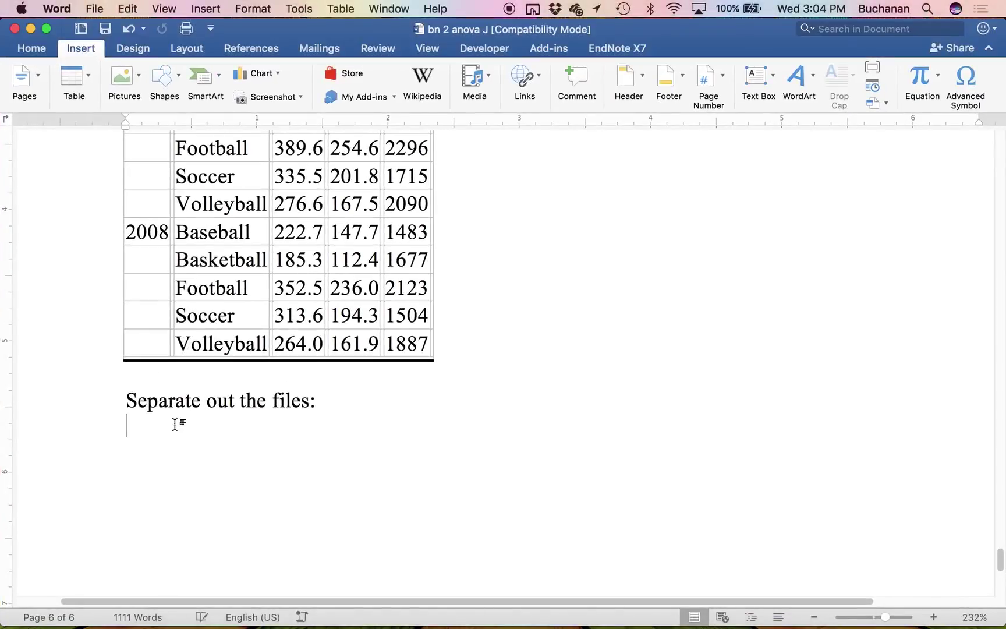
pyautogui.click(314, 402)
pyautogui.press('BackSpace')
pyautogui.write('!')
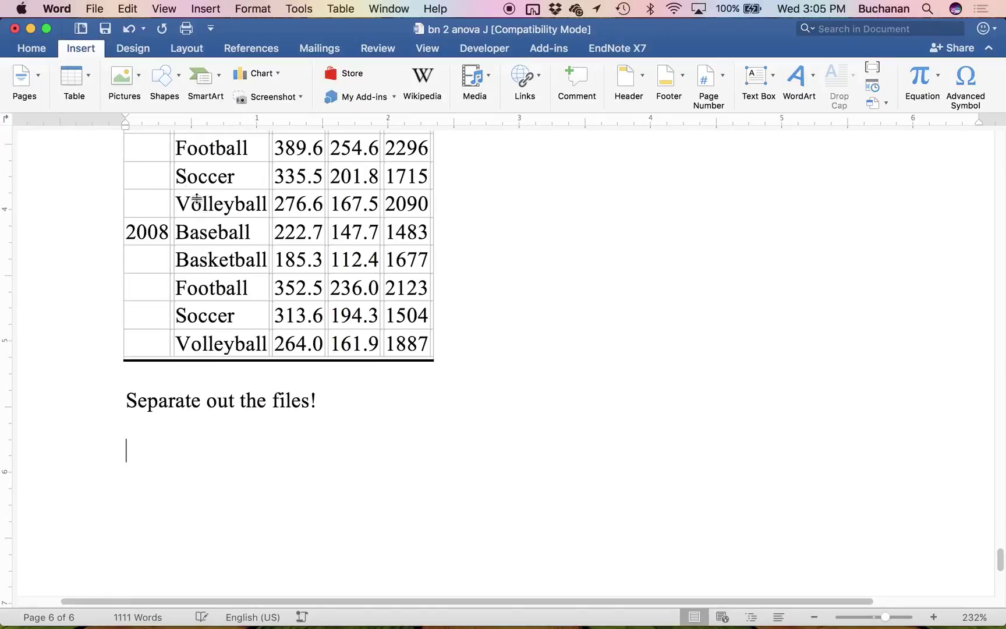
# Insert a table of four columns and six rows below the note, with the headers Group 1, Group 2, Comparison and an italic d.
pyautogui.click(67, 89)
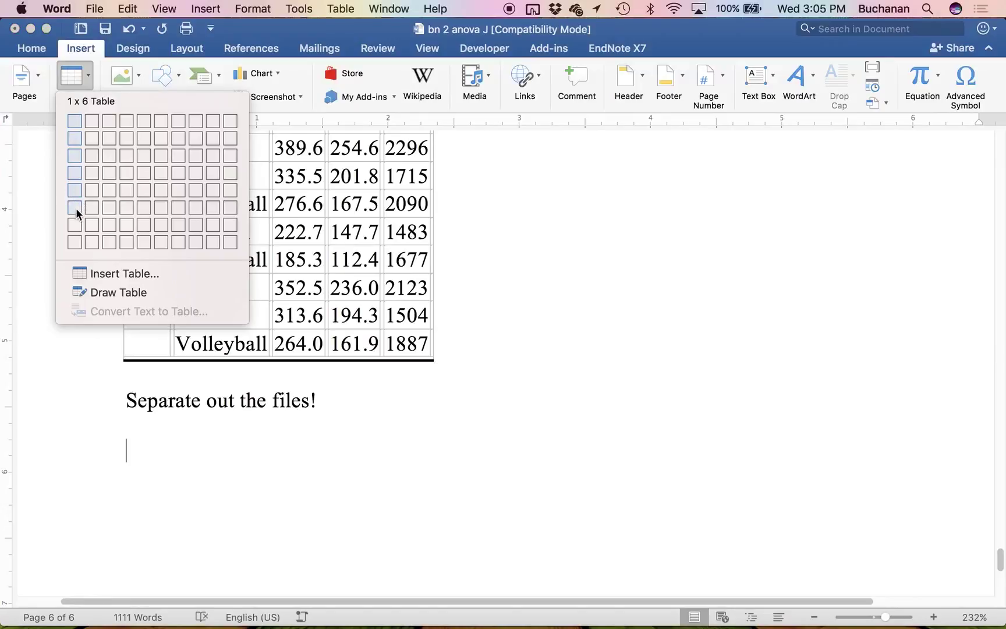
pyautogui.click(126, 211)
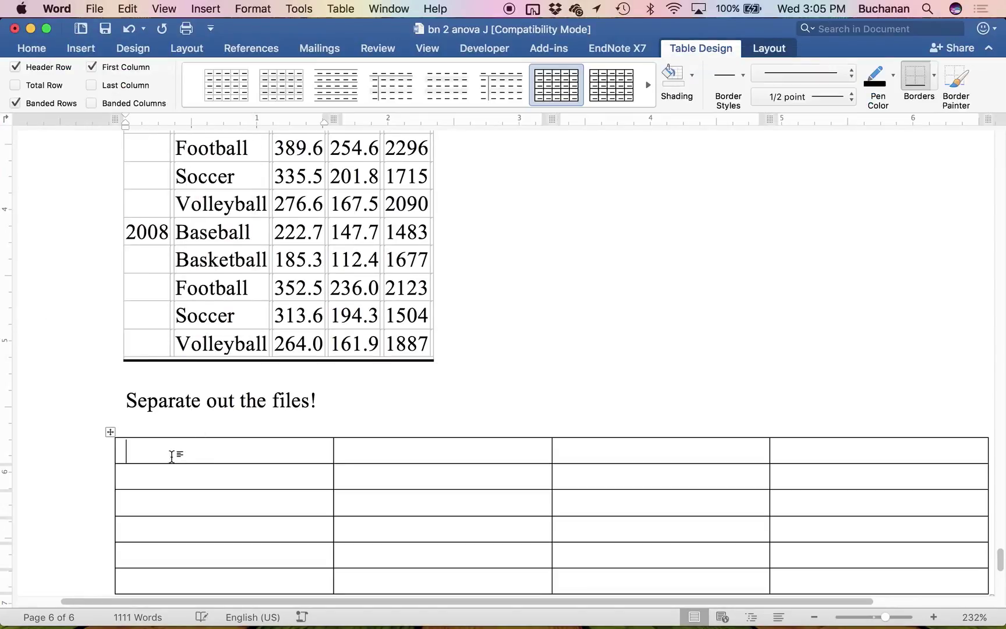
pyautogui.write('Group 1')
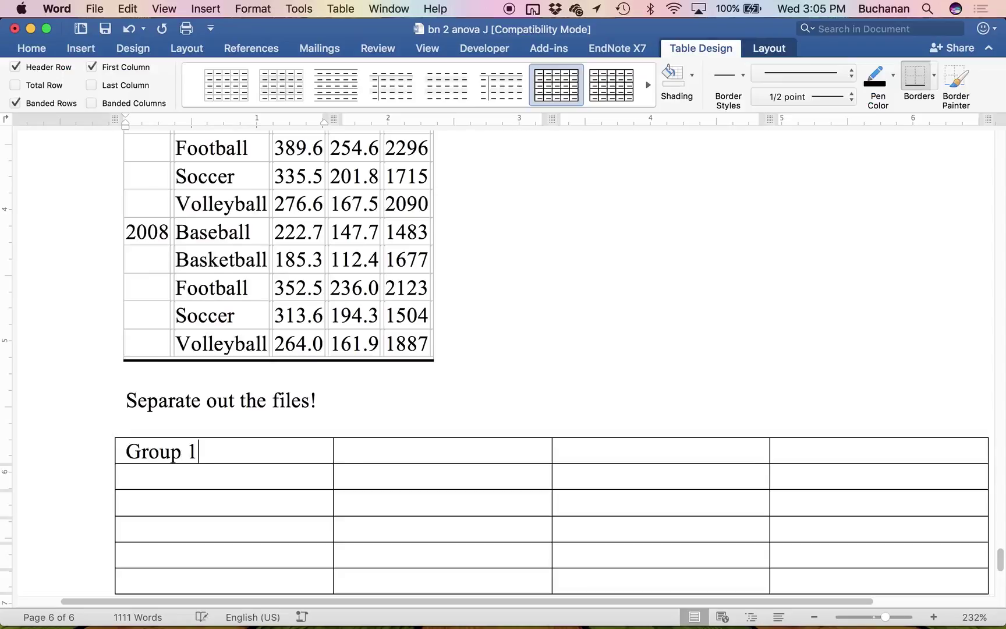
pyautogui.press('Tab')
pyautogui.write('Group 2')
pyautogui.press('Tab')
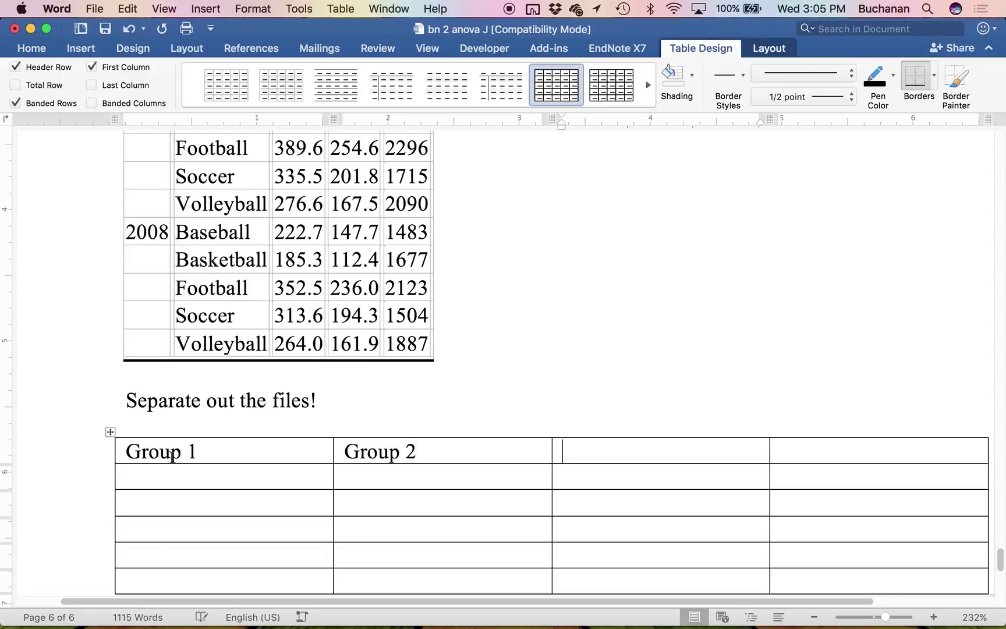
pyautogui.write('Comp')
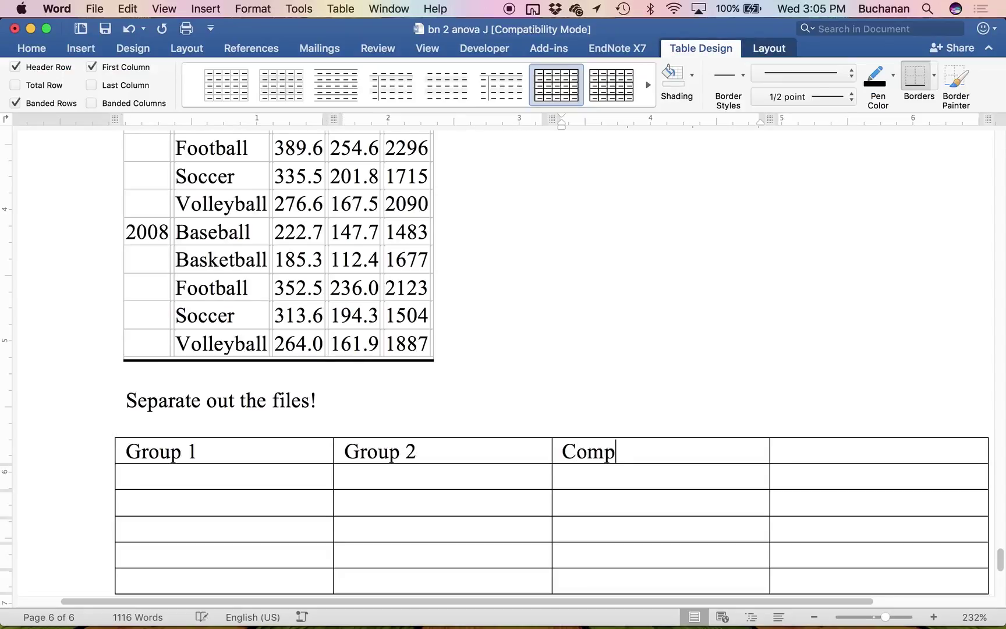
pyautogui.write('arison')
pyautogui.press('Tab')
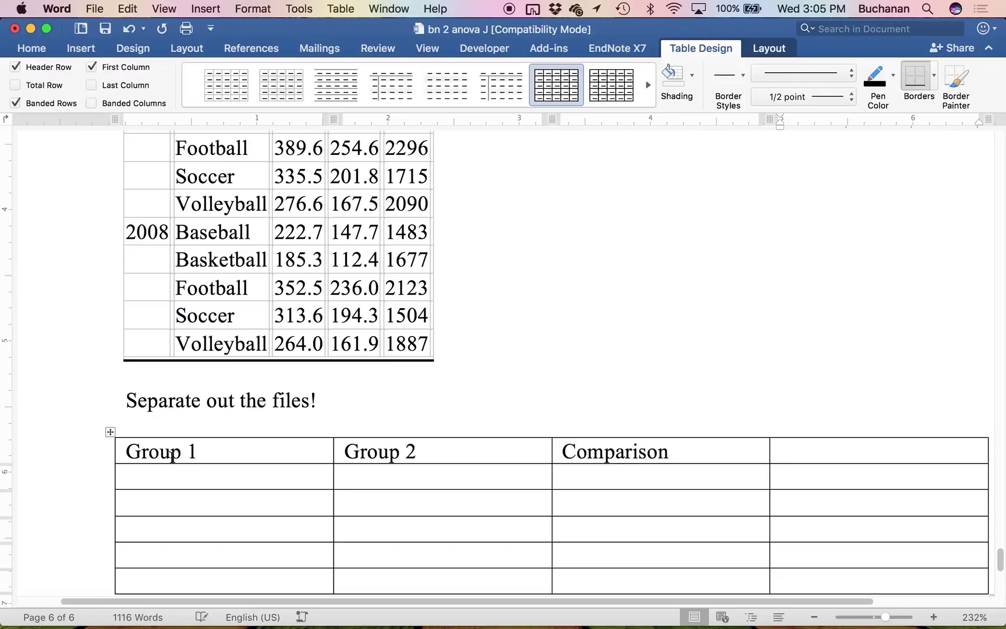
pyautogui.write('d')
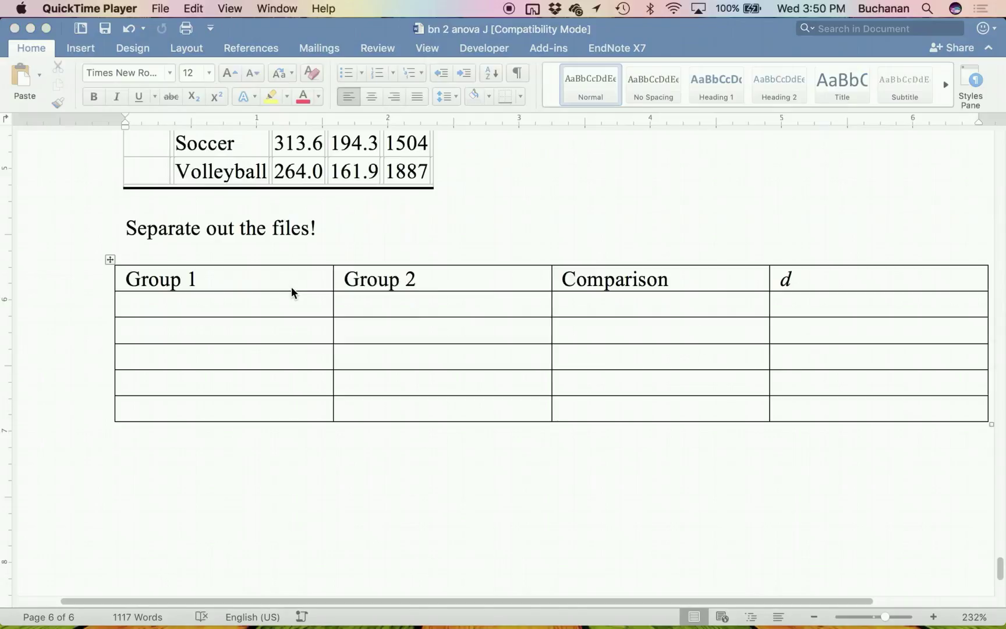
# Add a column before Group 1 in the comparison table and give it the header Split Group.
pyautogui.scroll(5, 332, 351)
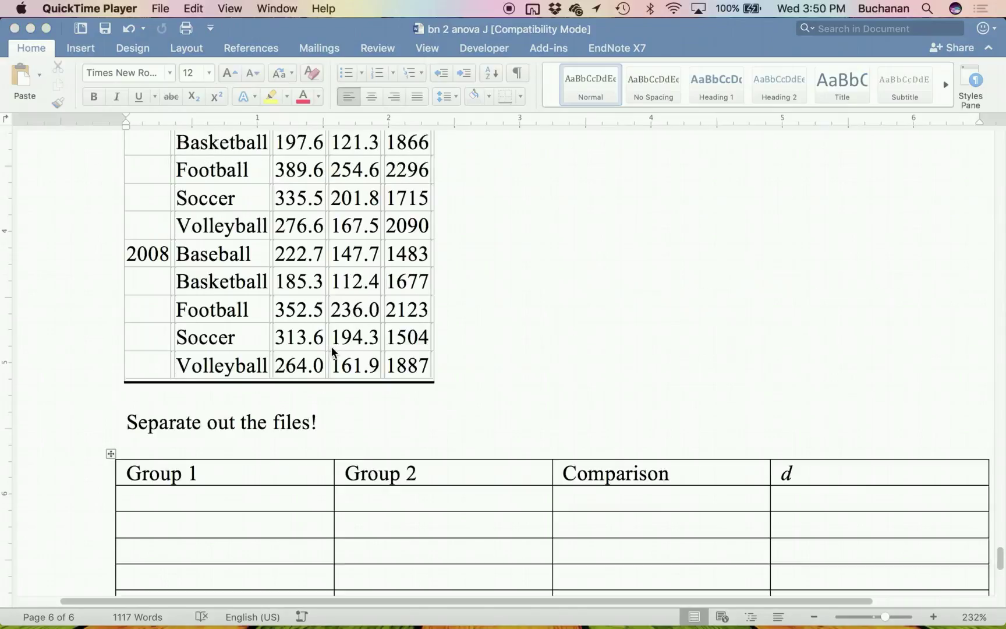
pyautogui.scroll(-6, 333, 353)
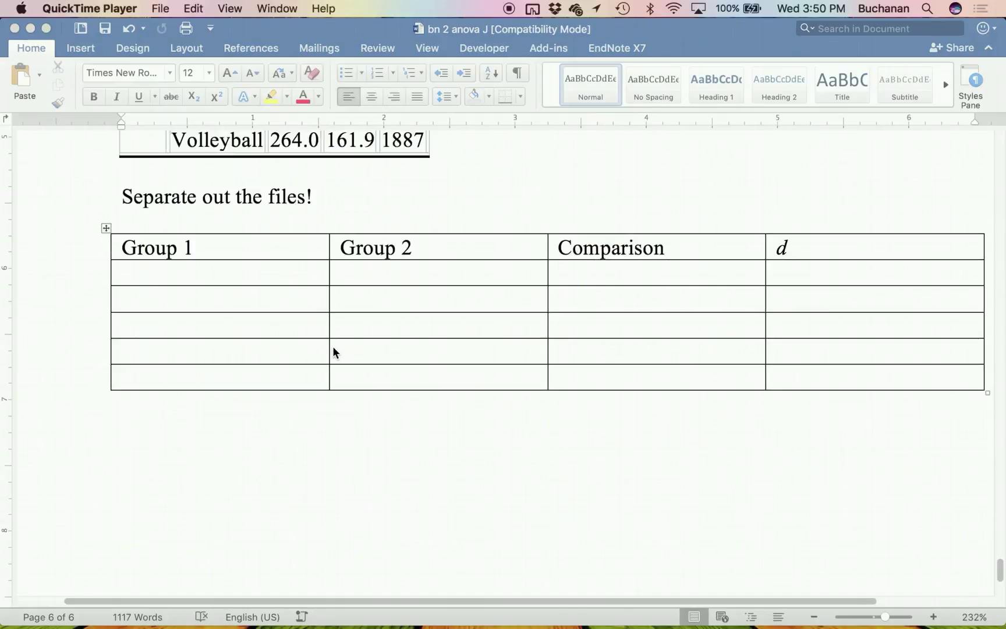
pyautogui.click(154, 249)
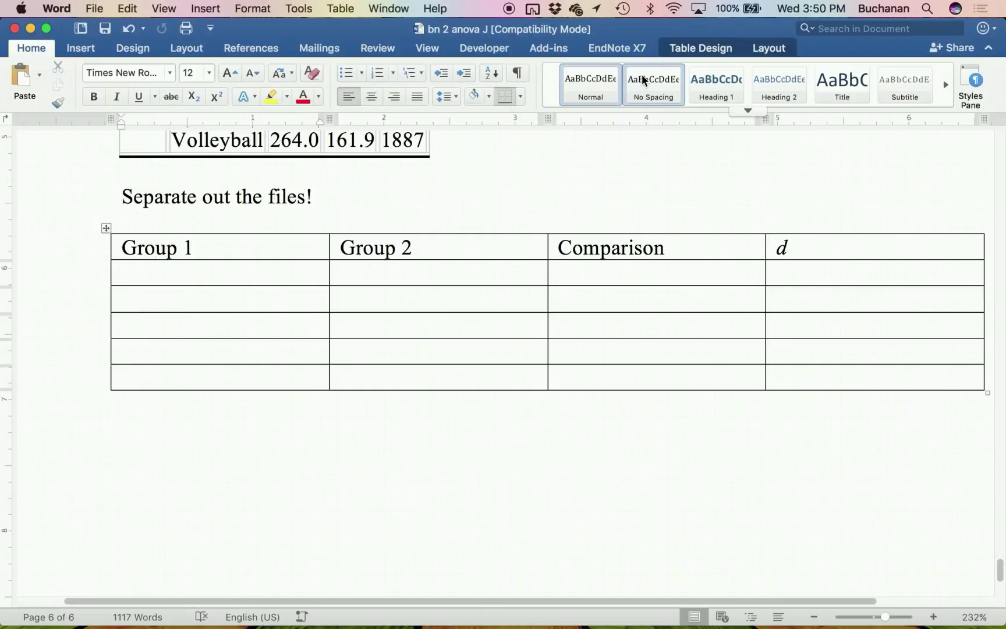
pyautogui.click(713, 45)
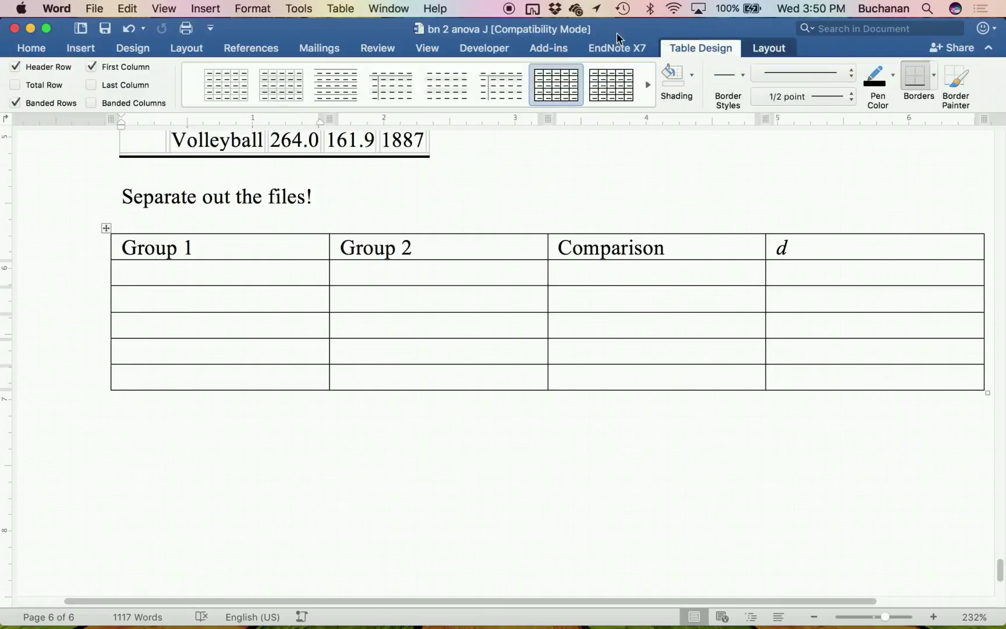
pyautogui.click(771, 52)
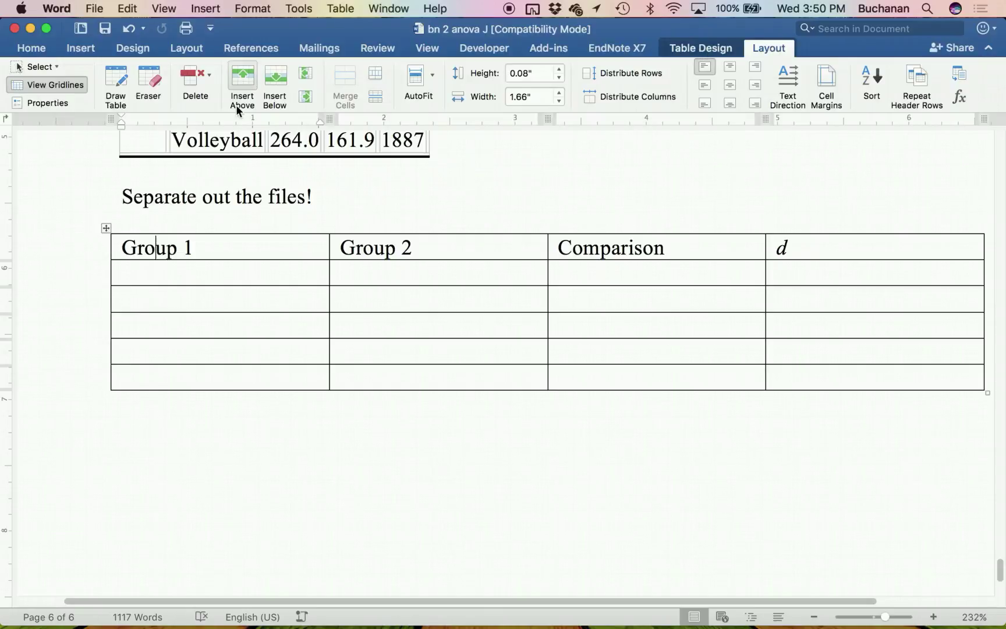
pyautogui.click(304, 75)
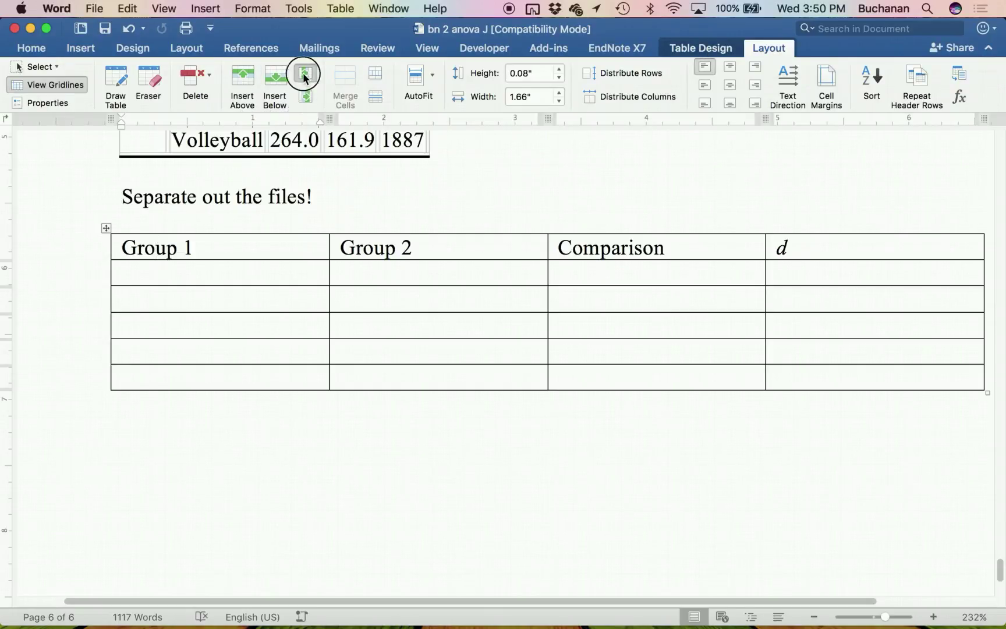
pyautogui.click(147, 251)
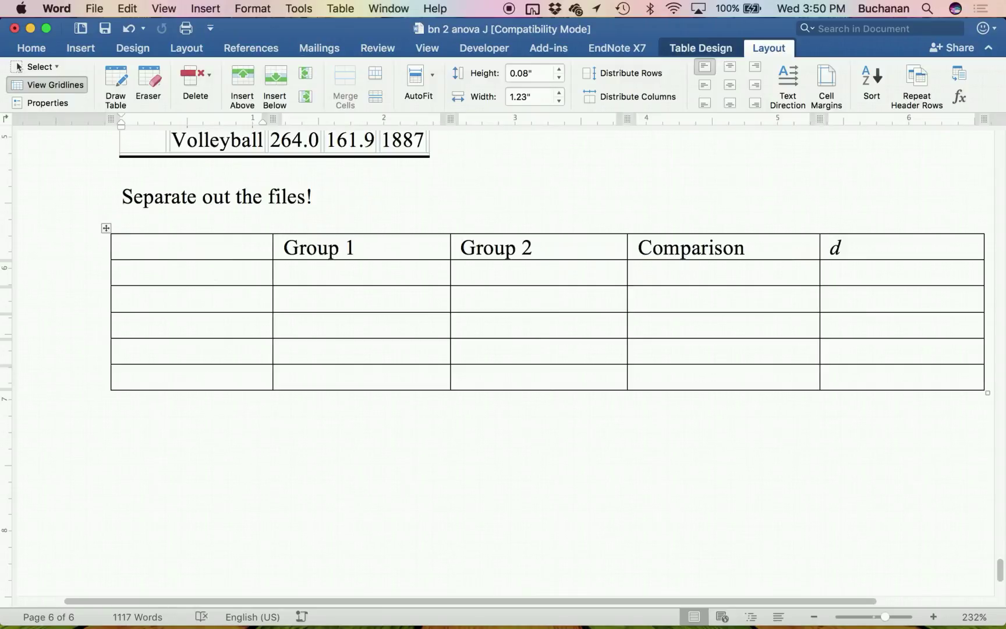
pyautogui.write('Split Group')
# Fill the Split Group column with Basketball, Baseball, Football, Soccer and Volleyball, one per row.
pyautogui.press('Down')
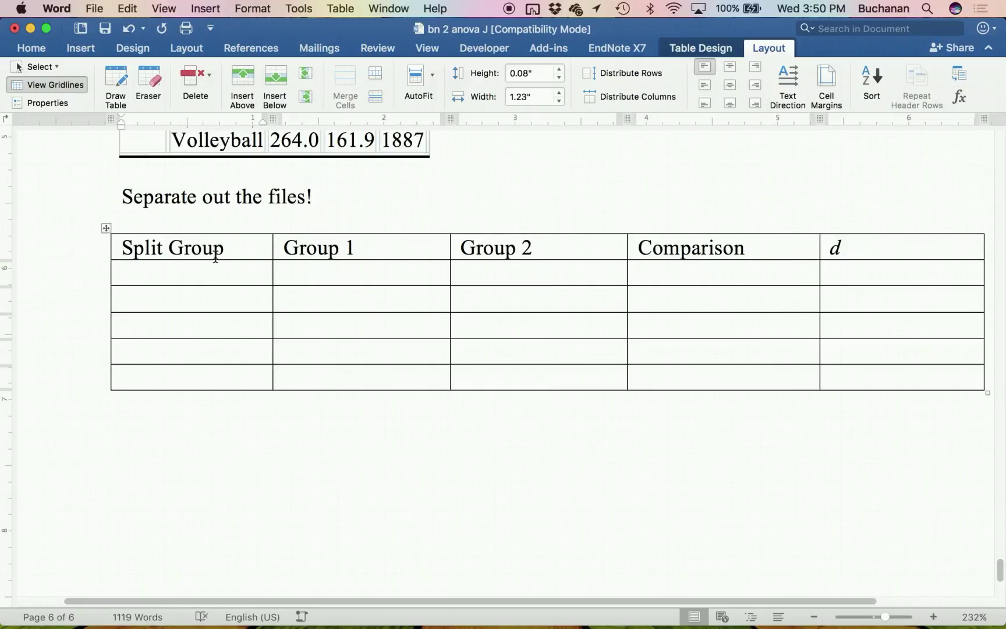
pyautogui.write('Bask')
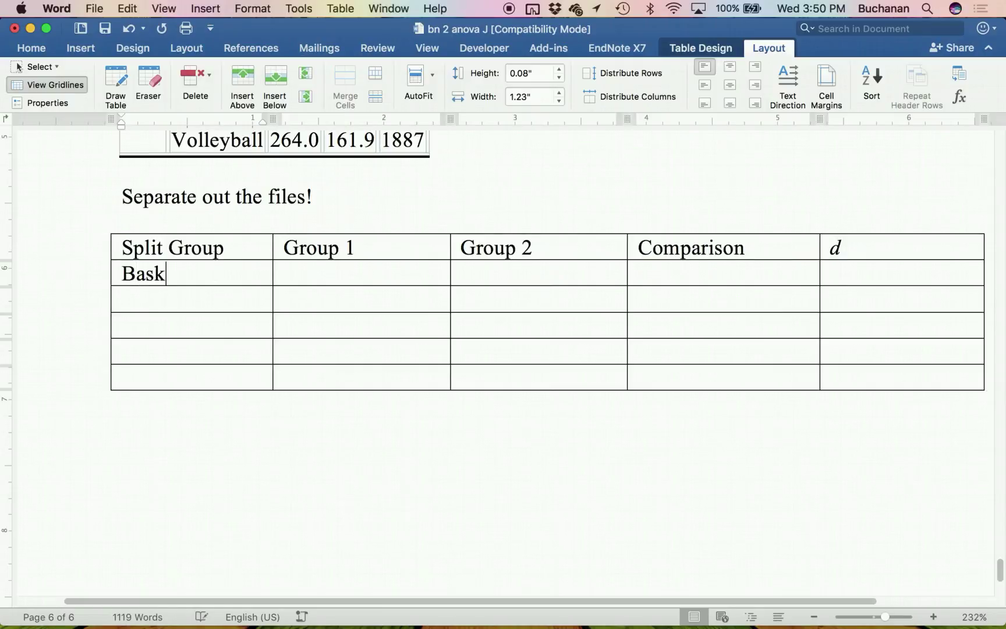
pyautogui.write('etball')
pyautogui.press('Down')
pyautogui.write('Baseball')
pyautogui.press('Down')
pyautogui.write('Football')
pyautogui.press('Down')
pyautogui.write('Soccer')
pyautogui.press('Down')
pyautogui.write('Vol')
pyautogui.write('eyball')
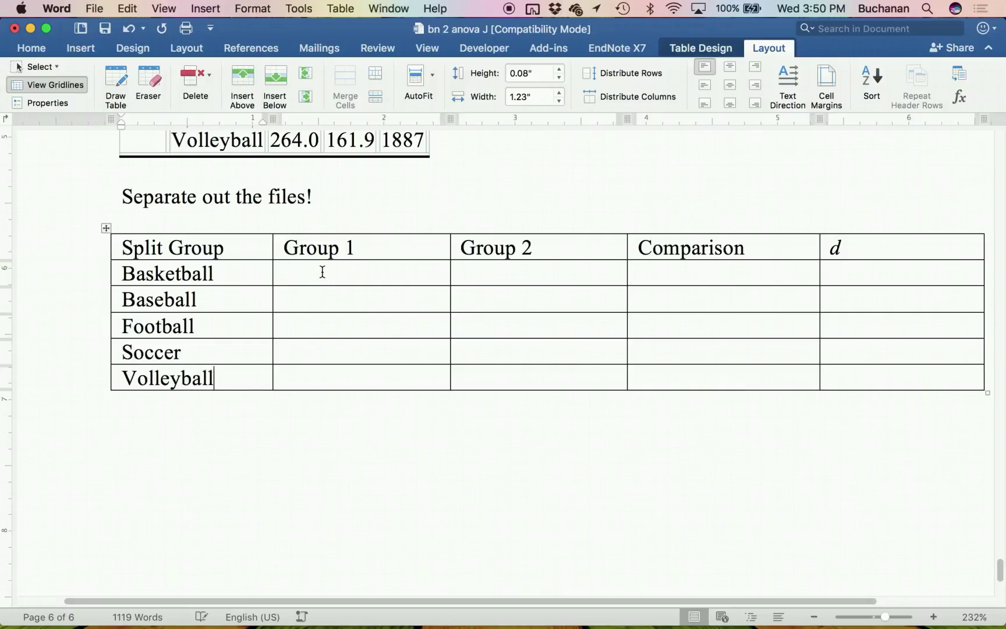
# In the Basketball row, enter 2007 under Group 1 and 2008 under Group 2.
pyautogui.click(322, 272)
pyautogui.write('2007')
pyautogui.click(471, 276)
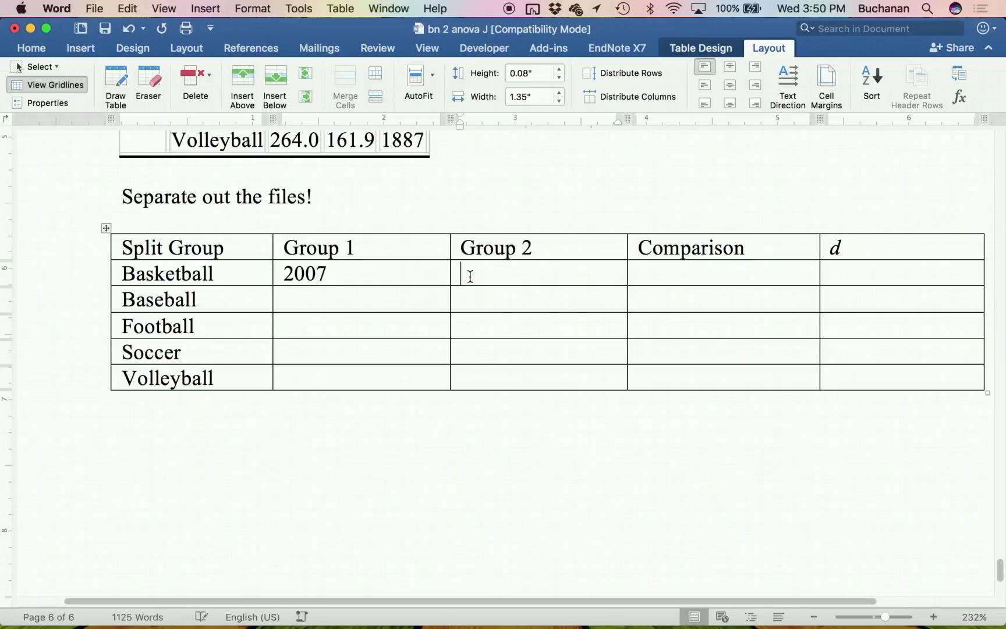
pyautogui.write('2008')
# Copy the Basketball row's two year cells into the Baseball, Football, Soccer and Volleyball rows.
pyautogui.moveTo(287, 271); pyautogui.dragTo(460, 270)
pyautogui.press('super+c')
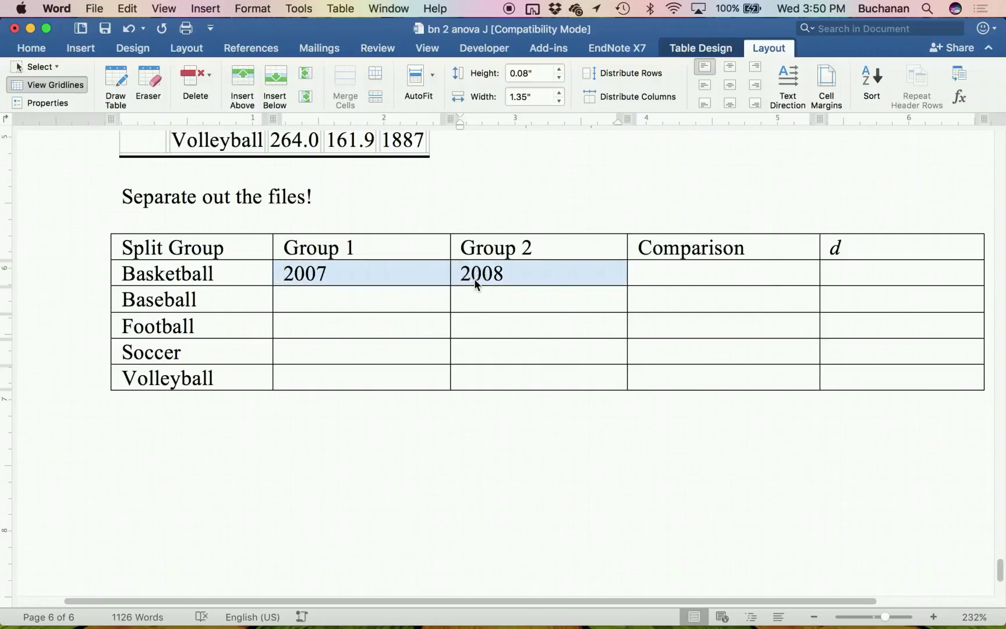
pyautogui.click(387, 297)
pyautogui.press('super+v')
pyautogui.click(366, 325)
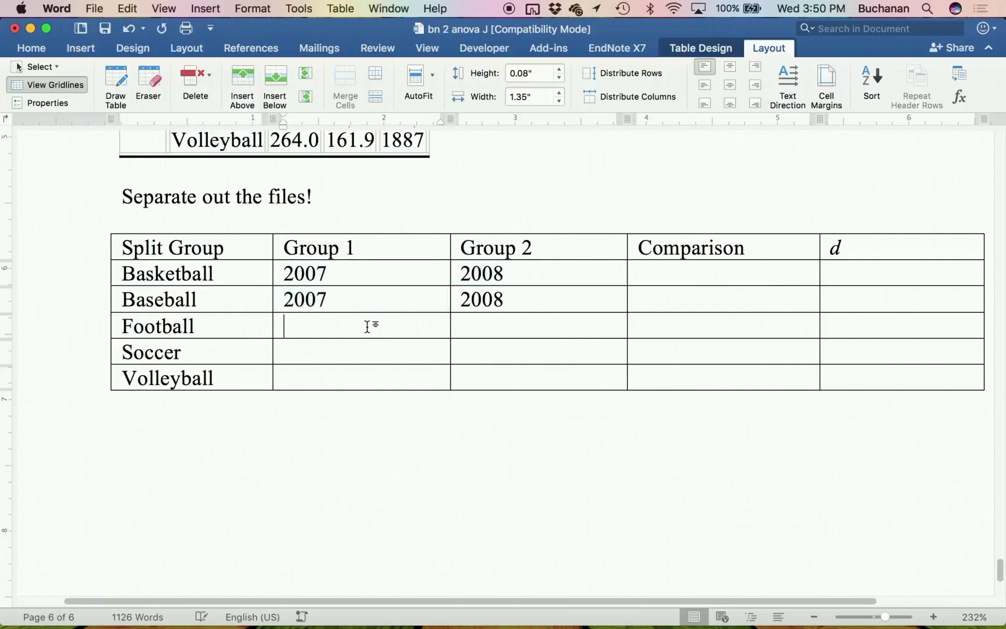
pyautogui.press('super+v')
pyautogui.click(345, 361)
pyautogui.press('super+v')
pyautogui.click(339, 375)
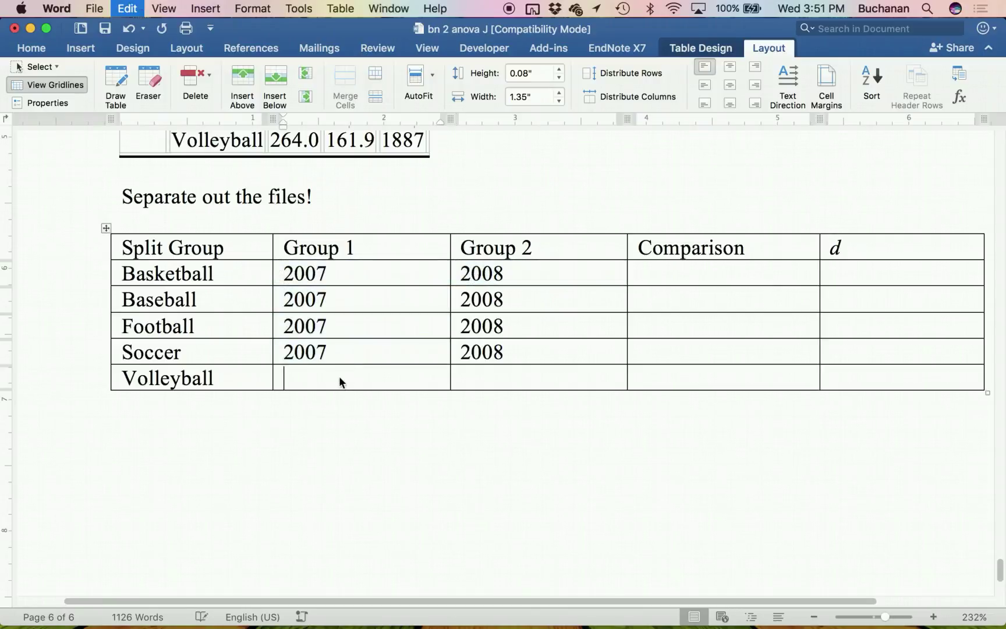
pyautogui.press('super+v')
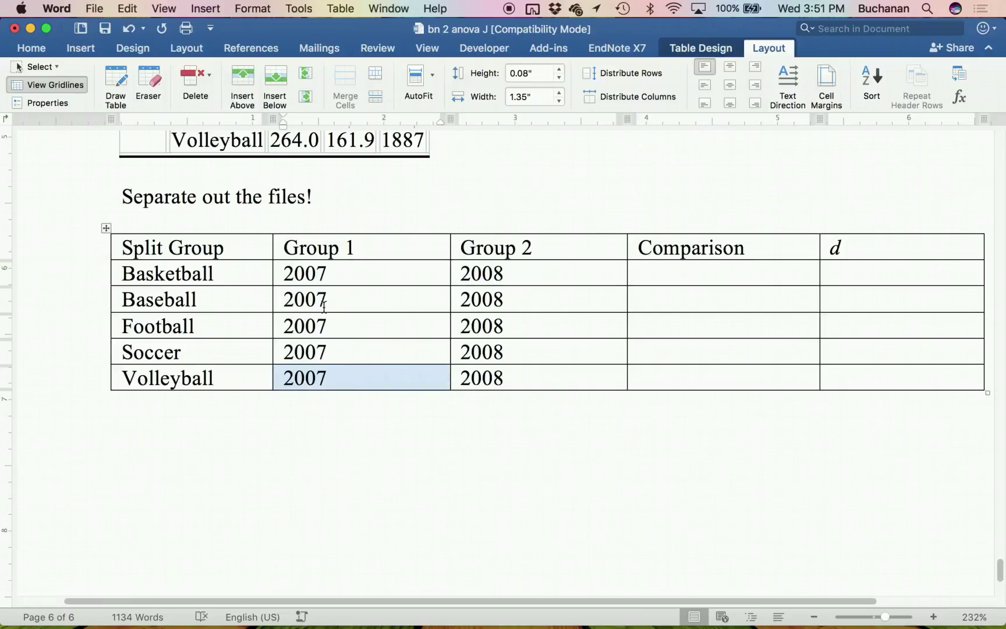
# Examine the money descriptives table for the mean, SD and N of each sport in both years.
pyautogui.click(147, 273)
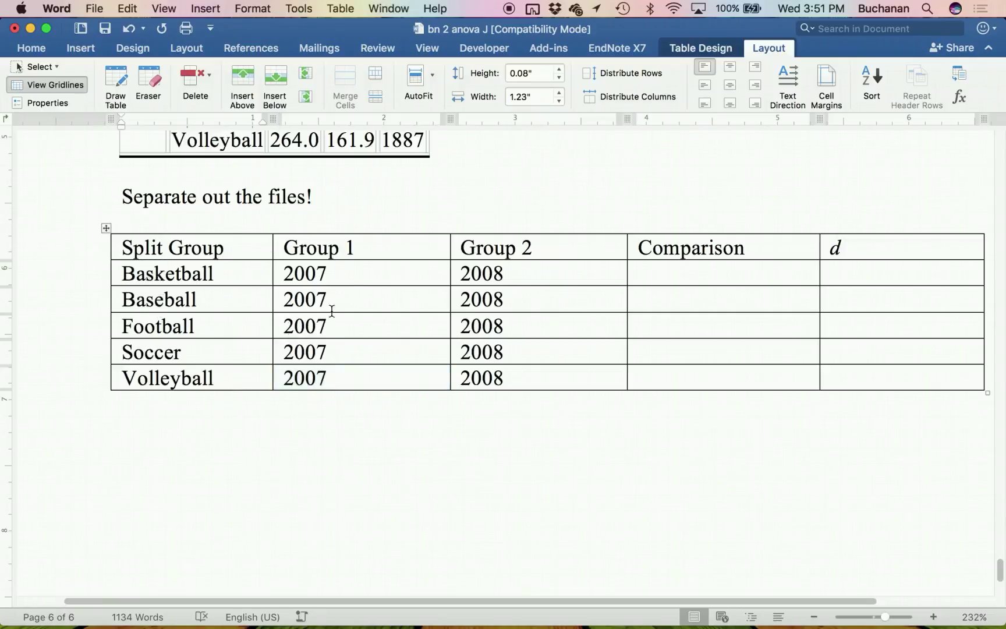
pyautogui.scroll(8, 270, 336)
pyautogui.scroll(6, 270, 336)
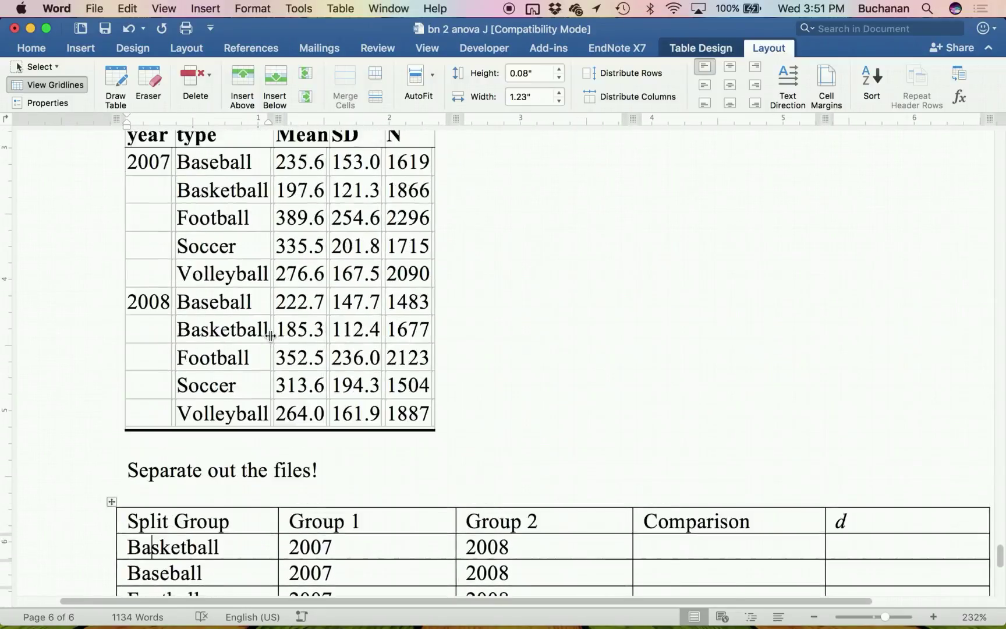
pyautogui.scroll(-4, 270, 336)
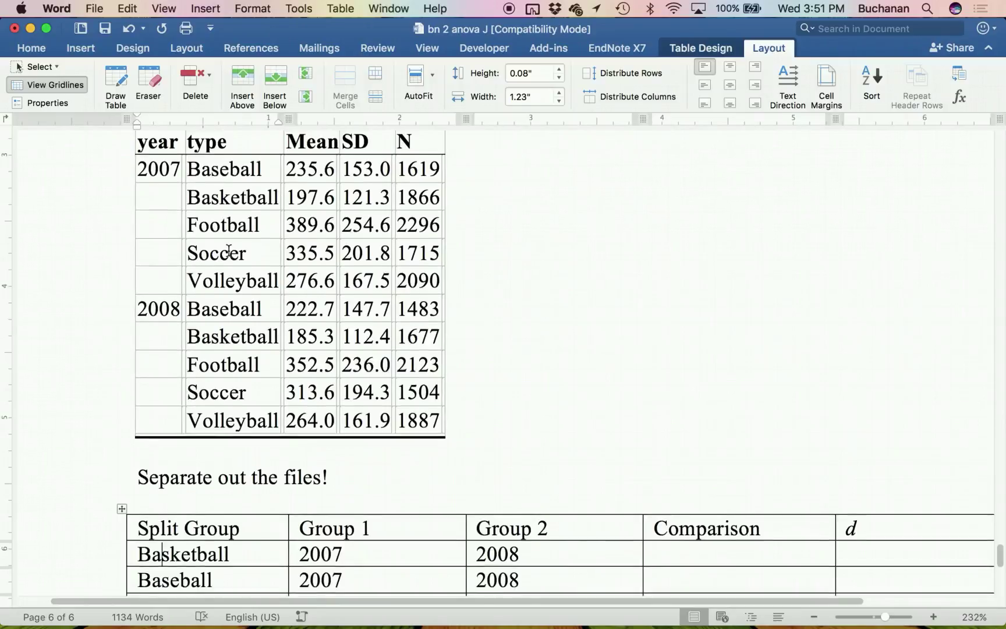
pyautogui.scroll(2, 228, 248)
pyautogui.scroll(-3, 229, 250)
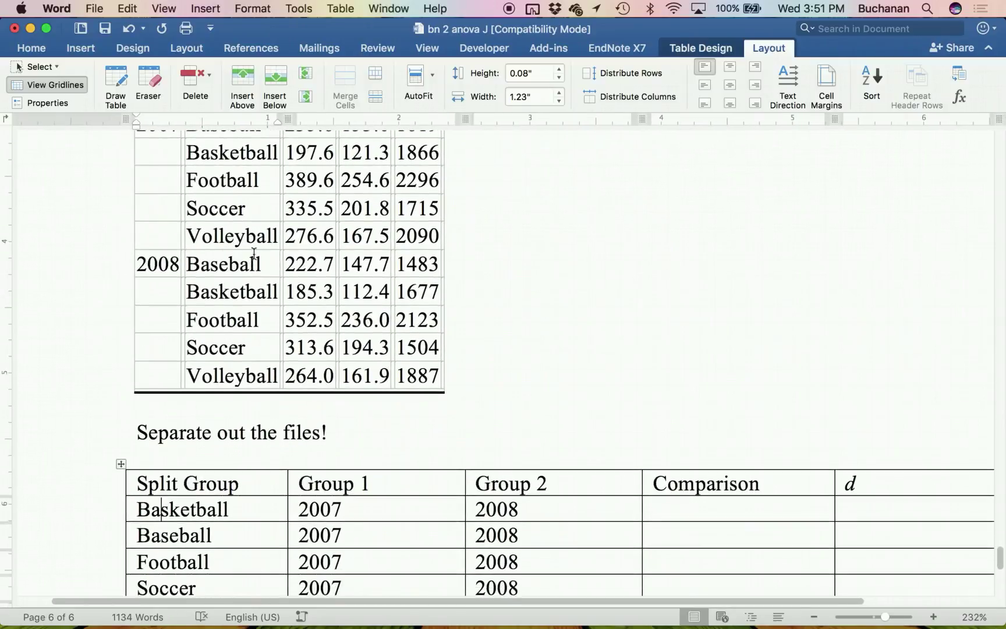
pyautogui.scroll(3, 228, 250)
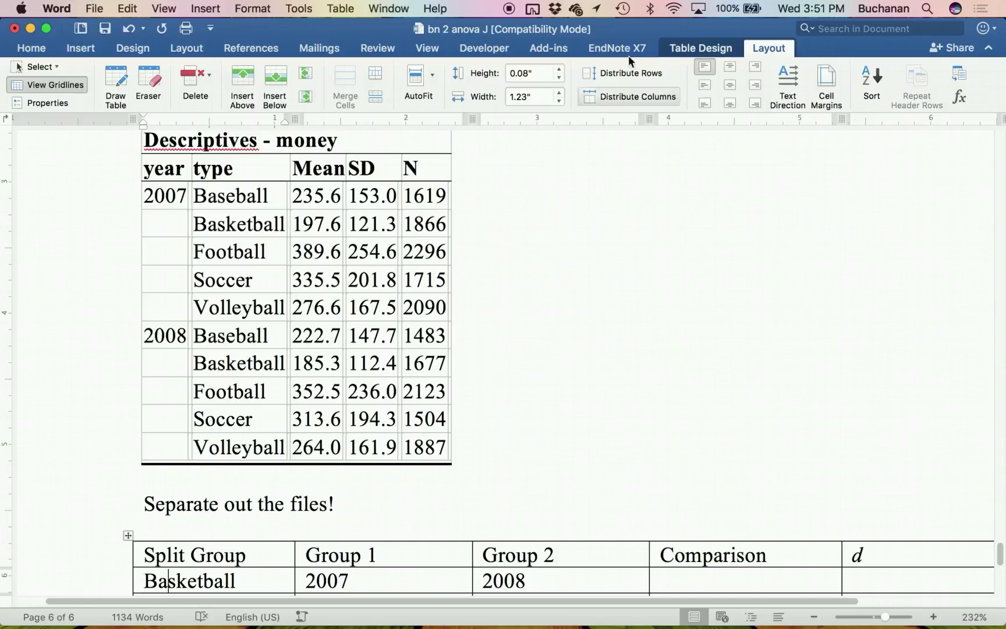
pyautogui.moveTo(624, 34); pyautogui.dragTo(611, 4)
# Add the lines "M =", "SD =" and "N =" below 2007 in the Basketball row.
pyautogui.scroll(-5, 568, 258)
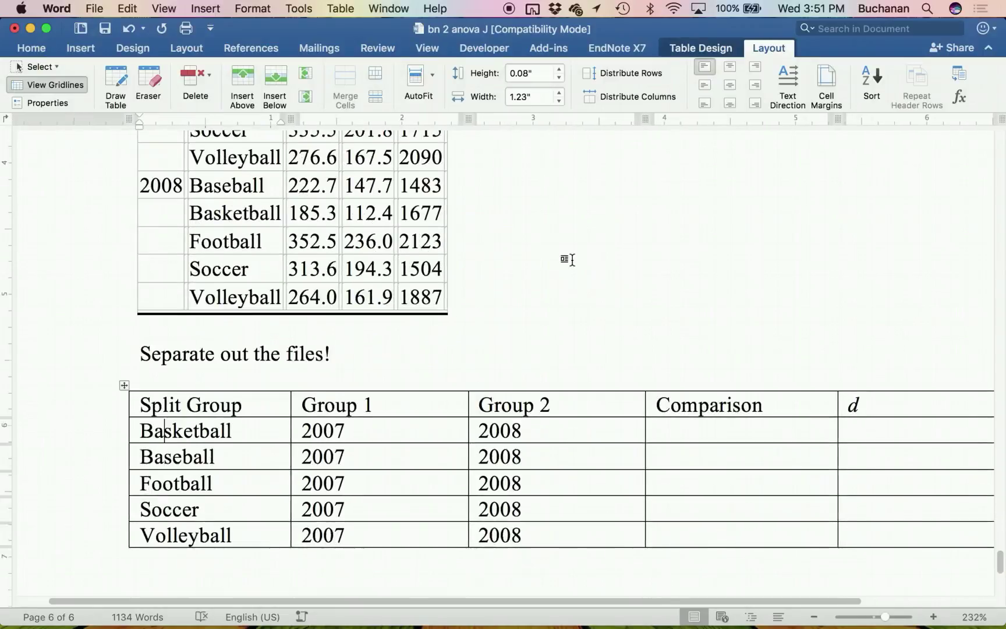
pyautogui.click(351, 425)
pyautogui.press('Return')
pyautogui.write('M =')
pyautogui.press('Return')
pyautogui.write('Sd =')
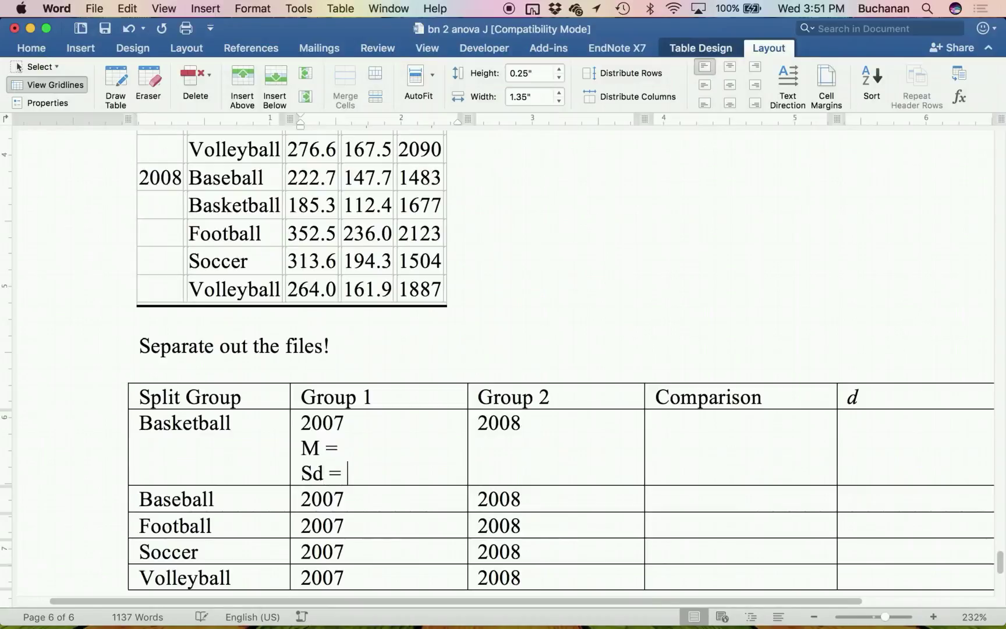
pyautogui.press('BackSpace')
pyautogui.press('BackSpace')
pyautogui.write('D=')
pyautogui.press('BackSpace')
pyautogui.write('=')
pyautogui.press('Return')
pyautogui.write('N ')
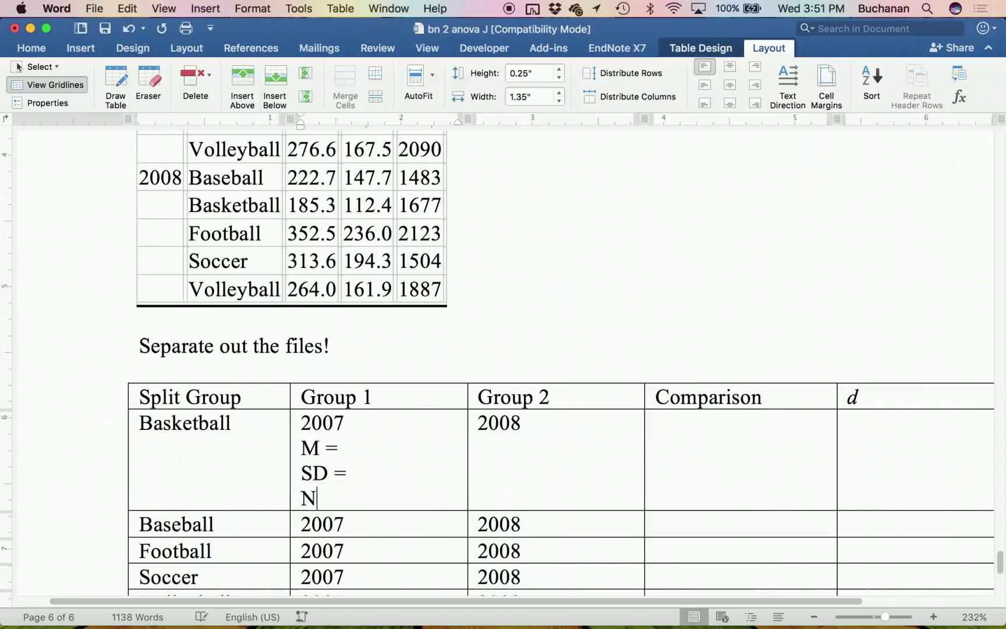
pyautogui.write('=')
# Copy the M, SD and N lines and paste them below 2008 in the Basketball row.
pyautogui.moveTo(386, 495); pyautogui.dragTo(299, 444)
pyautogui.press('super+c')
pyautogui.click(495, 458)
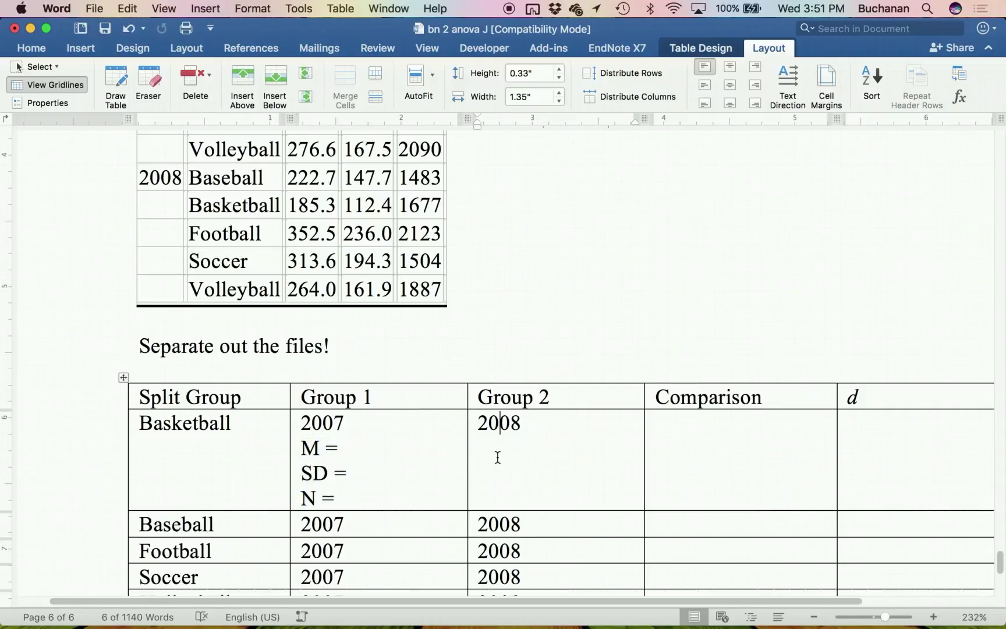
pyautogui.press('Return')
pyautogui.press('super+v')
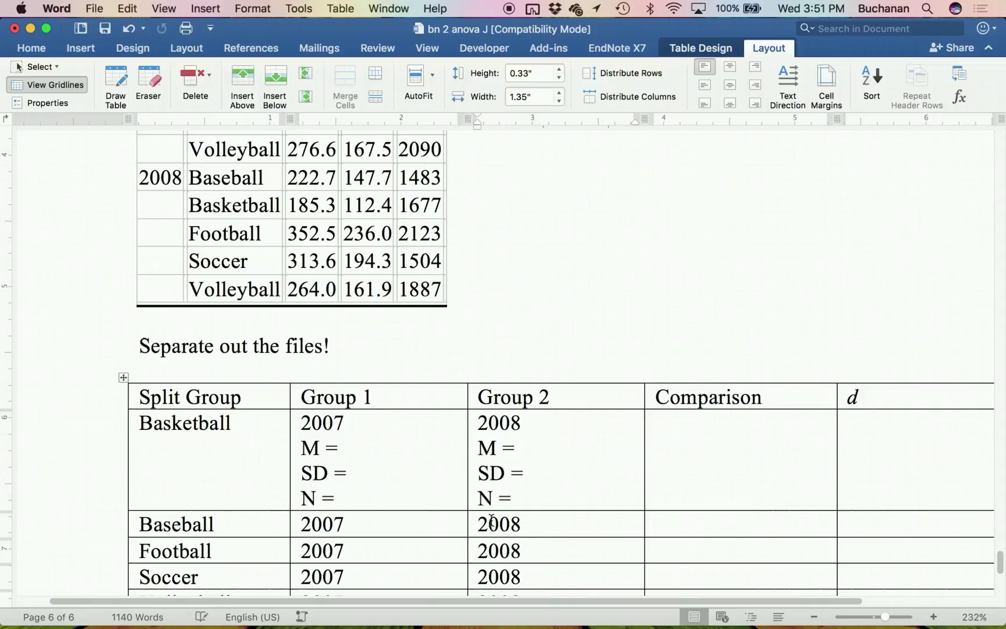
# Paste the M, SD and N lines below both years in the Baseball row.
pyautogui.click(400, 523)
pyautogui.press('Return')
pyautogui.press('super+v')
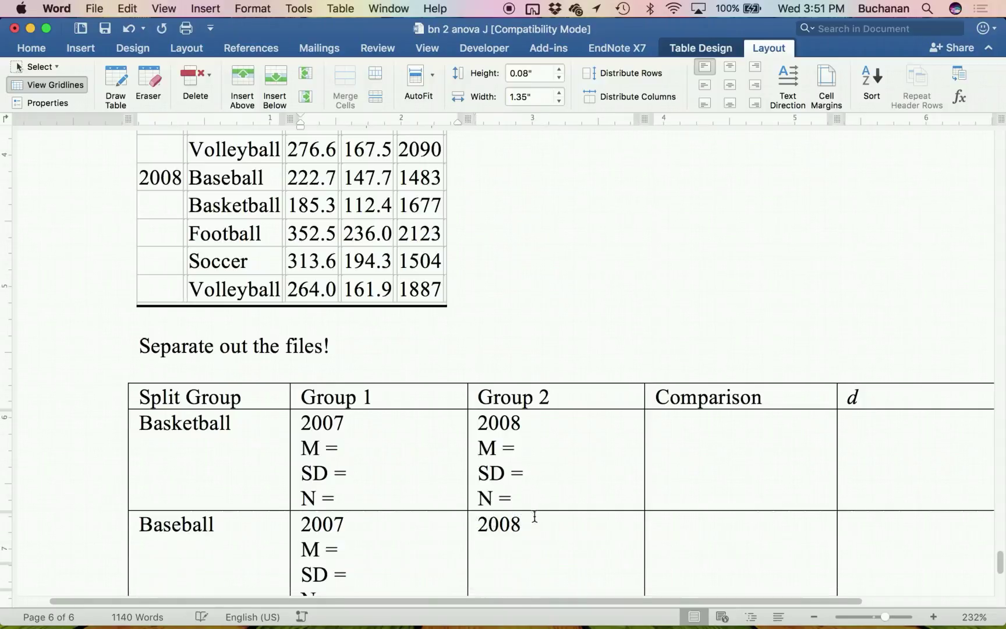
pyautogui.click(534, 518)
pyautogui.scroll(-2, 530, 524)
pyautogui.press('Return')
pyautogui.press('super+v')
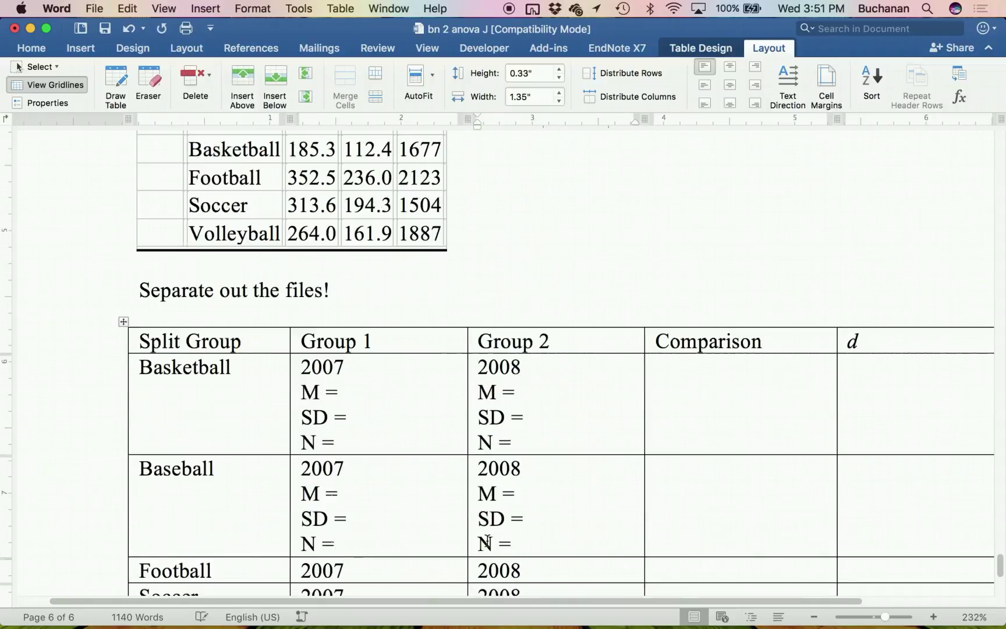
# Paste the M, SD and N lines below 2007 and 2008 in the Football row.
pyautogui.scroll(-4, 364, 545)
pyautogui.click(366, 495)
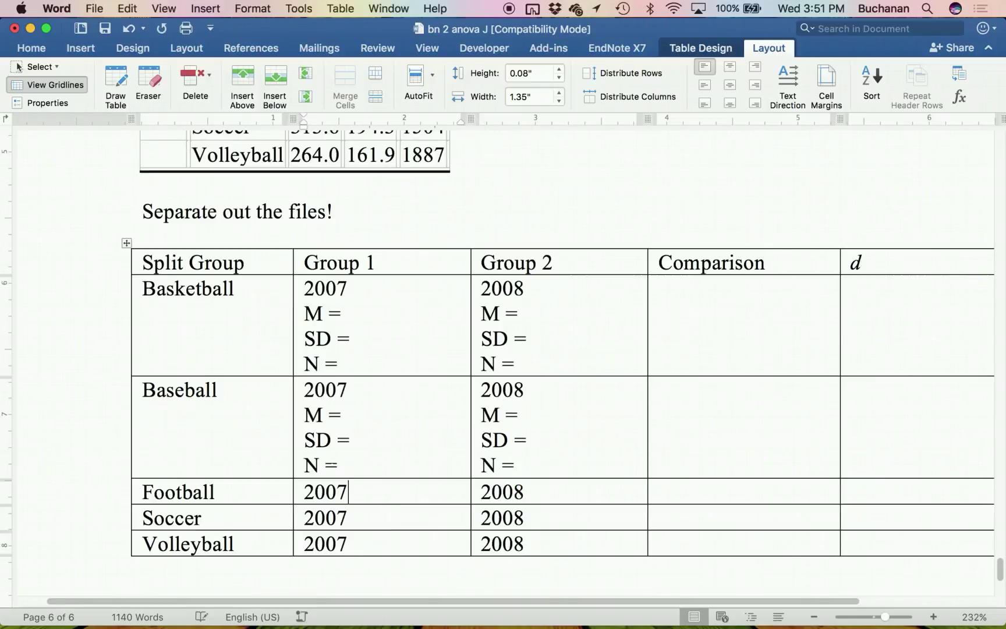
pyautogui.press('Return')
pyautogui.press('super+v')
pyautogui.click(527, 496)
pyautogui.press('Return')
pyautogui.press('super+v')
# Paste the M, SD and N lines below 2007 and 2008 in the Soccer row.
pyautogui.scroll(-6, 478, 558)
pyautogui.click(385, 456)
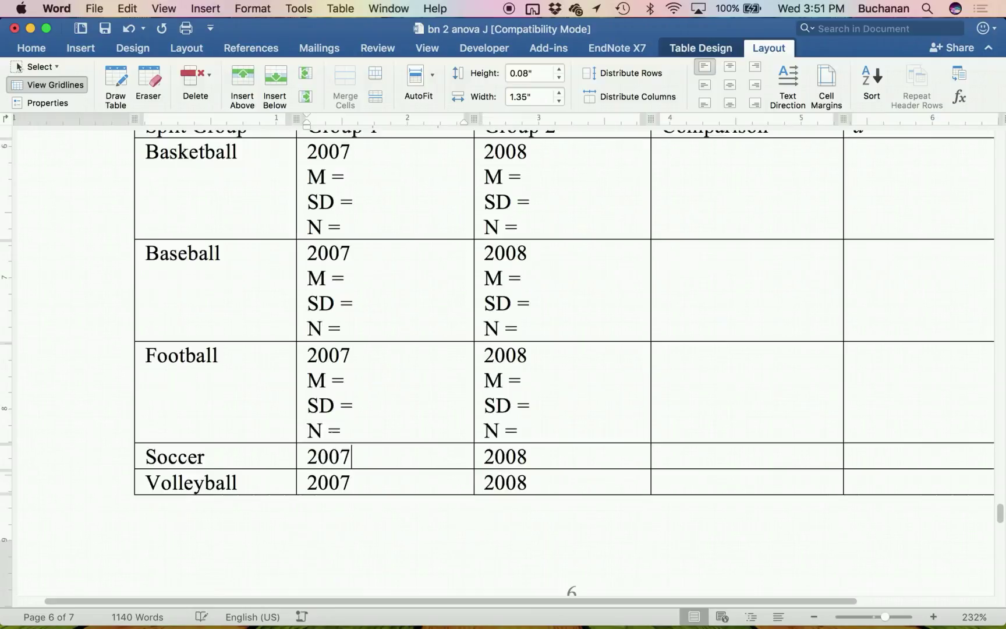
pyautogui.press('Return')
pyautogui.press('super+v')
pyautogui.scroll(-5, 548, 480)
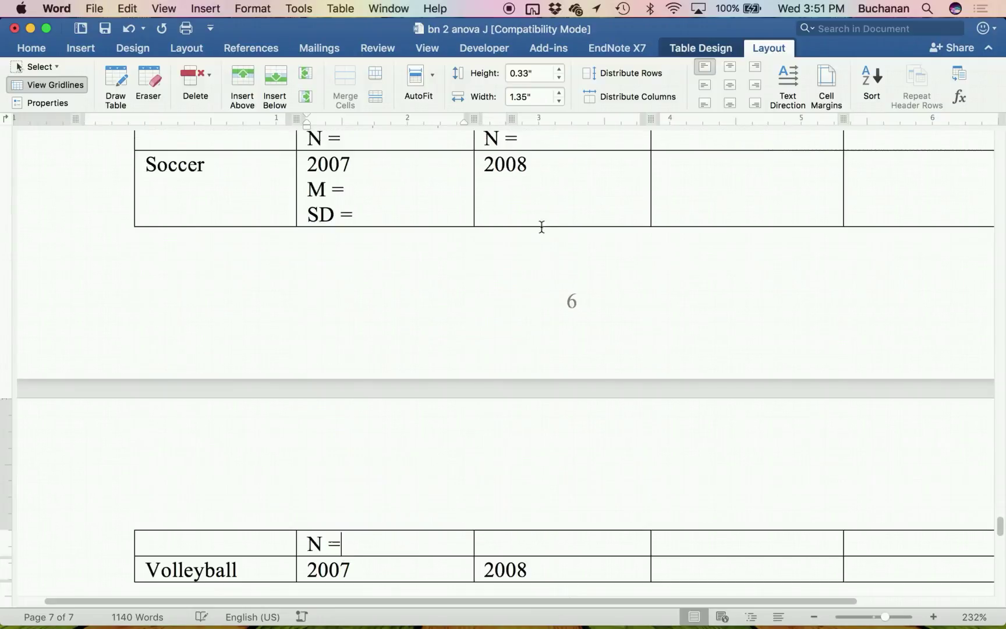
pyautogui.click(530, 166)
pyautogui.write('M = SD =')
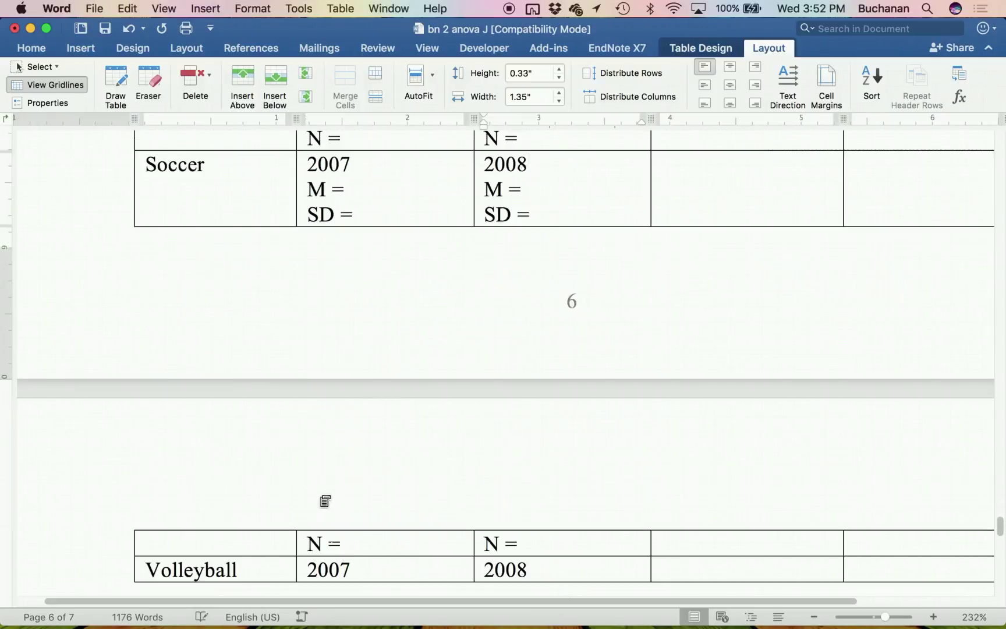
# Paste the M, SD and N lines below 2007 and 2008 in the Volleyball row.
pyautogui.scroll(-4, 355, 496)
pyautogui.click(355, 456)
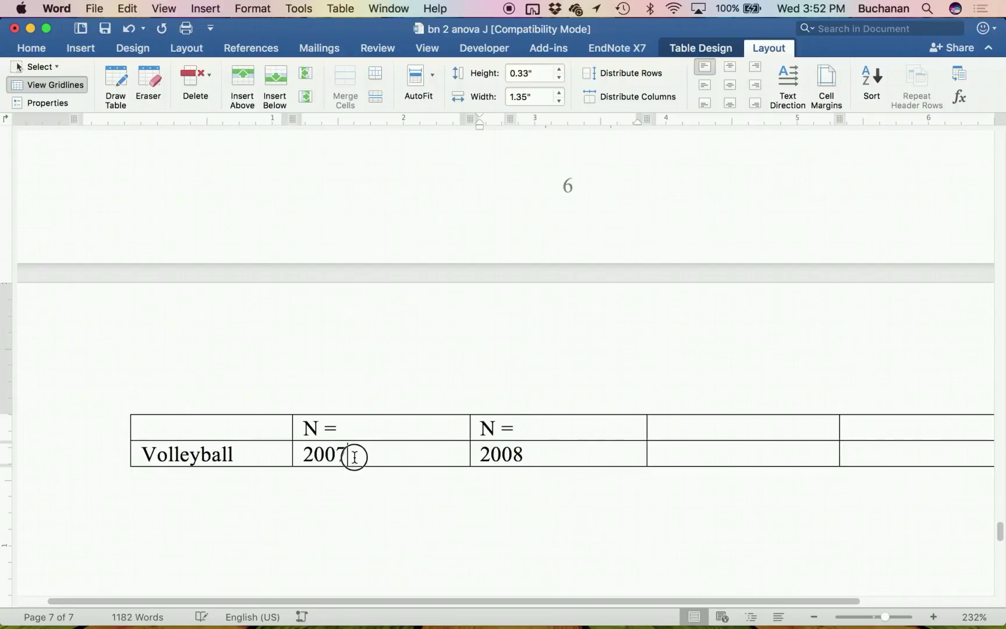
pyautogui.press('super+v')
pyautogui.click(532, 460)
pyautogui.press('Return')
pyautogui.press('super+v')
pyautogui.scroll(5, 532, 460)
pyautogui.scroll(4, 532, 460)
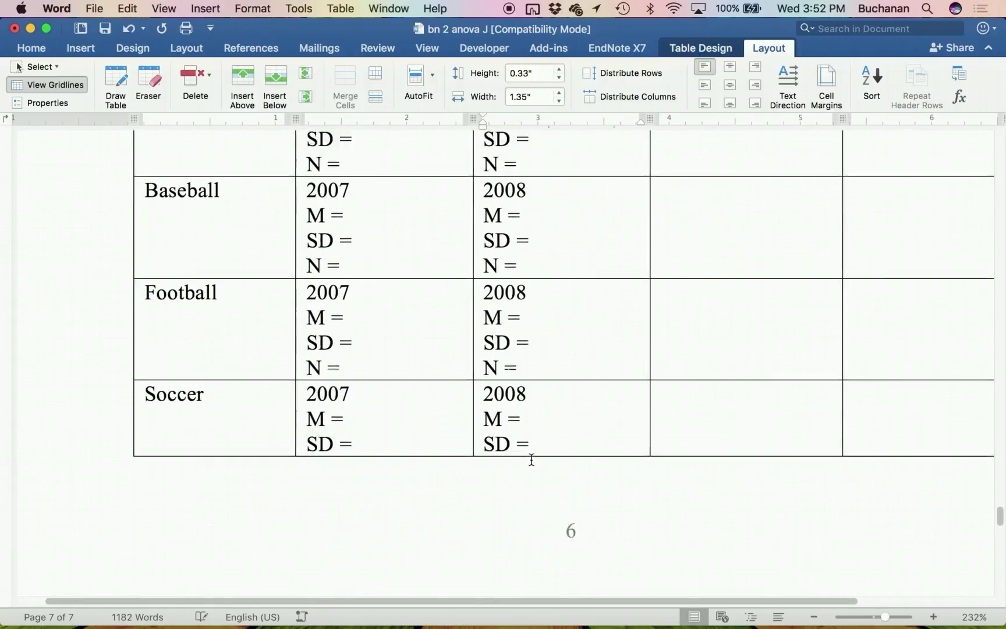
# Switch to JASP and open bn 2 anova J basket.csv from the 5 ANOVA folder.
pyautogui.click(927, 9)
pyautogui.write('jas')
pyautogui.press('Return')
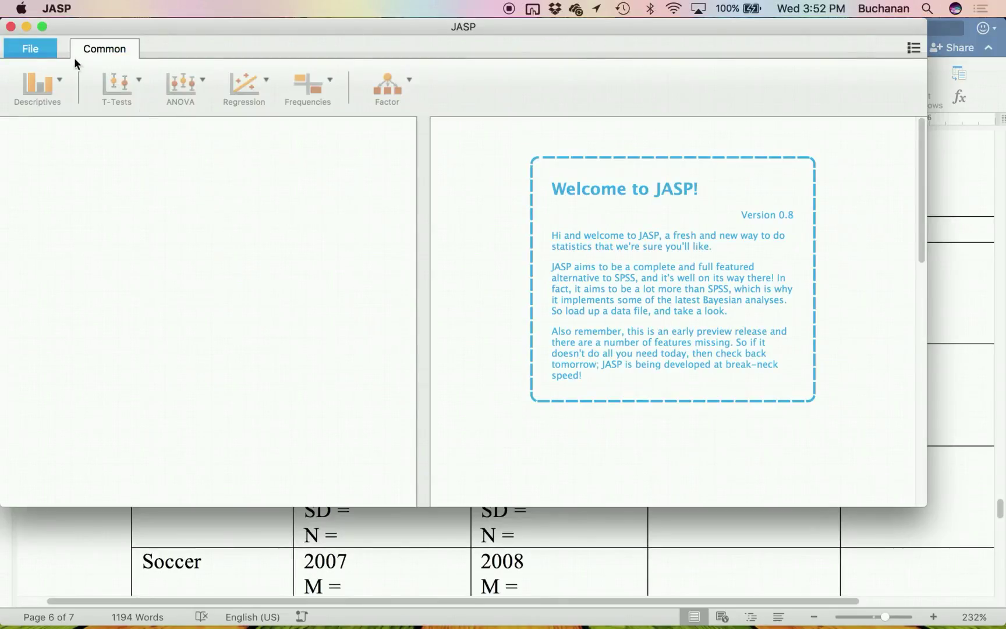
pyautogui.click(31, 48)
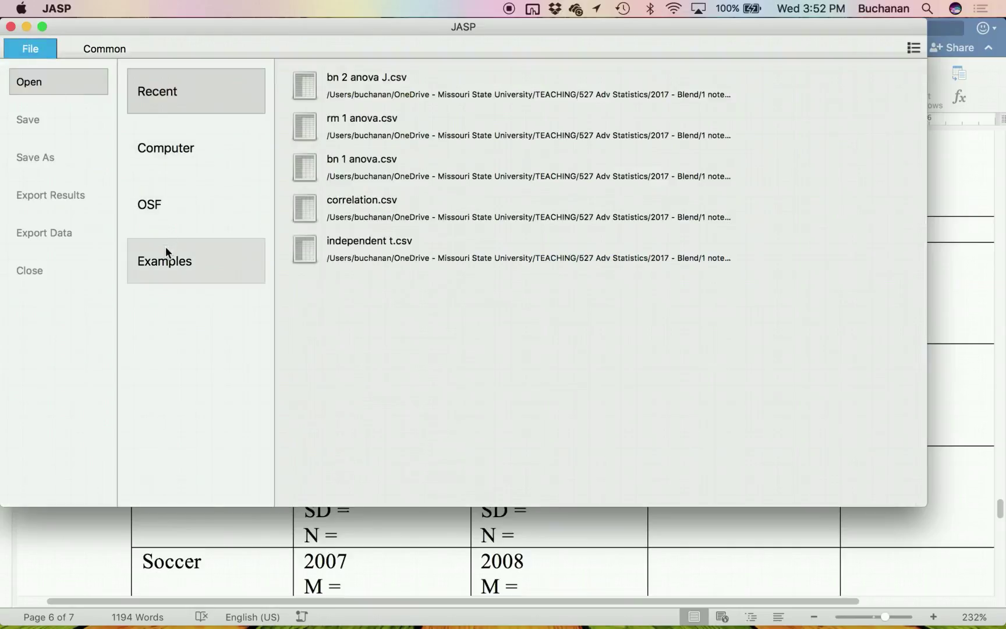
pyautogui.click(173, 158)
pyautogui.click(321, 116)
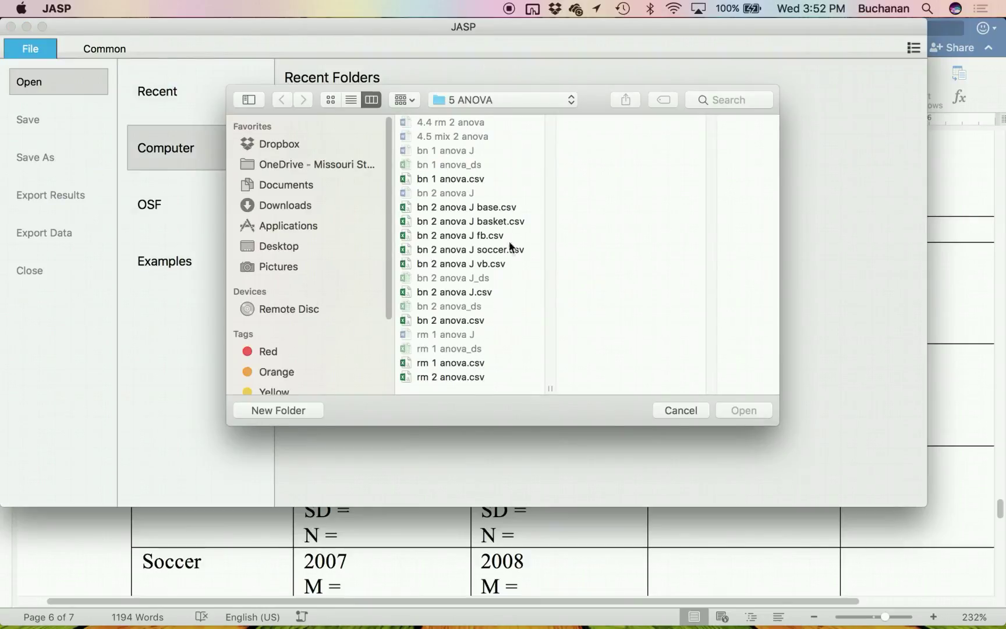
pyautogui.click(509, 207)
pyautogui.click(516, 222)
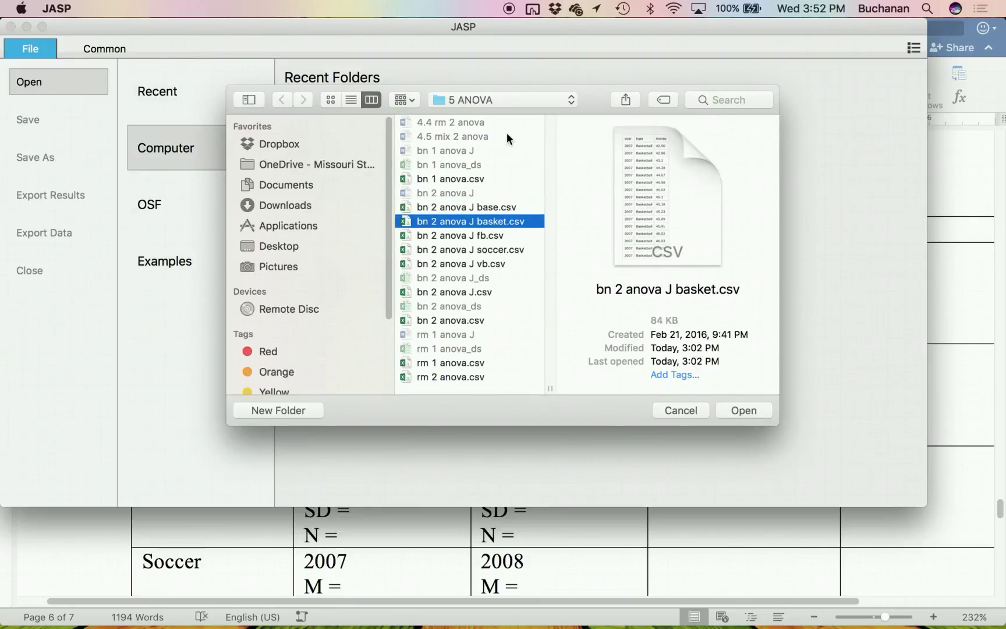
pyautogui.doubleClick(467, 221)
# Run an independent samples t-test with money as the dependent variable and year as the grouping variable.
pyautogui.scroll(-15, 106, 213)
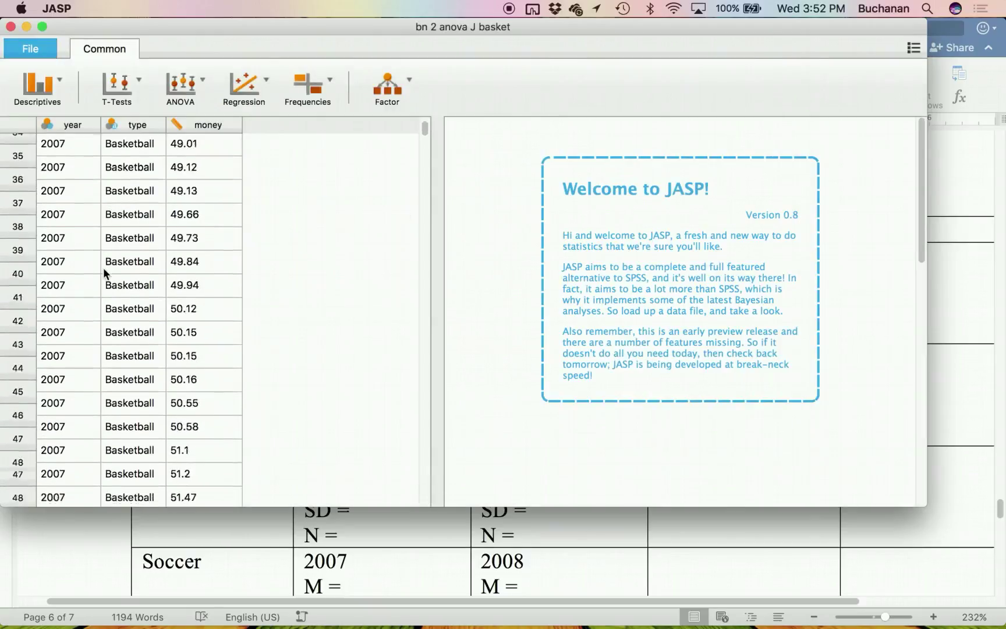
pyautogui.scroll(15, 104, 269)
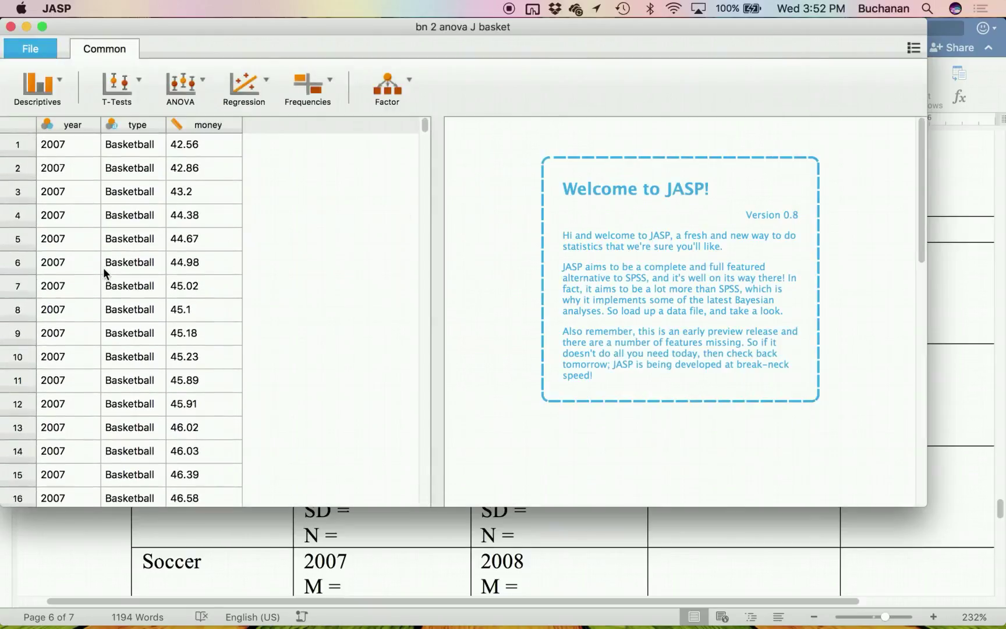
pyautogui.click(124, 83)
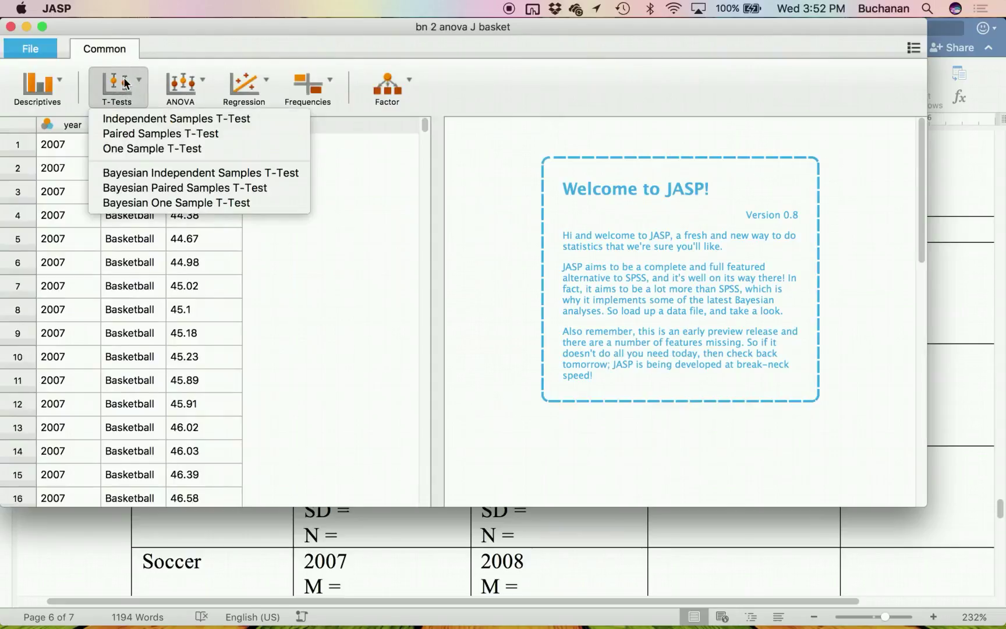
pyautogui.click(141, 117)
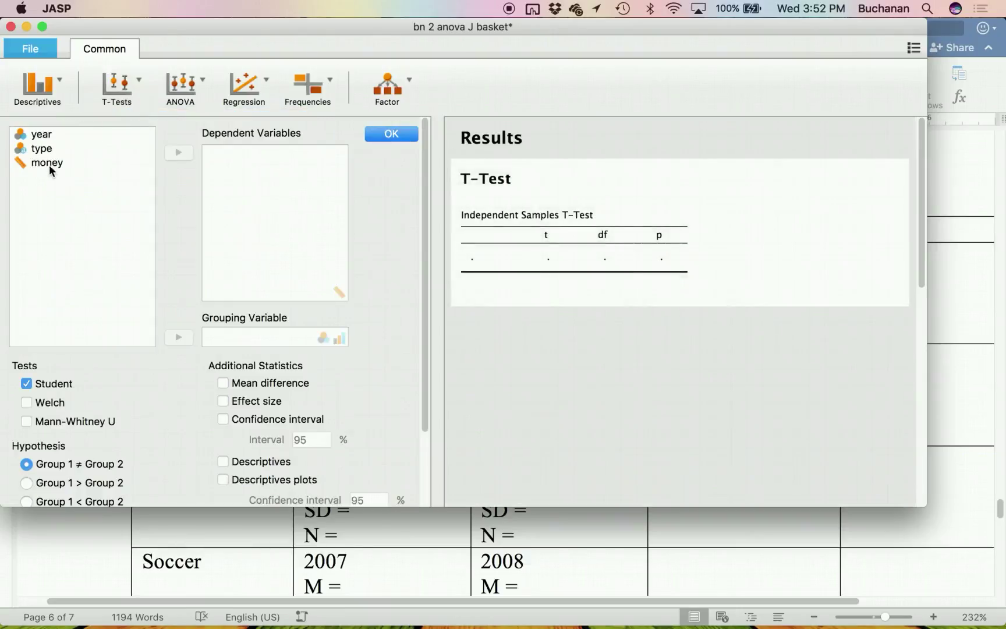
pyautogui.click(48, 148)
pyautogui.click(50, 135)
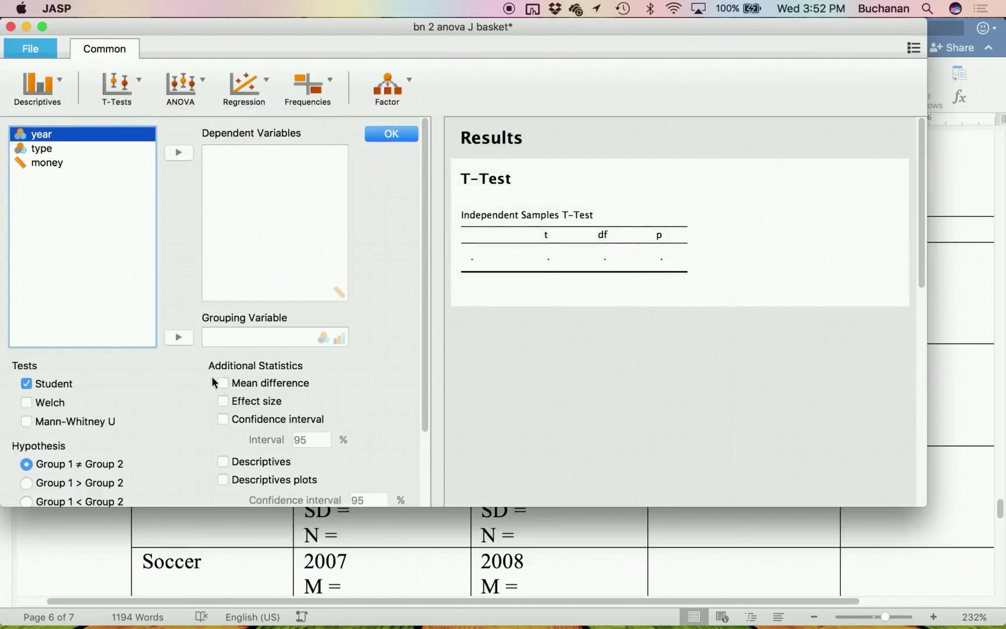
pyautogui.click(178, 337)
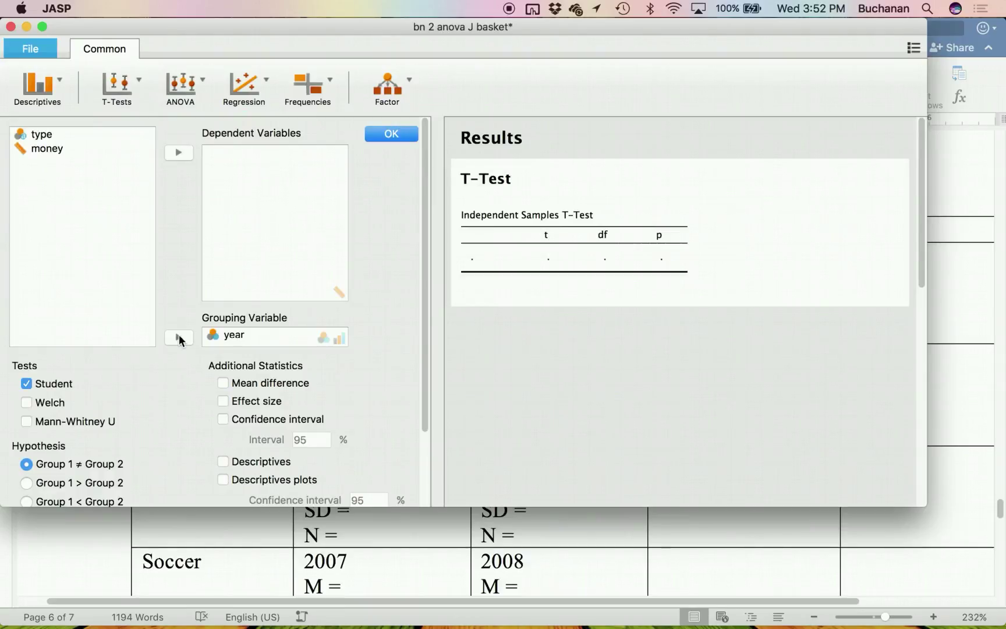
pyautogui.click(59, 149)
pyautogui.click(170, 154)
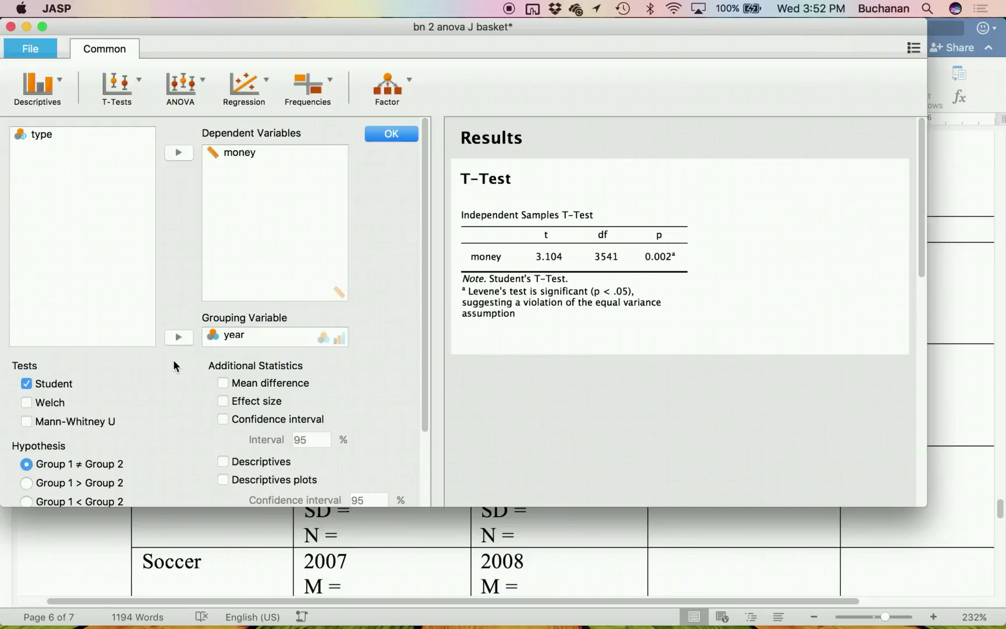
# Include effect size and descriptives in the t-test output and copy the complete T-Test results.
pyautogui.scroll(-4, 174, 363)
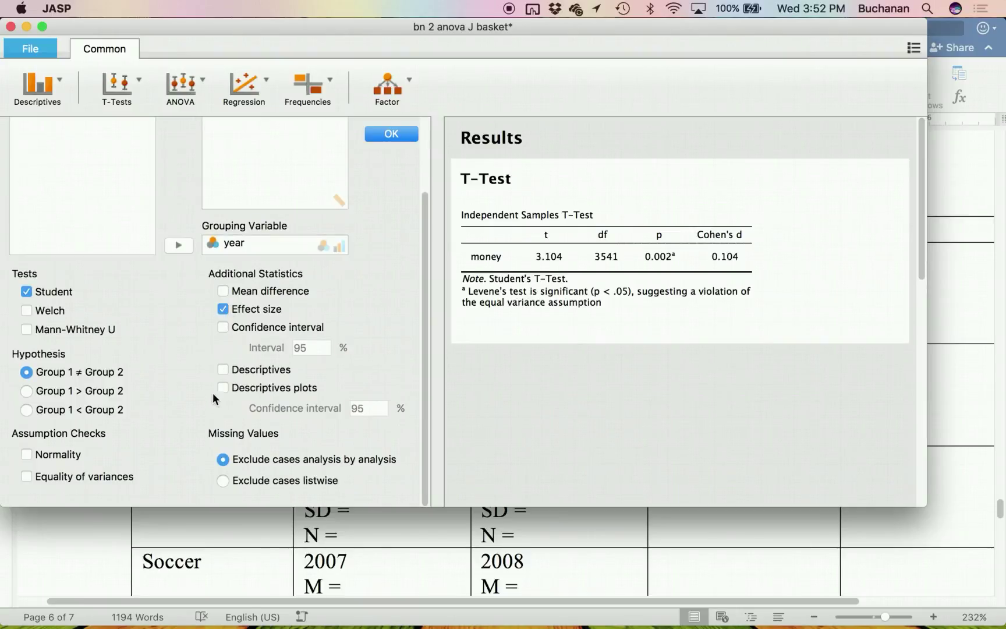
pyautogui.click(224, 370)
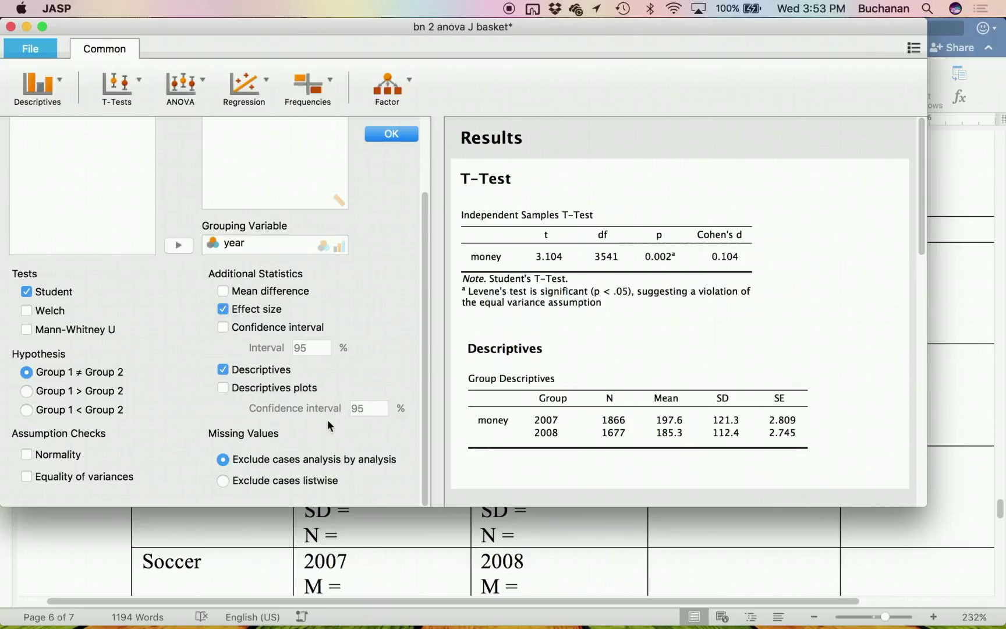
pyautogui.click(520, 180)
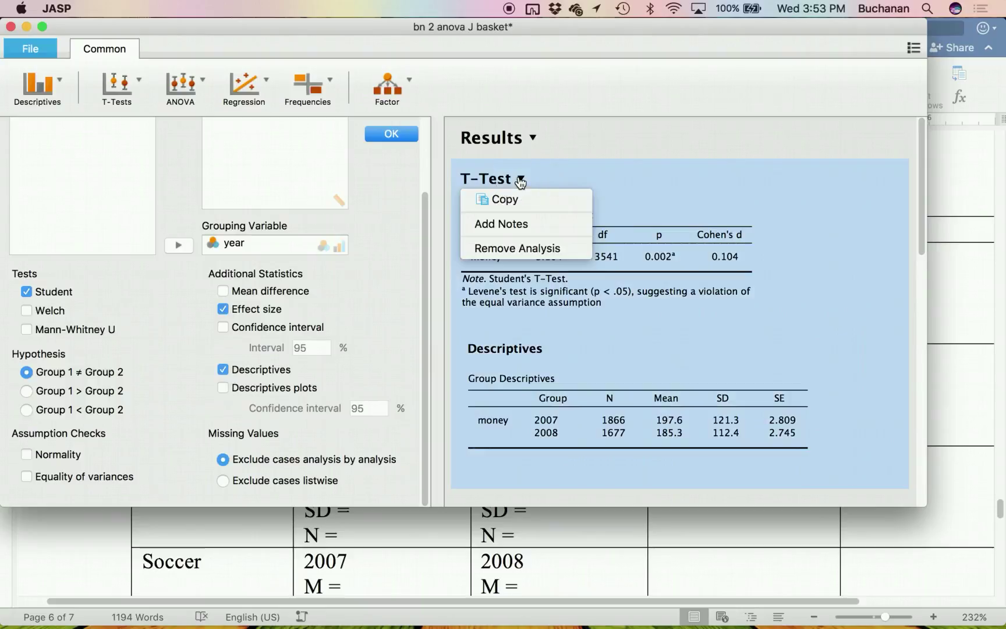
pyautogui.click(514, 199)
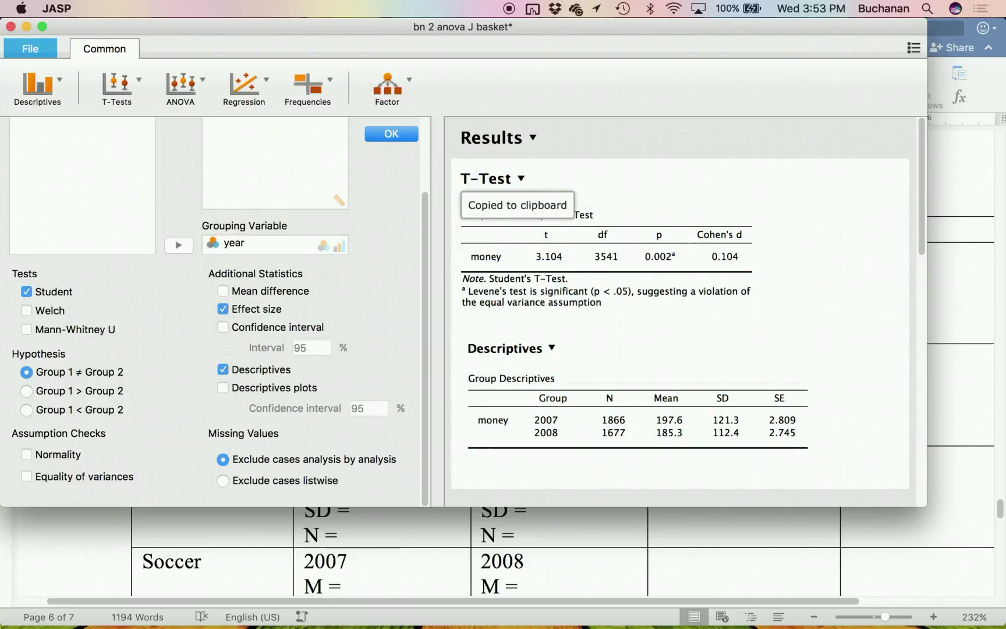
# Switch to Word, add a Basketball label below the comparison table and paste the copied t-test results under it.
pyautogui.moveTo(1, 627)
pyautogui.click(698, 210)
pyautogui.scroll(-5, 555, 271)
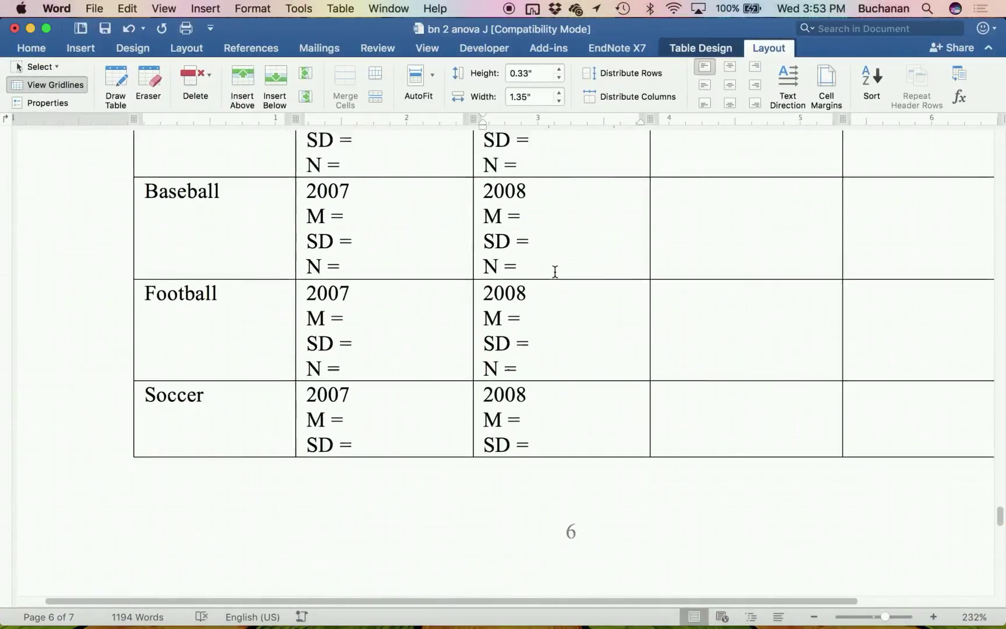
pyautogui.click(314, 471)
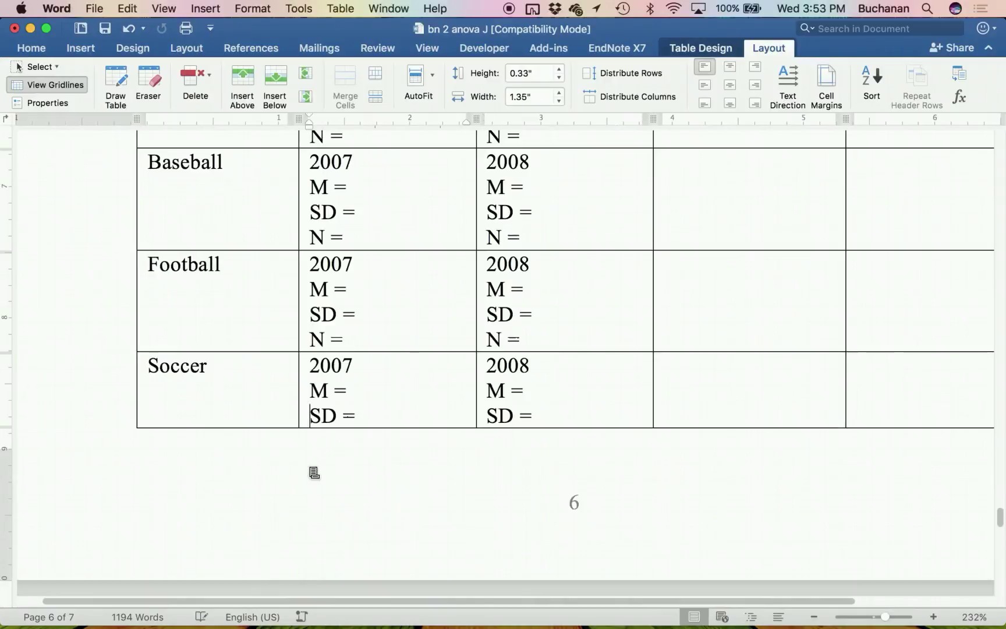
pyautogui.click(310, 484)
pyautogui.click(326, 493)
pyautogui.scroll(-5, 361, 476)
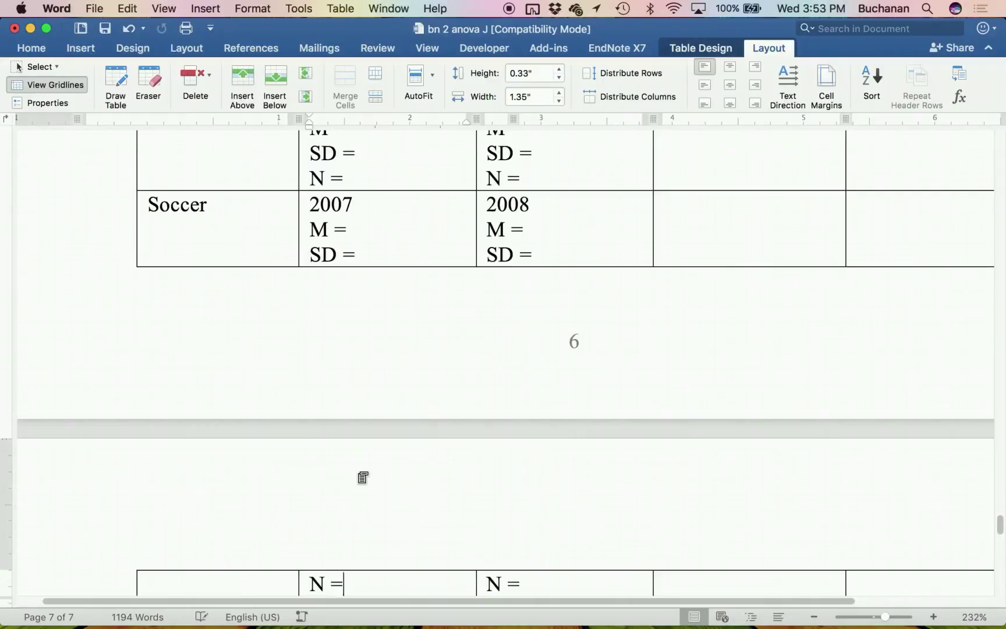
pyautogui.press('Return')
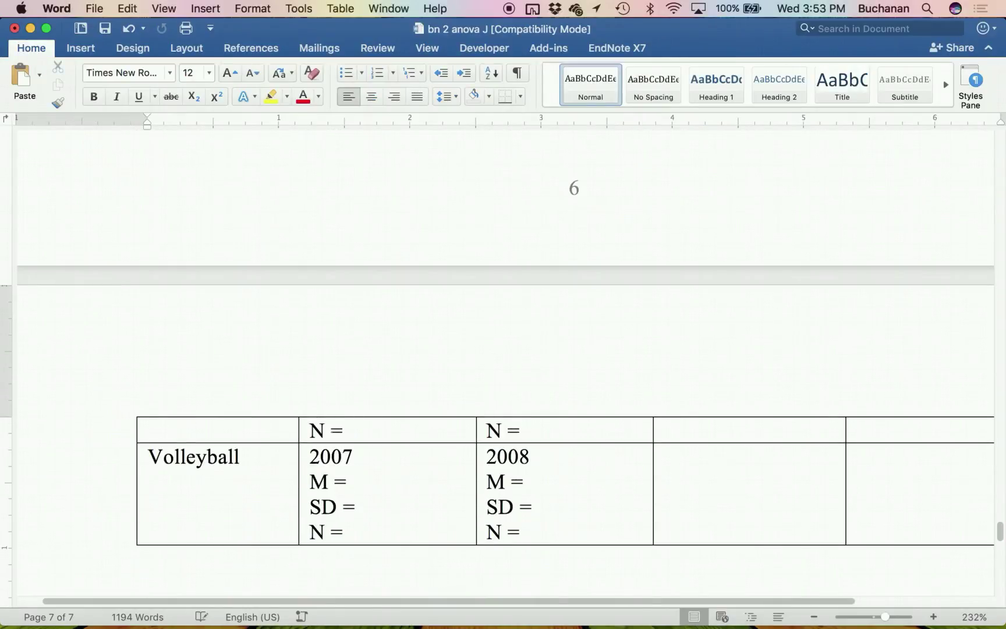
pyautogui.press('Return')
pyautogui.write('b')
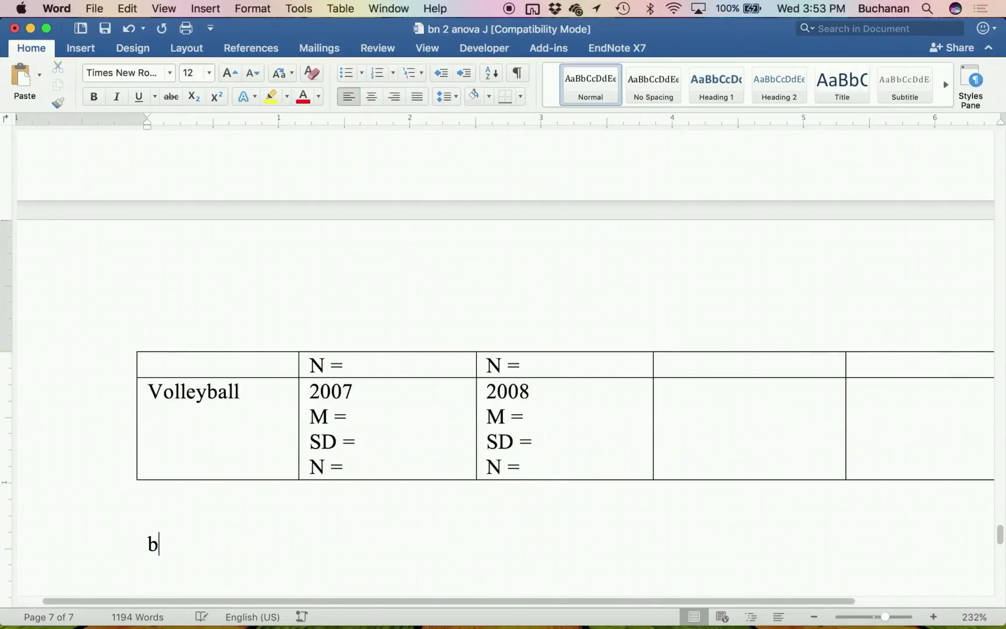
pyautogui.write('asetb')
pyautogui.press('BackSpace')
pyautogui.press('BackSpace')
pyautogui.write('ketball')
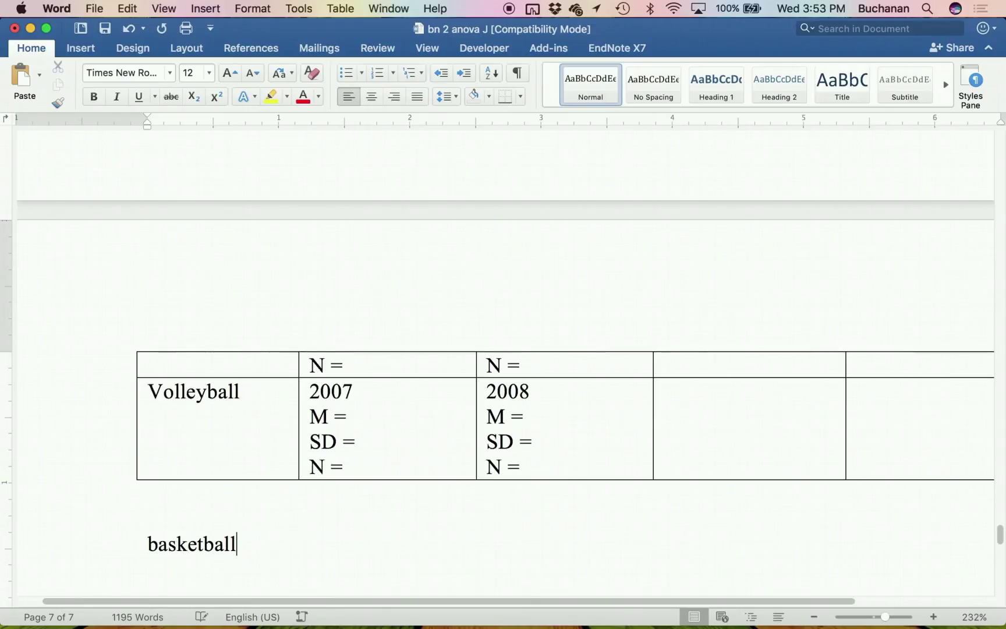
pyautogui.press('Return')
pyautogui.press('super+z')
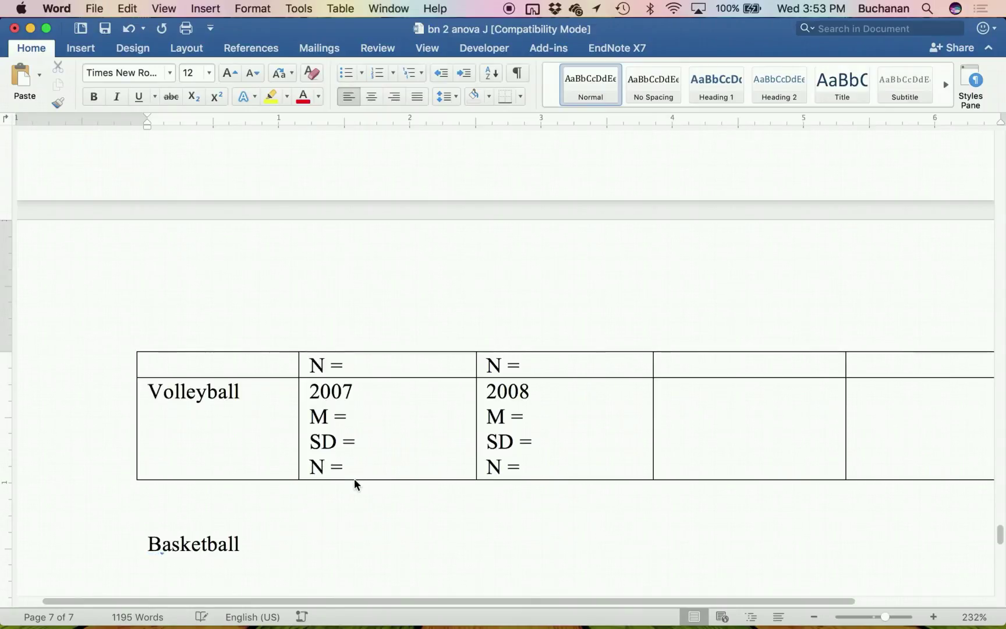
pyautogui.press('super+v')
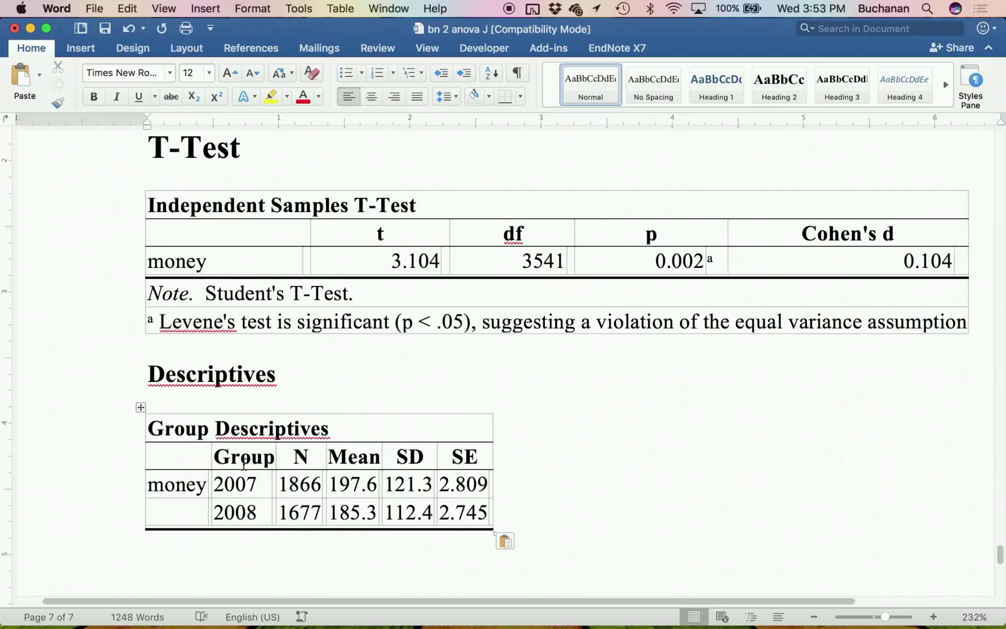
# Try pasting the 2007 basketball mean, SD and N over the M, SD and N lines in the Basketball row, and undo it.
pyautogui.scroll(15, 272, 184)
pyautogui.scroll(10, 274, 181)
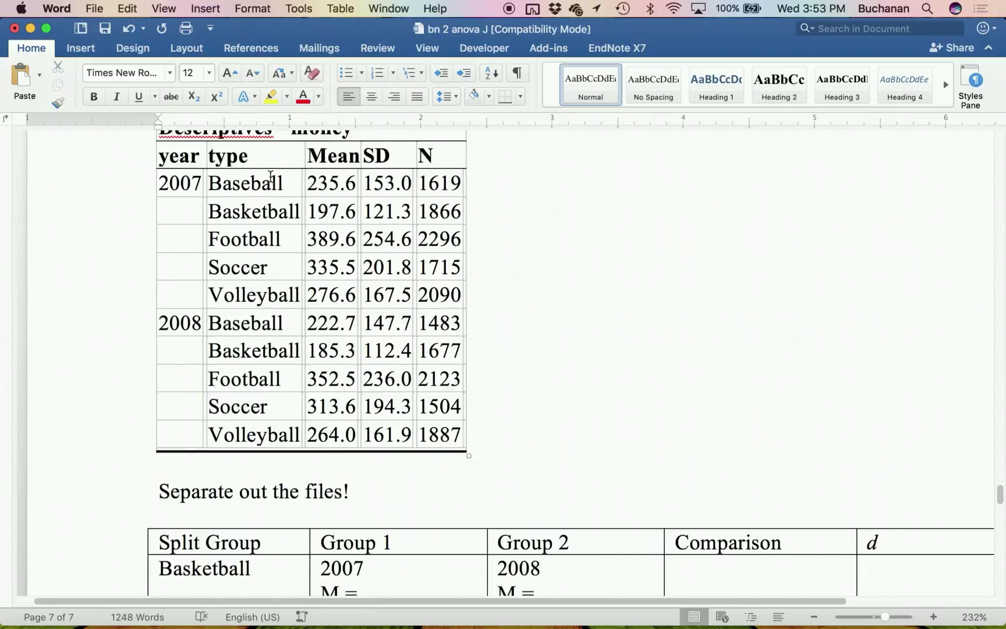
pyautogui.moveTo(309, 211); pyautogui.dragTo(443, 212)
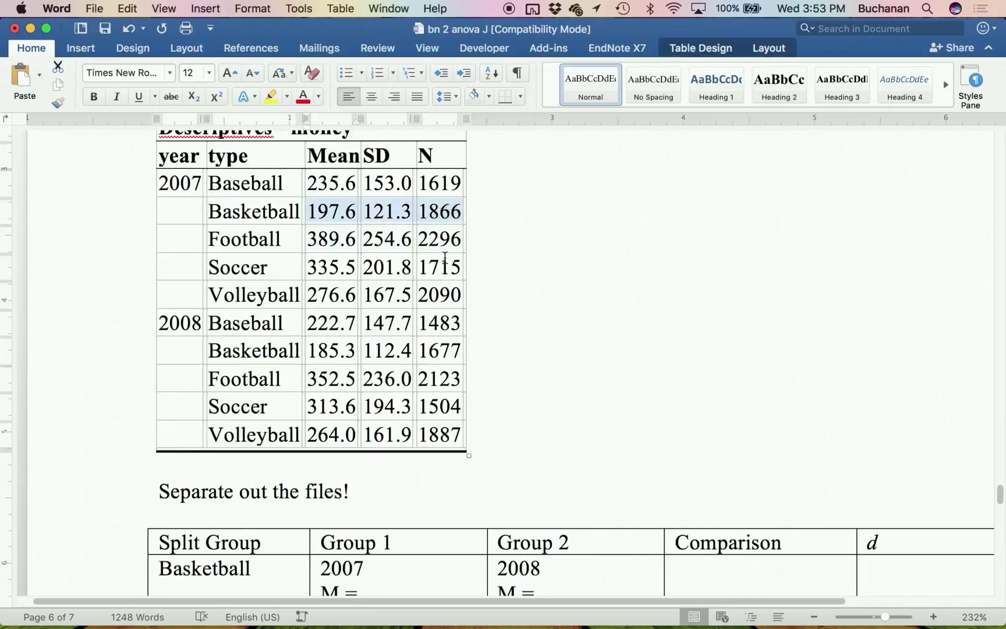
pyautogui.scroll(-6, 417, 318)
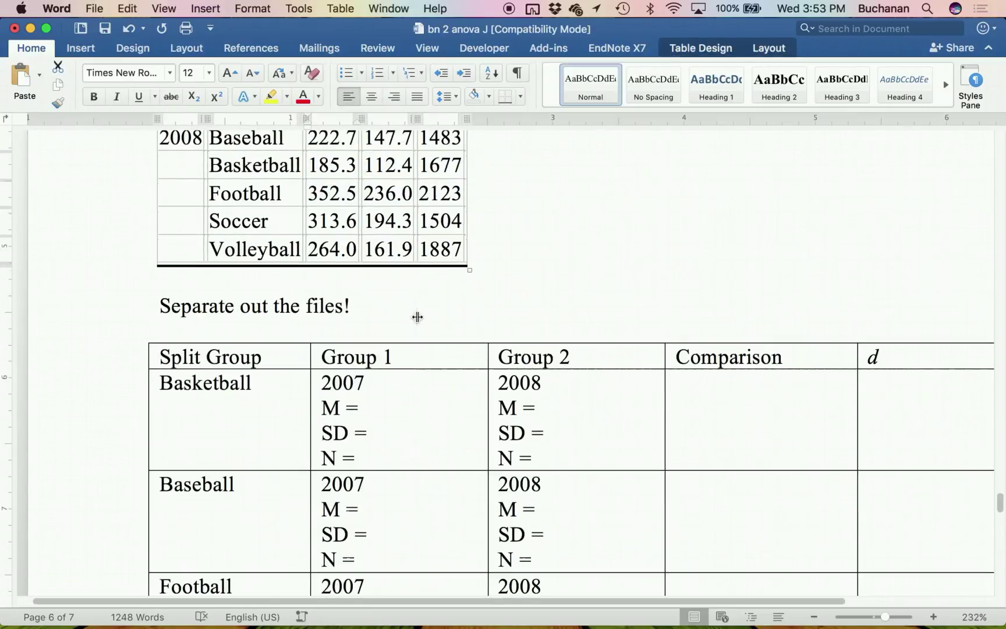
pyautogui.scroll(-1, 403, 364)
pyautogui.moveTo(371, 421); pyautogui.dragTo(320, 378)
pyautogui.press('super+v')
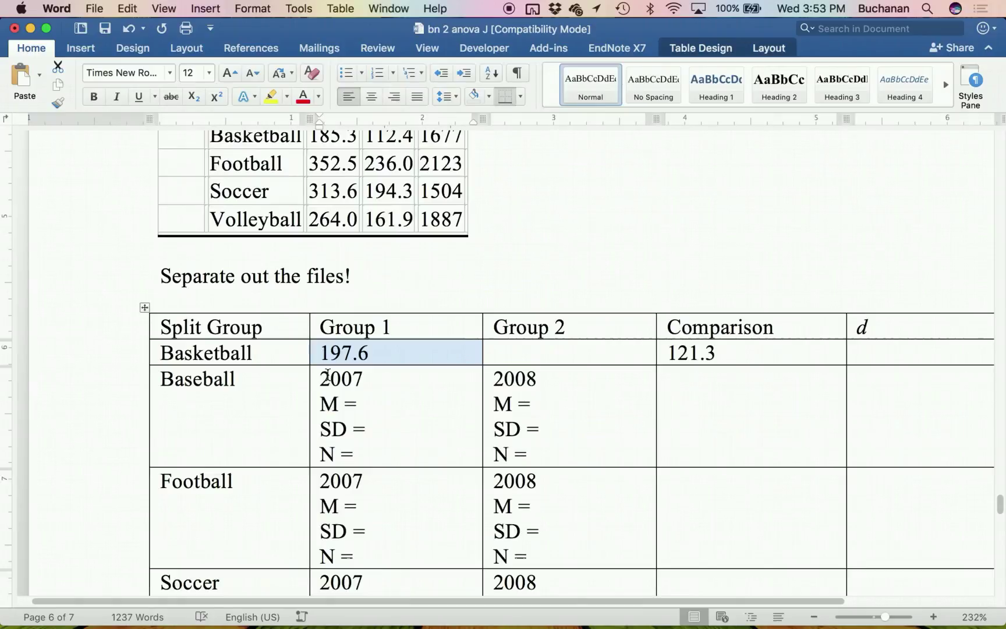
pyautogui.press('super+z')
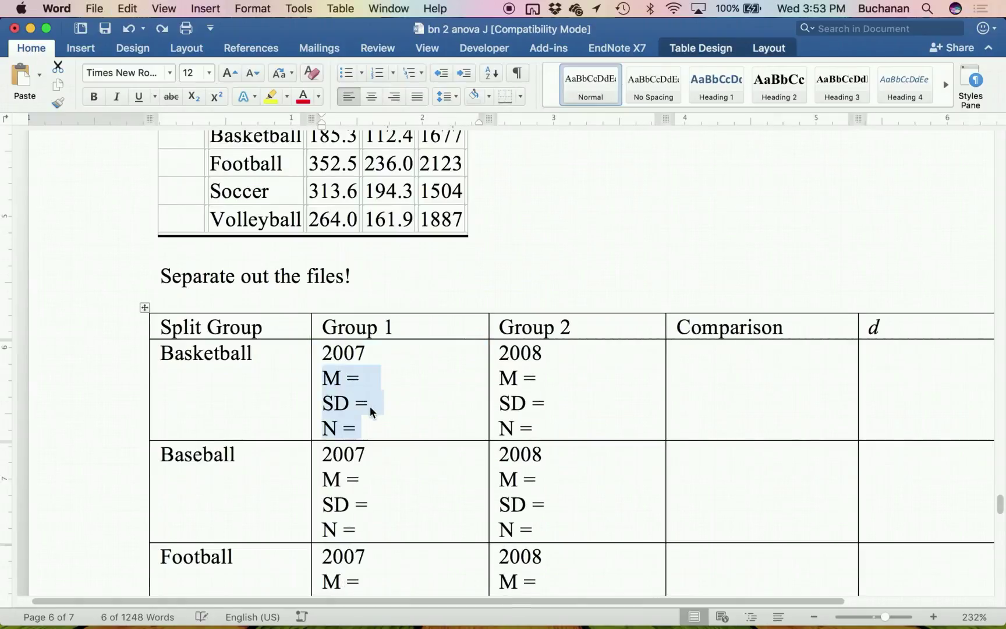
# Try clearing the M, SD and N lines under Basketball 2007 before pasting the descriptives, and undo both changes.
pyautogui.press('BackSpace')
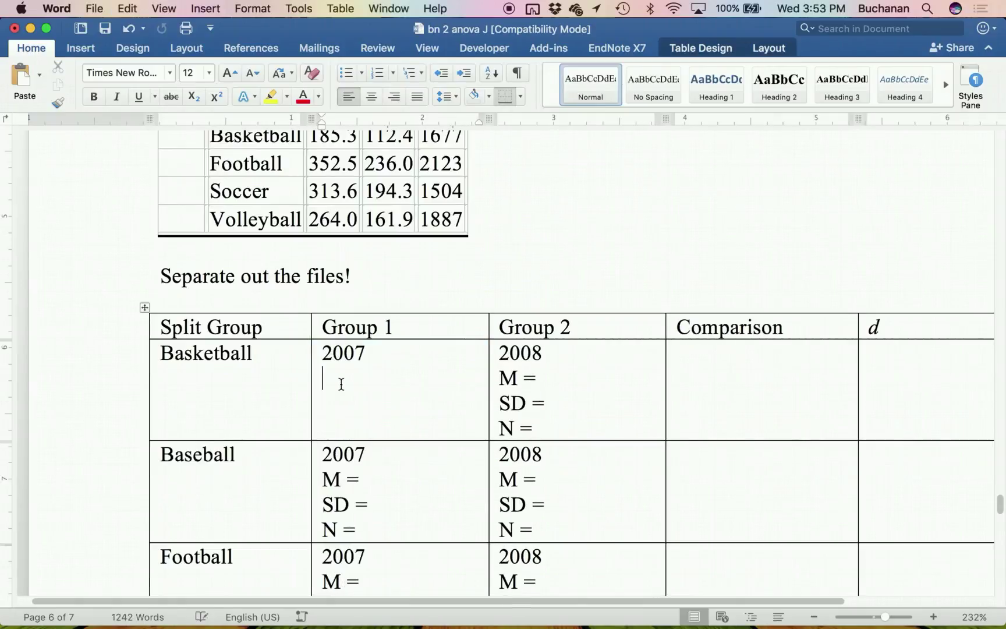
pyautogui.press('super+v')
pyautogui.press('super+z')
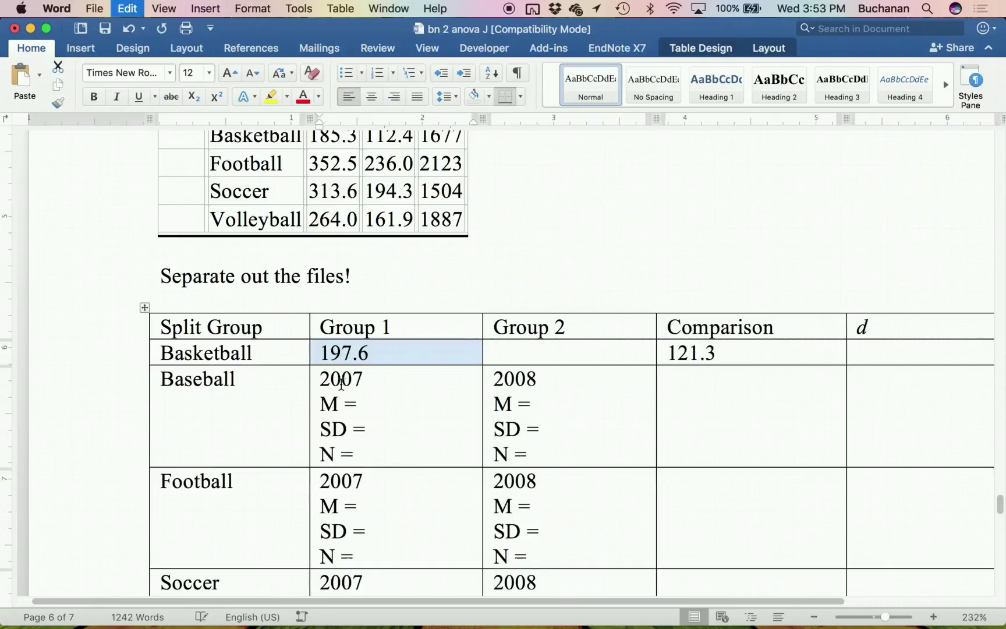
pyautogui.press('super+z')
pyautogui.press('super+z')
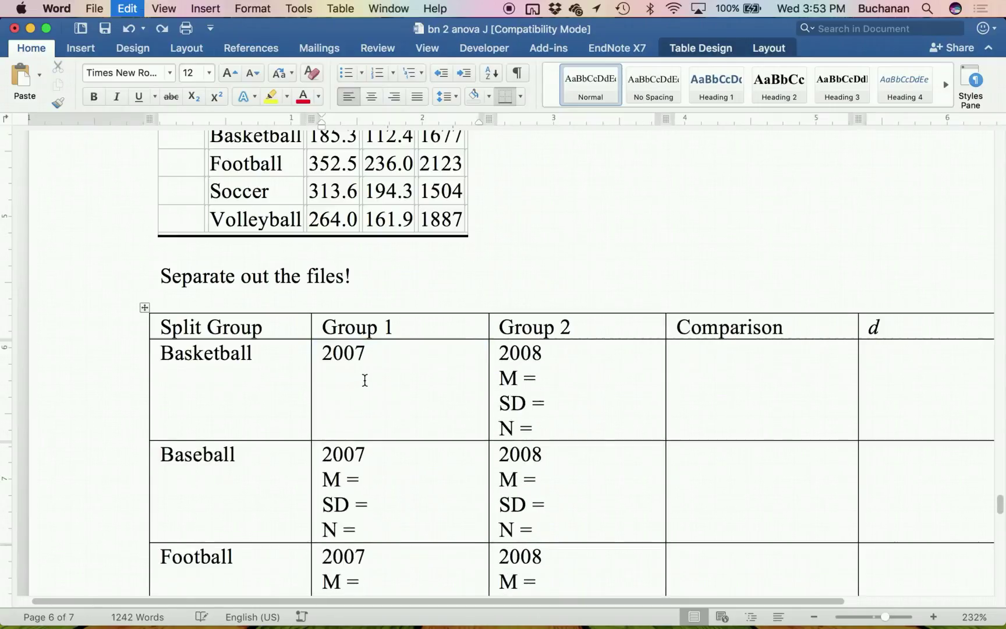
# Fill the Basketball 2007 cell with M = 197.6, SD = 121.3 and N = 1866.
pyautogui.click(364, 379)
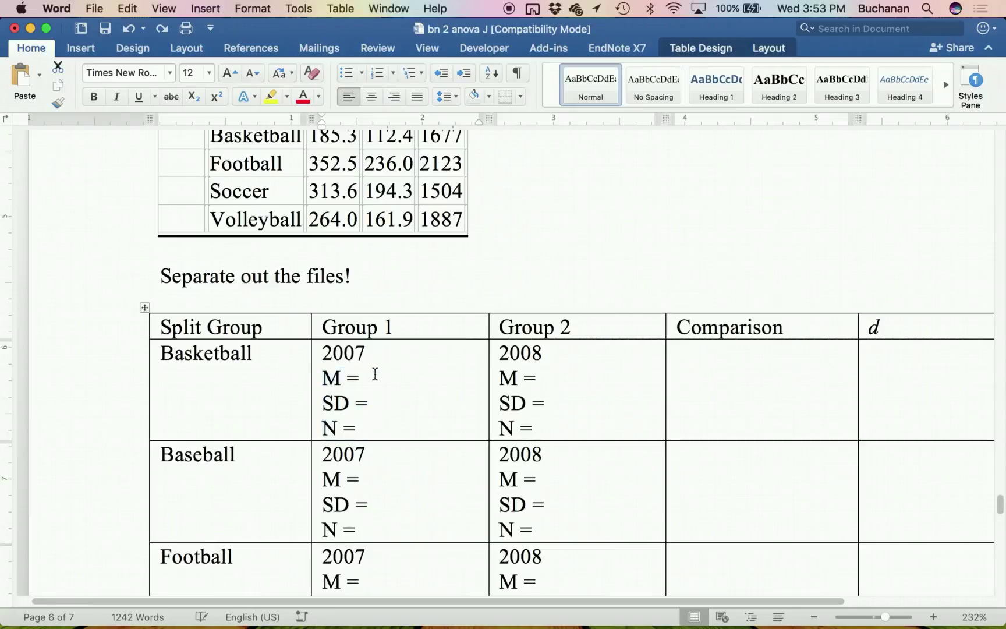
pyautogui.scroll(4, 401, 386)
pyautogui.scroll(1, 402, 386)
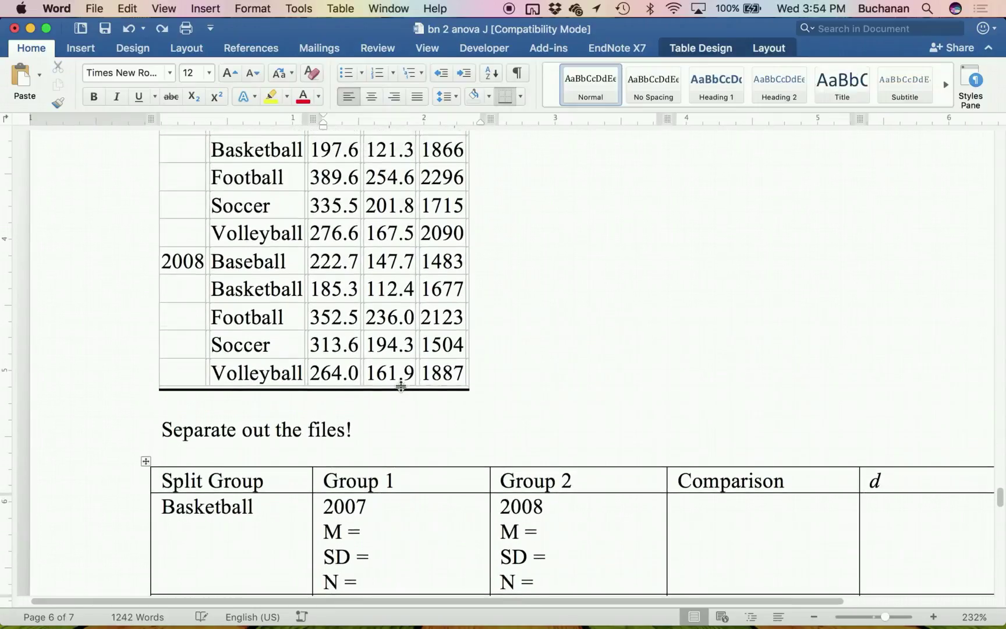
pyautogui.scroll(-1, 401, 386)
pyautogui.write('197.6')
pyautogui.press('Down')
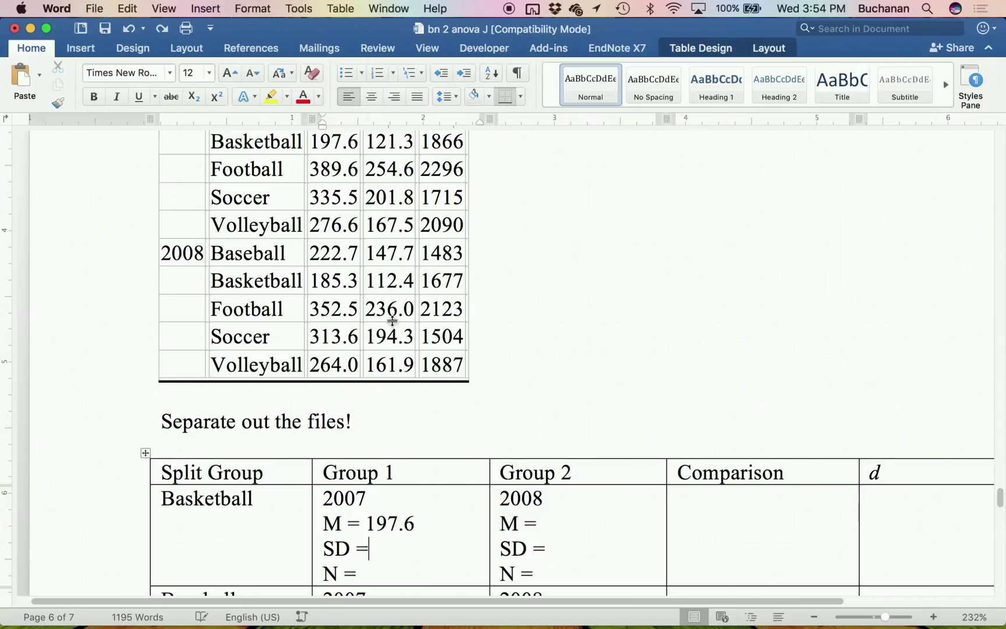
pyautogui.write('121.3')
pyautogui.press('Down')
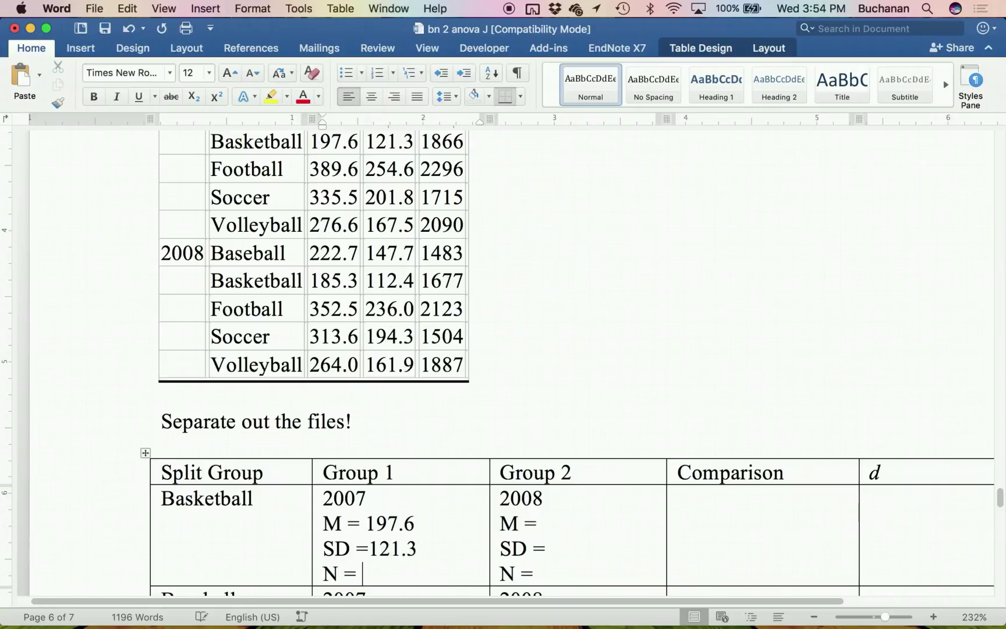
pyautogui.write('1866')
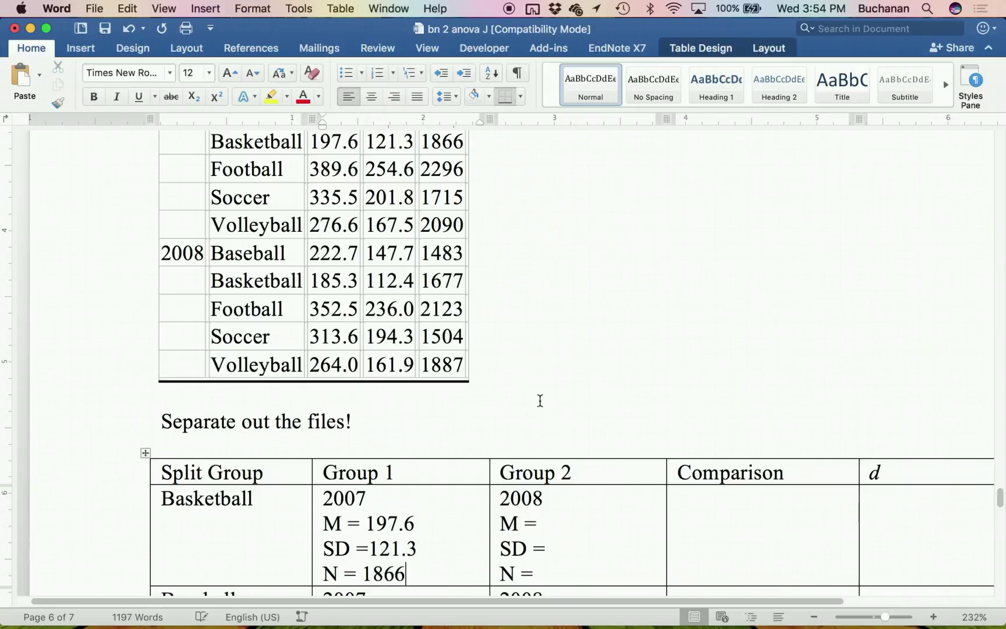
# Fill the Basketball 2008 cell with M = 185.3, SD = 112.4 and N = 1677.
pyautogui.click(577, 526)
pyautogui.write('22')
pyautogui.press('BackSpace')
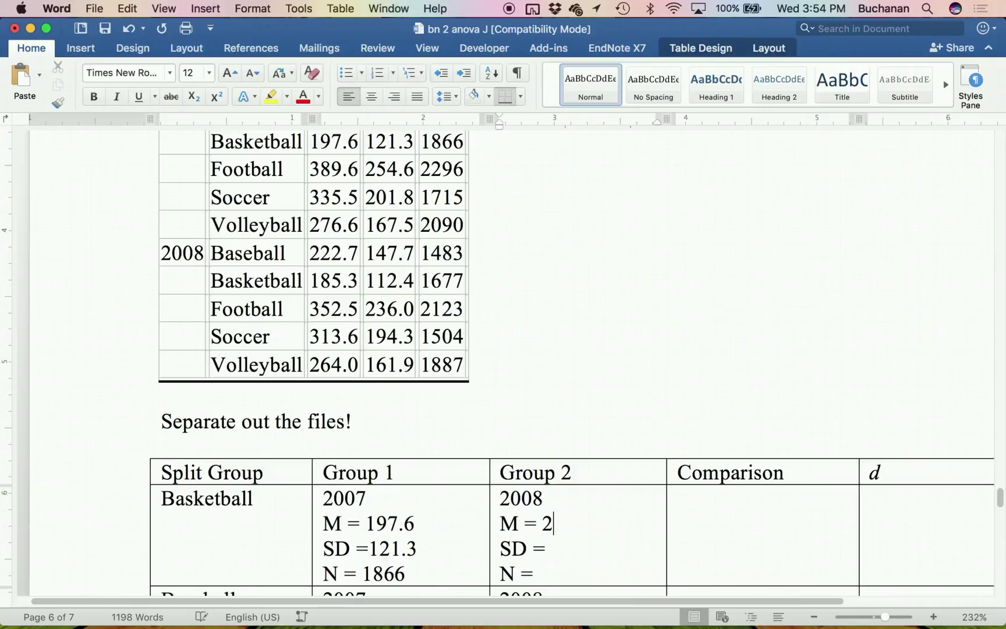
pyautogui.press('BackSpace')
pyautogui.write('185.3')
pyautogui.press('Down')
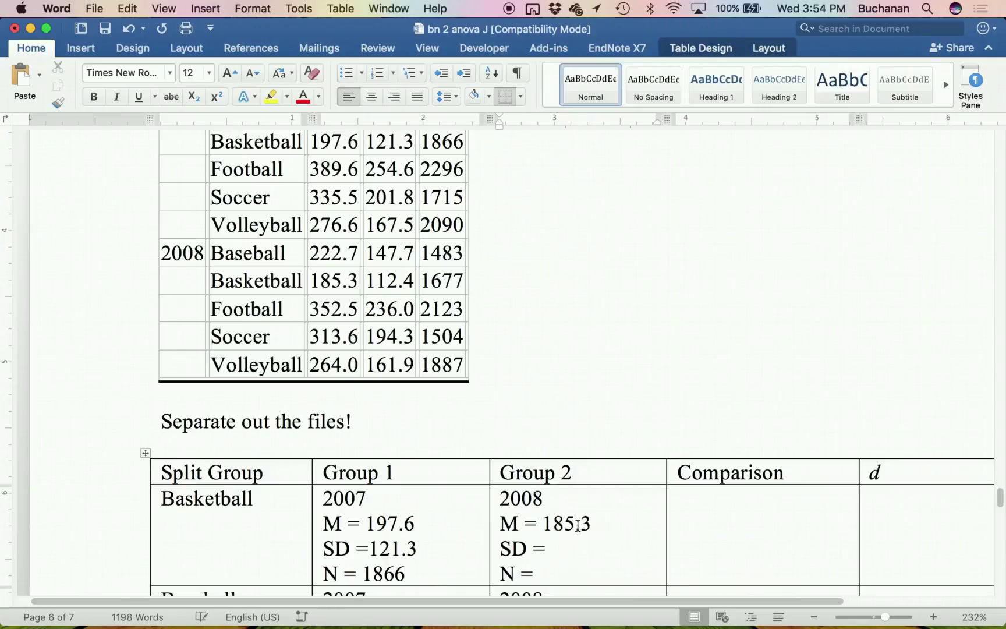
pyautogui.write('112.4')
pyautogui.press('Down')
pyautogui.click(448, 280)
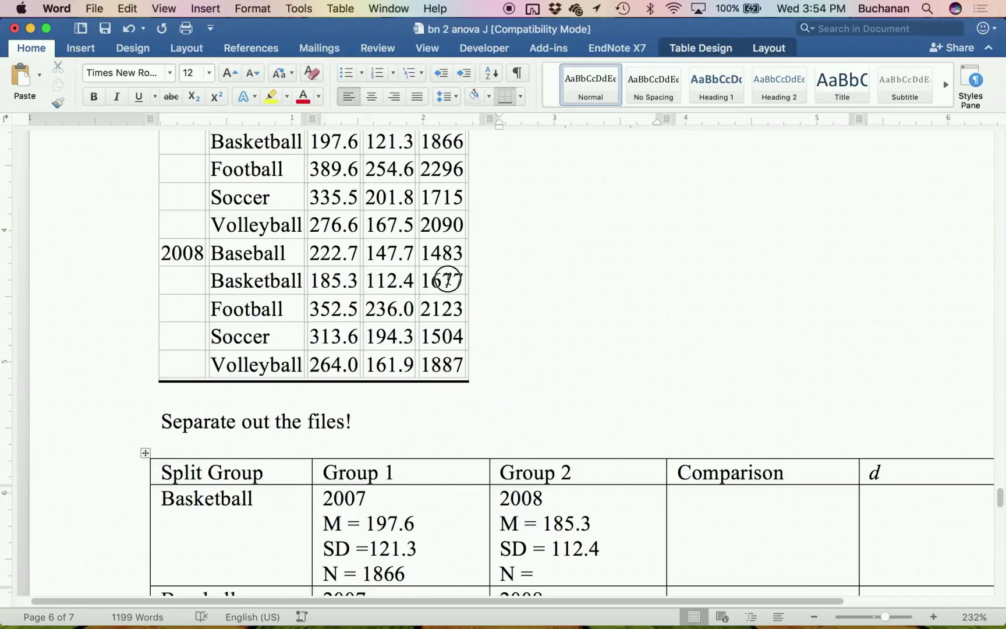
pyautogui.click(554, 568)
pyautogui.write('1677')
# Bring up the JASP basketball t-test results and arrange them side by side with the Word comparison table.
pyautogui.click(745, 519)
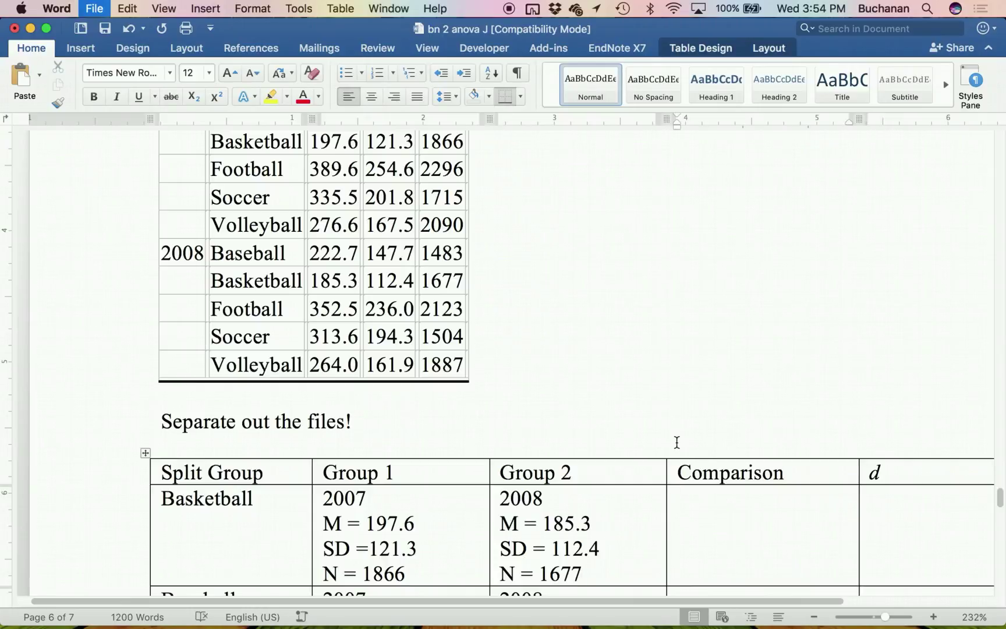
pyautogui.hotkey('ctrl', 'Up')
pyautogui.click(254, 490)
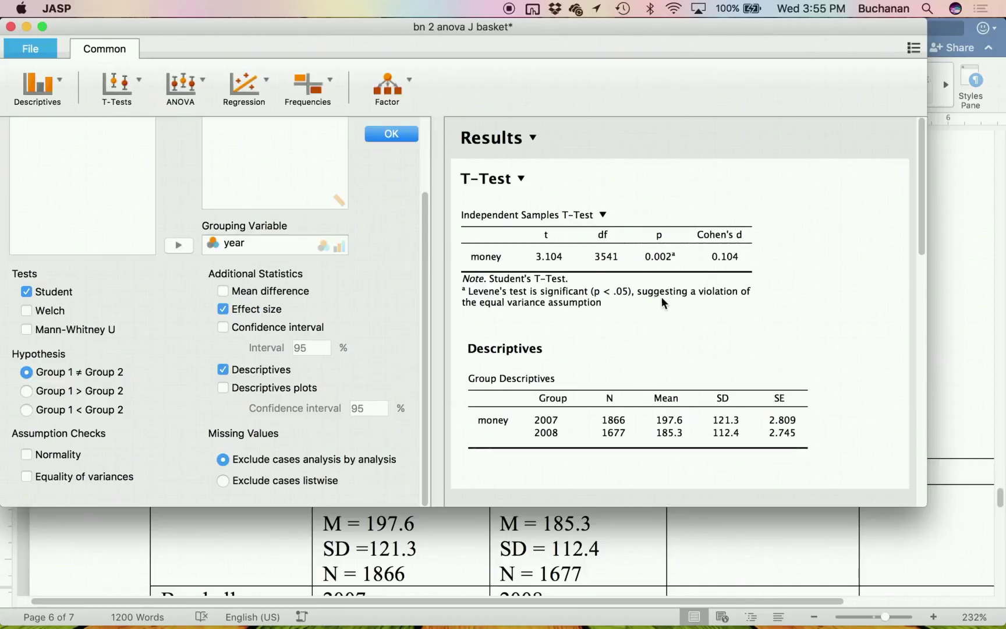
pyautogui.moveTo(590, 29); pyautogui.dragTo(279, 86)
pyautogui.moveTo(435, 30); pyautogui.dragTo(1005, 30)
pyautogui.scroll(-4, 769, 456)
pyautogui.hscroll(4, 769, 457)
pyautogui.hscroll(8, 874, 427)
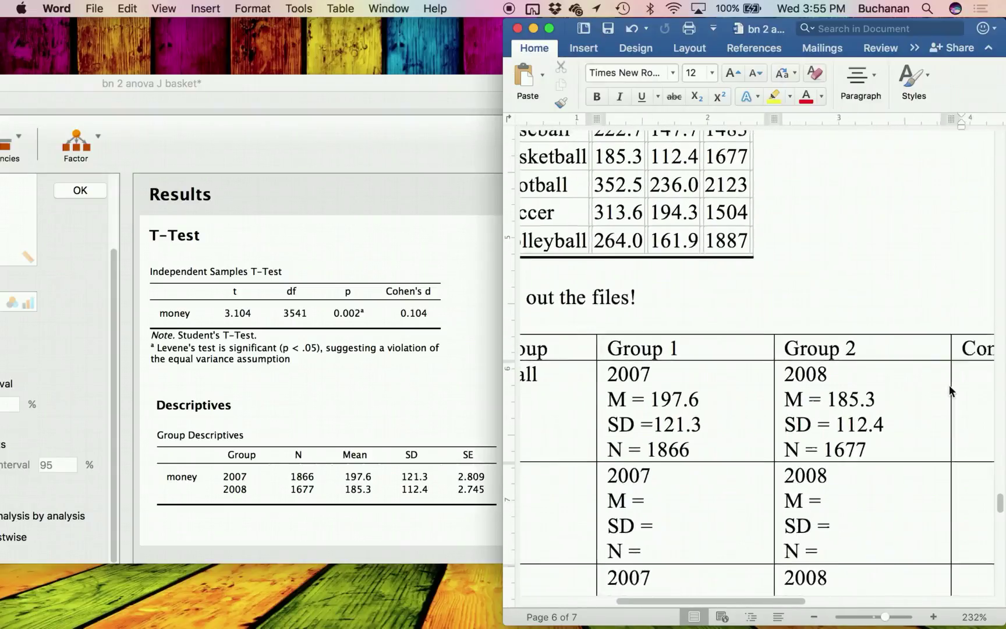
# Start the Basketball comparison entry with t(3541) =, using a lowercase italic t.
pyautogui.click(889, 386)
pyautogui.write('T(')
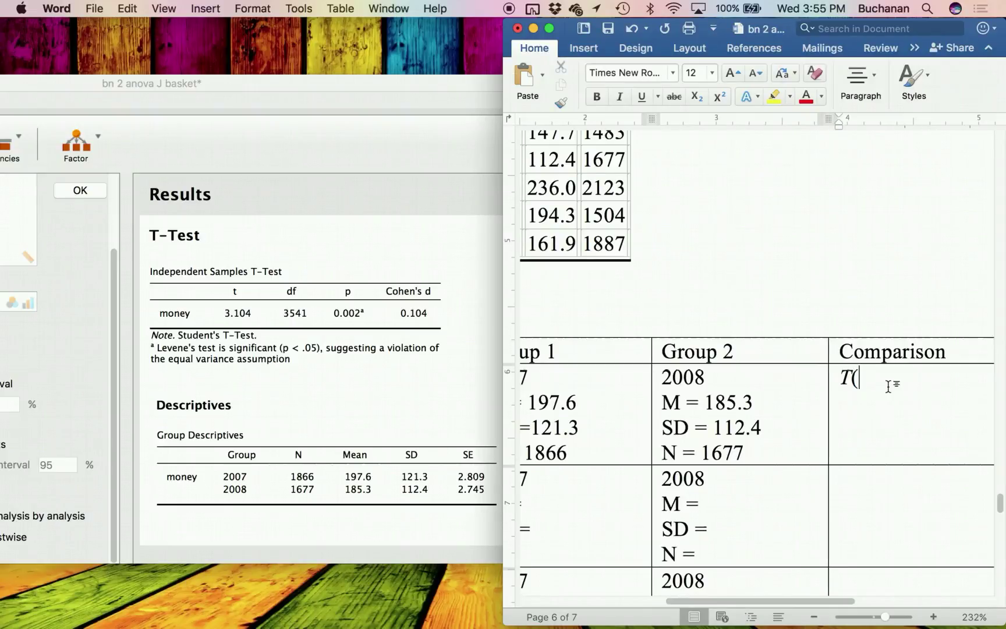
pyautogui.write('3531')
pyautogui.press('BackSpace')
pyautogui.press('BackSpace')
pyautogui.write('41) =')
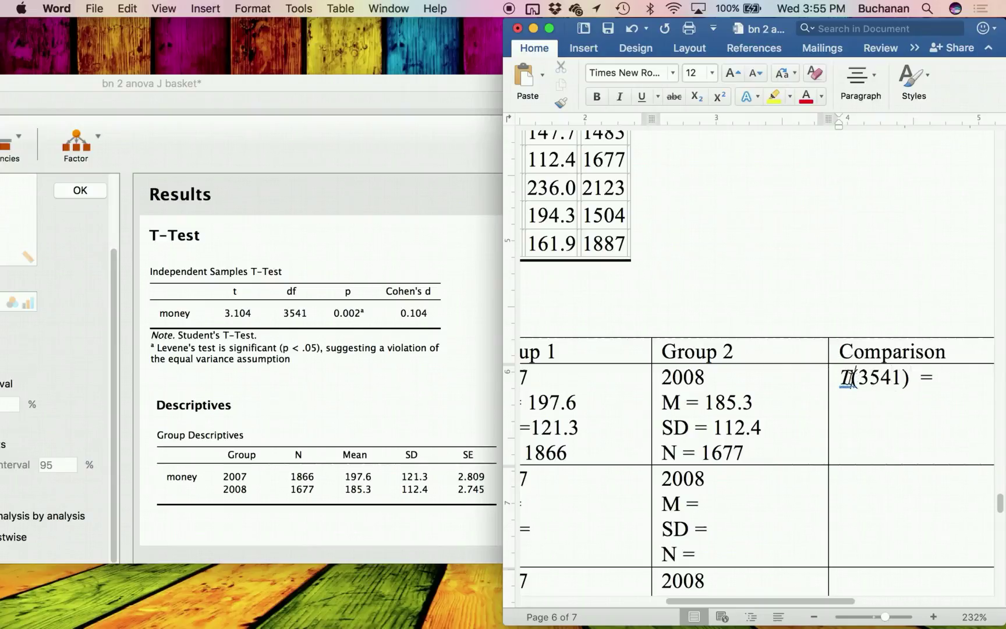
pyautogui.click(856, 378)
pyautogui.press('BackSpace')
pyautogui.write('t')
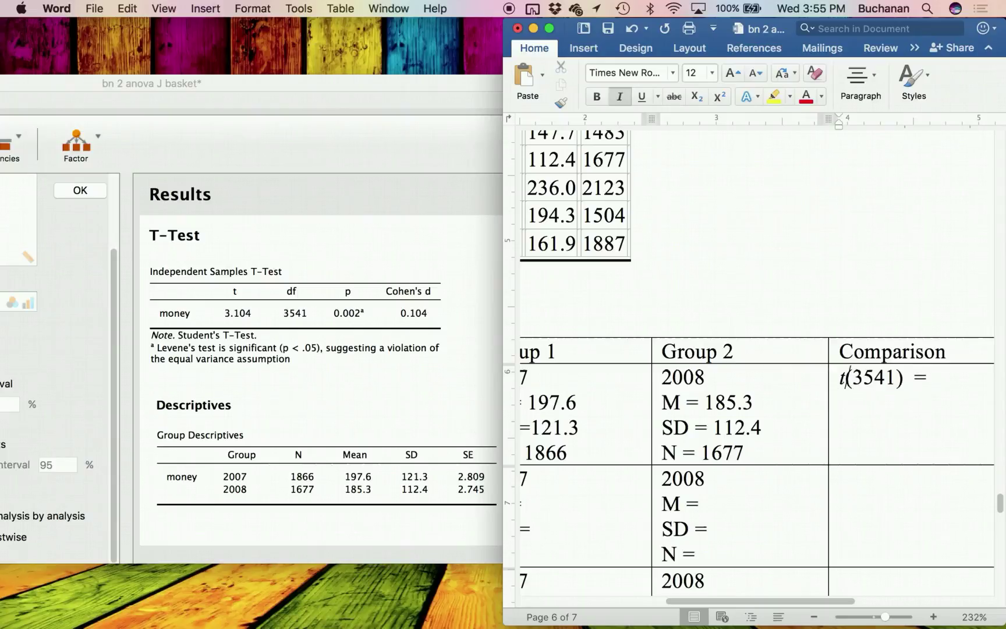
# Complete the Basketball comparison with the t value 3.10 and an italic p = .002.
pyautogui.click(915, 378)
pyautogui.write('3.10, ')
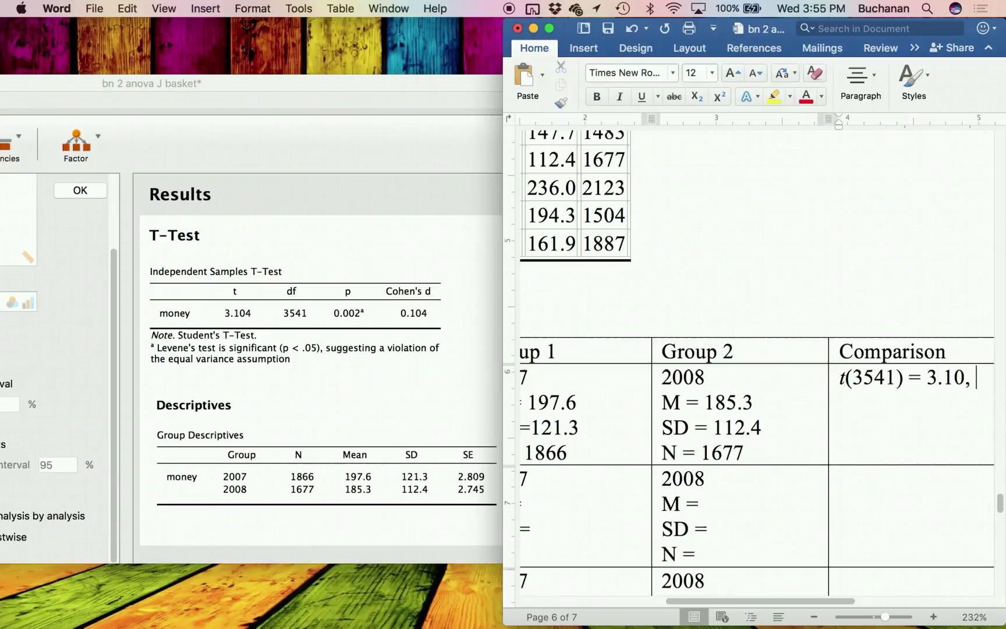
pyautogui.write('p _')
pyautogui.press('BackSpace')
pyautogui.write('= ')
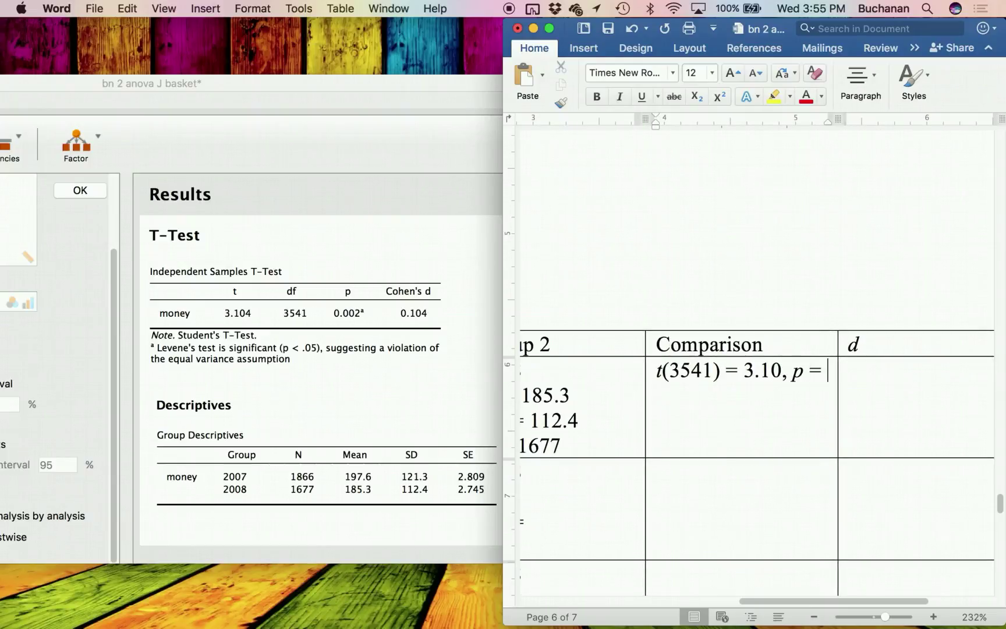
pyautogui.write('.002')
# Enter d = 0.10 with an italic d in the effect size cell of the Basketball row.
pyautogui.click(912, 390)
pyautogui.write('d')
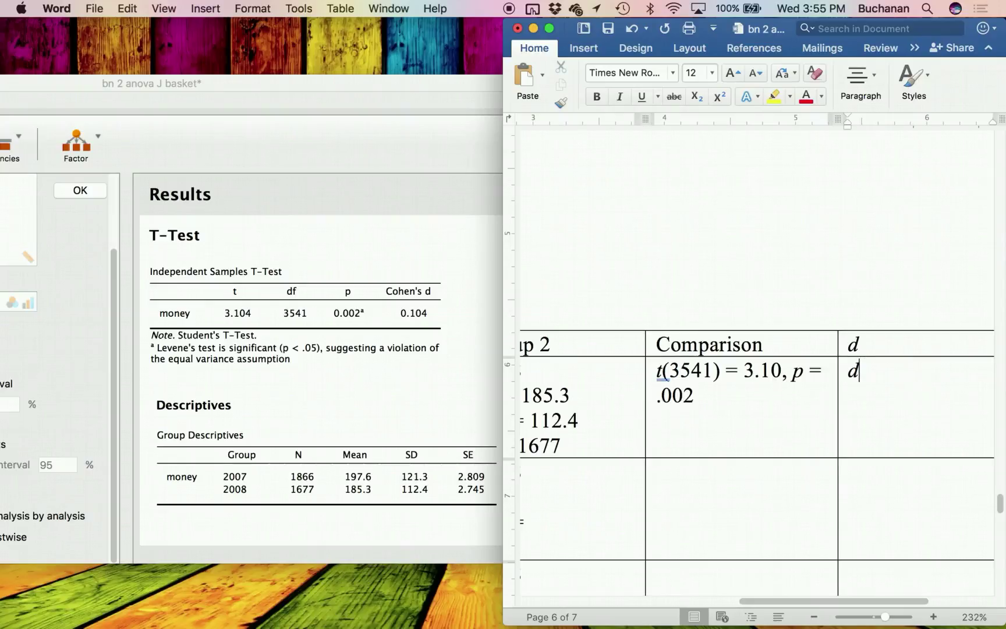
pyautogui.press('super+z')
pyautogui.press('super+z')
pyautogui.write('= 0.10')
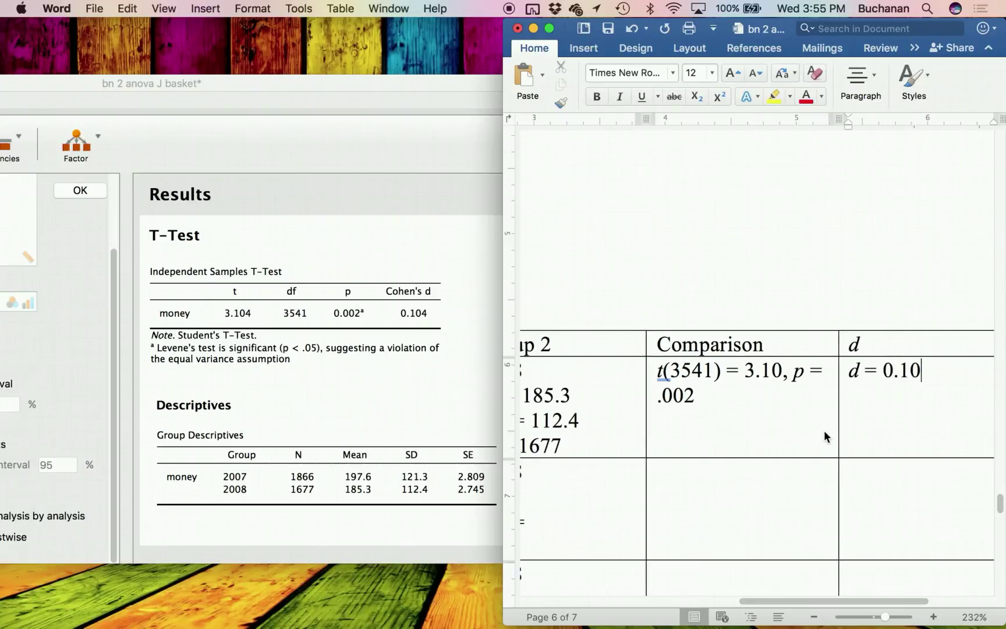
# Return the Word window to its full width with the whole comparison table in view, and save the document.
pyautogui.hscroll(-3, 824, 430)
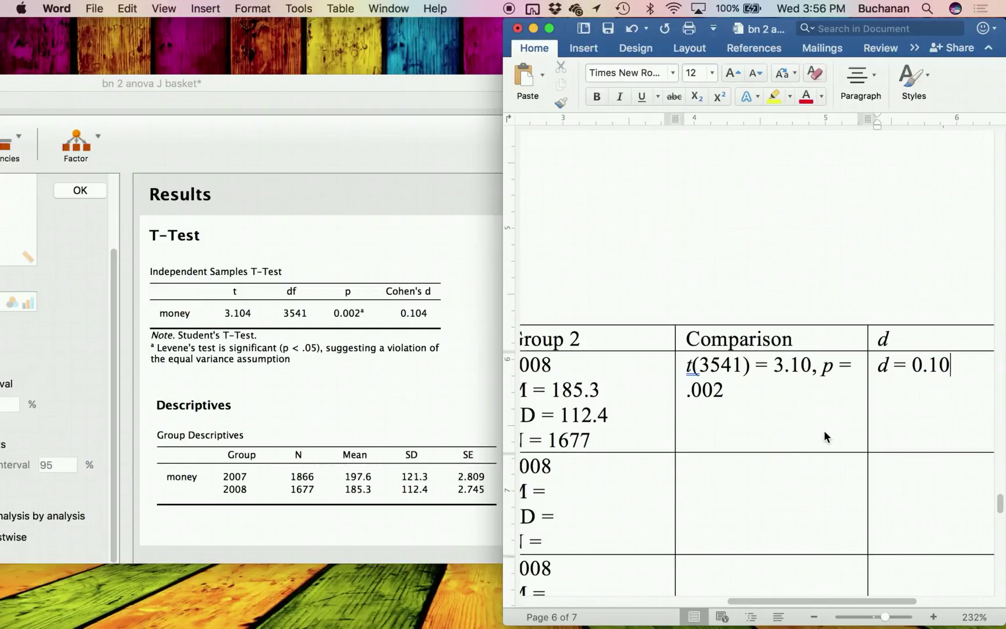
pyautogui.hscroll(-5, 788, 399)
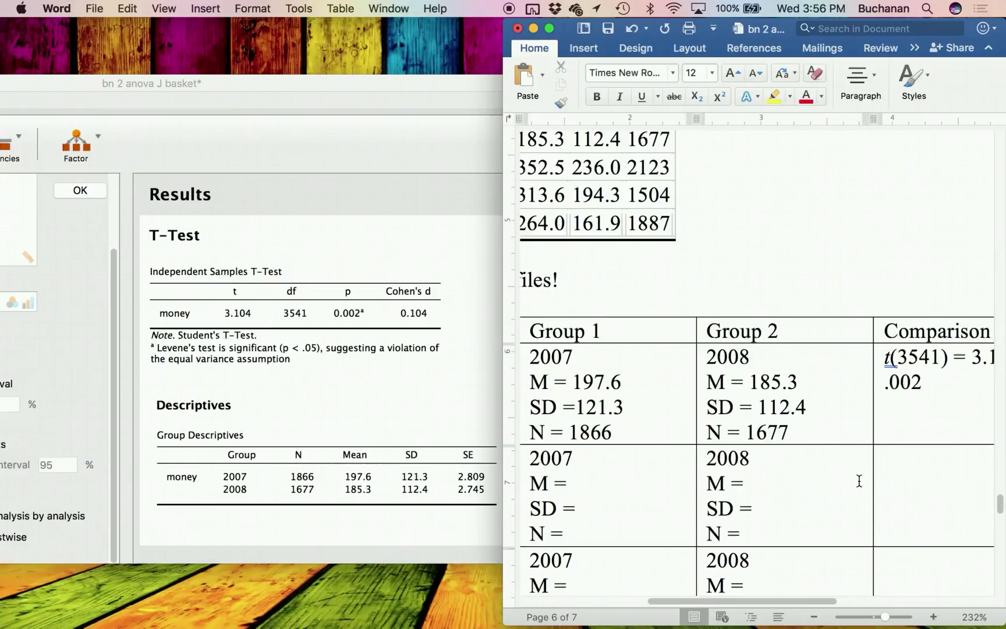
pyautogui.hscroll(5, 863, 480)
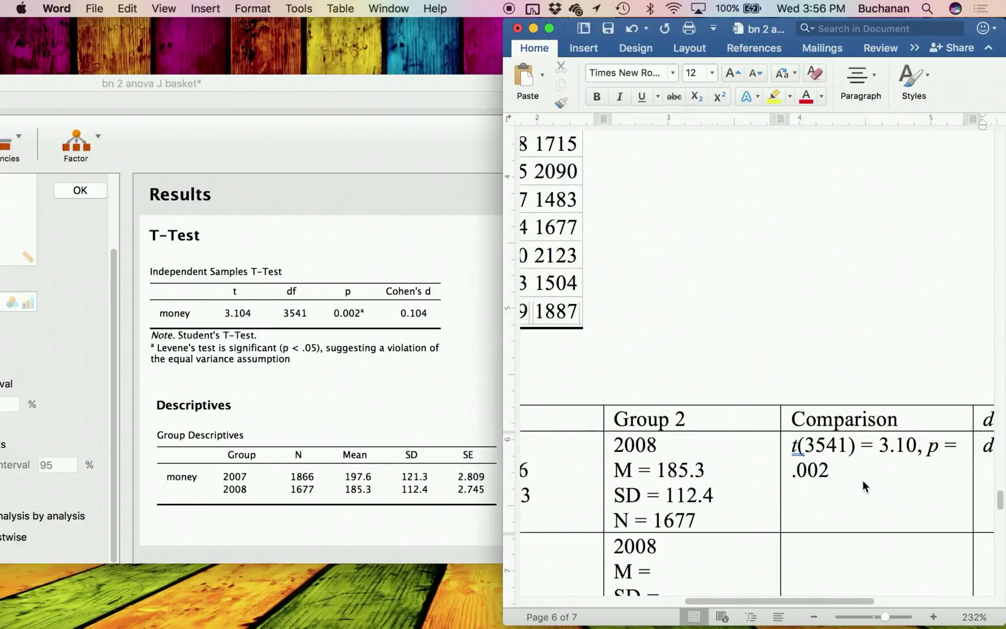
pyautogui.hscroll(3, 863, 480)
pyautogui.scroll(-5, 863, 479)
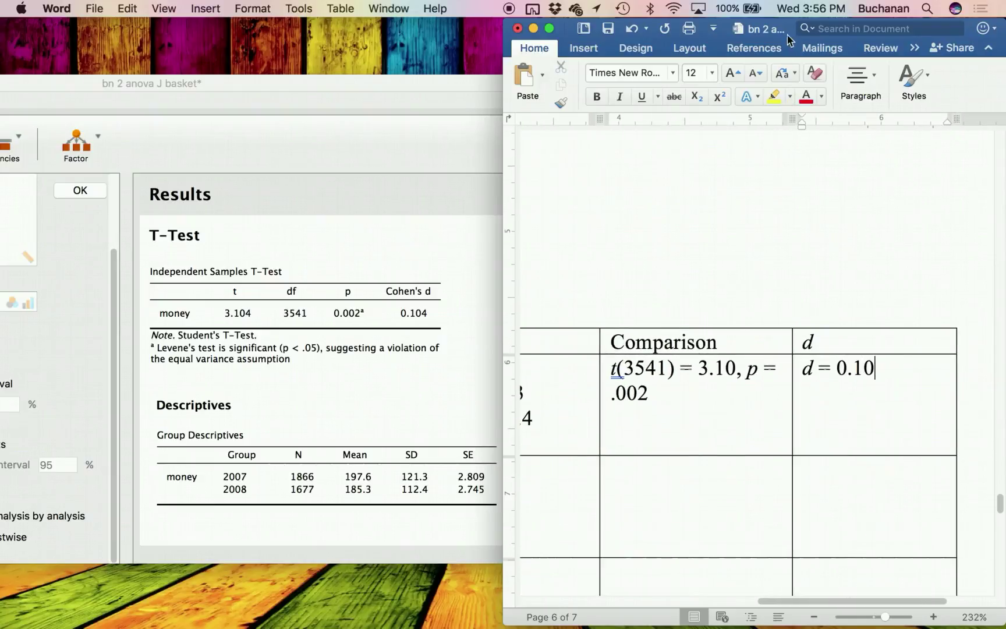
pyautogui.hotkey('ctrl', 'alt', 'Left')
pyautogui.hotkey('ctrl', 'alt', 'Return')
pyautogui.hotkey('ctrl', 'alt', 'Right')
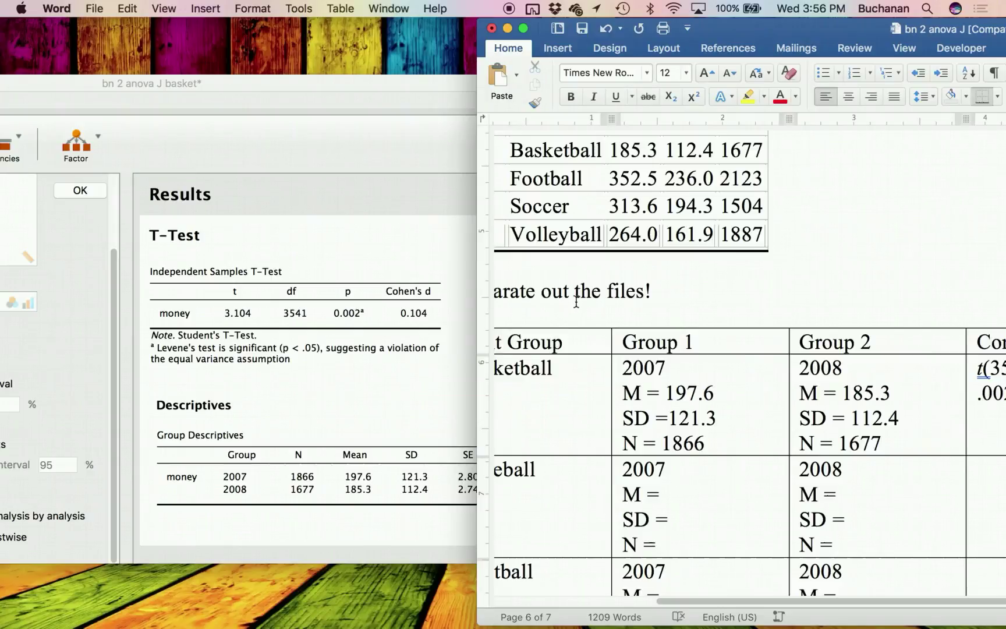
pyautogui.moveTo(783, 27); pyautogui.dragTo(686, 1)
pyautogui.scroll(-2, 470, 381)
pyautogui.hscroll(-1, 470, 380)
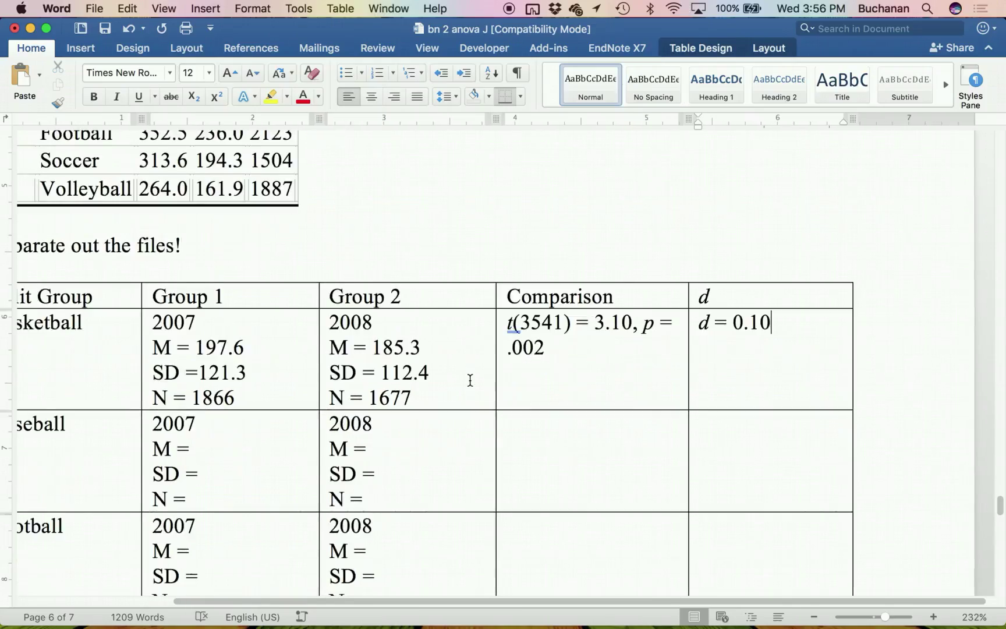
pyautogui.scroll(-1, 470, 381)
pyautogui.hscroll(-1, 469, 380)
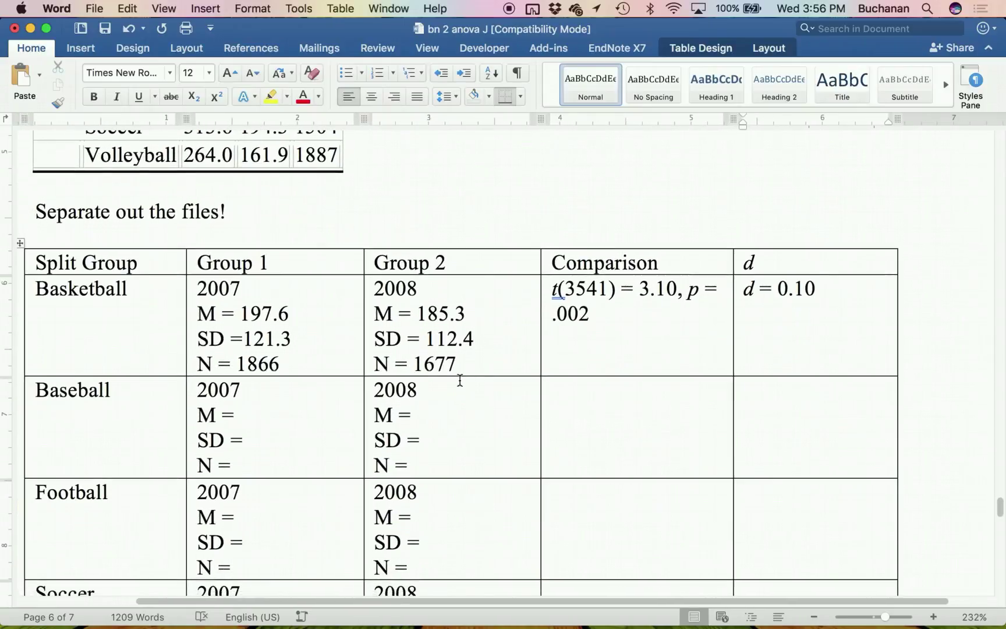
pyautogui.press('super+s')
# Switch to JASP and open bn 2 anova J base.csv from the 5 ANOVA folder.
pyautogui.hotkey('ctrl', 'Up')
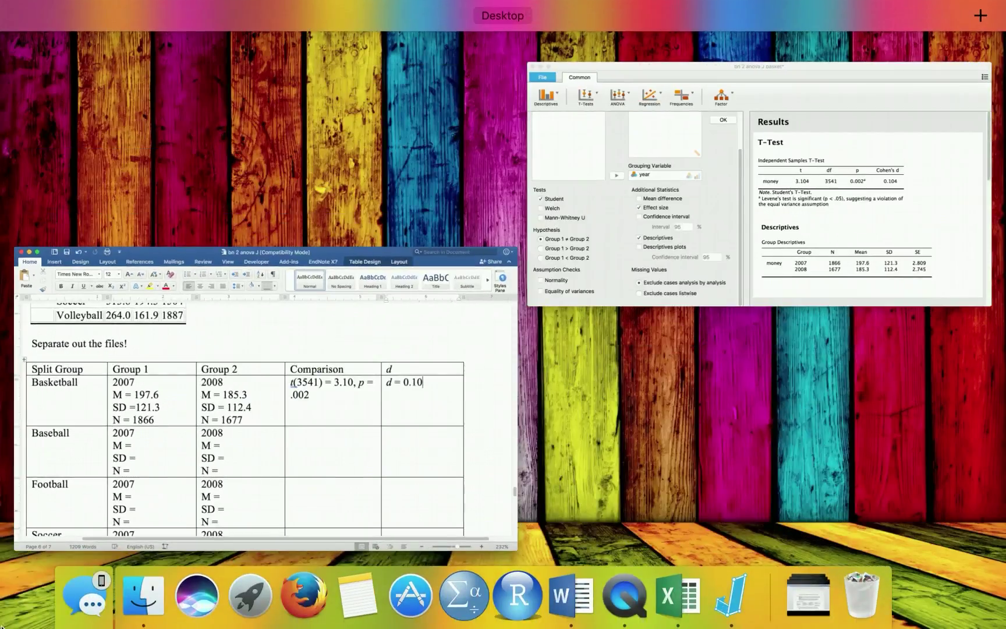
pyautogui.click(651, 229)
pyautogui.moveTo(220, 87); pyautogui.dragTo(588, 61)
pyautogui.click(94, 84)
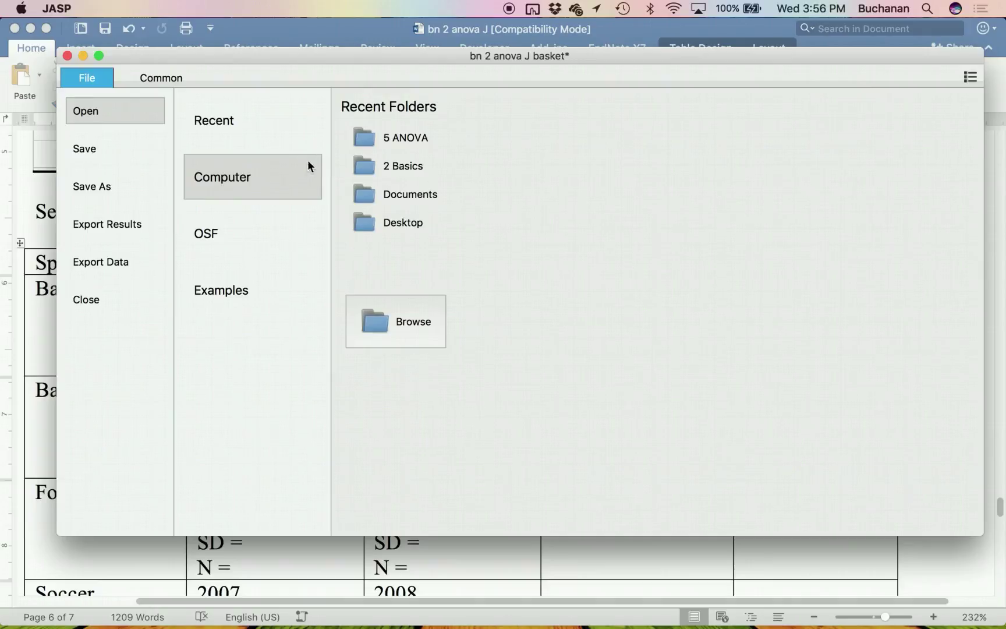
pyautogui.click(407, 134)
pyautogui.click(493, 205)
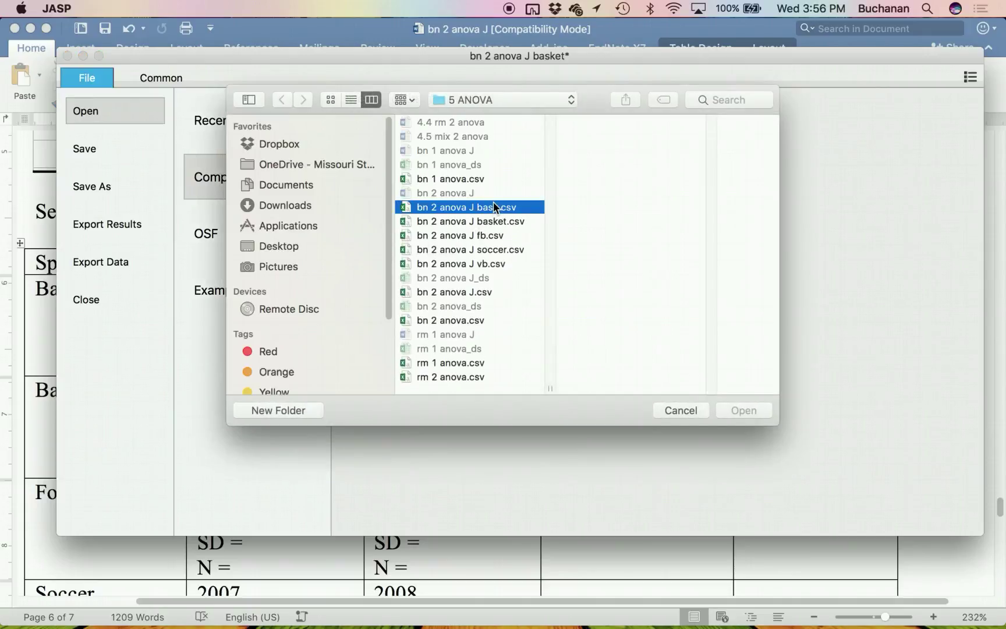
pyautogui.doubleClick(492, 205)
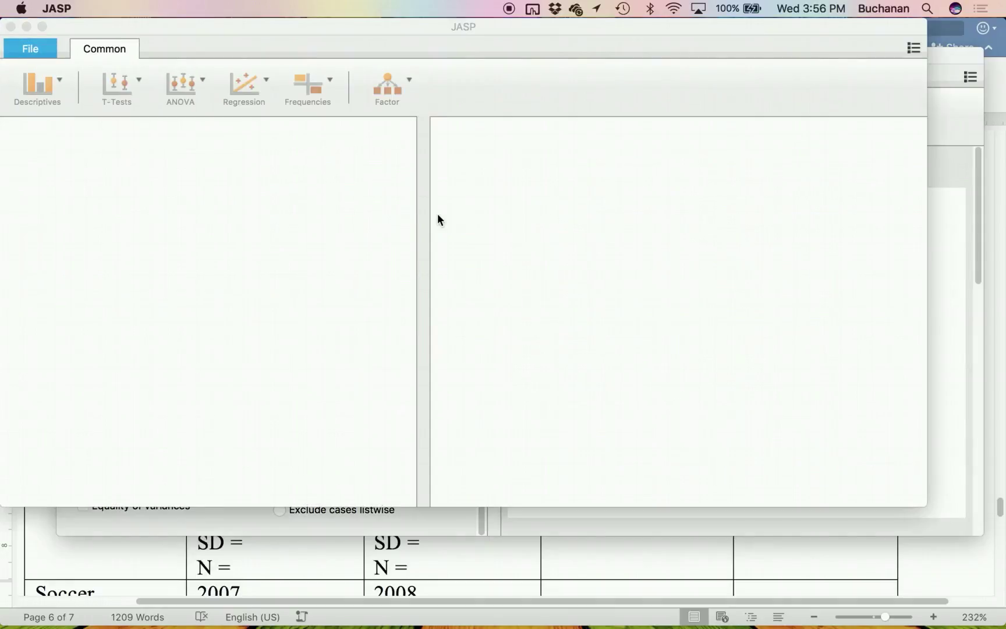
# Set up an independent samples t-test on the baseball data with money as dependent variable and year as grouping variable.
pyautogui.click(123, 101)
pyautogui.click(121, 118)
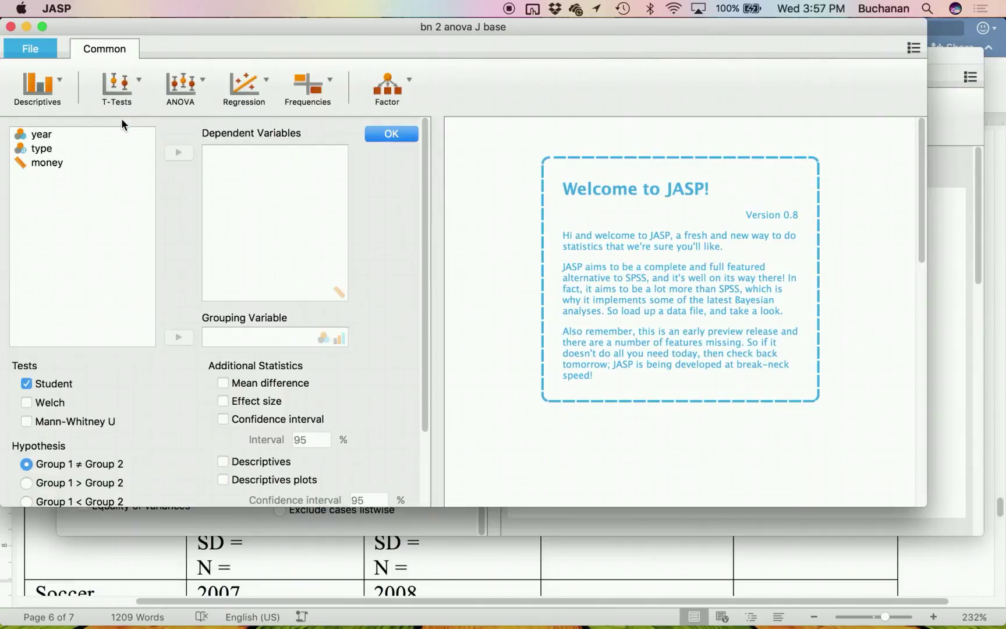
pyautogui.click(44, 135)
pyautogui.click(178, 337)
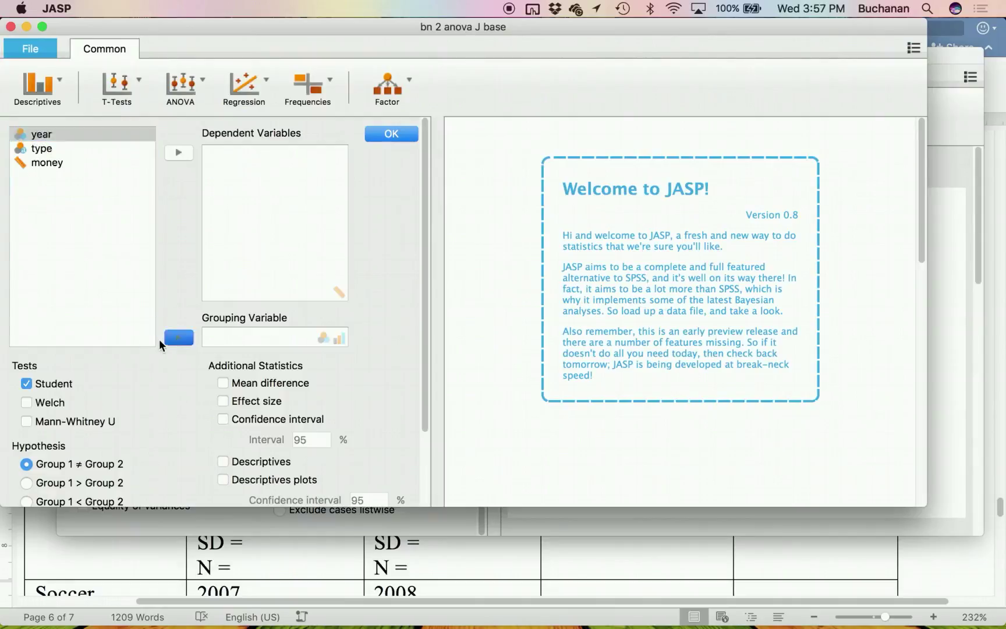
pyautogui.click(52, 149)
pyautogui.click(170, 154)
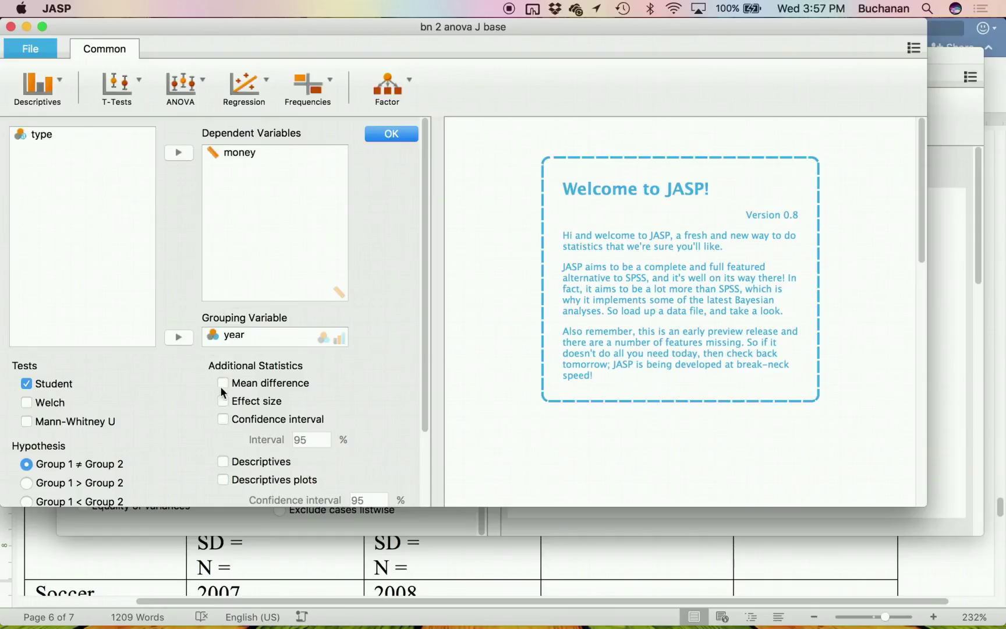
# Add the effect size and the group descriptives to the baseball t-test output.
pyautogui.click(222, 416)
pyautogui.click(221, 417)
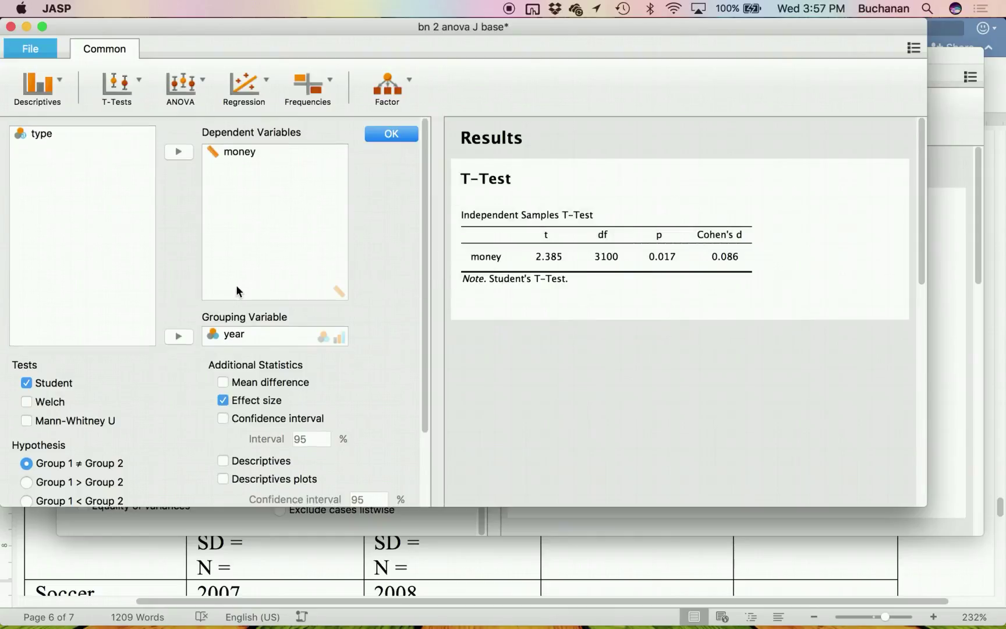
pyautogui.scroll(-3, 236, 290)
pyautogui.click(217, 369)
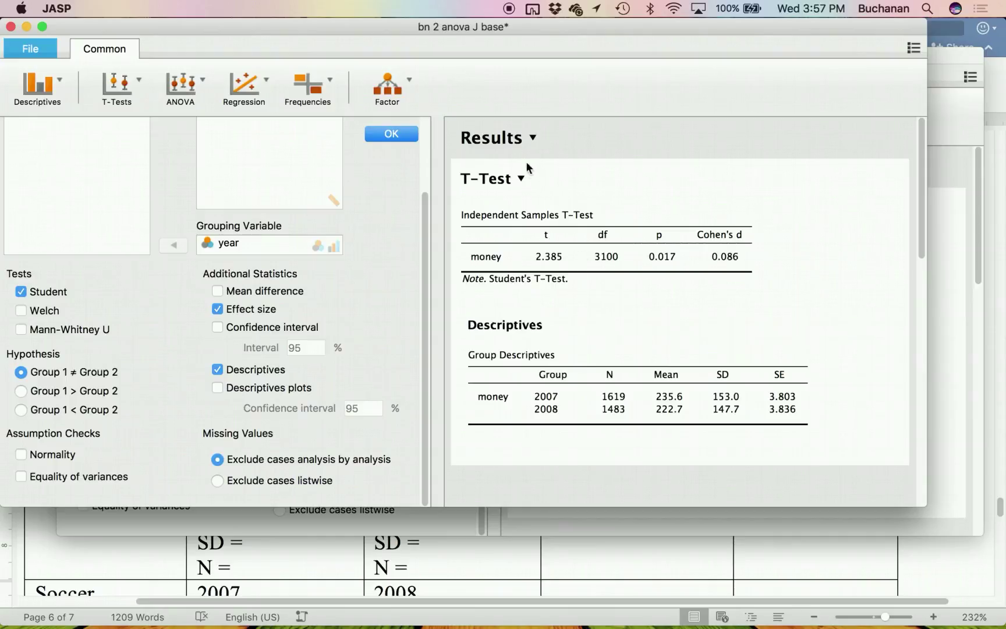
# Copy the complete baseball results from JASP and switch to the Word document.
pyautogui.click(531, 139)
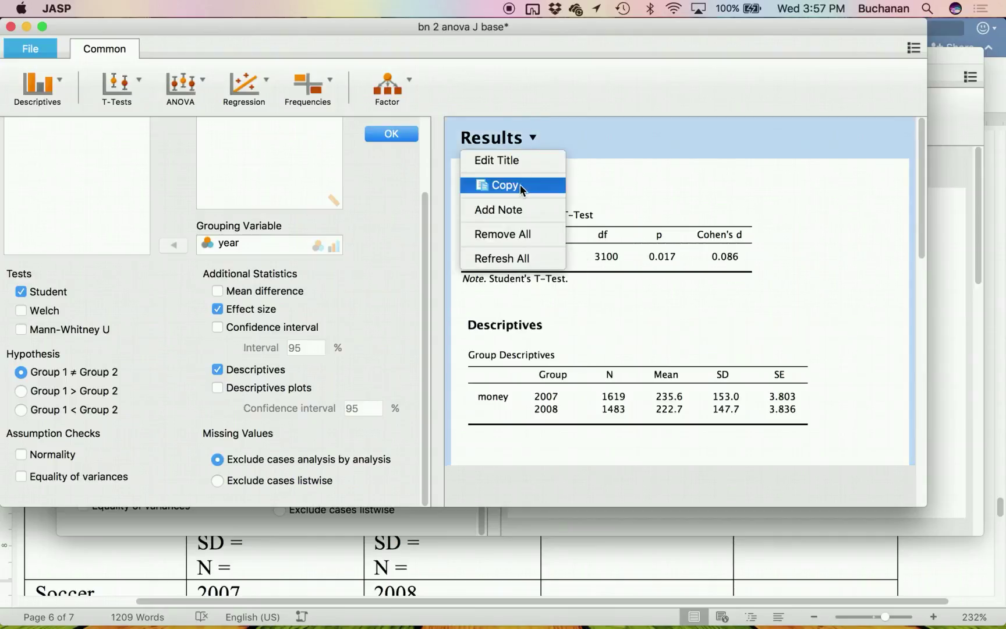
pyautogui.click(520, 185)
pyautogui.click(293, 560)
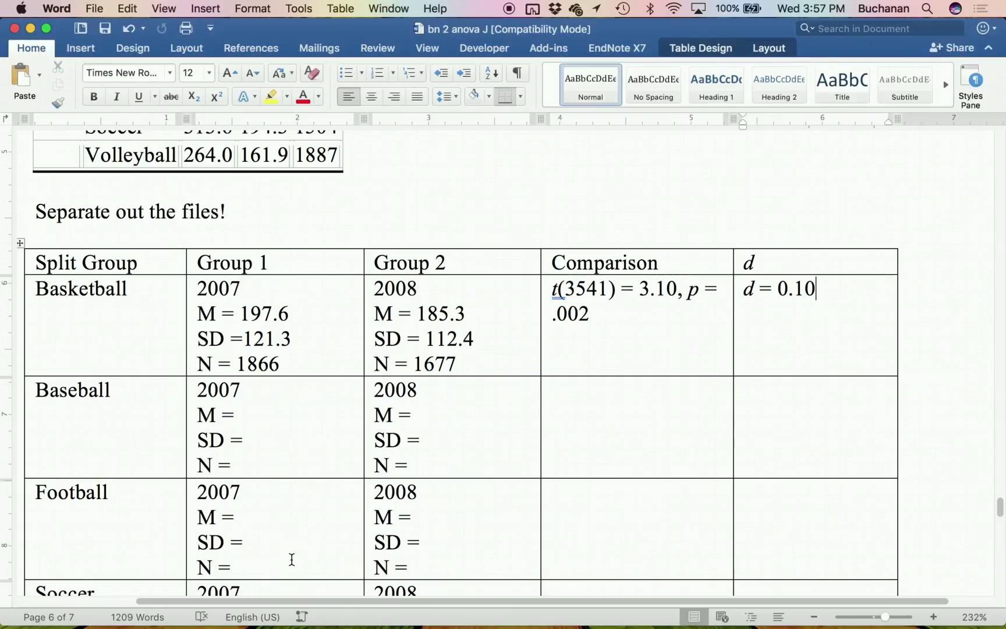
# Add the line Baseball below the Basketball line at the end of the document and paste the copied results under it.
pyautogui.scroll(-10, 291, 560)
pyautogui.scroll(5, 292, 560)
pyautogui.click(180, 431)
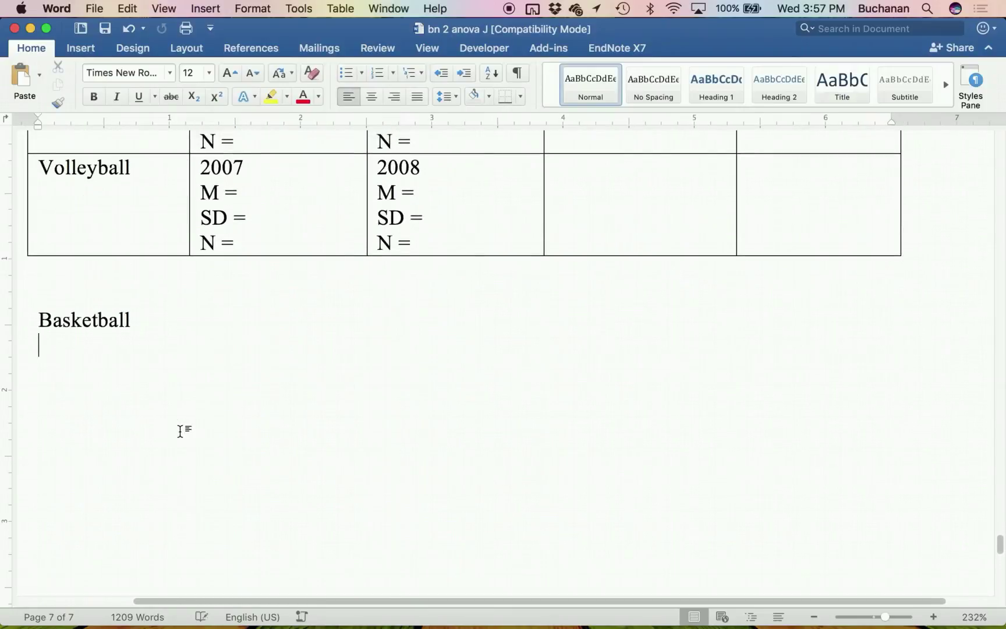
pyautogui.scroll(-5, 180, 431)
pyautogui.scroll(15, 181, 431)
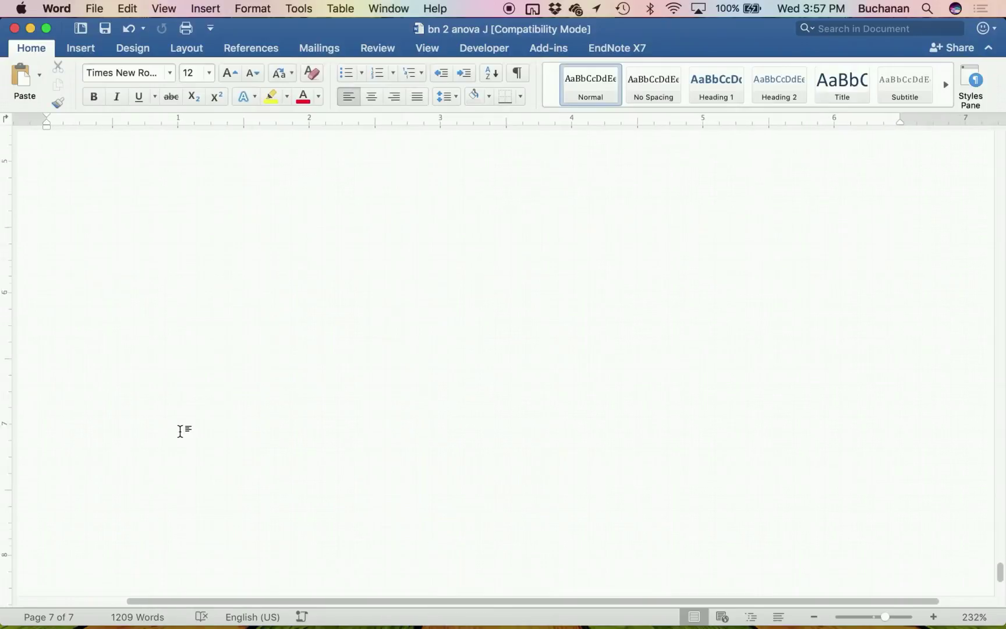
pyautogui.press('Return')
pyautogui.write('Baseball')
pyautogui.press('Return')
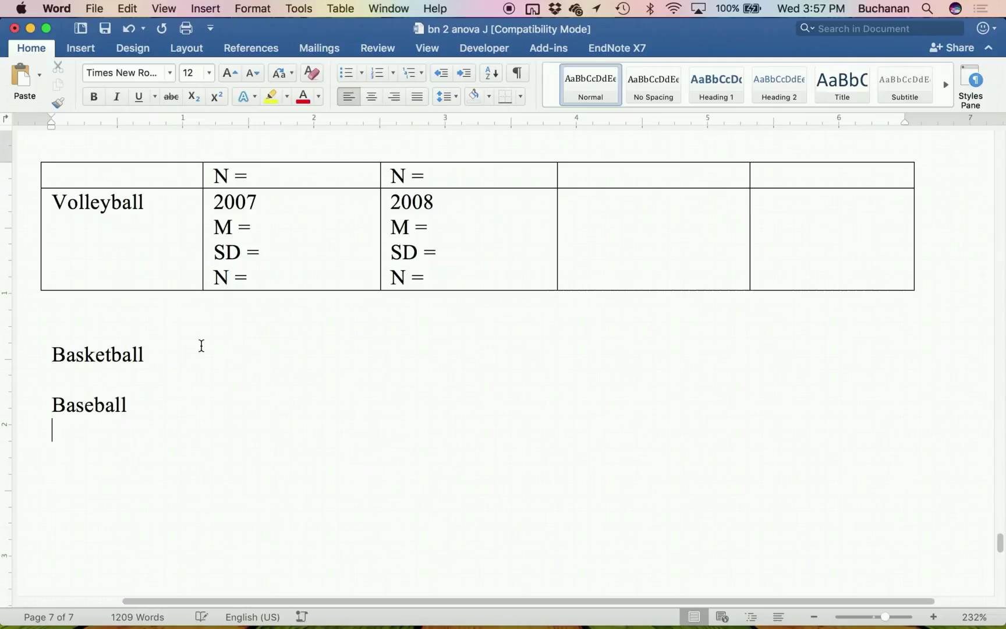
pyautogui.press('super+v')
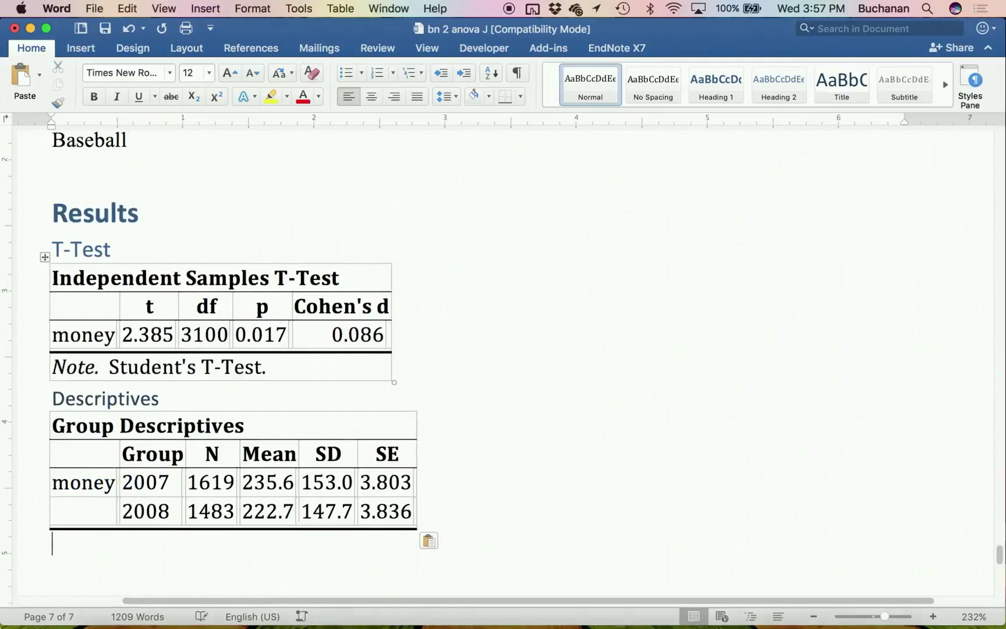
# Switch to the JASP window bn 2 anova J basket, copy its complete results, and return to Word.
pyautogui.hotkey('ctrl', 'Up')
pyautogui.click(703, 442)
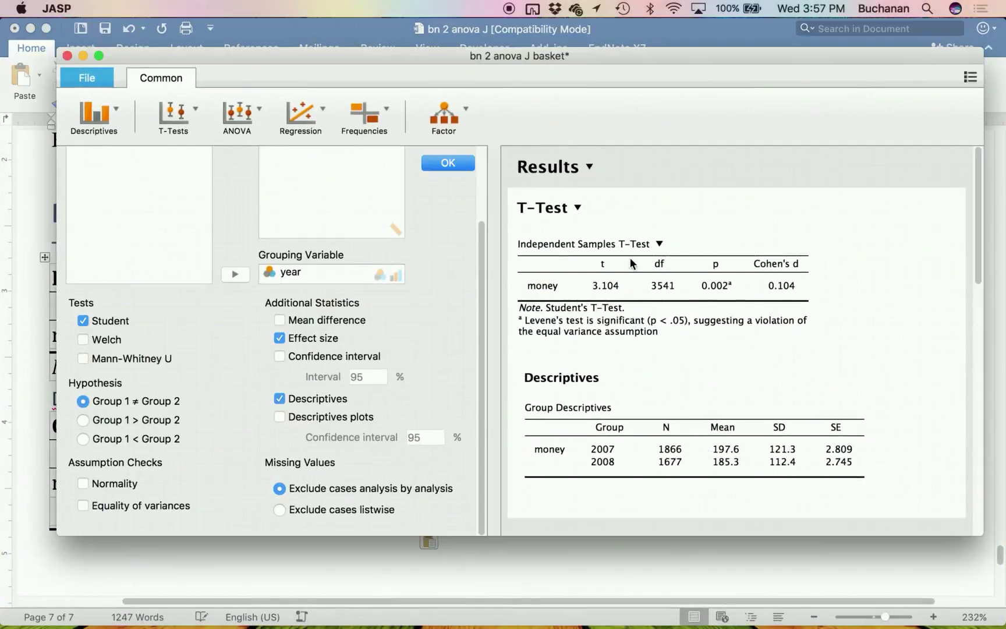
pyautogui.click(588, 168)
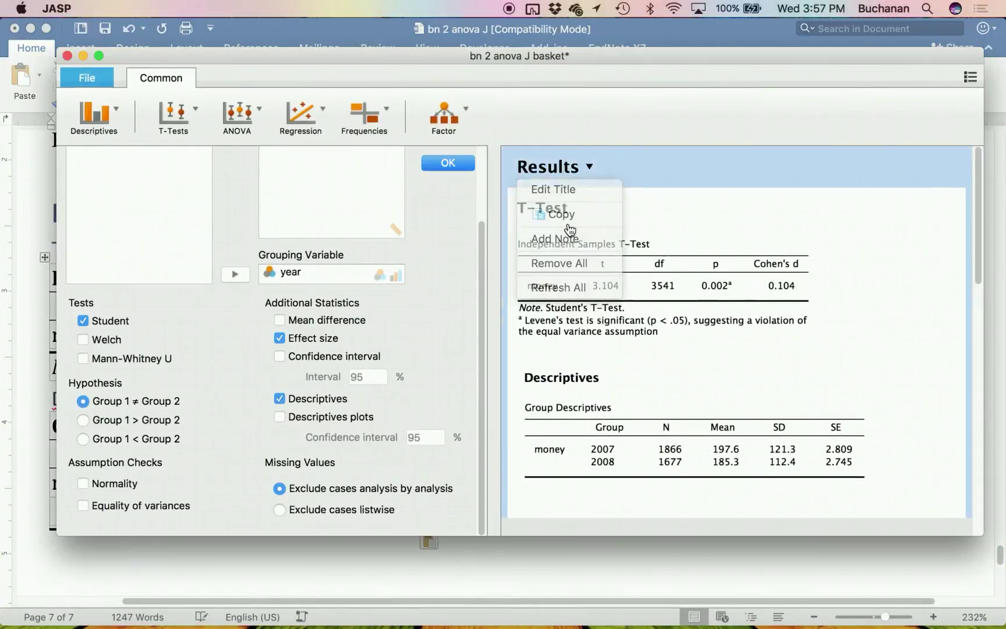
pyautogui.click(590, 167)
pyautogui.click(560, 214)
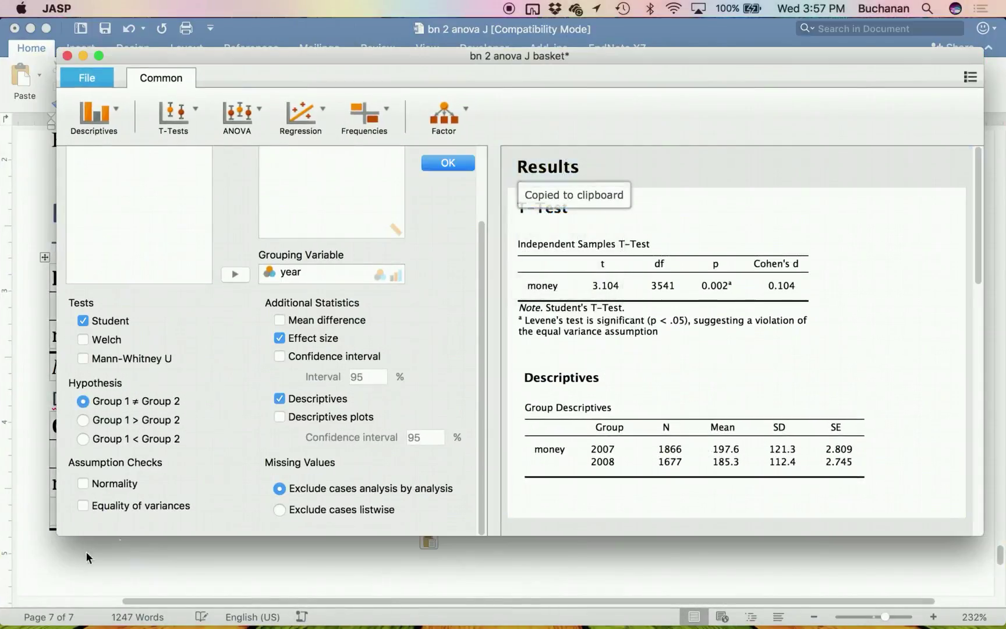
pyautogui.click(75, 573)
# Paste the basketball results under the Basketball line, leaving blank space above the Baseball line.
pyautogui.click(98, 164)
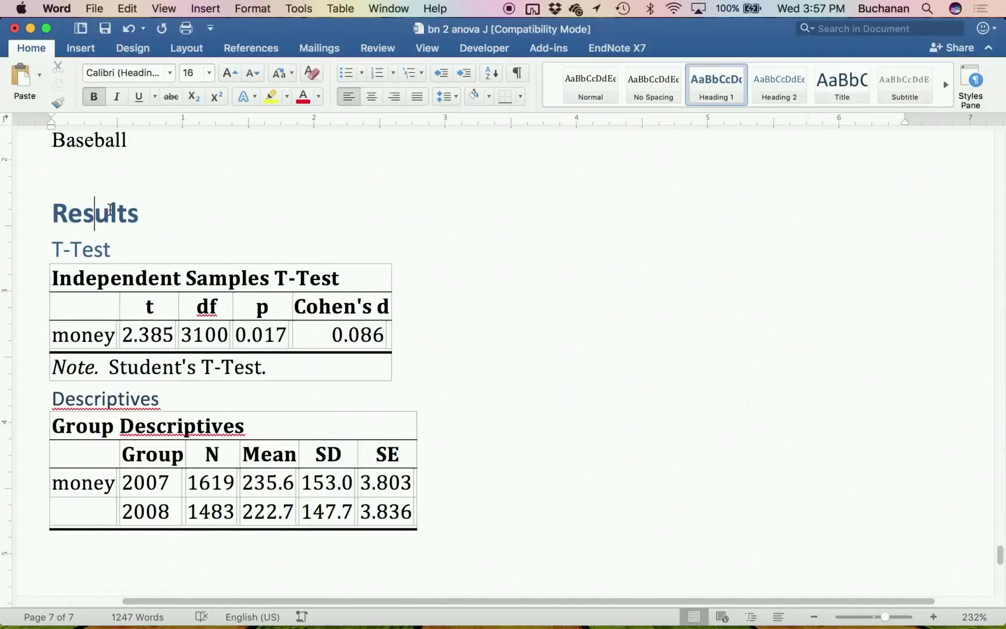
pyautogui.scroll(5, 109, 210)
pyautogui.click(156, 311)
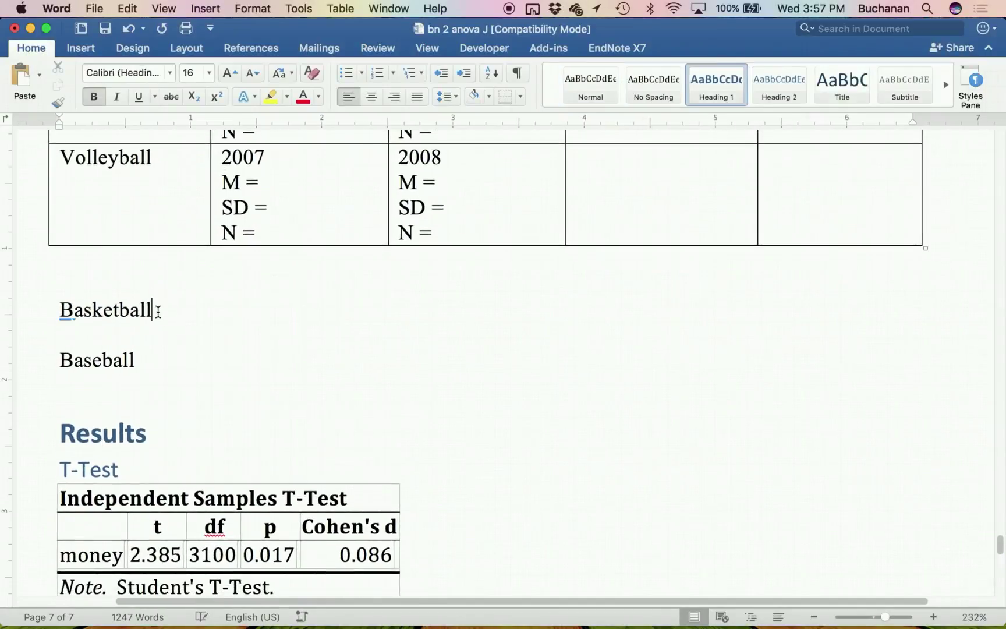
pyautogui.press('Return')
pyautogui.press('Return')
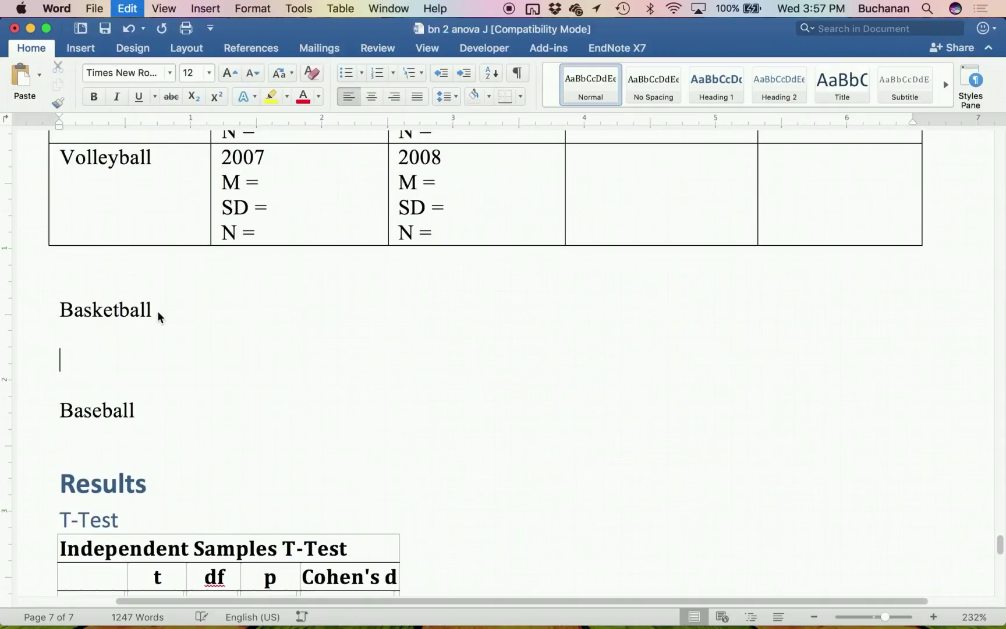
pyautogui.press('super+v')
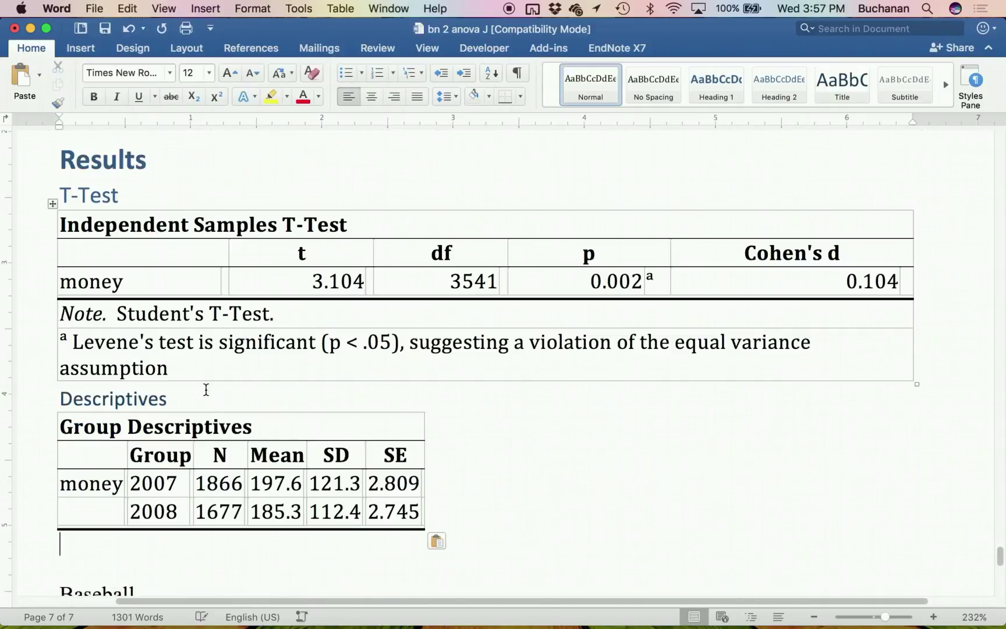
pyautogui.scroll(-5, 206, 390)
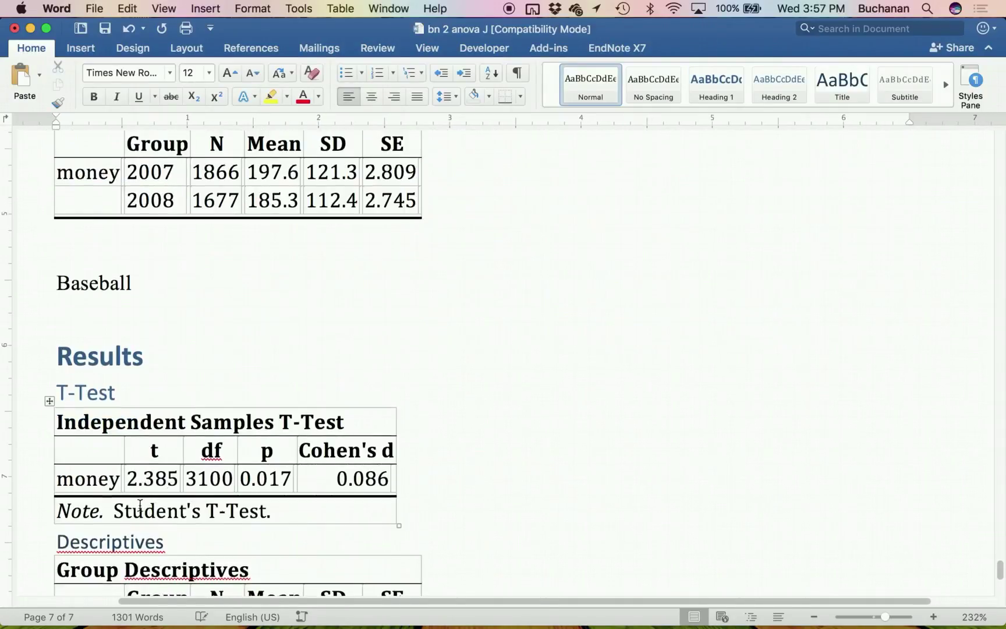
# Enter M = 235.6 for 2007 in the Baseball row of the comparison table.
pyautogui.scroll(10, 250, 455)
pyautogui.scroll(10, 330, 363)
pyautogui.scroll(8, 330, 363)
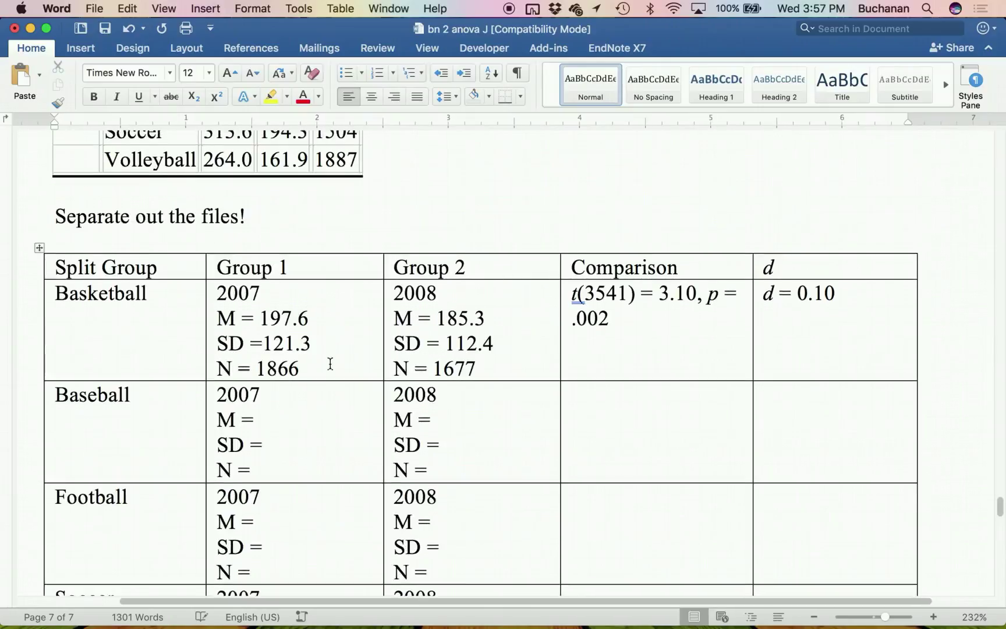
pyautogui.scroll(1, 330, 363)
pyautogui.moveTo(885, 617); pyautogui.dragTo(881, 619)
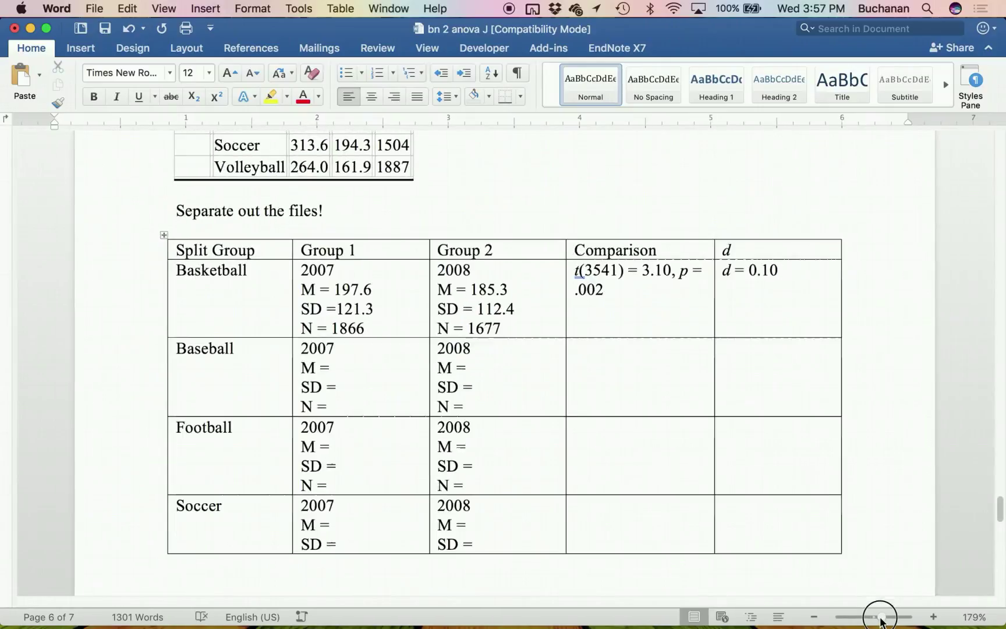
pyautogui.scroll(3, 658, 381)
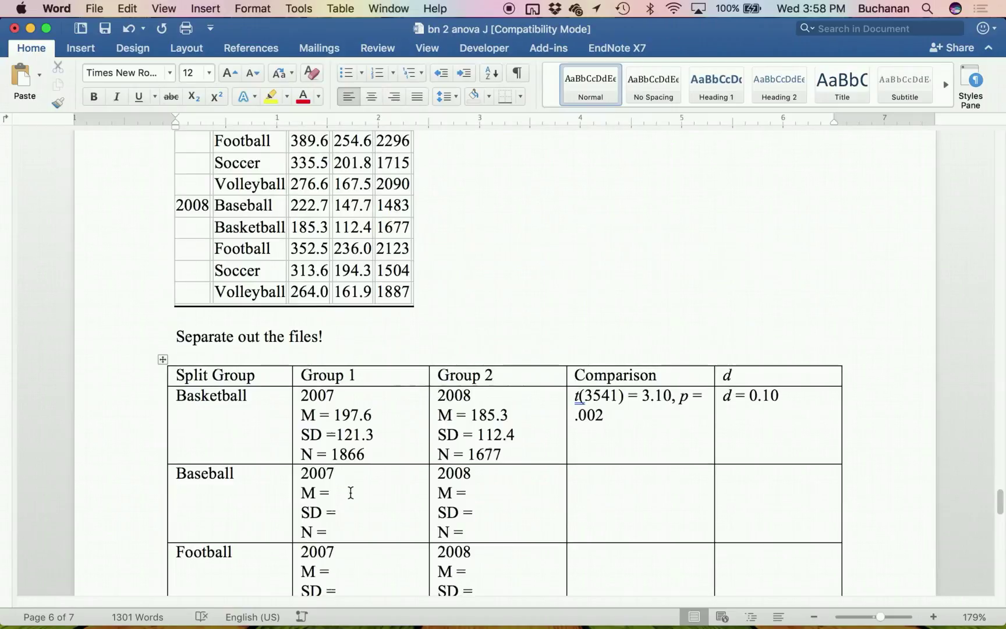
pyautogui.scroll(2, 399, 338)
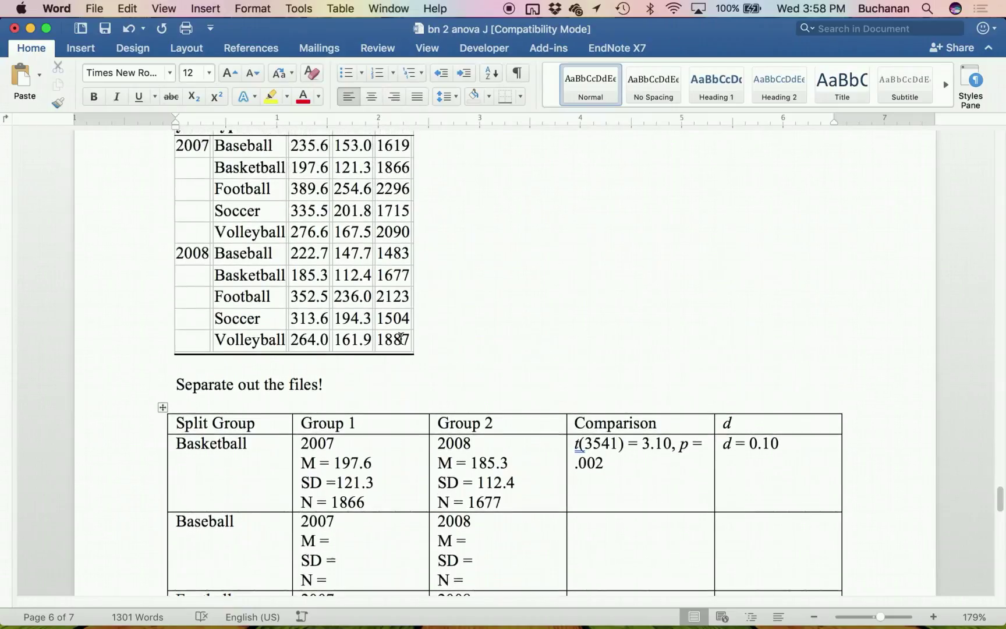
pyautogui.click(347, 556)
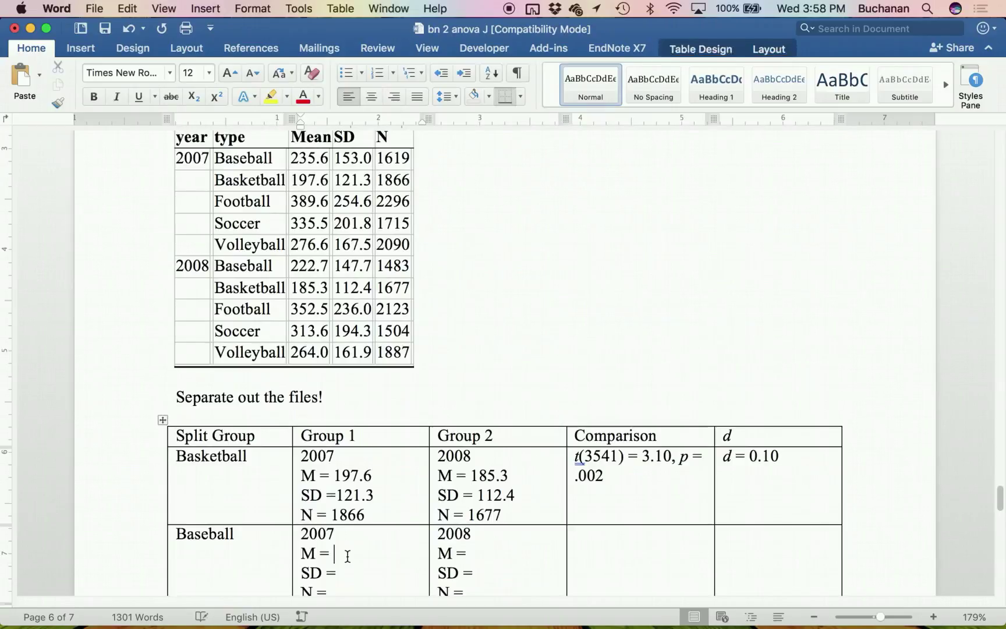
pyautogui.write('325')
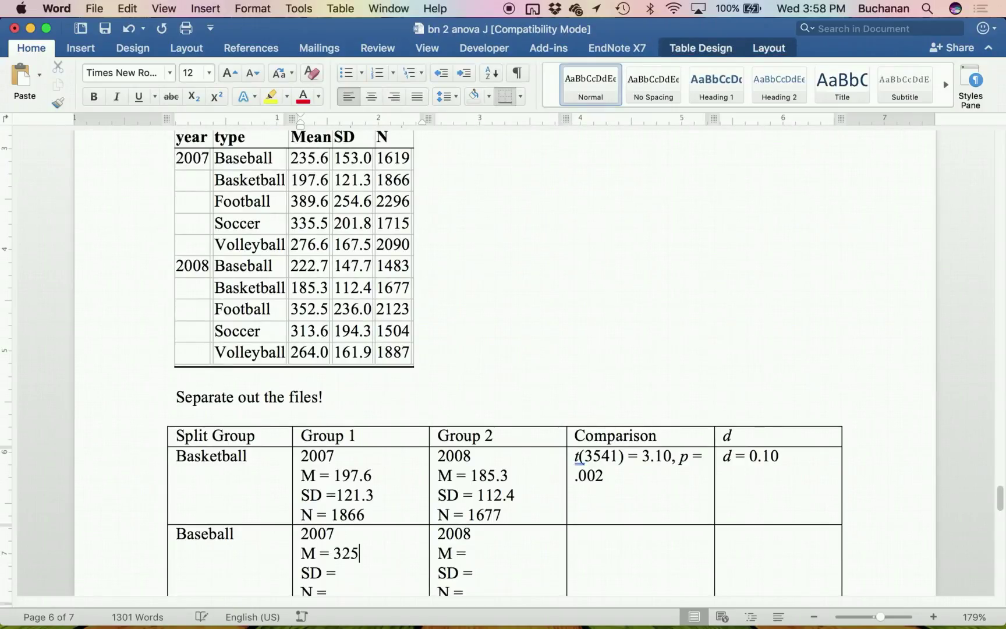
pyautogui.press('BackSpace')
pyautogui.press('BackSpace')
pyautogui.press('BackSpace')
pyautogui.write('235.6')
# Complete the 2007 cell of the Baseball row with SD = 153 and N = 1619.
pyautogui.click(337, 574)
pyautogui.write('15')
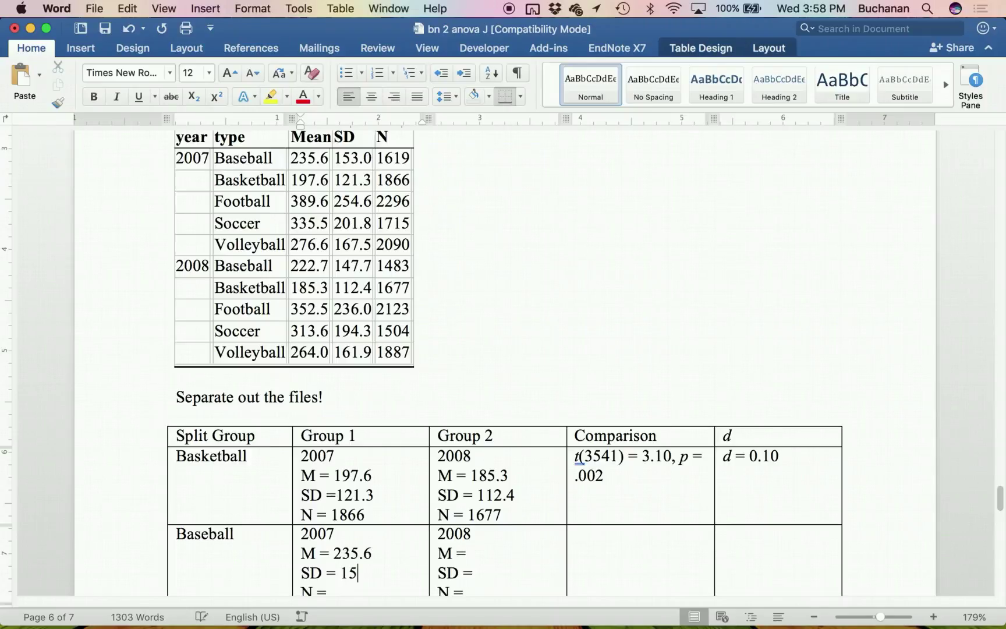
pyautogui.write('3')
pyautogui.press('Down')
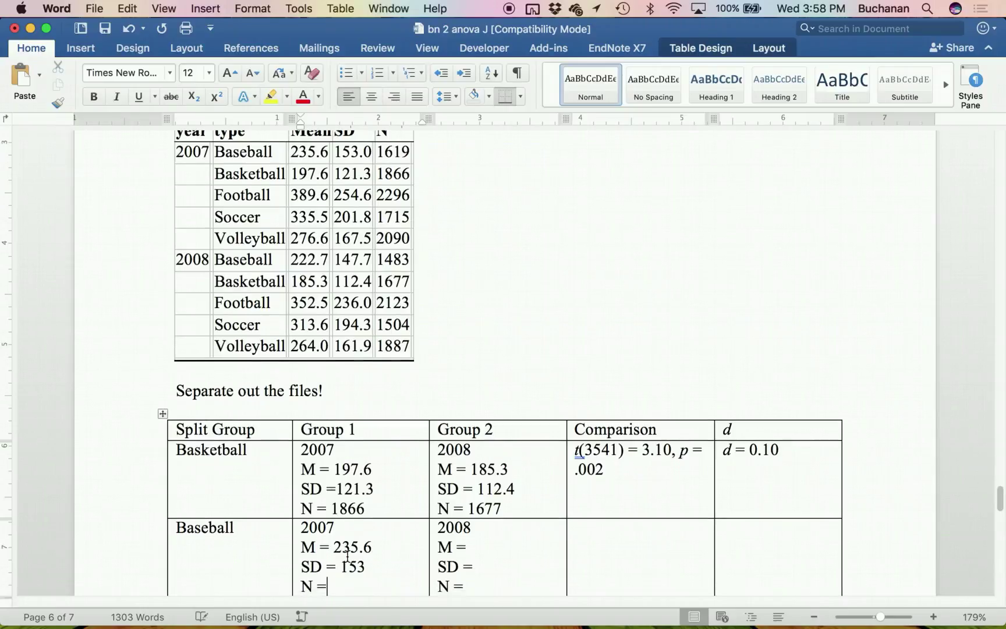
pyautogui.write('1619')
# Fill the 2008 cell of the Baseball row with M = 222.7, SD = 147.7 and N = 1483.
pyautogui.click(498, 545)
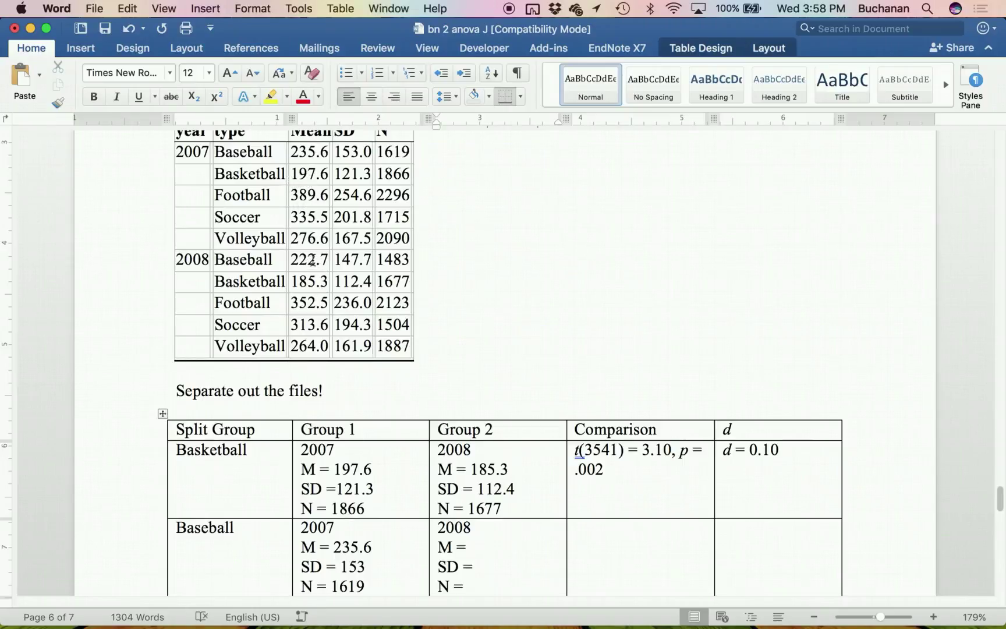
pyautogui.write('222.7 SD = 147.7')
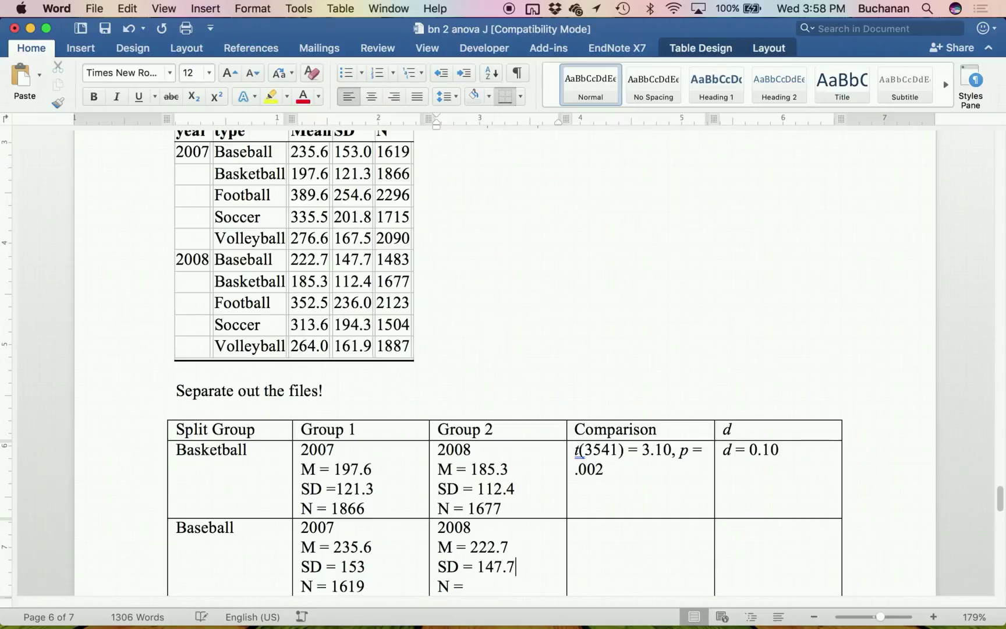
pyautogui.press('Right')
pyautogui.write('1483')
# Start the Comparison cell of the Baseball row with t(3100) = 2.39 and a comma, with the t in italics.
pyautogui.click(603, 550)
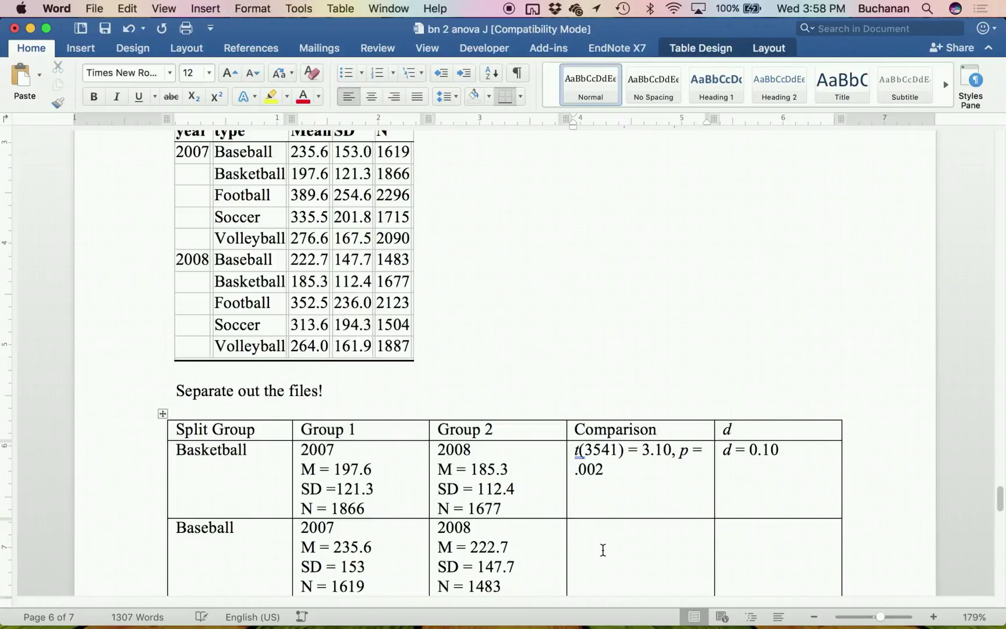
pyautogui.write('t(')
pyautogui.press('super+z')
pyautogui.scroll(-15, 595, 531)
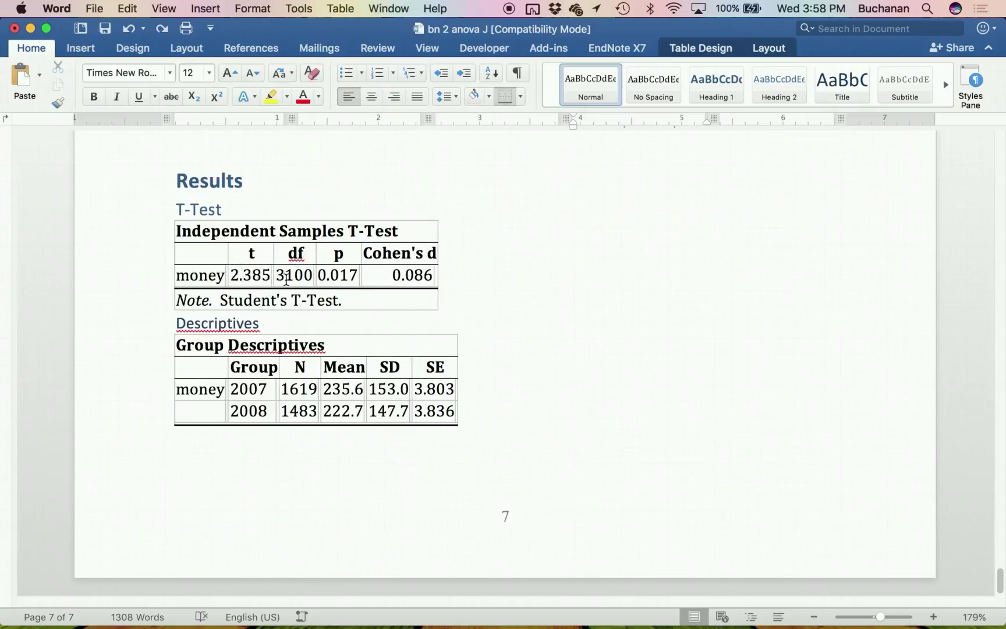
pyautogui.scroll(15, 634, 449)
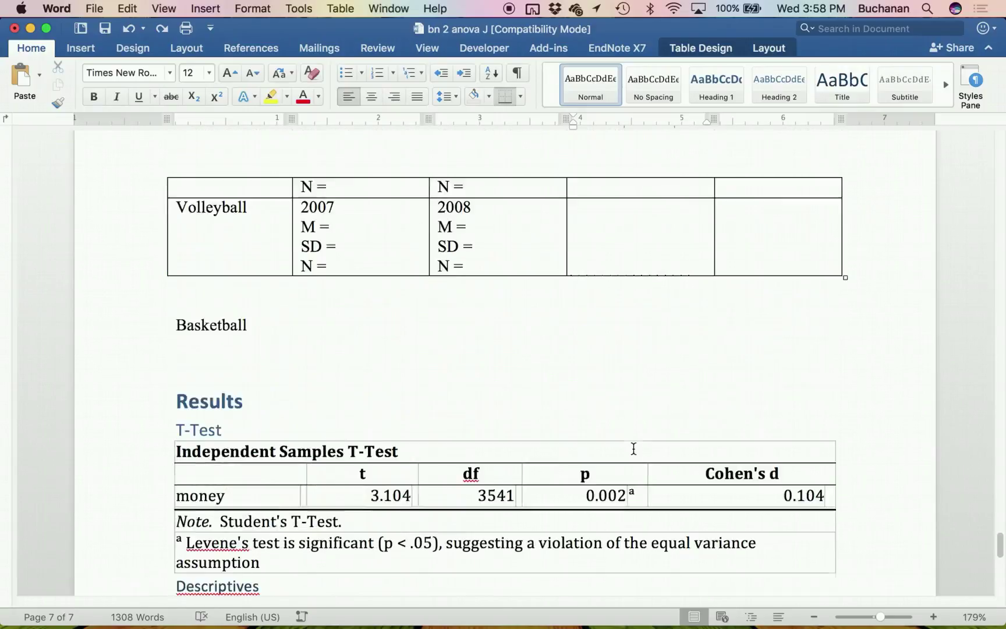
pyautogui.scroll(15, 633, 449)
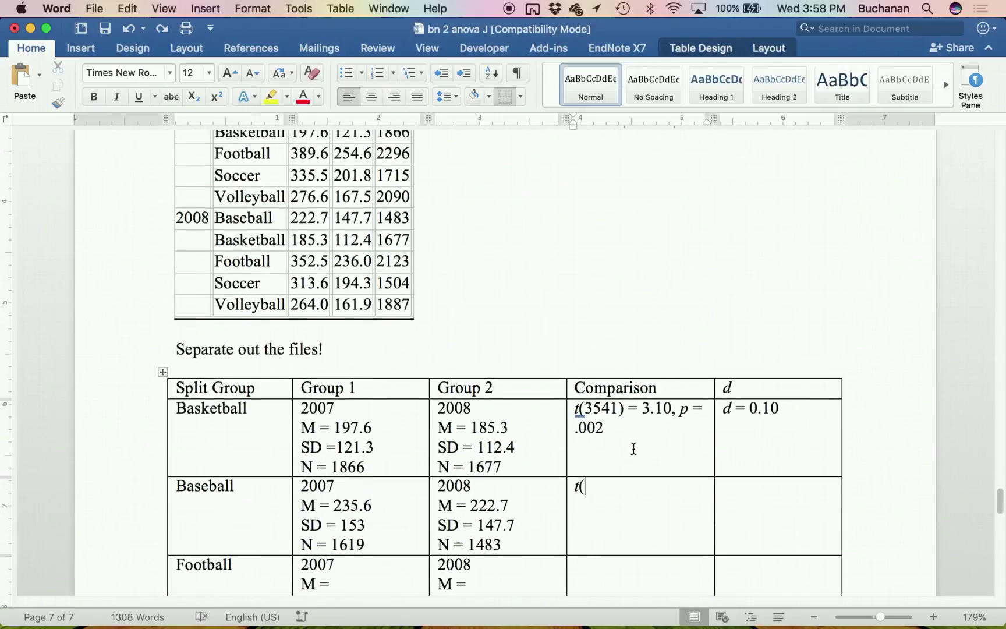
pyautogui.write('3100)')
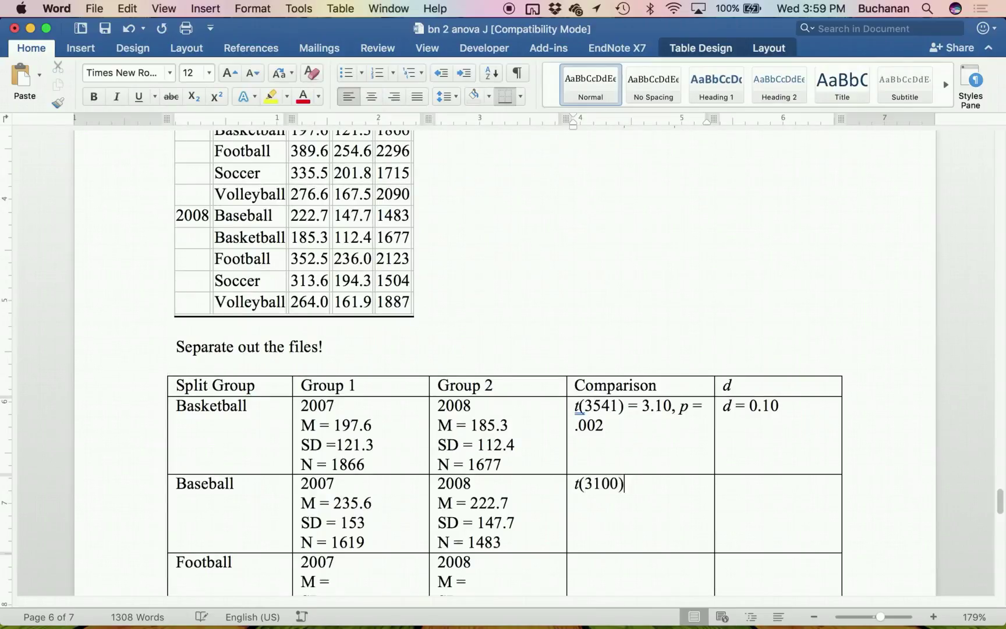
pyautogui.write(' = 2.39,')
# Add an italic p followed by an equals sign to the Baseball row's Comparison cell.
pyautogui.press('super+i')
pyautogui.write('p')
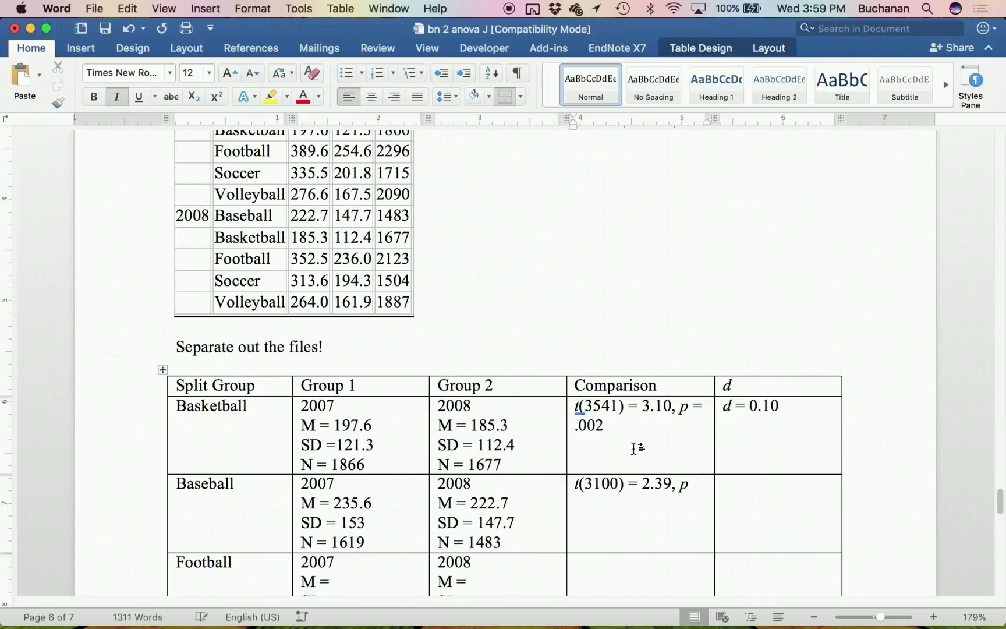
pyautogui.write(' =')
# Look up the p value in the Baseball t-test results and complete the Baseball Comparison cell with .017.
pyautogui.scroll(-10, 641, 402)
pyautogui.scroll(3, 632, 381)
pyautogui.scroll(-10, 631, 380)
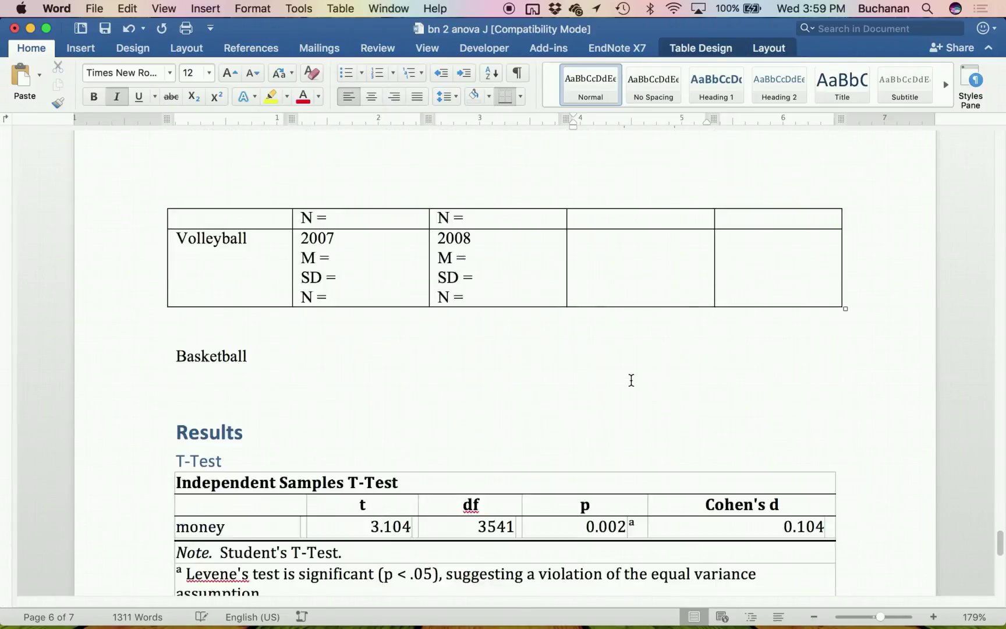
pyautogui.scroll(-2, 631, 380)
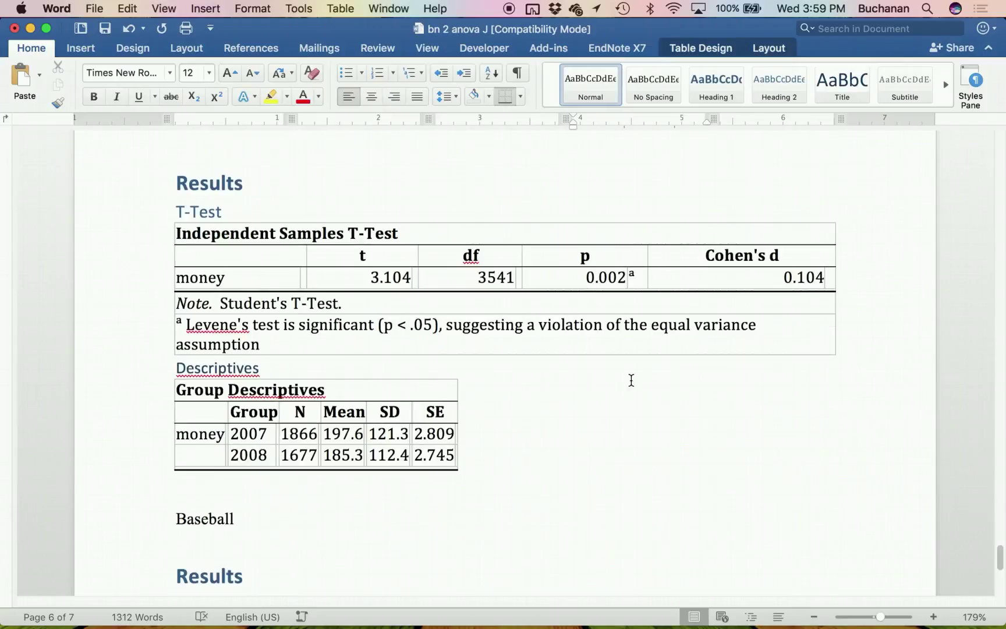
pyautogui.scroll(-8, 546, 438)
pyautogui.scroll(-2, 547, 437)
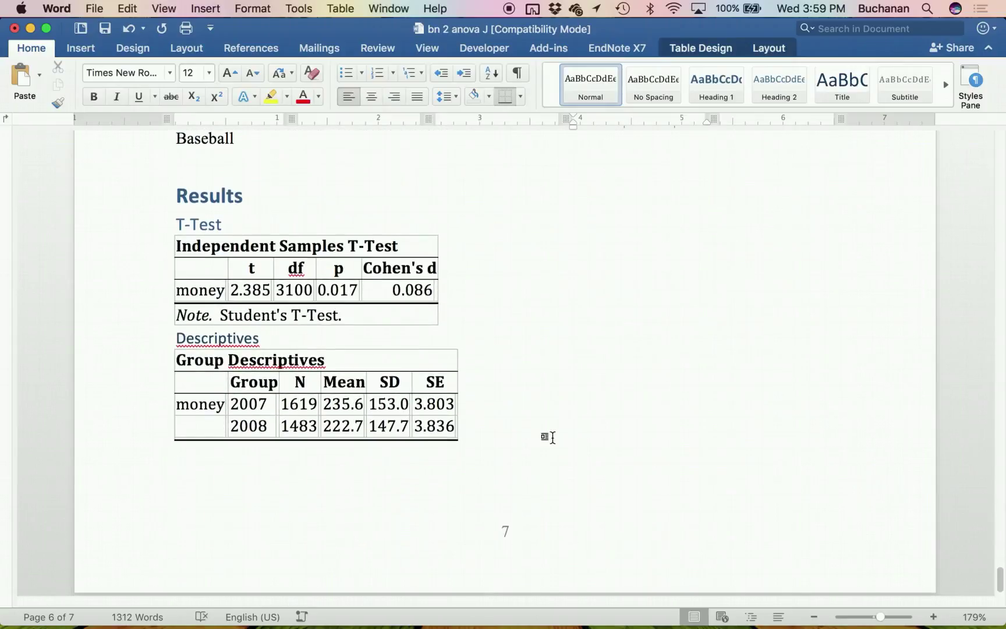
pyautogui.scroll(20, 547, 438)
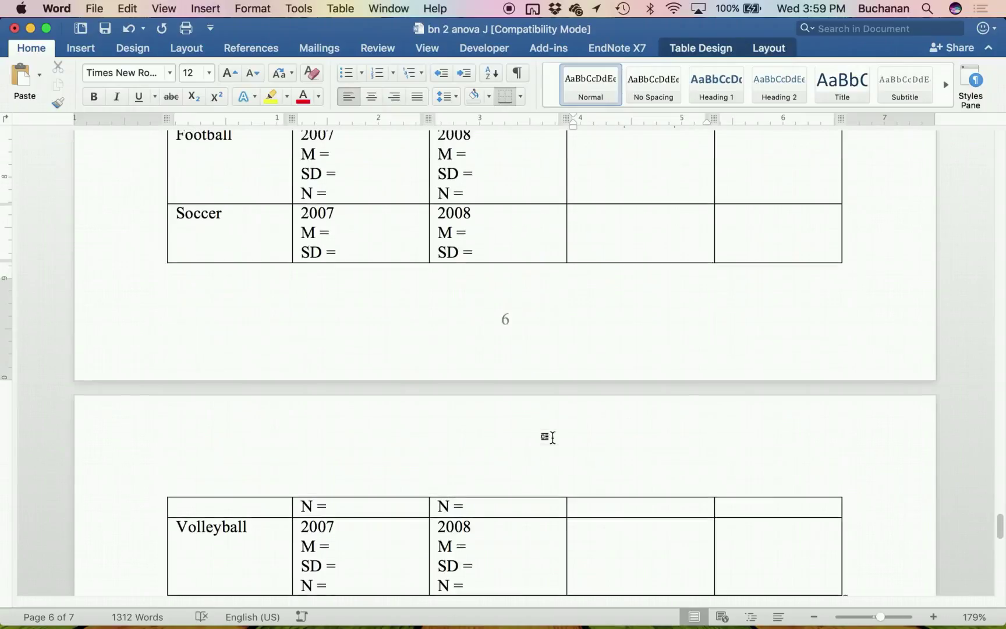
pyautogui.scroll(8, 548, 437)
pyautogui.write('.39, p = .')
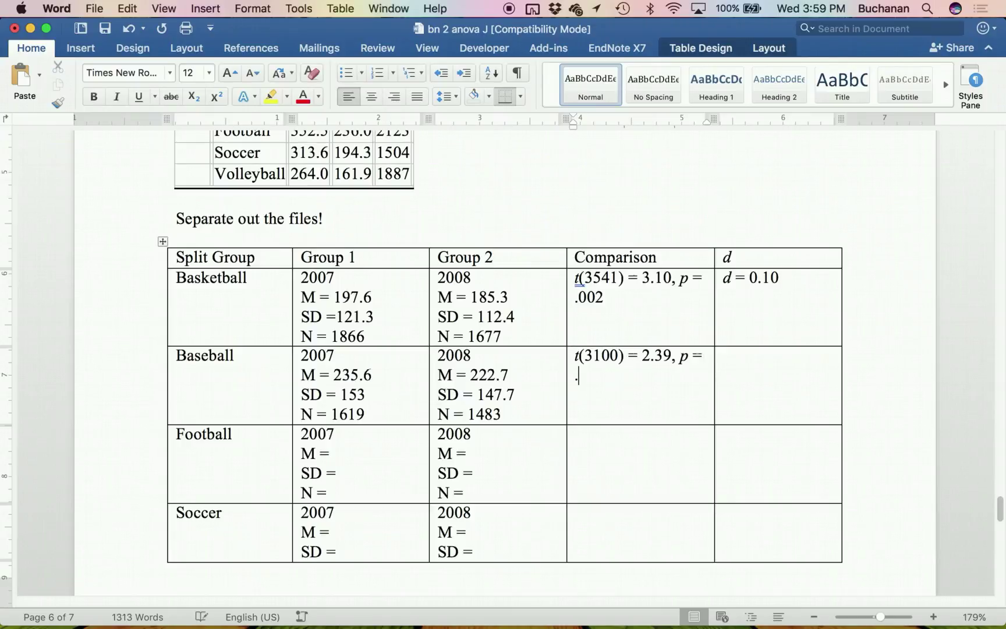
pyautogui.write('027')
pyautogui.press('BackSpace')
pyautogui.press('BackSpace')
pyautogui.write('17')
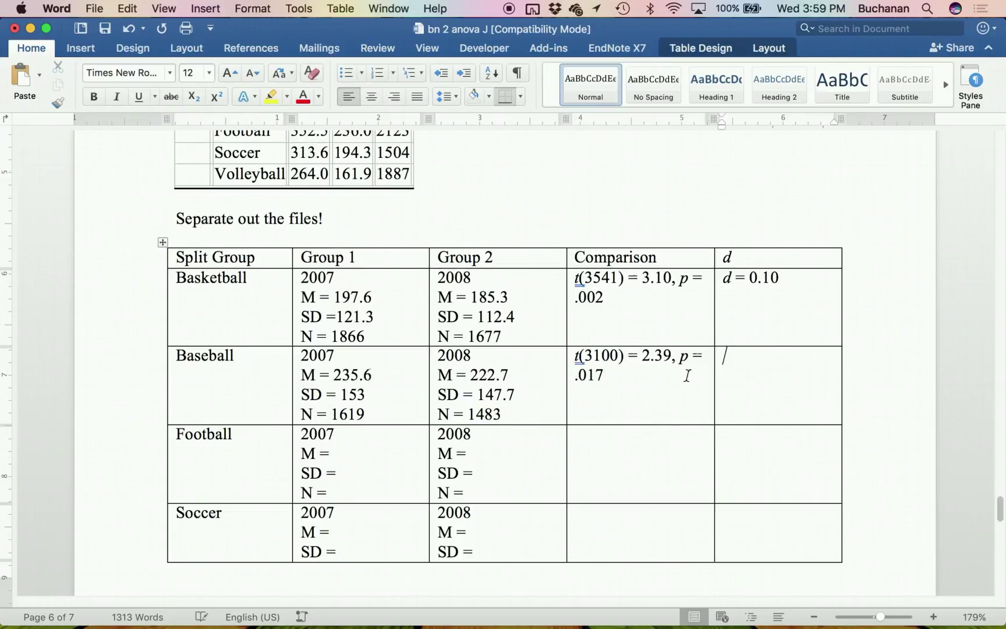
# Enter the effect size 0.09 after its letter in the d cell of the Baseball row.
pyautogui.press('super+i')
pyautogui.write('d')
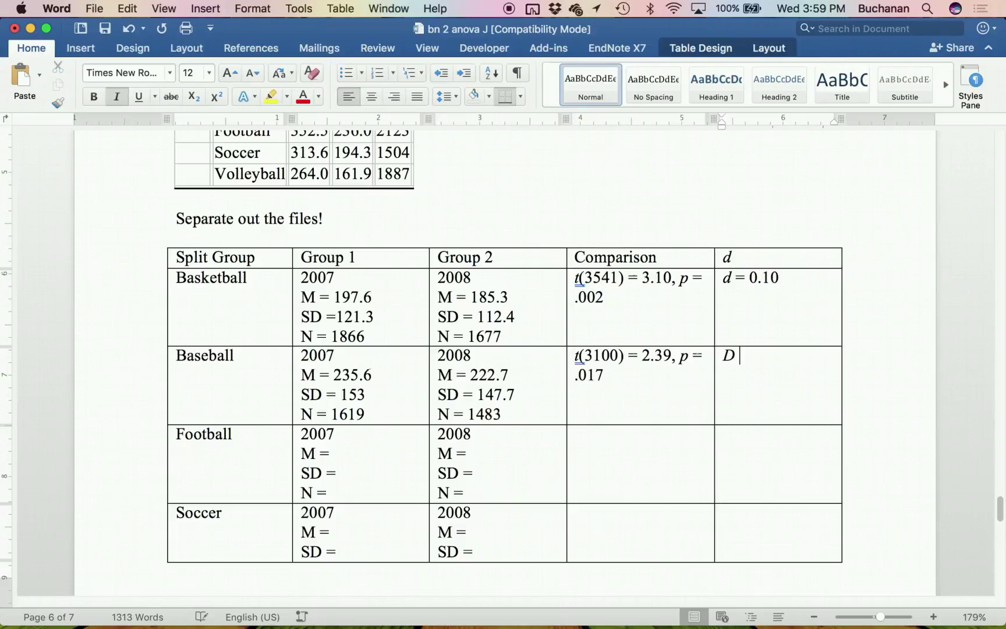
pyautogui.press('BackSpace')
pyautogui.press('super+i')
pyautogui.write('0.09')
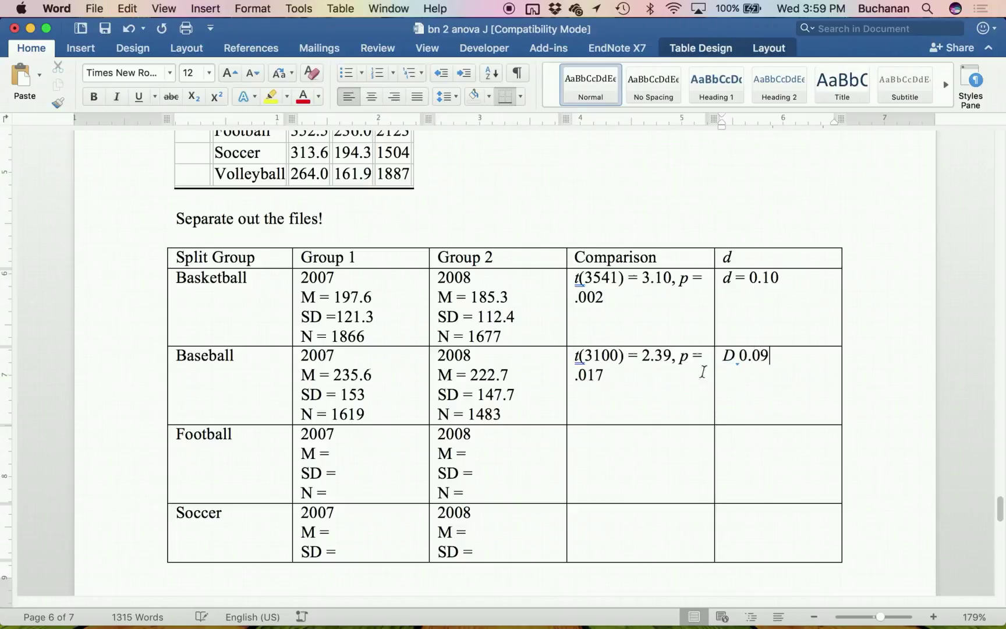
# Replace the capital D in the Baseball effect size cell with an italic lowercase d and an equals sign, giving d = 0.09.
pyautogui.click(742, 374)
pyautogui.hotkey('shift', 'Home')
pyautogui.press('BackSpace')
pyautogui.press('super+i')
pyautogui.write('=')
pyautogui.press('BackSpace')
pyautogui.write('d ')
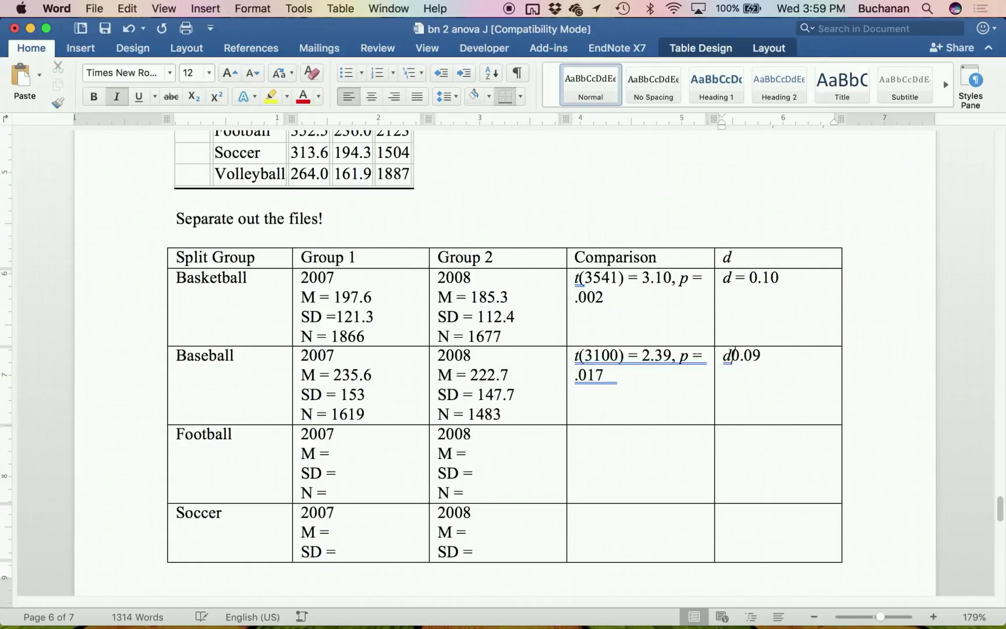
pyautogui.write('=')
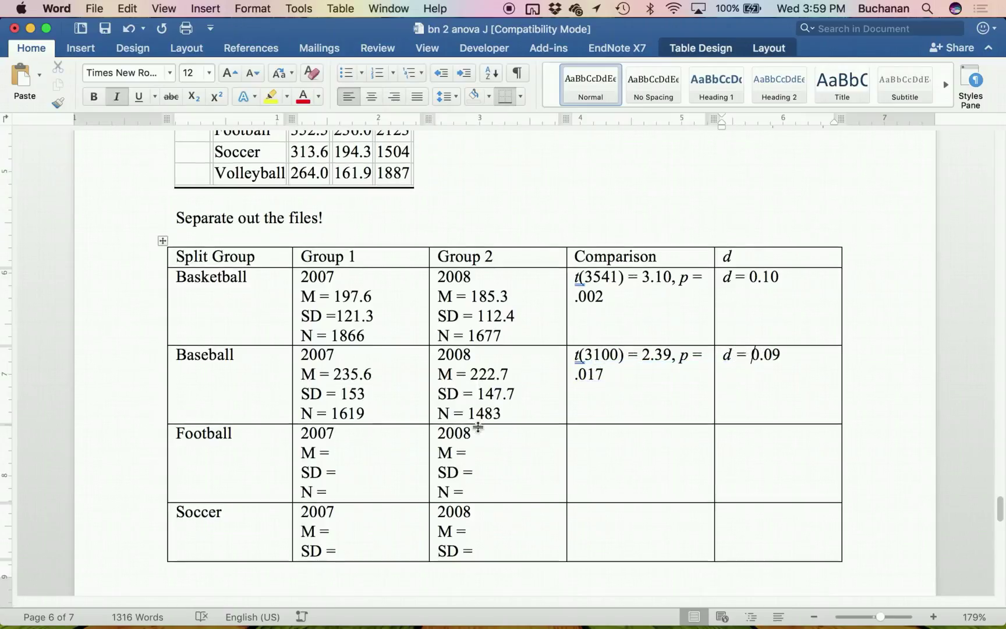
# Check the comparison table around the Baseball row and save the document.
pyautogui.scroll(-3, 477, 427)
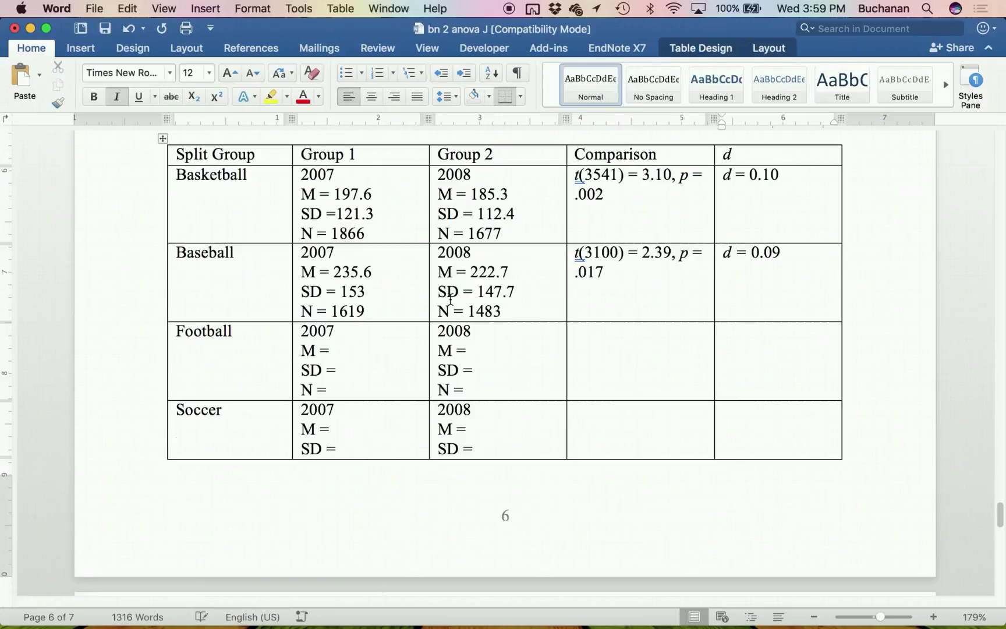
pyautogui.scroll(6, 450, 300)
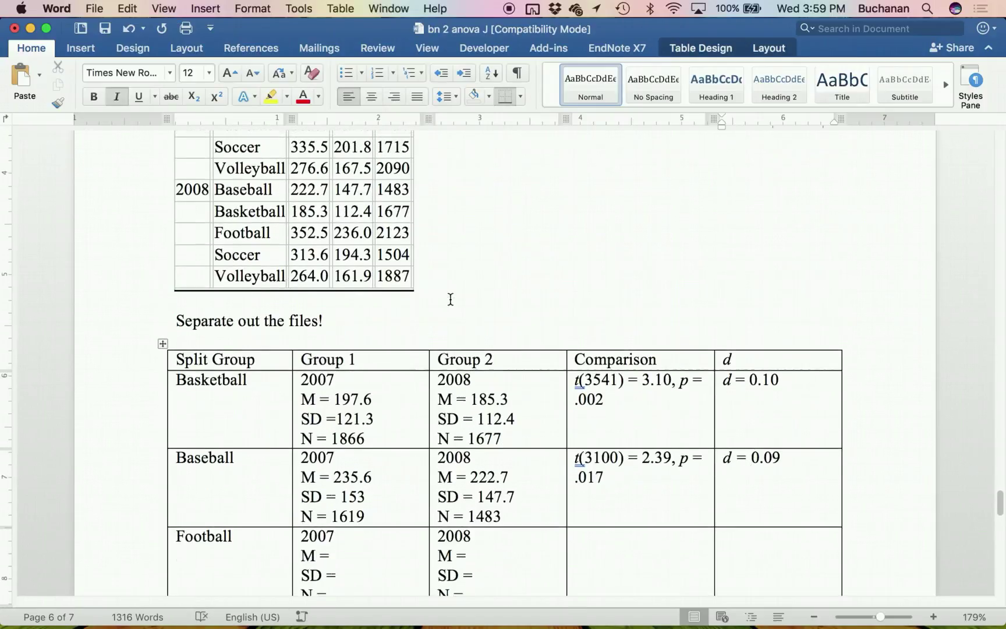
pyautogui.scroll(-11, 450, 299)
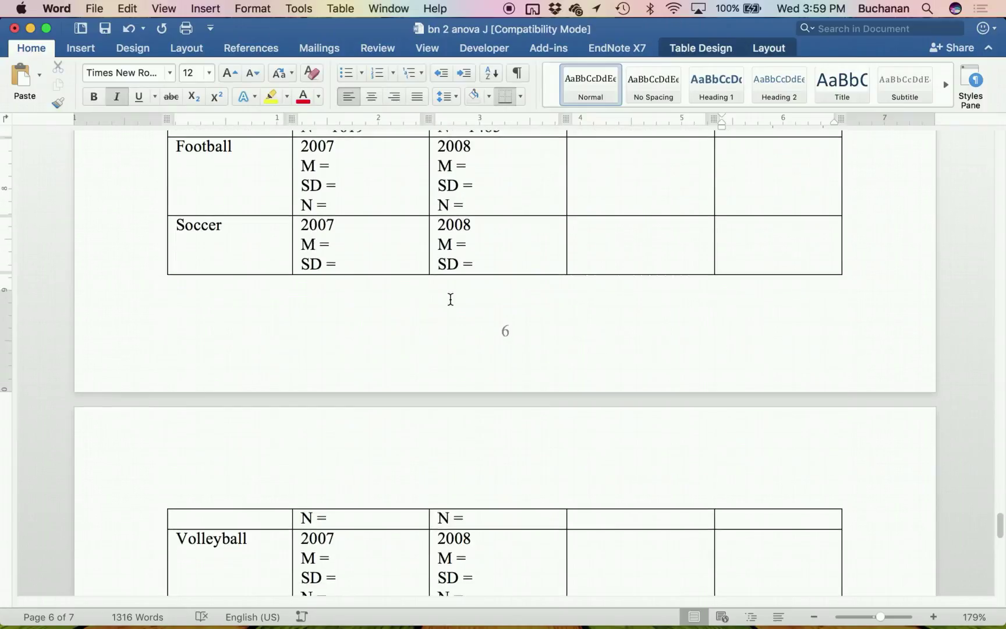
pyautogui.scroll(4, 450, 300)
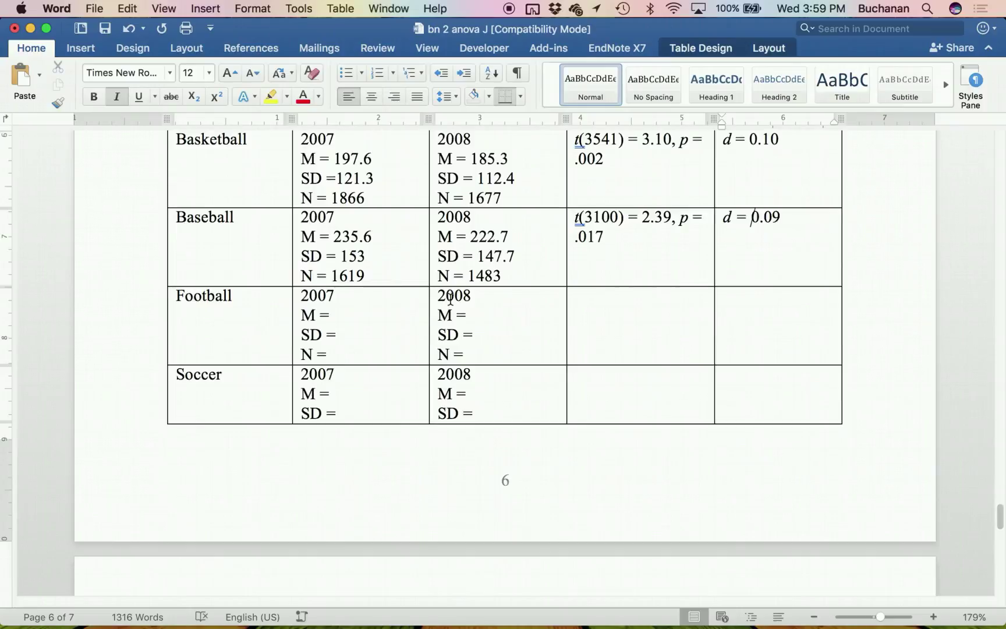
pyautogui.press('super+s')
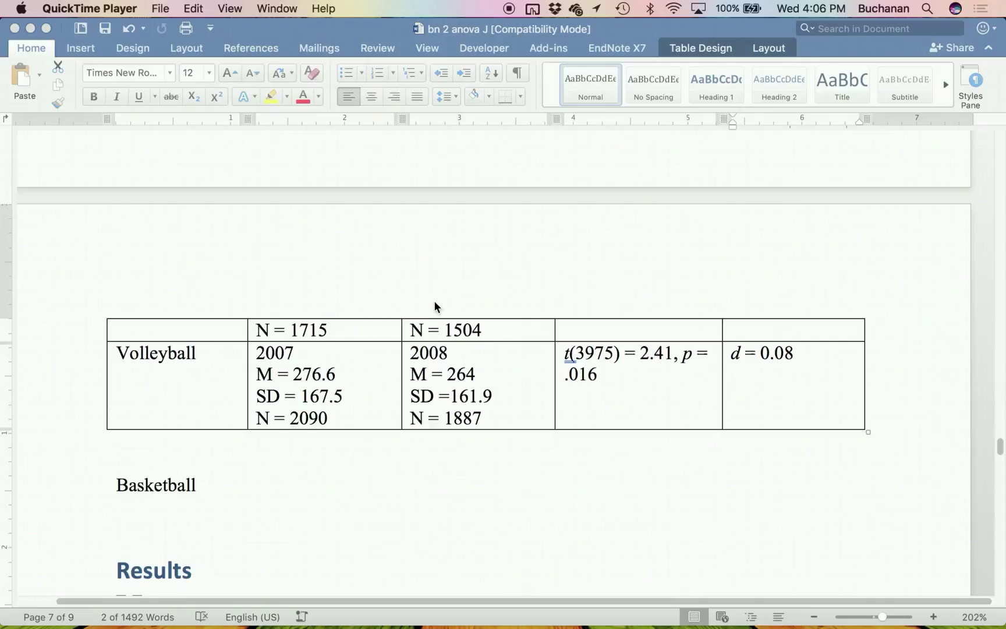
# Review the means, t-tests and effect sizes for each sport in the filled comparison table.
pyautogui.scroll(10, 434, 301)
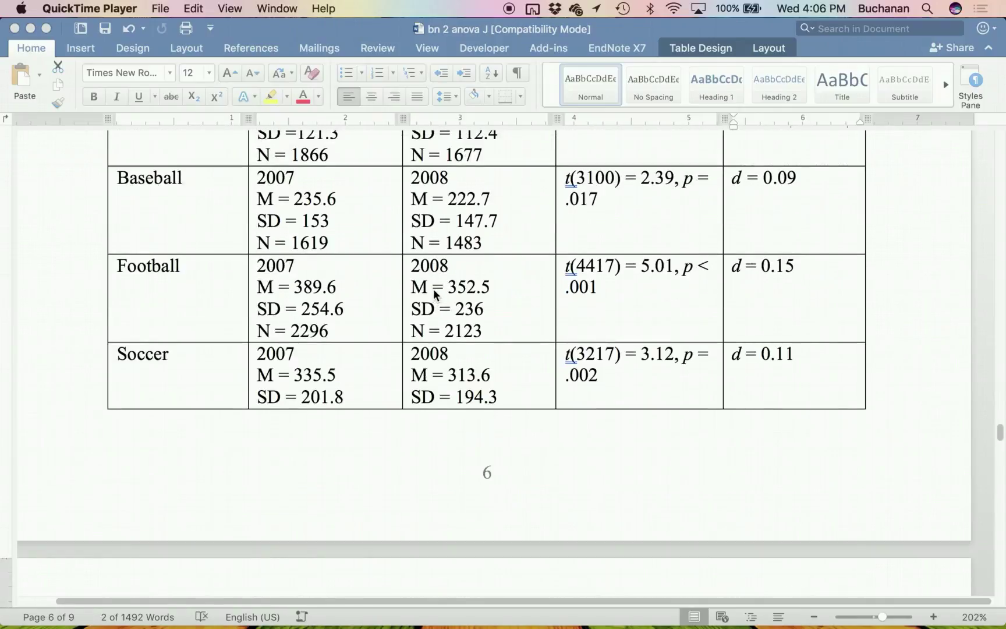
pyautogui.scroll(-2, 433, 288)
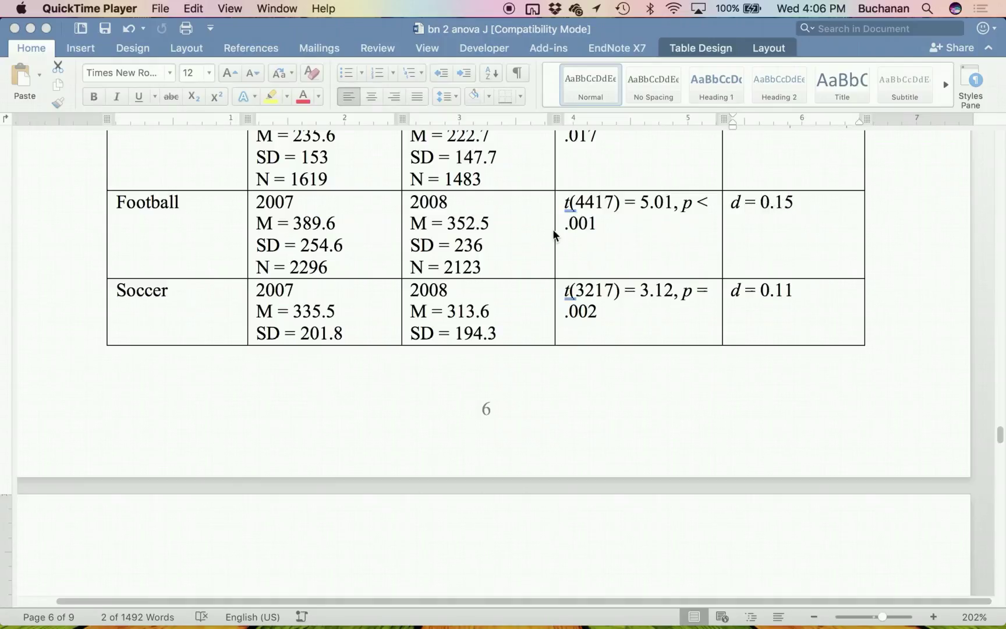
pyautogui.scroll(-3, 552, 229)
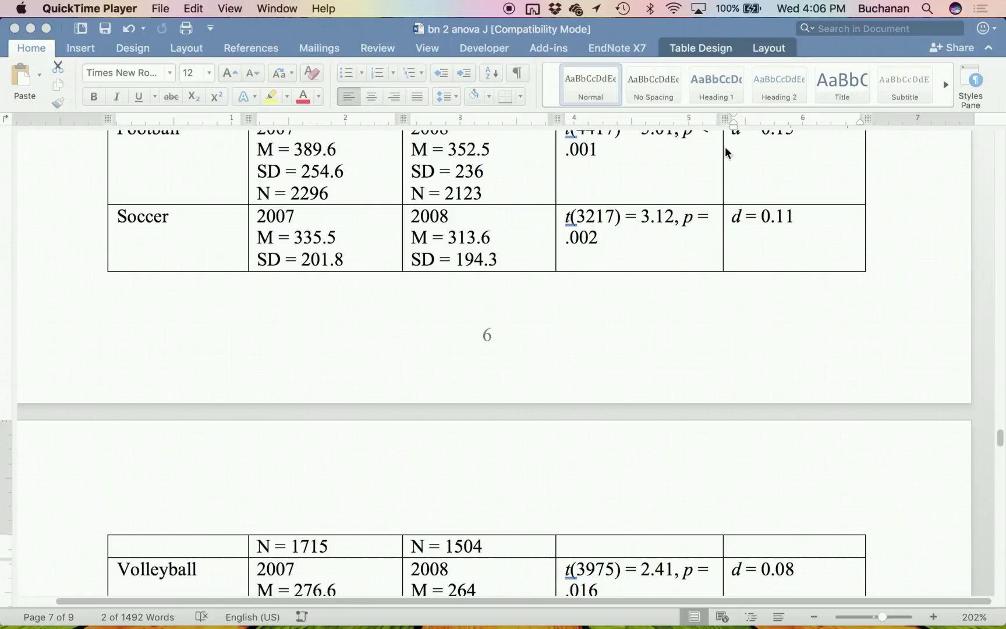
# Review the split-group comparison table and the T-Test results and group descriptives that follow it.
pyautogui.scroll(-8, 763, 232)
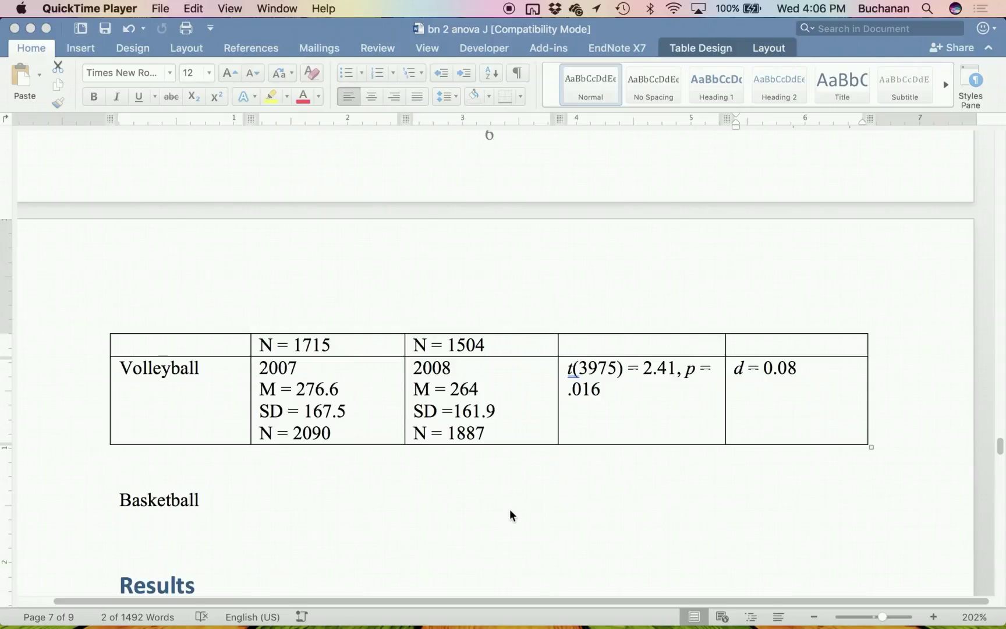
pyautogui.scroll(-14, 510, 535)
pyautogui.scroll(-20, 509, 534)
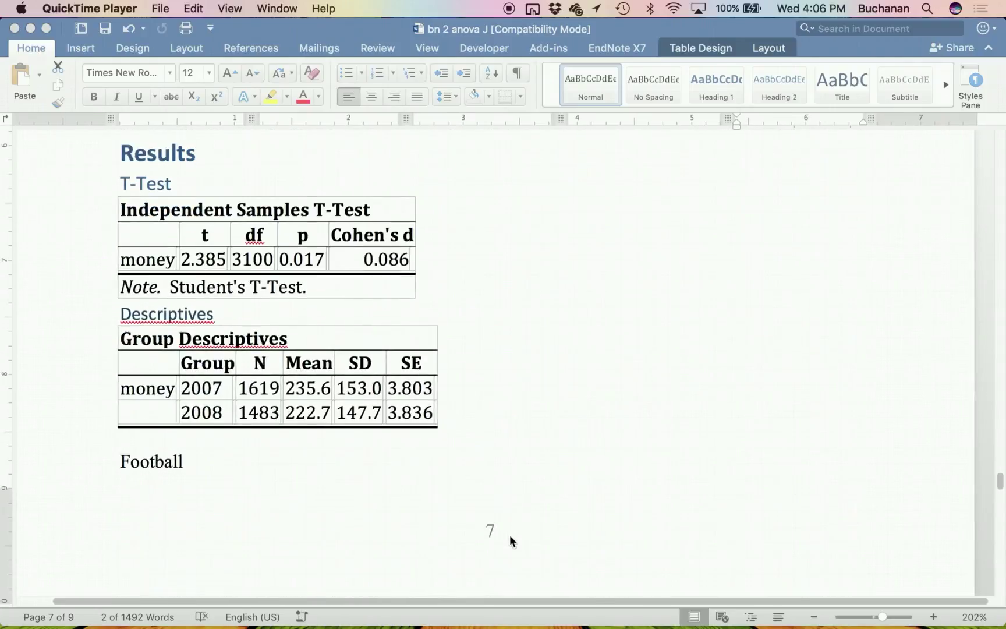
pyautogui.scroll(20, 510, 540)
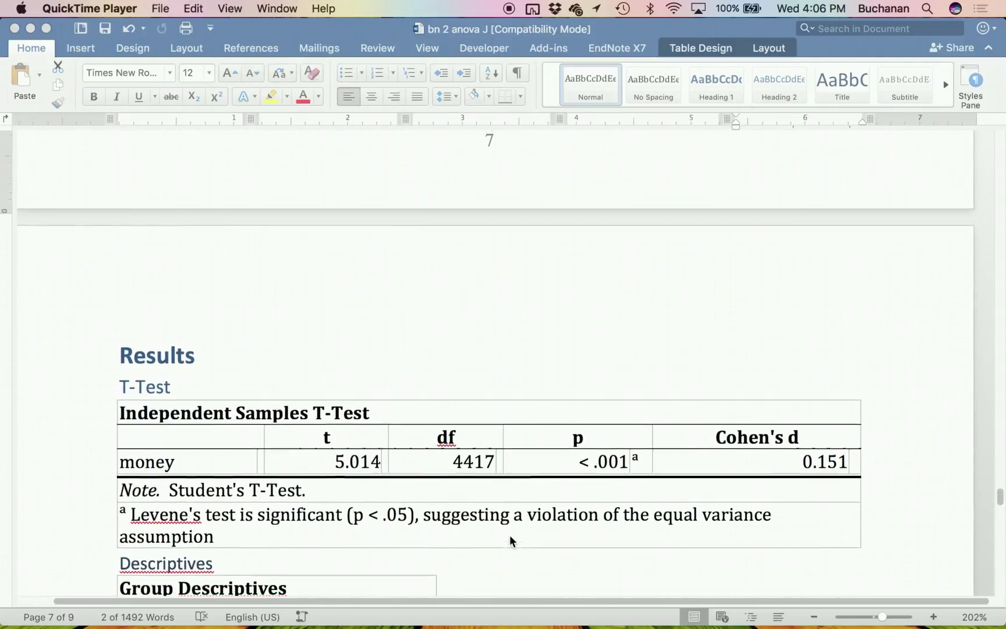
pyautogui.scroll(20, 510, 536)
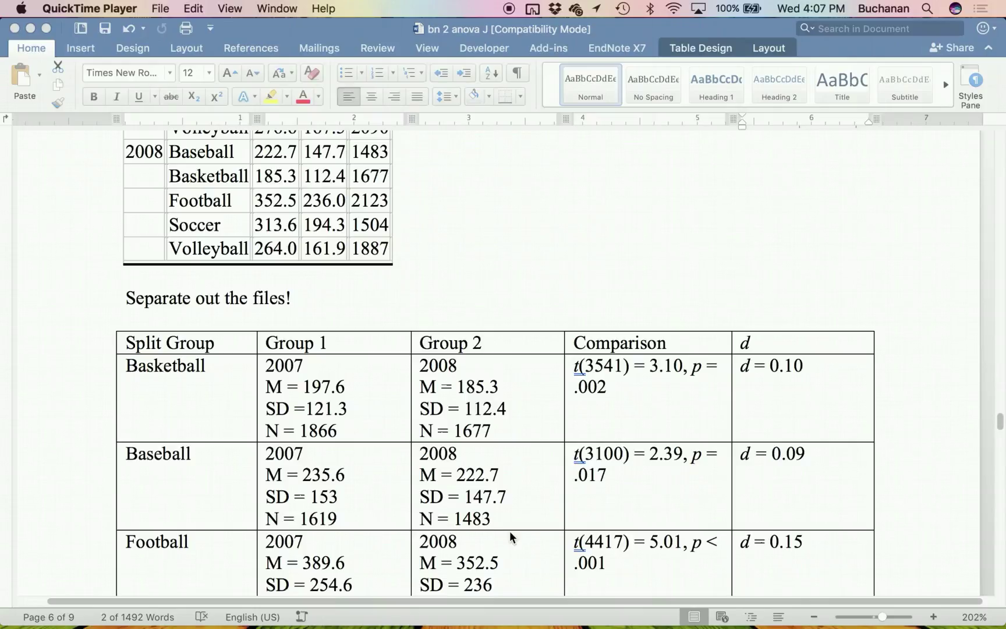
pyautogui.scroll(-1, 428, 408)
pyautogui.scroll(-5, 428, 410)
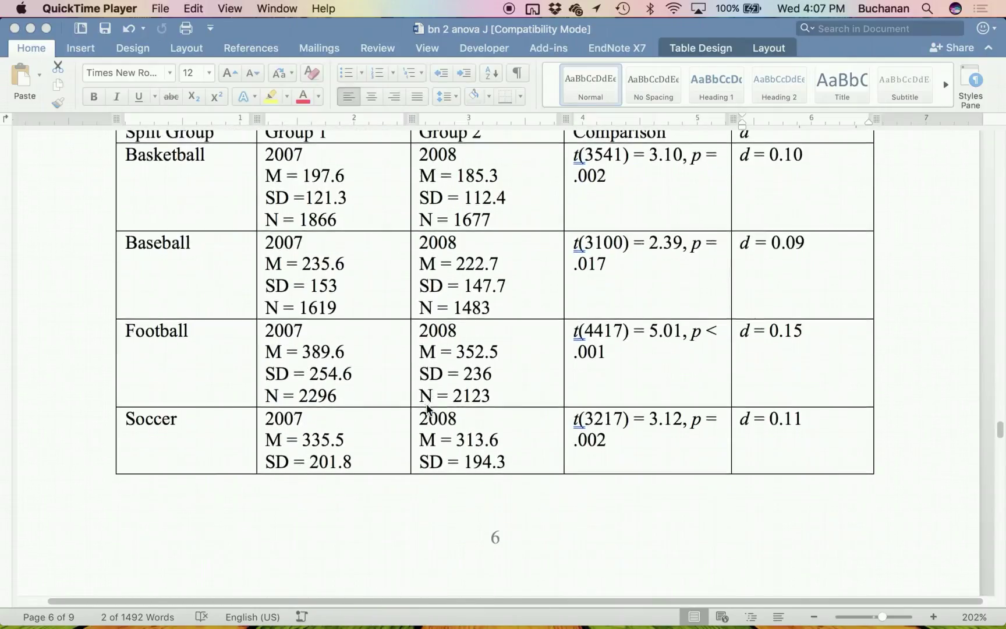
pyautogui.scroll(3, 427, 454)
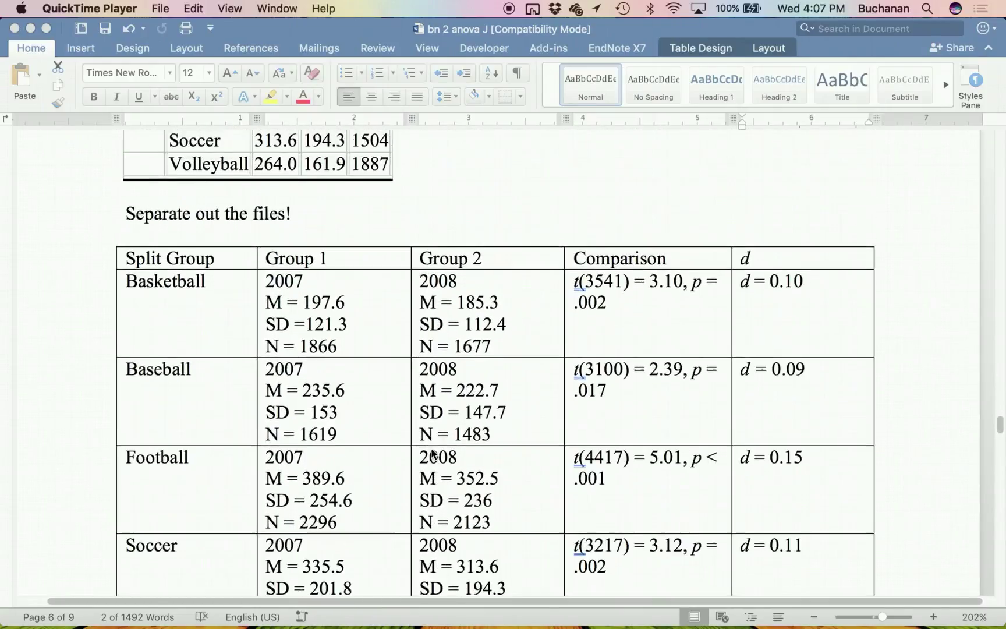
# Below "Separate out the files!", add the line "No correction for type 1 error. Independent t … so what do I do to correct?".
pyautogui.click(297, 184)
pyautogui.click(302, 220)
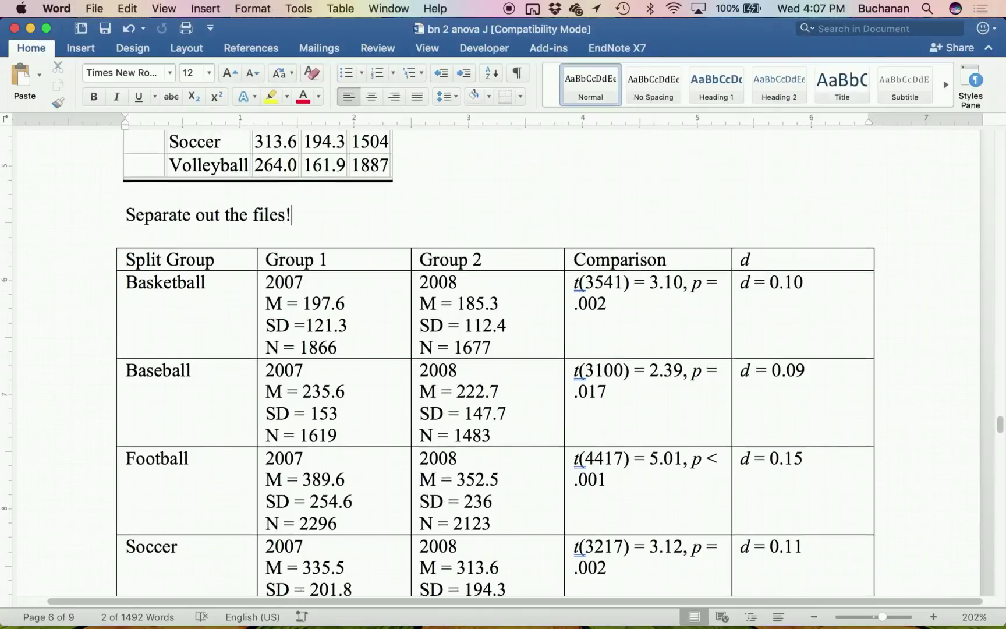
pyautogui.press('Return')
pyautogui.press('Return')
pyautogui.write('N')
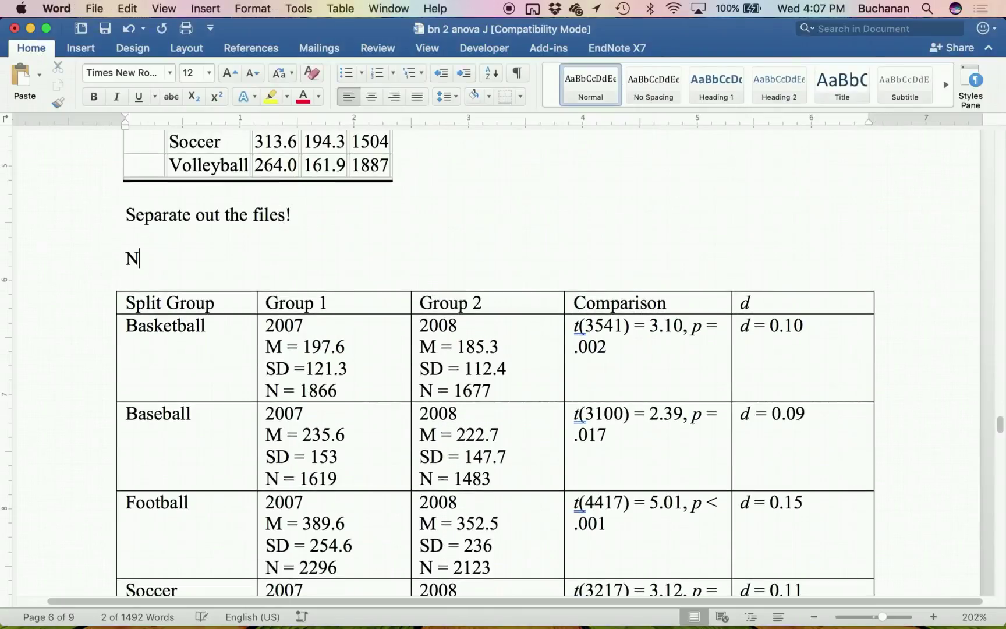
pyautogui.write('o correctio')
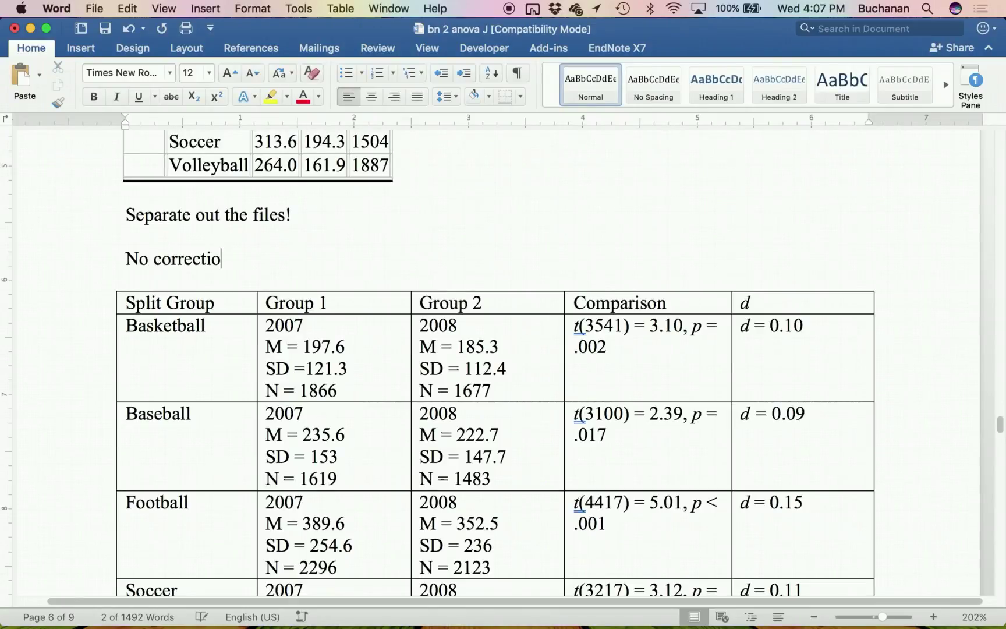
pyautogui.write('n for type 1')
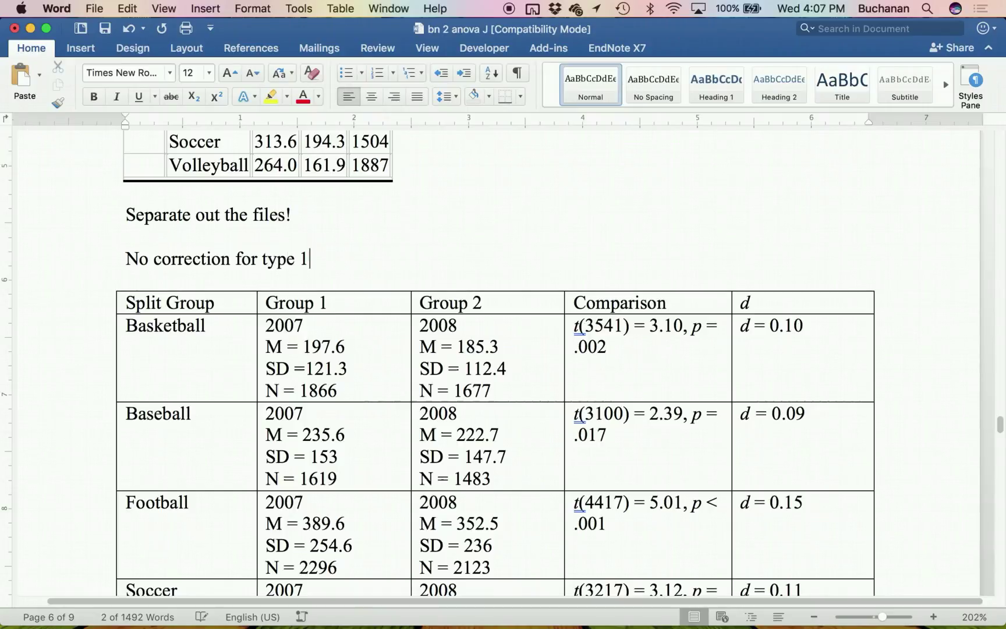
pyautogui.write(' error. Inde')
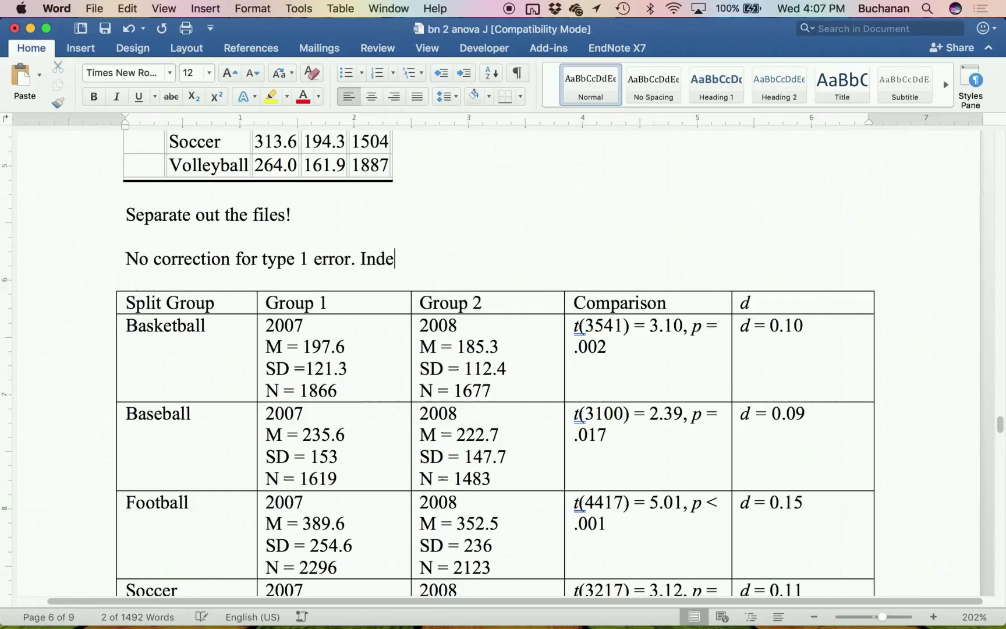
pyautogui.write('pendent t')
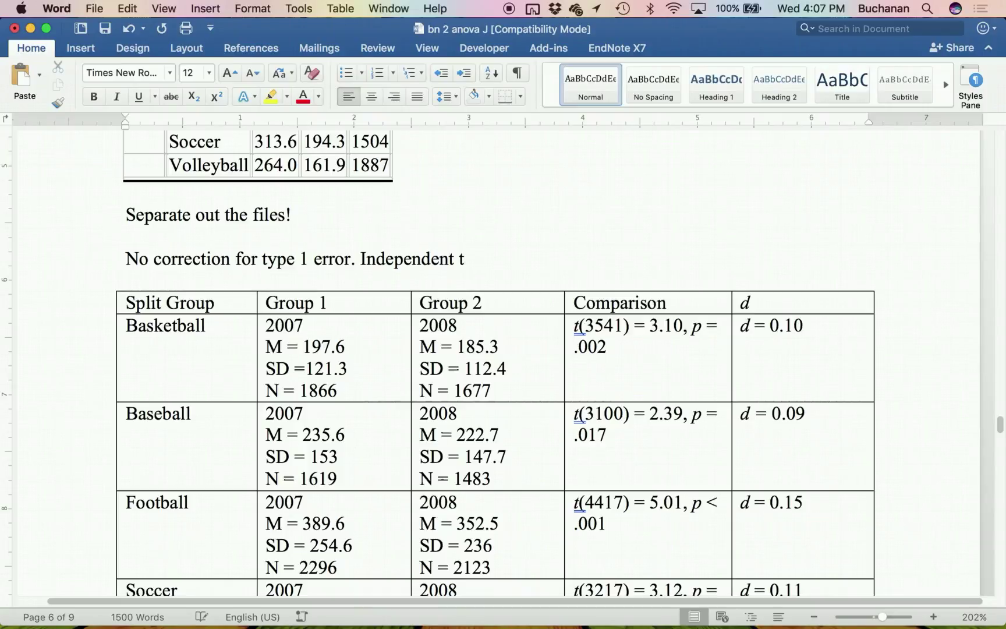
pyautogui.write(' ... so w')
pyautogui.write('hat do')
pyautogui.write(' I do ')
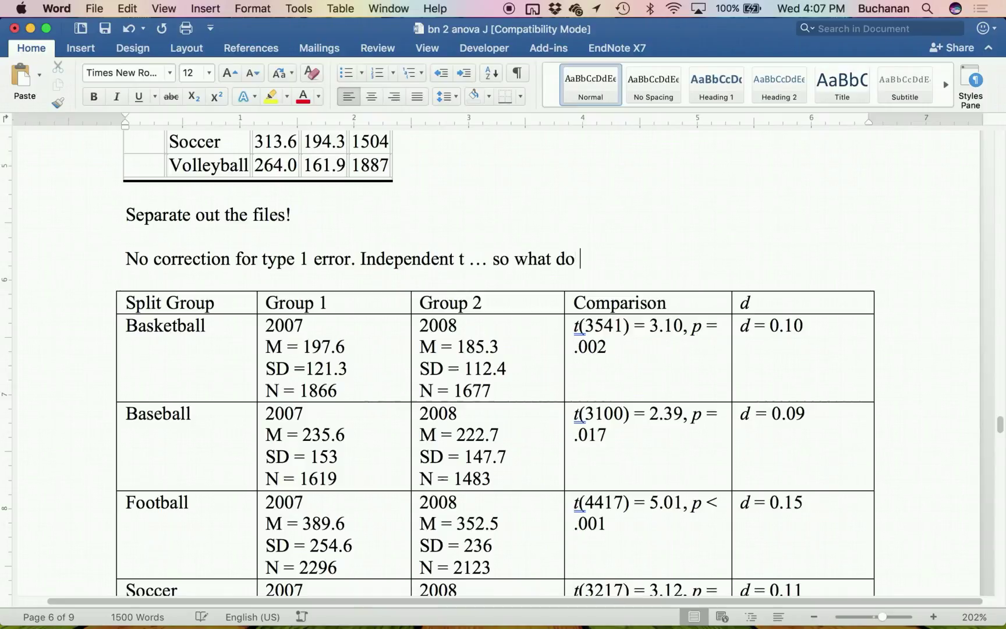
pyautogui.write('t')
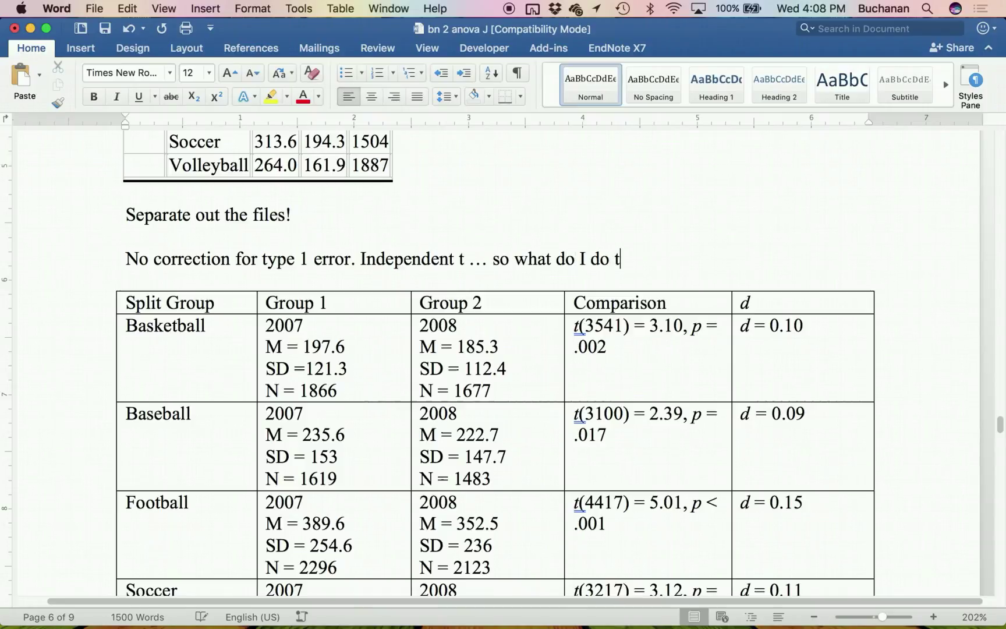
pyautogui.write('o correct?')
# Add a line beneath it reading "Bonferroni alpha / number of comparisons … .05 / 5 = new alpha or criterion = .01".
pyautogui.press('Return')
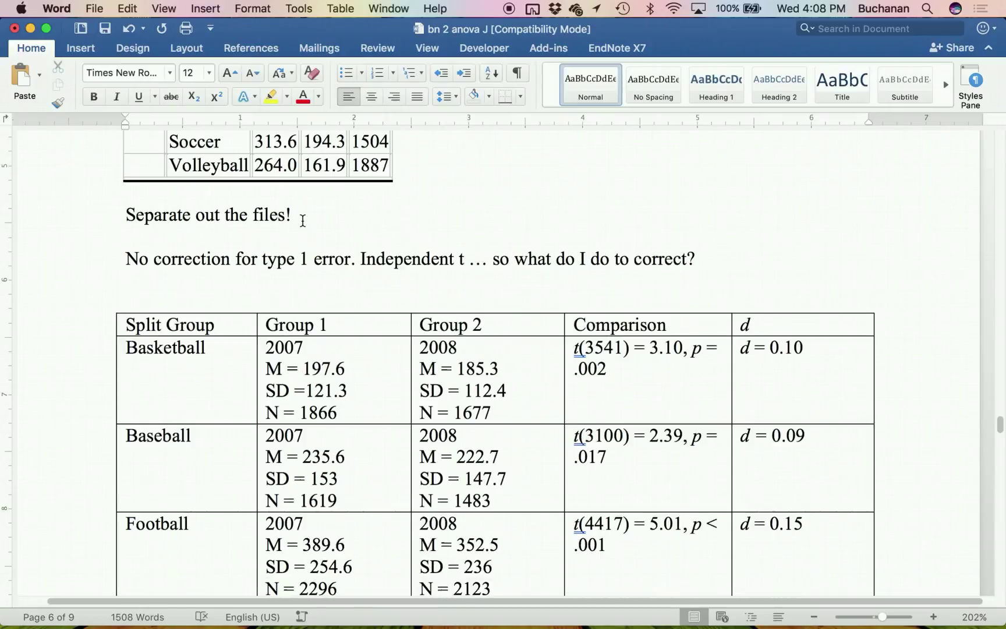
pyautogui.write('Bonferroni')
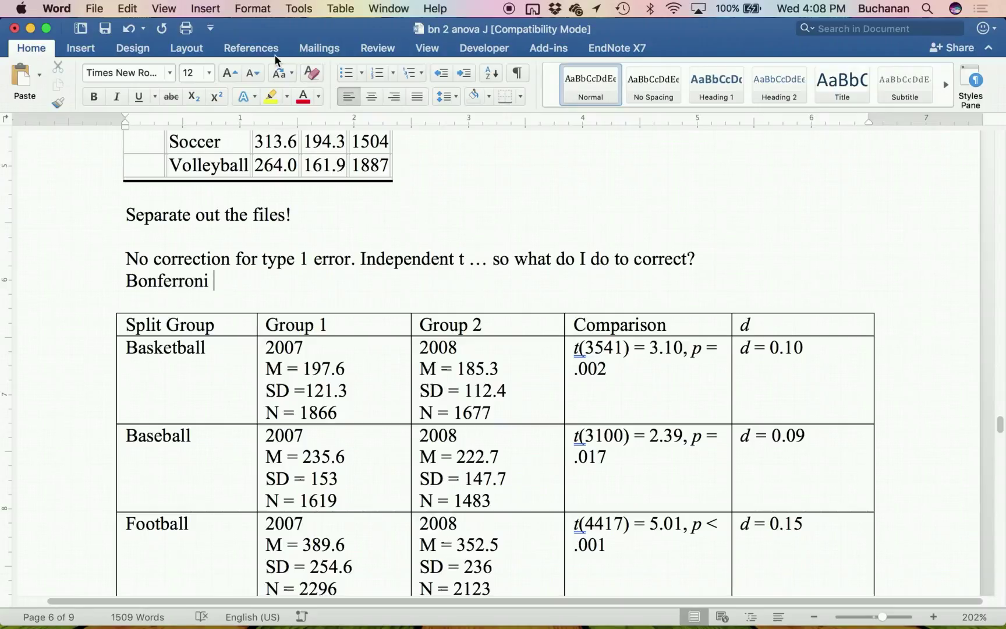
pyautogui.write('alpha / number of comparisons ')
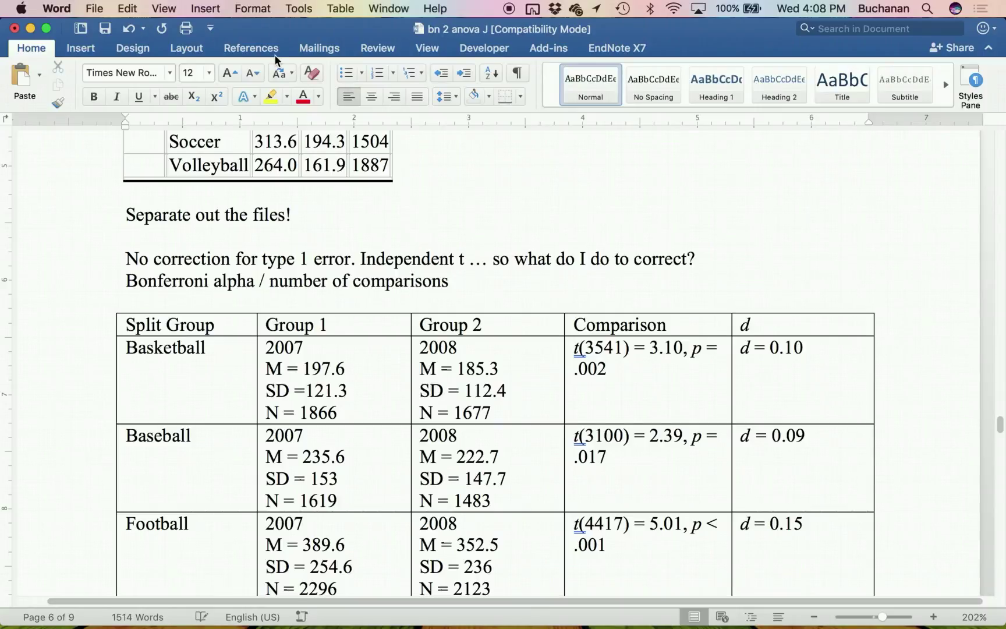
pyautogui.write('... .')
pyautogui.write('05 /')
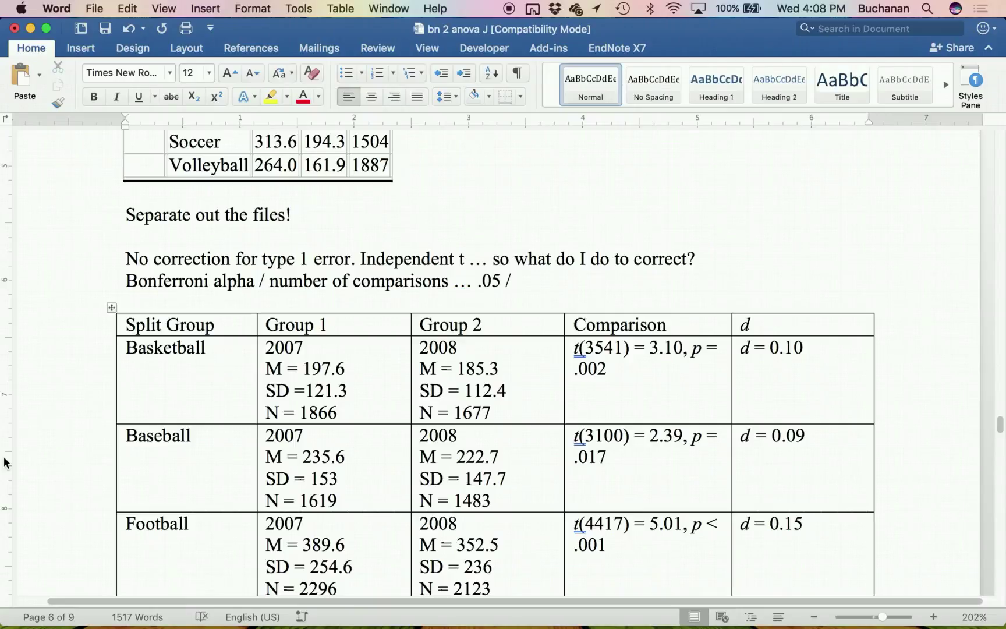
pyautogui.write(' 5 ')
pyautogui.write('= new')
pyautogui.write(' alph')
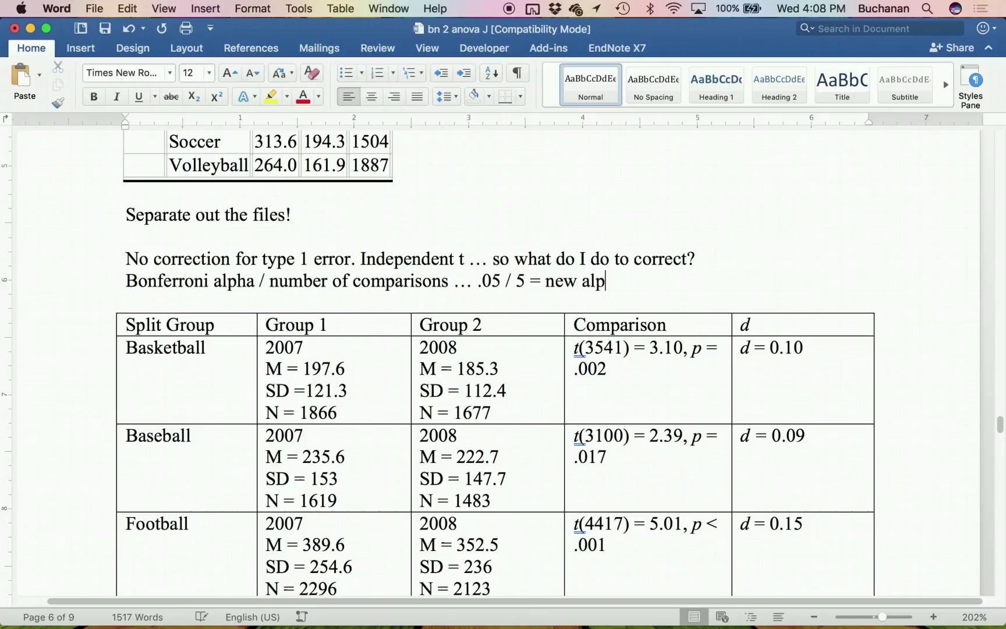
pyautogui.write('a or cri')
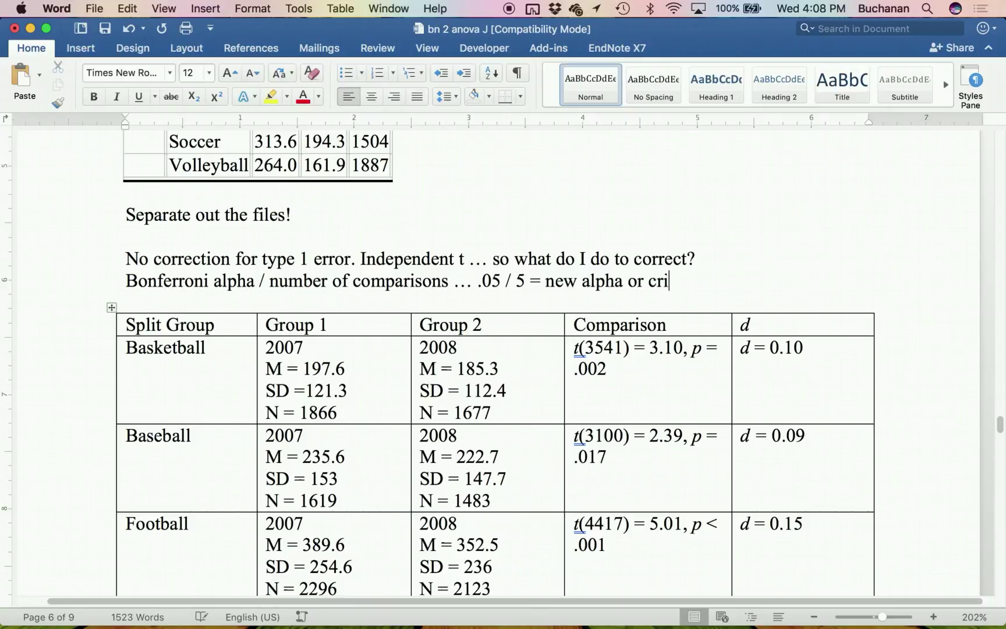
pyautogui.write('terion')
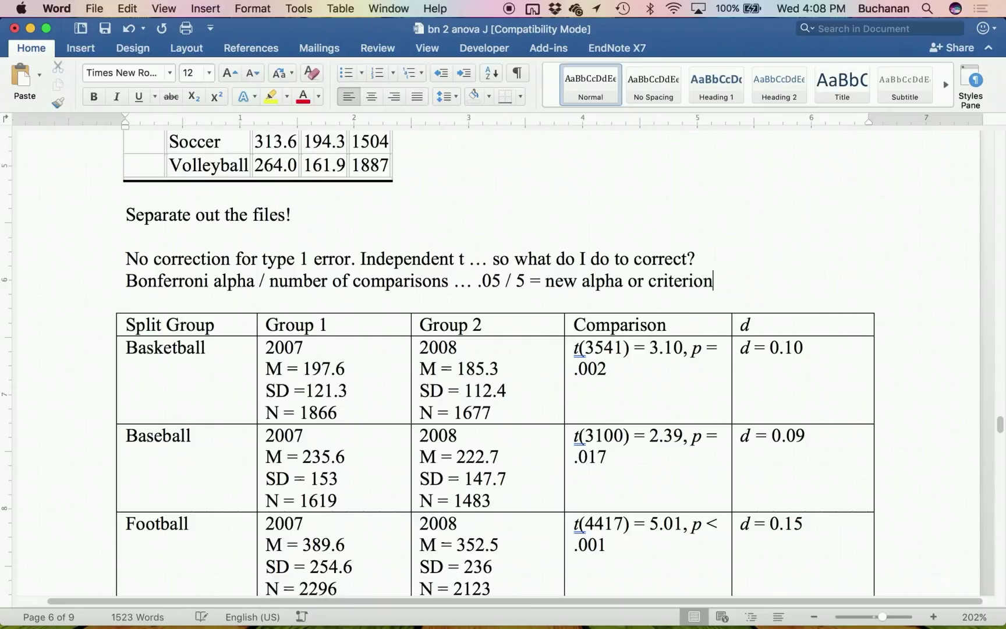
pyautogui.write(' = .01')
# Add an indented line under the Bonferroni formula reading "If found p is less than .01, then it's significant.".
pyautogui.press('Return')
pyautogui.press('Tab')
pyautogui.write('if fou')
pyautogui.write('nd p i')
pyautogui.write('s less')
pyautogui.write(' than ')
pyautogui.write('.01, ')
pyautogui.write('then i')
pyautogui.write("t's sig")
pyautogui.write('n')
pyautogui.press('BackSpace')
pyautogui.write('gn')
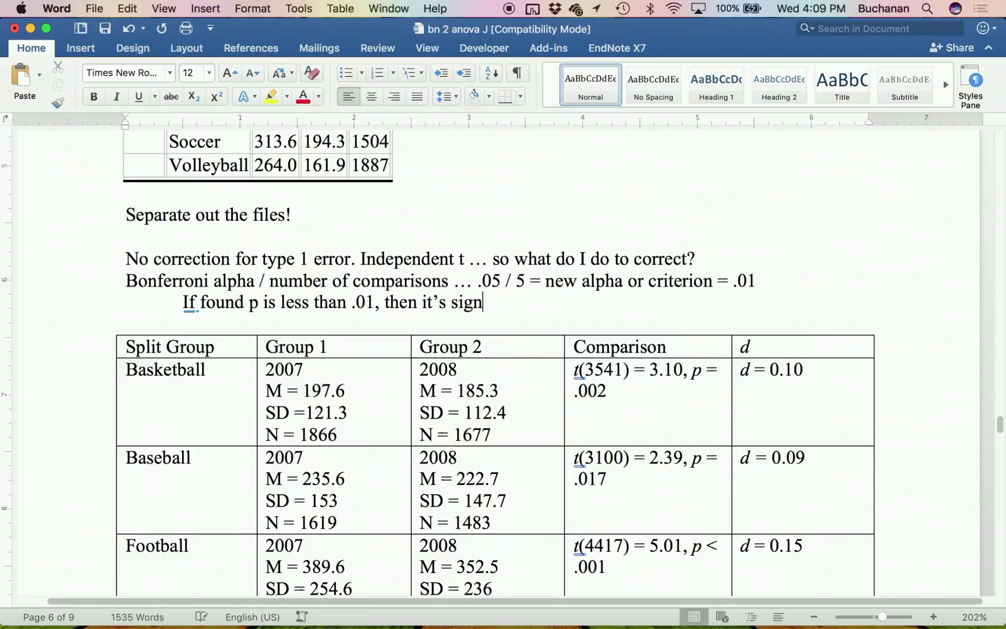
pyautogui.write('itificant.')
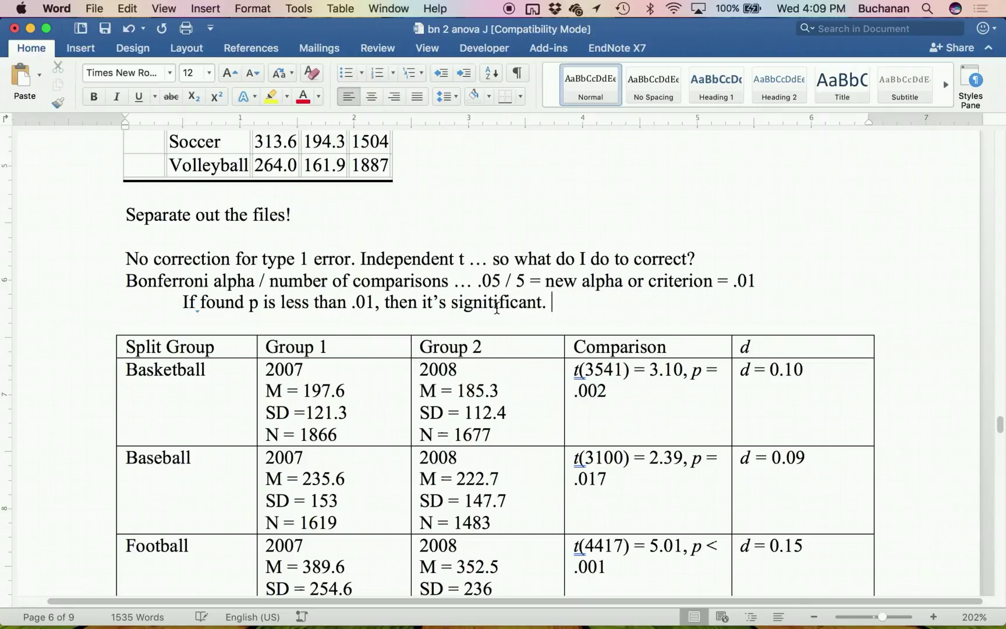
pyautogui.click(499, 302)
pyautogui.press('BackSpace')
pyautogui.press('BackSpace')
pyautogui.click(601, 316)
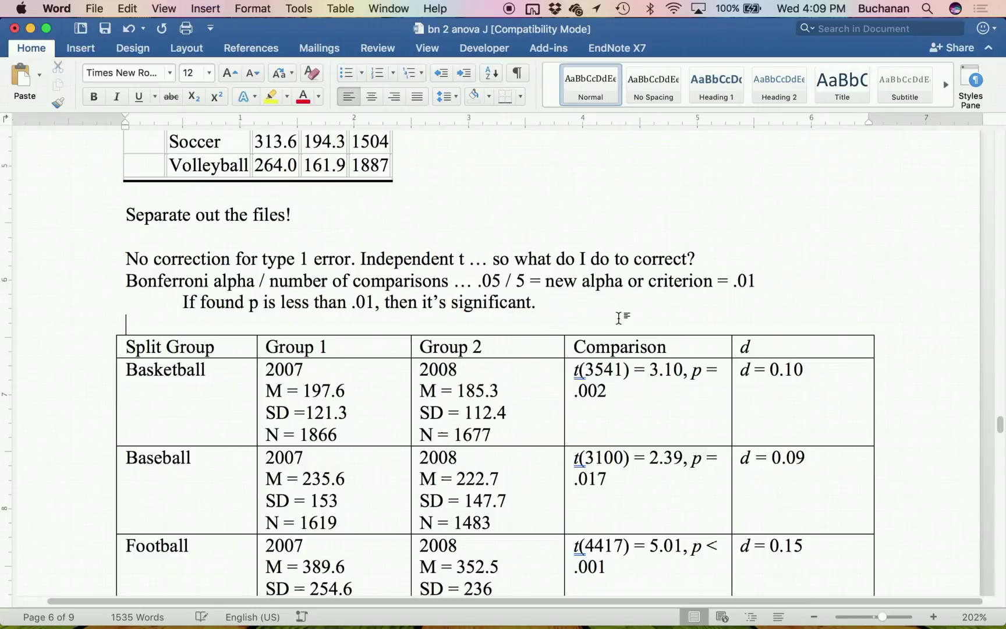
# Add "SIGNIFICANT" on a new line below the p value in the Basketball row's Comparison cell.
pyautogui.click(661, 407)
pyautogui.press('Return')
pyautogui.write('SI')
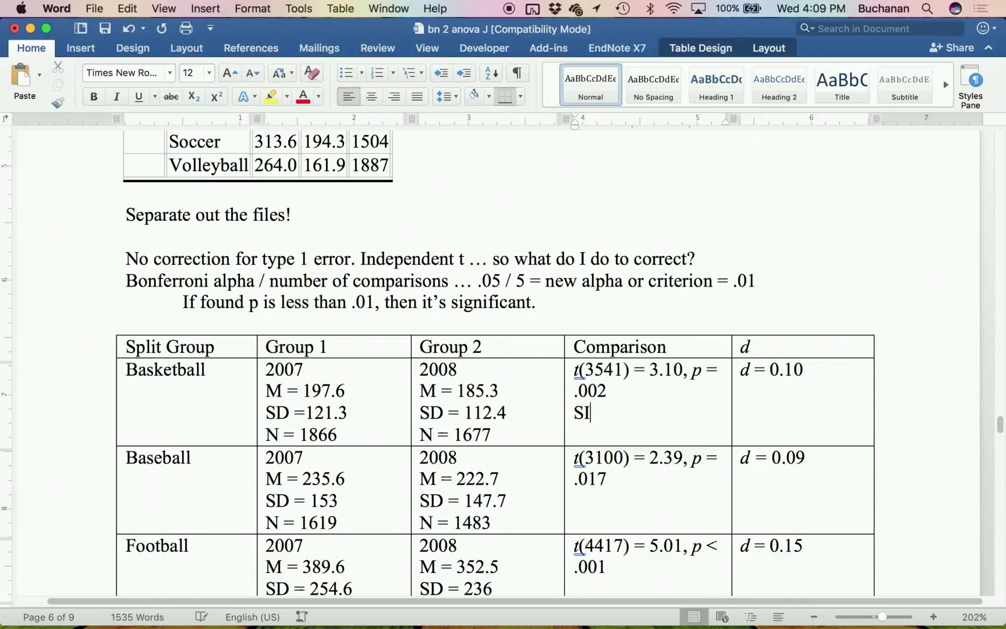
pyautogui.write('GNIFICANT')
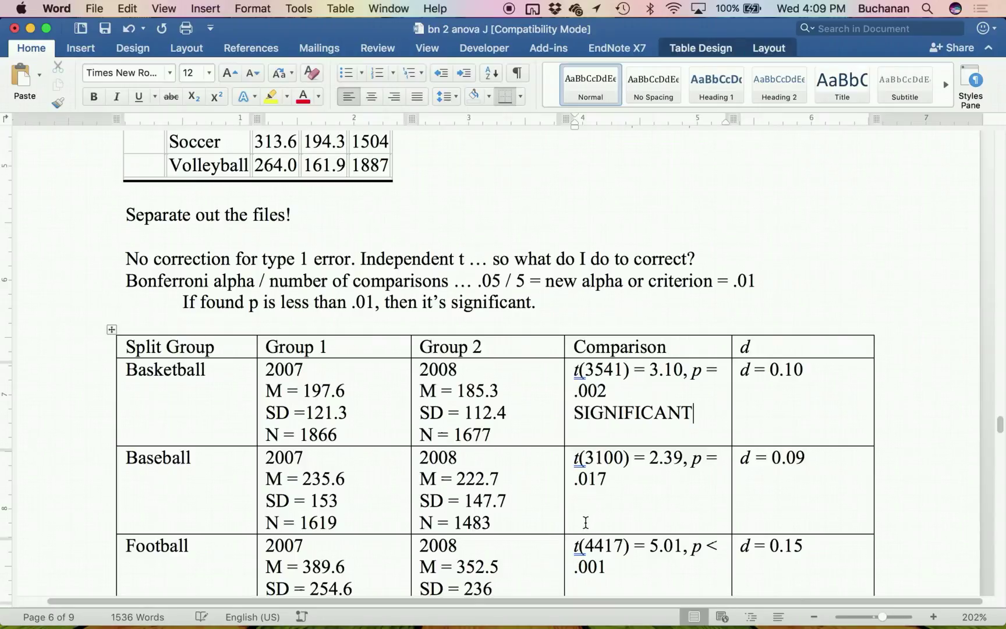
# Add "NOT" on a new line below the p value in the Baseball row's Comparison cell.
pyautogui.click(588, 516)
pyautogui.click(634, 490)
pyautogui.press('Return')
pyautogui.write('NOT')
# Add "SIGNIFICANT" on a new line below the p value in the Football row's Comparison cell.
pyautogui.scroll(-5, 644, 460)
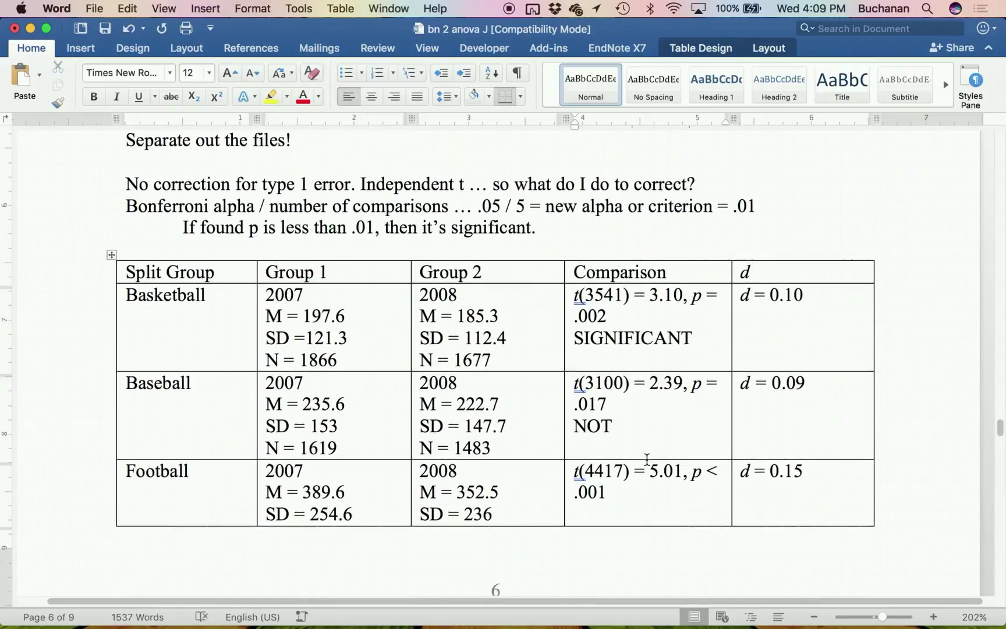
pyautogui.click(626, 453)
pyautogui.press('Return')
pyautogui.write('SIGN')
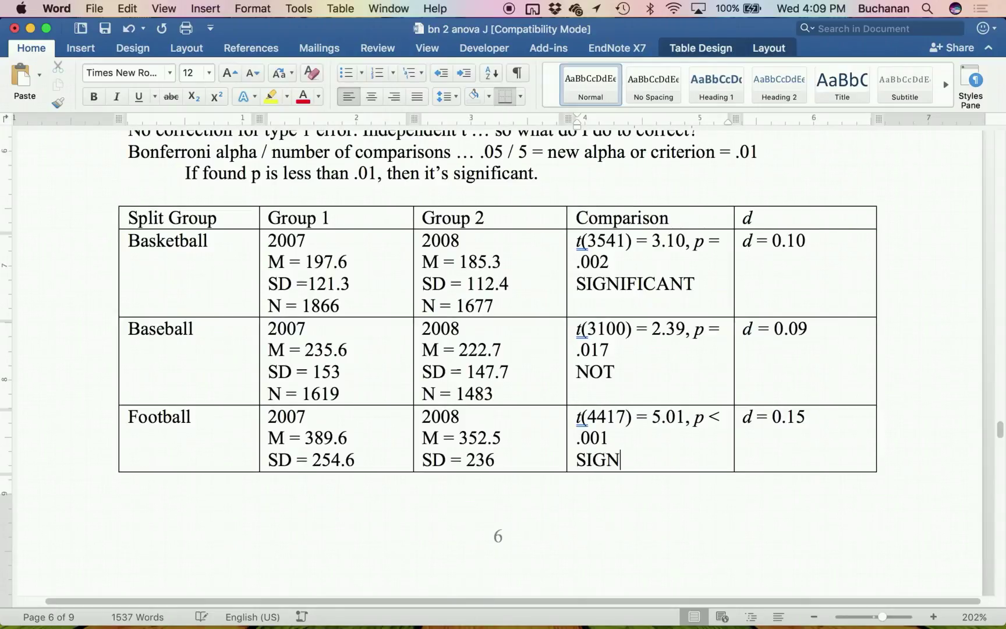
pyautogui.write('IFICANT')
# Add "SIGNIFICANT" on a new line below the p value in the Soccer row's Comparison cell.
pyautogui.scroll(-2, 599, 340)
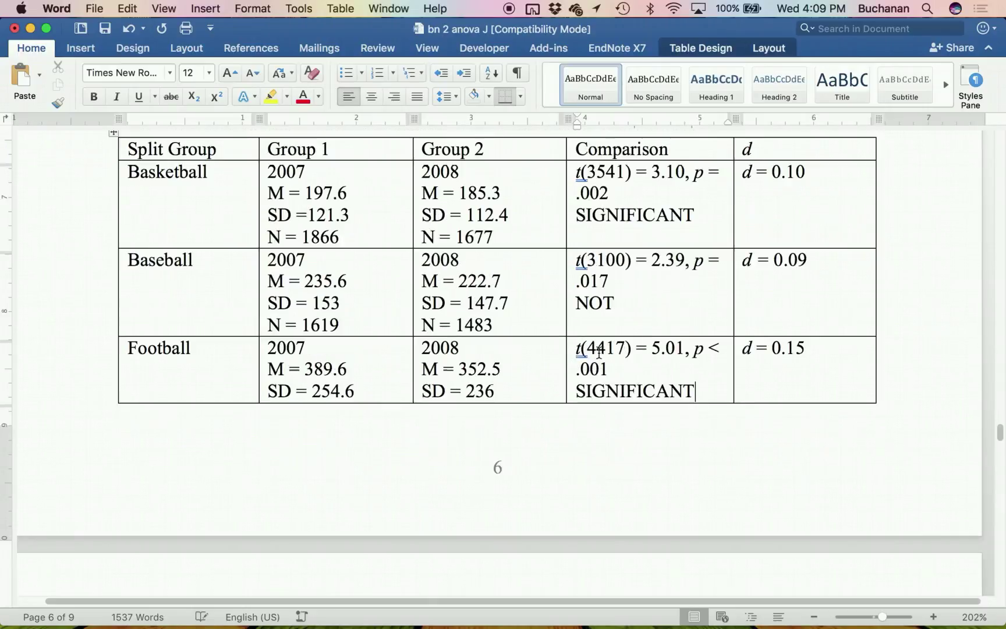
pyautogui.scroll(3, 615, 317)
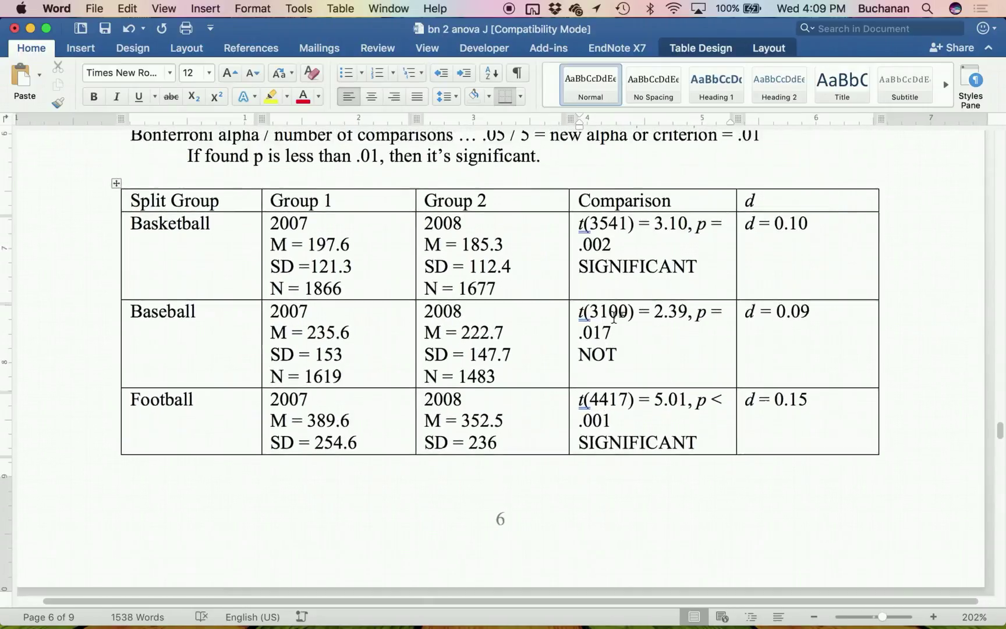
pyautogui.scroll(-4, 614, 317)
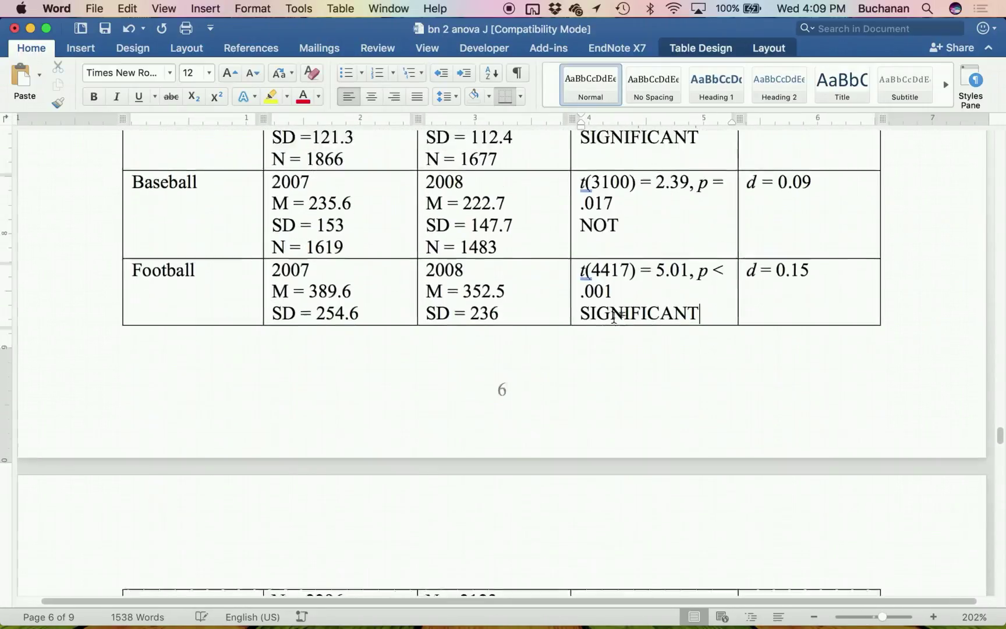
pyautogui.scroll(4, 613, 318)
pyautogui.scroll(-1, 613, 317)
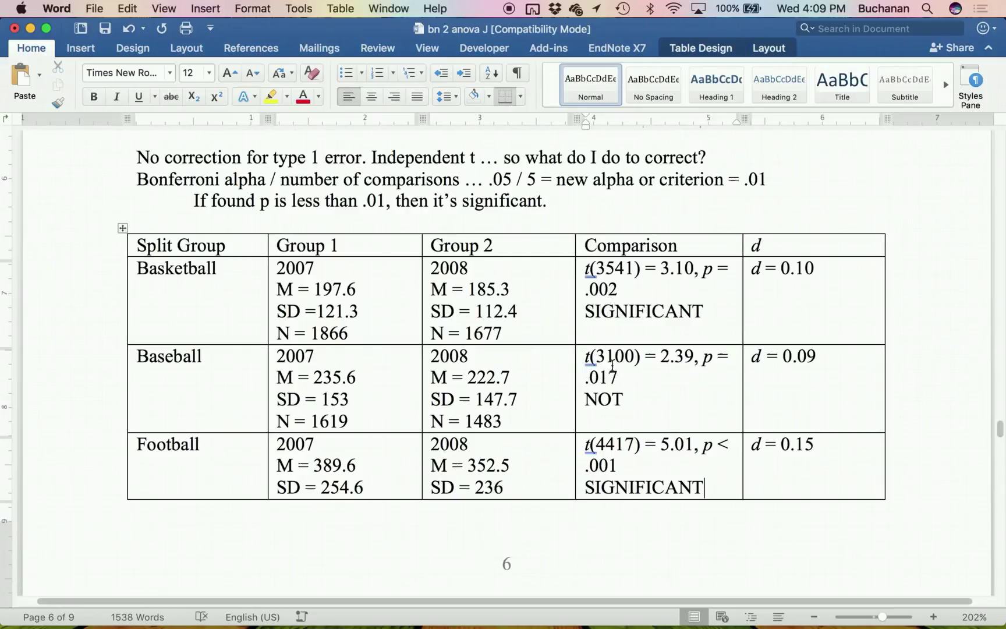
pyautogui.scroll(-15, 608, 371)
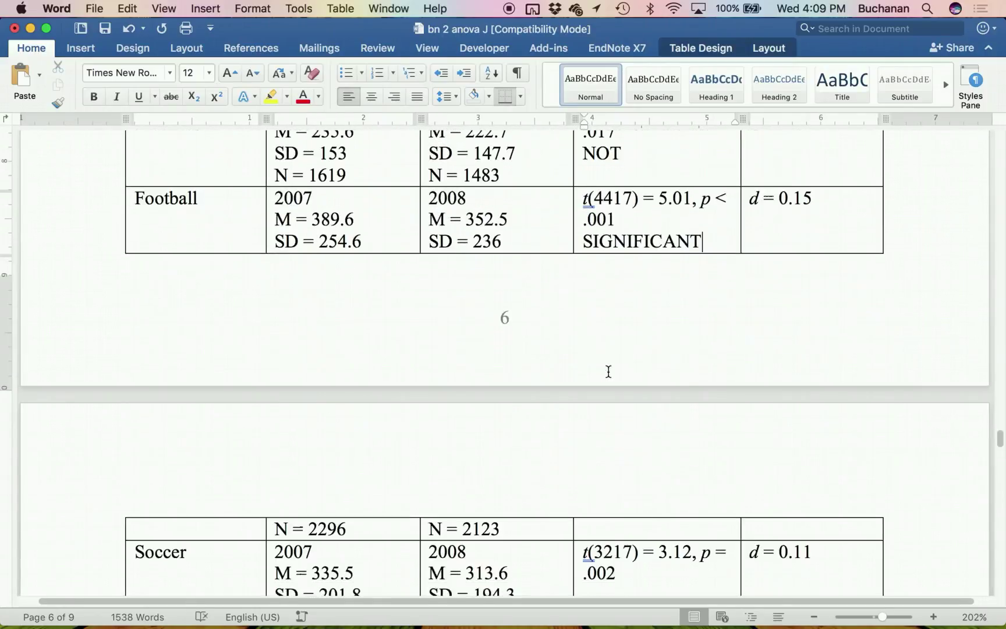
pyautogui.click(617, 342)
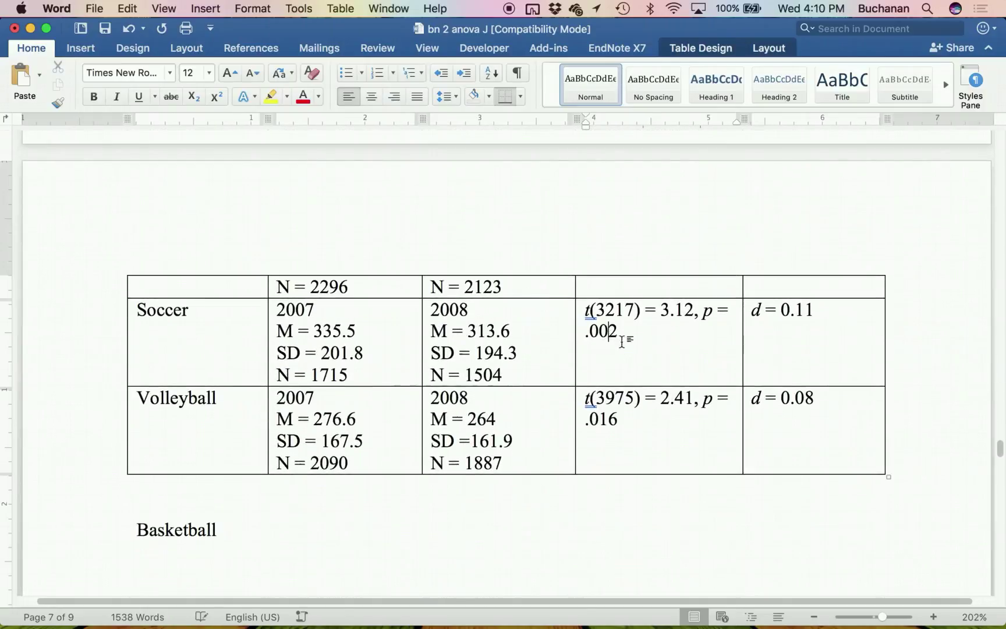
pyautogui.press('Return')
pyautogui.write('SIGNIFIC')
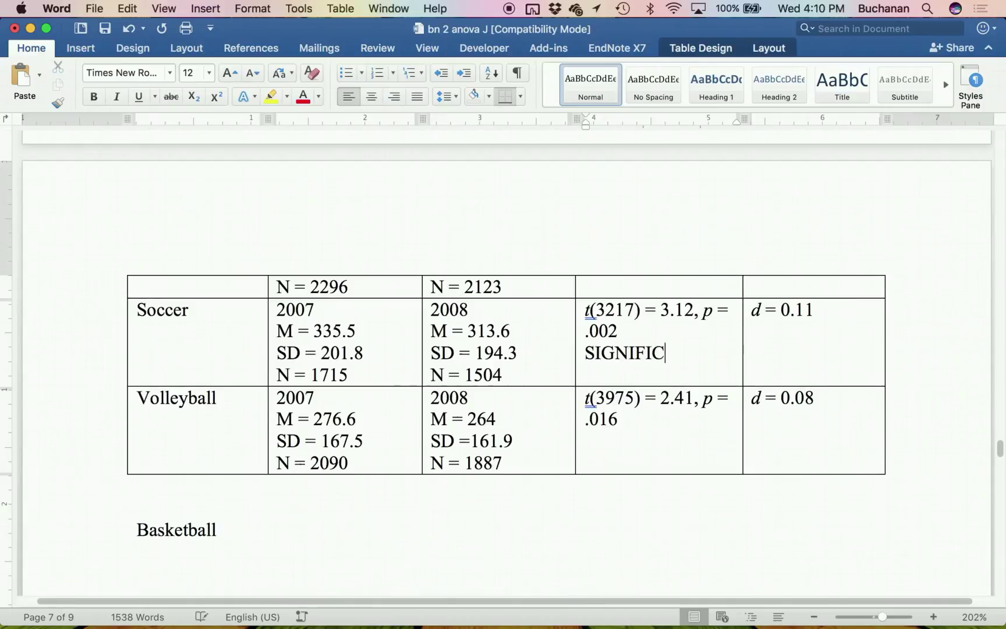
pyautogui.write('ANT')
# Add "NOT" on a new line below the p value in the Volleyball row's Comparison cell and save the document.
pyautogui.click(626, 420)
pyautogui.press('Return')
pyautogui.write('NOT')
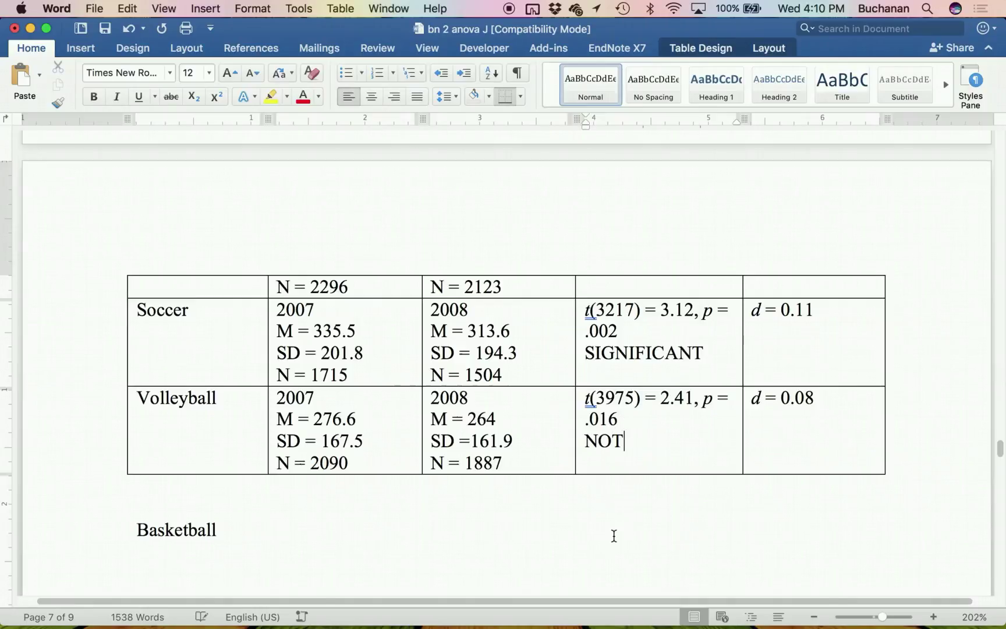
pyautogui.press('super+s')
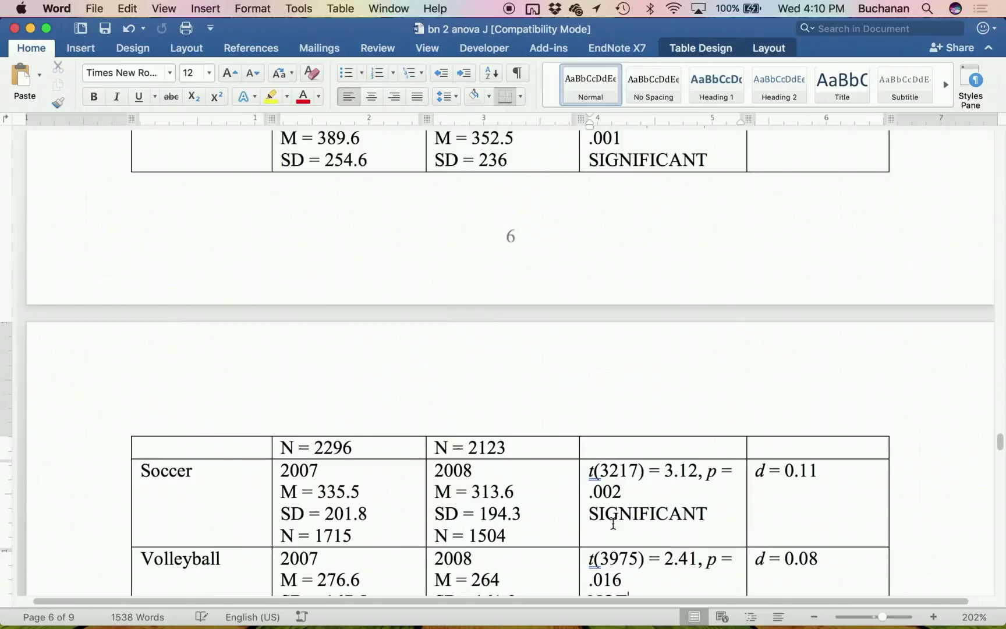
# Check the significance labels in the split-group table against the Bonferroni criterion of .01.
pyautogui.scroll(5, 614, 523)
pyautogui.scroll(3, 614, 523)
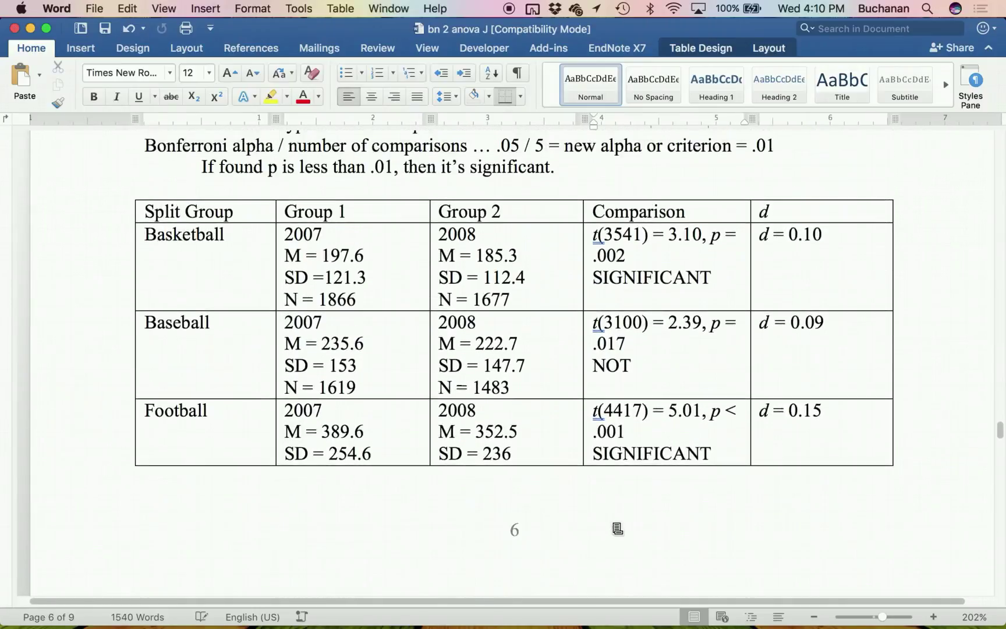
pyautogui.scroll(4, 617, 528)
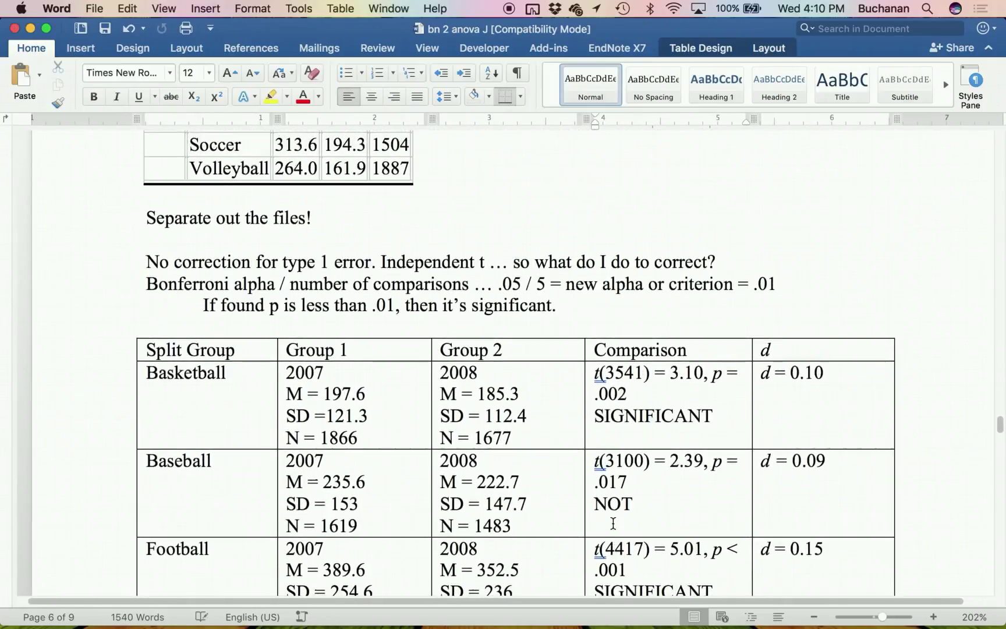
pyautogui.scroll(-2, 612, 476)
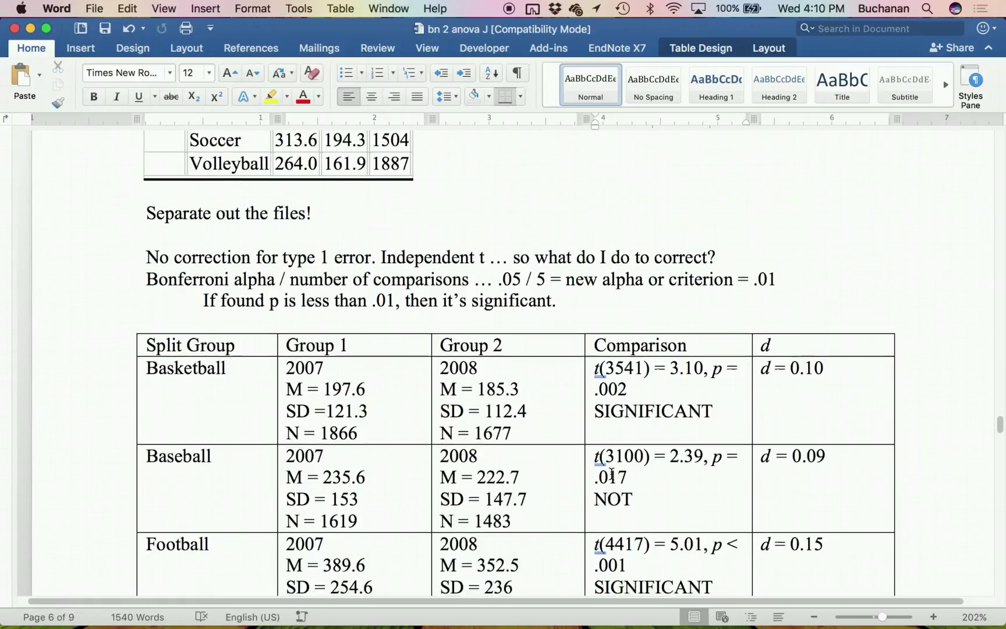
pyautogui.scroll(-5, 612, 474)
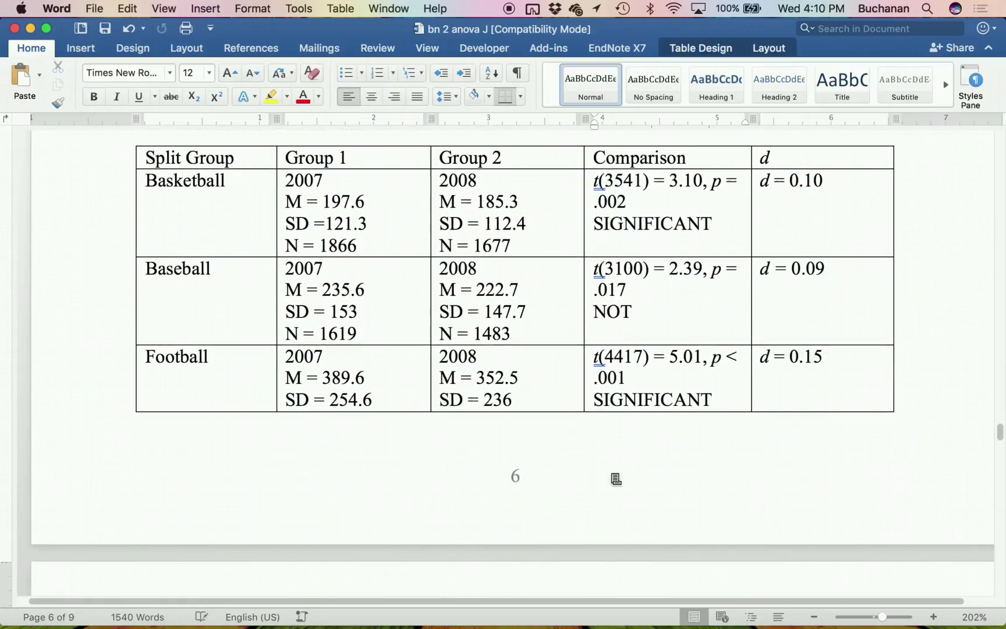
pyautogui.scroll(4, 614, 477)
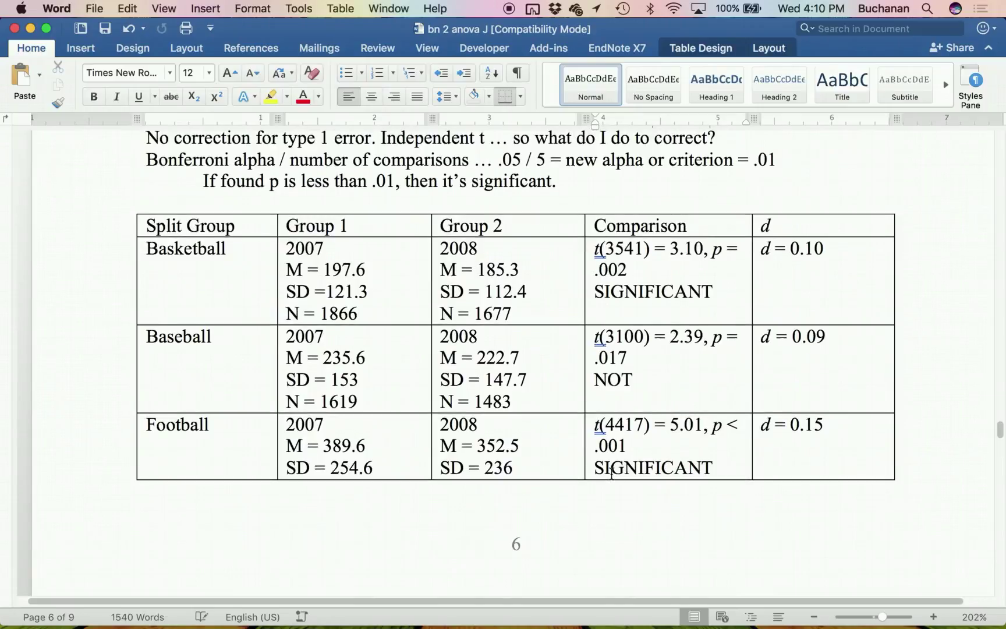
pyautogui.scroll(-6, 612, 474)
pyautogui.scroll(4, 613, 474)
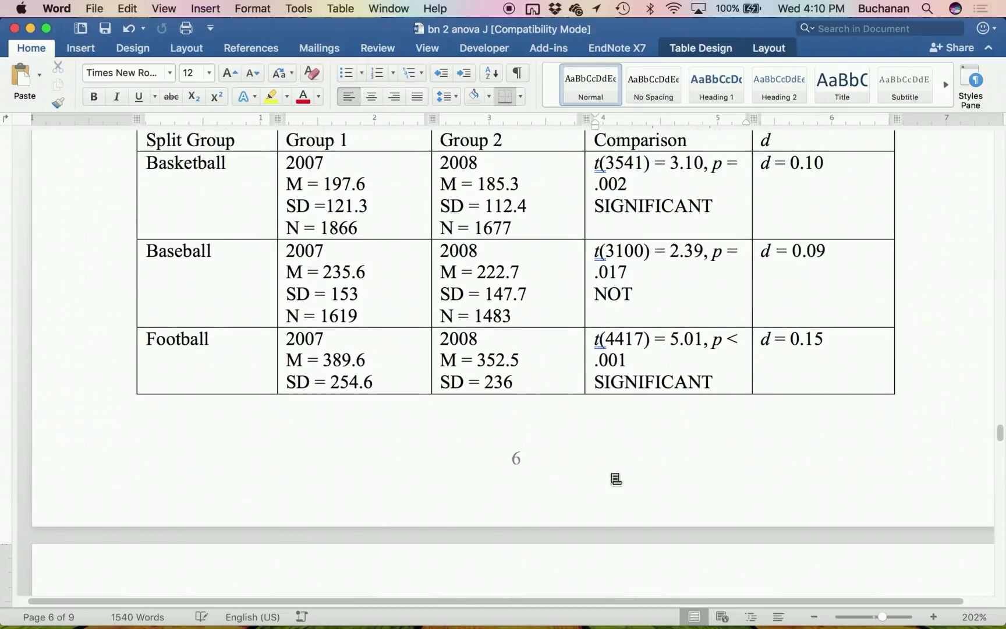
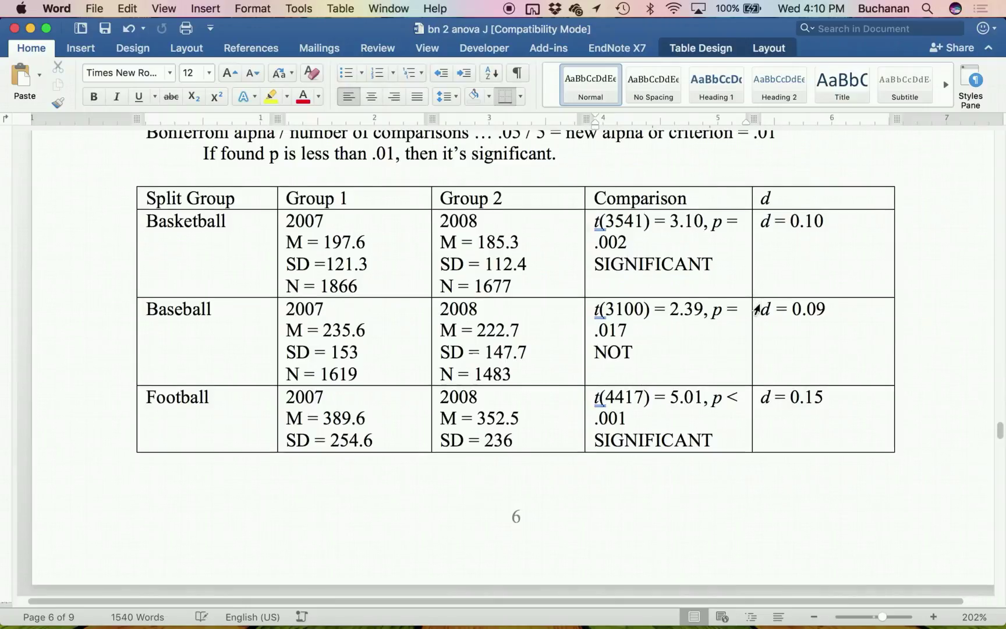
# Compare the d effect sizes of the five sports in the split-group table.
pyautogui.scroll(-2, 760, 303)
pyautogui.scroll(-2, 760, 303)
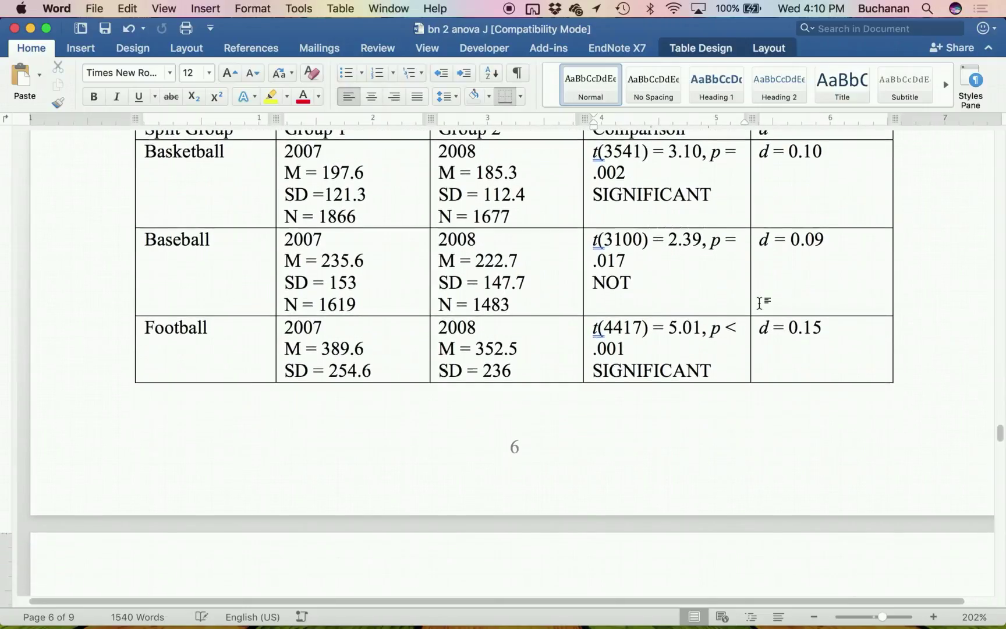
pyautogui.scroll(-12, 760, 303)
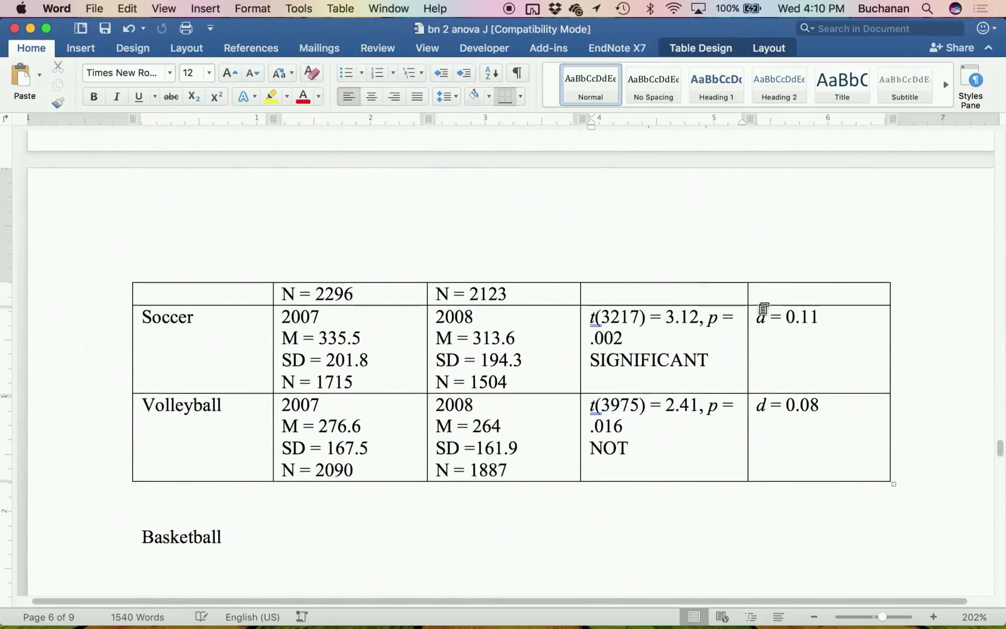
pyautogui.scroll(15, 759, 303)
pyautogui.scroll(-12, 755, 307)
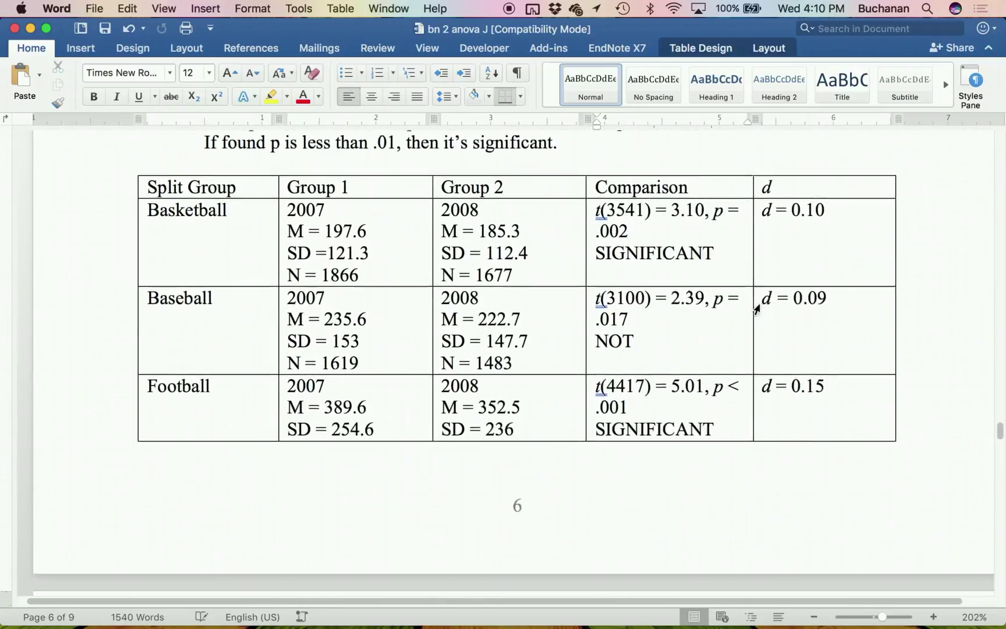
pyautogui.scroll(-2, 757, 309)
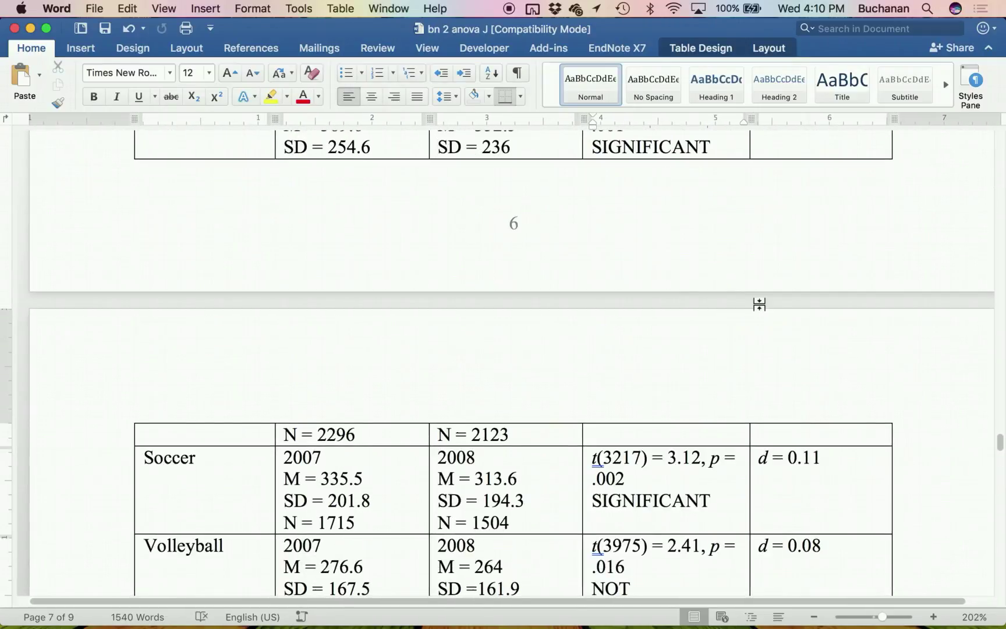
pyautogui.scroll(10, 758, 303)
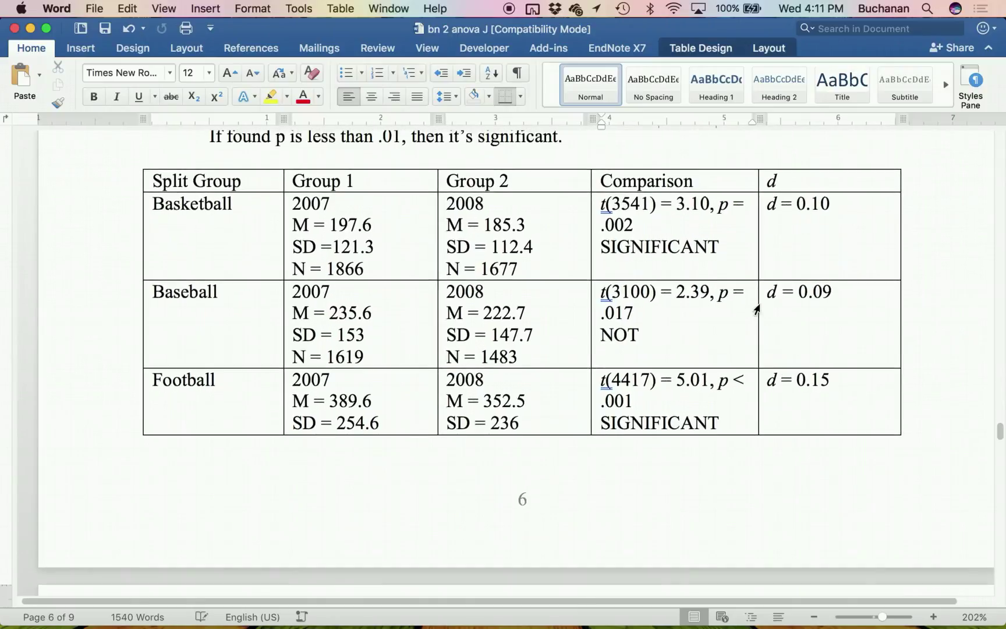
# Select the η² value of the year ✻ type interaction in the "ANOVA - money" table.
pyautogui.scroll(18, 757, 309)
pyautogui.scroll(20, 757, 309)
pyautogui.scroll(-6, 758, 301)
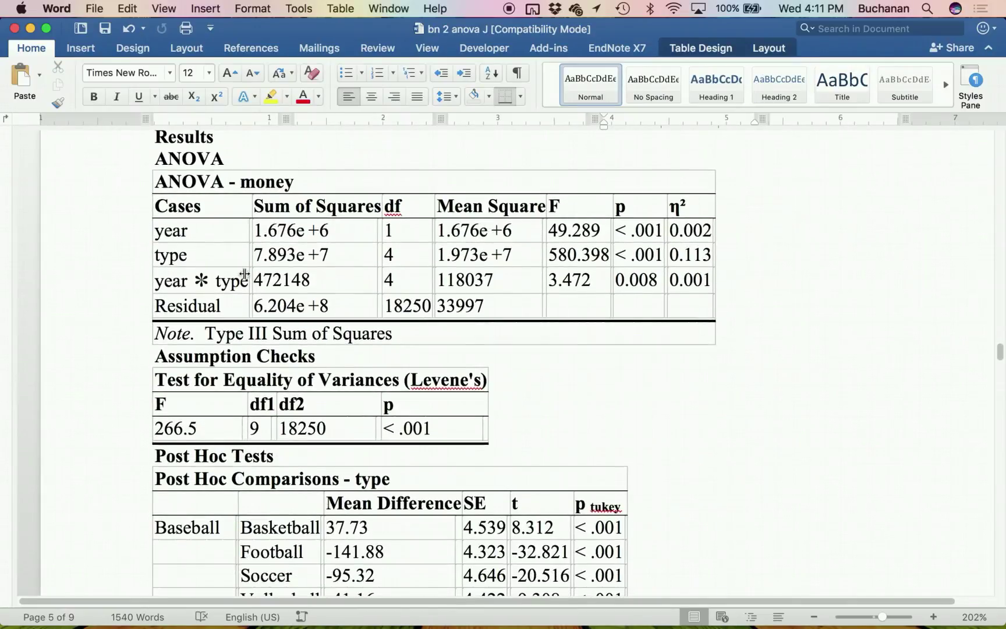
pyautogui.click(710, 280)
pyautogui.moveTo(709, 280); pyautogui.dragTo(671, 279)
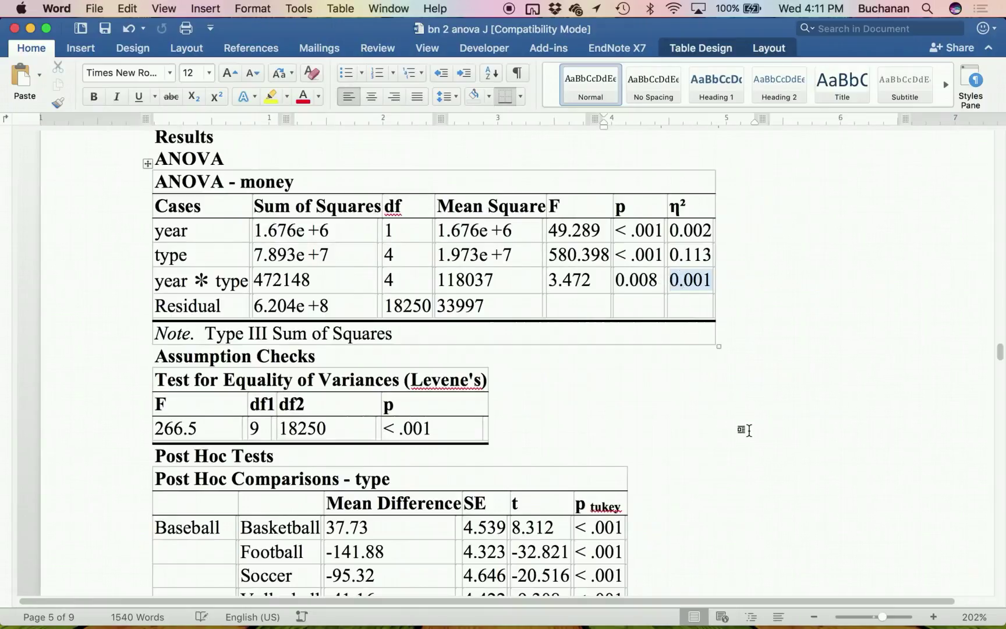
# Review the 2007 and 2008 group statistics, t-test results and d values for each sport in the split-group table.
pyautogui.scroll(-20, 749, 430)
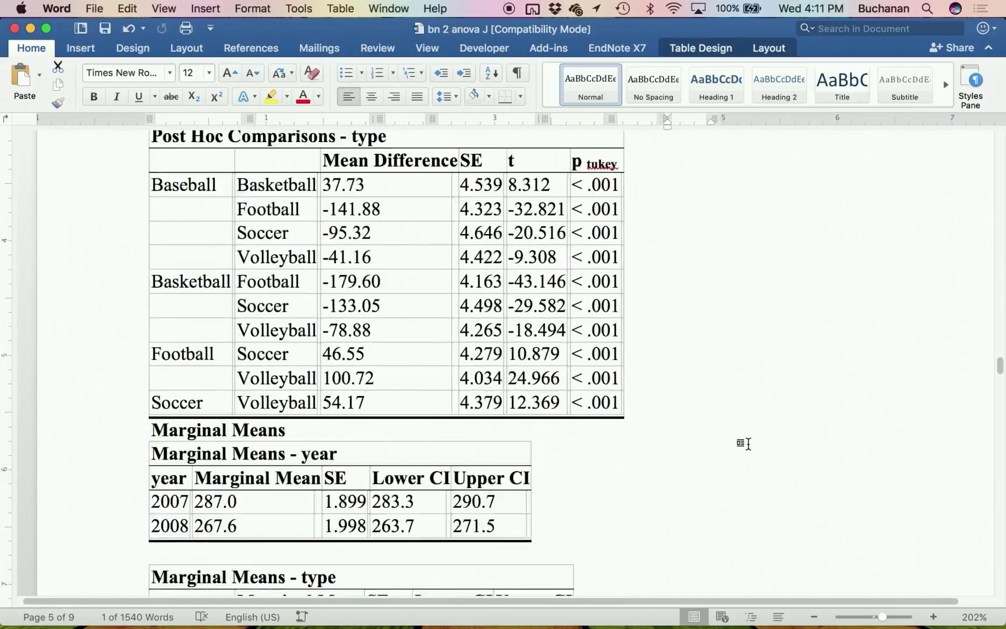
pyautogui.scroll(-20, 746, 443)
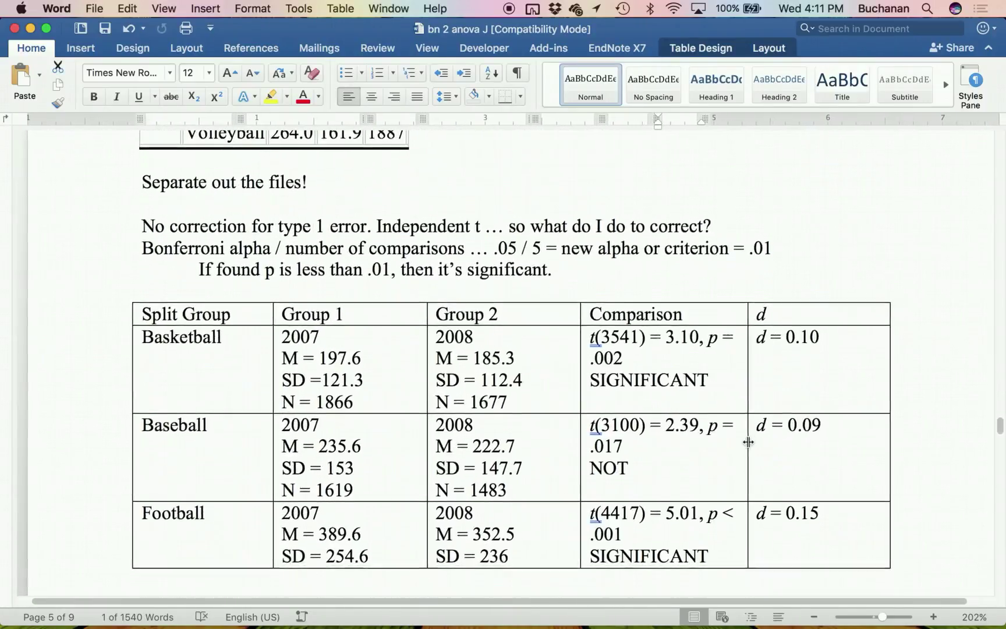
pyautogui.scroll(-2, 748, 442)
pyautogui.scroll(5, 748, 442)
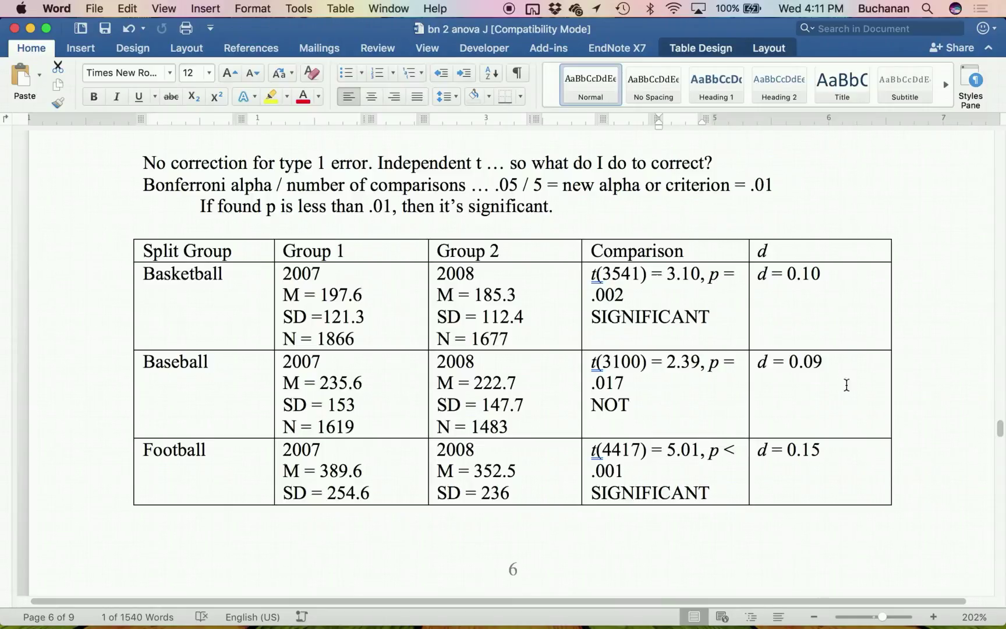
pyautogui.scroll(-3, 832, 373)
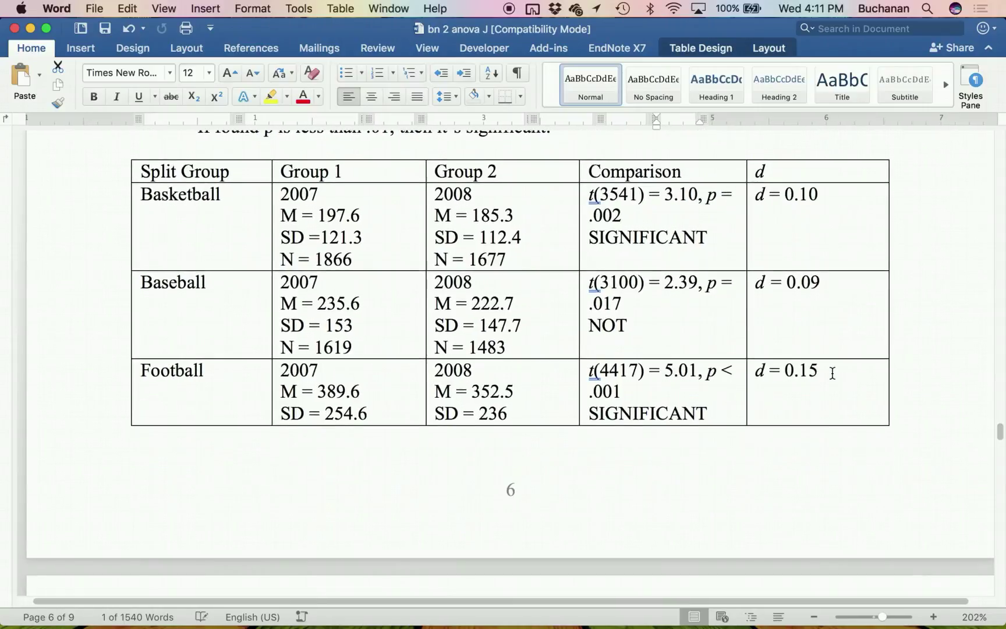
pyautogui.scroll(-15, 832, 373)
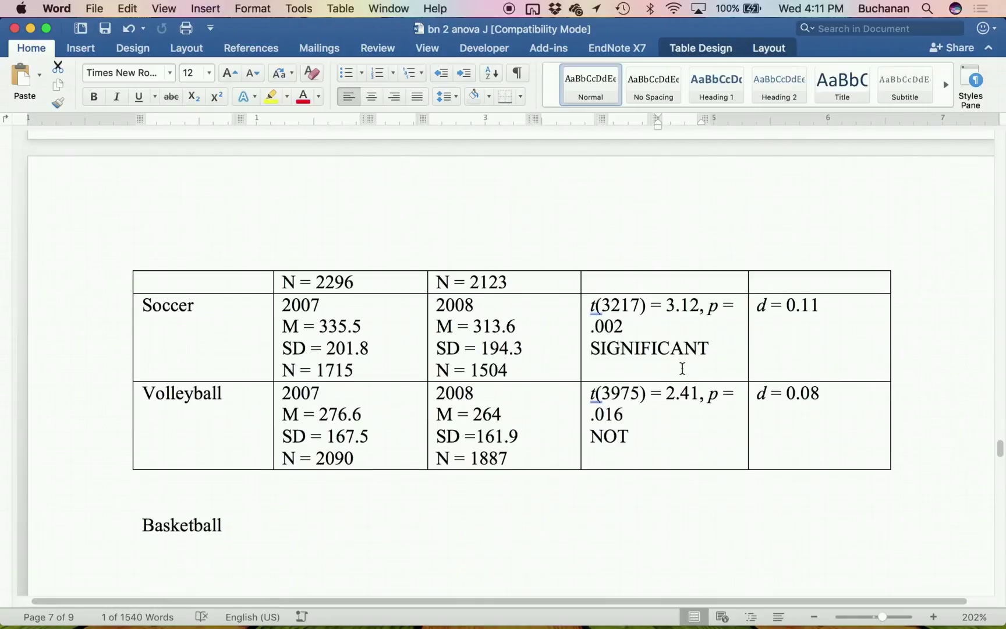
pyautogui.scroll(15, 683, 370)
pyautogui.scroll(4, 684, 371)
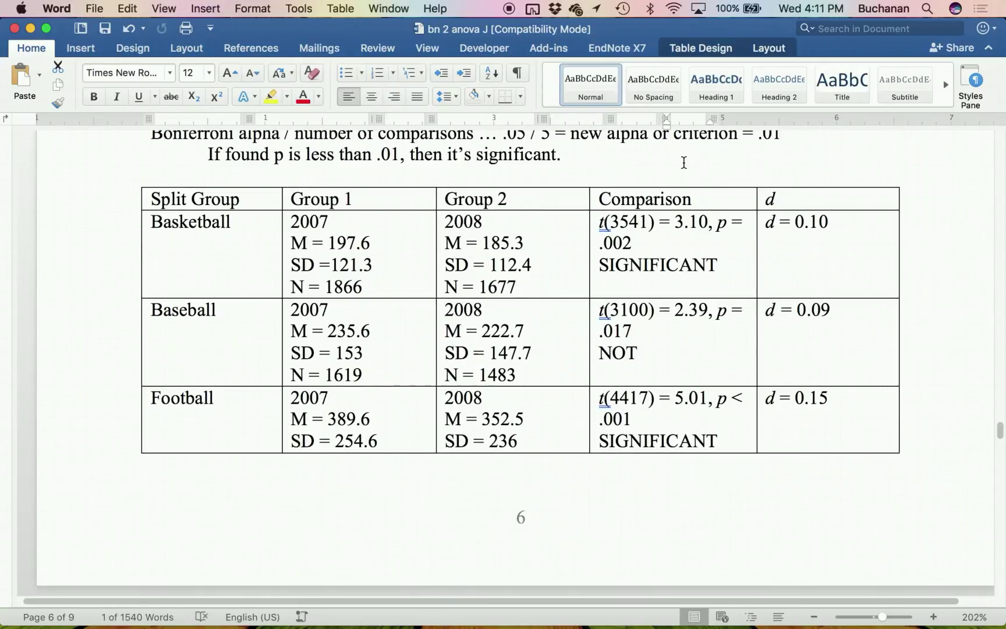
pyautogui.scroll(-3, 643, 320)
pyautogui.scroll(-1, 643, 321)
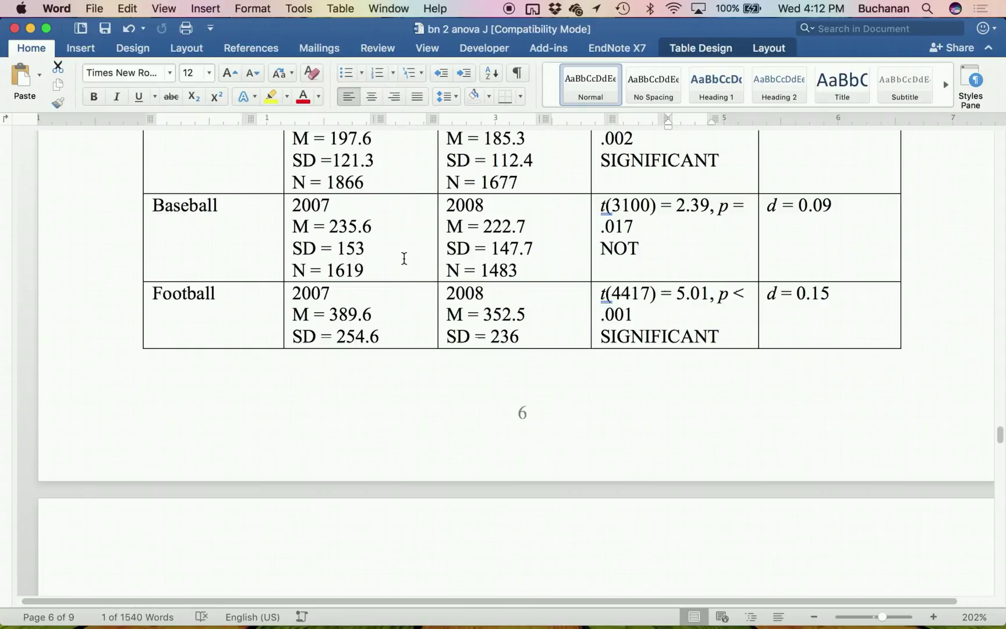
pyautogui.scroll(3, 417, 261)
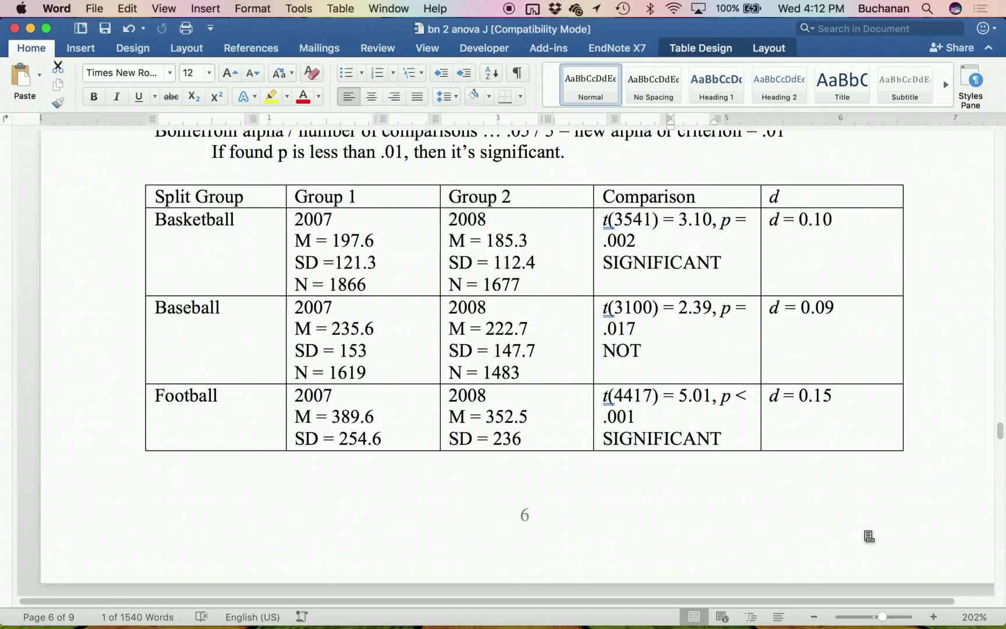
pyautogui.scroll(-3, 869, 536)
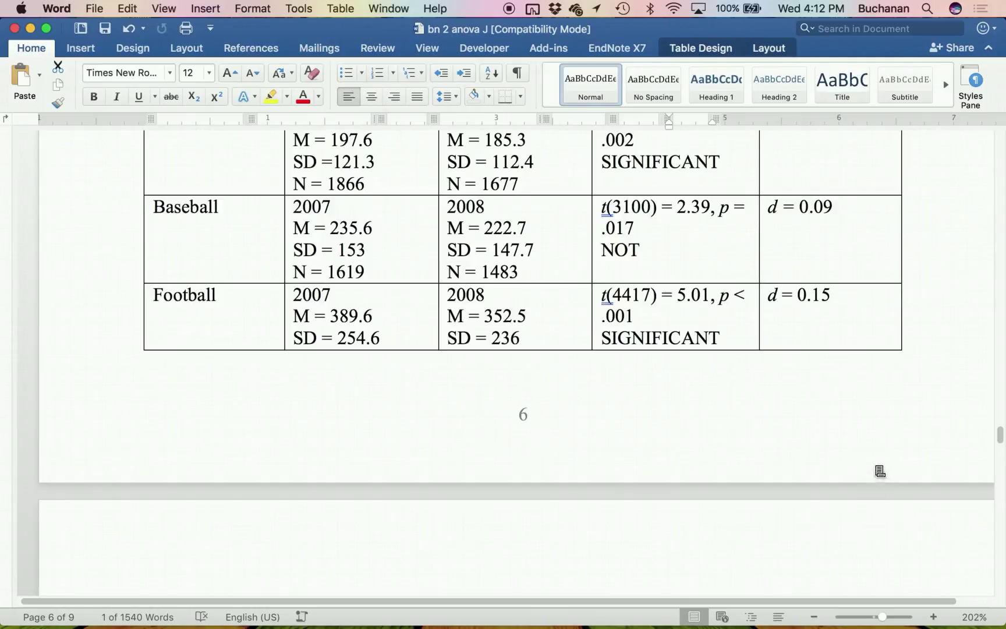
pyautogui.scroll(3, 891, 429)
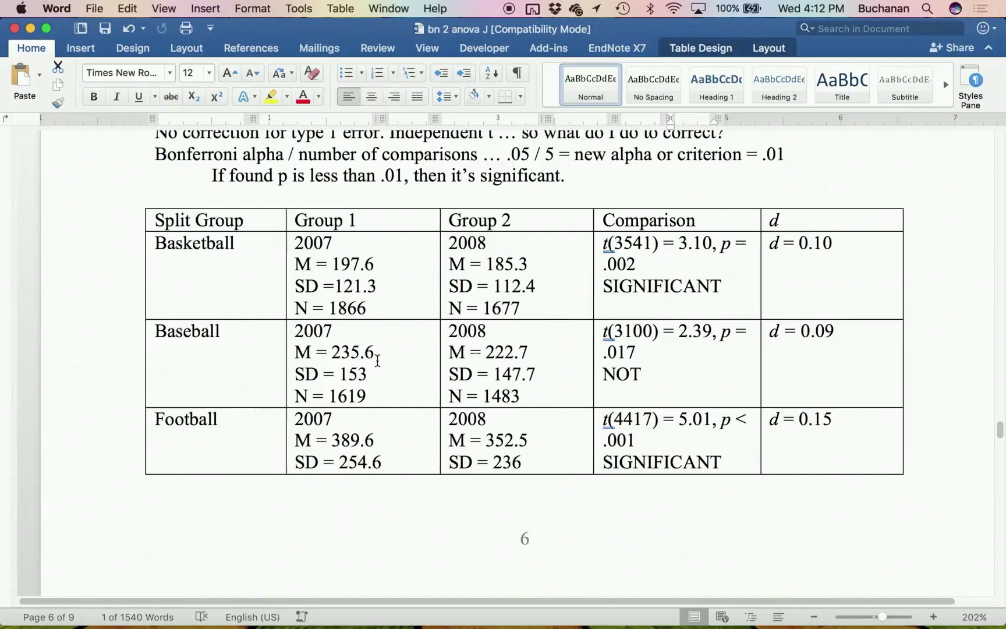
pyautogui.scroll(-10, 377, 361)
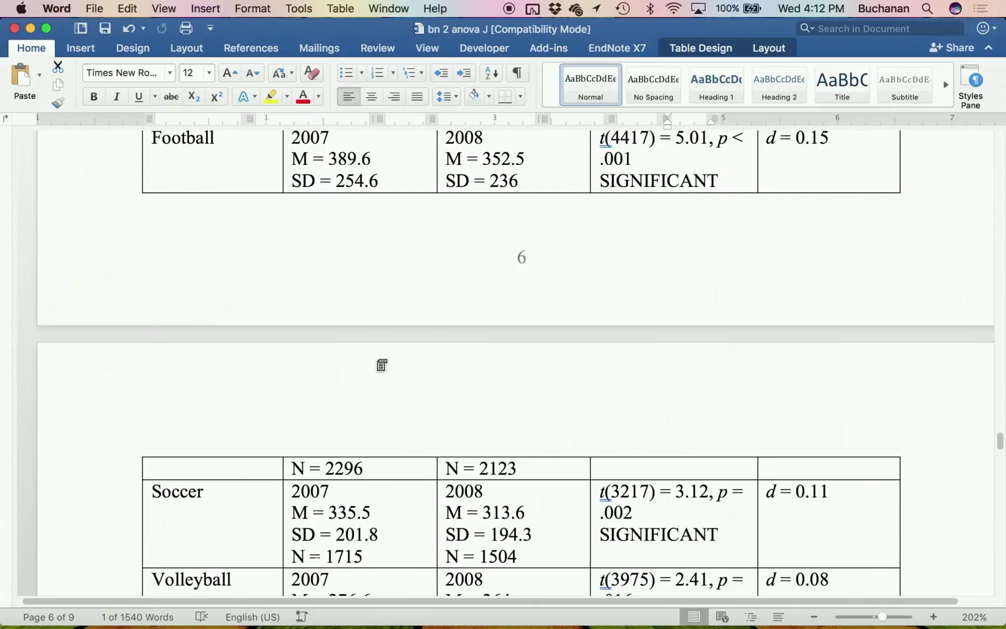
pyautogui.scroll(3, 381, 363)
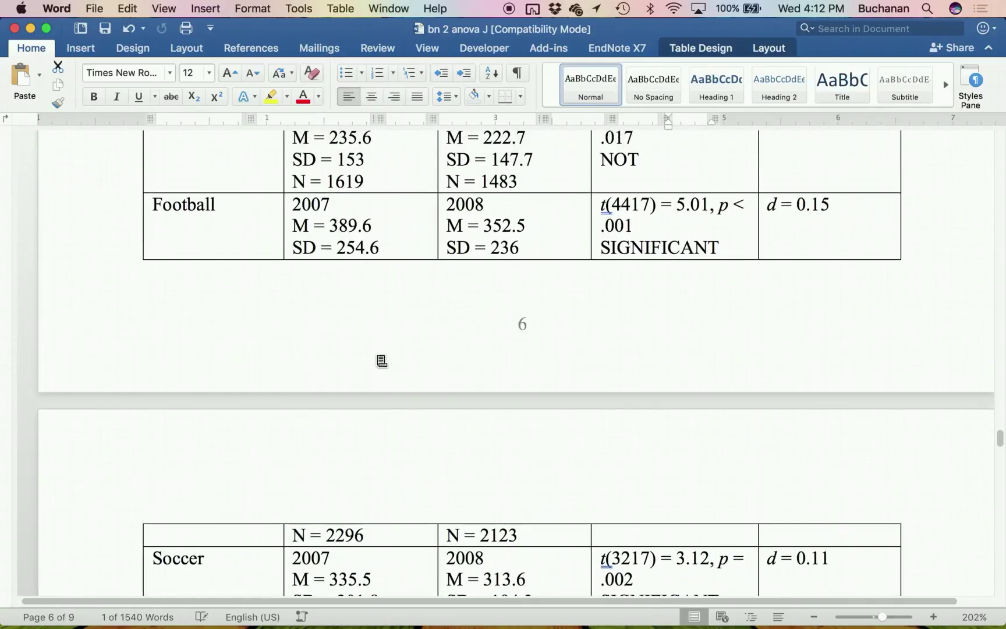
# Insert four blank lines between the Levene's test table and the Post Hoc Tests heading.
pyautogui.scroll(20, 382, 361)
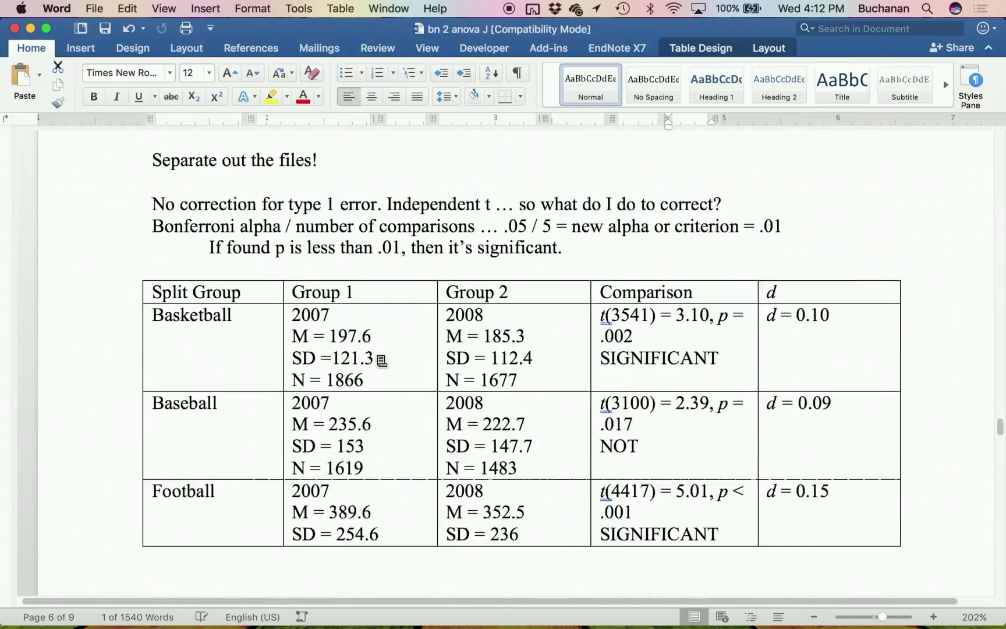
pyautogui.scroll(20, 377, 357)
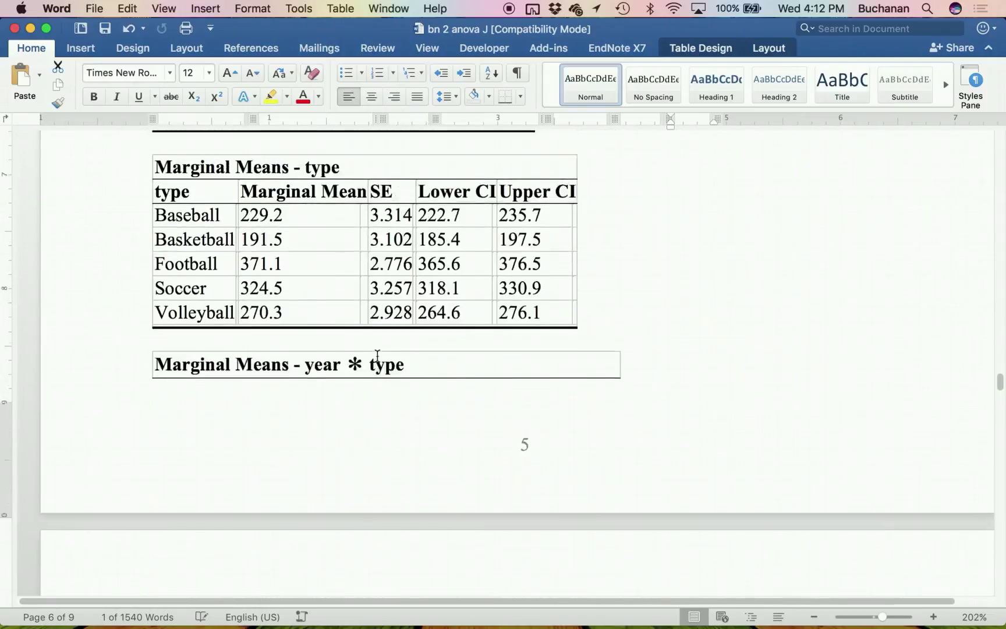
pyautogui.scroll(20, 378, 356)
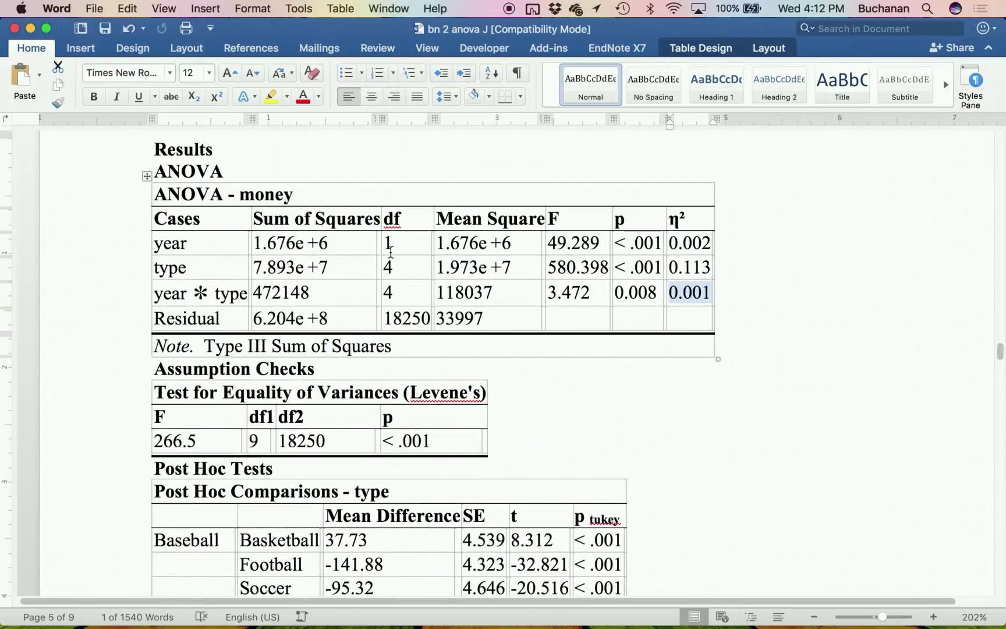
pyautogui.click(499, 440)
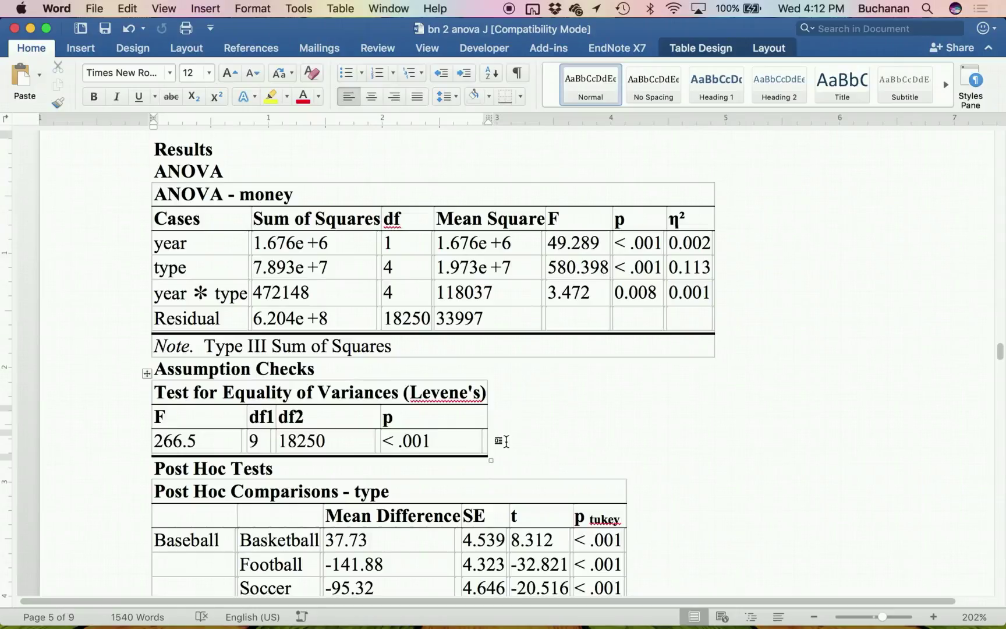
pyautogui.click(157, 467)
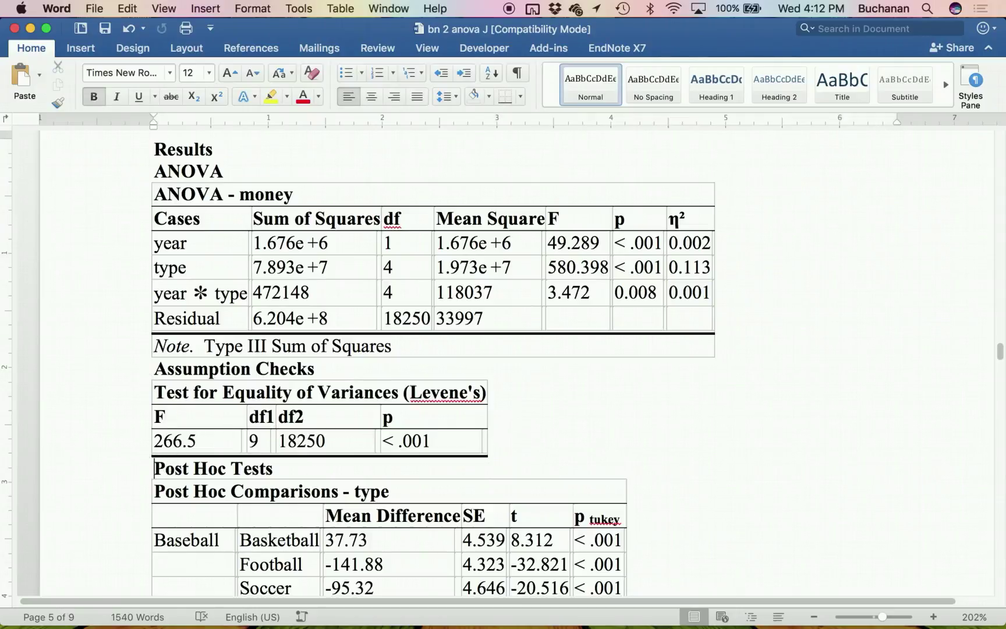
pyautogui.press('Return')
pyautogui.press('Return')
pyautogui.press('Return')
pyautogui.press('Return')
pyautogui.press('Up')
pyautogui.press('Up')
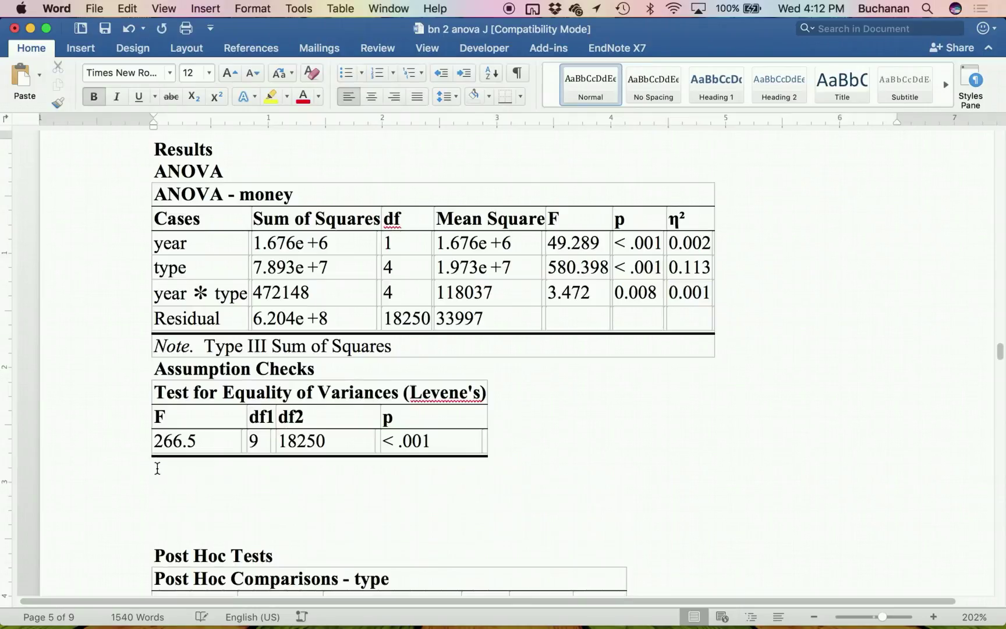
# Write "Levene's is significant," in non-bold text below the Levene's test table.
pyautogui.write('Leven')
pyautogui.write("e's ")
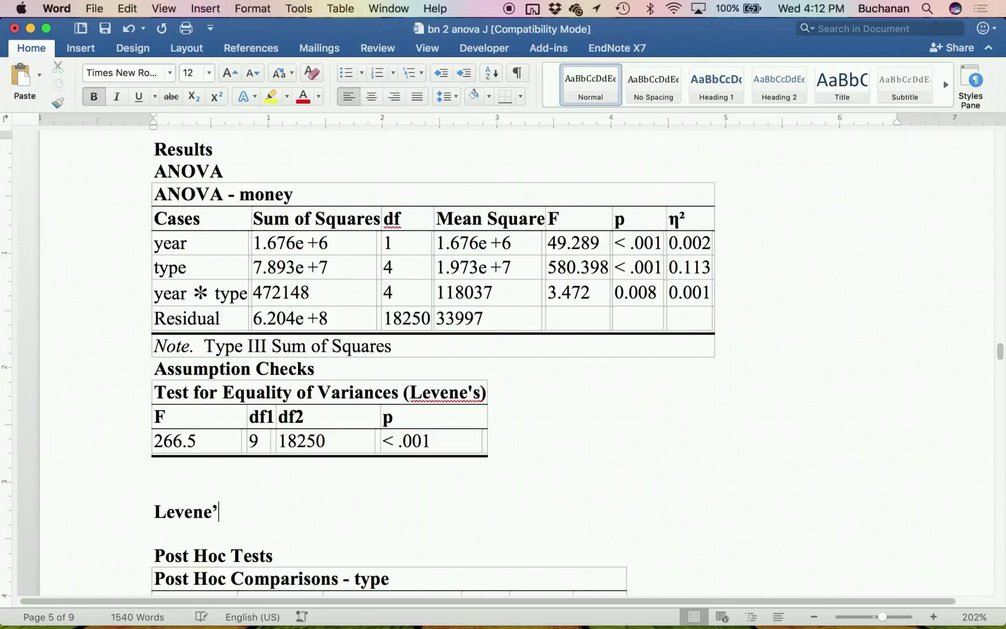
pyautogui.write('is sign')
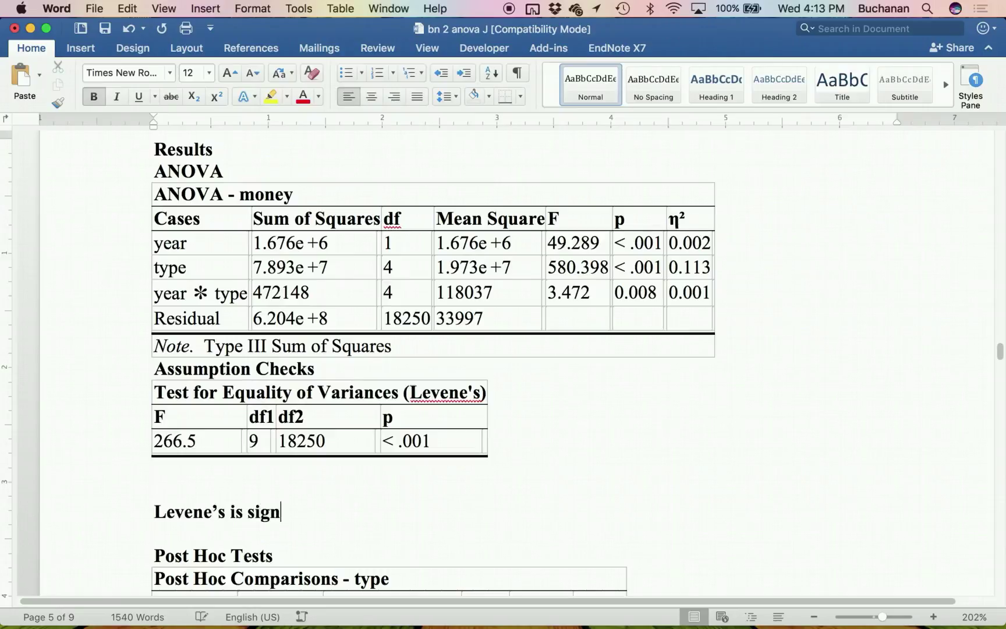
pyautogui.write('ificant,')
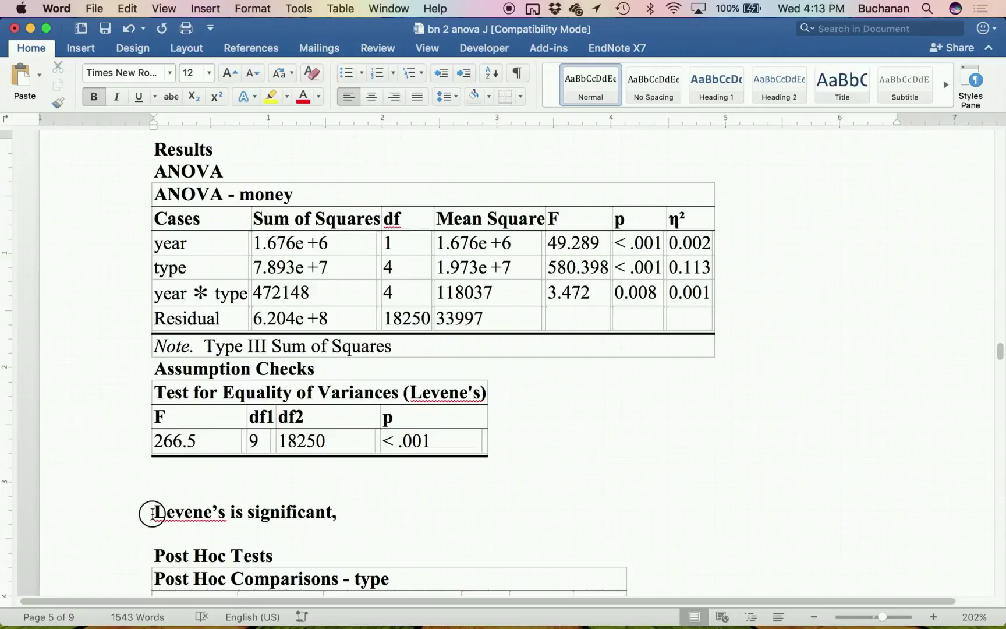
pyautogui.click(153, 516)
pyautogui.press('super+b')
pyautogui.press('Right')
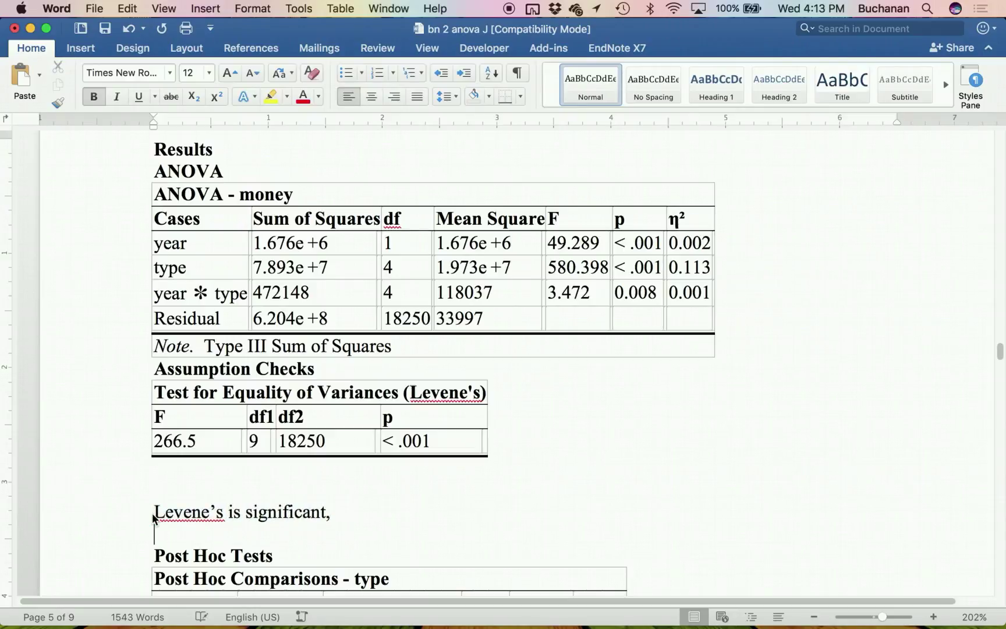
pyautogui.press('Left')
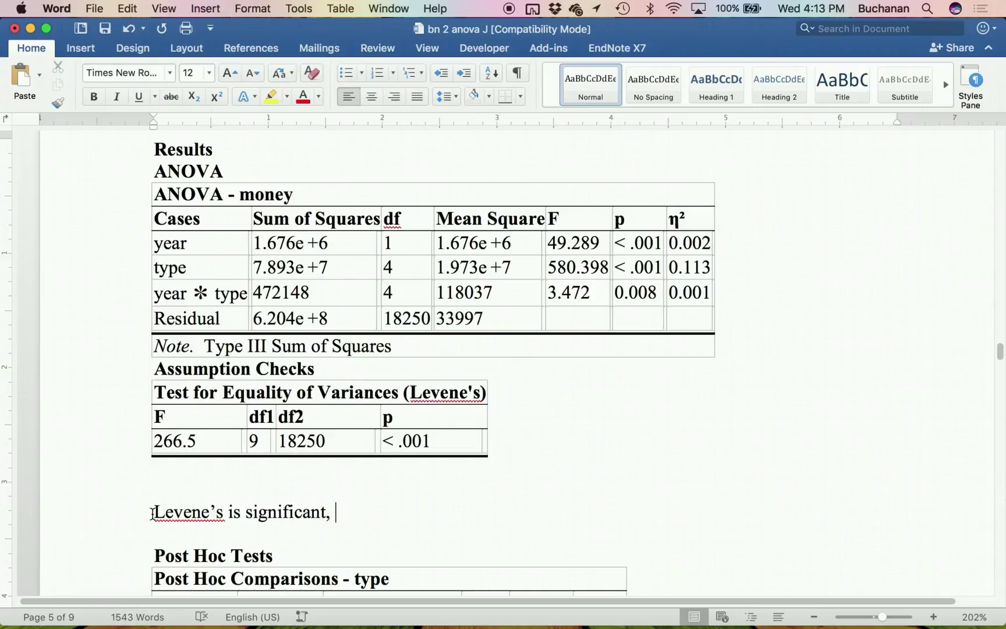
# Complete the Levene's sentence with "F(9, 18250) = 266.50, p < .001", with F and p in italics.
pyautogui.press('super+i')
pyautogui.write('F')
pyautogui.press('super+i')
pyautogui.write('(9, 182')
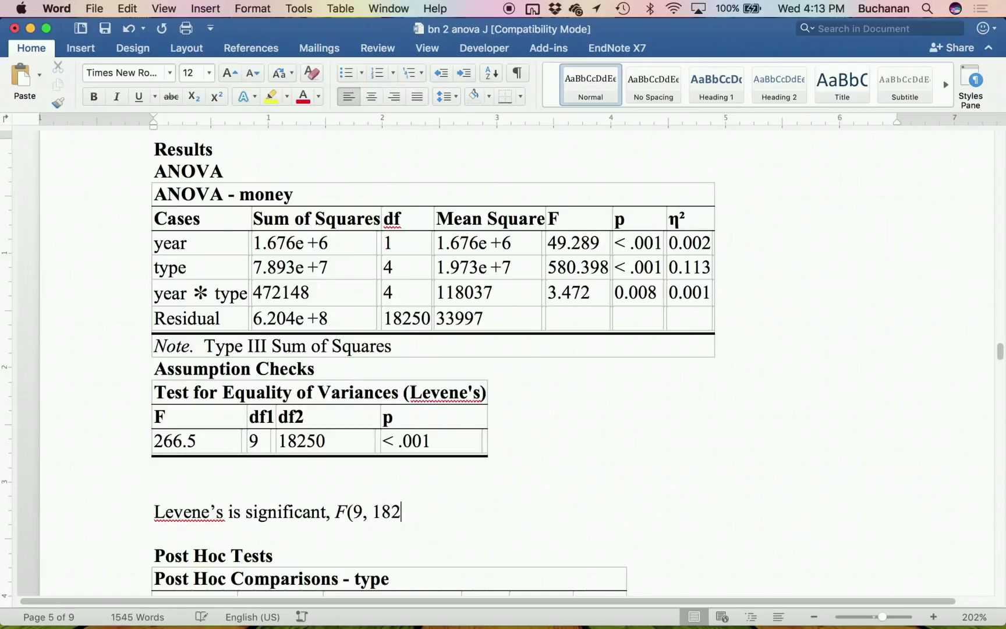
pyautogui.write('50) =')
pyautogui.moveTo(253, 444); pyautogui.dragTo(323, 447)
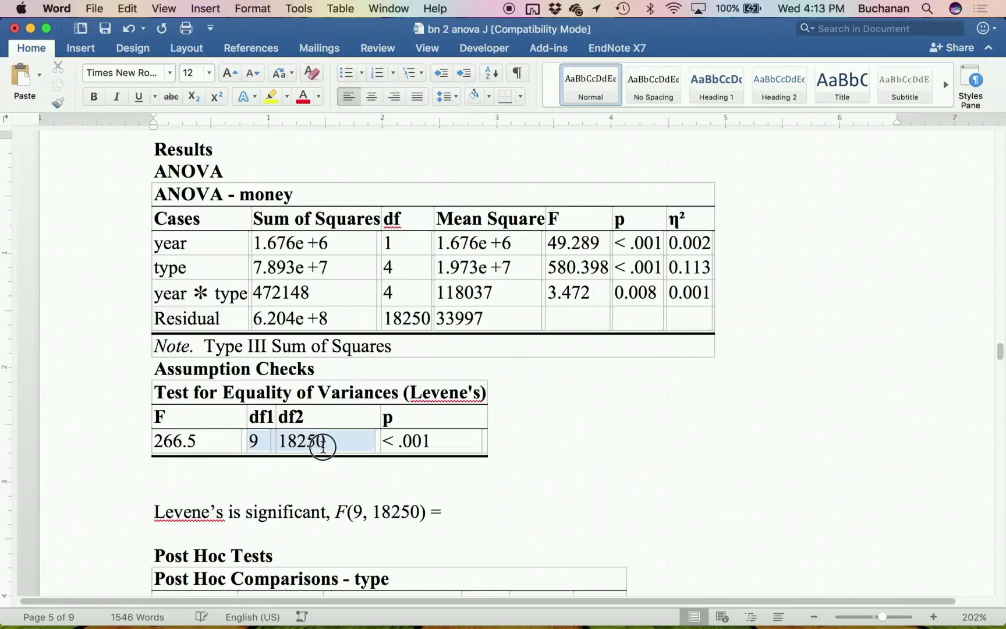
pyautogui.click(467, 513)
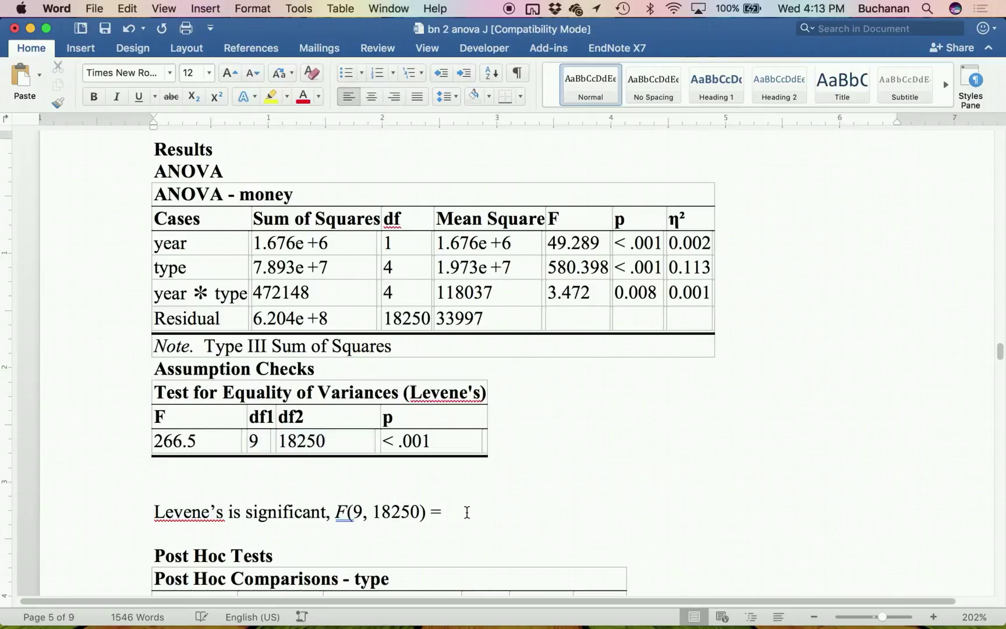
pyautogui.doubleClick(169, 443)
pyautogui.click(460, 524)
pyautogui.write('266.50, p <')
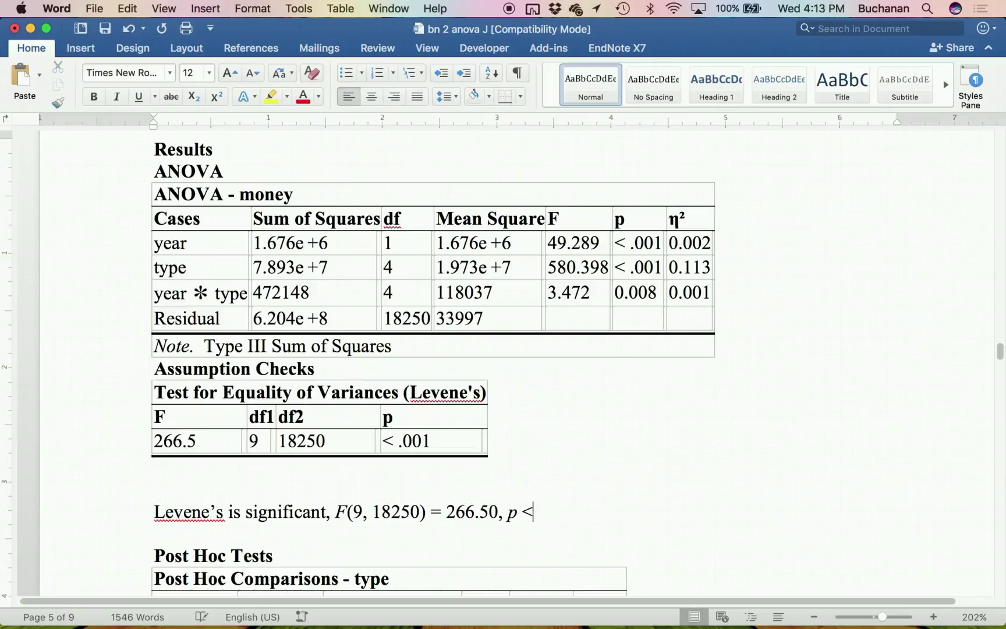
pyautogui.write(' .001')
# Insert three blank lines between the "ANOVA - money" table and the Assumption Checks heading.
pyautogui.click(156, 373)
pyautogui.press('Return')
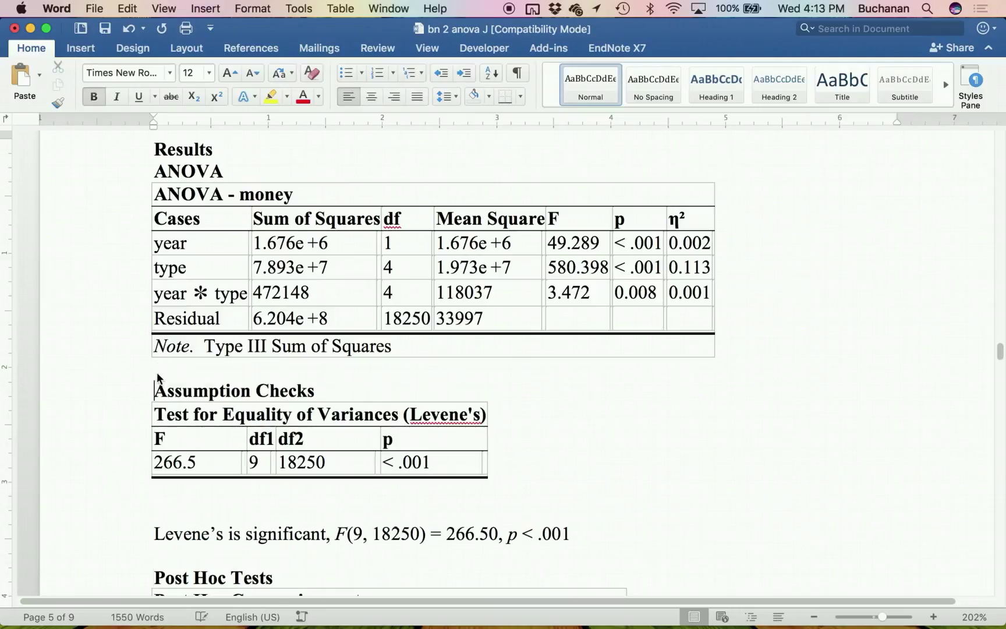
pyautogui.press('Return')
pyautogui.press('Return')
pyautogui.press('Up')
pyautogui.press('Up')
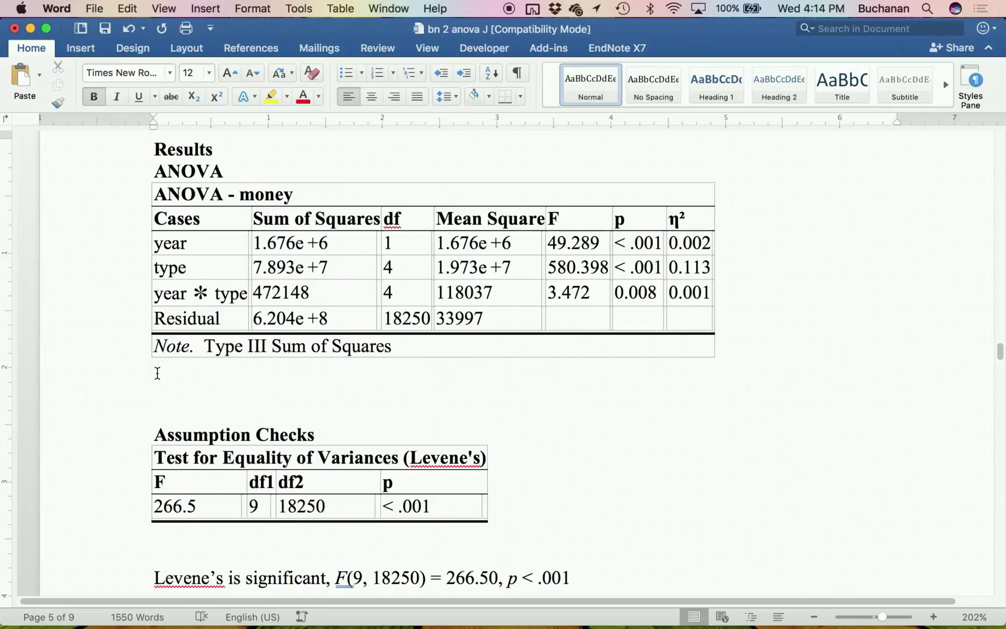
# Start a non-bold line below the "ANOVA - money" table with "Year, F(", with the F in italics.
pyautogui.write('Y')
pyautogui.press('BackSpace')
pyautogui.press('super+b')
pyautogui.write('Year')
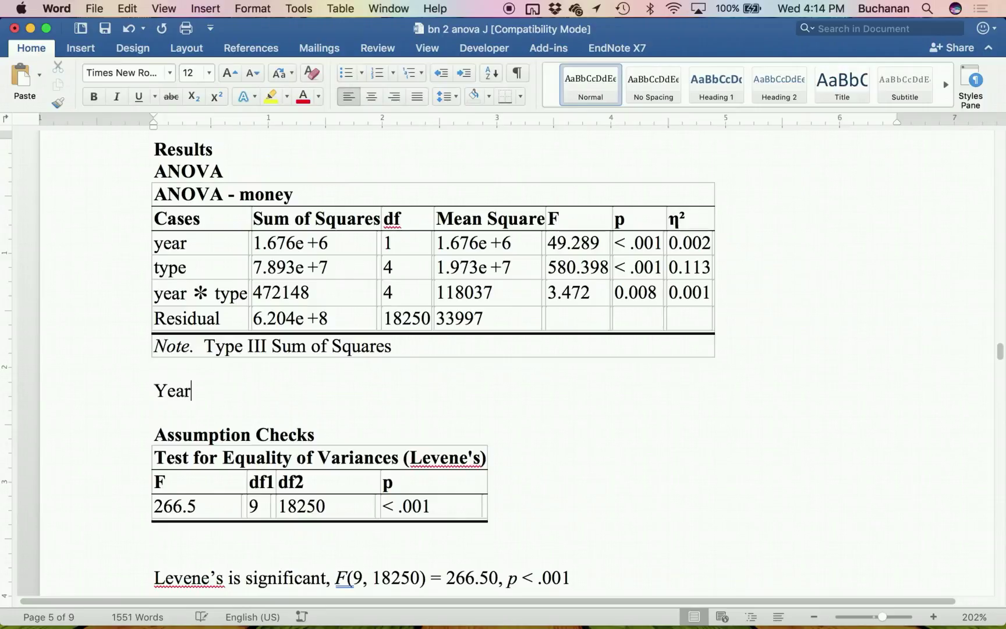
pyautogui.write(', F(')
# Add the degrees of freedom "1, 18250) =" to the Year line, copying the residual df from the ANOVA table.
pyautogui.click(390, 243)
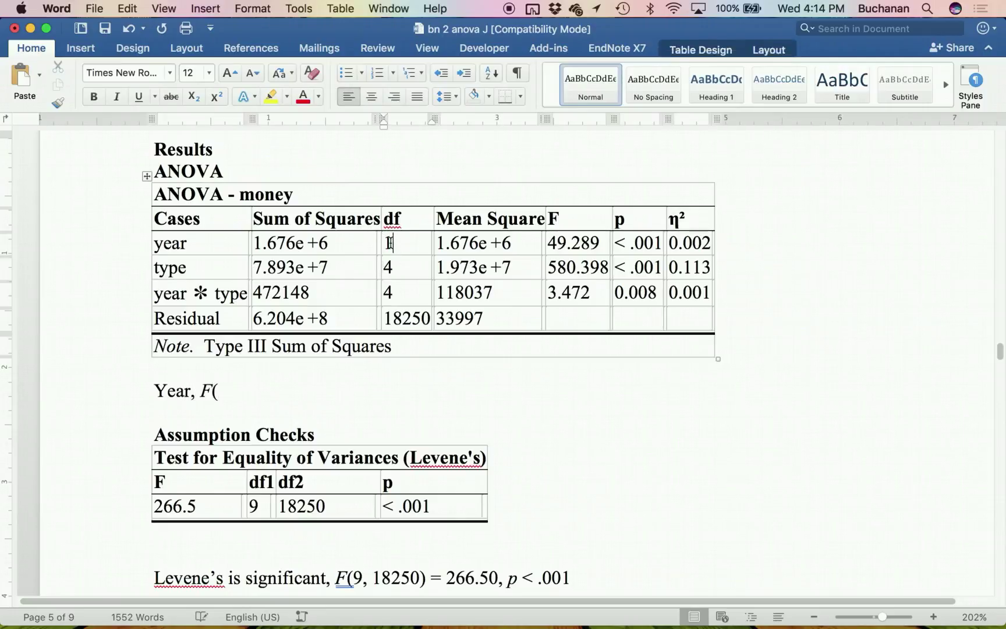
pyautogui.doubleClick(394, 318)
pyautogui.press('super+c')
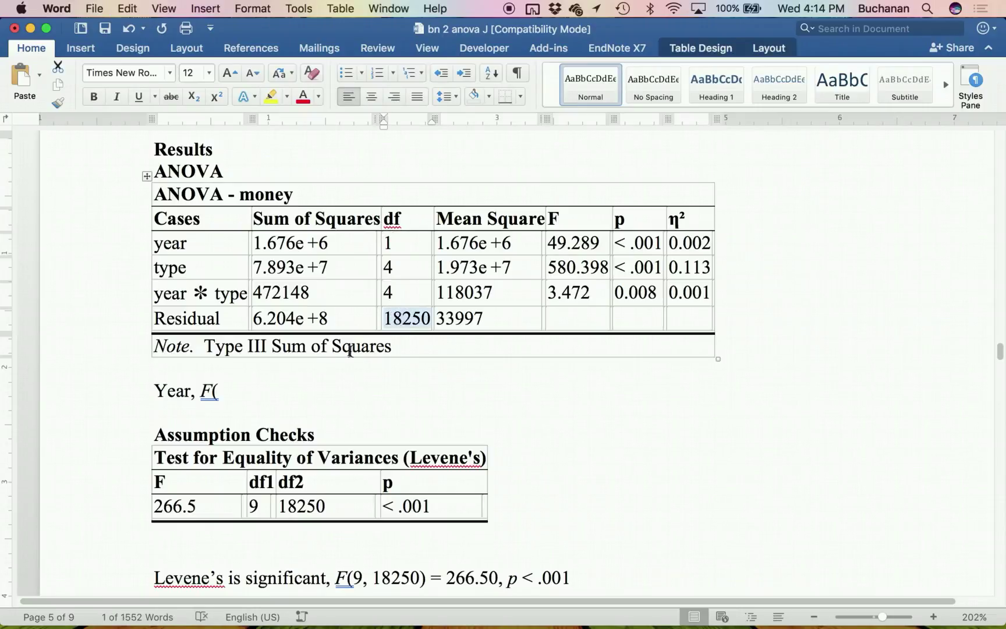
pyautogui.click(244, 396)
pyautogui.write('1')
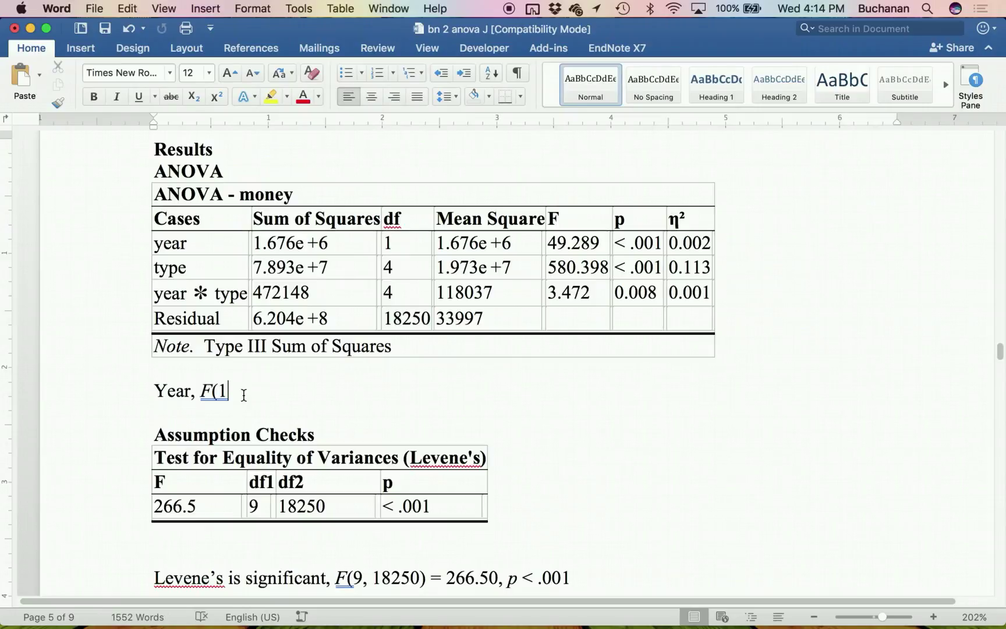
pyautogui.write(',')
pyautogui.press('super+v')
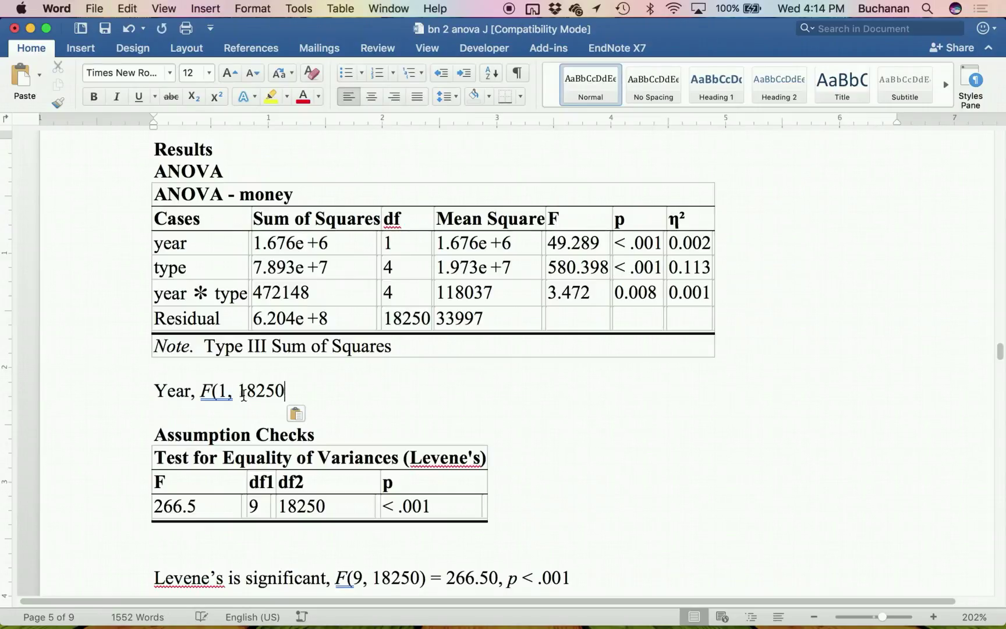
pyautogui.write(') =')
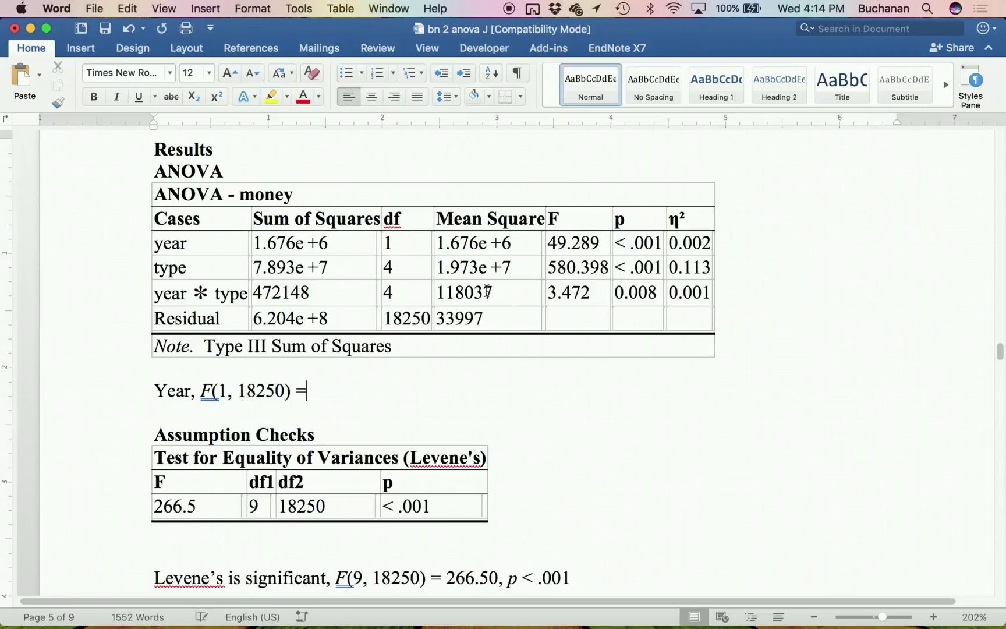
# Add the F value 49.29 to the Year line and copy in the year effect's p value, "< .001".
pyautogui.moveTo(555, 243); pyautogui.dragTo(587, 243)
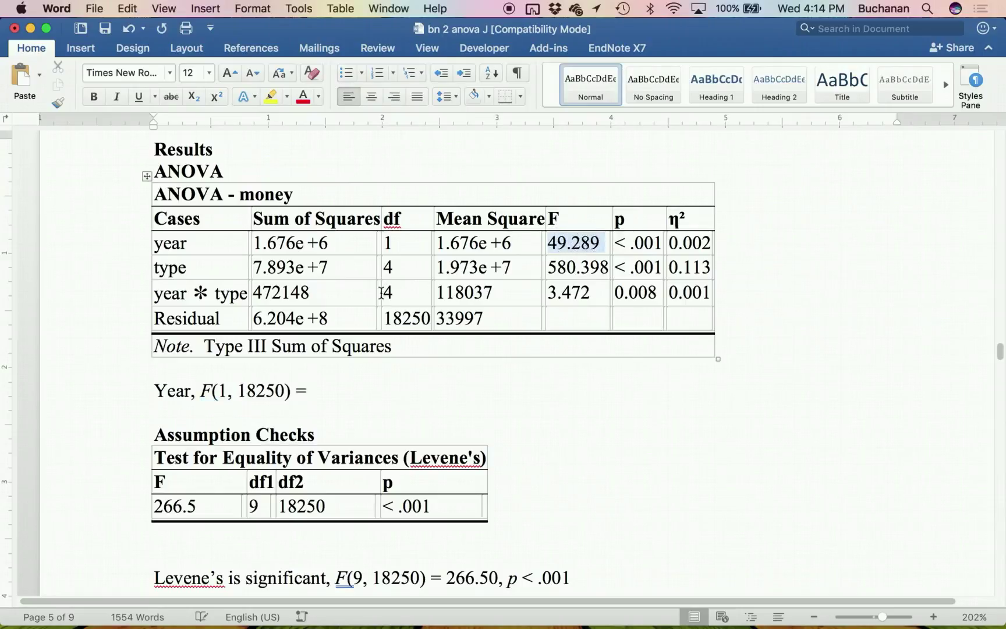
pyautogui.click(312, 390)
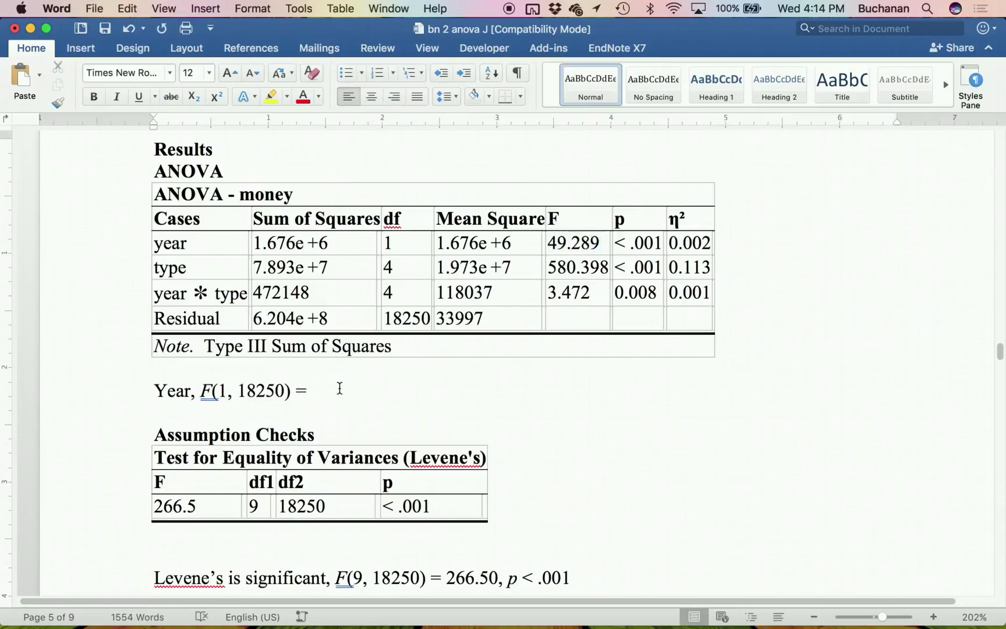
pyautogui.write('49.289,')
pyautogui.moveTo(617, 242); pyautogui.dragTo(651, 243)
pyautogui.press('super+c')
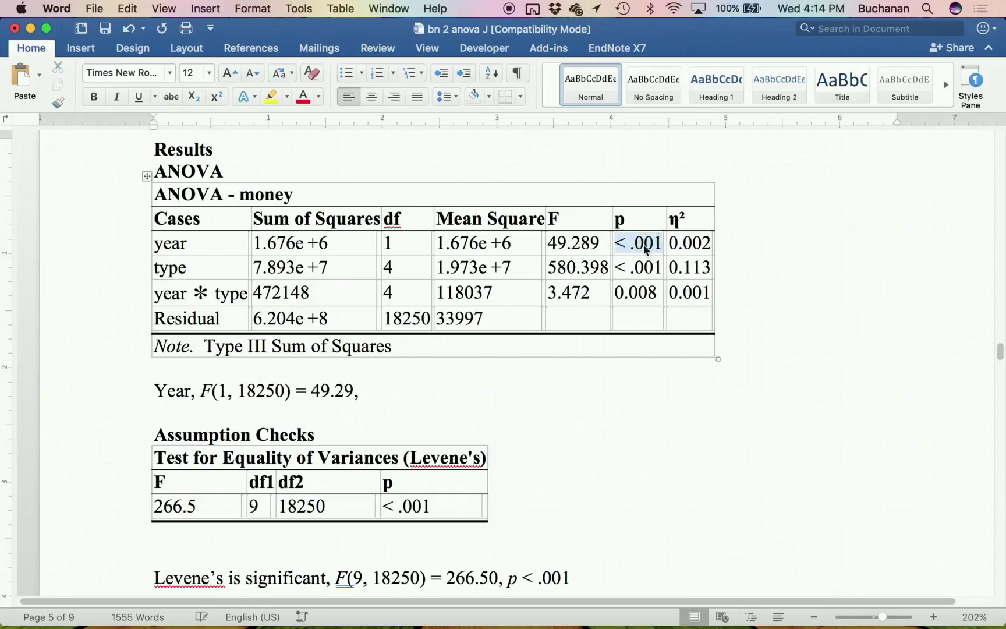
pyautogui.click(388, 398)
pyautogui.press('super+v')
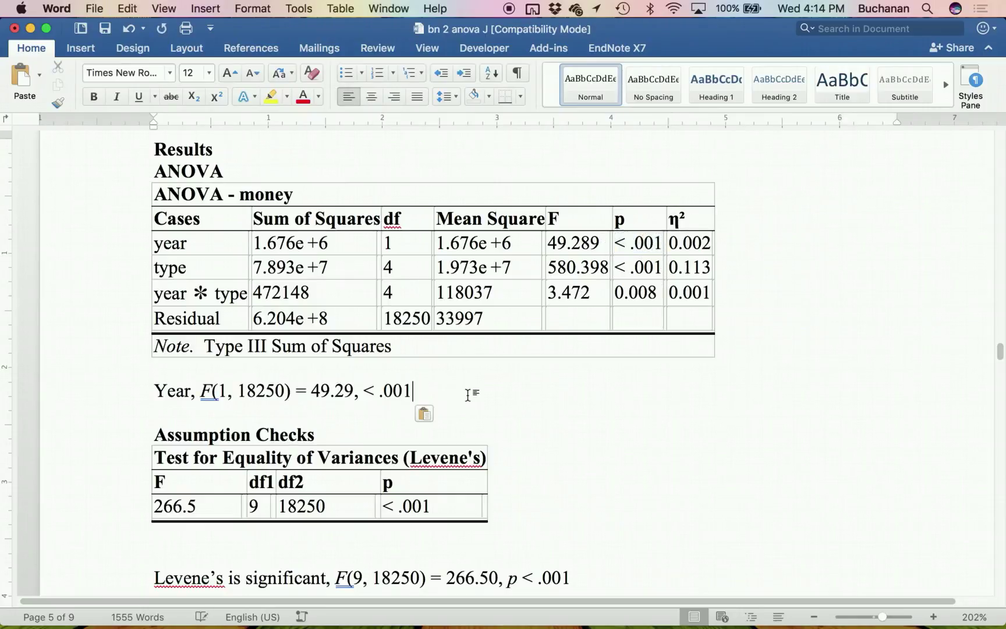
# Put an italic "p" before "< .001" in the Year line and end the line with a comma.
pyautogui.click(370, 386)
pyautogui.click(365, 394)
pyautogui.press('super+i')
pyautogui.write('p')
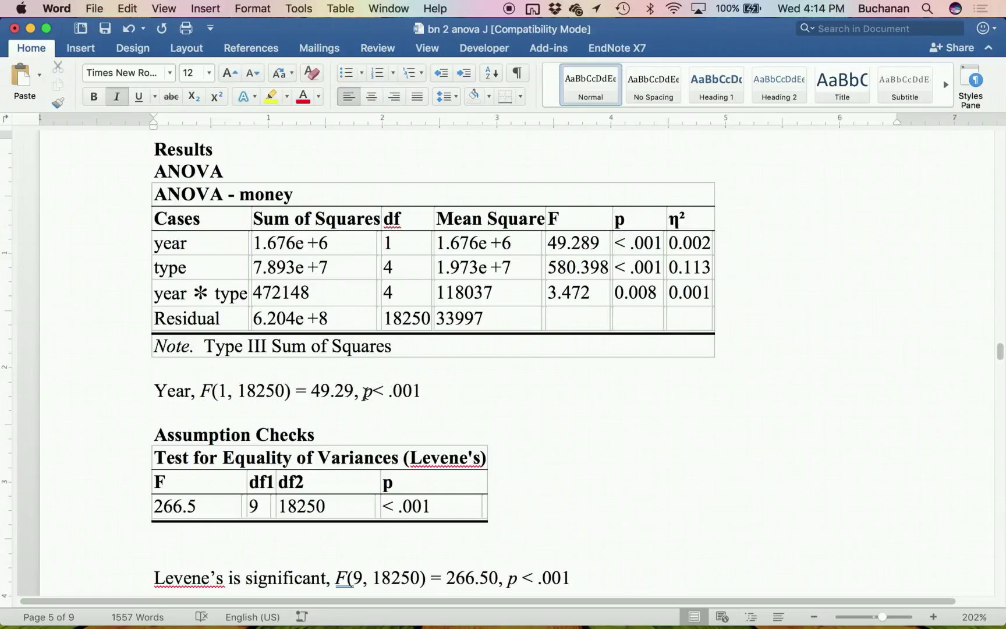
pyautogui.press('super+Right')
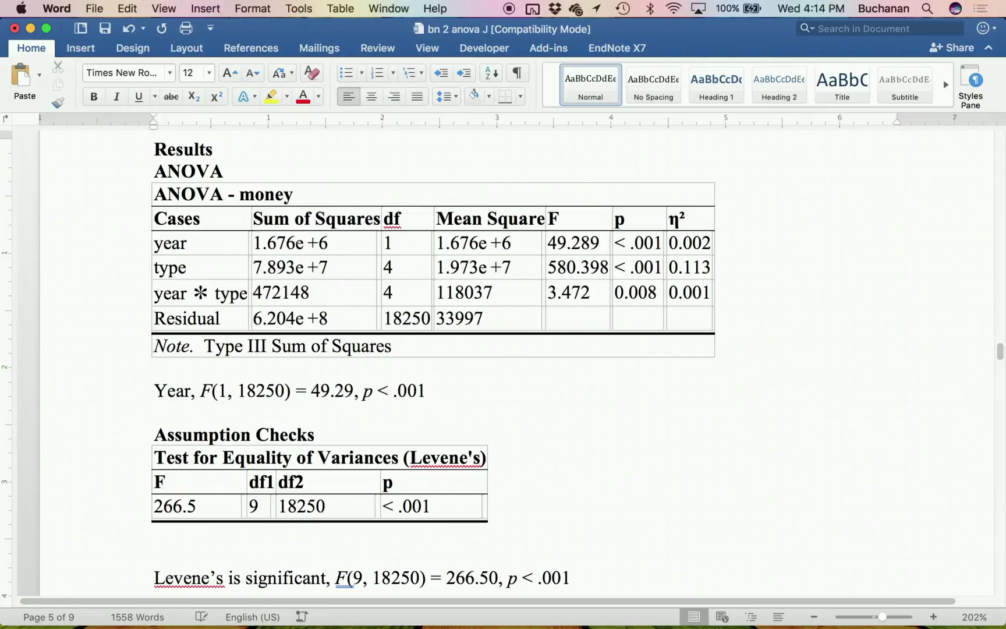
pyautogui.write(',')
pyautogui.press('super+v')
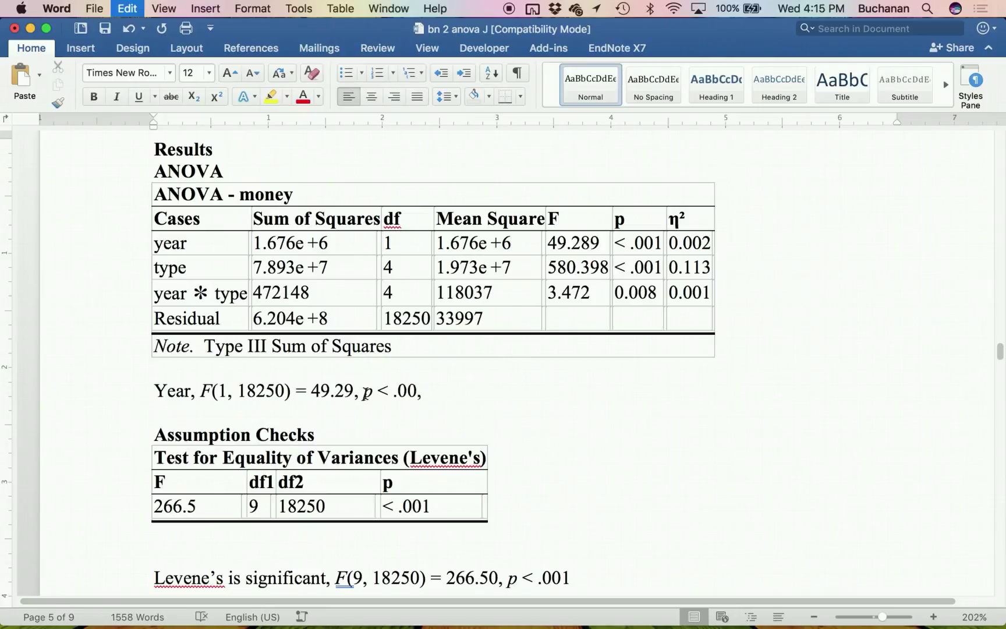
pyautogui.write(',')
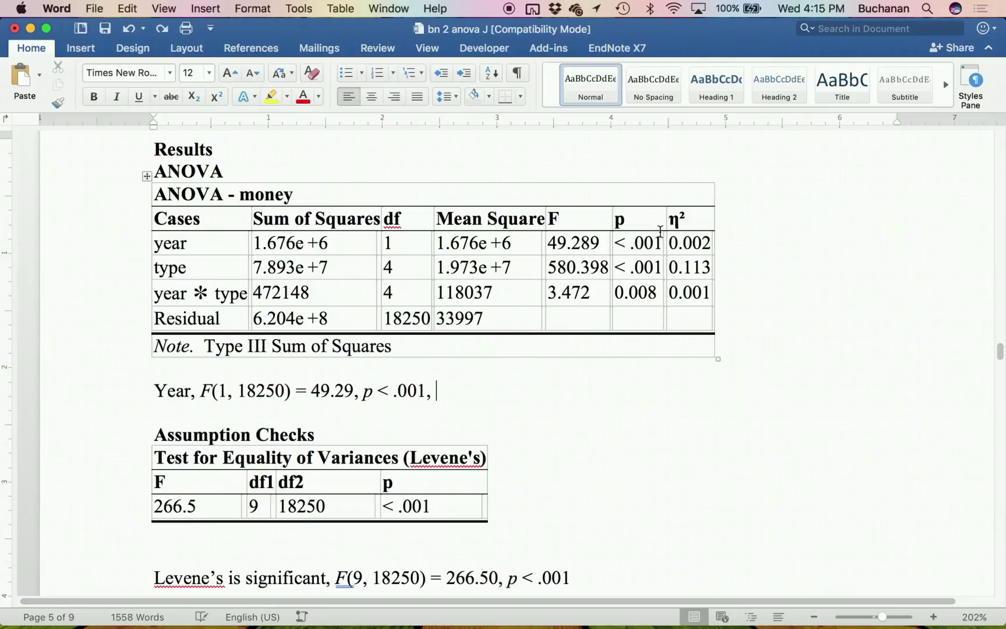
# Copy the η² symbol from the ANOVA table header to the end of the Year line, making it non-bold and italic.
pyautogui.moveTo(671, 221); pyautogui.dragTo(687, 220)
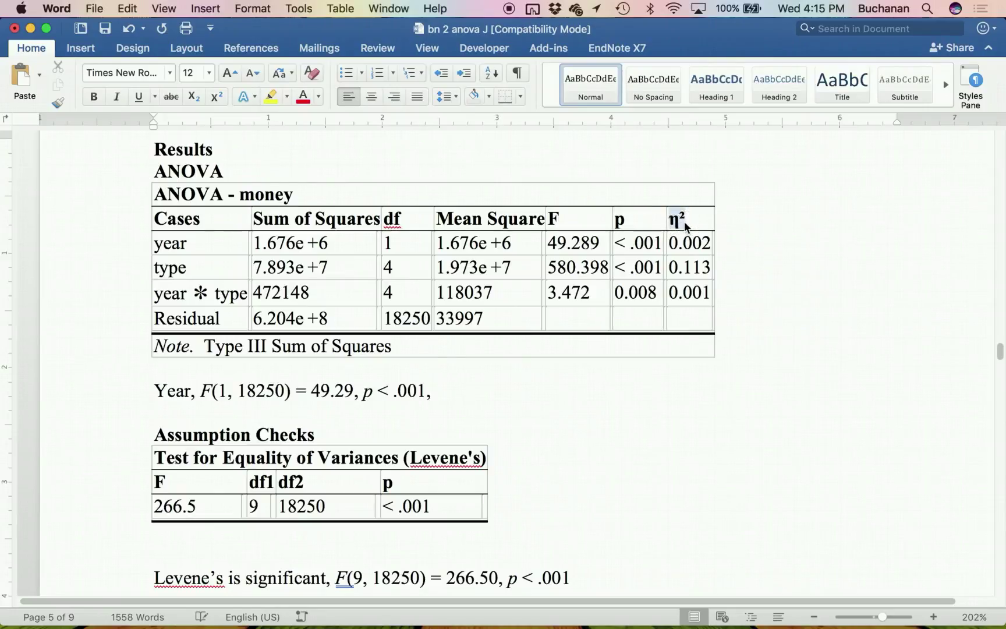
pyautogui.press('super+c')
pyautogui.click(445, 396)
pyautogui.press('super+v')
pyautogui.hotkey('shift', 'Left')
pyautogui.hotkey('shift', 'Left')
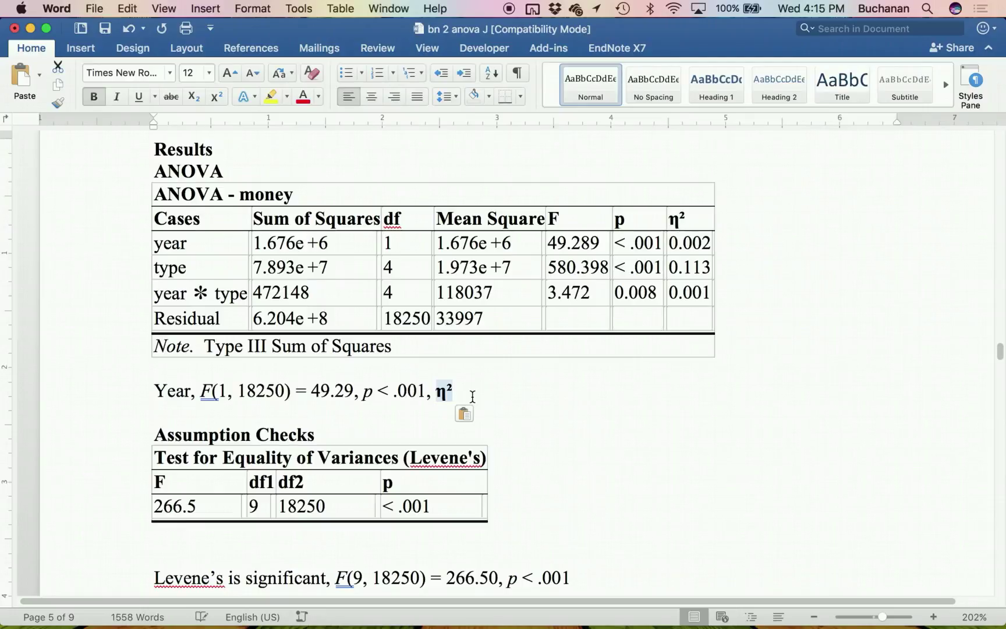
pyautogui.press('super+b')
pyautogui.press('Right')
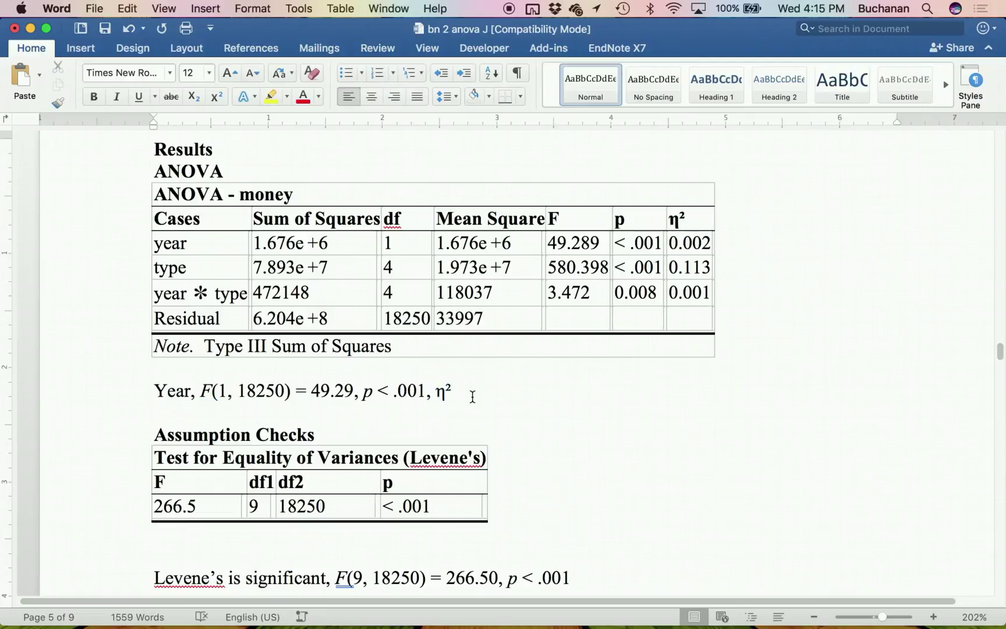
pyautogui.hotkey('shift', 'Left')
pyautogui.hotkey('shift', 'Left')
pyautogui.press('super+i')
pyautogui.press('Right')
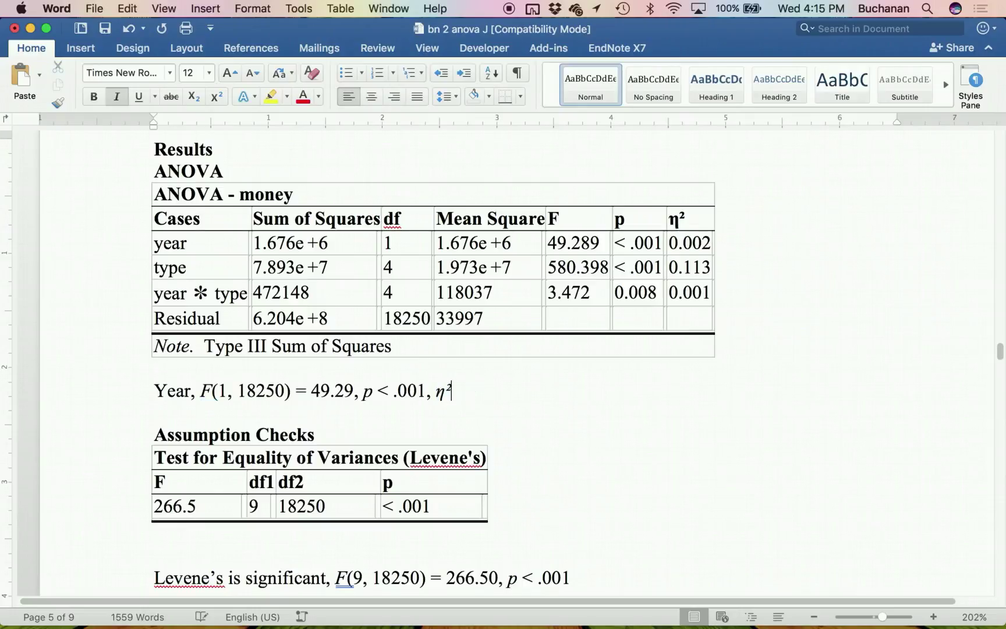
# Complete the Year line with a non-italic "= .002" and copy the line's statistics.
pyautogui.press('super+i')
pyautogui.write('= .002')
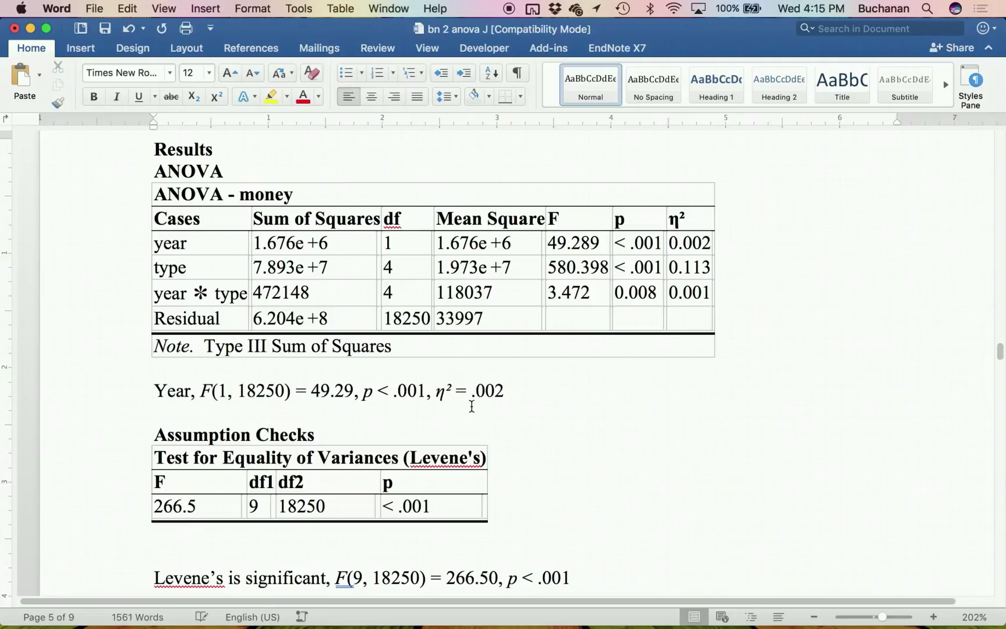
pyautogui.moveTo(515, 389); pyautogui.dragTo(158, 396)
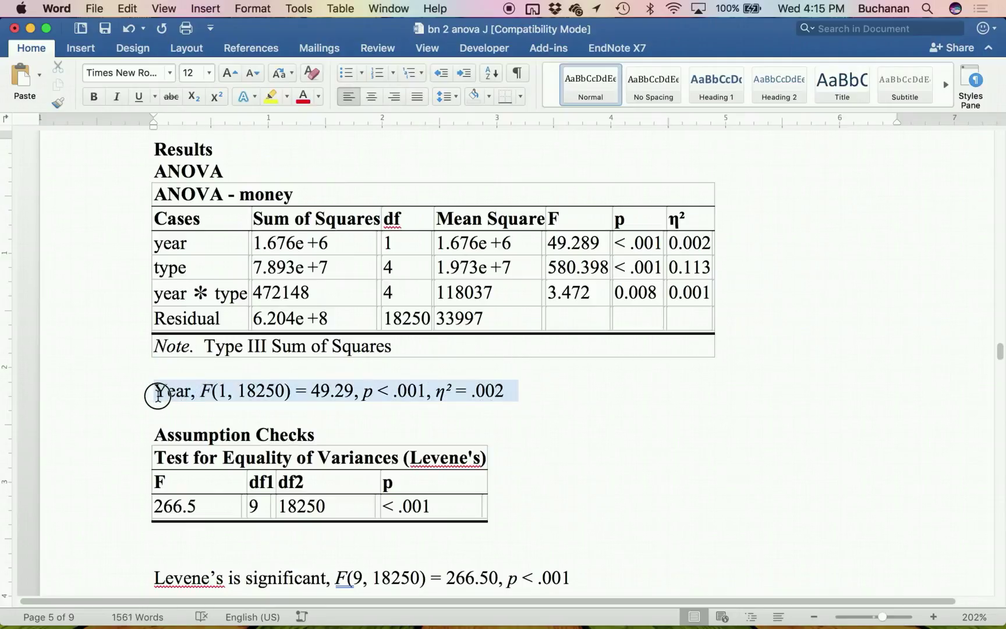
pyautogui.press('super+c')
pyautogui.click(514, 386)
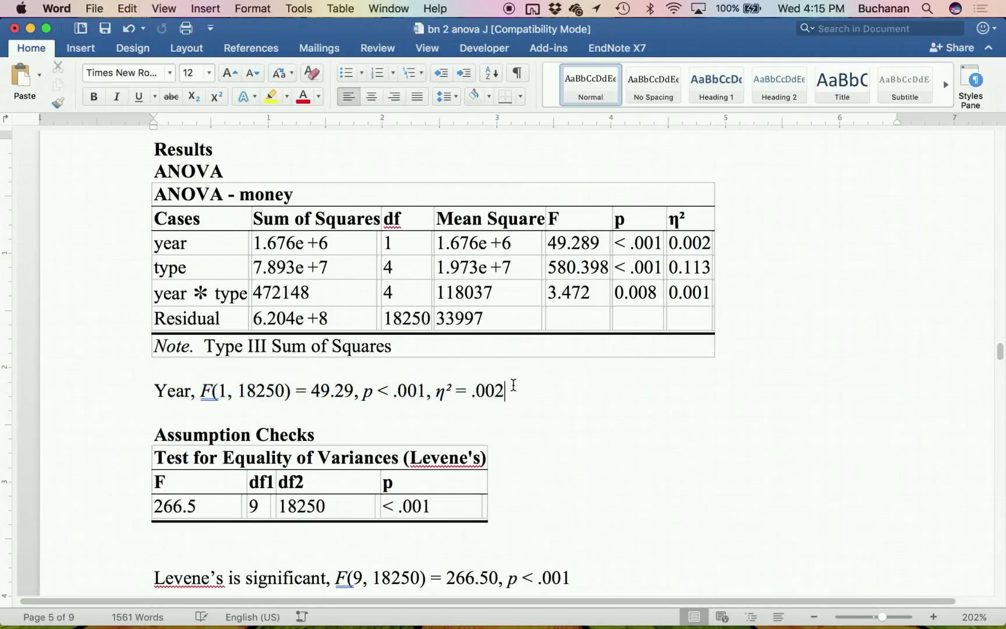
# Start a new line reading "Type," below the Year line and paste the copied statistics after it.
pyautogui.press('Return')
pyautogui.write('Type')
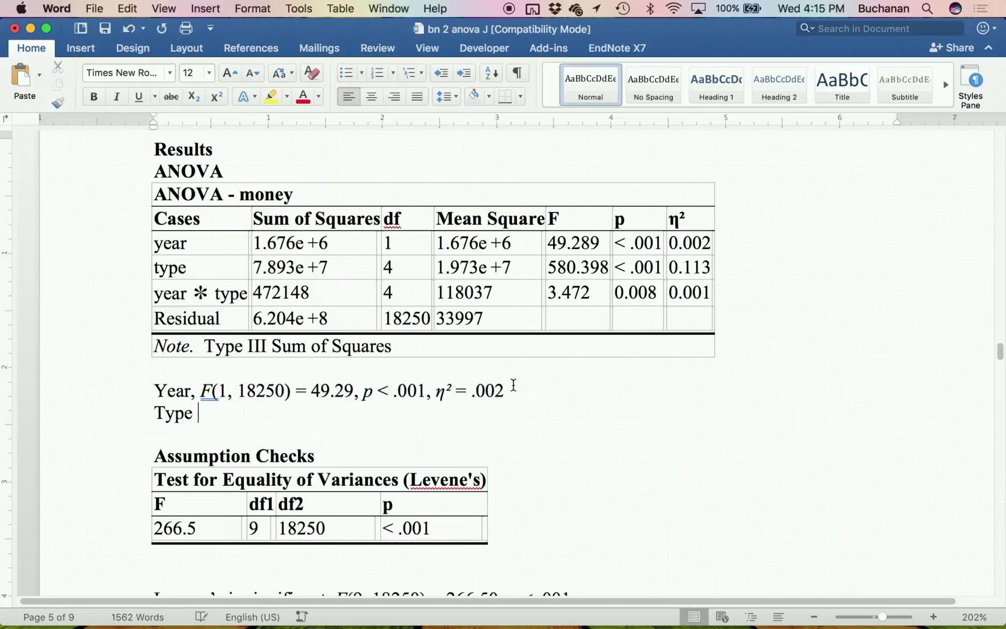
pyautogui.press('BackSpace')
pyautogui.write(',')
pyautogui.press('super+v')
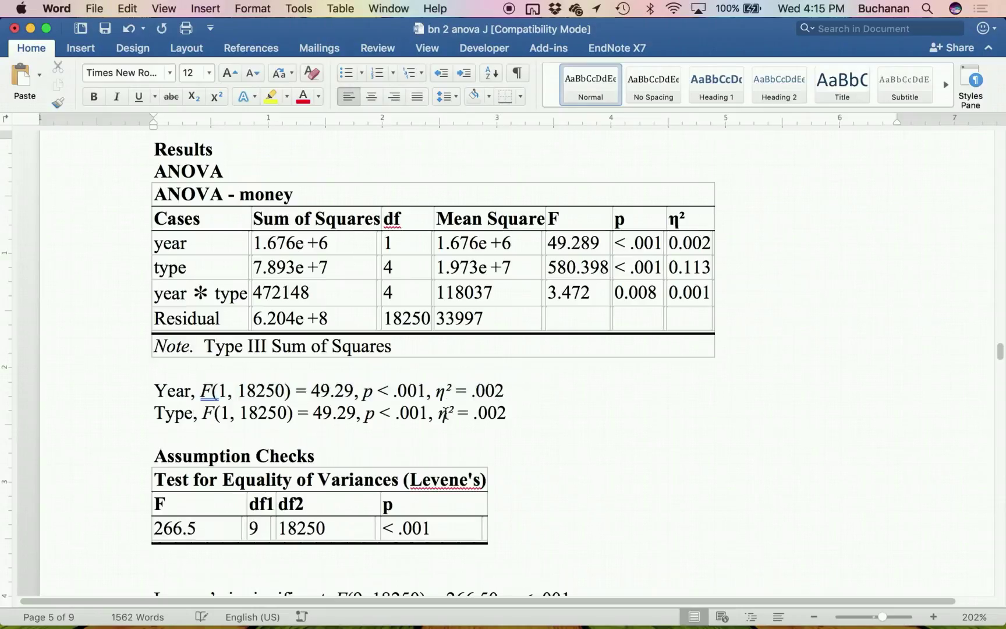
# Change the first degrees of freedom in the Type line to 4, matching the type row of the ANOVA table.
pyautogui.click(392, 268)
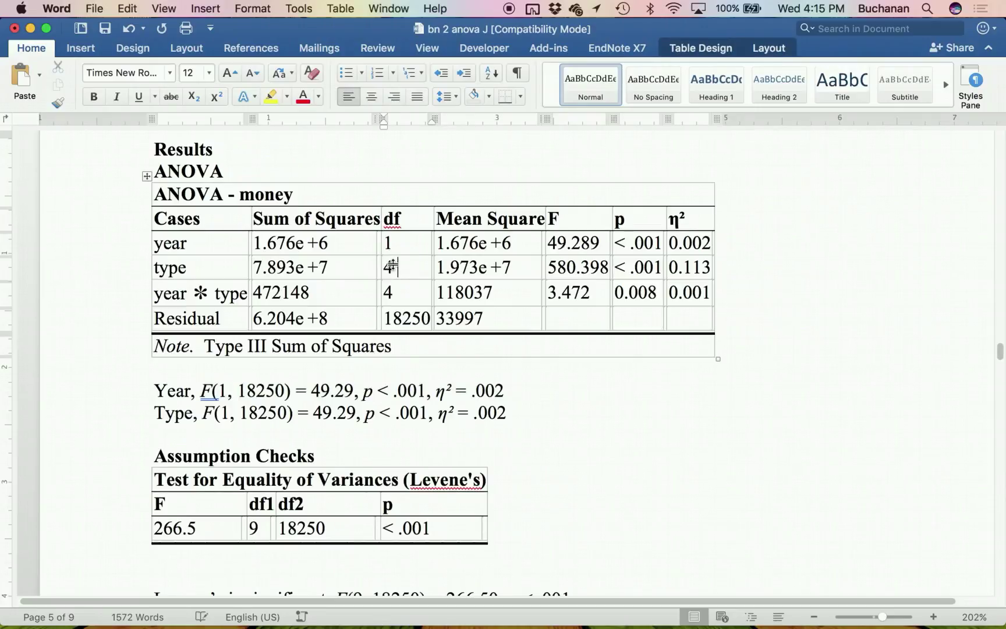
pyautogui.click(234, 412)
pyautogui.doubleClick(225, 412)
pyautogui.write('4')
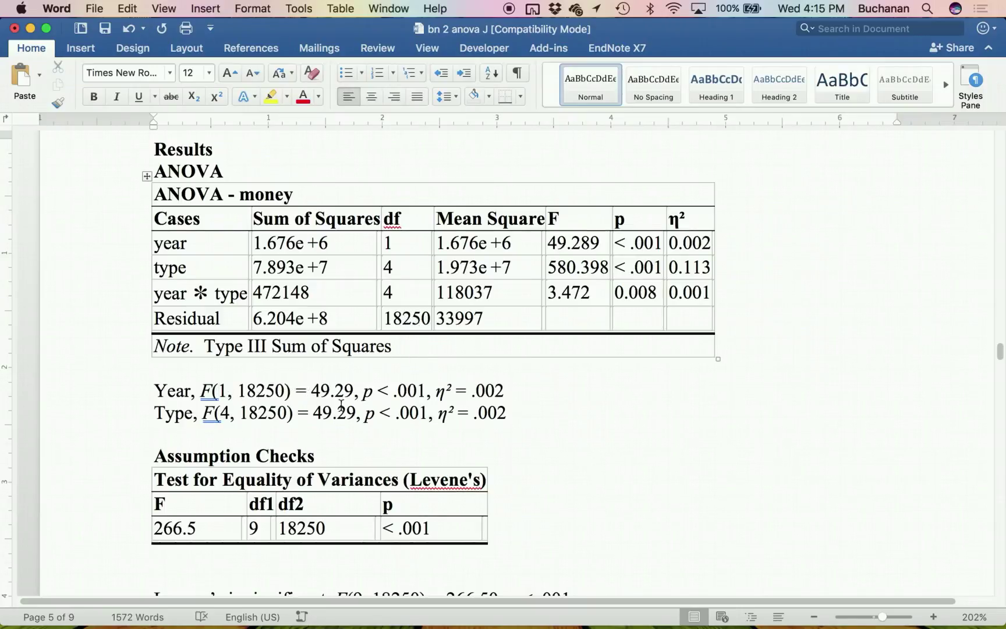
# Replace the F value in the Type line with the type effect's F from the ANOVA table, rounded to 580.40.
pyautogui.moveTo(548, 267); pyautogui.dragTo(591, 269)
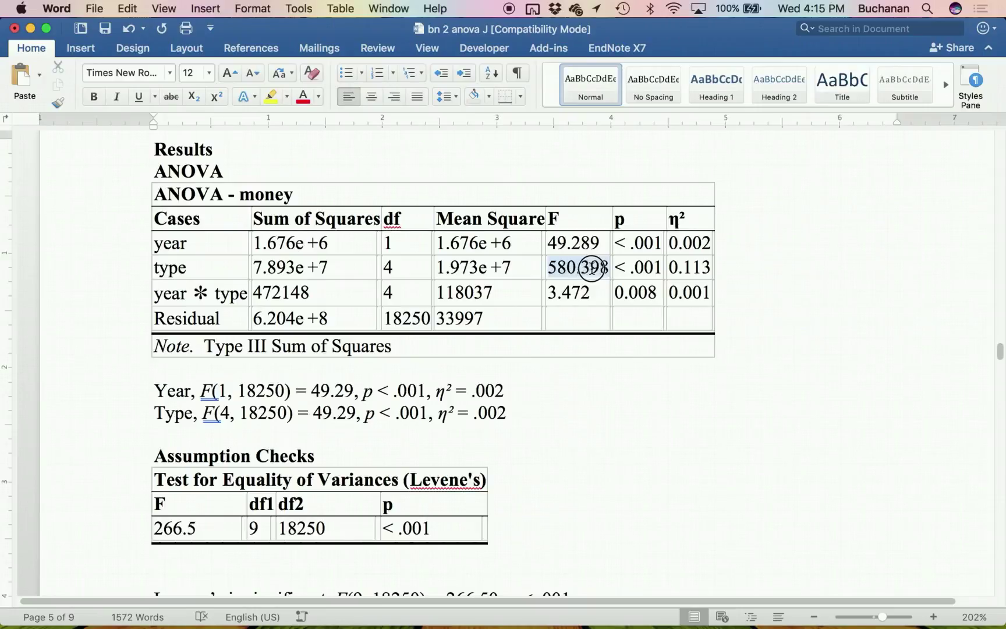
pyautogui.click(325, 412)
pyautogui.moveTo(325, 413); pyautogui.dragTo(357, 415)
pyautogui.press('super+v')
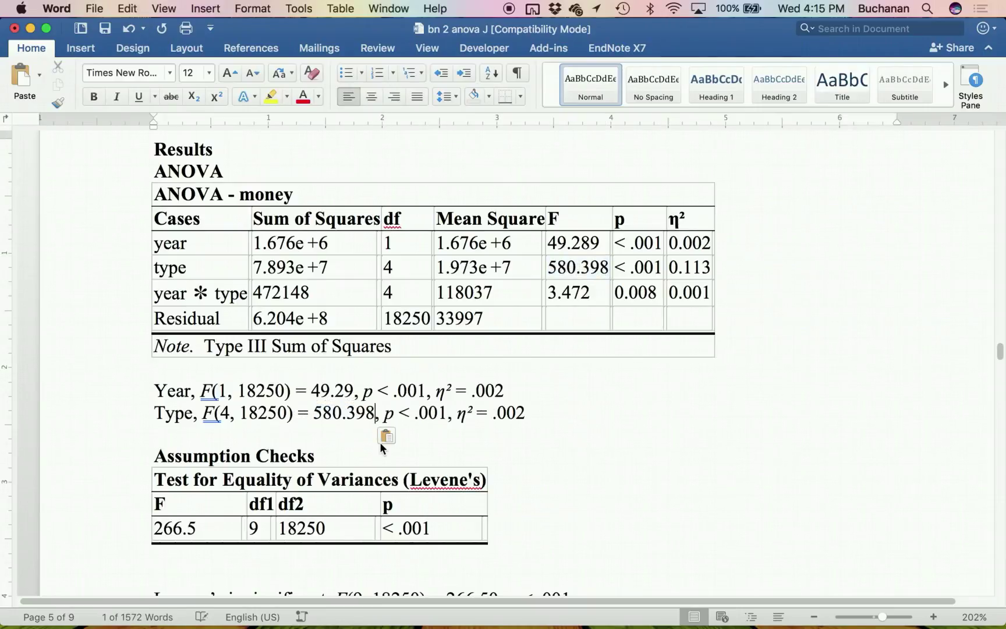
pyautogui.press('BackSpace')
pyautogui.press('BackSpace')
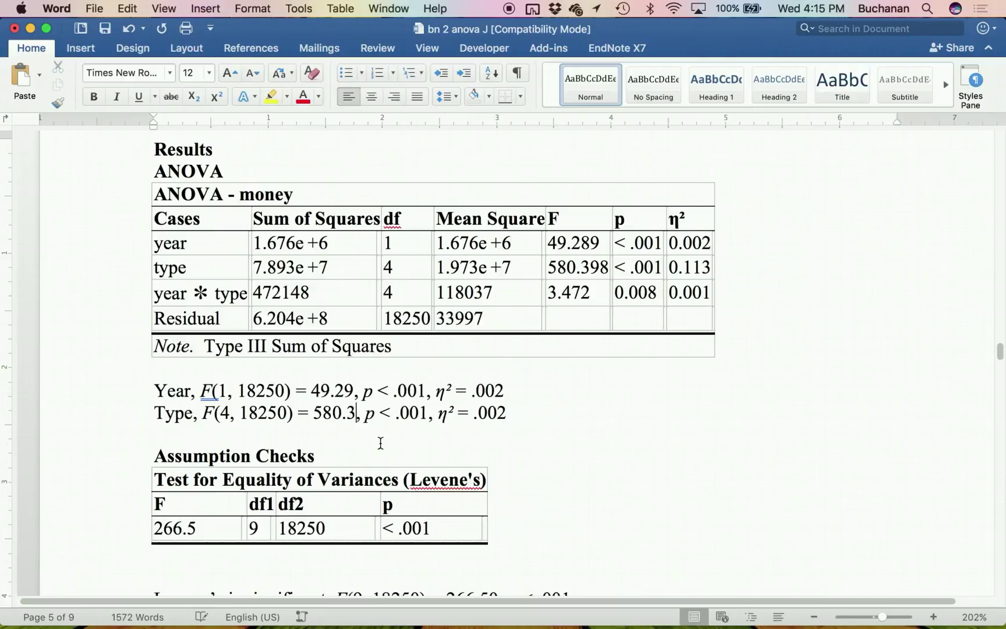
pyautogui.press('BackSpace')
pyautogui.write('40')
# Change the η² value at the end of the Type line to .11.
pyautogui.click(516, 413)
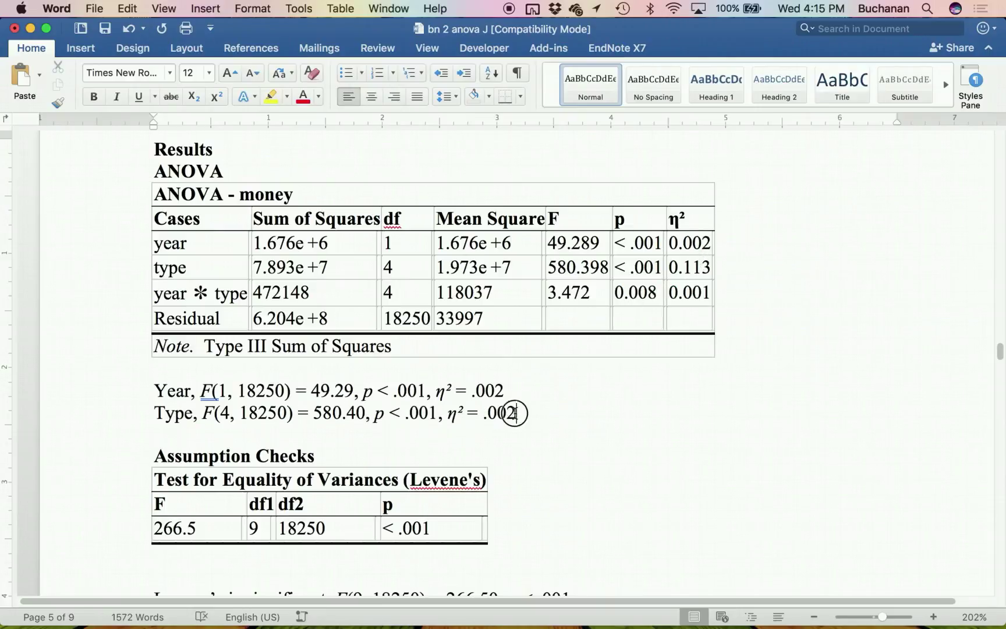
pyautogui.press('BackSpace')
pyautogui.press('BackSpace')
pyautogui.press('BackSpace')
pyautogui.press('BackSpace')
pyautogui.write('1')
pyautogui.press('BackSpace')
pyautogui.write('.11')
# Add a new line reading "Interaction," below the Type line and paste the Type line's statistics after it.
pyautogui.press('Return')
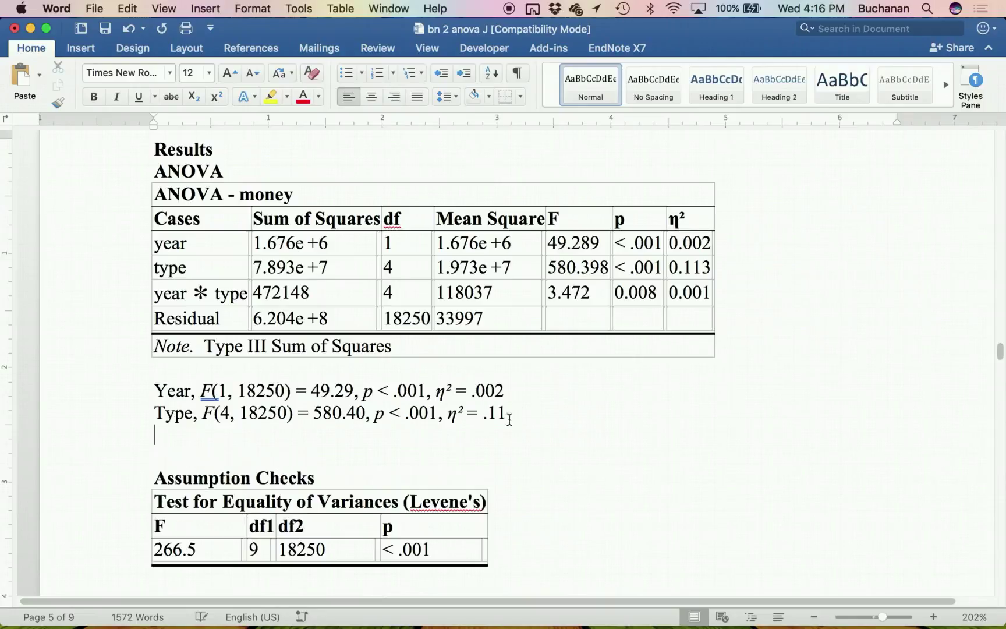
pyautogui.write('Intera')
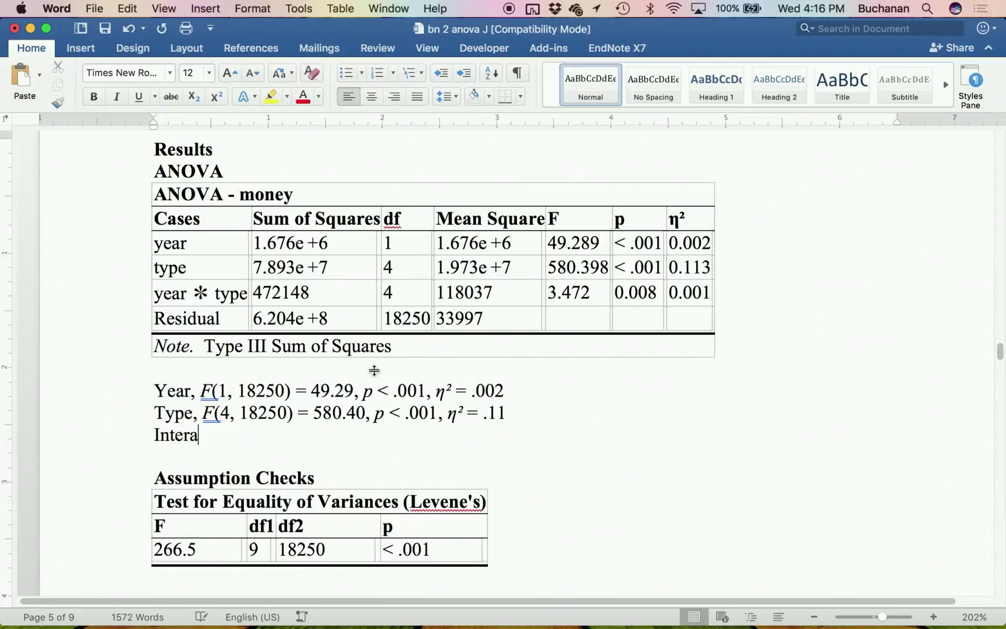
pyautogui.write('ction,')
pyautogui.press('super+v')
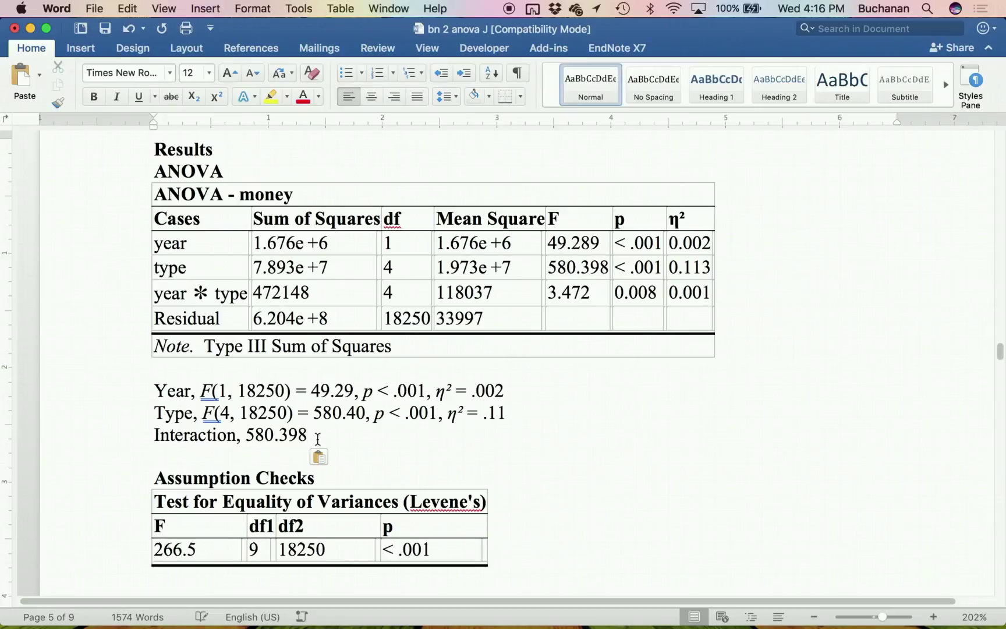
pyautogui.press('super+z')
pyautogui.moveTo(204, 414); pyautogui.dragTo(500, 418)
pyautogui.click(288, 445)
pyautogui.press('super+v')
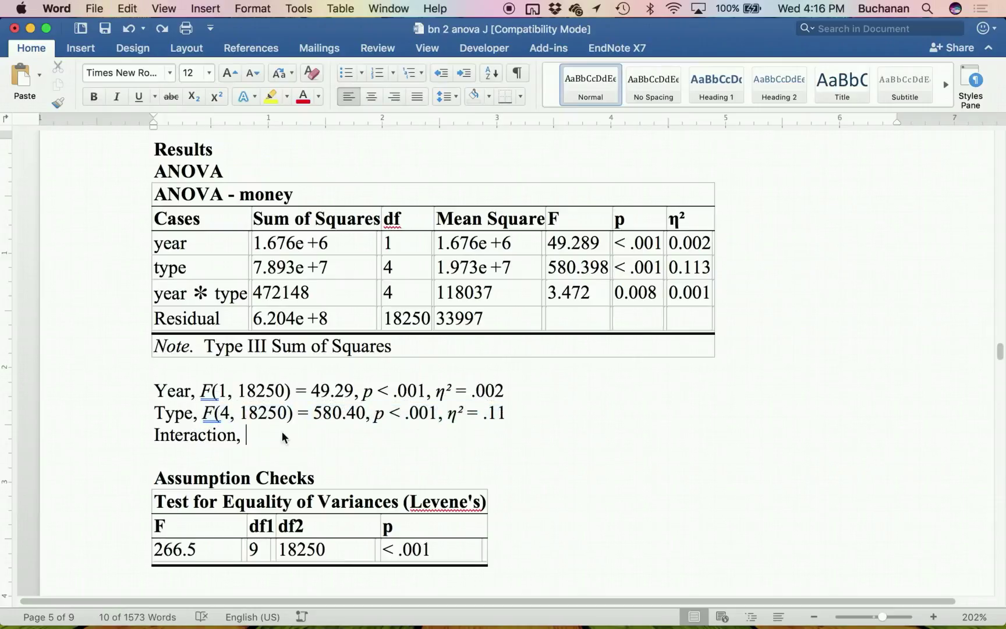
# Replace the F value in the Interaction line with the year * type F from the ANOVA table, shortened to 3.47.
pyautogui.click(398, 293)
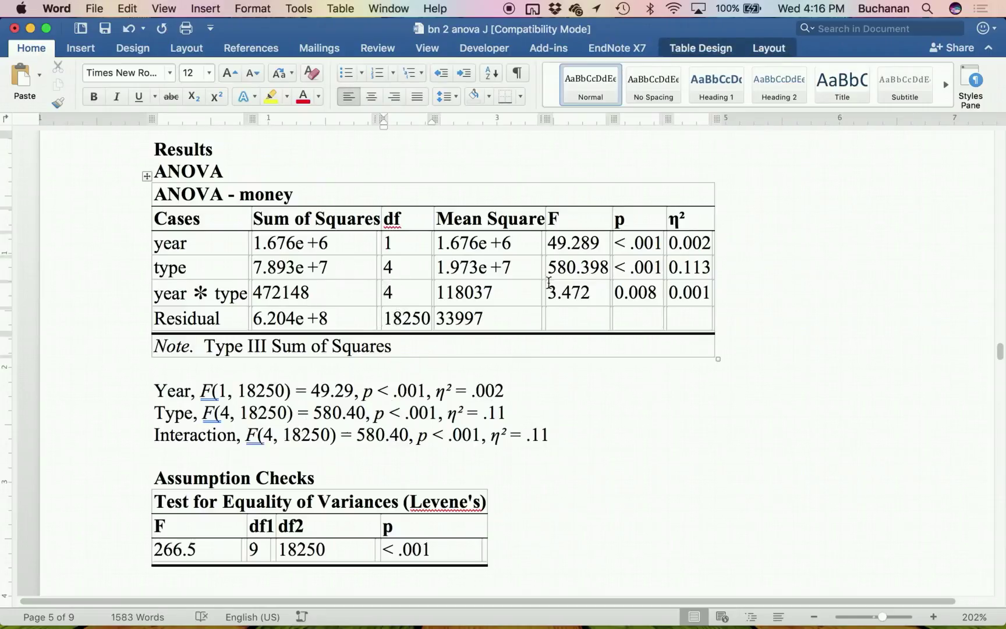
pyautogui.moveTo(548, 293); pyautogui.dragTo(575, 293)
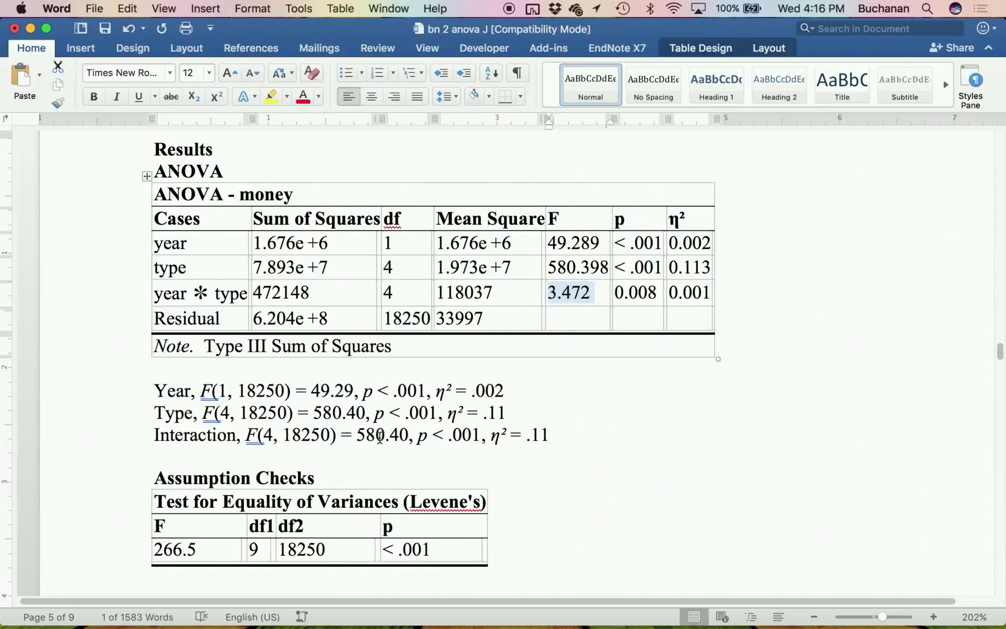
pyautogui.moveTo(357, 434); pyautogui.dragTo(409, 435)
pyautogui.press('super+v')
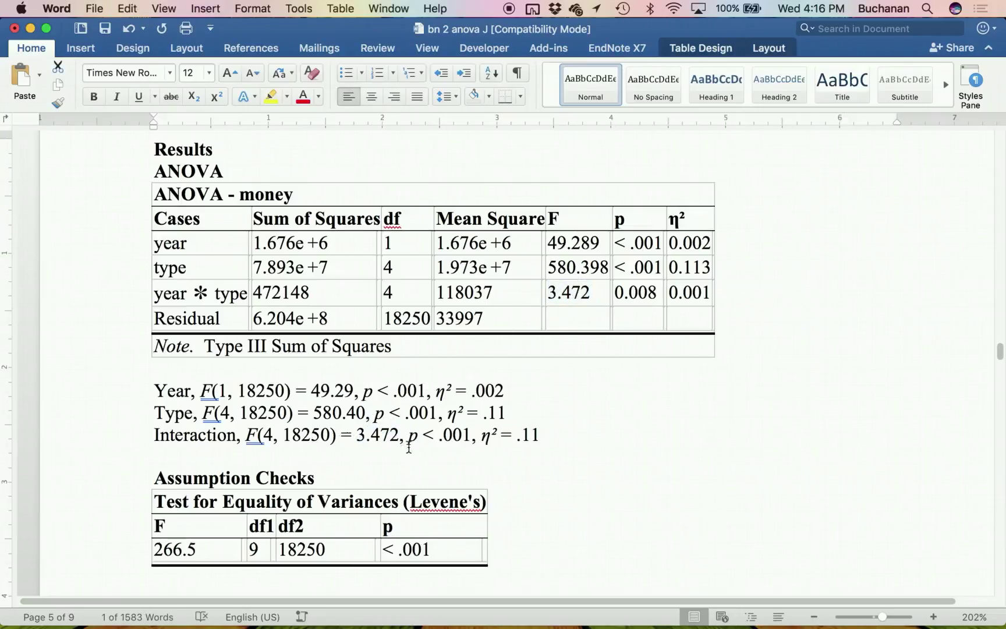
pyautogui.press('BackSpace')
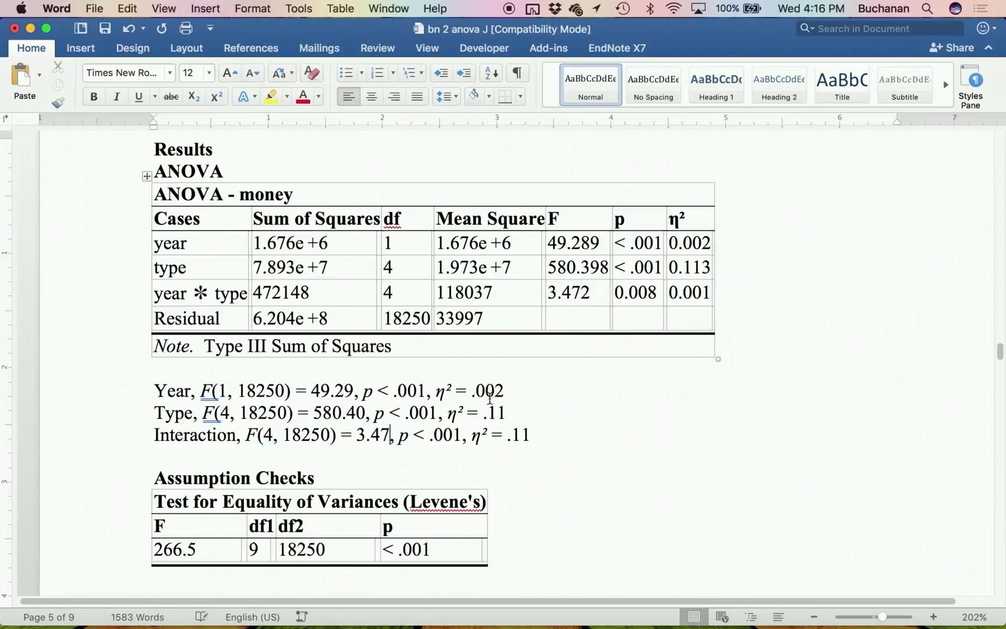
# Set the p value in the Interaction line to "= .008" and its η² to .001.
pyautogui.moveTo(458, 435); pyautogui.dragTo(416, 435)
pyautogui.write('= .008')
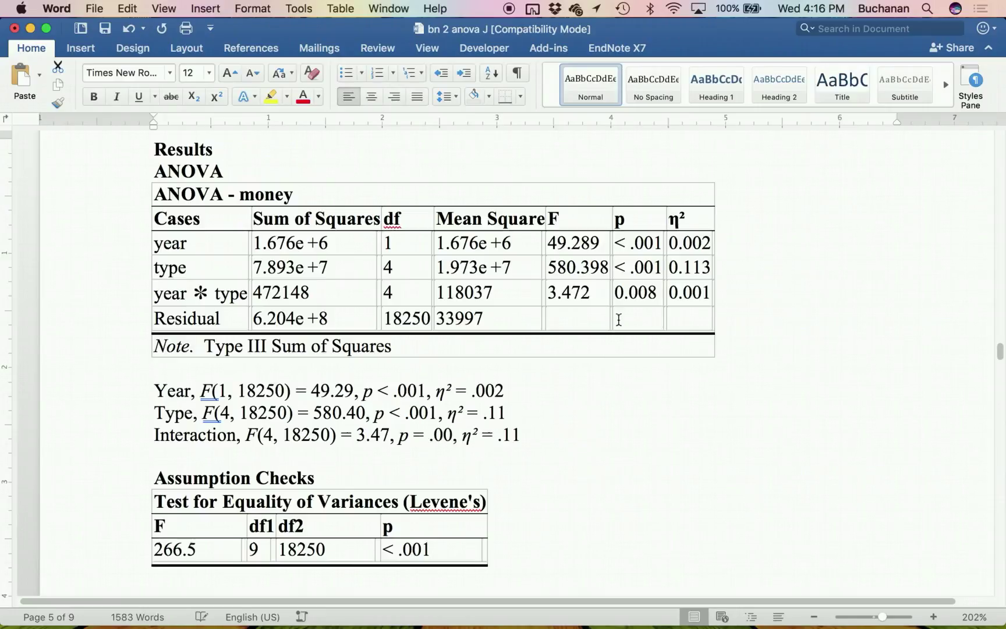
pyautogui.click(527, 435)
pyautogui.press('BackSpace')
pyautogui.press('BackSpace')
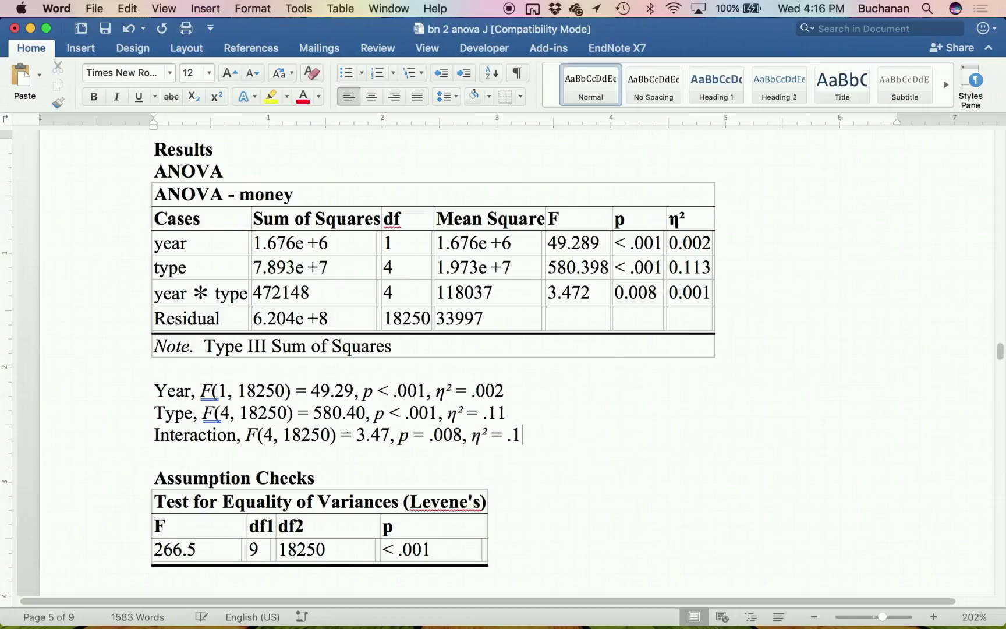
pyautogui.write('01')
pyautogui.press('BackSpace')
pyautogui.write('01')
# Review the example Results write-up earlier in the document, covering Levene's test, the residual plot and the excluded outliers.
pyautogui.scroll(5, 595, 285)
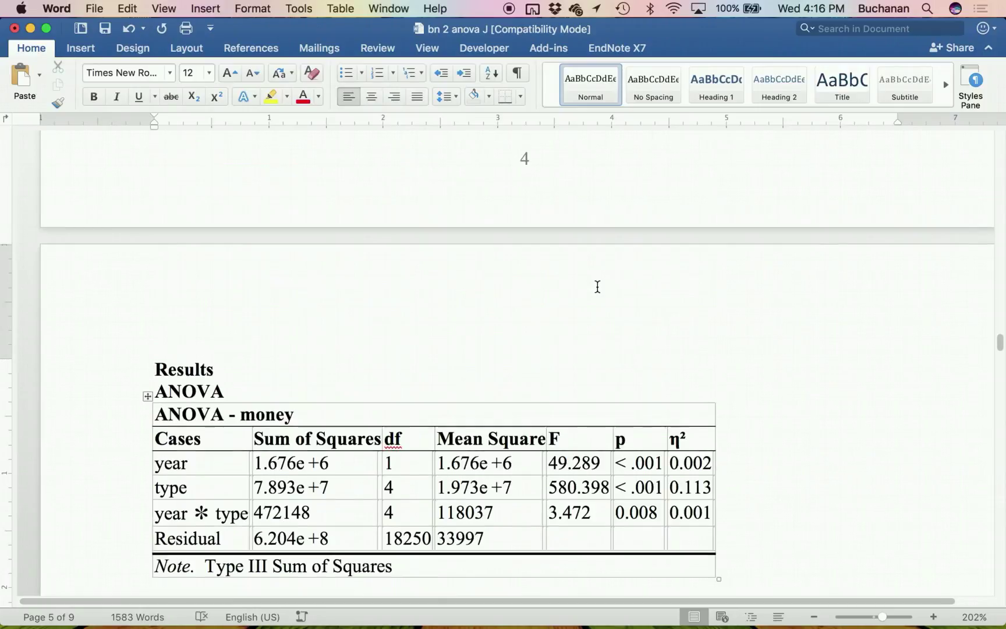
pyautogui.scroll(20, 598, 286)
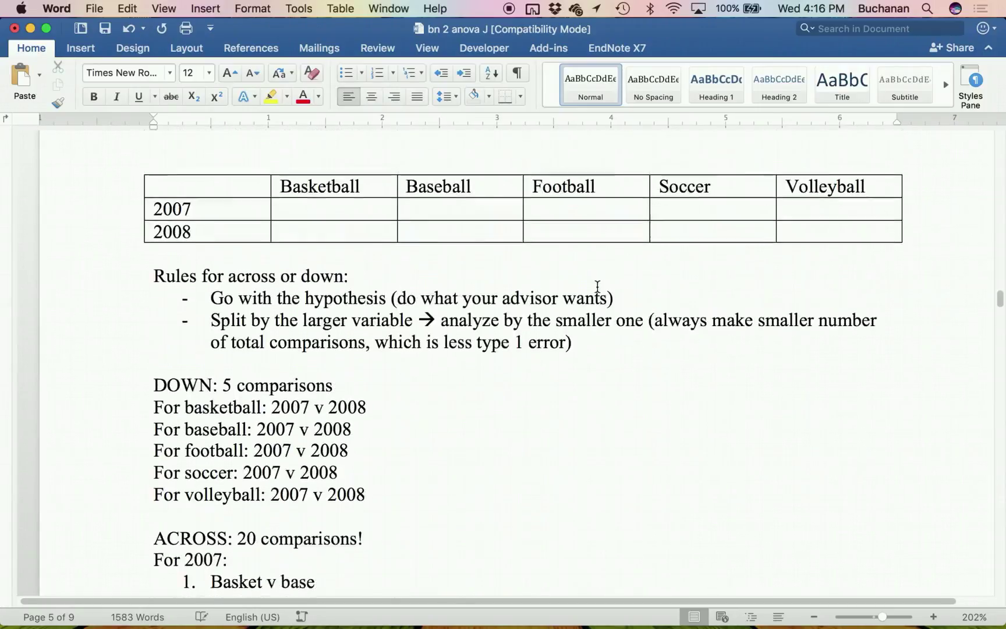
pyautogui.scroll(3, 598, 286)
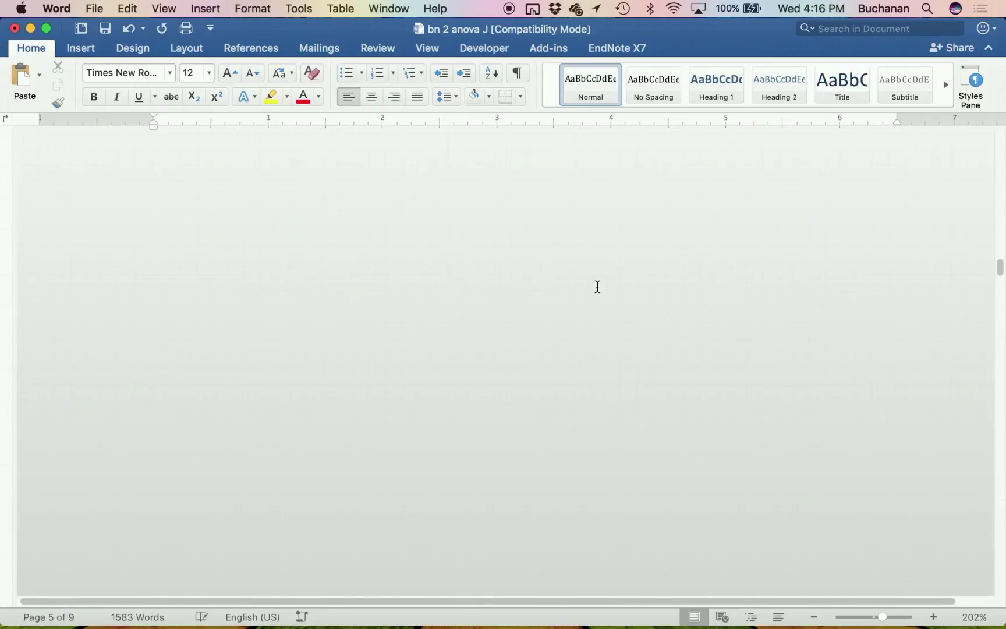
pyautogui.scroll(15, 598, 286)
pyautogui.scroll(15, 598, 286)
pyautogui.scroll(-2, 597, 285)
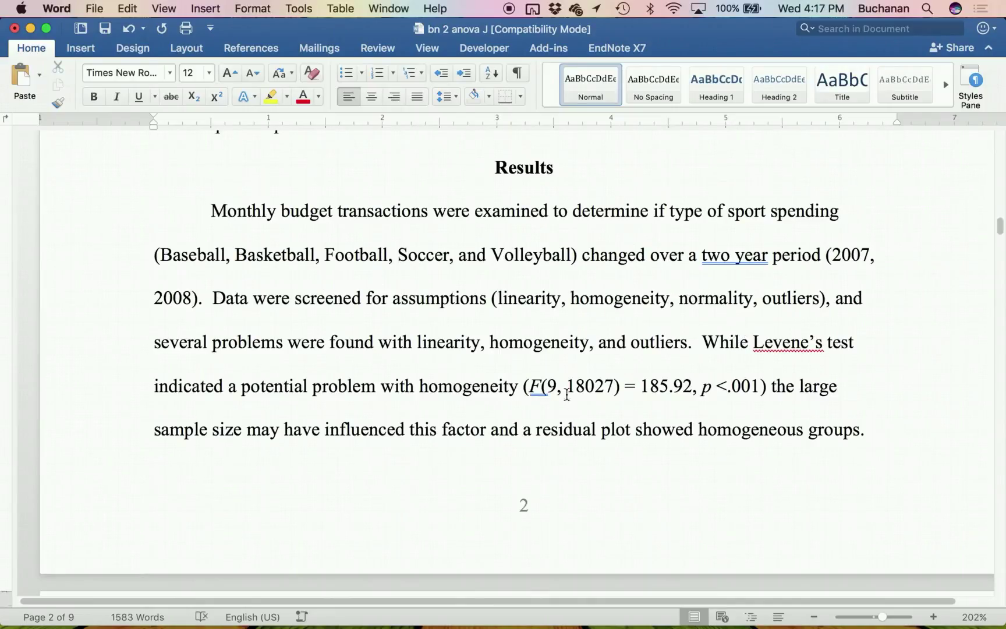
pyautogui.scroll(-5, 723, 363)
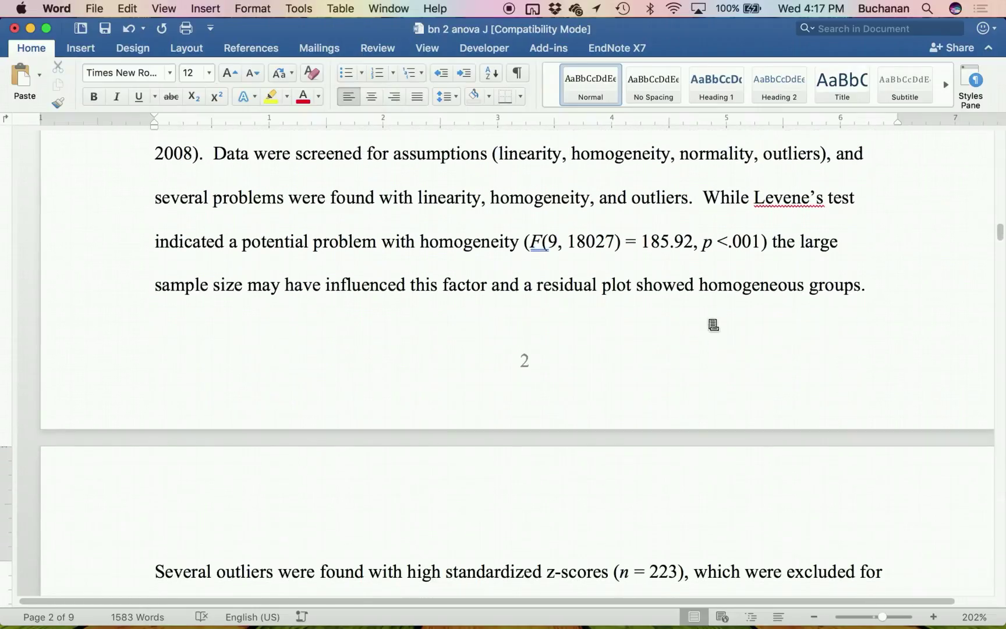
pyautogui.scroll(-2, 315, 286)
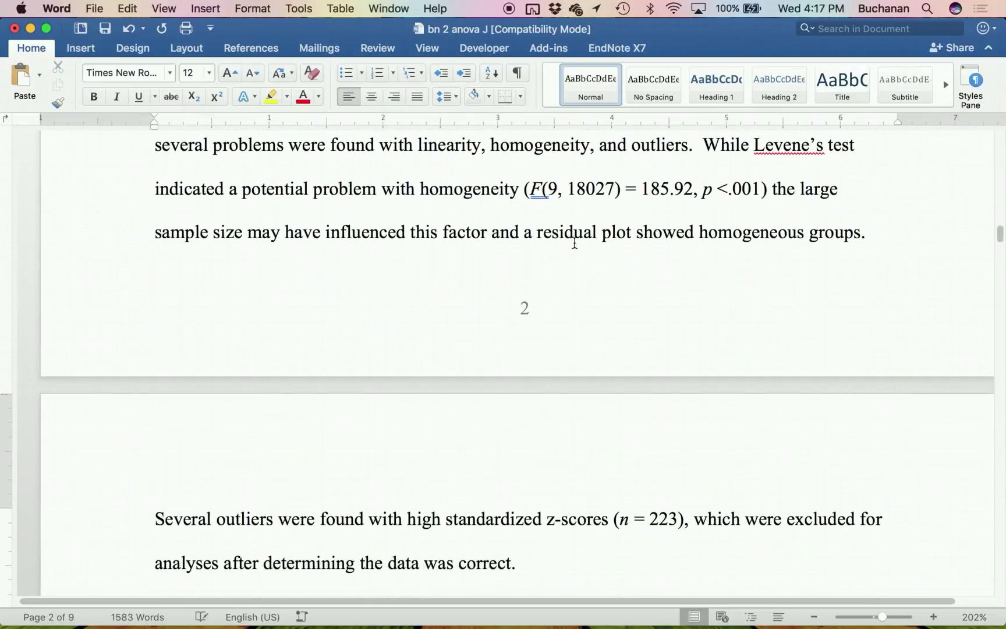
pyautogui.scroll(-9, 566, 287)
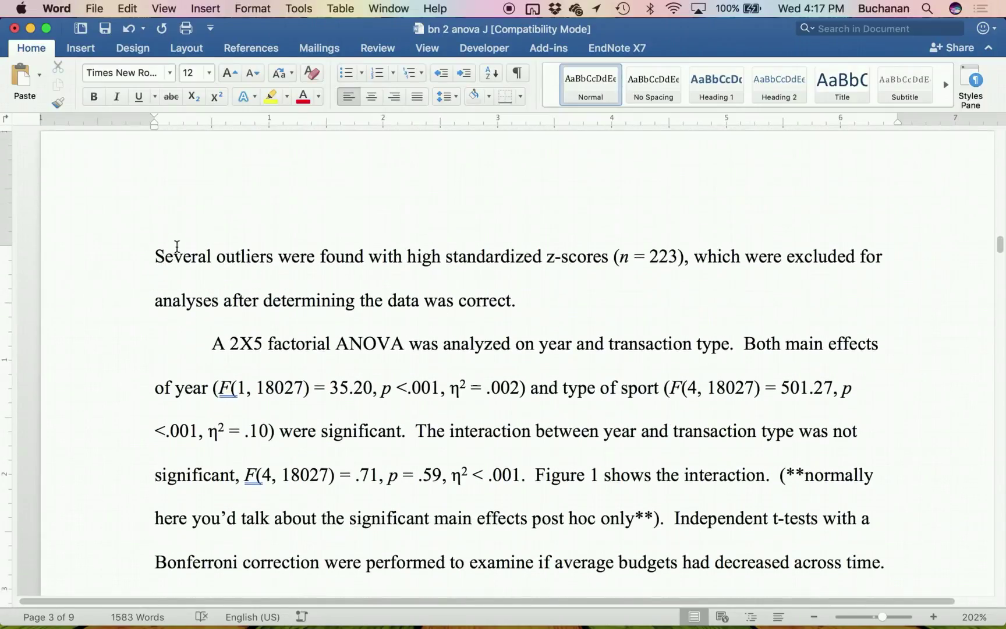
pyautogui.scroll(-1, 259, 293)
pyautogui.moveTo(272, 230); pyautogui.dragTo(534, 288)
pyautogui.click(538, 291)
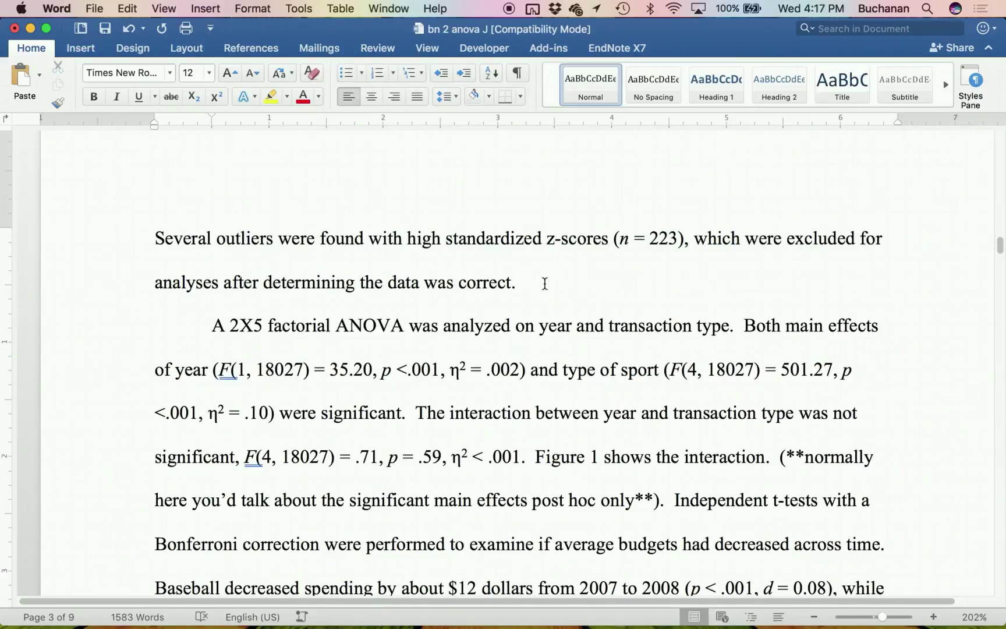
# Replace "factorial" with "between subjects" in the Results sentence describing the 2X5 ANOVA.
pyautogui.scroll(-1, 721, 263)
pyautogui.scroll(-3, 720, 263)
pyautogui.click(230, 219)
pyautogui.moveTo(230, 219); pyautogui.dragTo(374, 220)
pyautogui.click(239, 219)
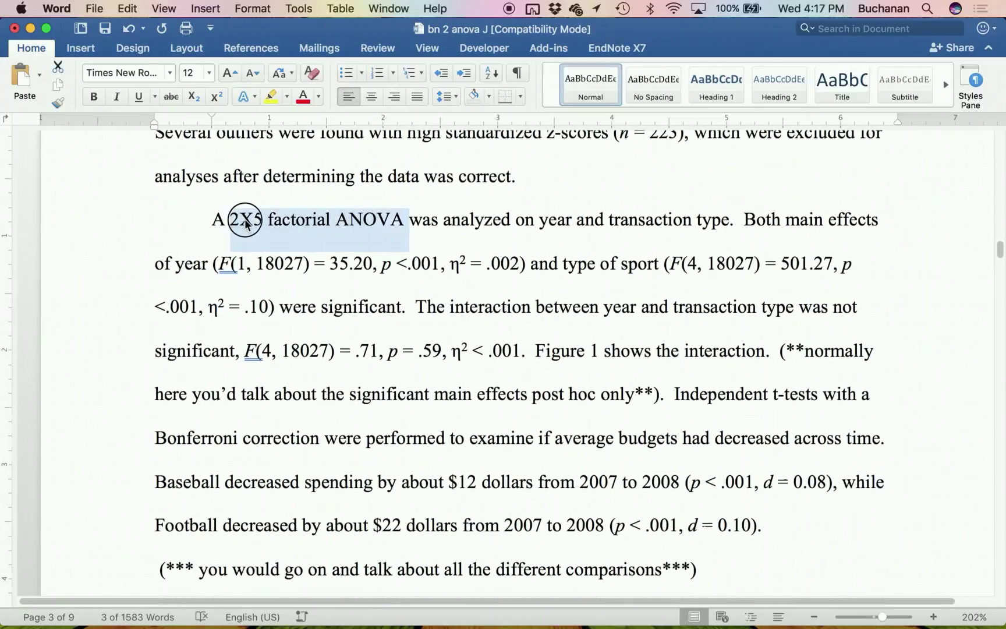
pyautogui.doubleClick(299, 221)
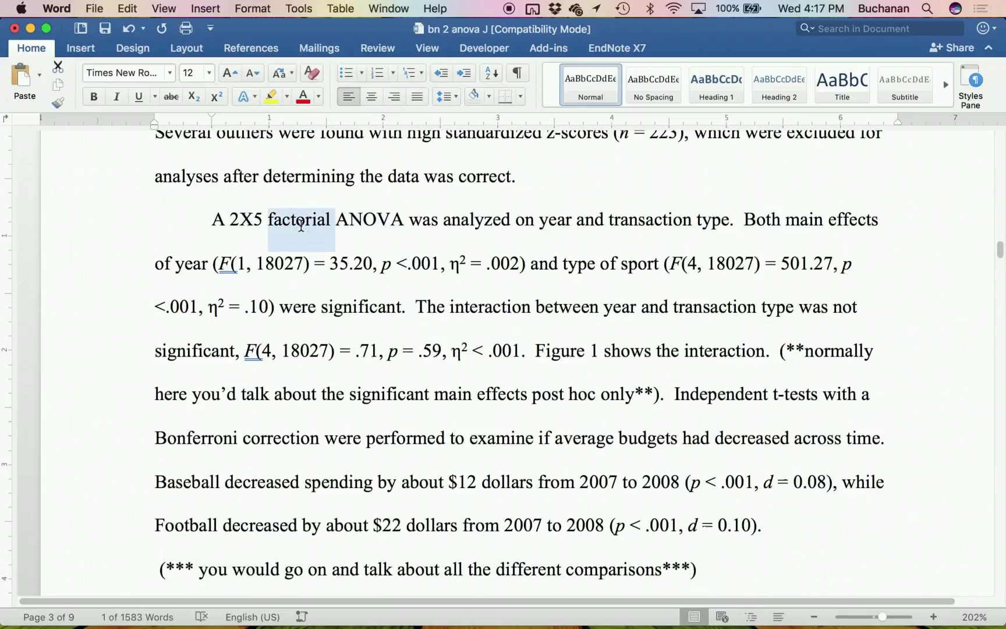
pyautogui.write('between subjec')
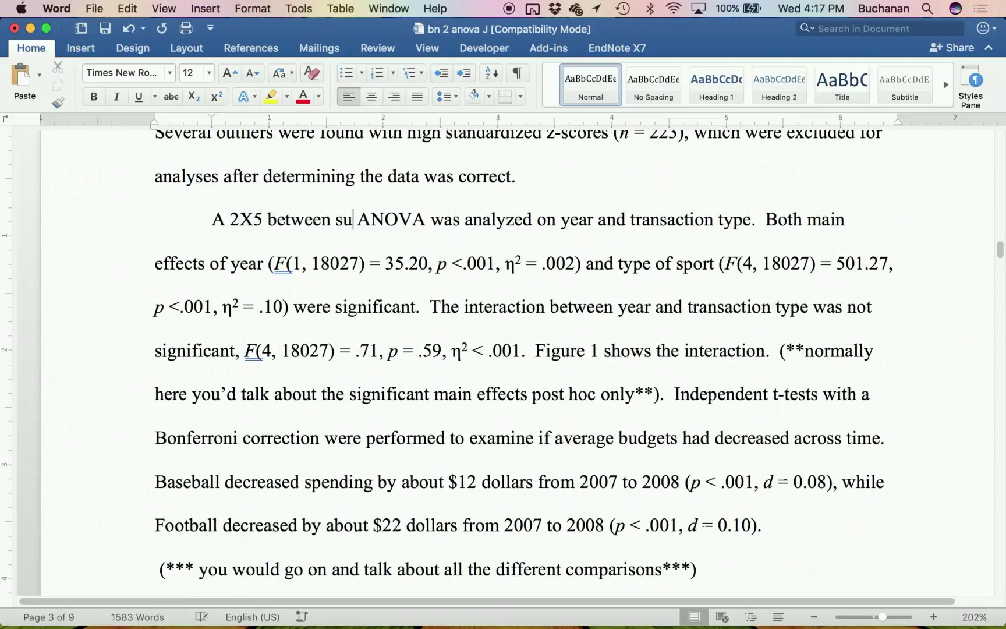
pyautogui.write('ts')
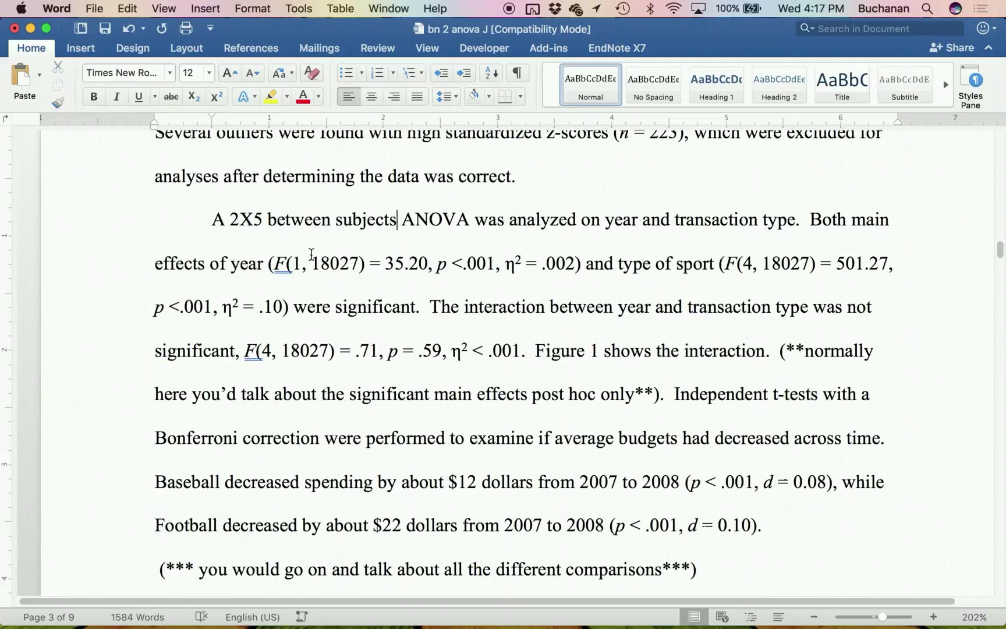
# Review the Results sentences reporting the year and type main effects and the interaction, followed by the post hoc t-test description.
pyautogui.moveTo(268, 264); pyautogui.dragTo(575, 263)
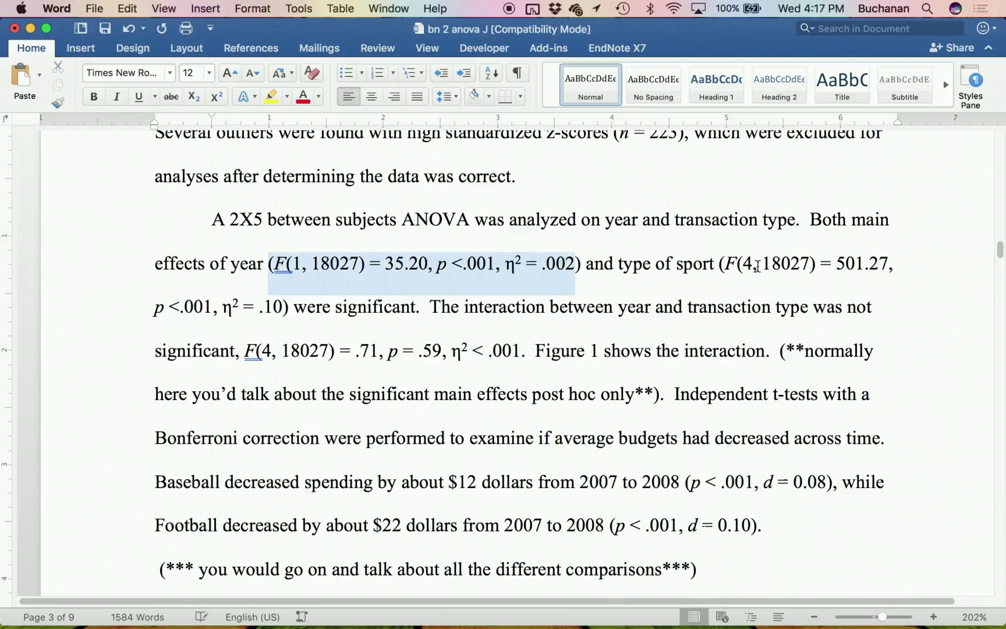
pyautogui.moveTo(725, 265); pyautogui.dragTo(294, 317)
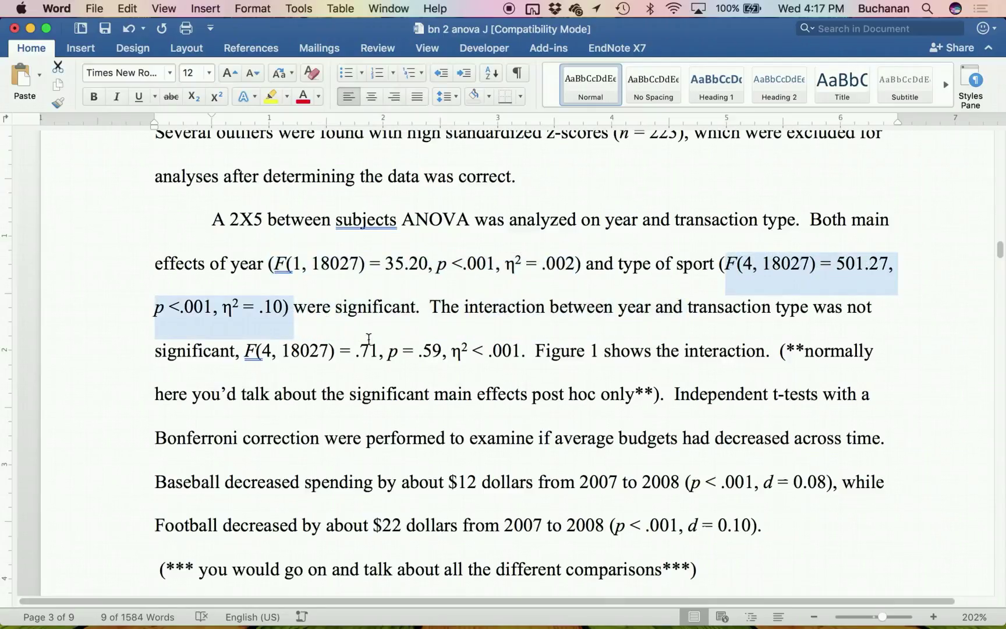
pyautogui.moveTo(245, 351); pyautogui.dragTo(516, 352)
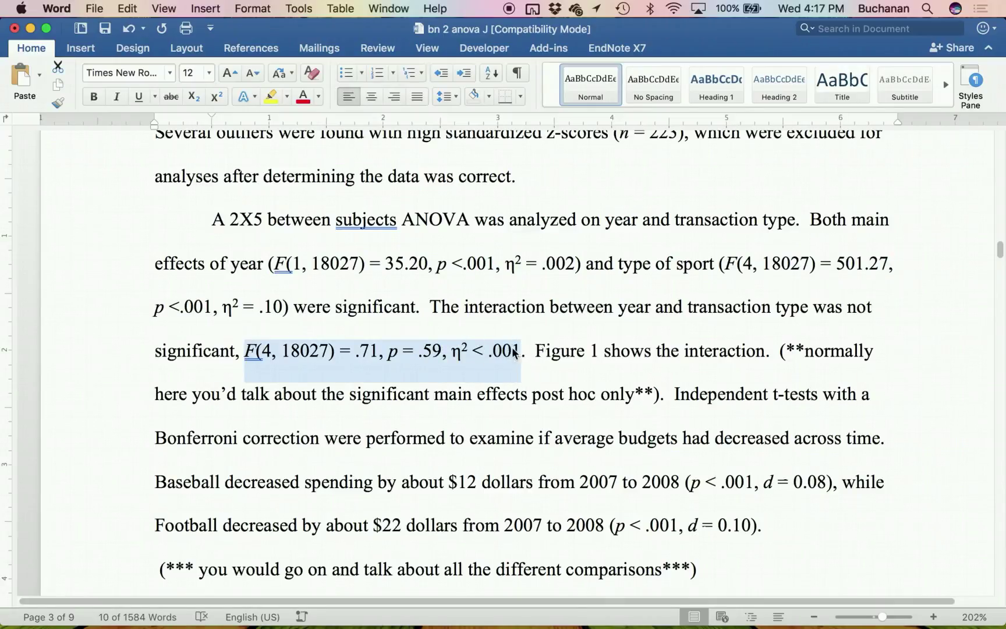
pyautogui.click(503, 352)
pyautogui.moveTo(424, 310); pyautogui.dragTo(520, 352)
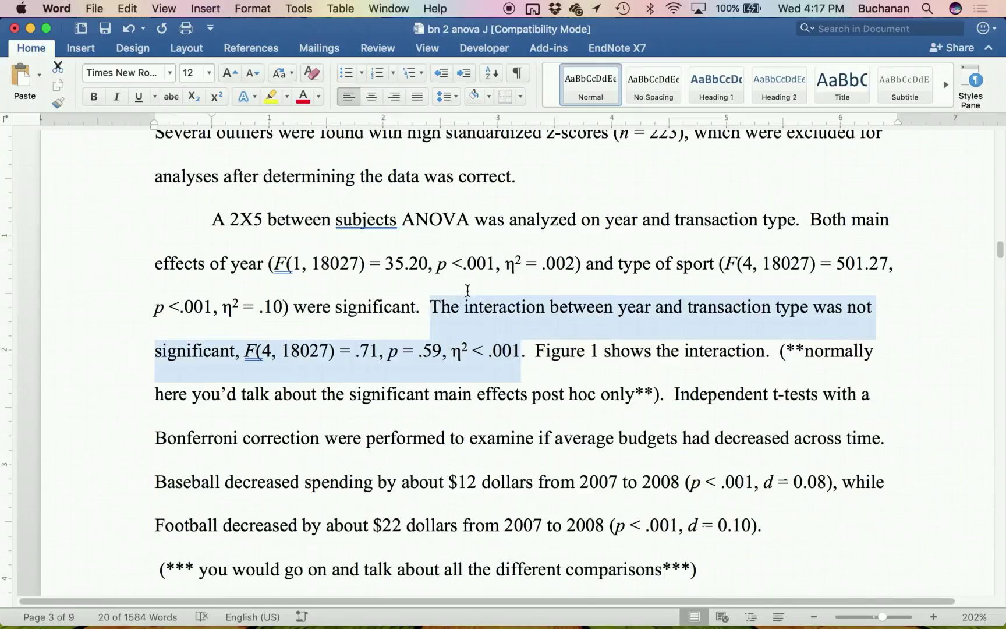
pyautogui.click(457, 313)
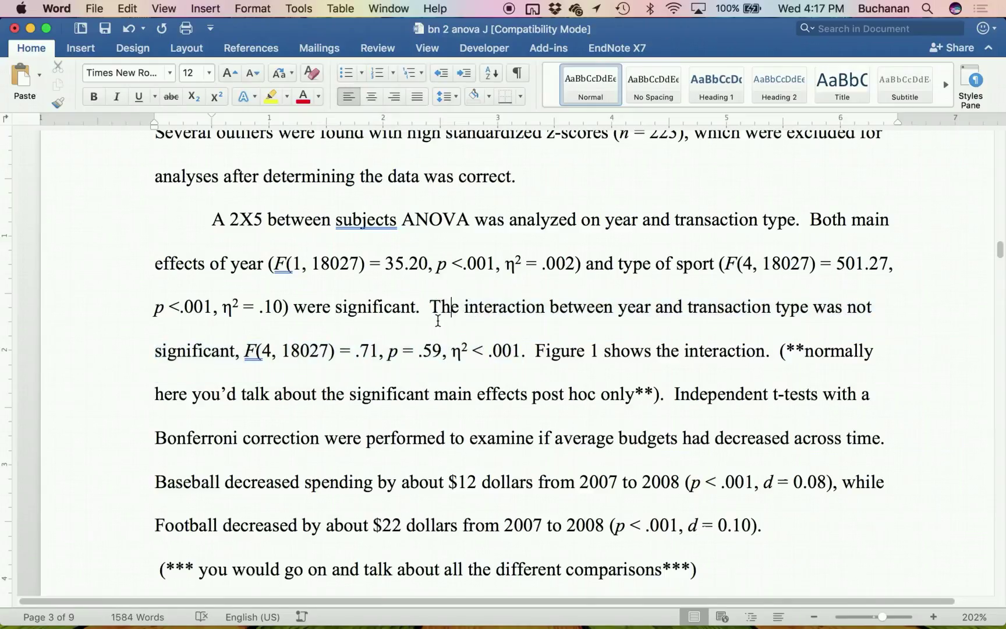
pyautogui.scroll(-3, 437, 321)
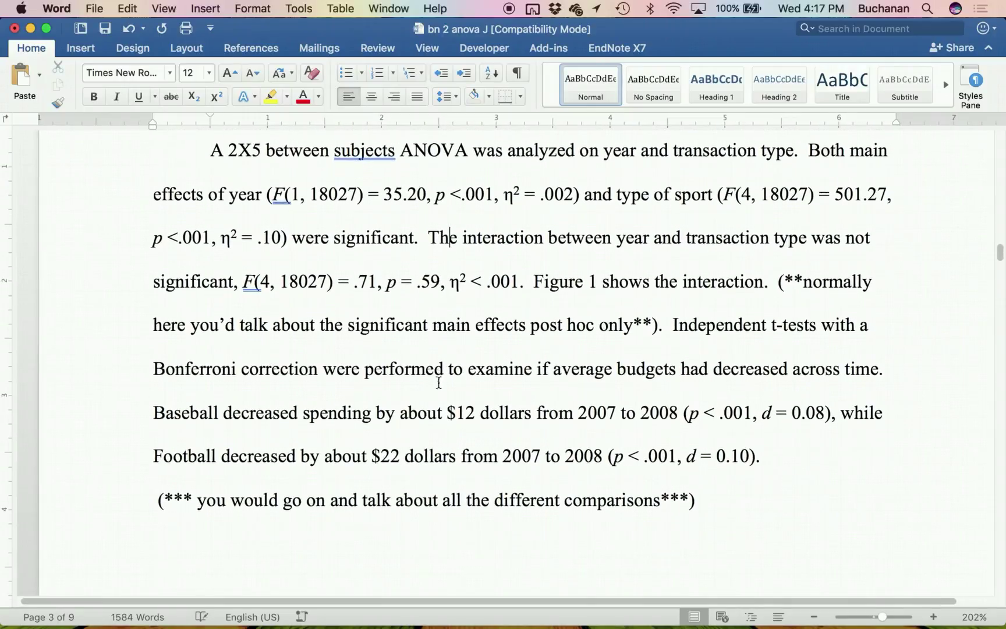
pyautogui.click(673, 325)
pyautogui.scroll(1, 633, 335)
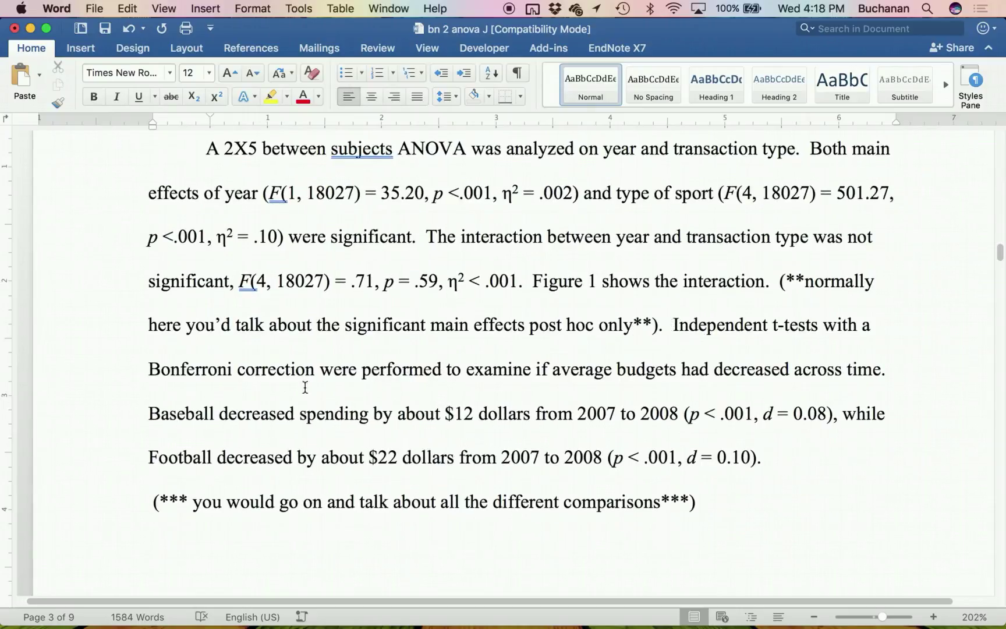
pyautogui.scroll(-3, 493, 389)
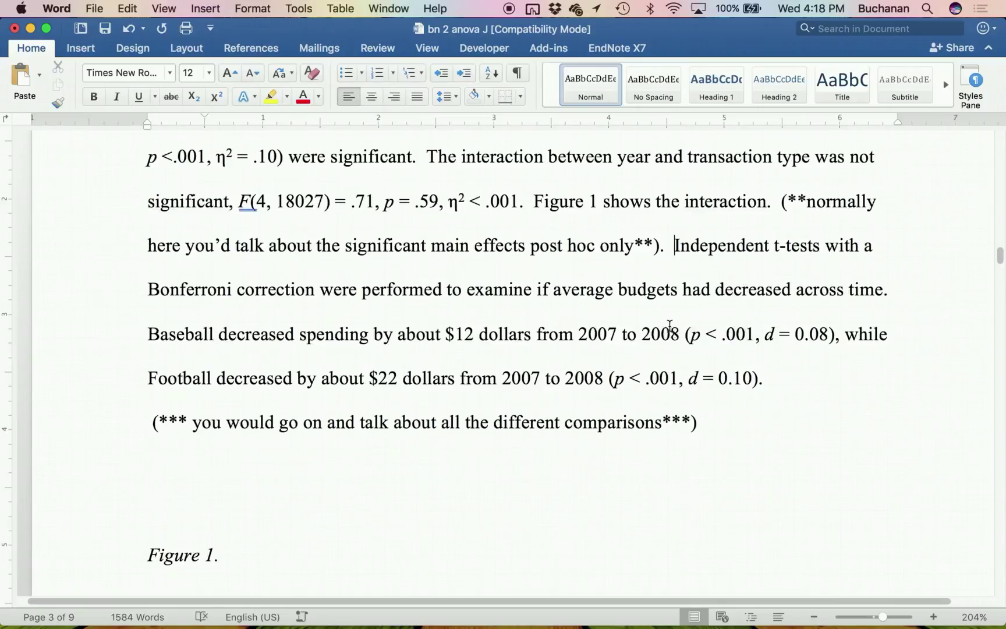
# Compare the Levene's test statistics in the Results write-up with the format of the reported main effects.
pyautogui.scroll(10, 669, 332)
pyautogui.scroll(6, 675, 332)
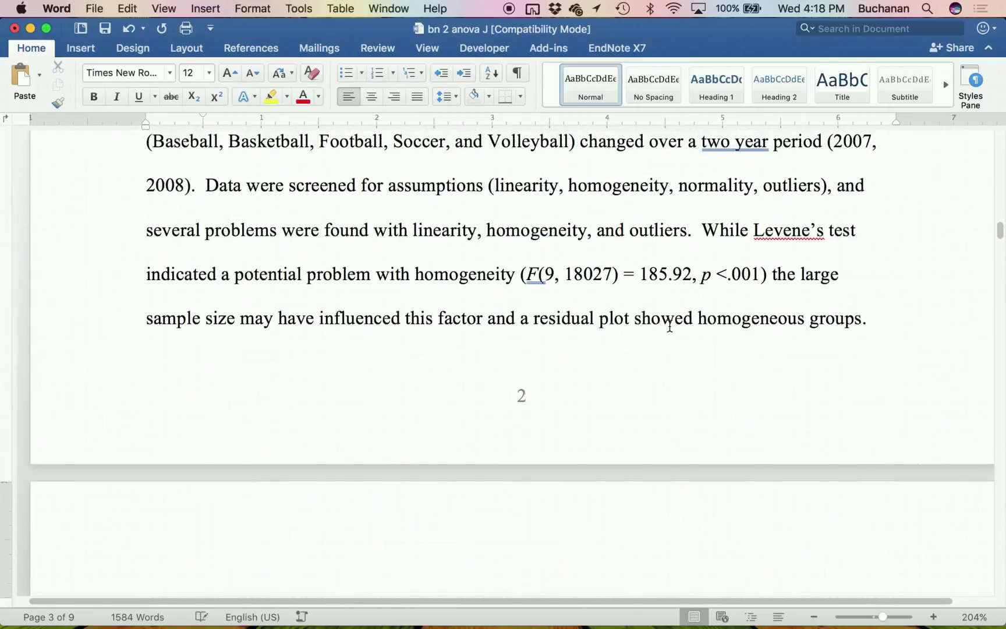
pyautogui.scroll(-2, 669, 327)
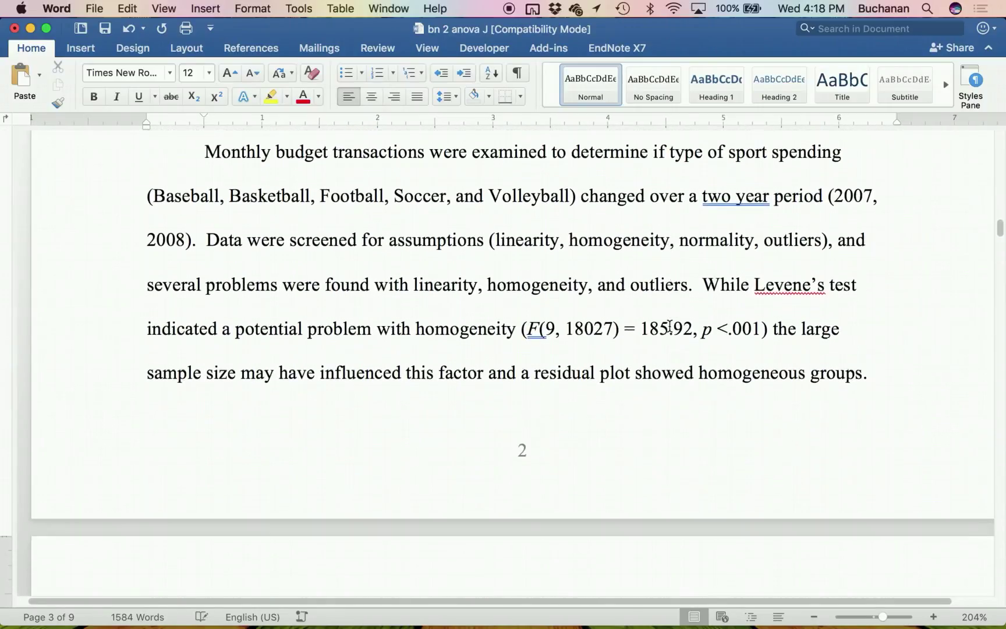
pyautogui.moveTo(557, 329); pyautogui.dragTo(723, 328)
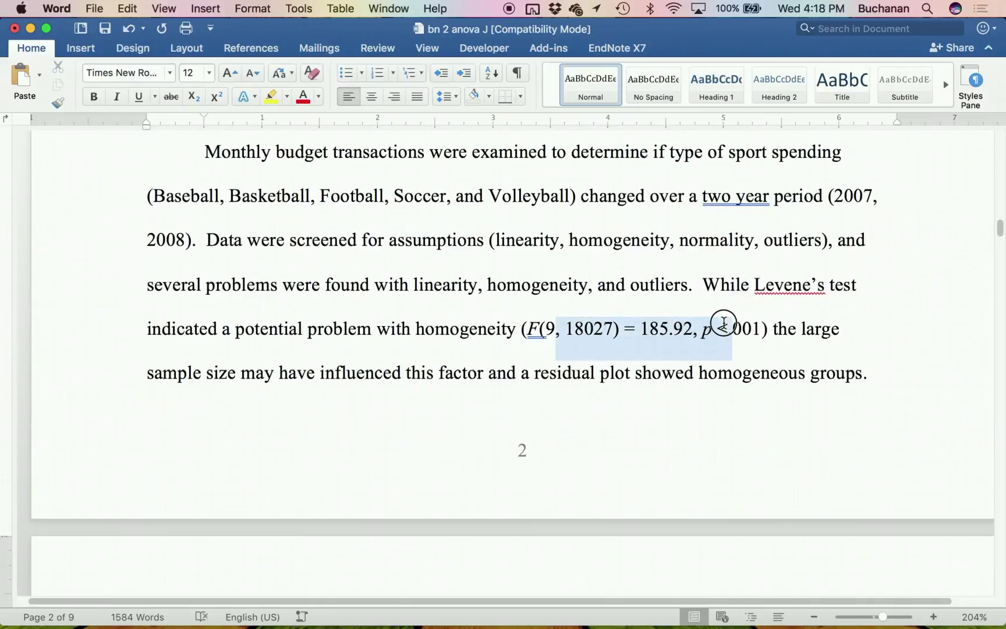
pyautogui.scroll(-8, 725, 324)
pyautogui.scroll(-3, 728, 326)
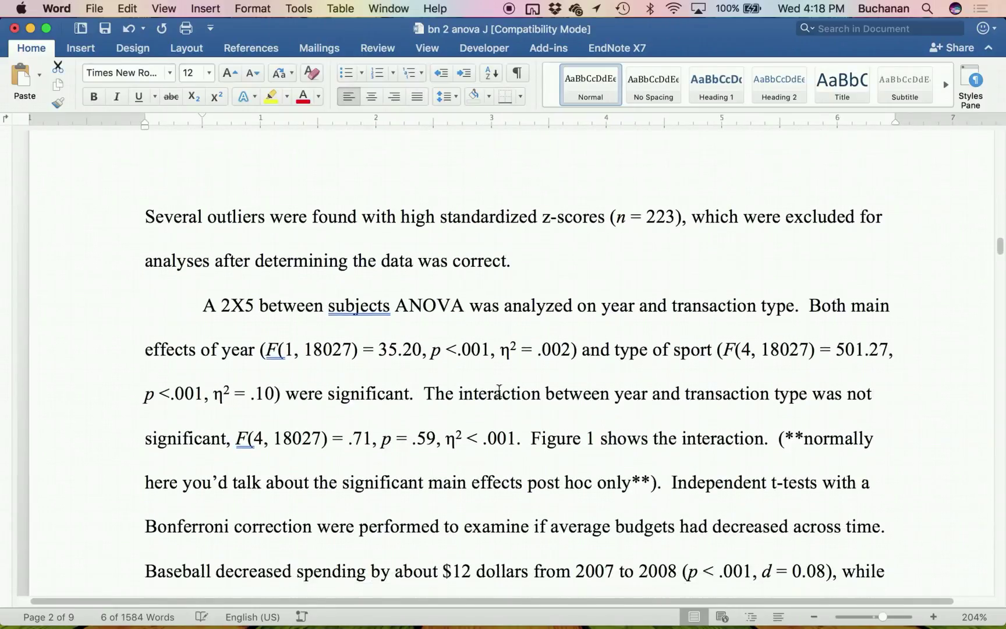
pyautogui.click(437, 357)
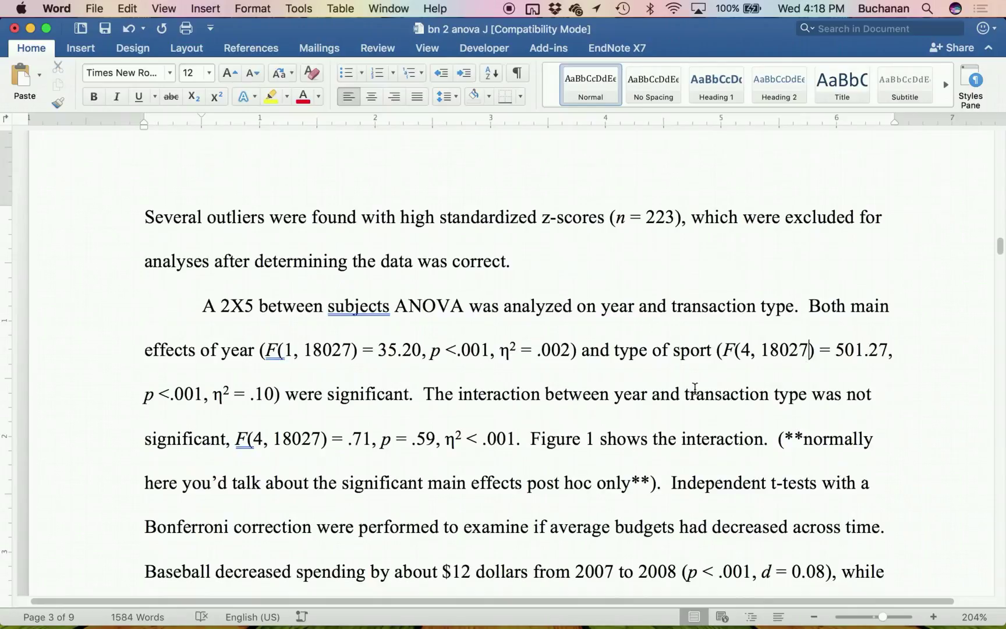
# Review the rest of the document, from the Figure 1 placeholder through the comparison lists, ANOVA output, post hoc tests and marginal means.
pyautogui.scroll(-4, 495, 434)
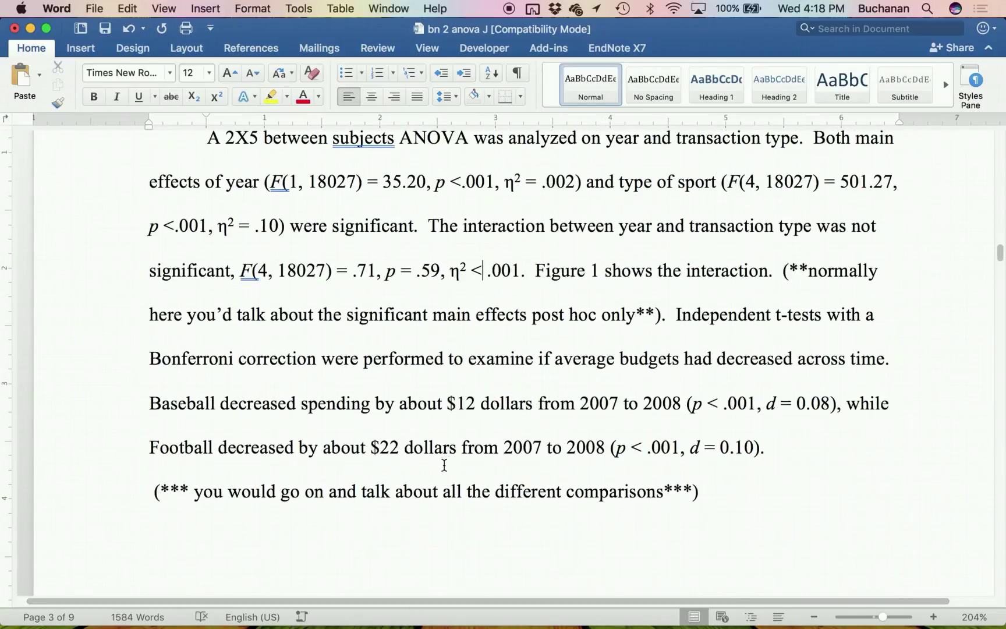
pyautogui.scroll(-1, 444, 464)
pyautogui.scroll(-6, 444, 465)
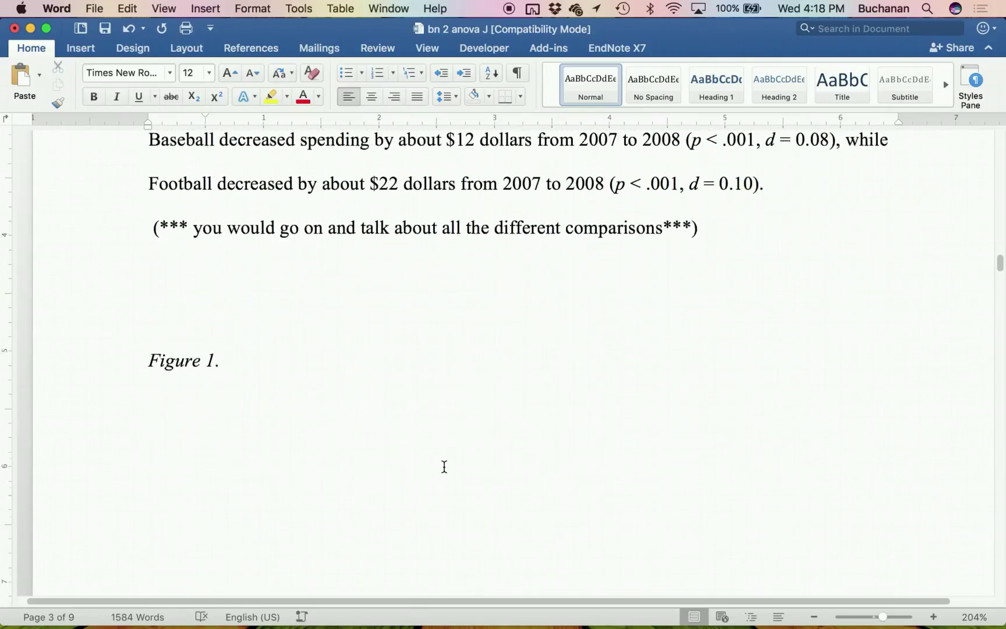
pyautogui.click(165, 254)
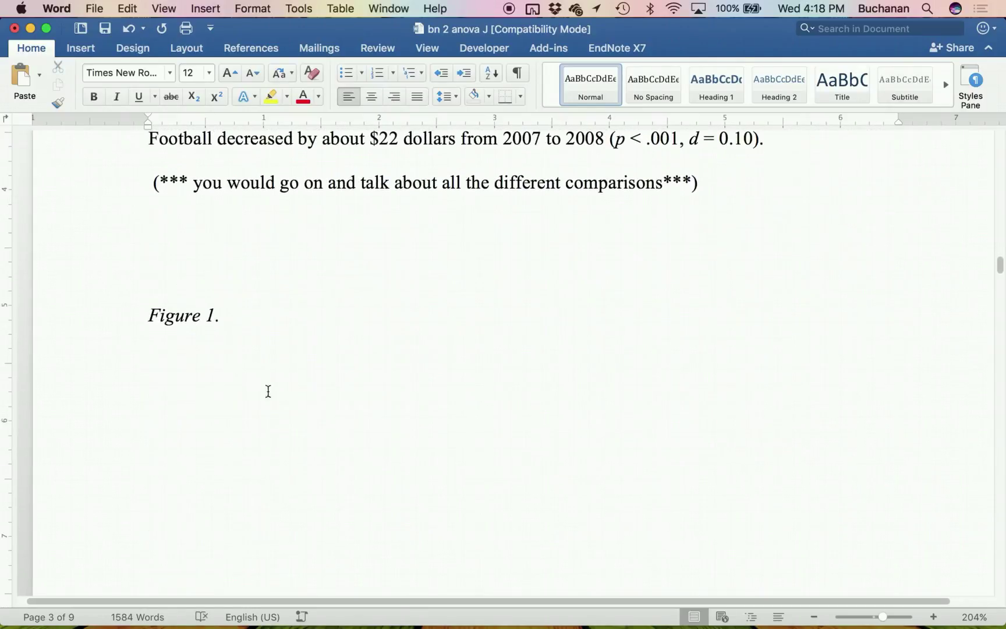
pyautogui.scroll(-5, 223, 506)
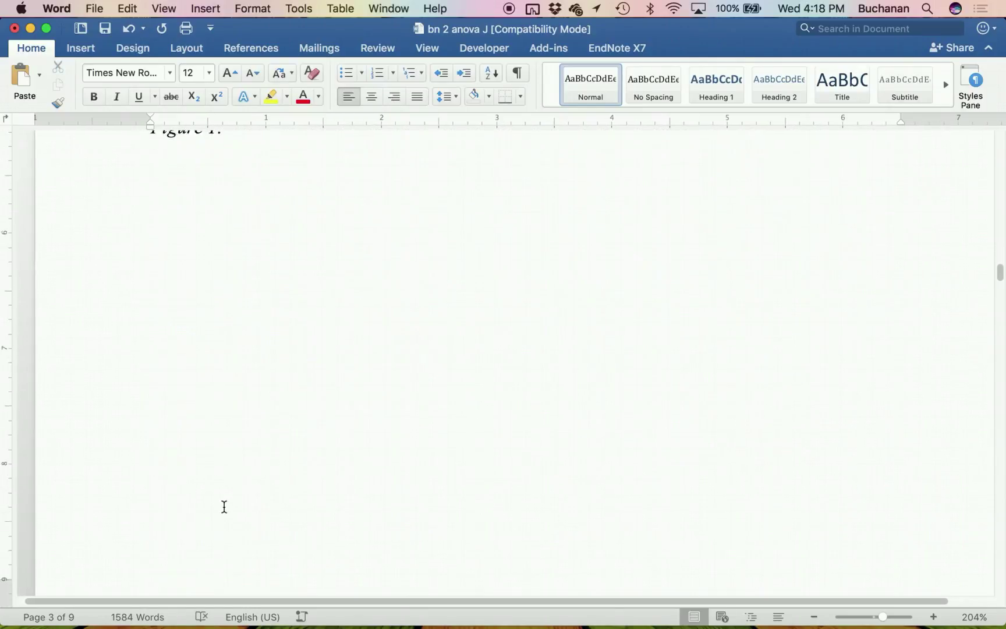
pyautogui.hotkey('ctrl', 'Up')
pyautogui.click(296, 396)
pyautogui.scroll(-12, 297, 398)
pyautogui.scroll(-15, 296, 398)
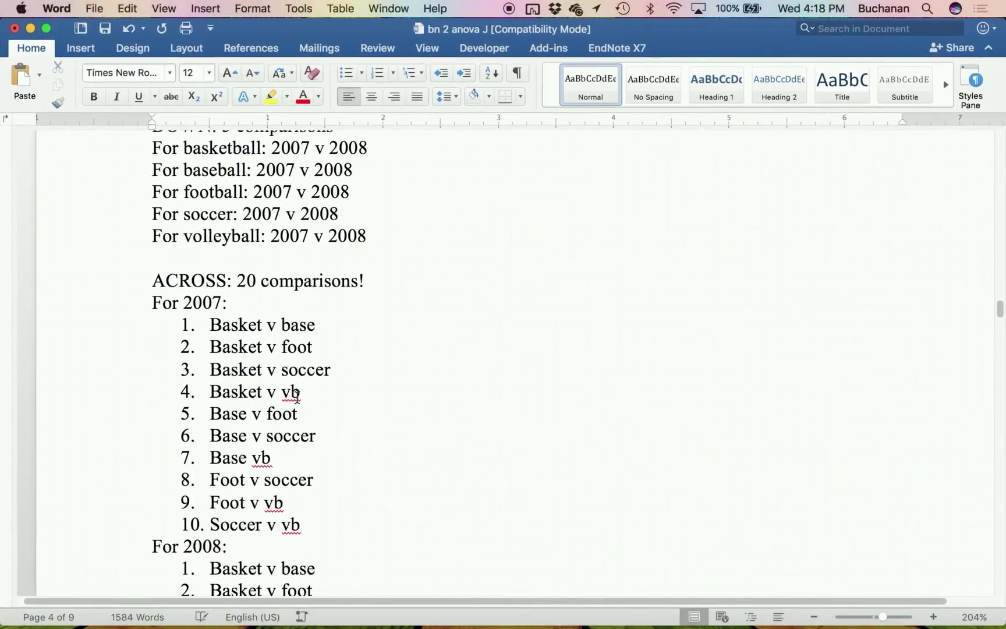
pyautogui.scroll(-15, 293, 420)
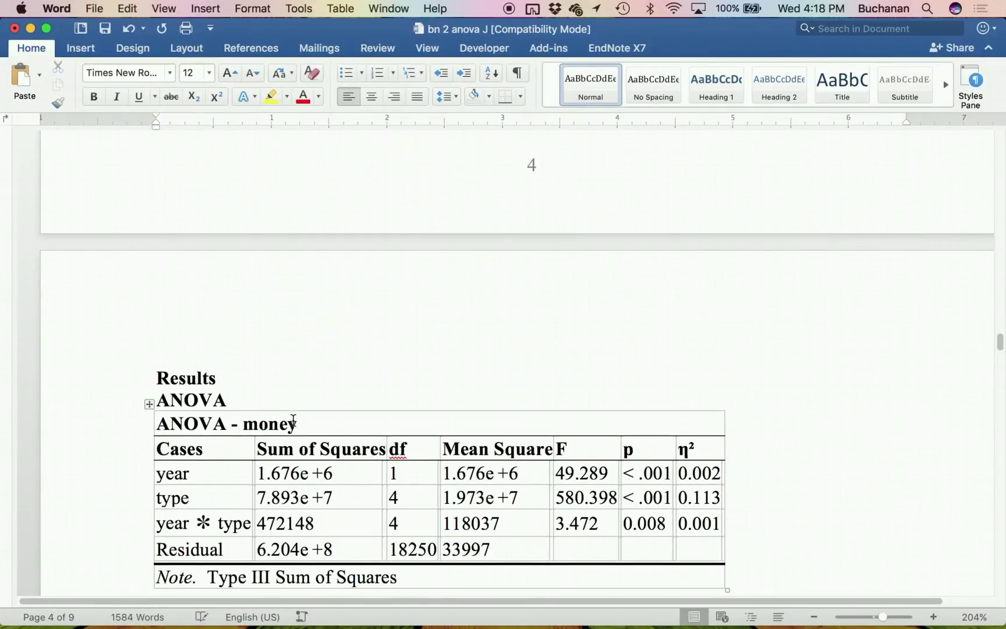
pyautogui.scroll(-5, 293, 414)
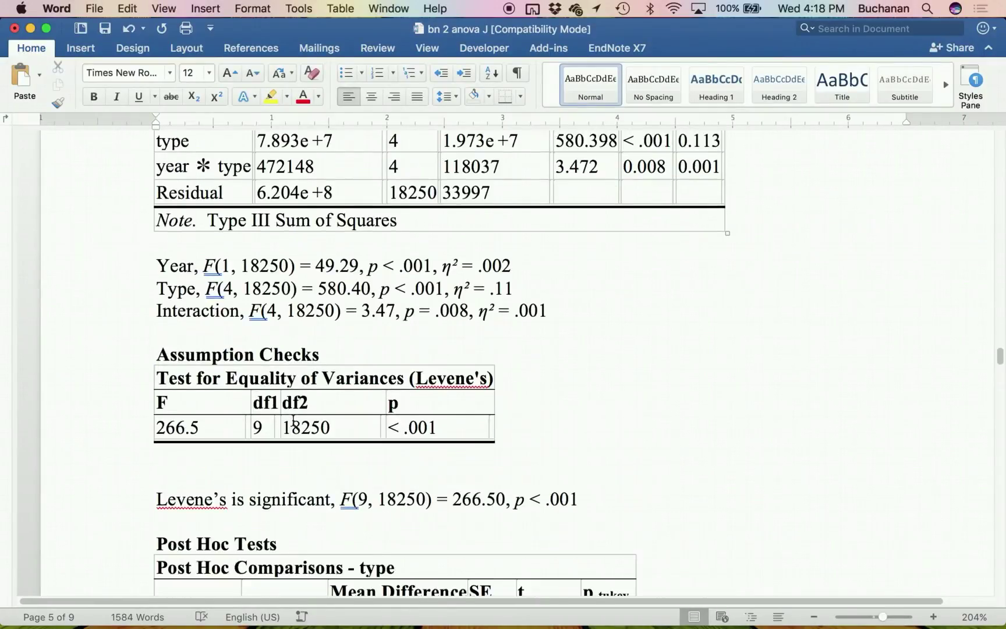
pyautogui.scroll(-10, 293, 420)
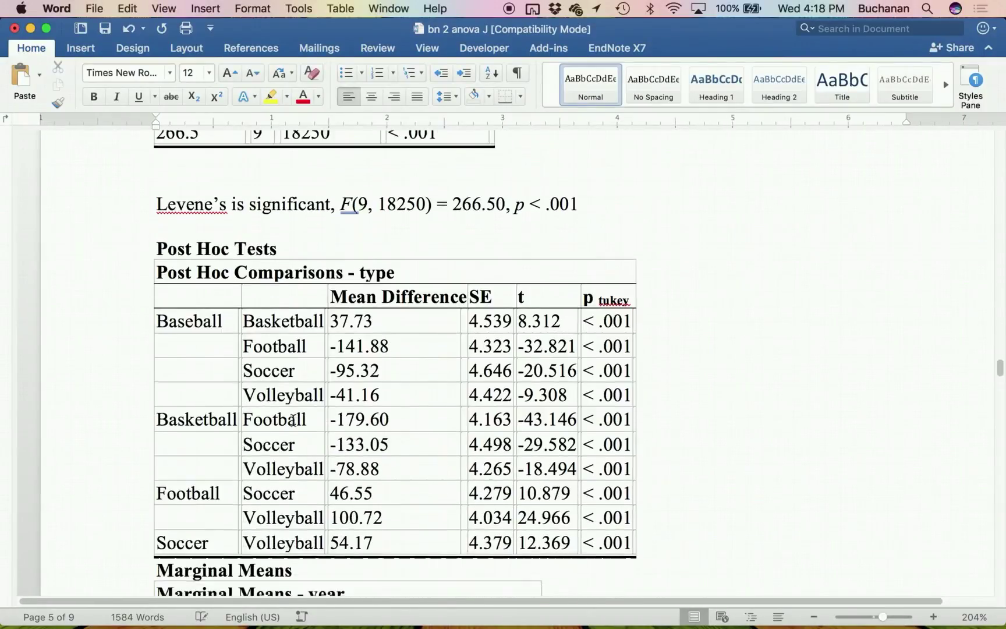
pyautogui.scroll(-17, 293, 420)
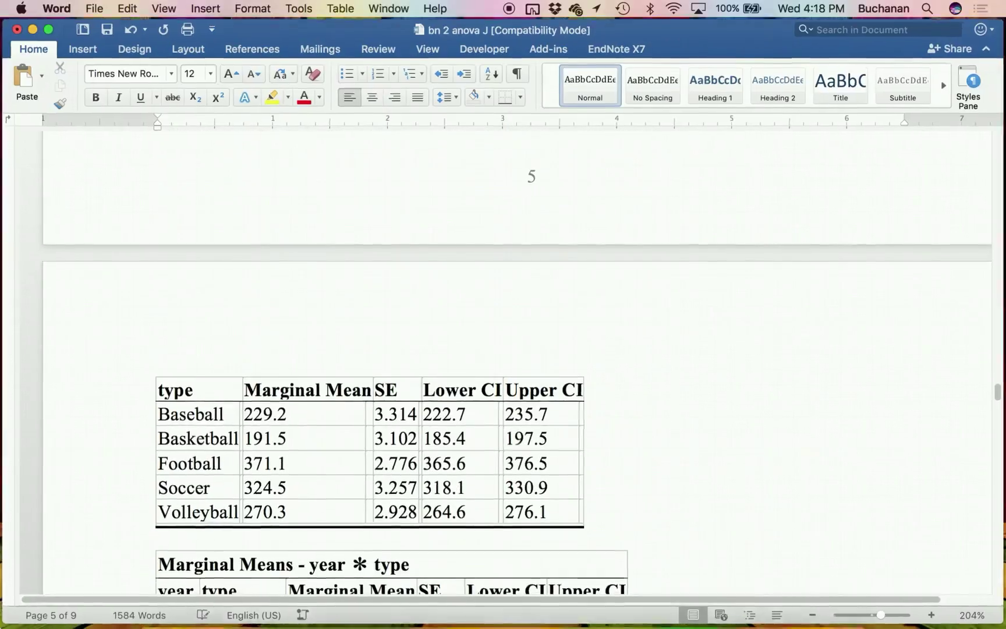
# Switch to Finder and open the TEACHING folder in OneDrive.
pyautogui.hotkey('ctrl', 'Up')
pyautogui.click(170, 595)
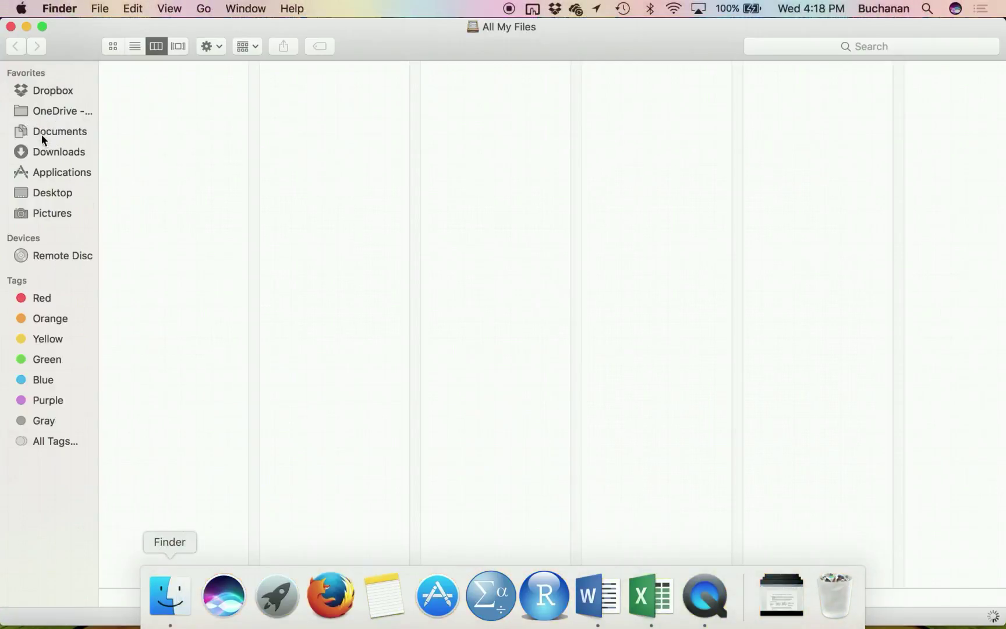
pyautogui.click(43, 135)
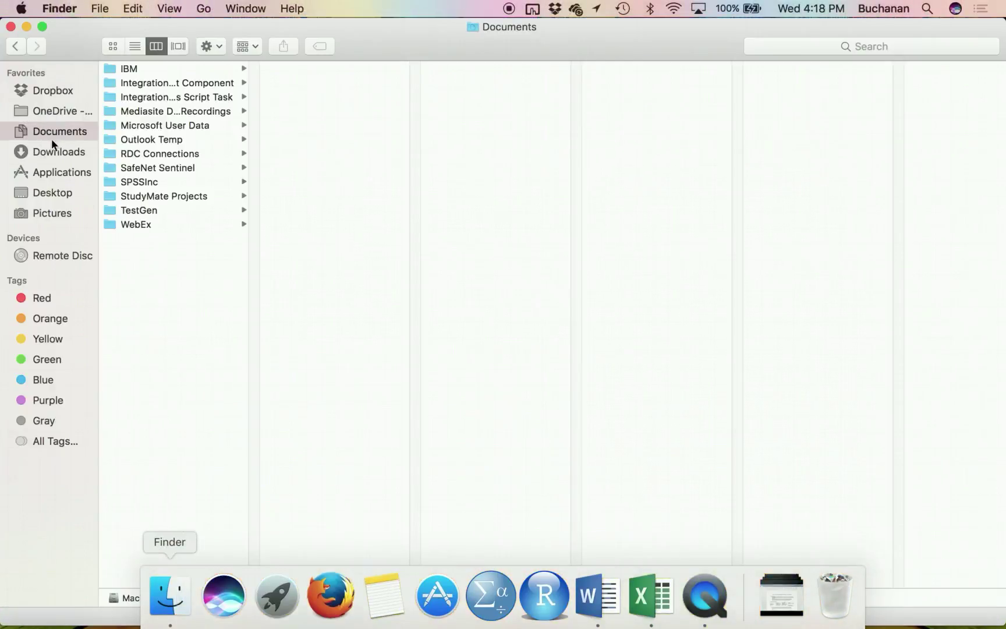
pyautogui.click(58, 112)
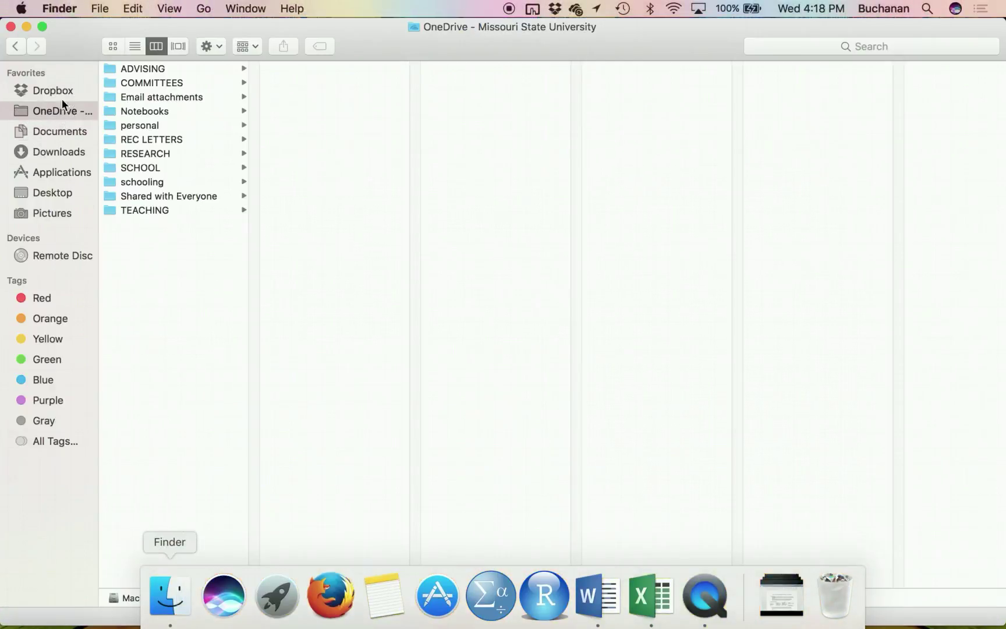
pyautogui.click(70, 132)
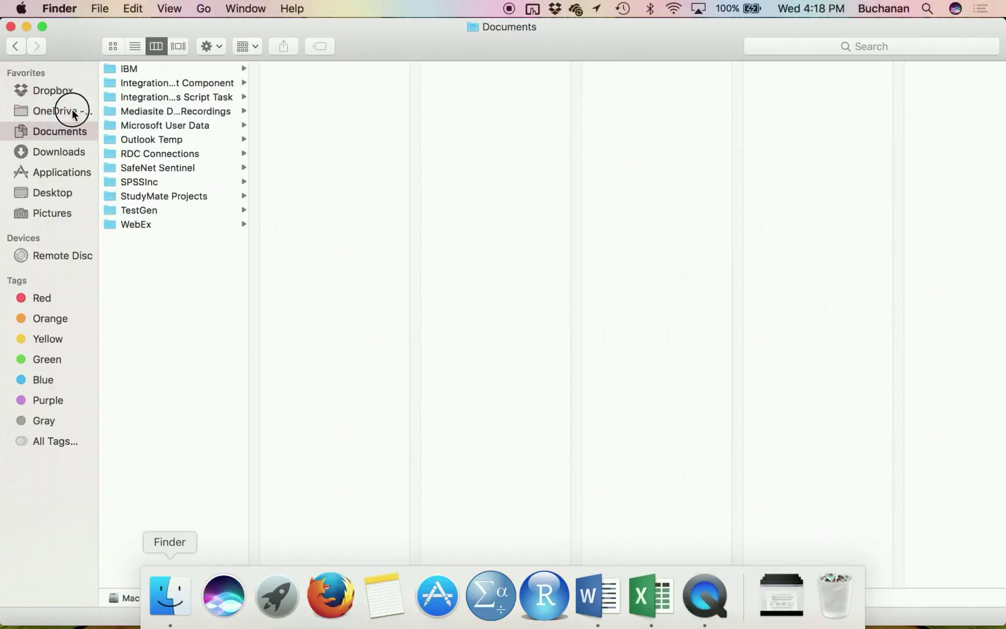
pyautogui.click(73, 113)
pyautogui.click(175, 201)
pyautogui.press('Down')
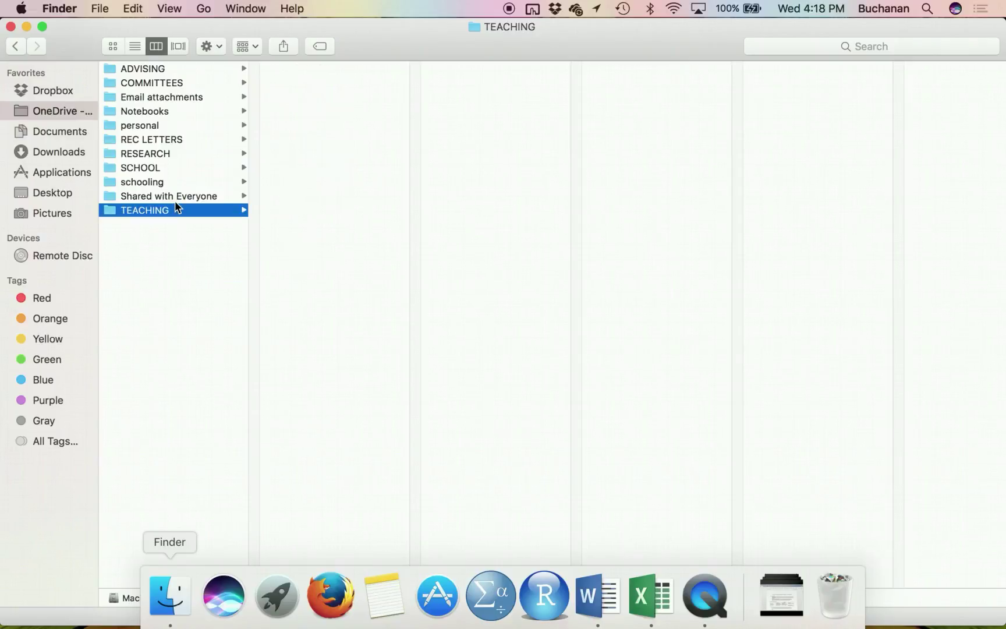
pyautogui.press('Right')
pyautogui.press('Down')
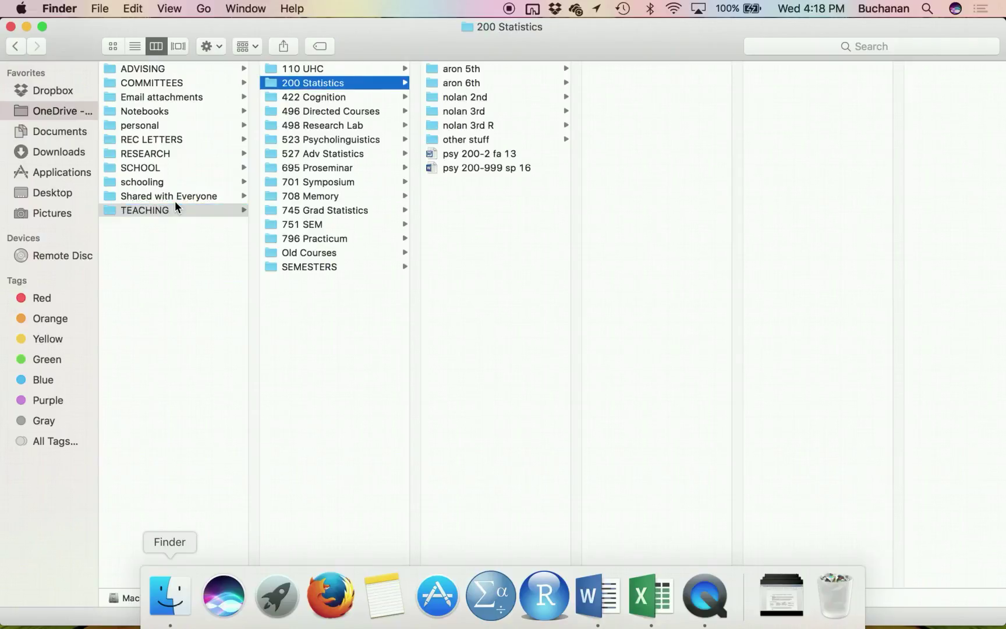
# Open the 5 ANOVA folder in 1 notes, inside 2017 - Blend under 527 Adv Statistics.
pyautogui.click(331, 153)
pyautogui.press('Right')
pyautogui.press('Down')
pyautogui.press('Down')
pyautogui.press('Right')
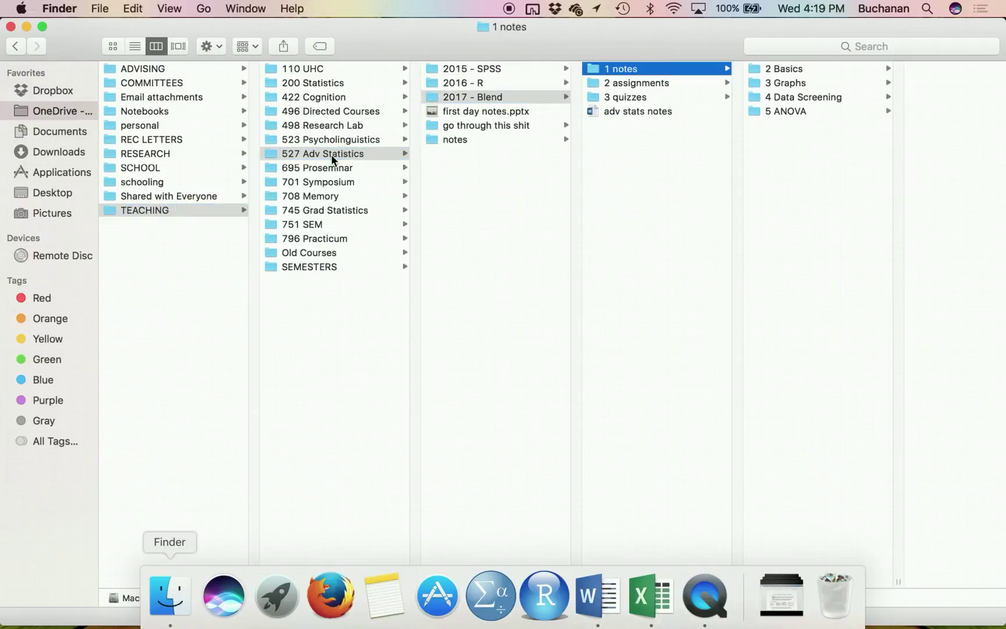
pyautogui.press('Down')
pyautogui.press('Up')
pyautogui.press('Right')
pyautogui.press('Down')
pyautogui.press('Down')
pyautogui.press('Down')
pyautogui.press('Right')
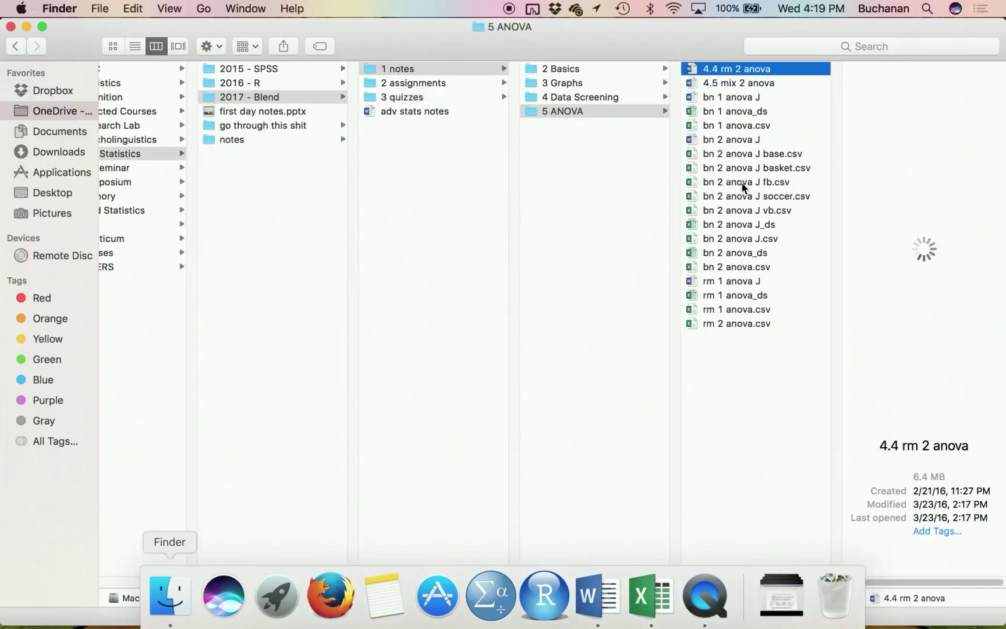
# Open the data file bn 2 anova J.csv in Excel.
pyautogui.click(737, 139)
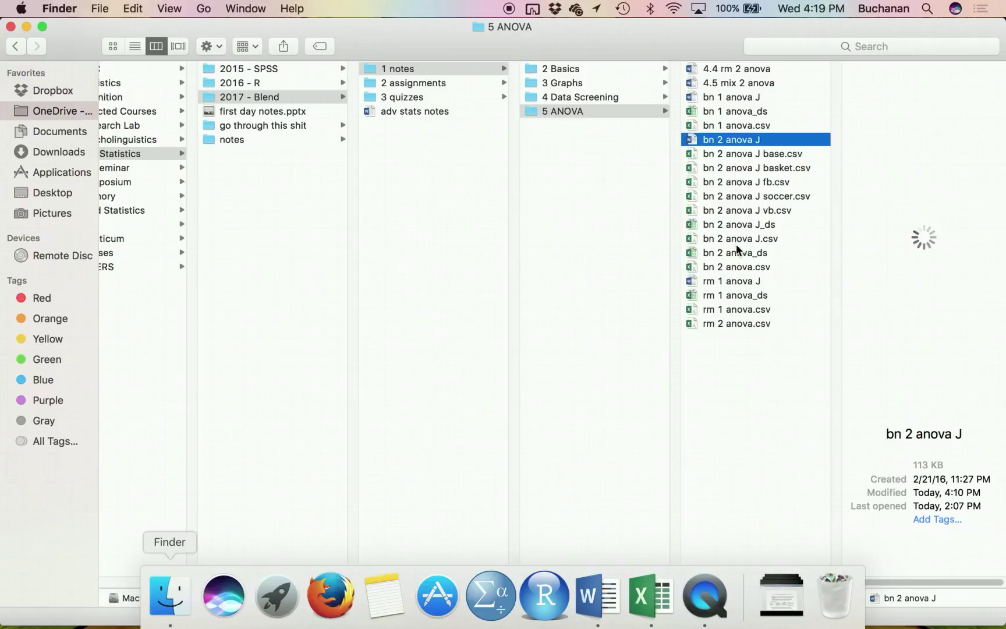
pyautogui.click(740, 226)
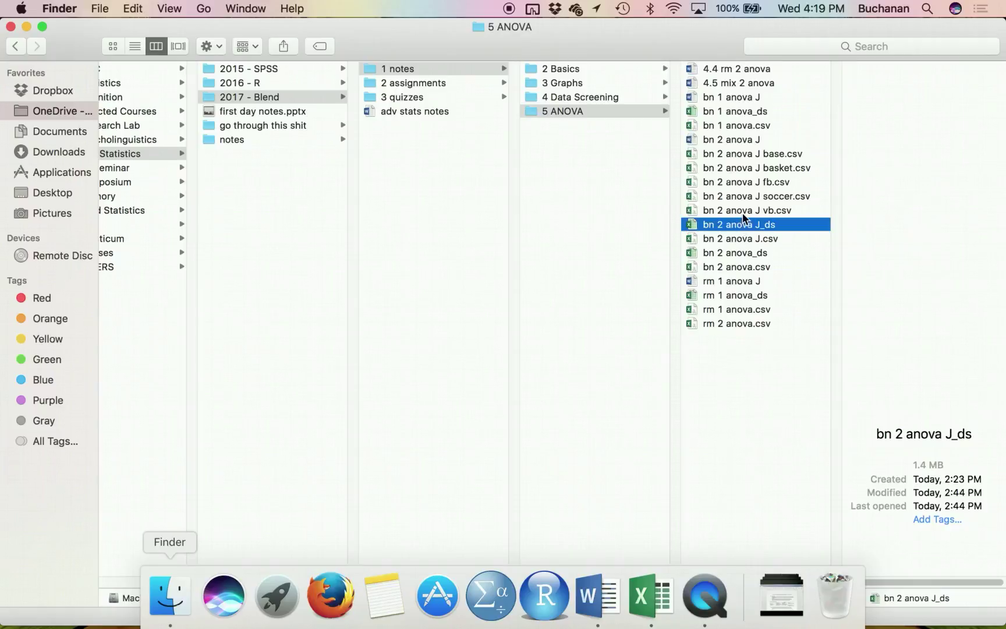
pyautogui.doubleClick(736, 242)
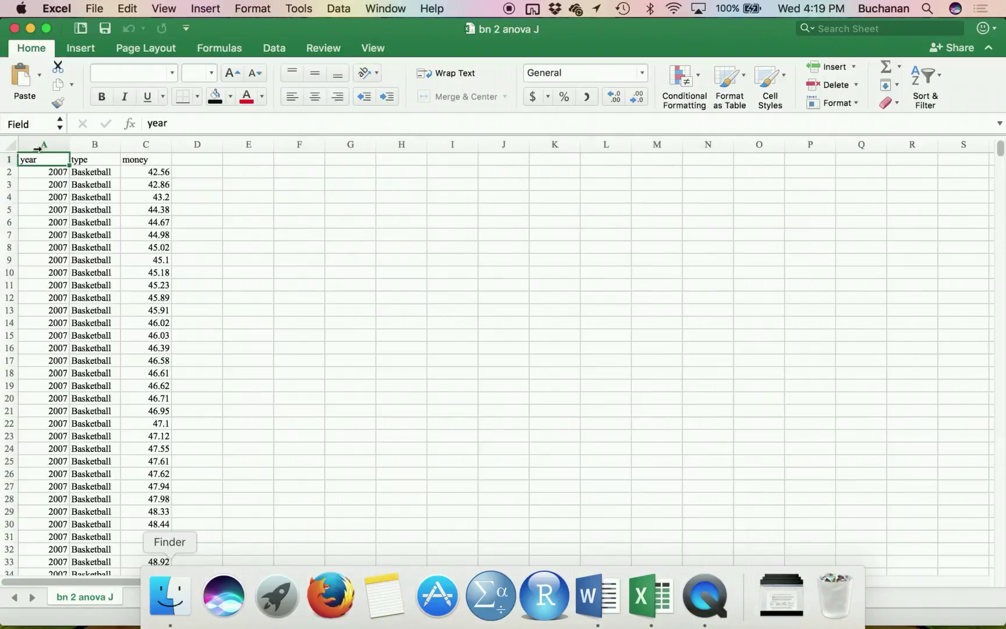
# Check the extent of the year, type and money data down to the last row, and return to the type header.
pyautogui.click(44, 174)
pyautogui.press('super+Down')
pyautogui.press('Right')
pyautogui.press('Right')
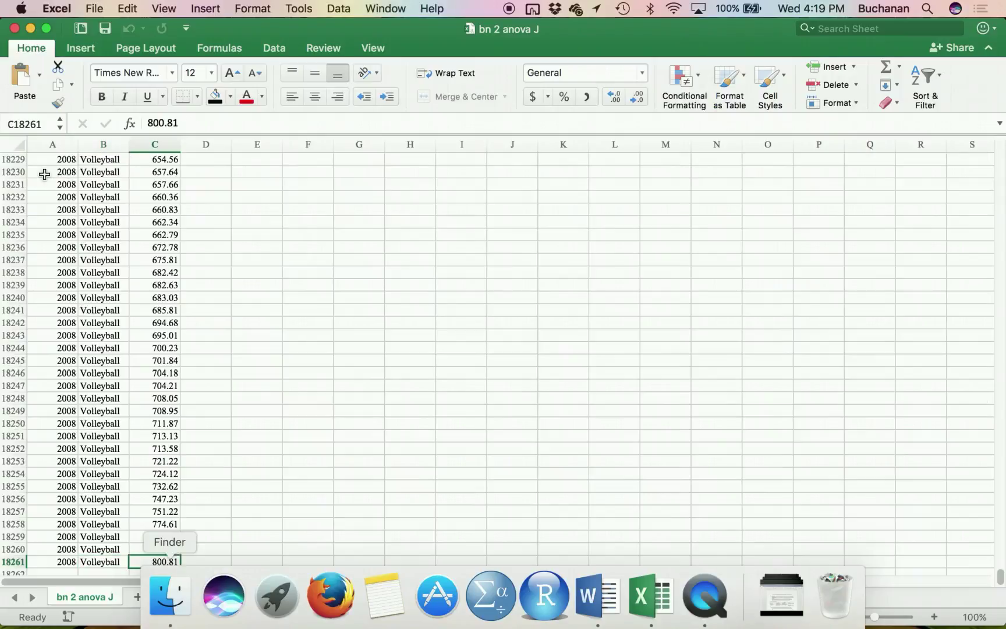
pyautogui.press('Left')
pyautogui.press('super+Up')
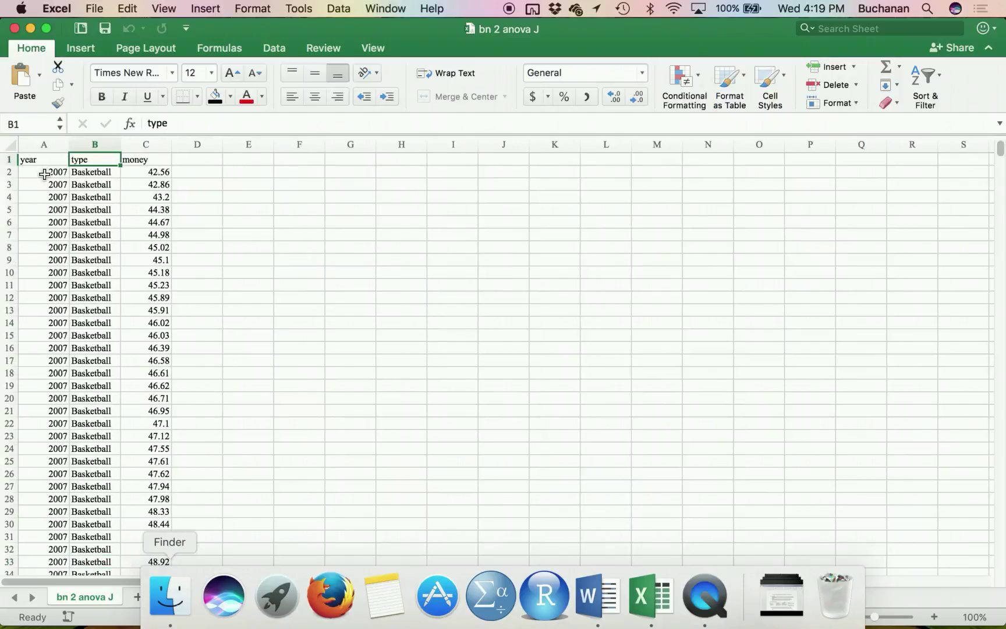
# Preview the file bn 2 anova J_ds in the 5 ANOVA folder and close the preview again.
pyautogui.press('super+s')
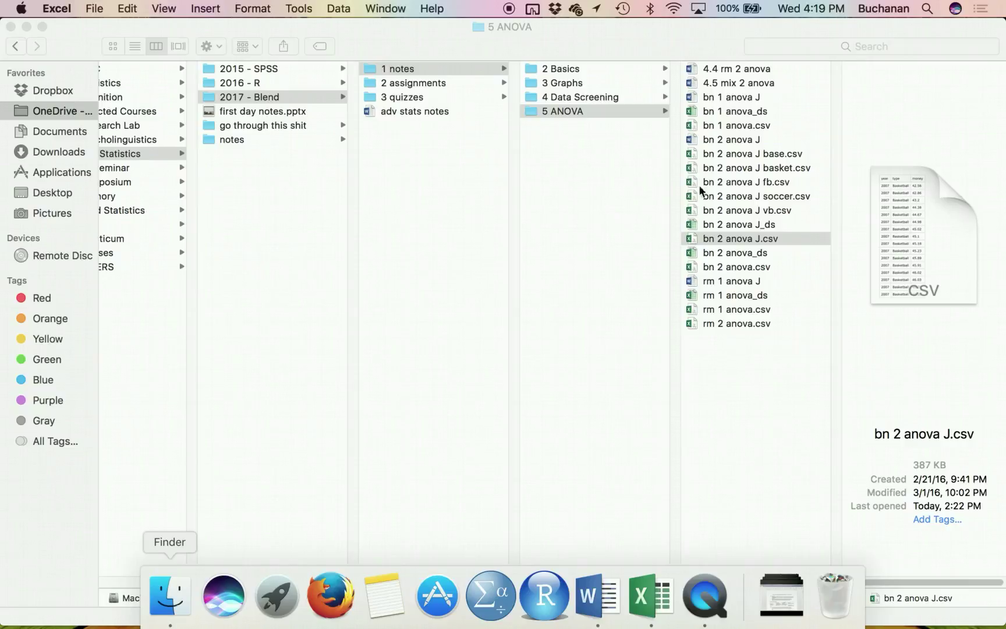
pyautogui.click(754, 227)
pyautogui.click(754, 225)
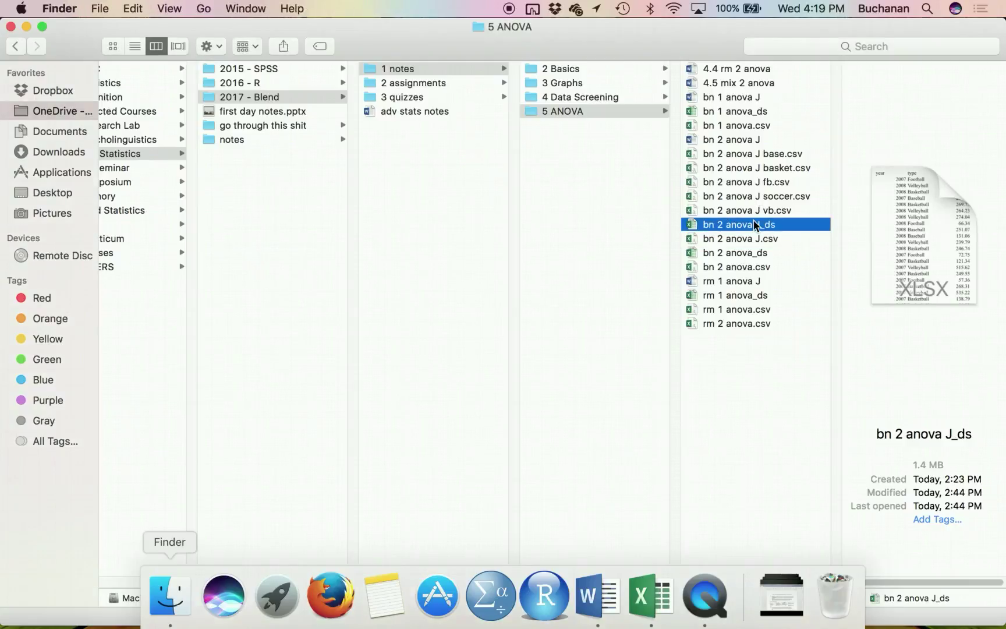
pyautogui.press('space')
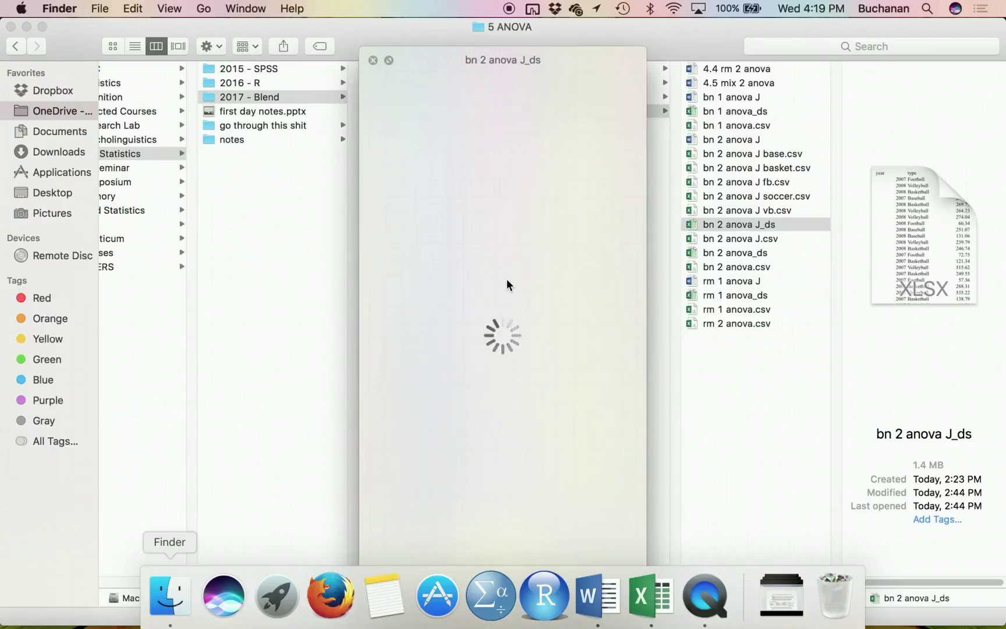
pyautogui.scroll(-5, 506, 280)
pyautogui.scroll(-3, 507, 283)
pyautogui.press('space')
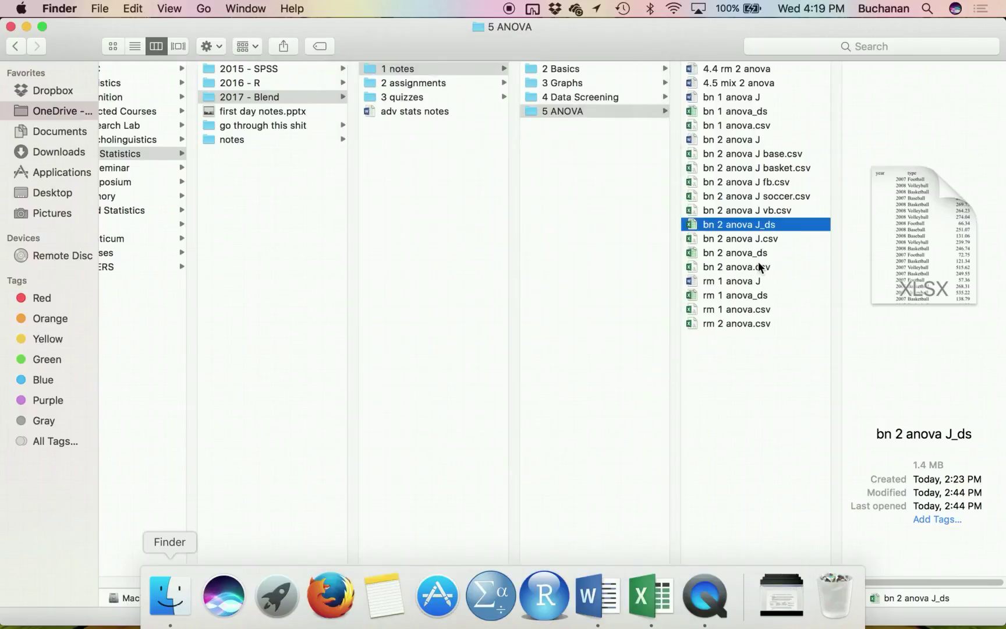
# Switch to the bn 2 anova J Word document and examine the marginal means, descriptives and comparison tables back to the Figure 1 caption.
pyautogui.hotkey('ctrl', 'Up')
pyautogui.click(347, 326)
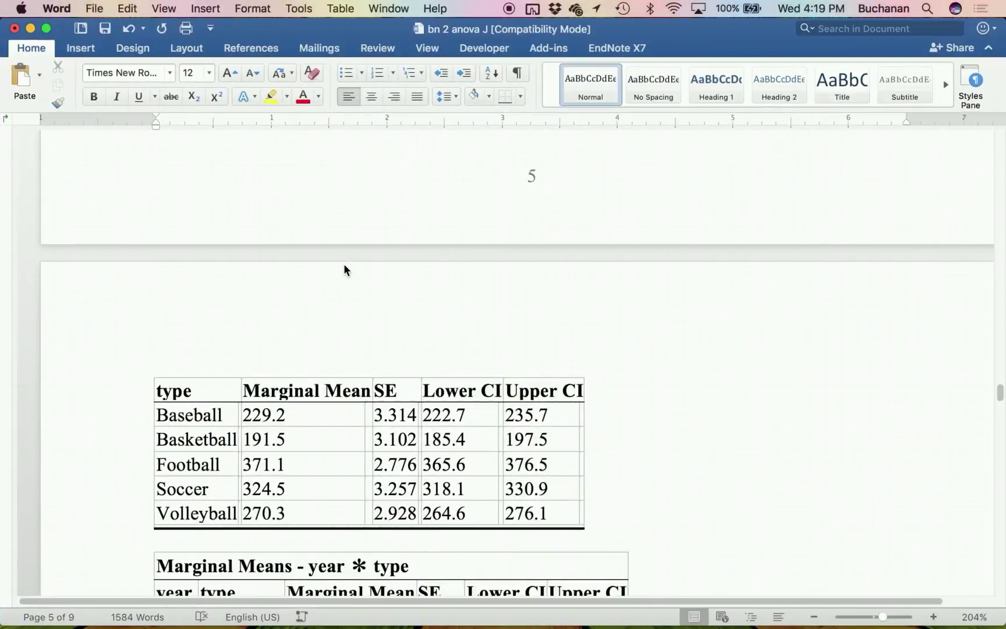
pyautogui.press('super+s')
pyautogui.scroll(-5, 345, 299)
pyautogui.scroll(-12, 344, 298)
pyautogui.scroll(-2, 343, 292)
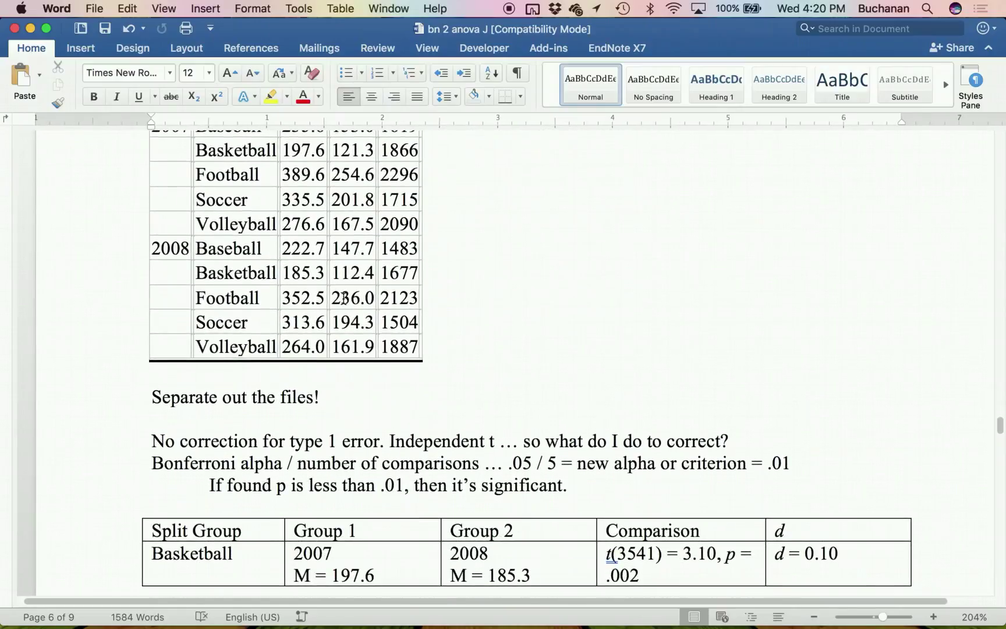
pyautogui.scroll(-4, 344, 298)
pyautogui.scroll(20, 373, 309)
pyautogui.scroll(2, 373, 309)
pyautogui.scroll(-4, 373, 309)
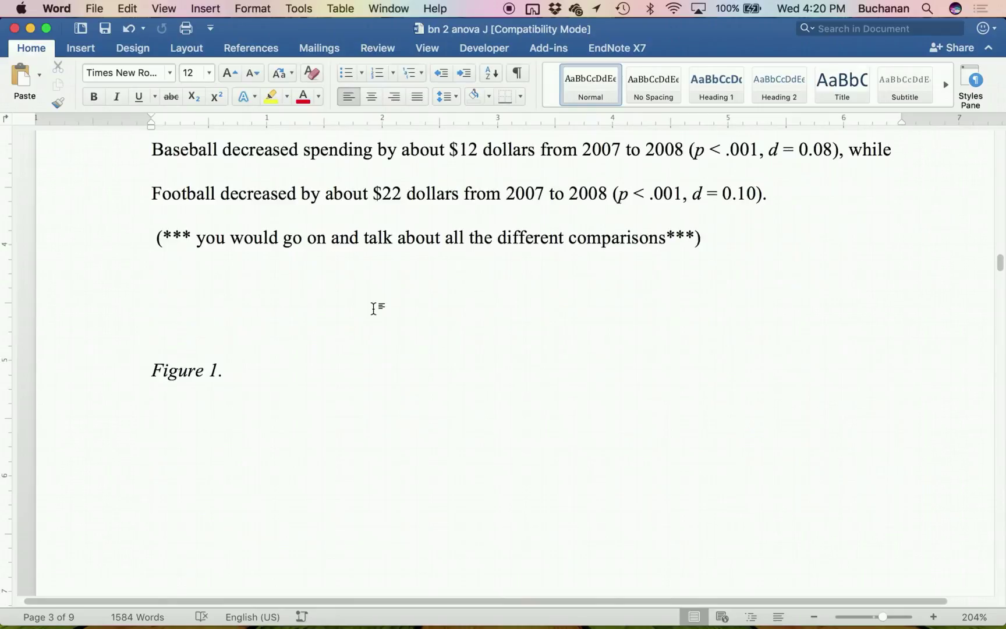
# Switch to Excel, create a blank workbook beside the Word document and zoom its sheet to 183%.
pyautogui.hotkey('ctrl', 'Up')
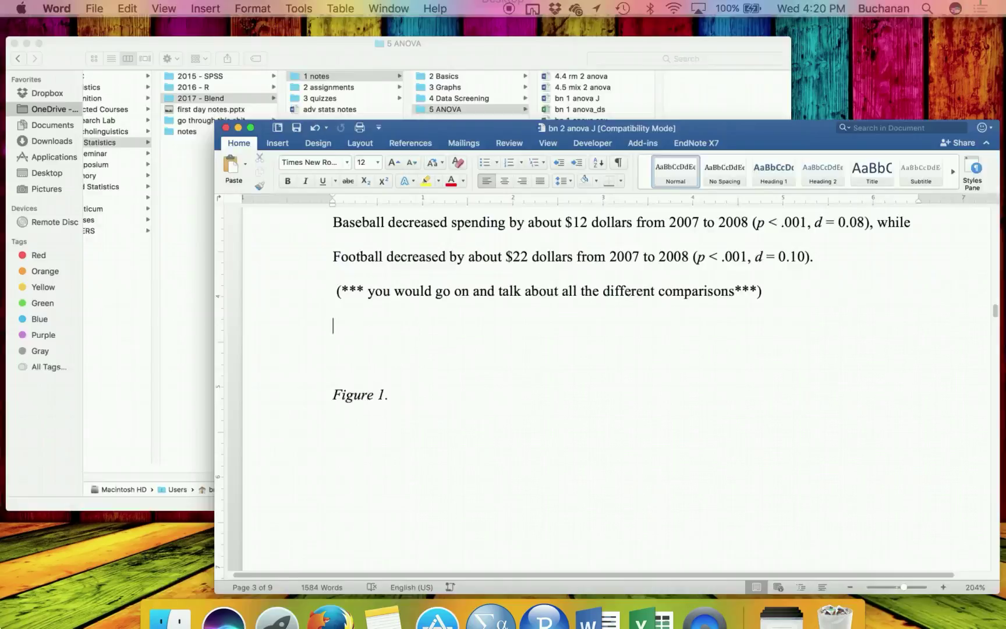
pyautogui.click(642, 578)
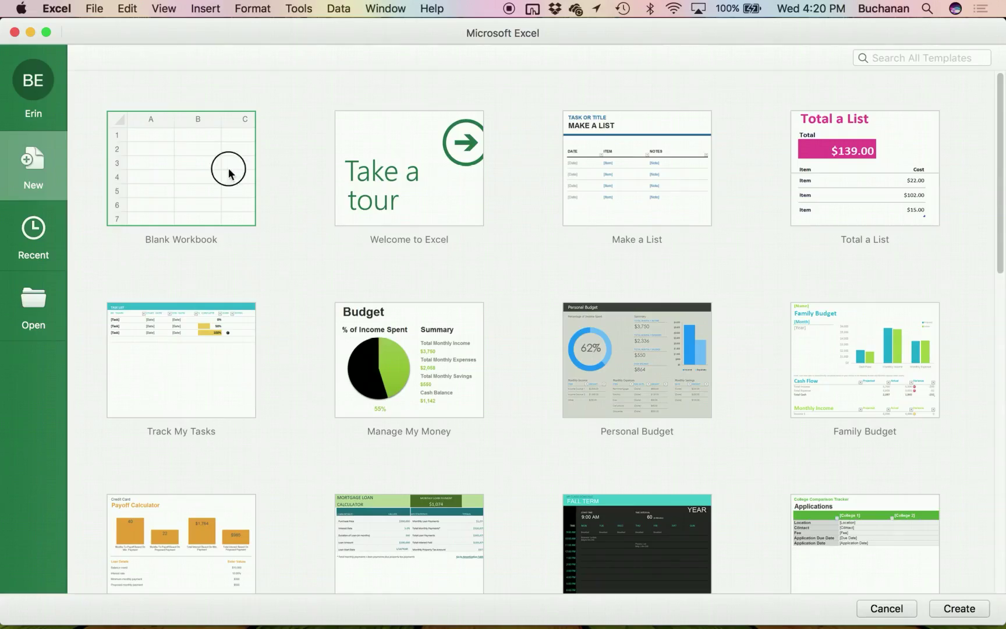
pyautogui.press('Return')
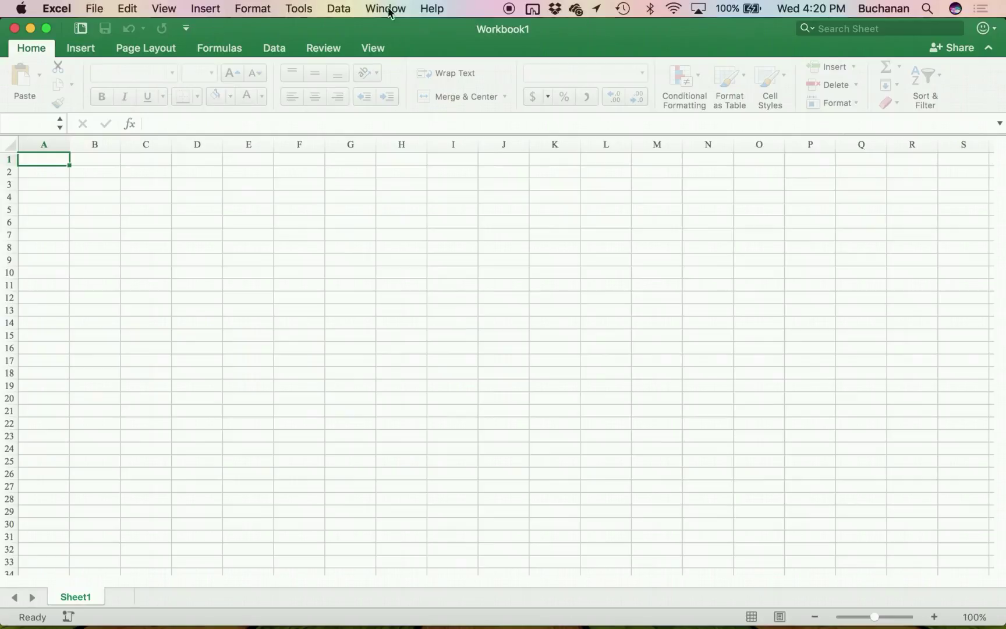
pyautogui.moveTo(348, 28); pyautogui.dragTo(1002, 214)
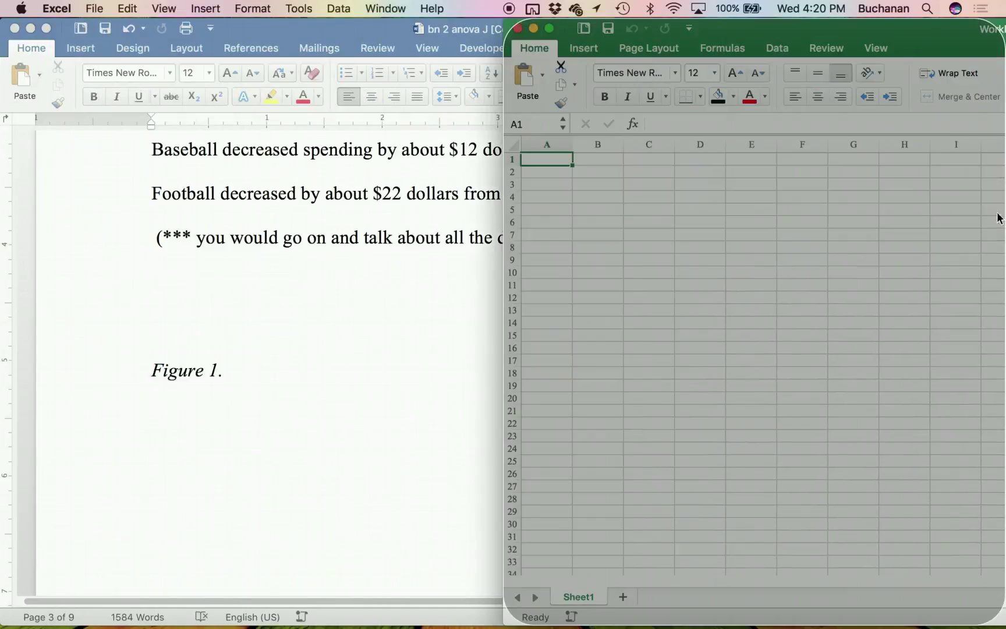
pyautogui.moveTo(875, 618); pyautogui.dragTo(885, 617)
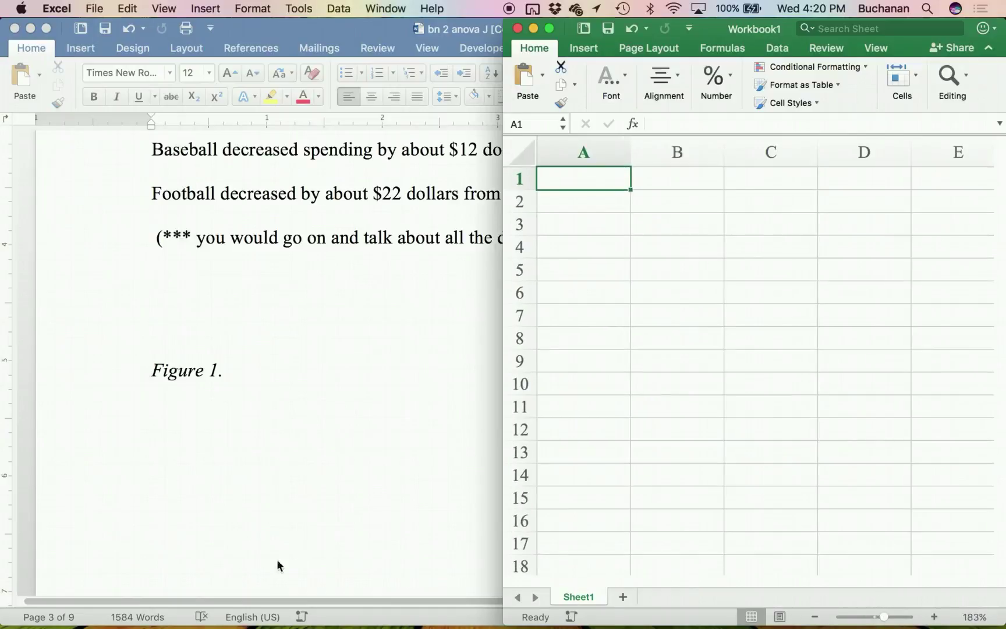
# Copy the 2007 types and their means from the Descriptives - money table in the Word document.
pyautogui.scroll(-15, 211, 554)
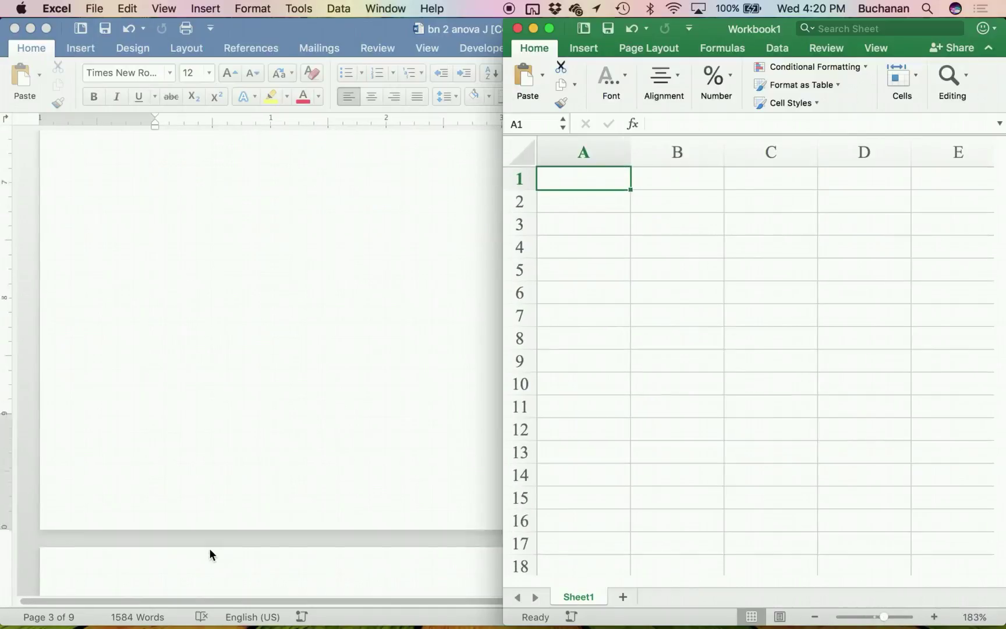
pyautogui.scroll(-15, 210, 549)
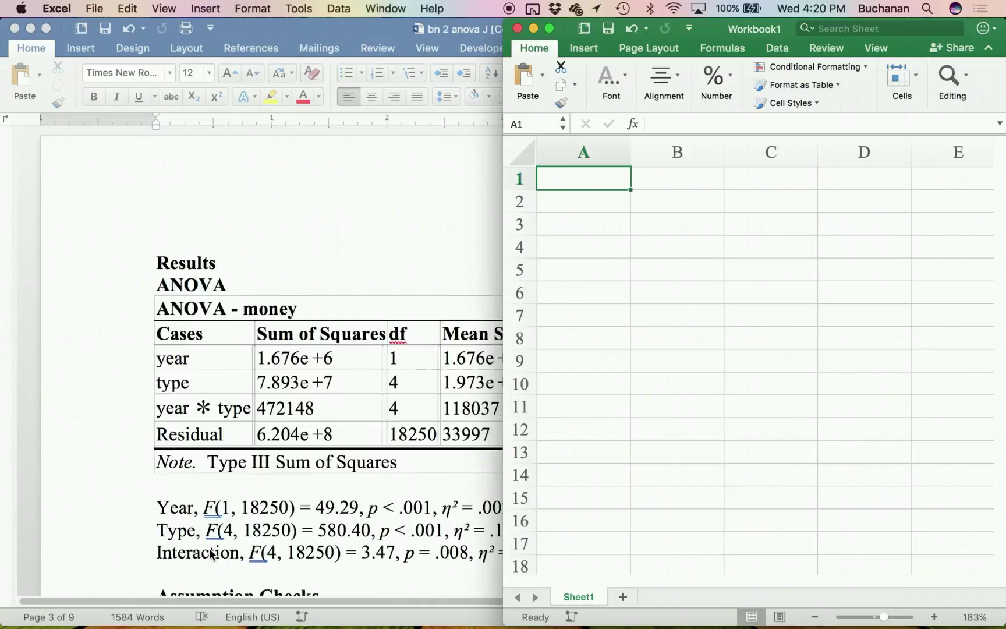
pyautogui.scroll(-8, 209, 548)
pyautogui.scroll(3, 209, 548)
pyautogui.scroll(-10, 209, 548)
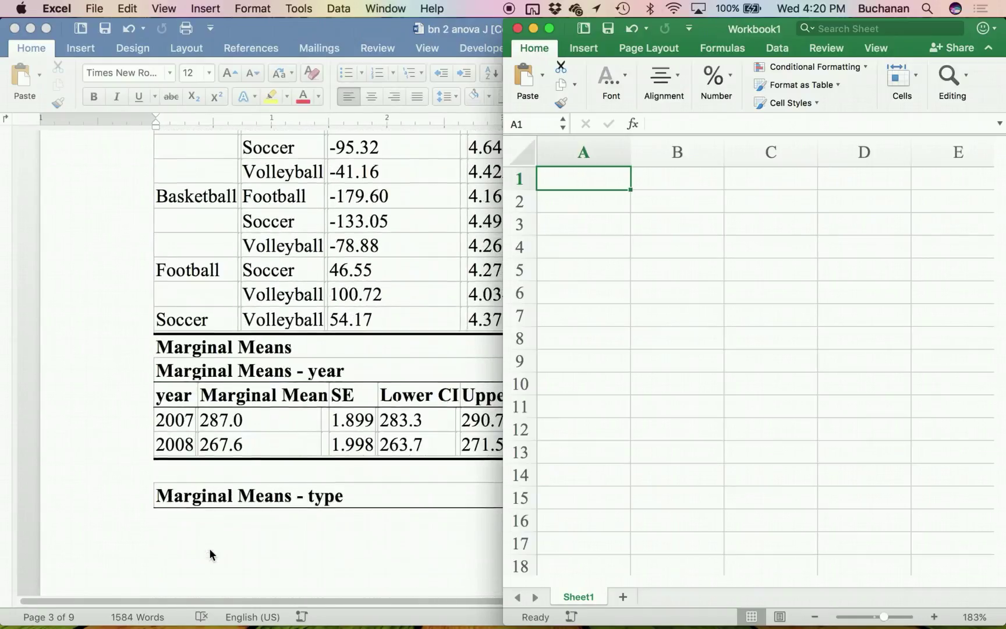
pyautogui.scroll(-10, 210, 551)
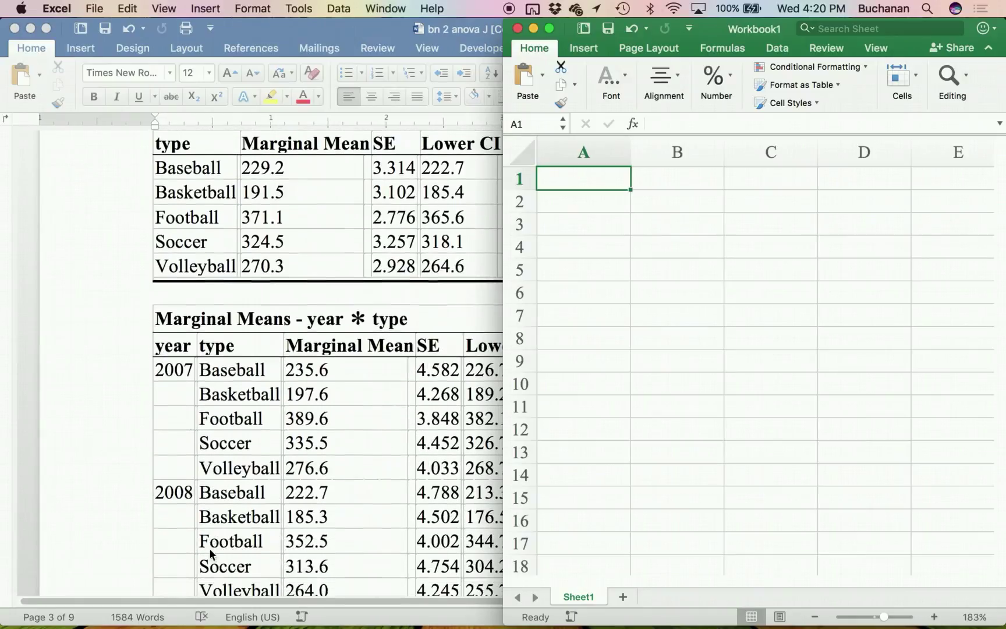
pyautogui.scroll(-5, 210, 550)
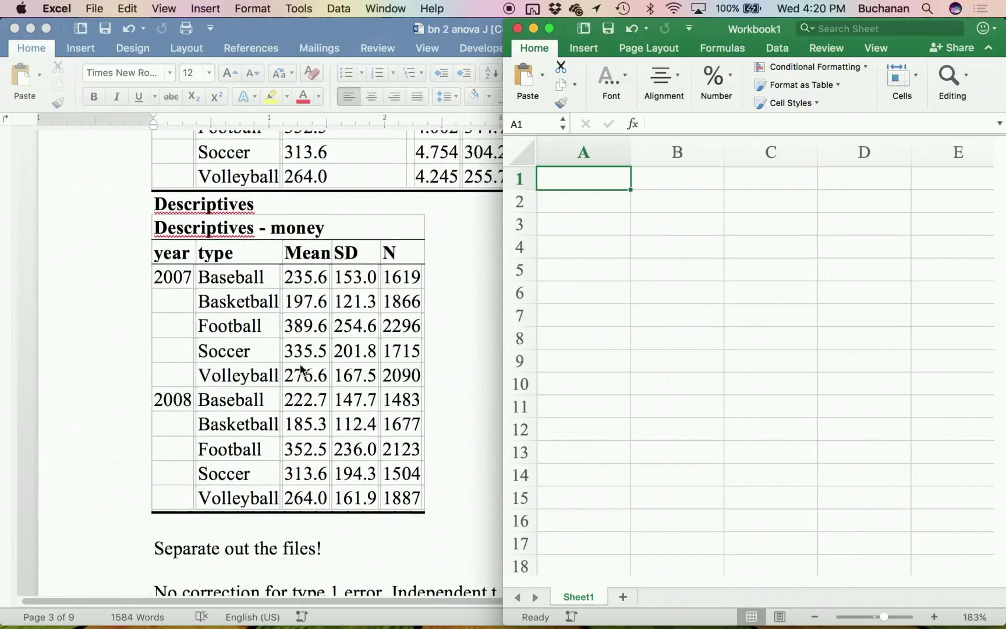
pyautogui.click(202, 282)
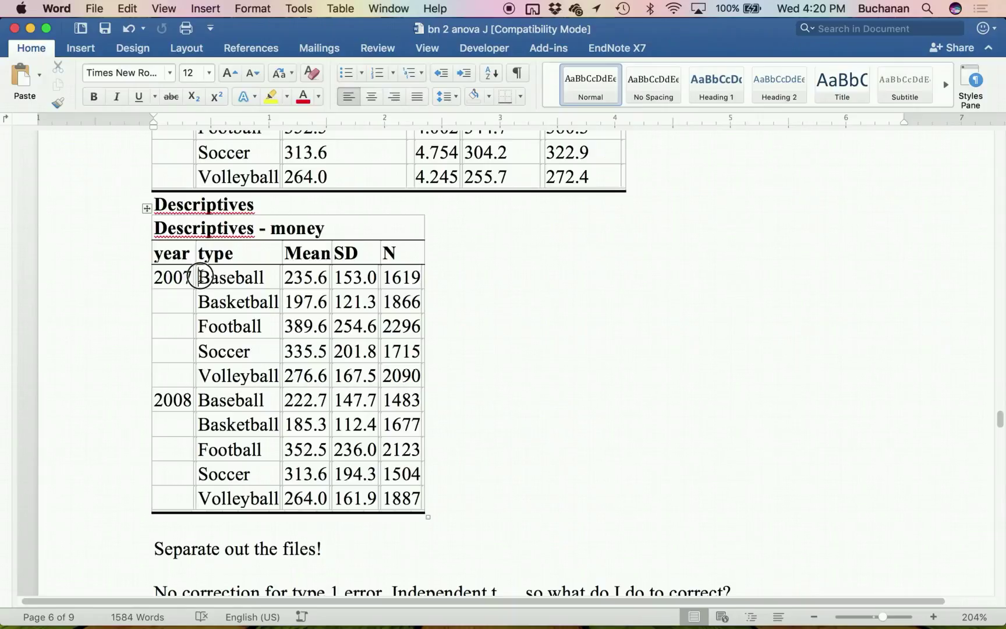
pyautogui.moveTo(200, 276); pyautogui.dragTo(295, 365)
pyautogui.press('super+c')
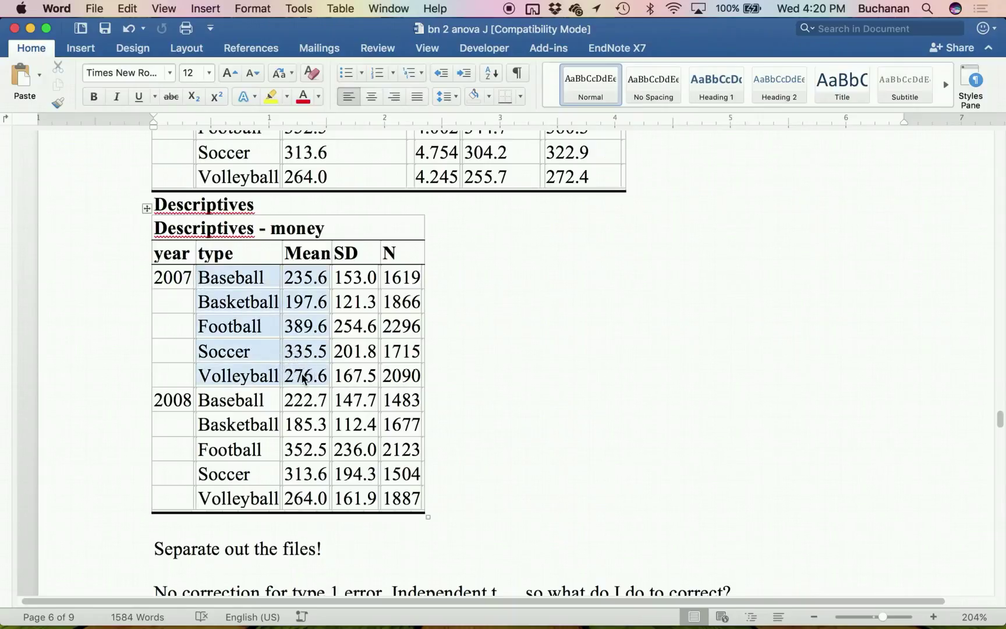
# Paste the copied 2007 types and means into the new Excel workbook, starting at cell B2.
pyautogui.hotkey('ctrl', 'Up')
pyautogui.click(849, 213)
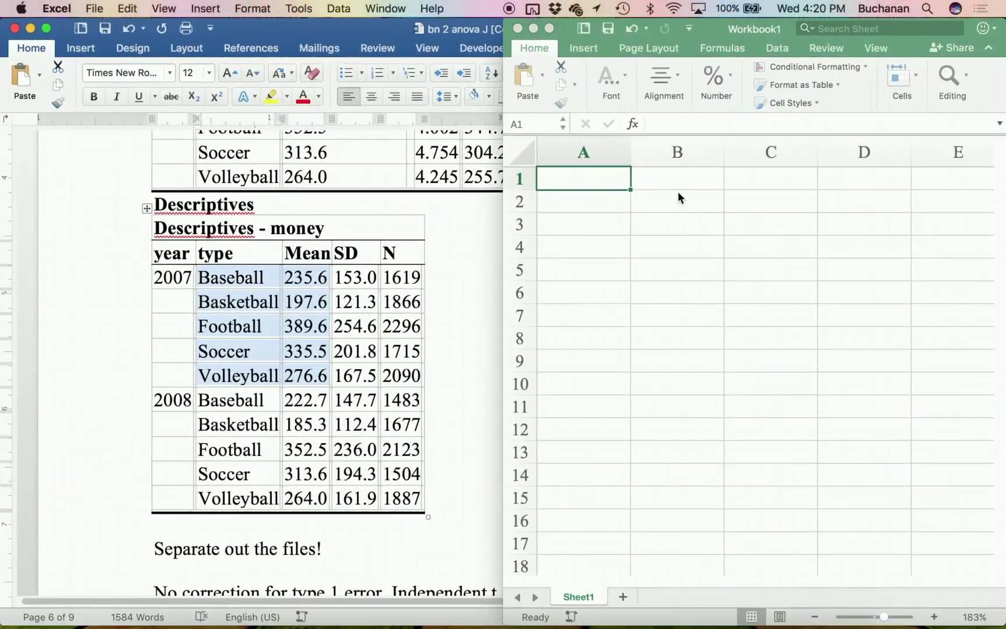
pyautogui.click(652, 208)
pyautogui.press('super+v')
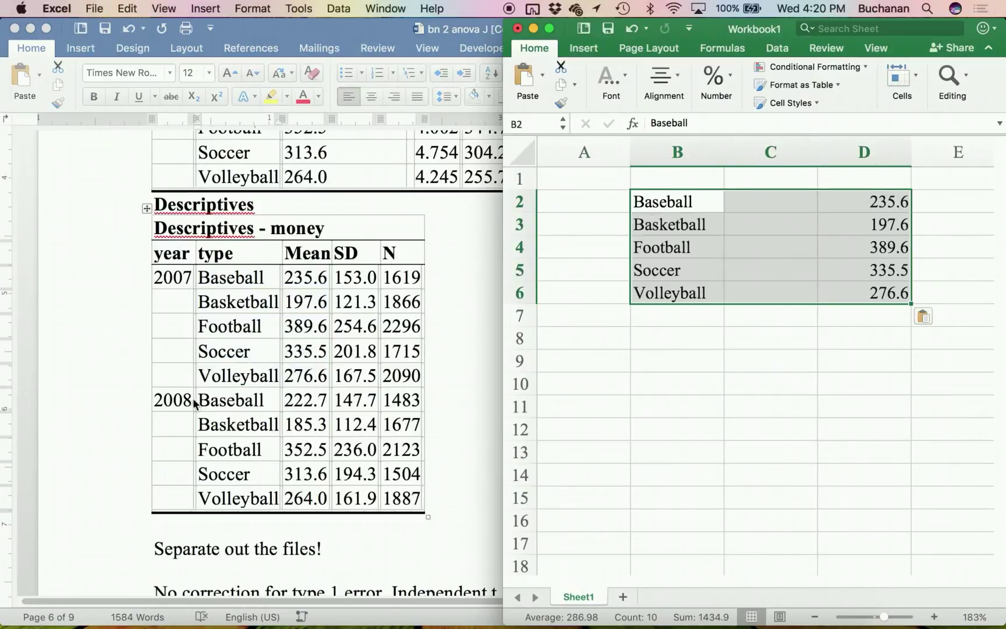
# Copy the five 2008 means from the Word Descriptives - money table into the Excel sheet, starting at cell E2.
pyautogui.click(205, 406)
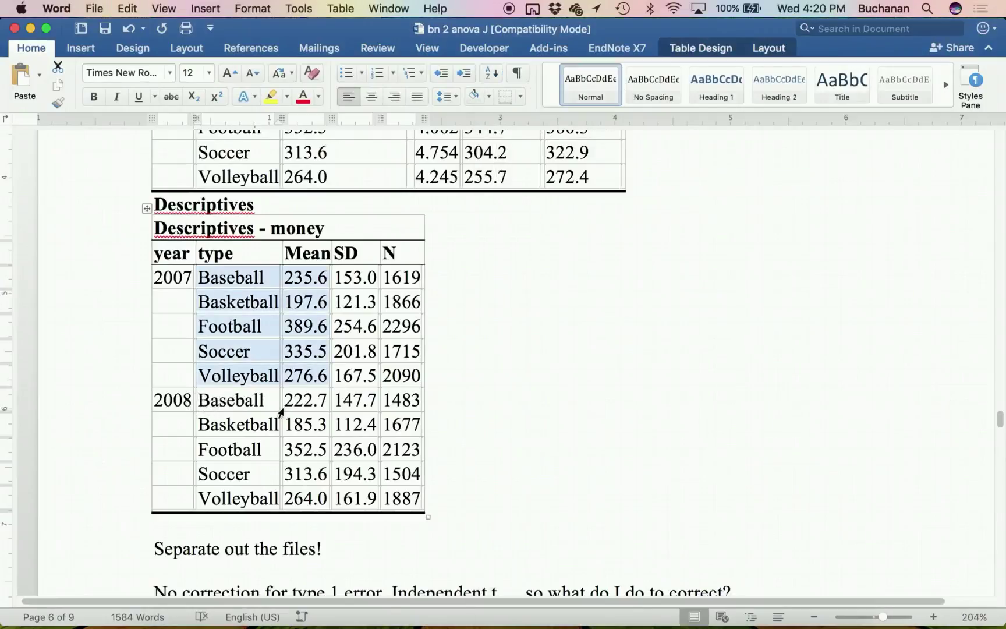
pyautogui.moveTo(290, 402); pyautogui.dragTo(300, 502)
pyautogui.press('super+c')
pyautogui.hotkey('ctrl', 'Up')
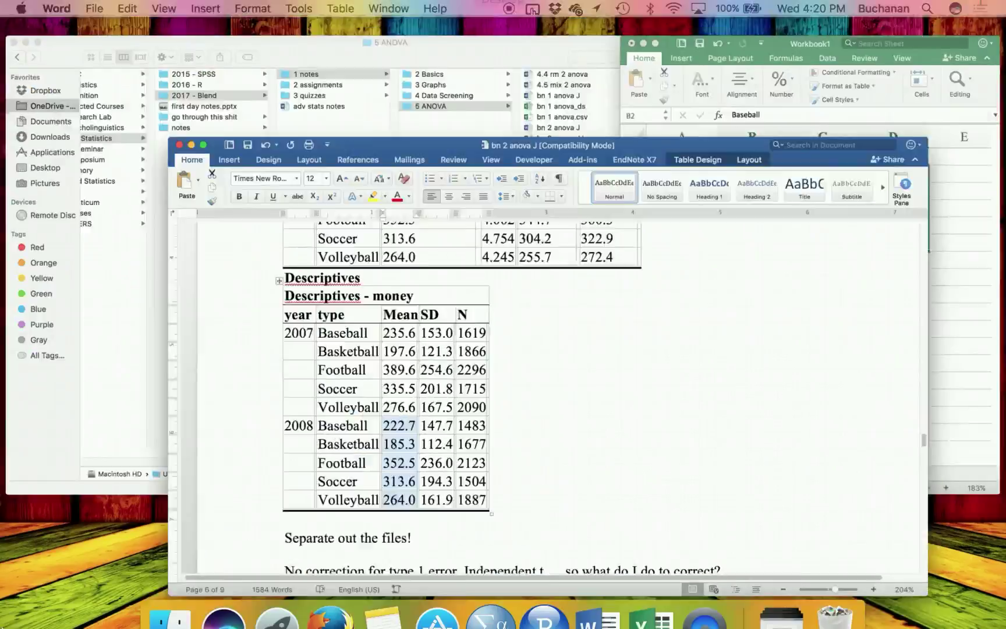
pyautogui.click(869, 197)
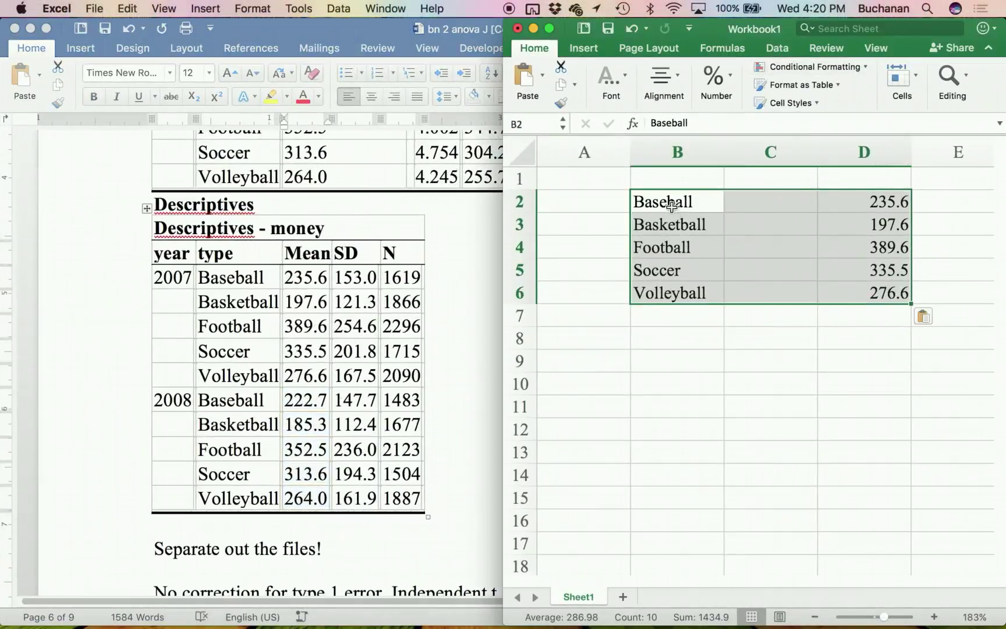
pyautogui.click(950, 197)
pyautogui.press('super+v')
# Move the 2007 and 2008 means from D2:E6 to start at C2, directly beside the type names.
pyautogui.hscroll(2, 950, 197)
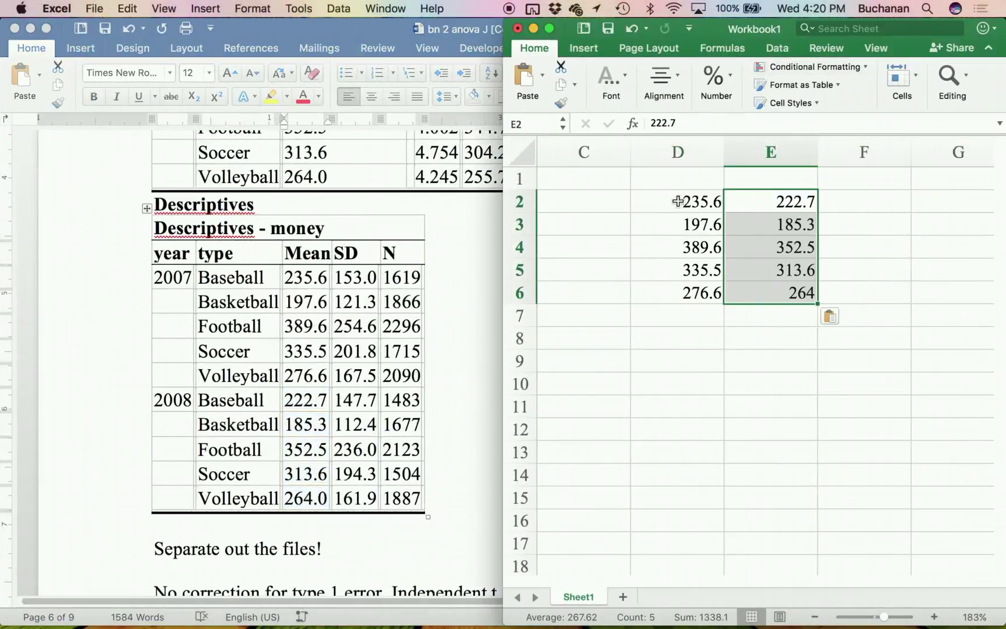
pyautogui.hscroll(-2, 675, 199)
pyautogui.moveTo(782, 197); pyautogui.dragTo(856, 292)
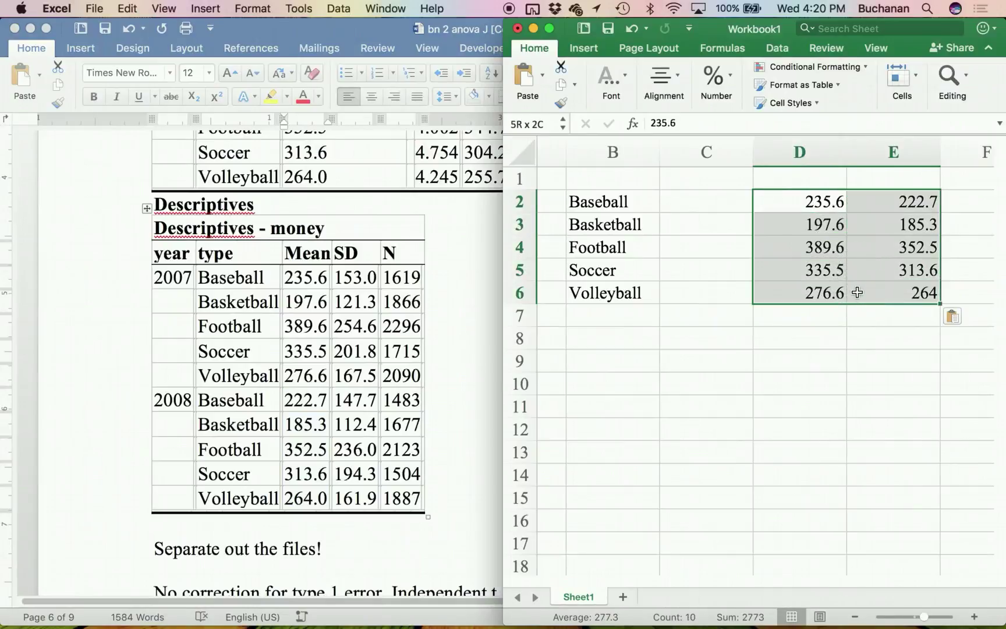
pyautogui.press('super+c')
pyautogui.click(703, 197)
pyautogui.press('super+v')
# Move the table of types and means to start at B8 and enter the heading MEANS in C7.
pyautogui.moveTo(600, 201); pyautogui.dragTo(783, 300)
pyautogui.press('super+x')
pyautogui.click(651, 337)
pyautogui.press('super+v')
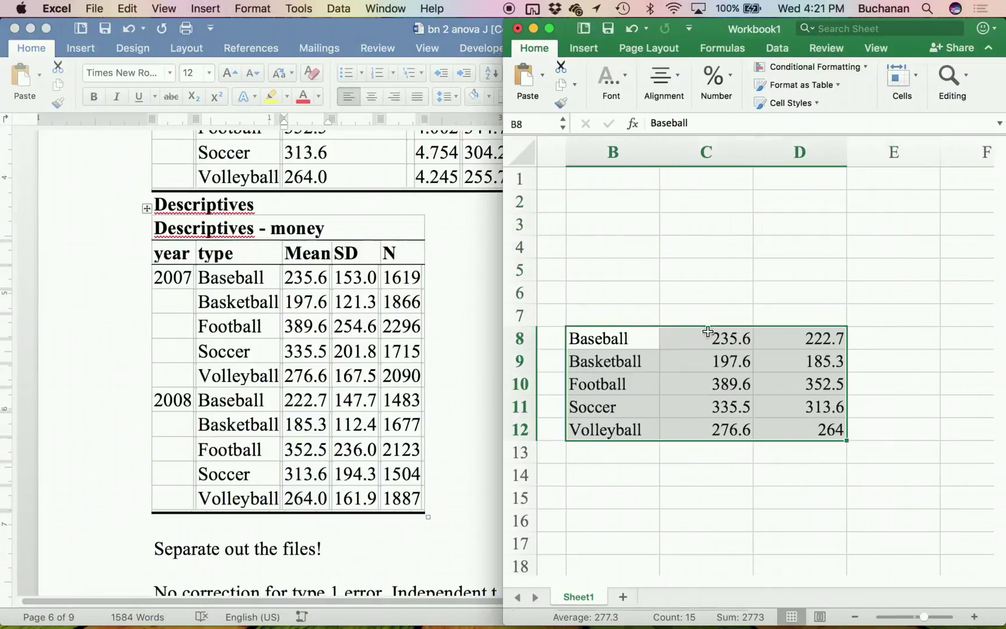
pyautogui.click(703, 321)
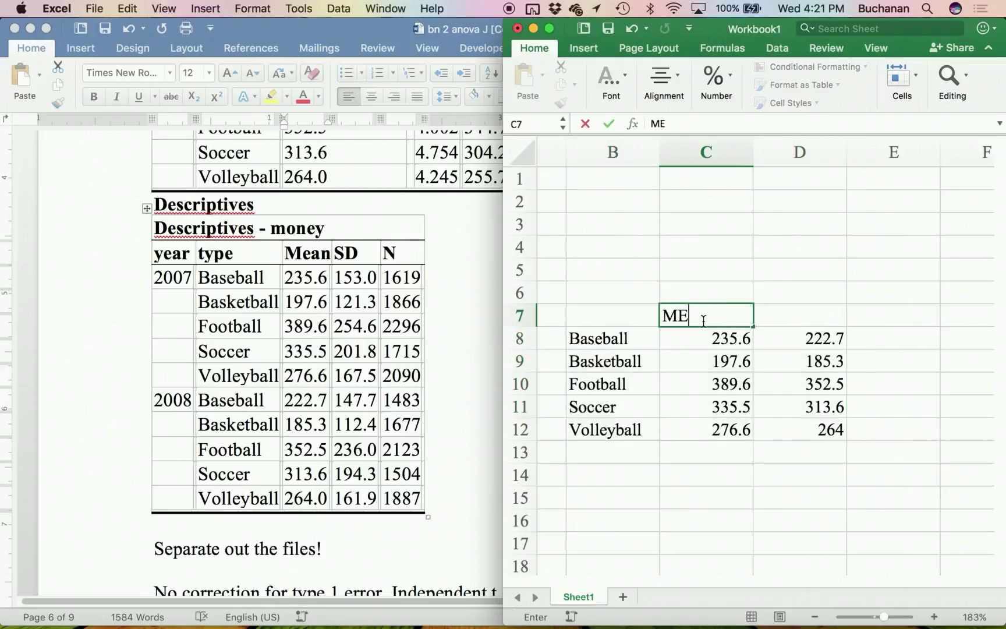
pyautogui.press('Return')
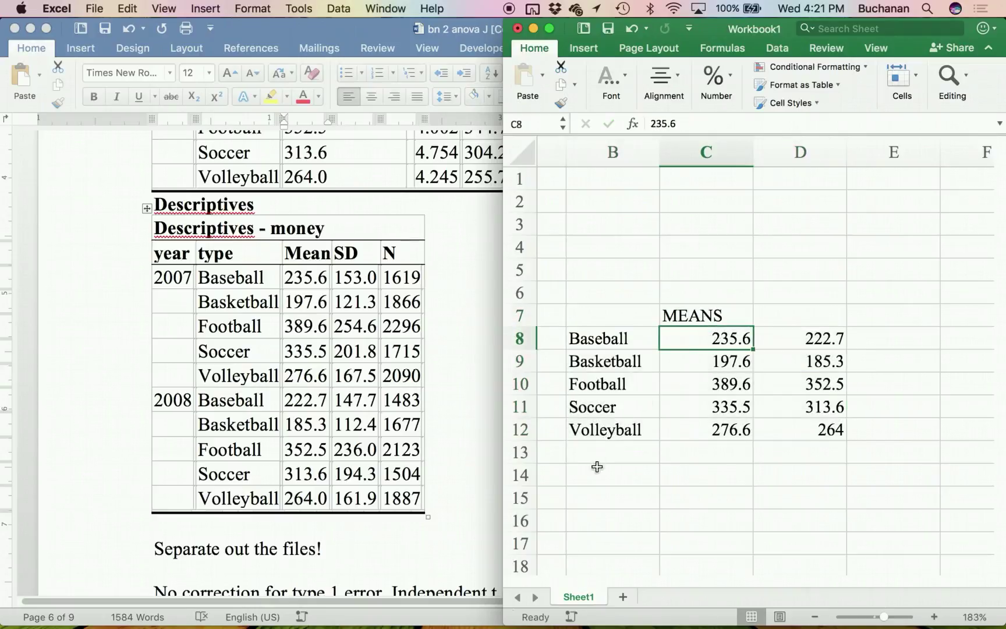
# Copy the five type names to a second block starting at B15 and enter the heading SDS in C14.
pyautogui.click(598, 488)
pyautogui.moveTo(607, 344); pyautogui.dragTo(620, 429)
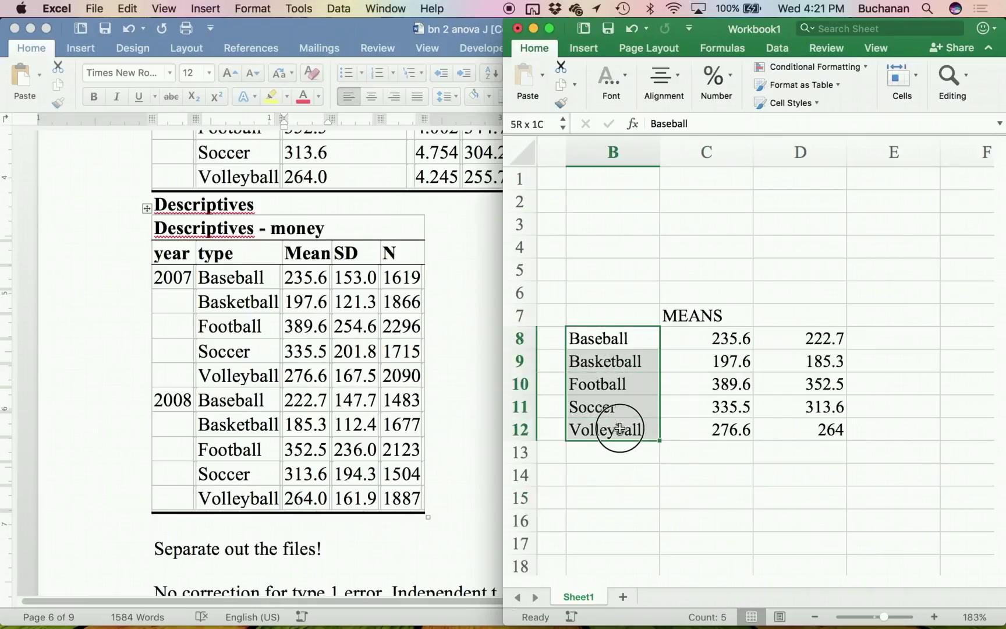
pyautogui.press('super+c')
pyautogui.click(606, 483)
pyautogui.click(606, 494)
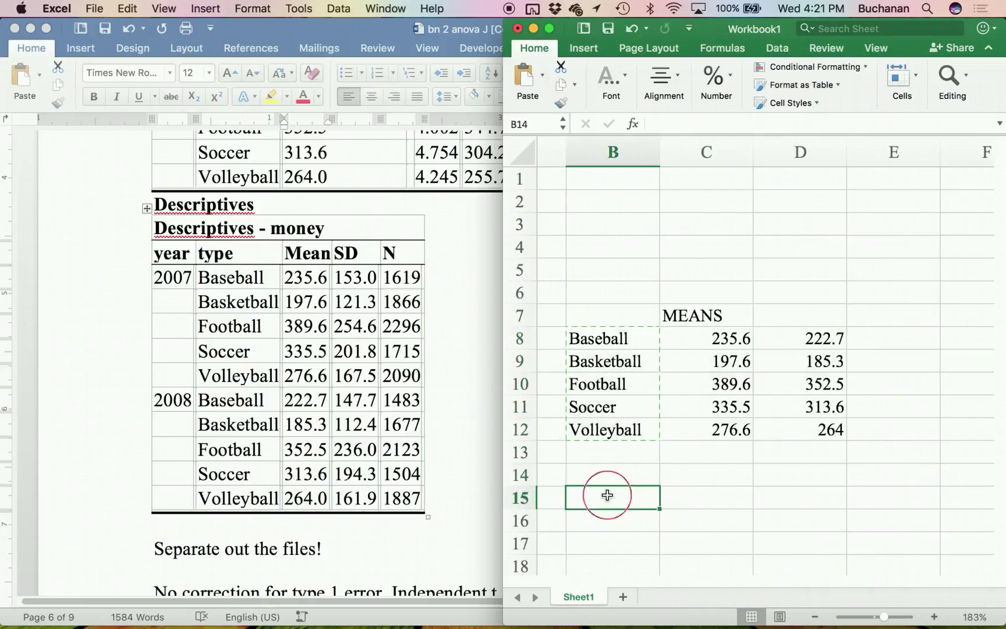
pyautogui.press('super+v')
pyautogui.click(686, 466)
pyautogui.write('S')
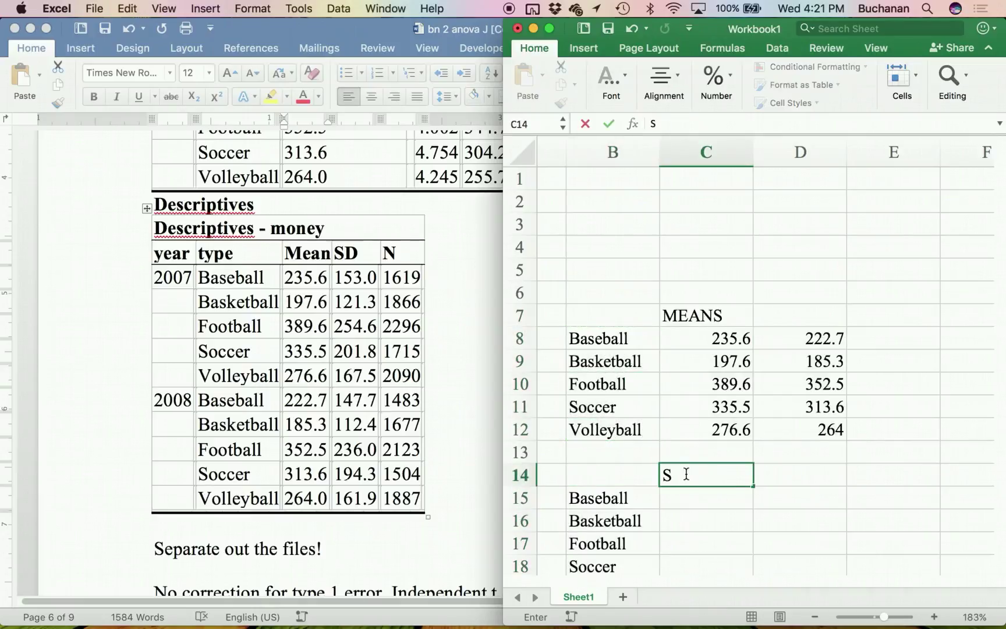
pyautogui.write('DS')
# Move the MEANS heading up to C6 and enter the column labels 2007 in C7 and 2008 in D7.
pyautogui.click(699, 317)
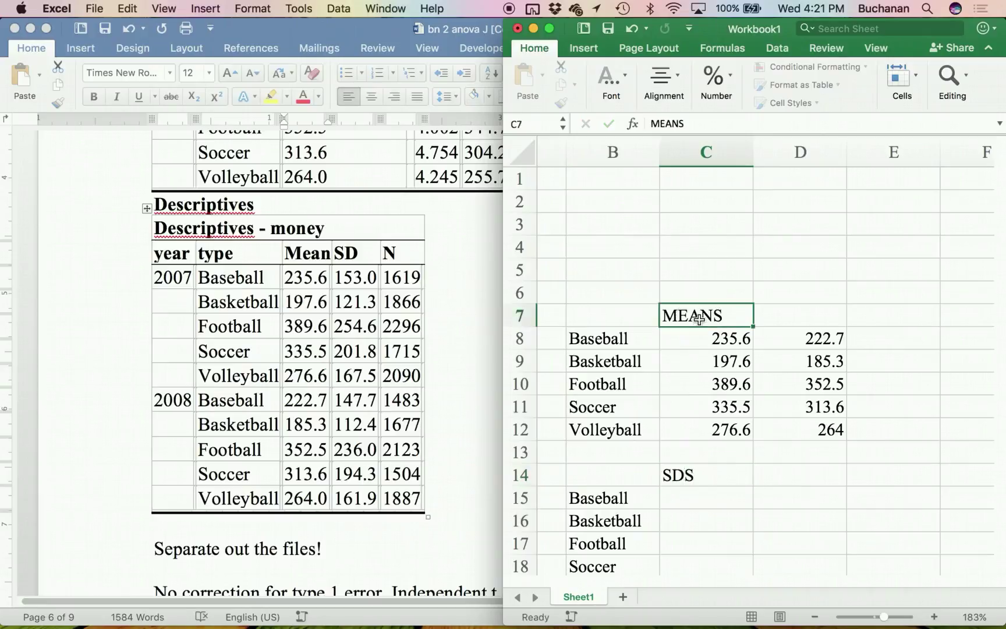
pyautogui.moveTo(699, 317); pyautogui.dragTo(702, 294)
pyautogui.click(709, 325)
pyautogui.write('2007')
pyautogui.press('Tab')
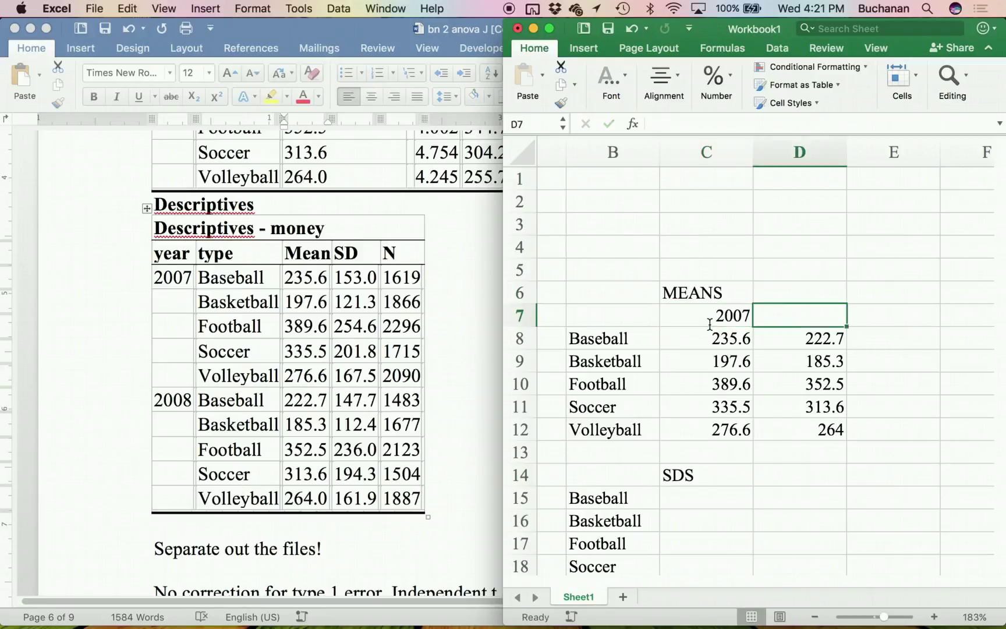
pyautogui.click(703, 497)
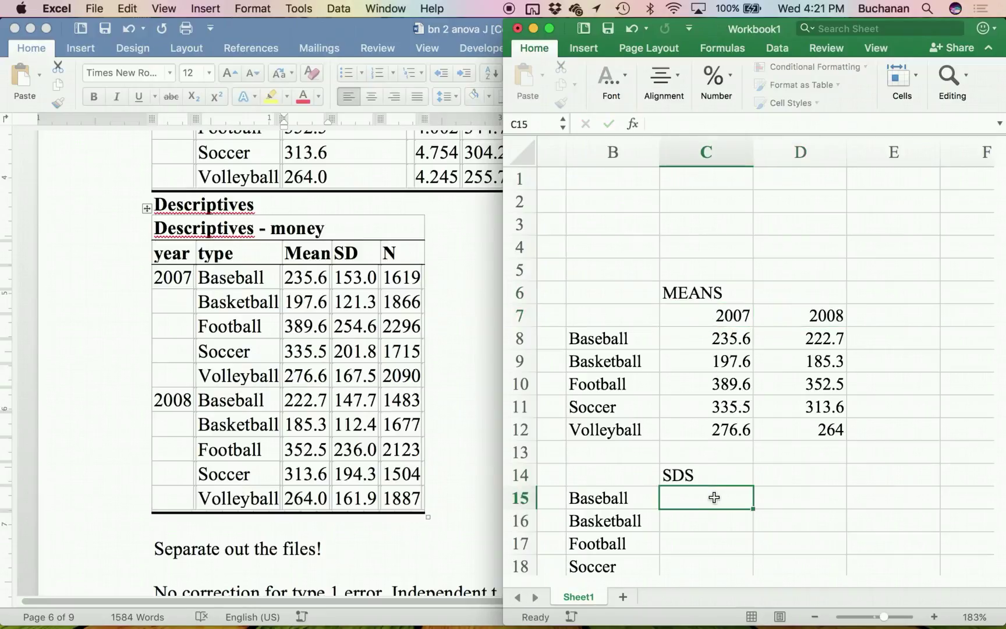
# Copy the five 2007 SD values from the Word descriptives table into the Excel SDS block starting at C15.
pyautogui.scroll(-2, 705, 497)
pyautogui.click(306, 282)
pyautogui.moveTo(352, 277); pyautogui.dragTo(350, 376)
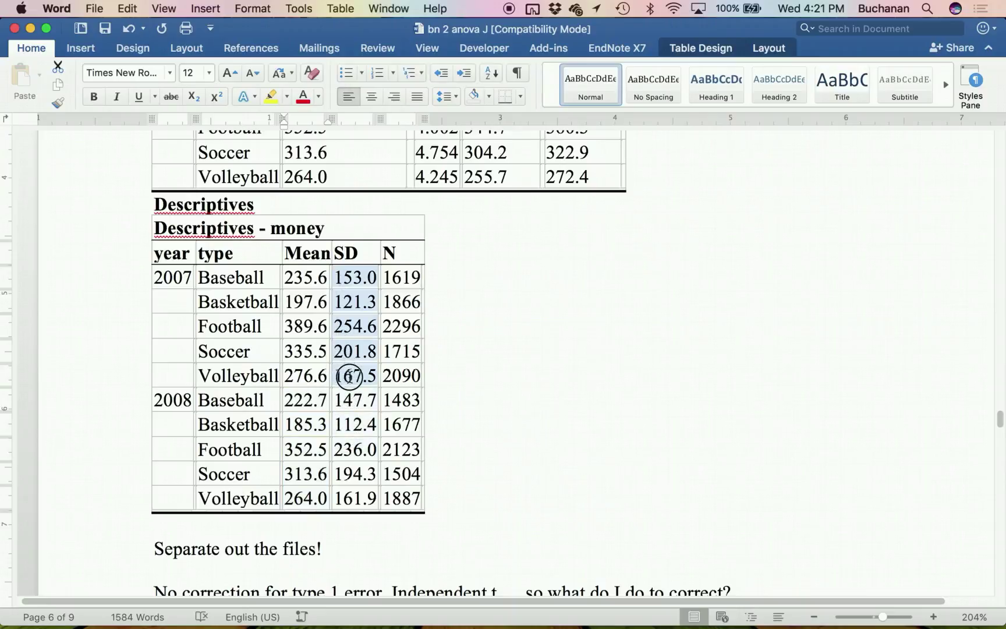
pyautogui.press('super+c')
pyautogui.hotkey('ctrl', 'Up')
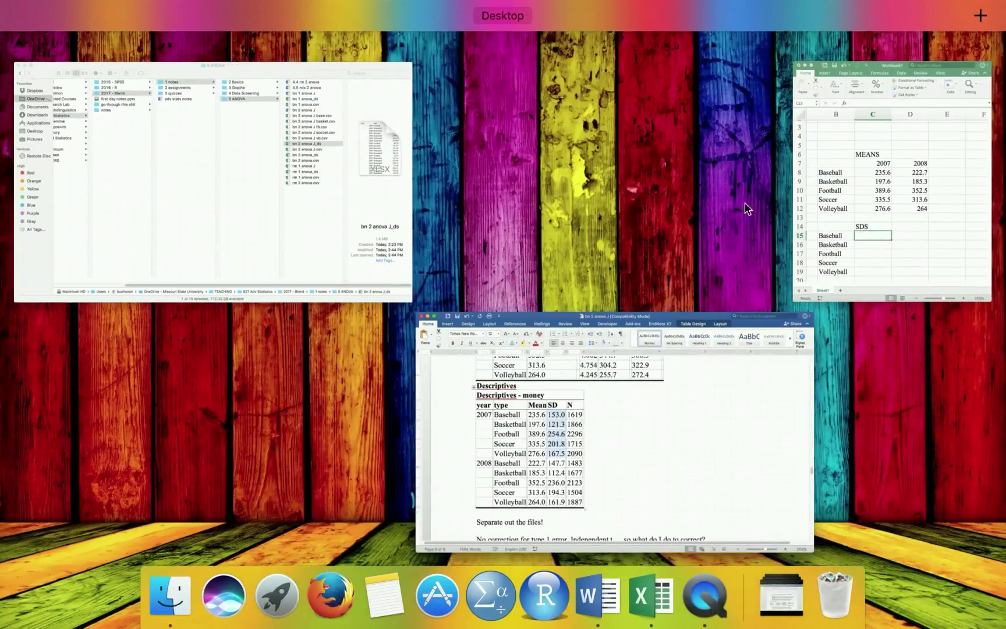
pyautogui.click(858, 235)
pyautogui.press('super+v')
# Copy the five 2008 SD values from the Word descriptives table into the Excel SDS block starting at D15.
pyautogui.click(286, 337)
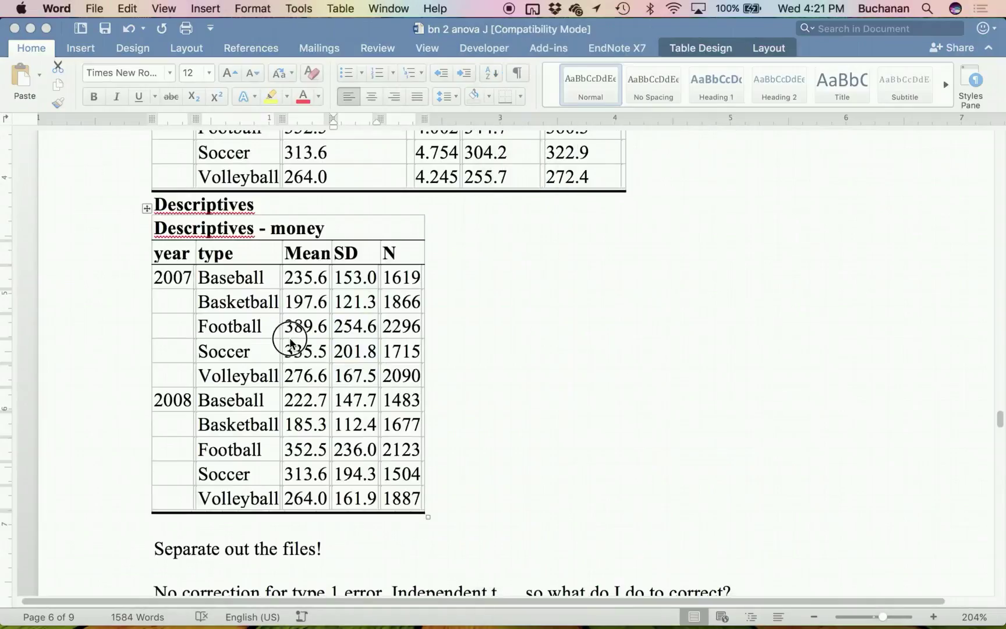
pyautogui.moveTo(337, 400); pyautogui.dragTo(373, 493)
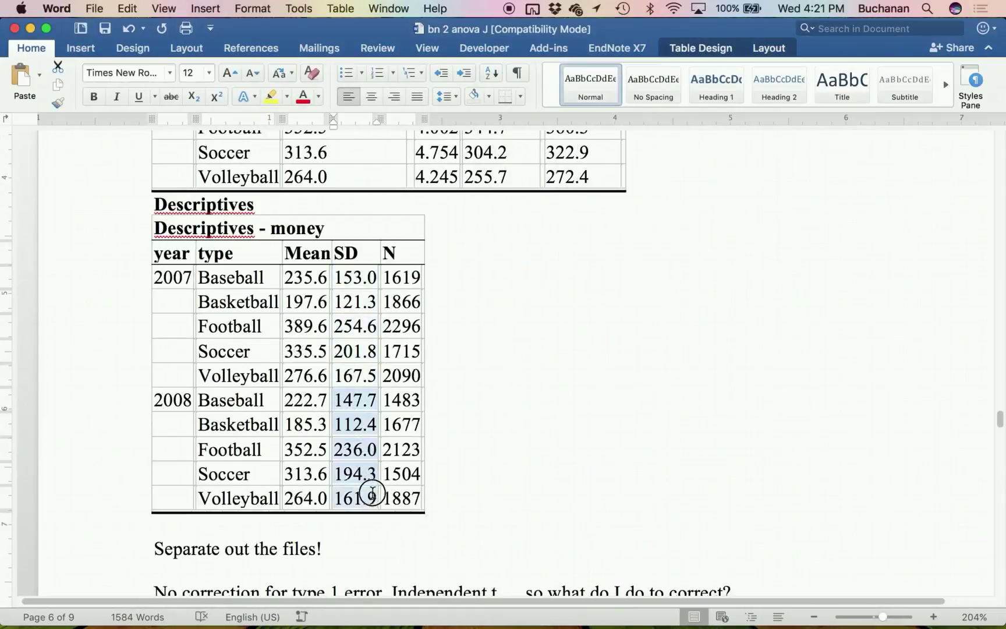
pyautogui.press('super+c')
pyautogui.hotkey('ctrl', 'Up')
pyautogui.click(880, 286)
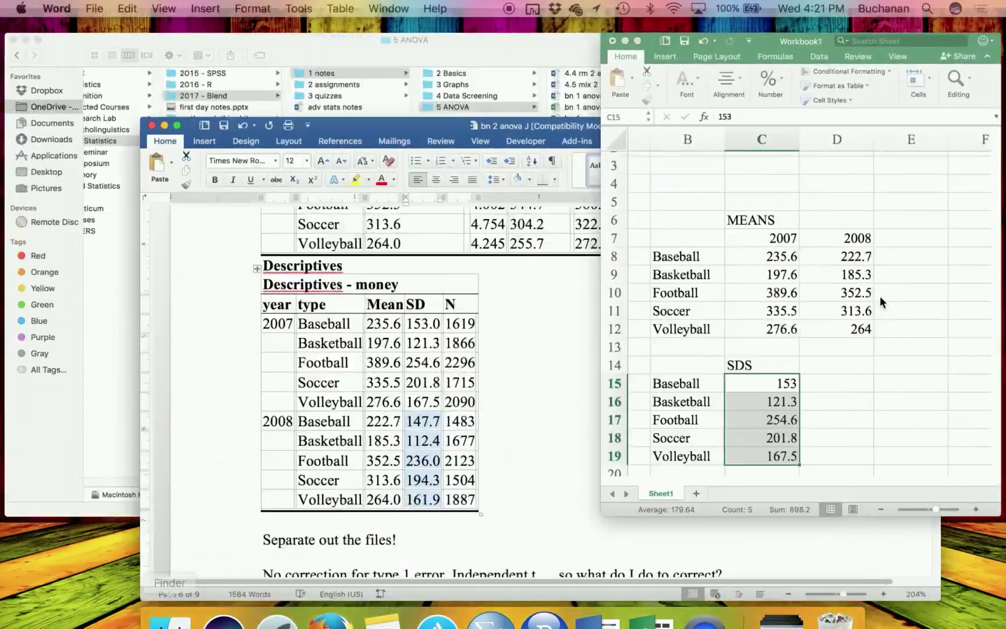
pyautogui.click(790, 457)
pyautogui.press('super+v')
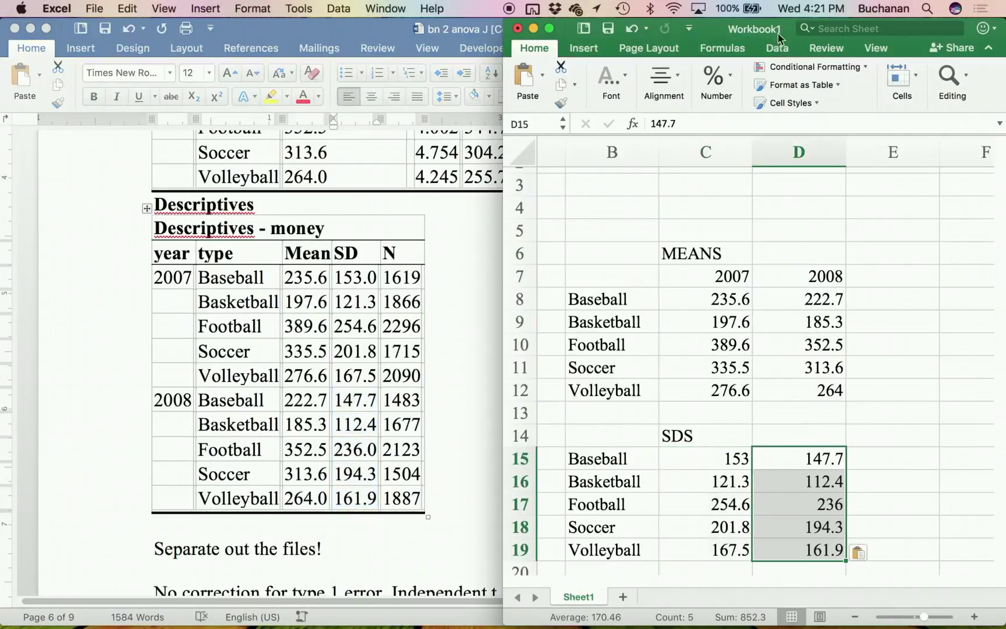
# Insert a clustered column chart from the means table B7:D12 and place it beside the data tables.
pyautogui.moveTo(763, 32); pyautogui.dragTo(586, 2)
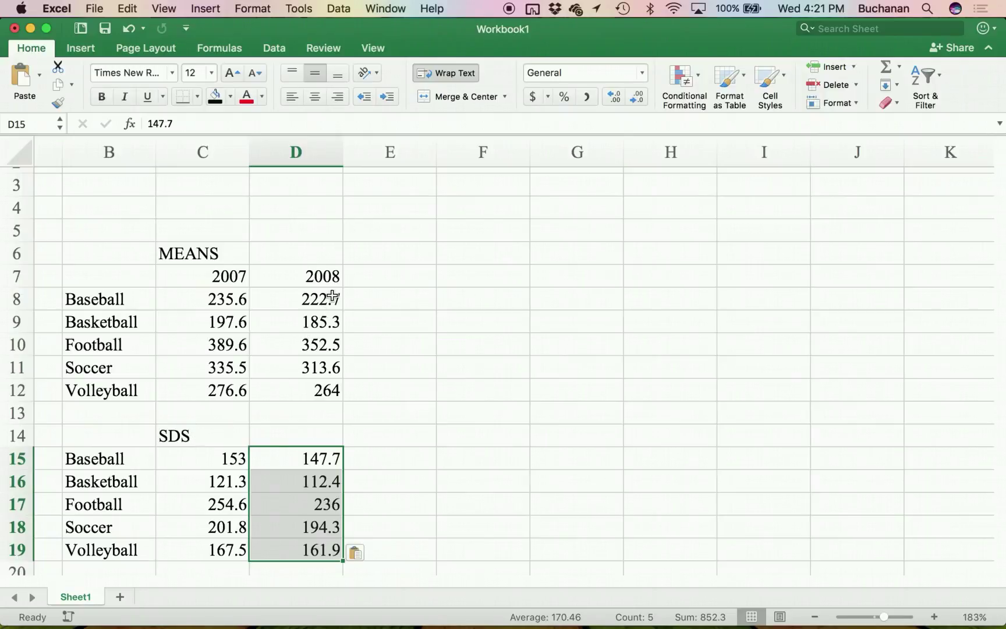
pyautogui.scroll(-2, 332, 295)
pyautogui.moveTo(120, 240); pyautogui.dragTo(318, 353)
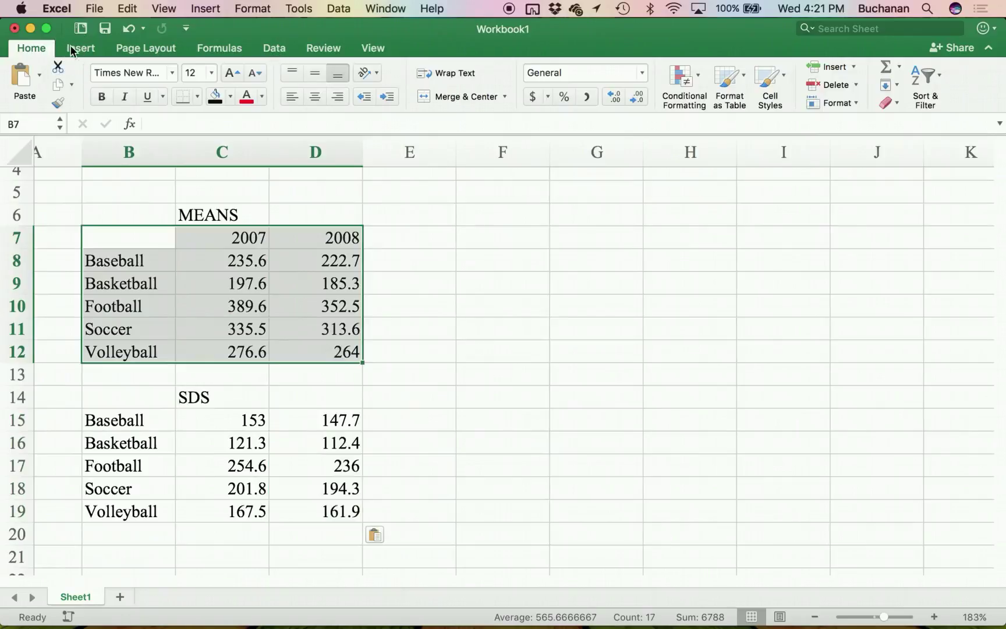
pyautogui.click(72, 50)
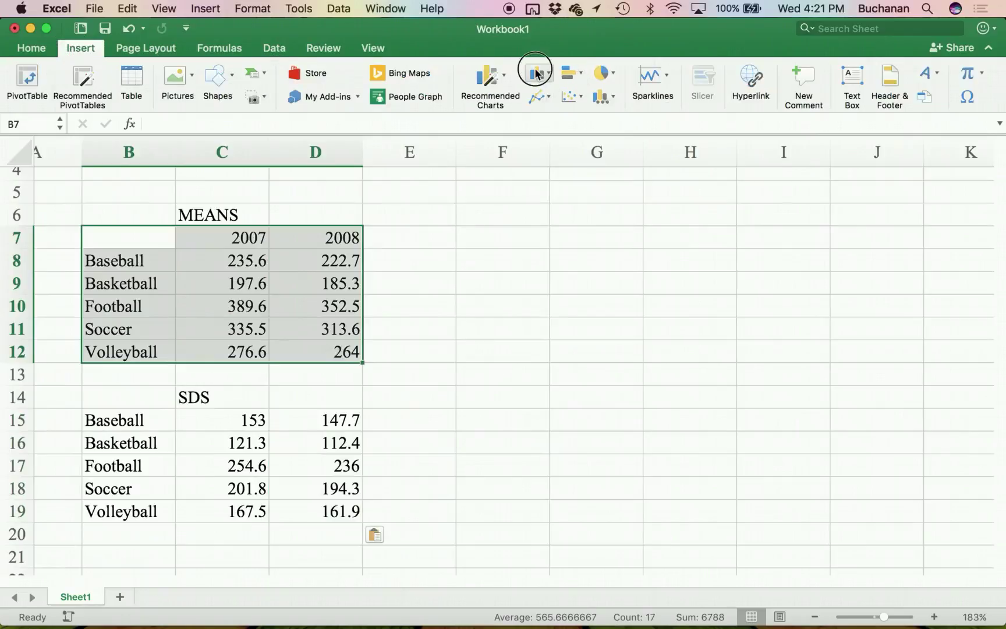
pyautogui.click(536, 73)
pyautogui.click(555, 135)
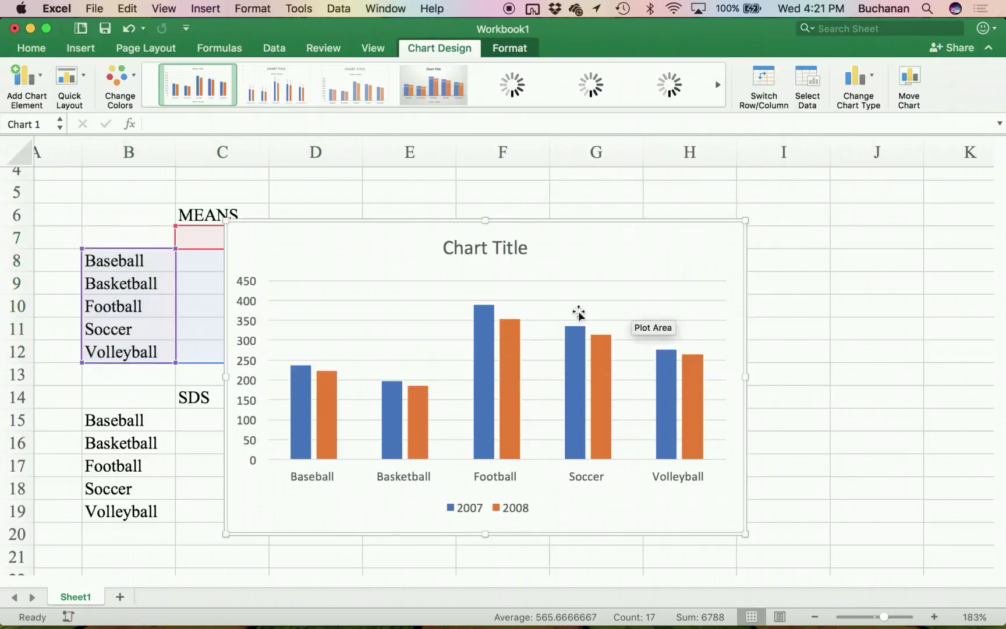
pyautogui.moveTo(571, 245); pyautogui.dragTo(759, 207)
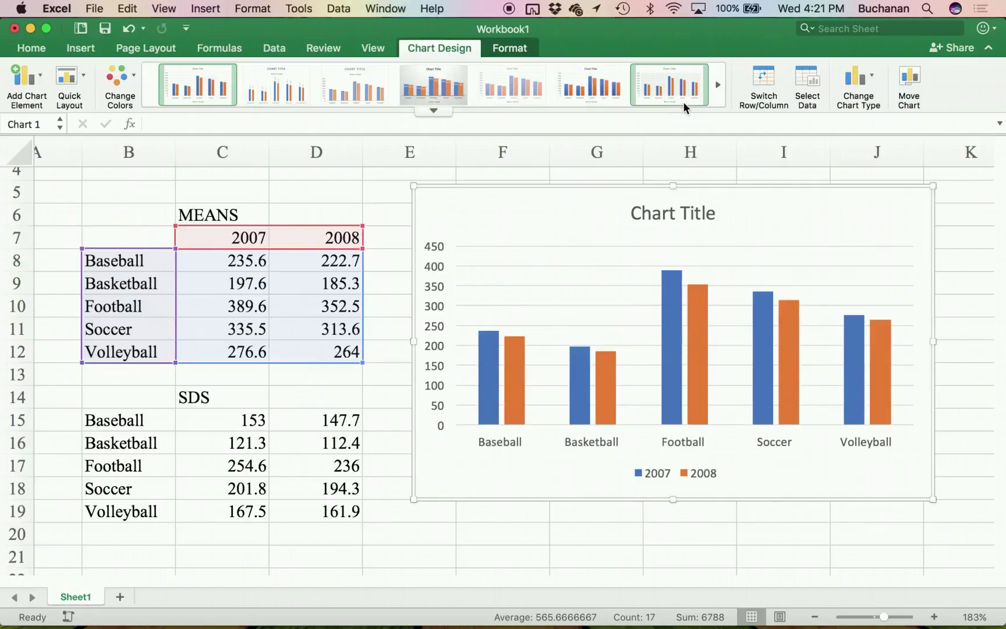
# Switch the chart's rows and columns back and forth to compare grouping by year with grouping by sport.
pyautogui.click(772, 83)
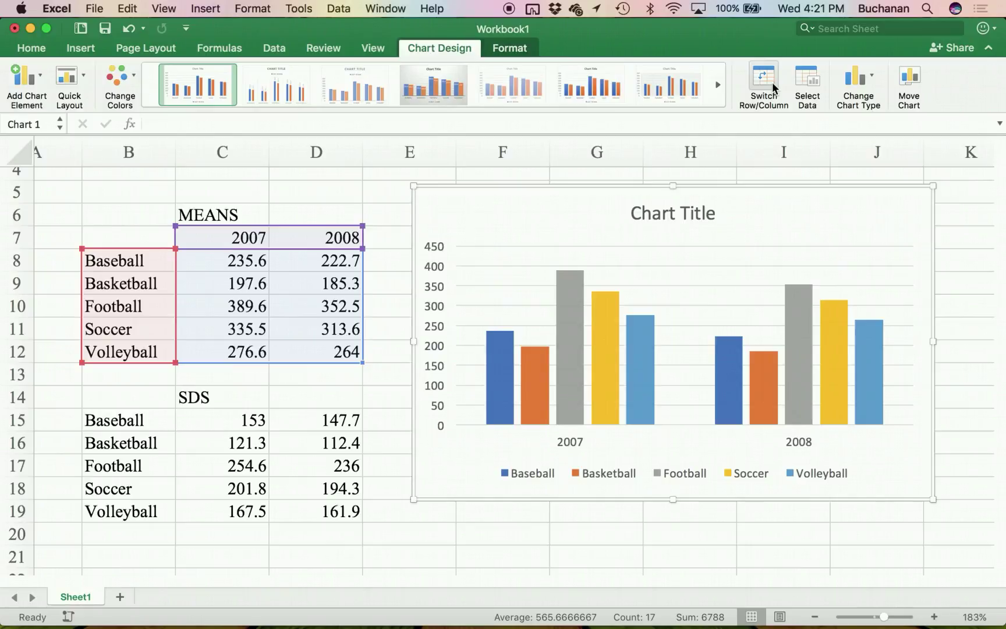
pyautogui.click(773, 82)
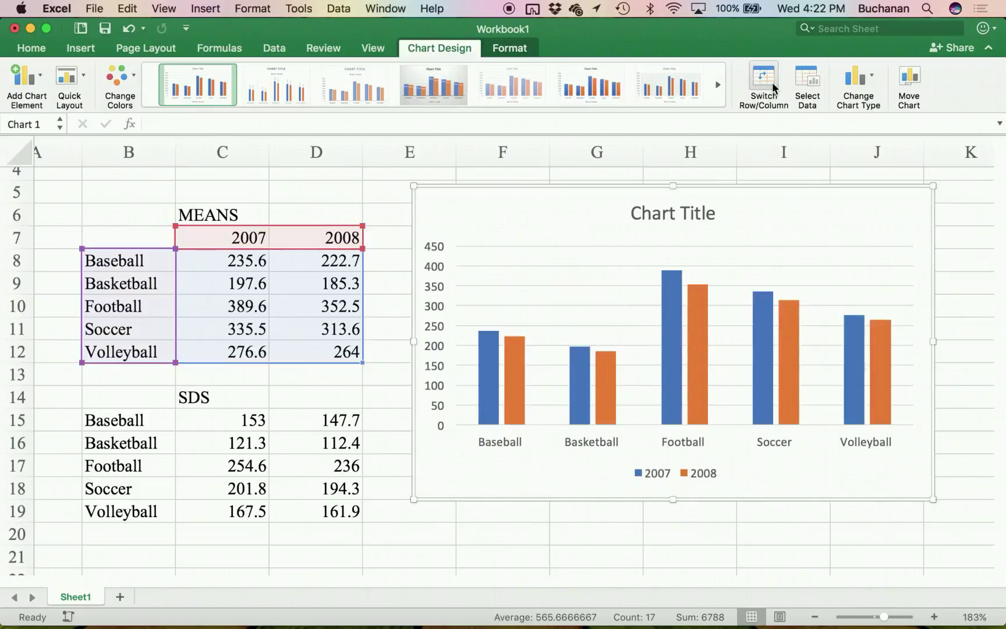
pyautogui.click(772, 81)
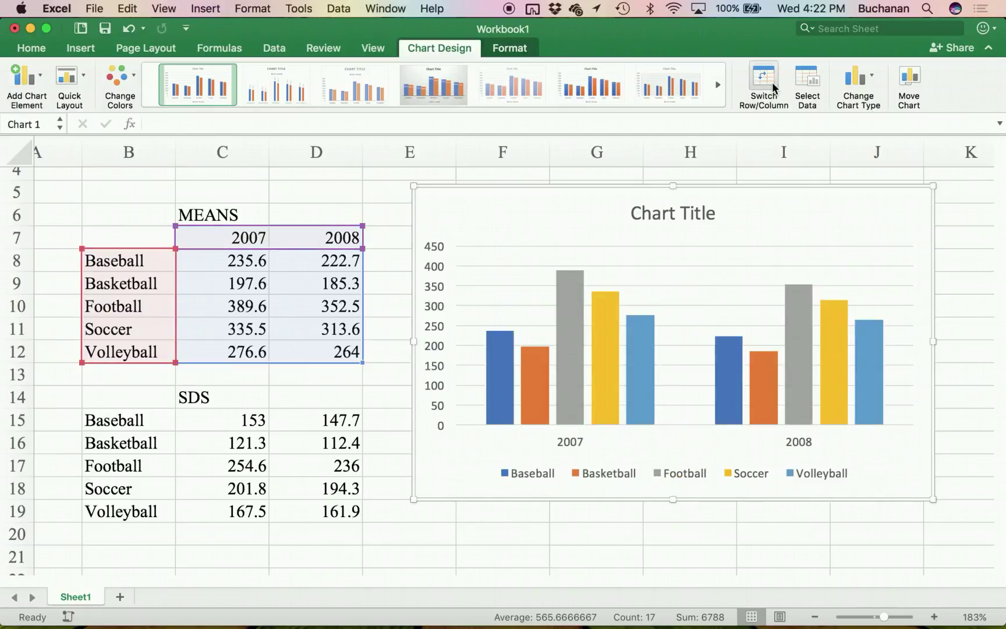
pyautogui.click(773, 81)
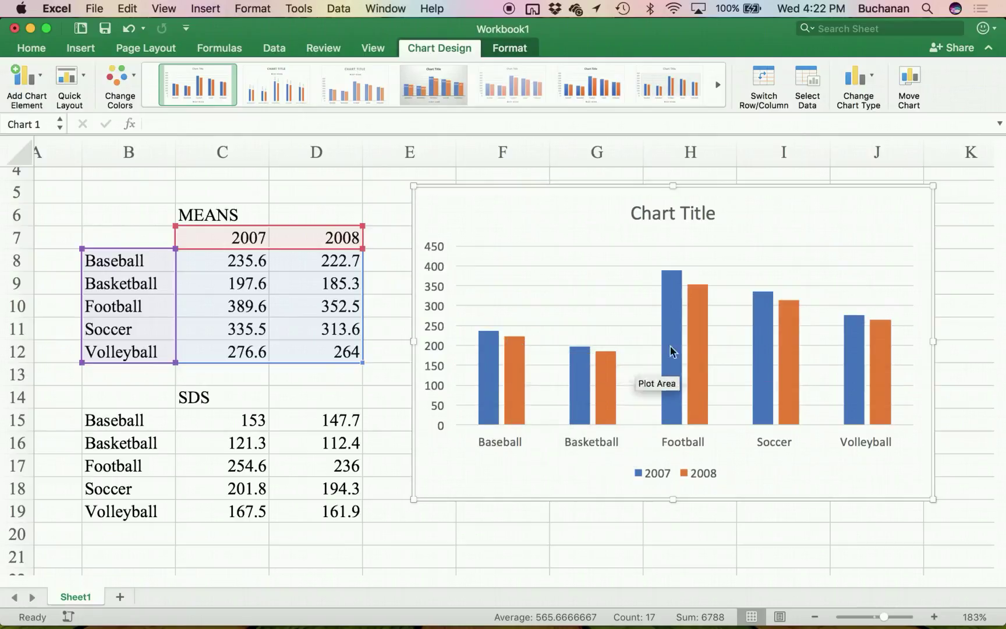
pyautogui.click(764, 77)
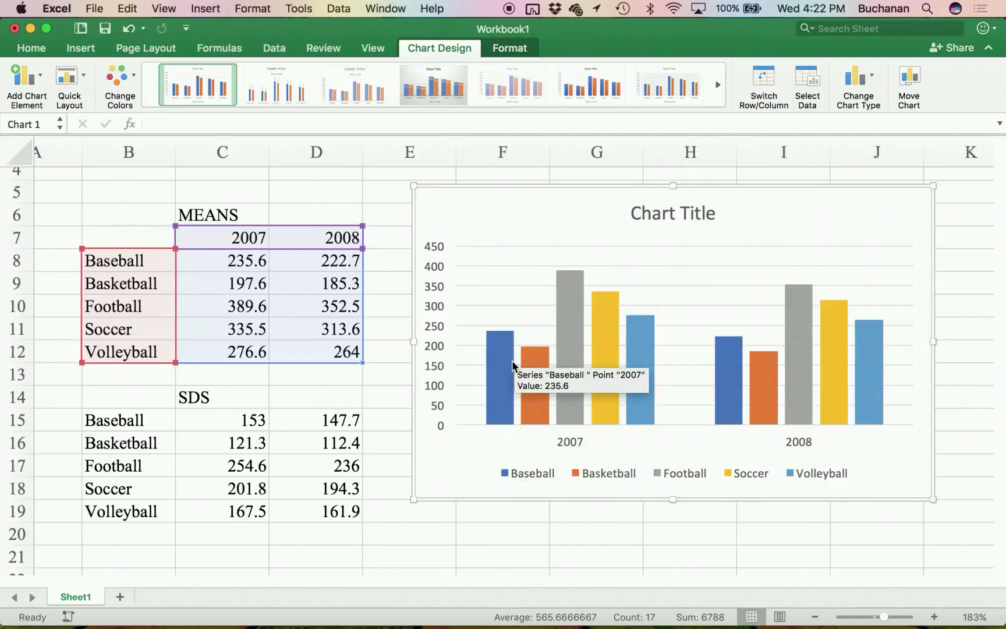
pyautogui.click(760, 78)
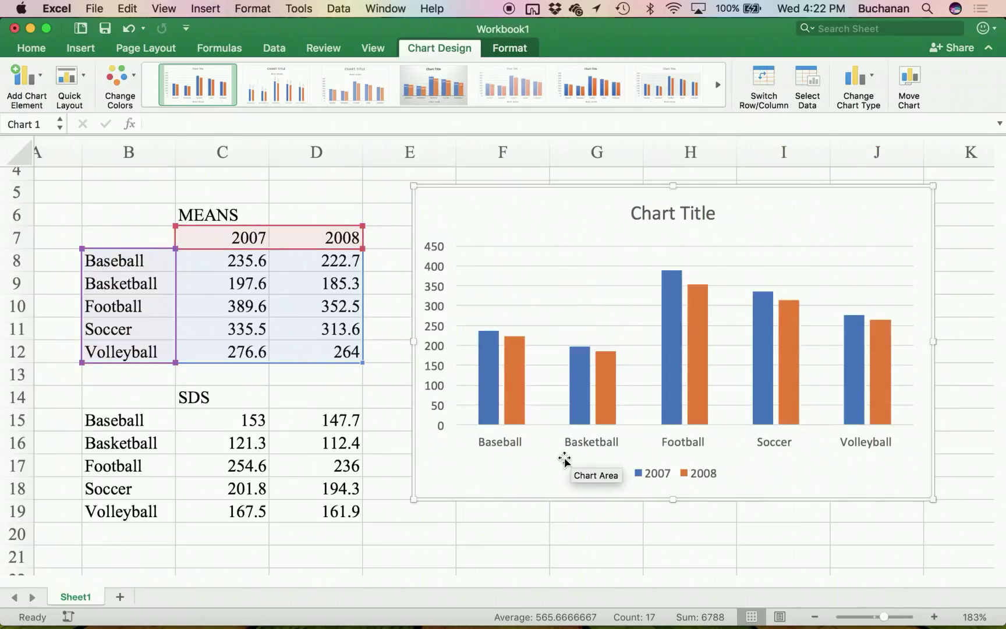
# Delete the chart title and the major horizontal gridlines from the column chart.
pyautogui.click(668, 215)
pyautogui.press('Delete')
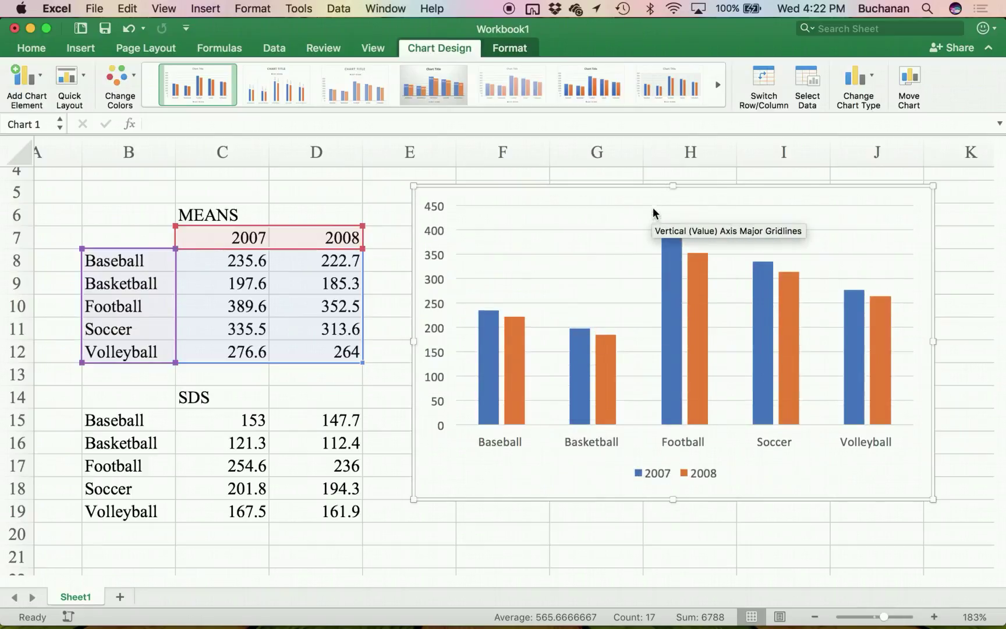
pyautogui.click(654, 205)
pyautogui.click(635, 210)
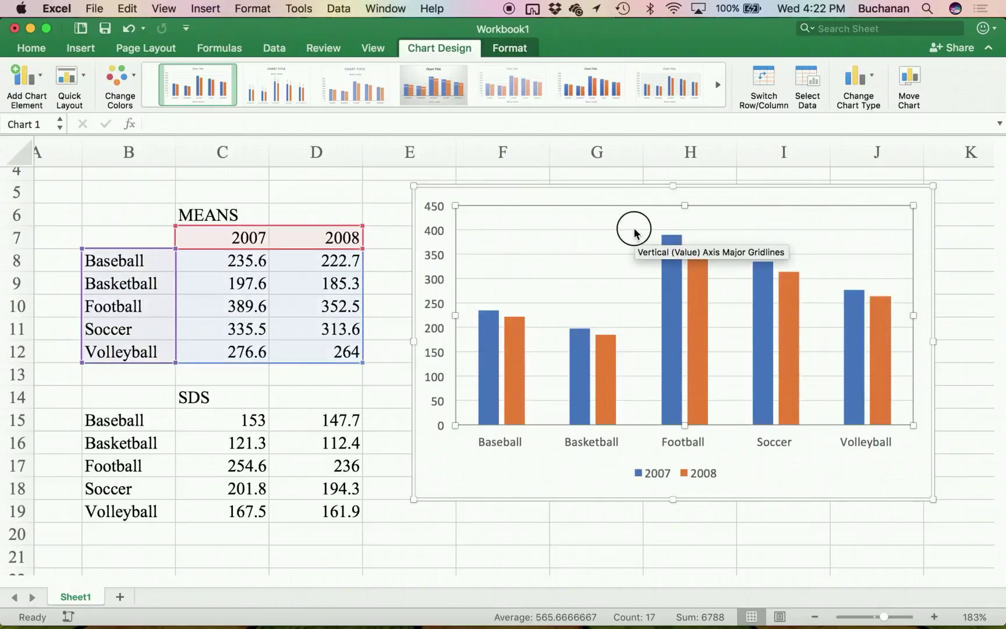
pyautogui.click(634, 229)
pyautogui.press('Delete')
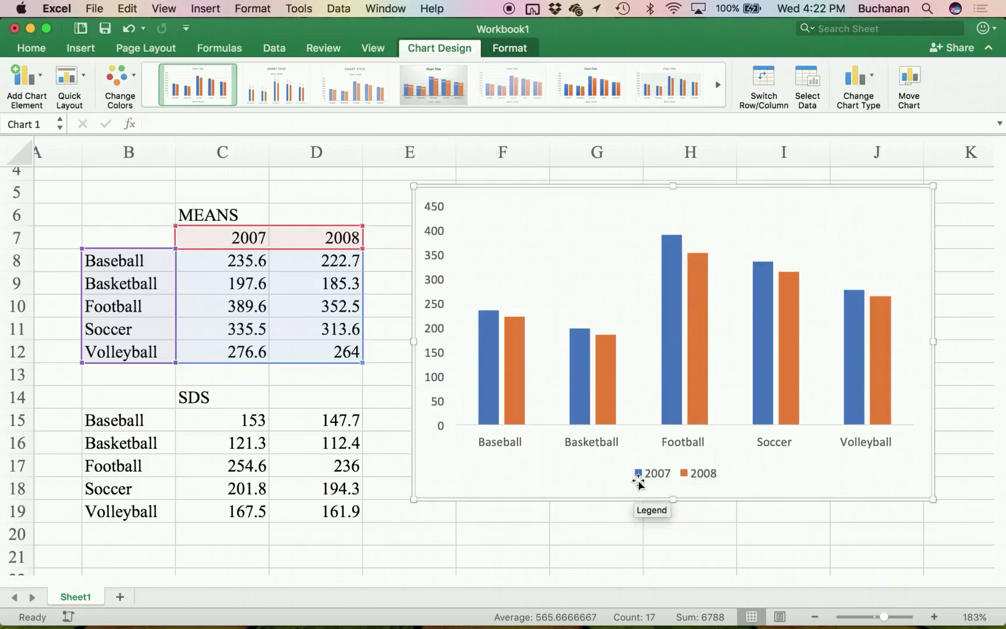
# Add primary horizontal and primary vertical axis titles to the chart.
pyautogui.click(26, 95)
pyautogui.moveTo(70, 123)
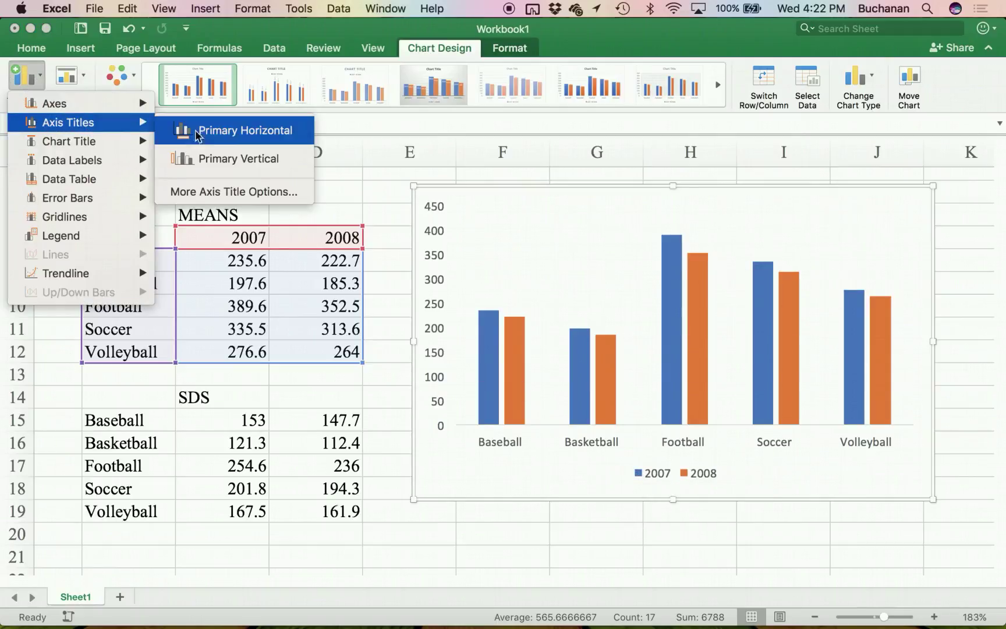
pyautogui.click(231, 131)
pyautogui.click(32, 86)
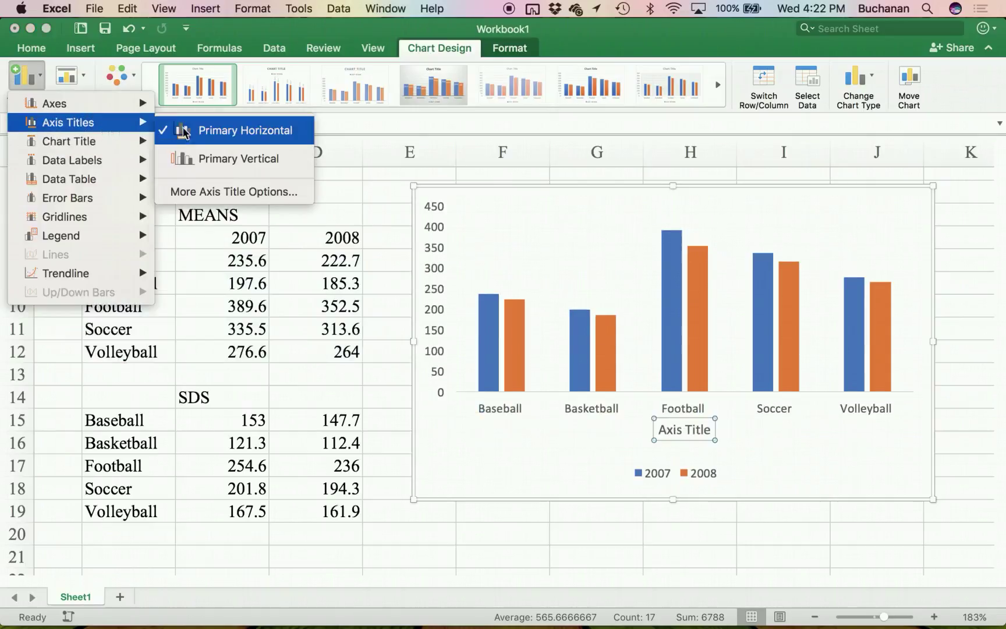
pyautogui.click(198, 162)
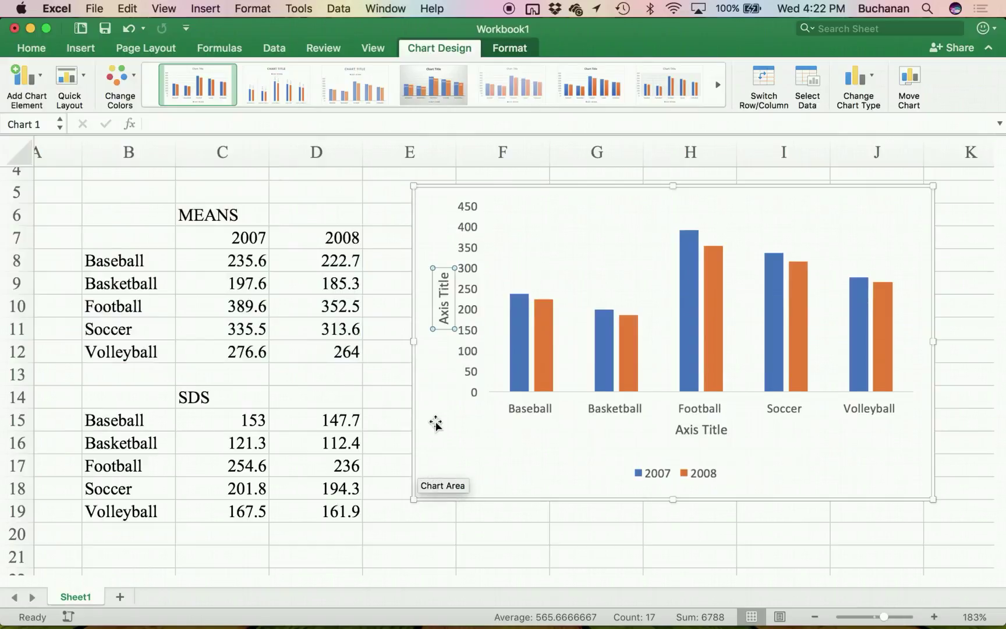
# Set all text in the chart to Times New Roman, size 12.
pyautogui.click(429, 453)
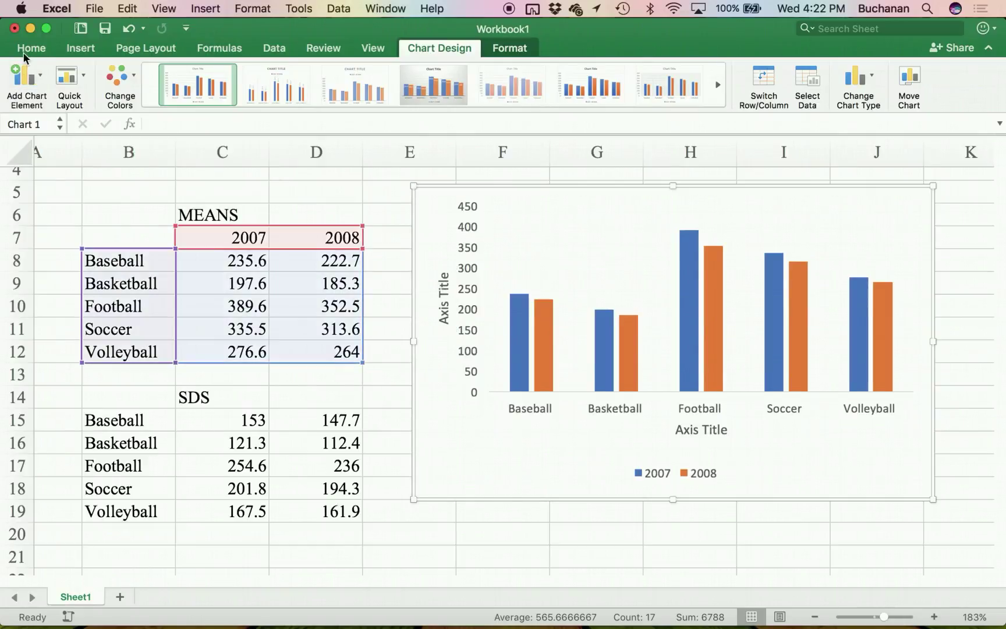
pyautogui.click(29, 49)
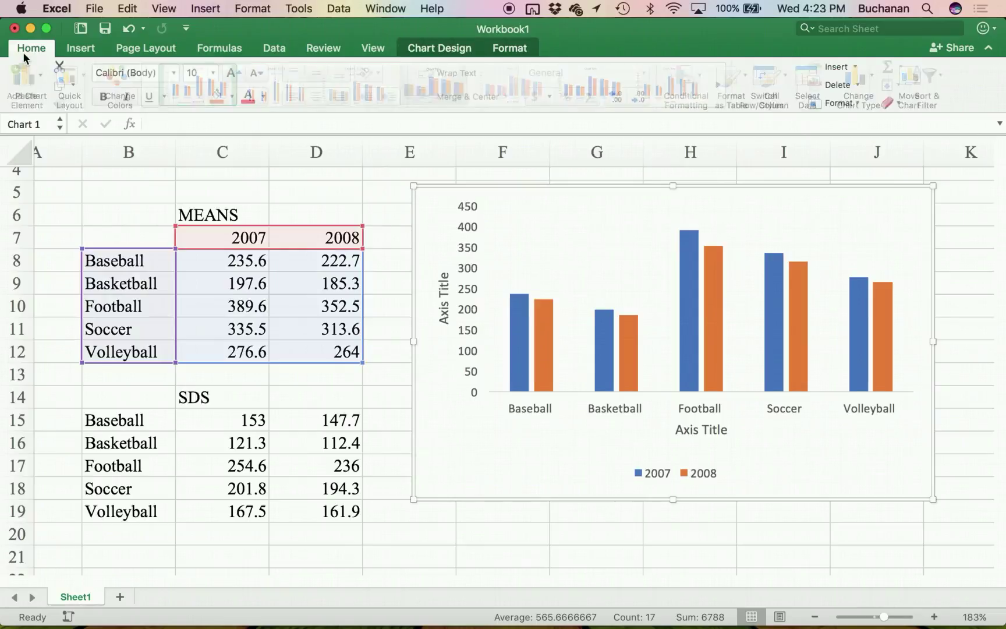
pyautogui.click(121, 74)
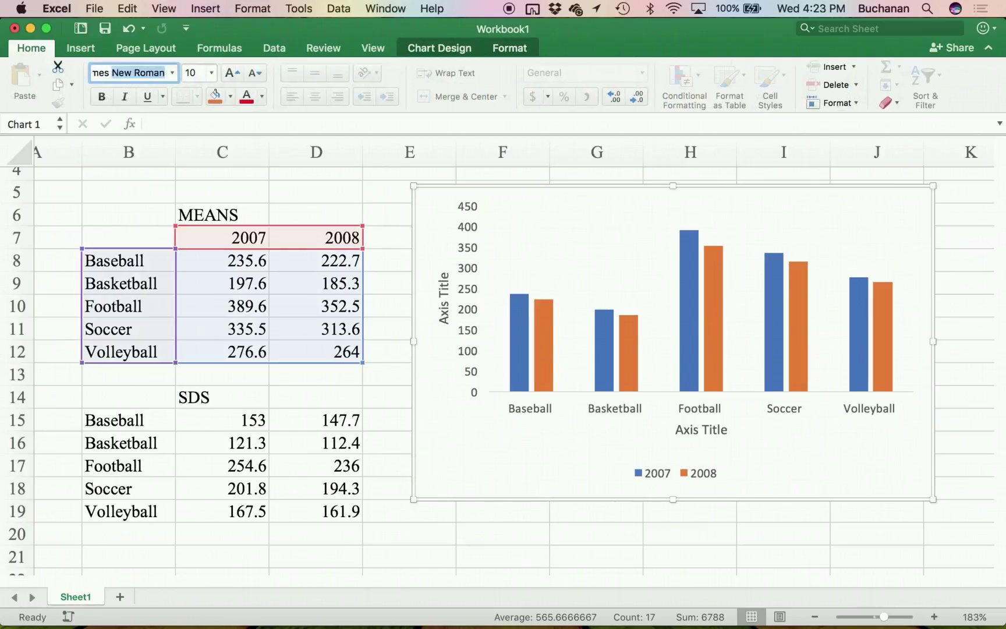
pyautogui.write('Times')
pyautogui.press('Return')
pyautogui.click(187, 72)
pyautogui.write('12')
pyautogui.press('Return')
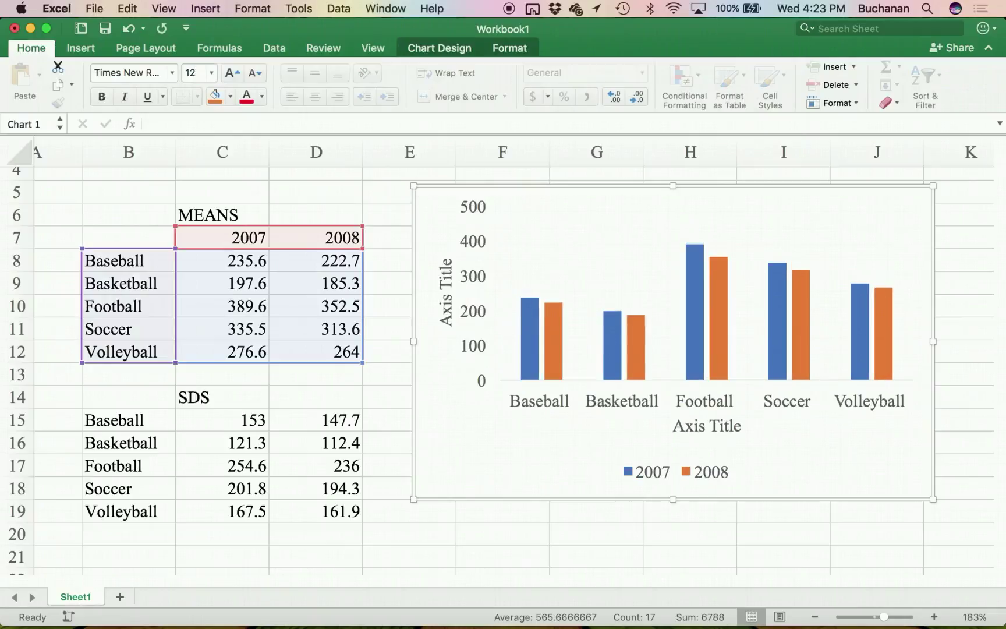
# Change the horizontal axis title to Sport.
pyautogui.click(694, 425)
pyautogui.moveTo(674, 425); pyautogui.dragTo(729, 428)
pyautogui.write('Sprot')
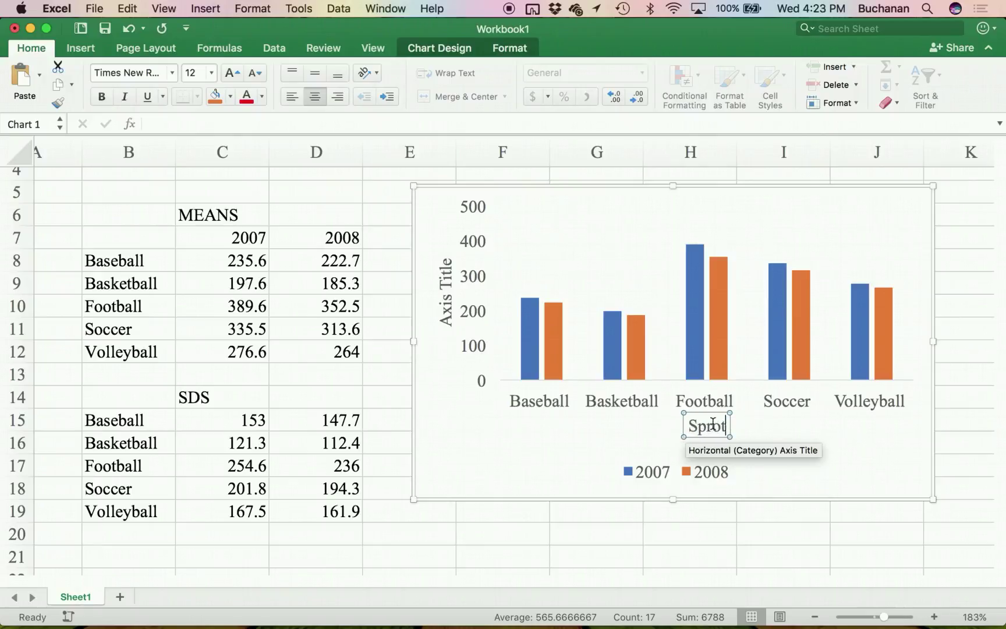
pyautogui.press('BackSpace')
pyautogui.press('BackSpace')
pyautogui.press('BackSpace')
pyautogui.write('ort')
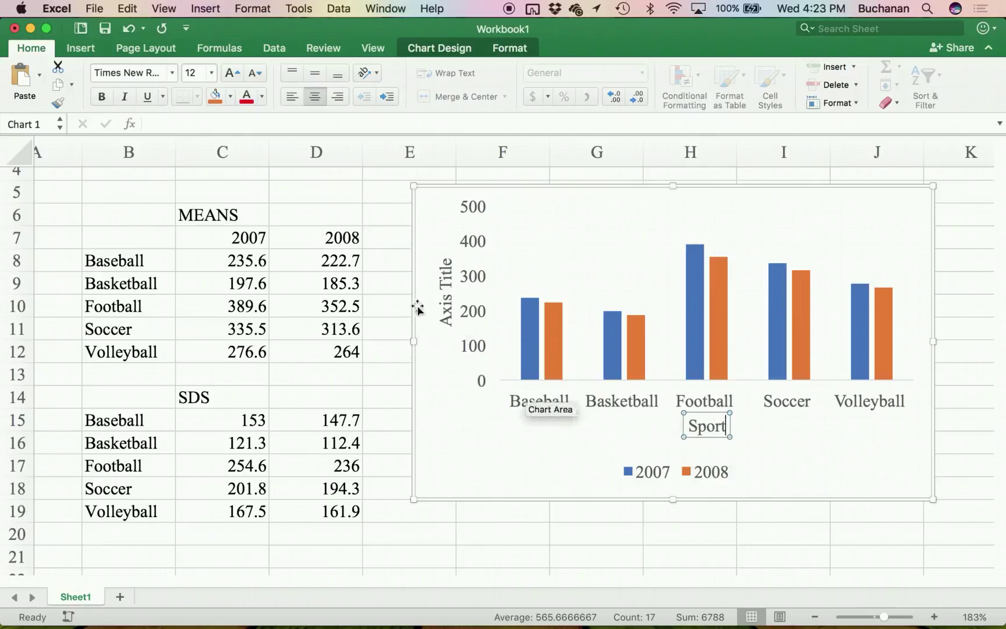
# Change the vertical axis title to Average Transaction Spent.
pyautogui.click(445, 284)
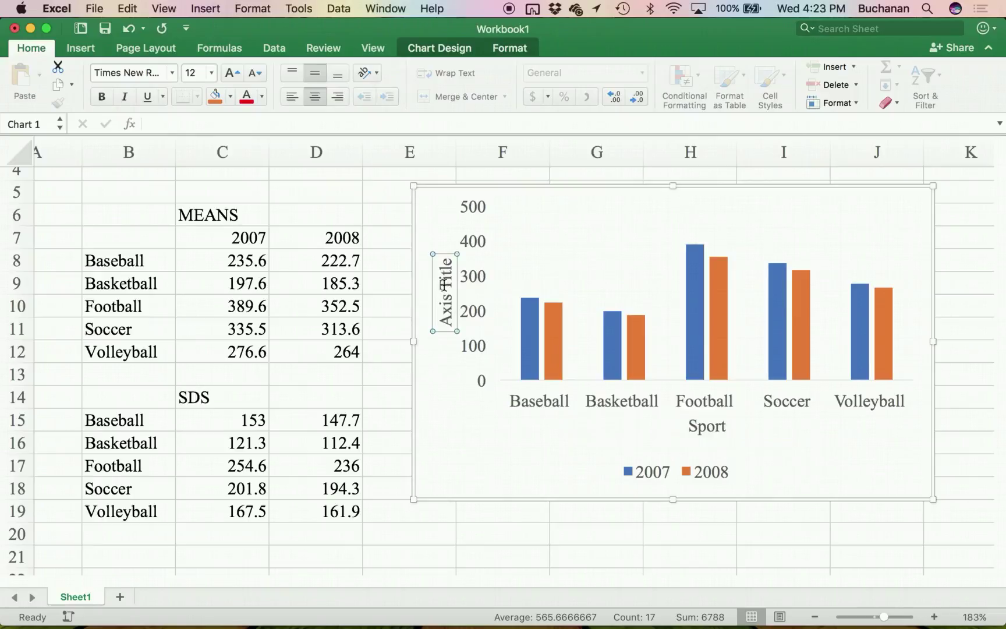
pyautogui.moveTo(447, 268); pyautogui.dragTo(444, 358)
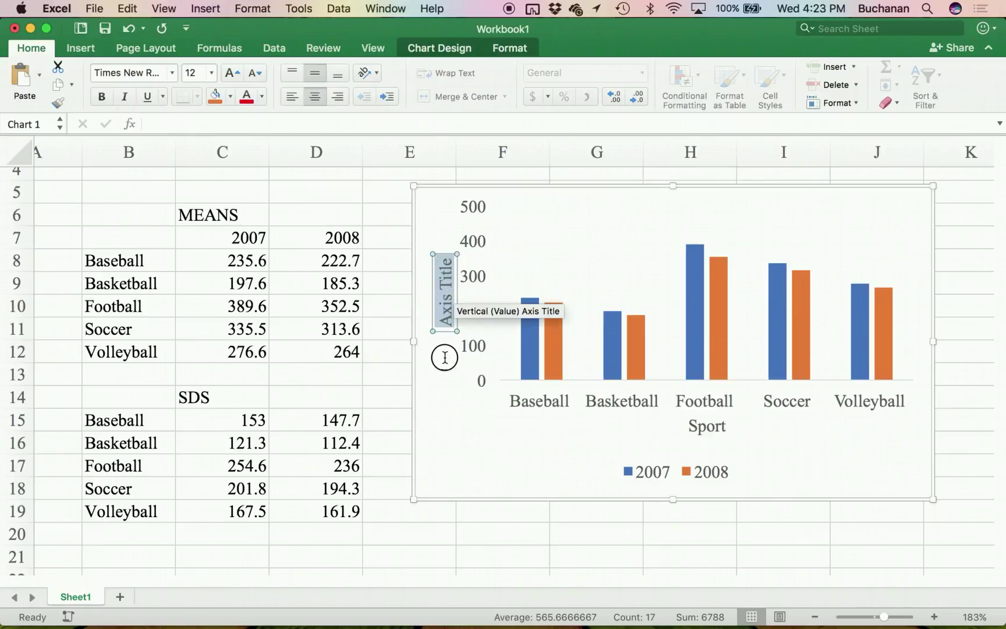
pyautogui.write('Average Transaction')
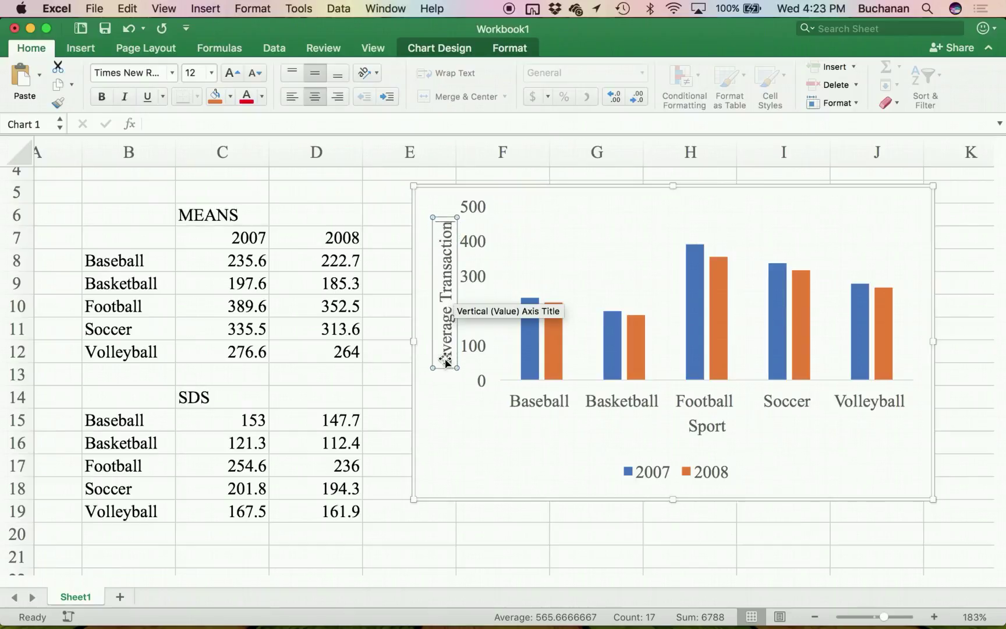
pyautogui.write(' Spent')
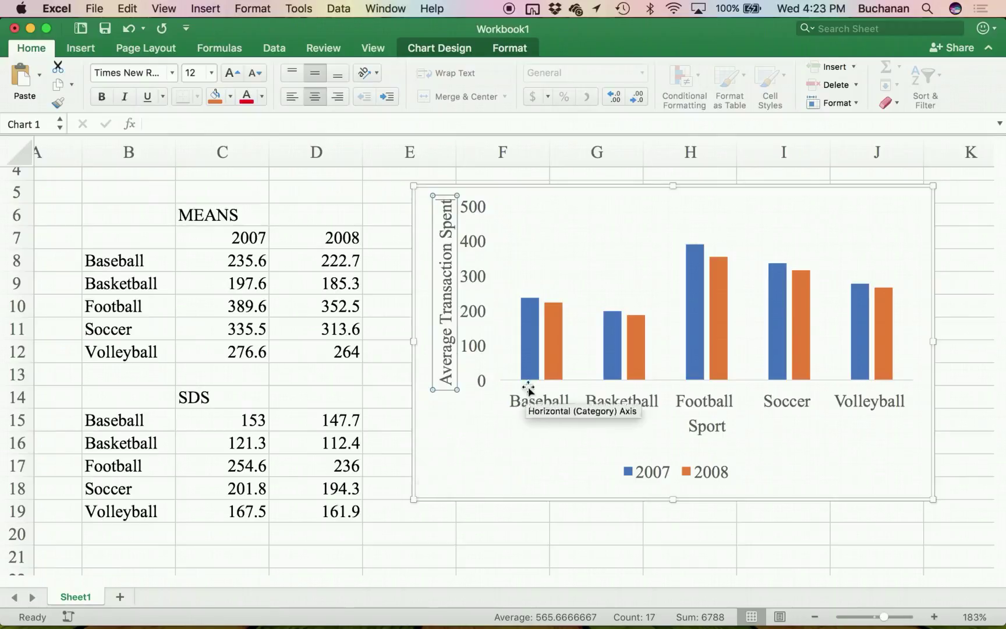
# Move the chart legend from below the axis title into the upper-right corner of the plot area.
pyautogui.click(652, 469)
pyautogui.moveTo(656, 460); pyautogui.dragTo(818, 199)
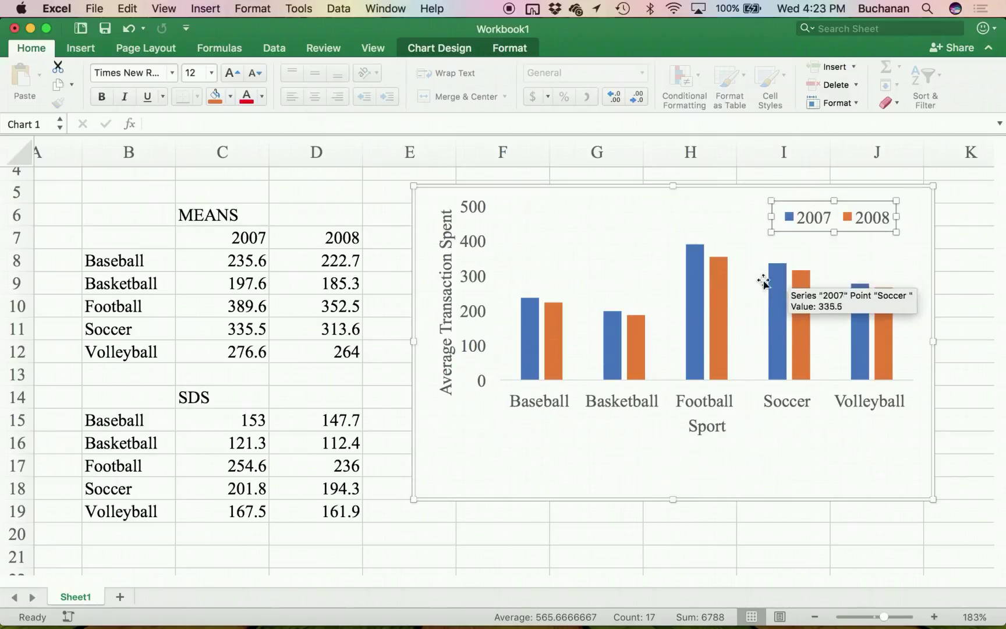
pyautogui.click(749, 369)
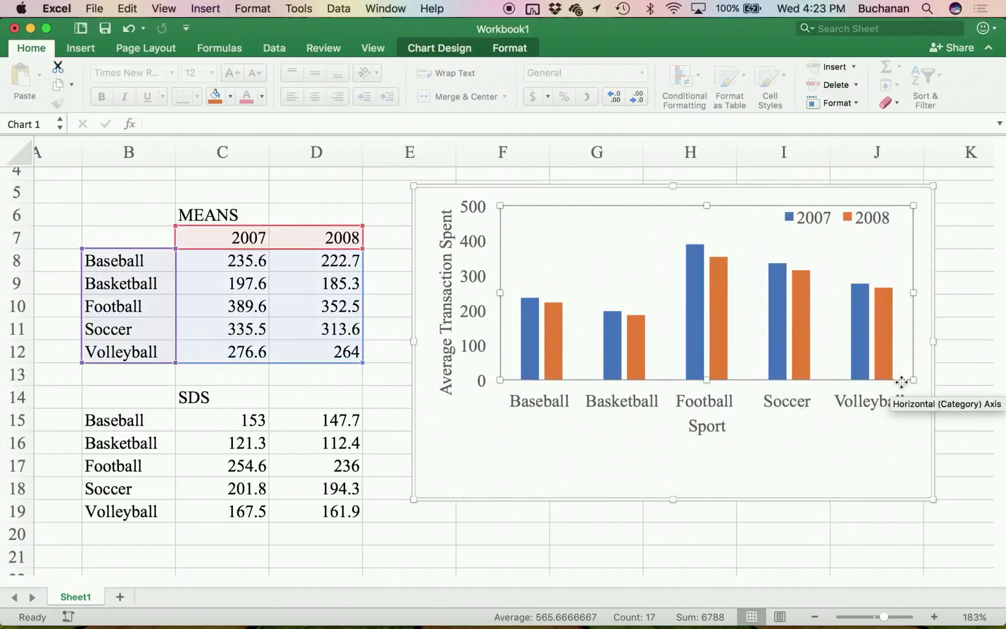
# Enlarge the plot area downward and slightly wider, keeping the sport labels above the Sport axis title.
pyautogui.moveTo(912, 381); pyautogui.dragTo(896, 441)
pyautogui.moveTo(910, 462); pyautogui.dragTo(914, 460)
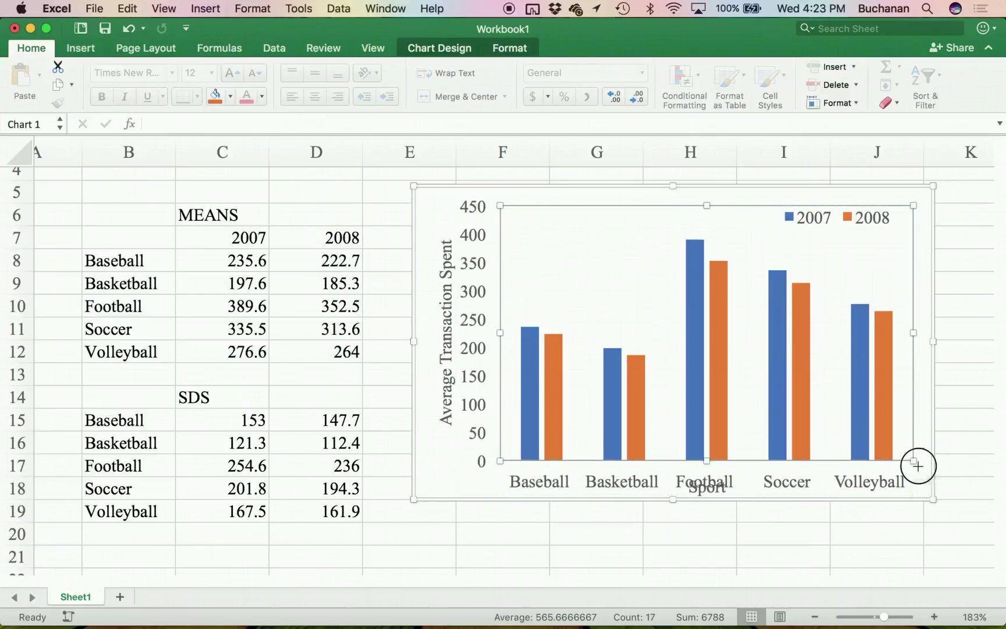
pyautogui.moveTo(914, 461); pyautogui.dragTo(918, 442)
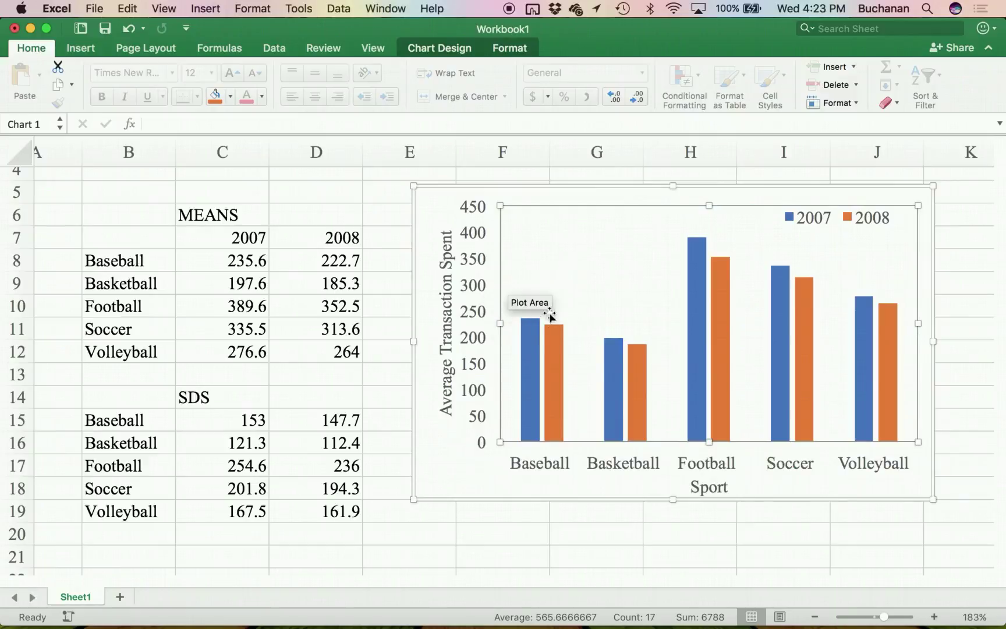
# Add vertical error bars to the 2007 columns and set their error amount to Custom.
pyautogui.click(529, 337)
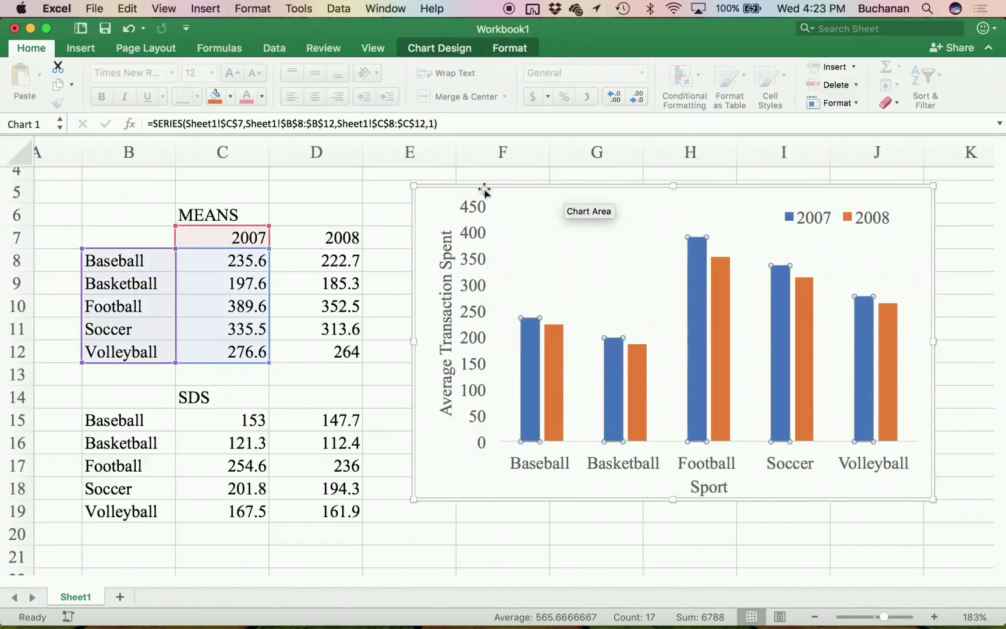
pyautogui.click(450, 47)
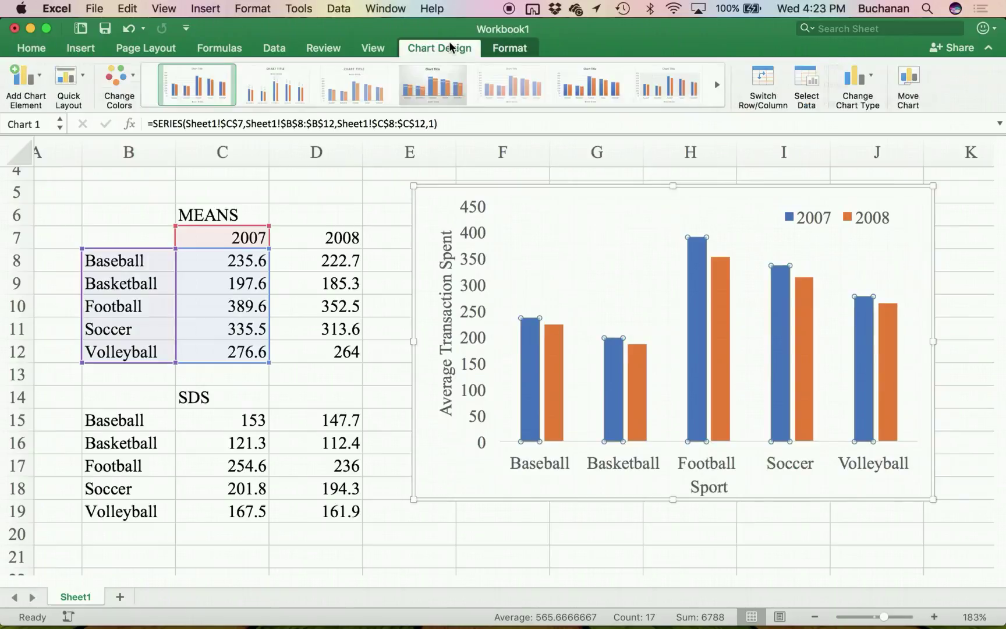
pyautogui.click(15, 88)
pyautogui.moveTo(105, 198)
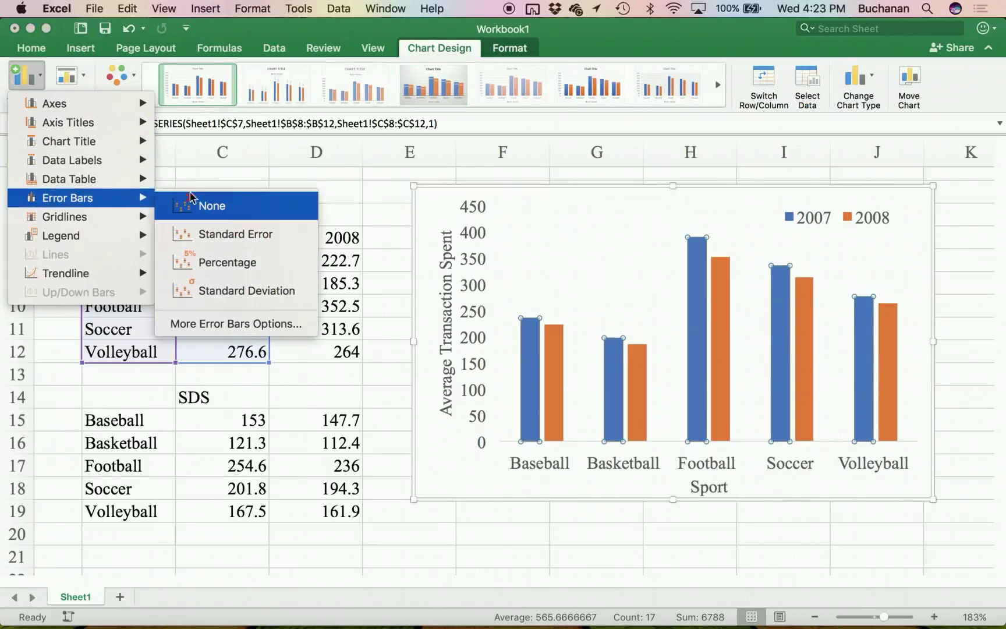
pyautogui.click(224, 326)
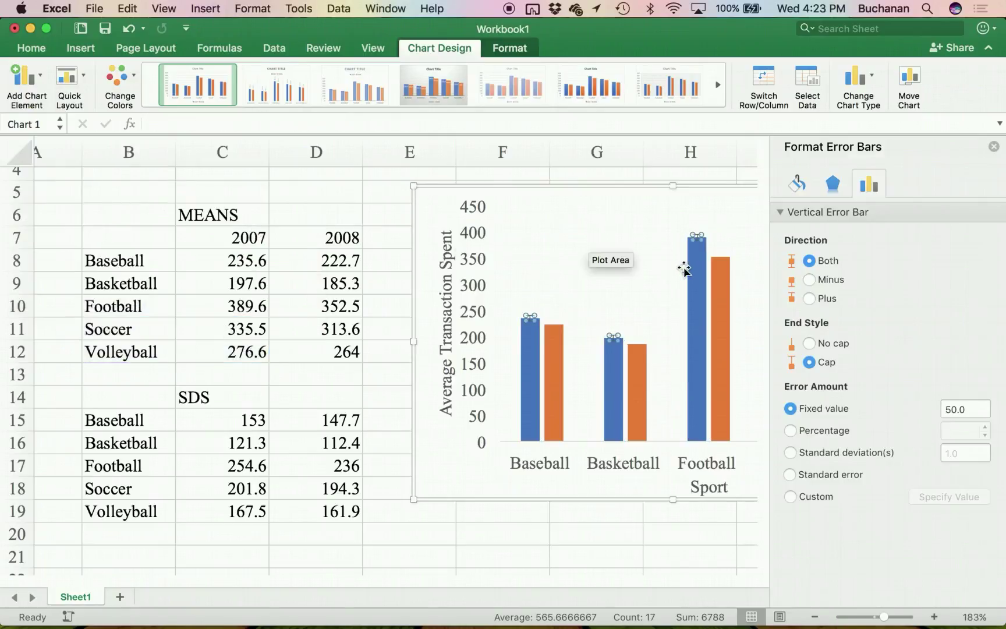
pyautogui.click(816, 496)
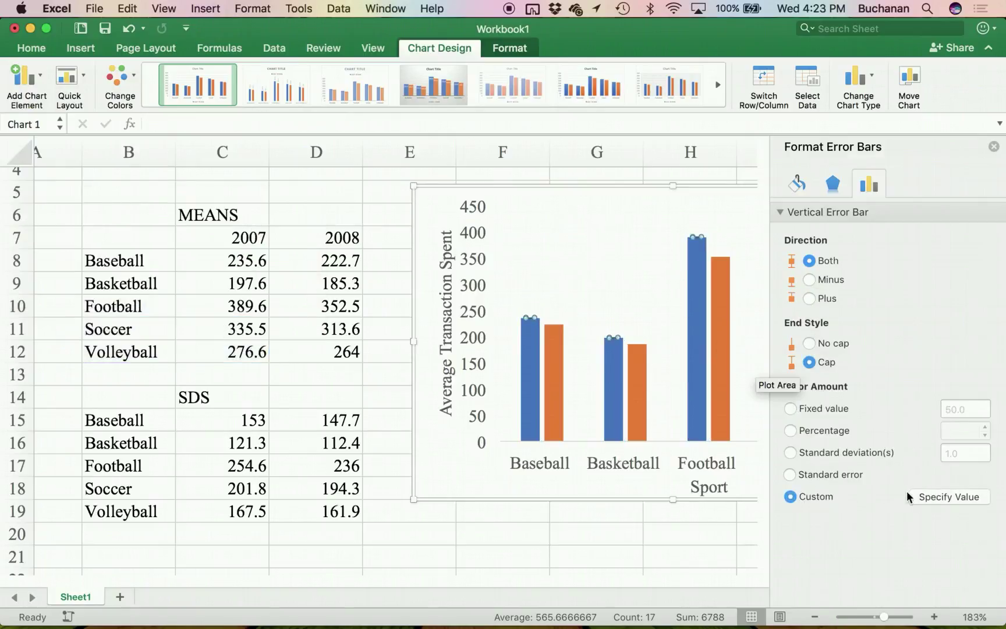
# Use the 2007 SDs in C15:C19 as both the positive and negative error values.
pyautogui.click(930, 498)
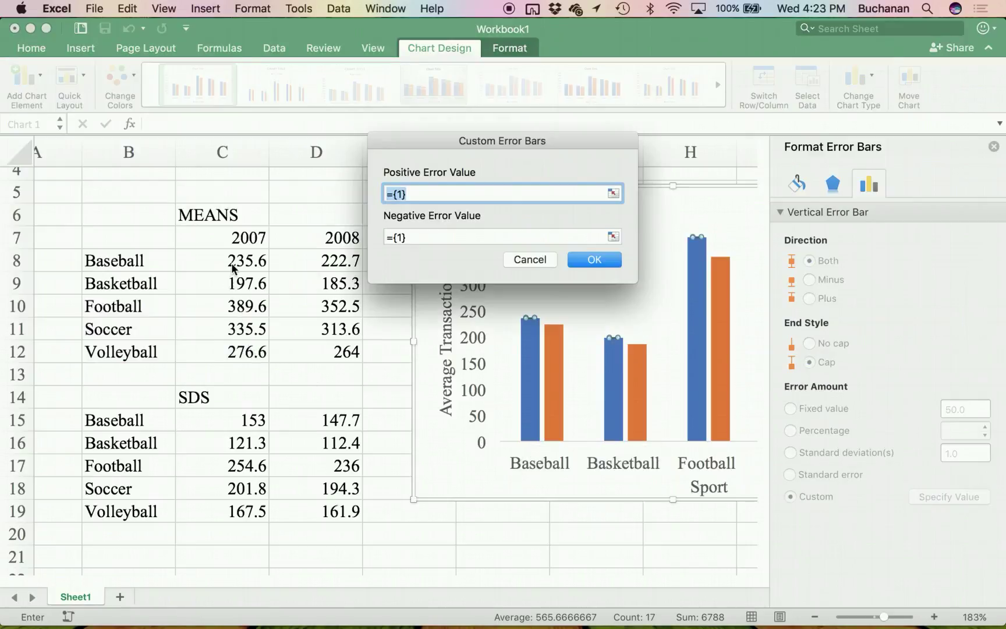
pyautogui.moveTo(240, 427); pyautogui.dragTo(294, 513)
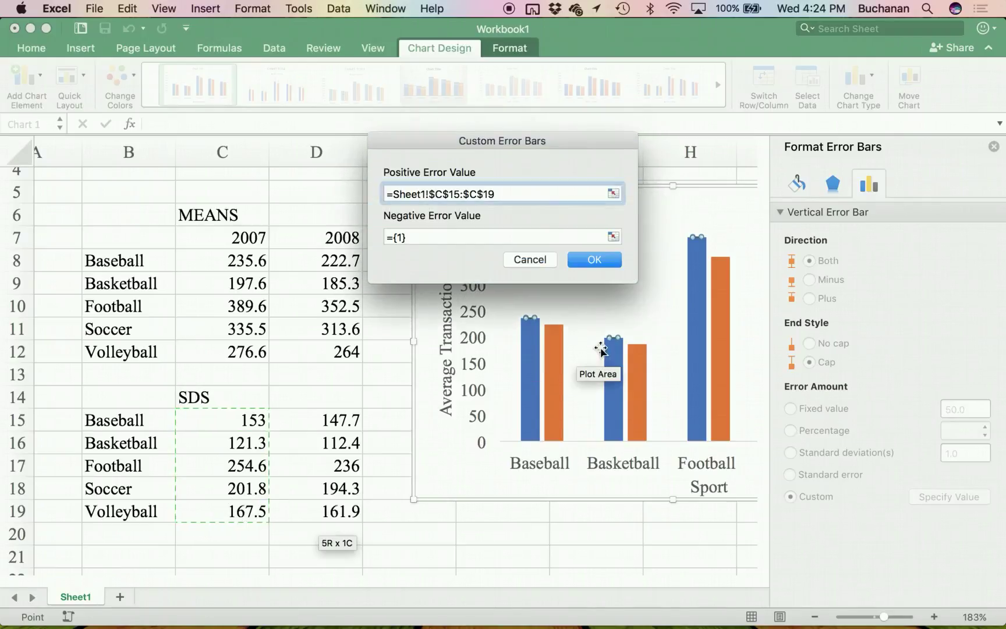
pyautogui.click(614, 236)
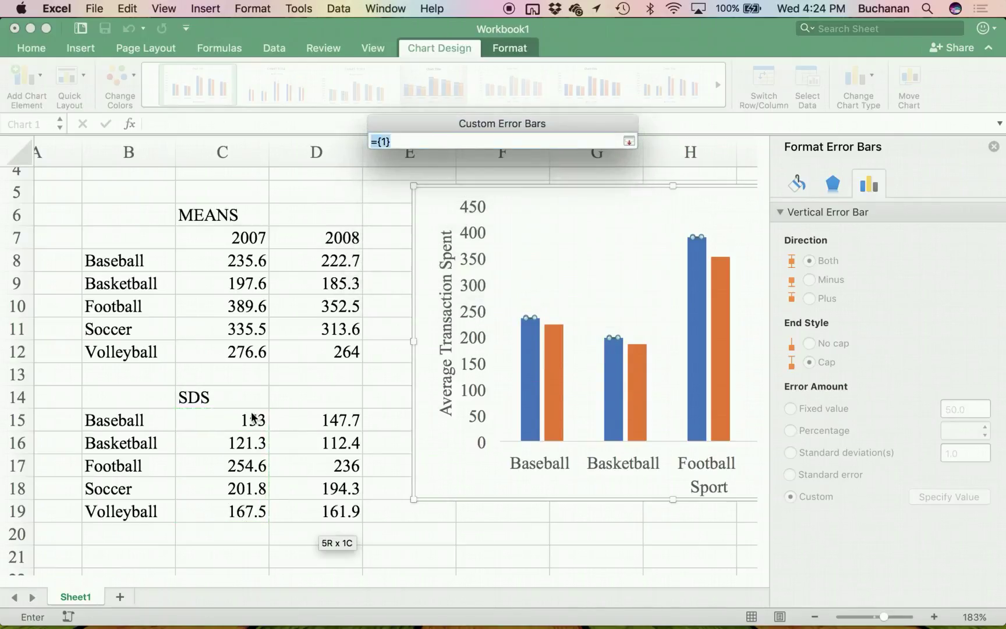
pyautogui.moveTo(254, 419); pyautogui.dragTo(249, 510)
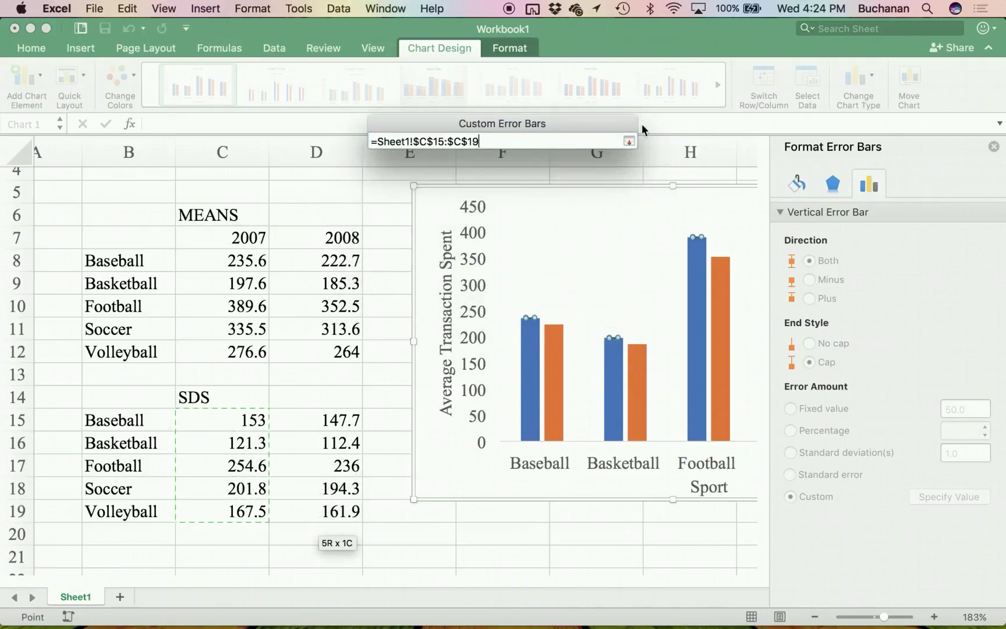
pyautogui.click(628, 140)
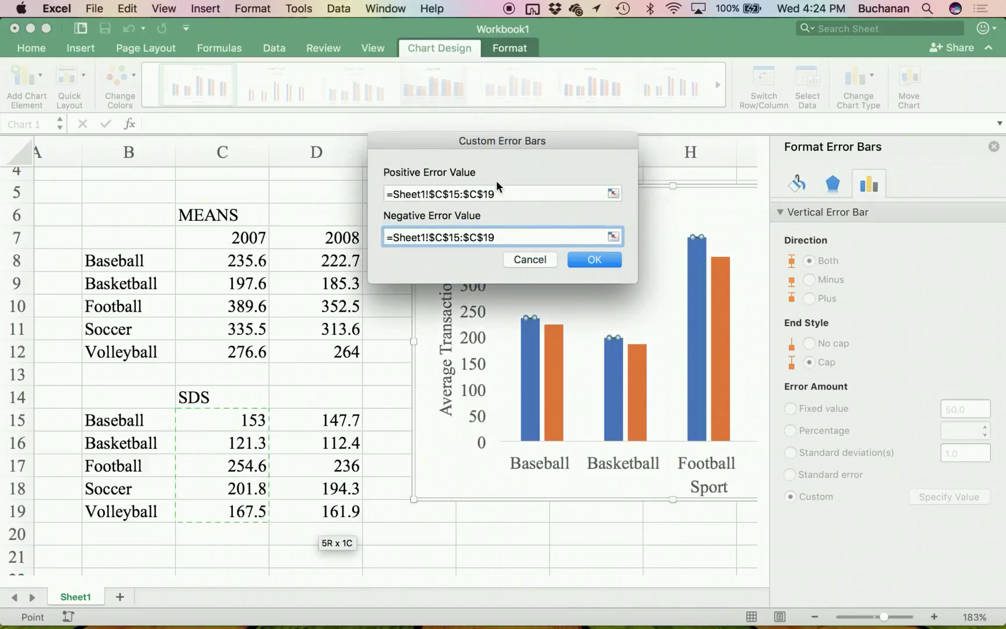
pyautogui.click(595, 260)
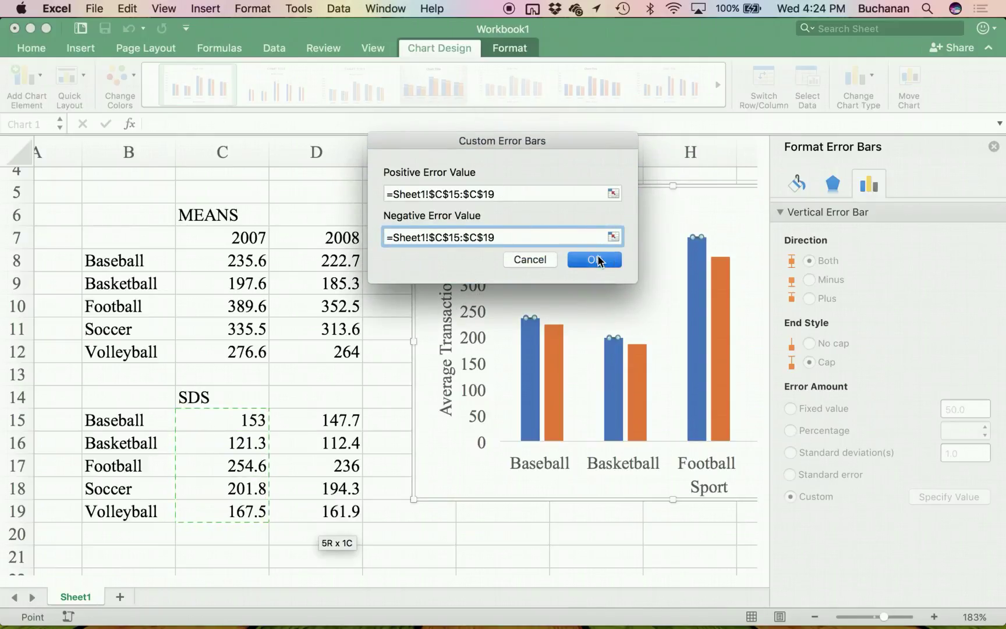
# Add vertical error bars to the 2008 columns and set their error amount to Custom.
pyautogui.click(554, 375)
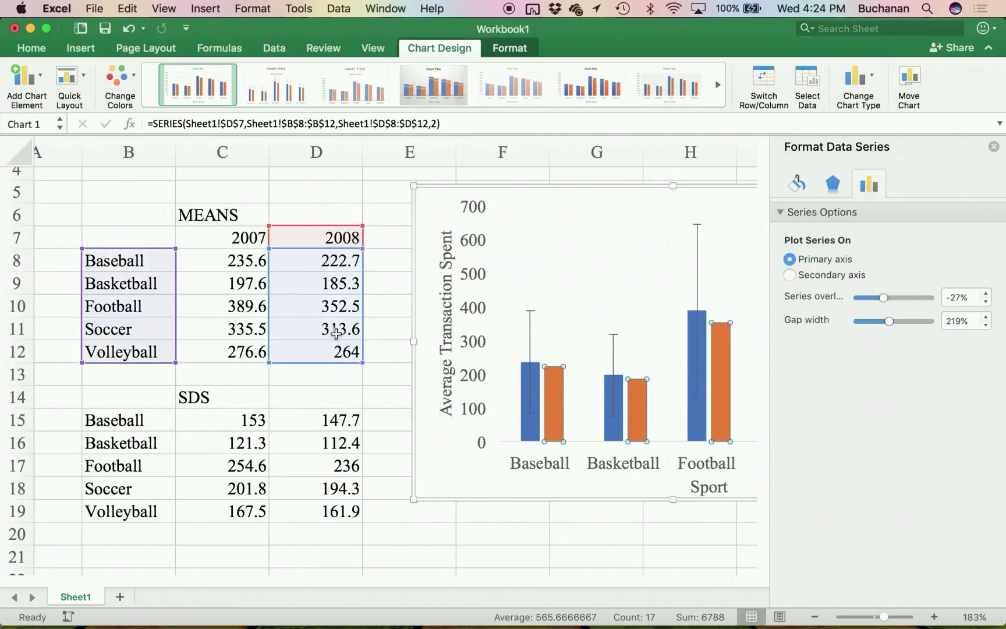
pyautogui.click(27, 87)
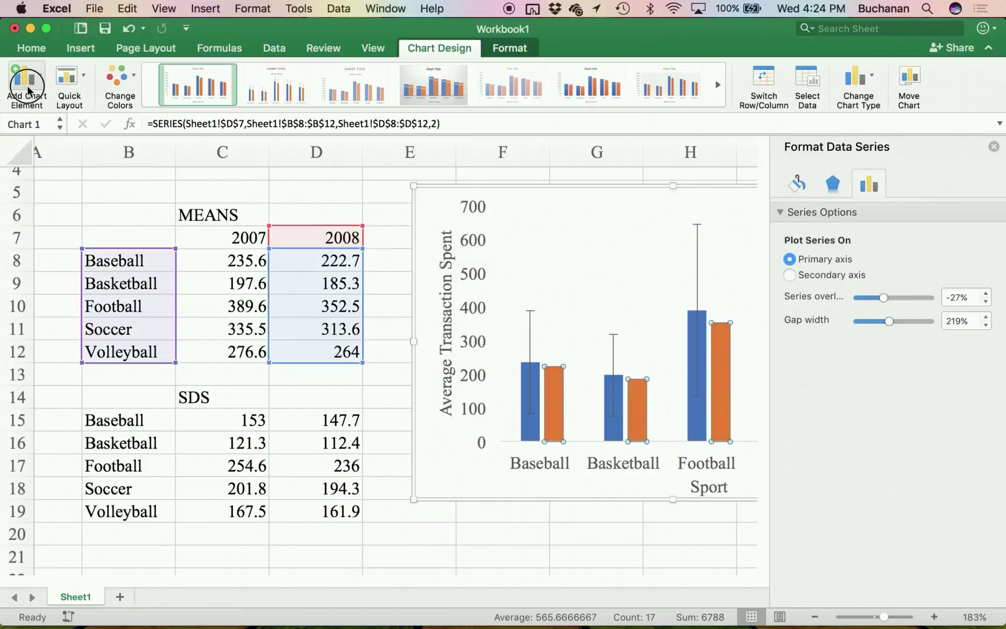
pyautogui.moveTo(109, 202)
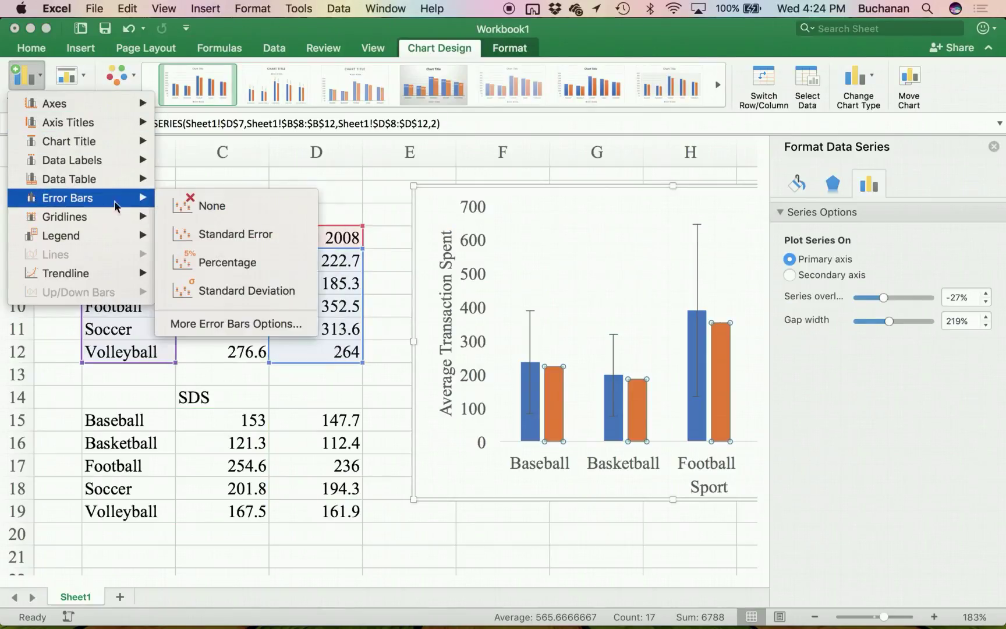
pyautogui.click(236, 324)
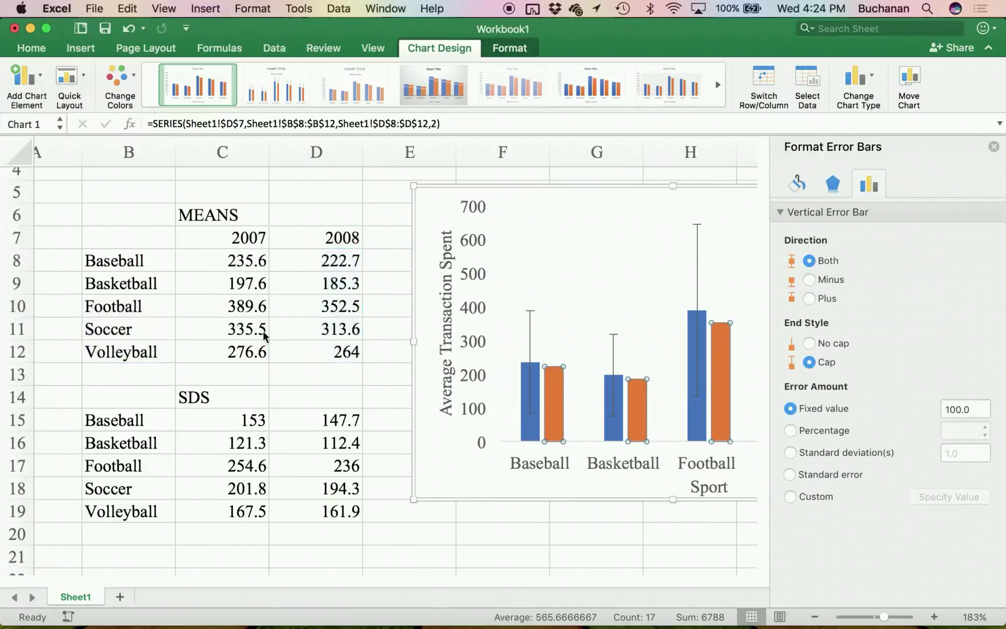
pyautogui.click(793, 497)
# Specify D8:D12 as the positive and D15:D19 as the negative error values for the 2008 error bars.
pyautogui.click(946, 495)
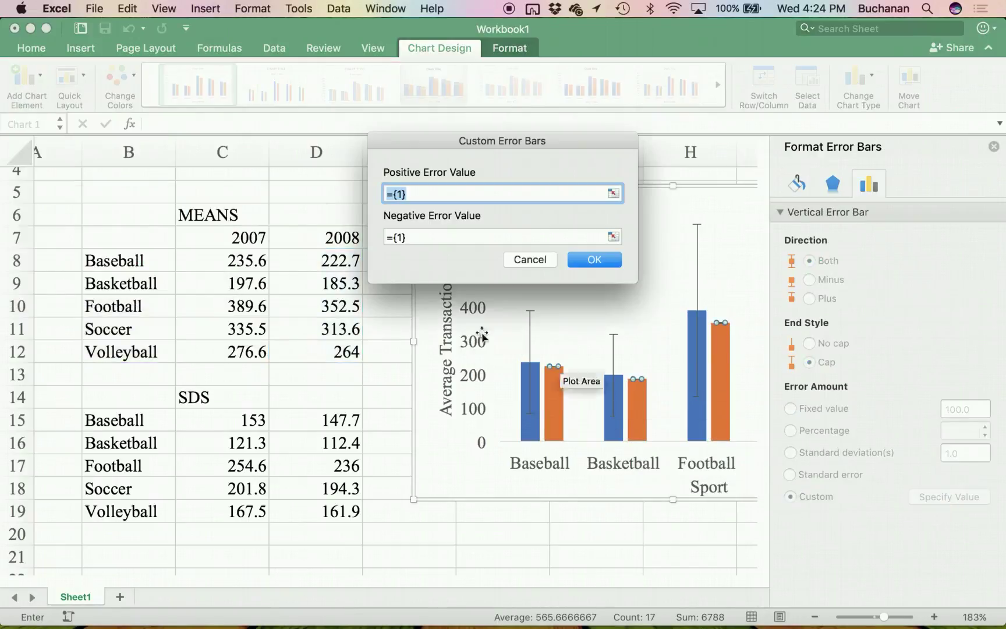
pyautogui.moveTo(320, 258); pyautogui.dragTo(348, 353)
pyautogui.click(613, 236)
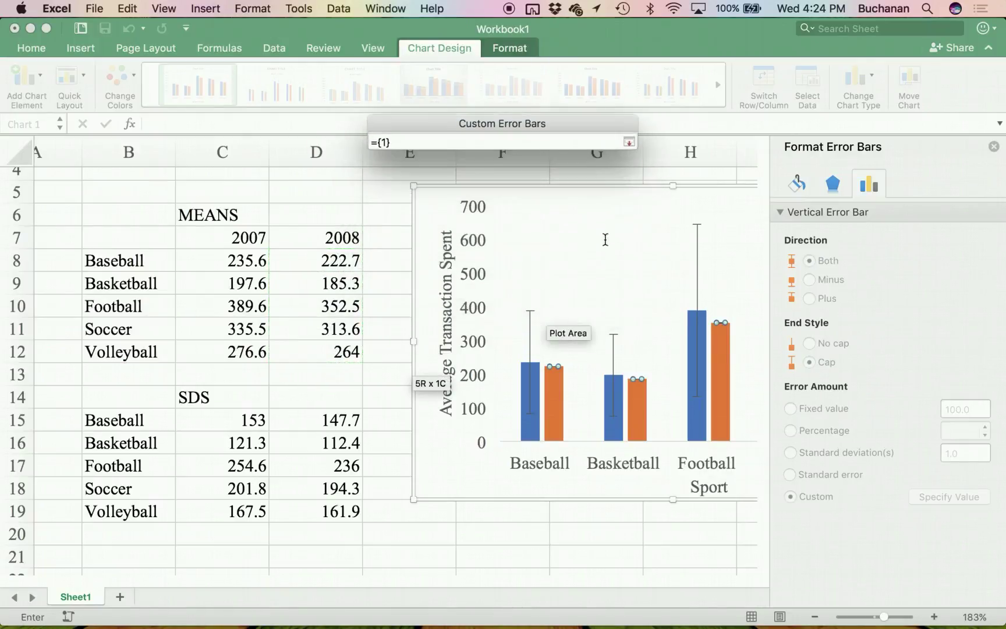
pyautogui.moveTo(307, 423); pyautogui.dragTo(306, 520)
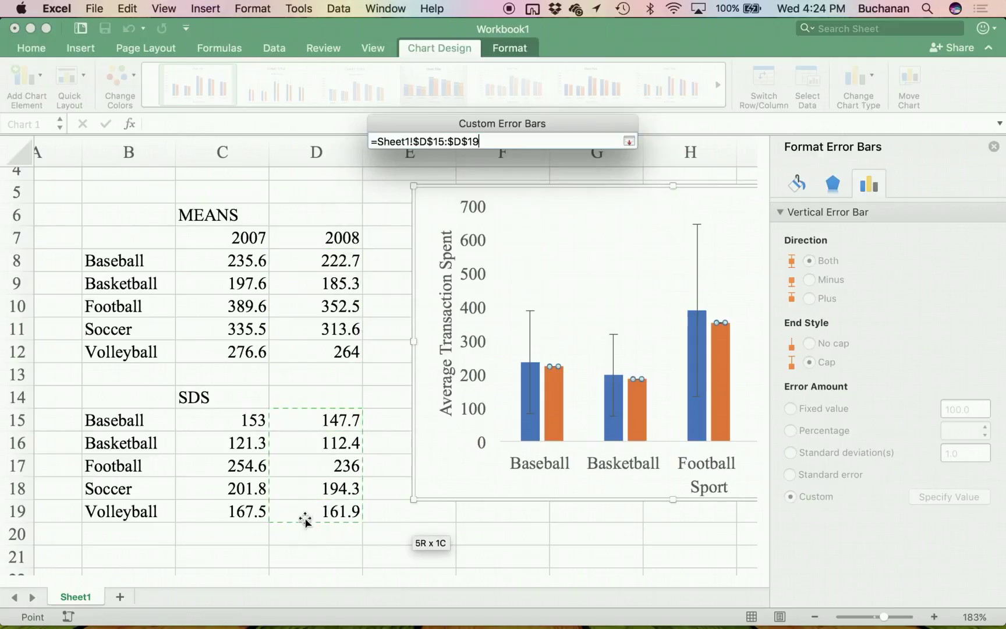
pyautogui.click(629, 141)
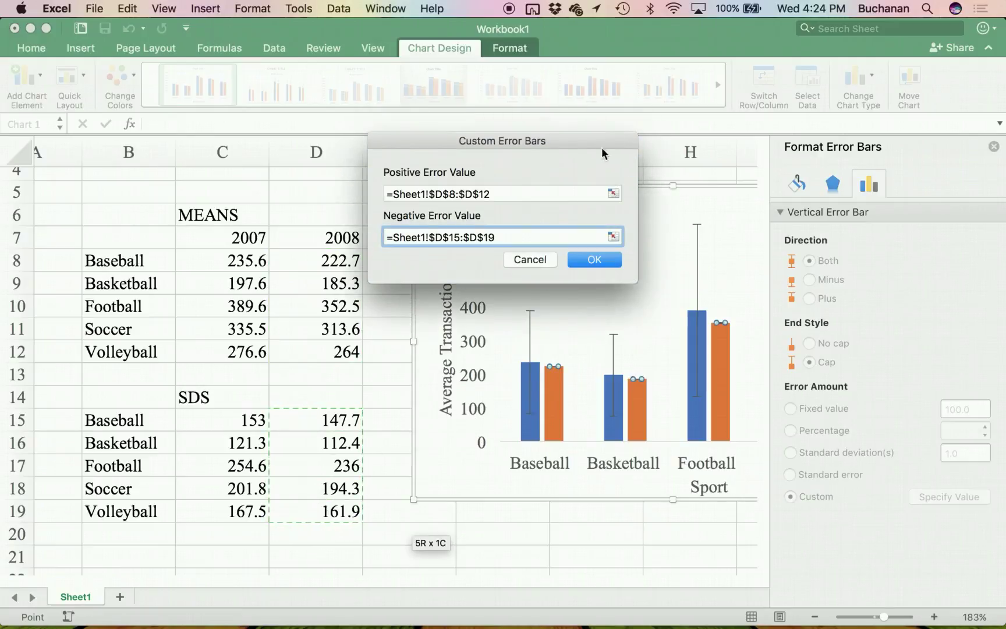
# Replace the positive error value of the 2008 error bars with the SDs in D15:D19 and close the formatting options.
pyautogui.click(507, 193)
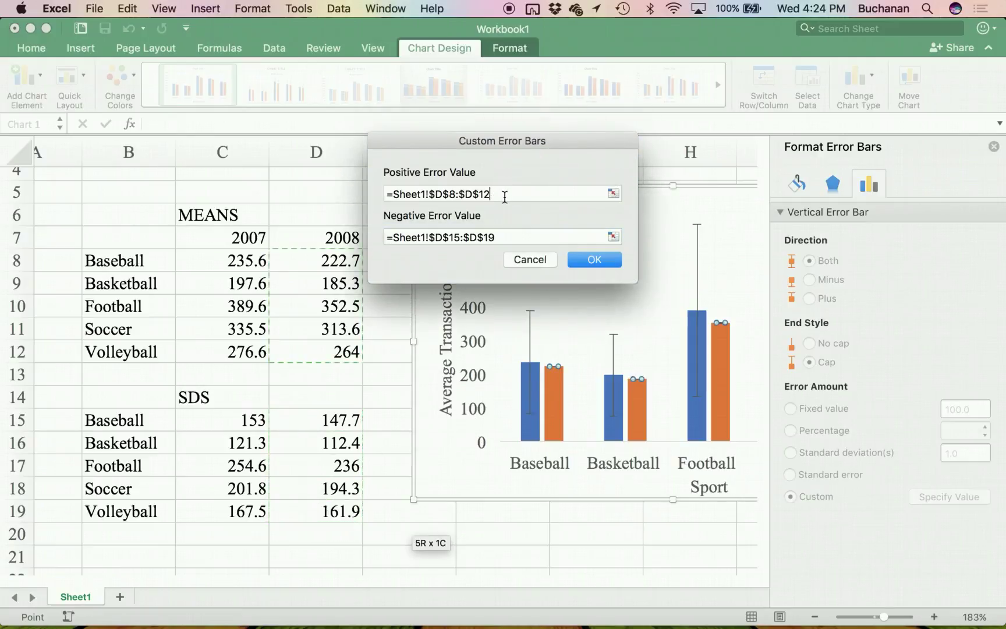
pyautogui.click(610, 193)
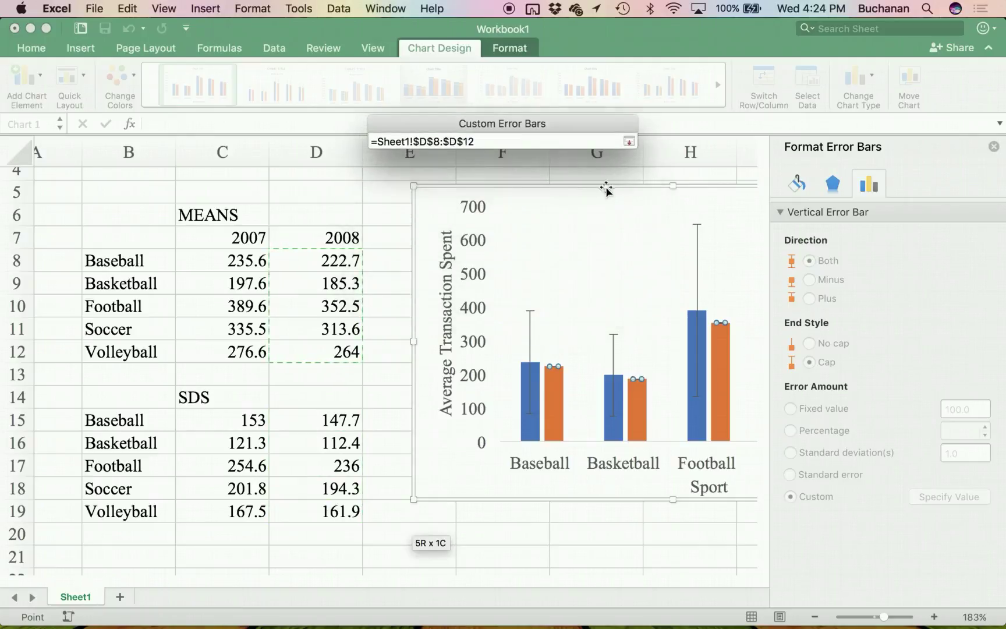
pyautogui.moveTo(496, 146); pyautogui.dragTo(336, 141)
pyautogui.press('BackSpace')
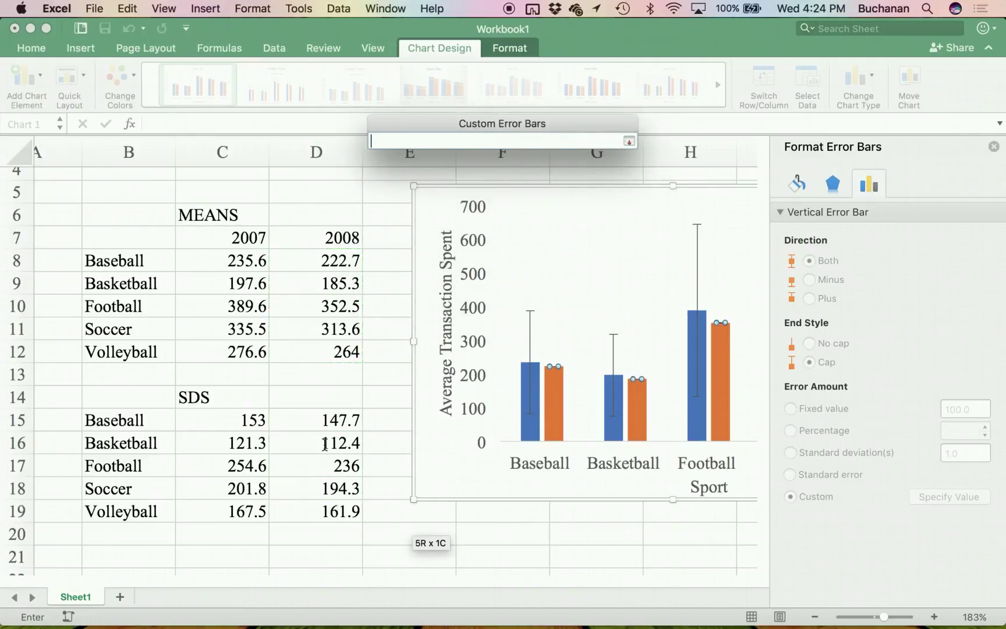
pyautogui.moveTo(321, 415); pyautogui.dragTo(346, 499)
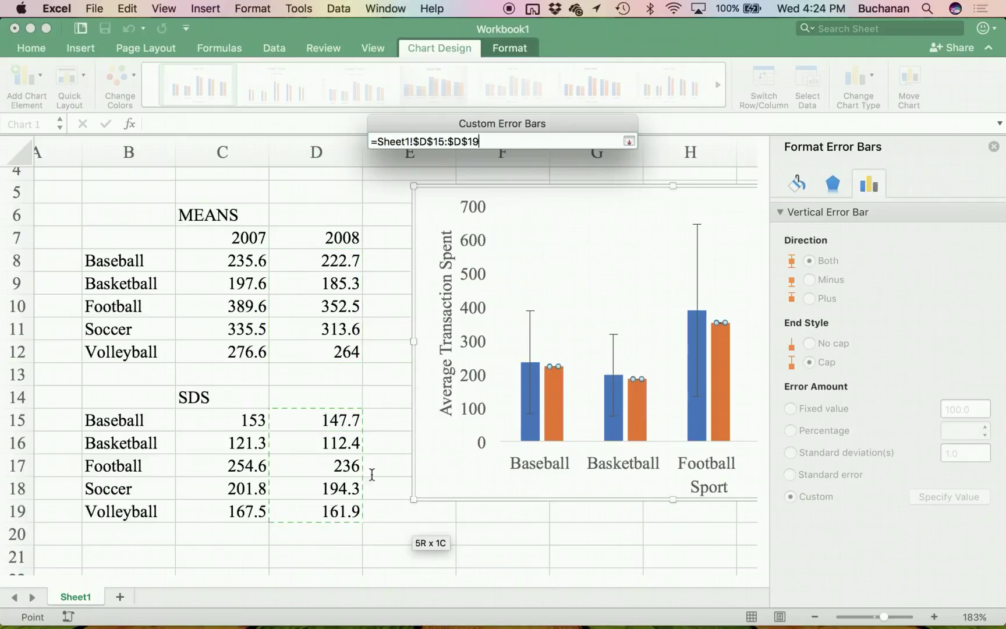
pyautogui.click(630, 142)
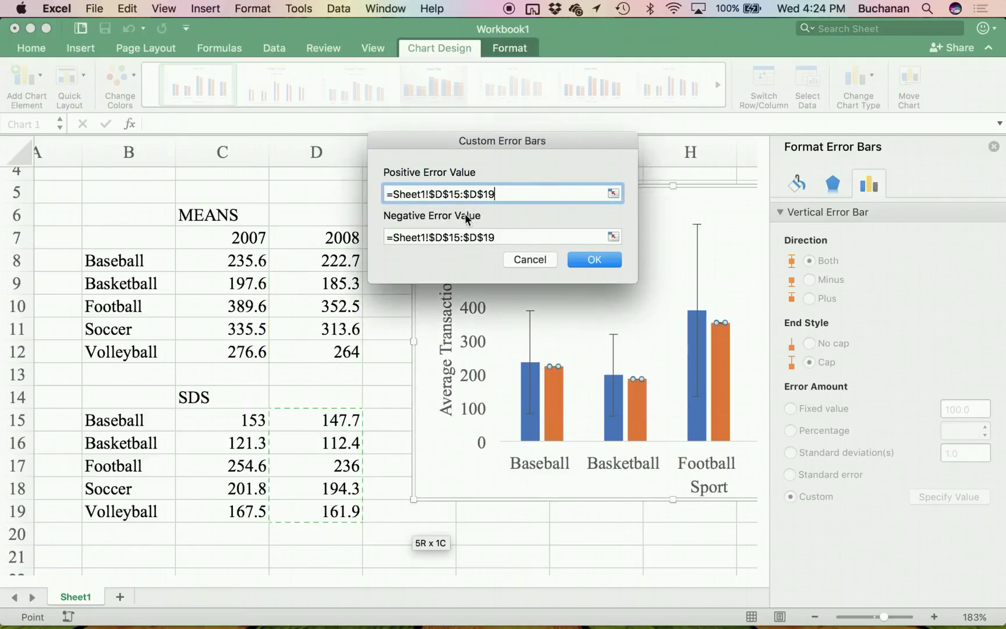
pyautogui.click(588, 261)
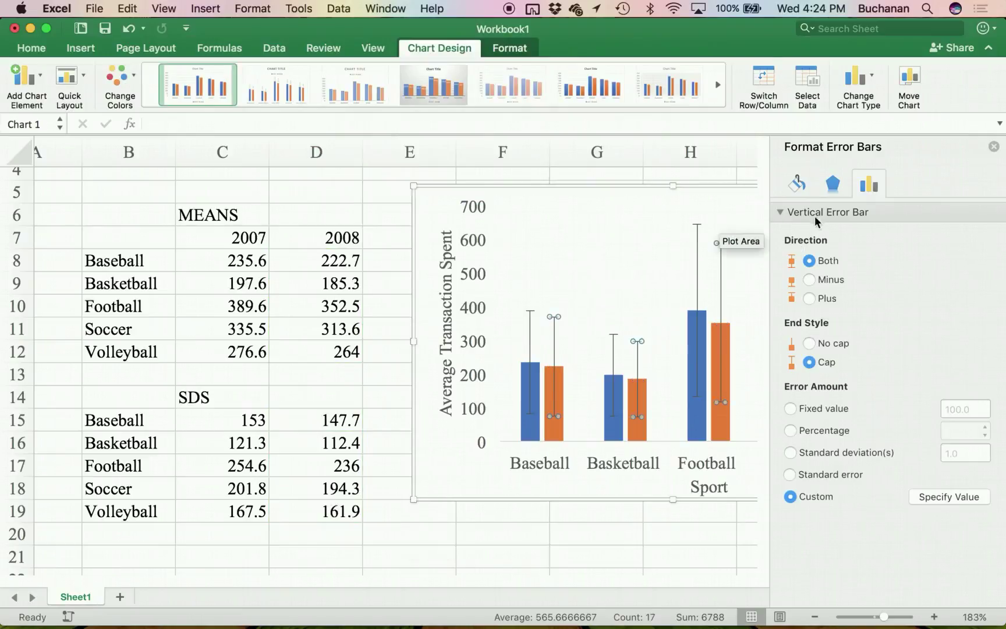
pyautogui.click(994, 147)
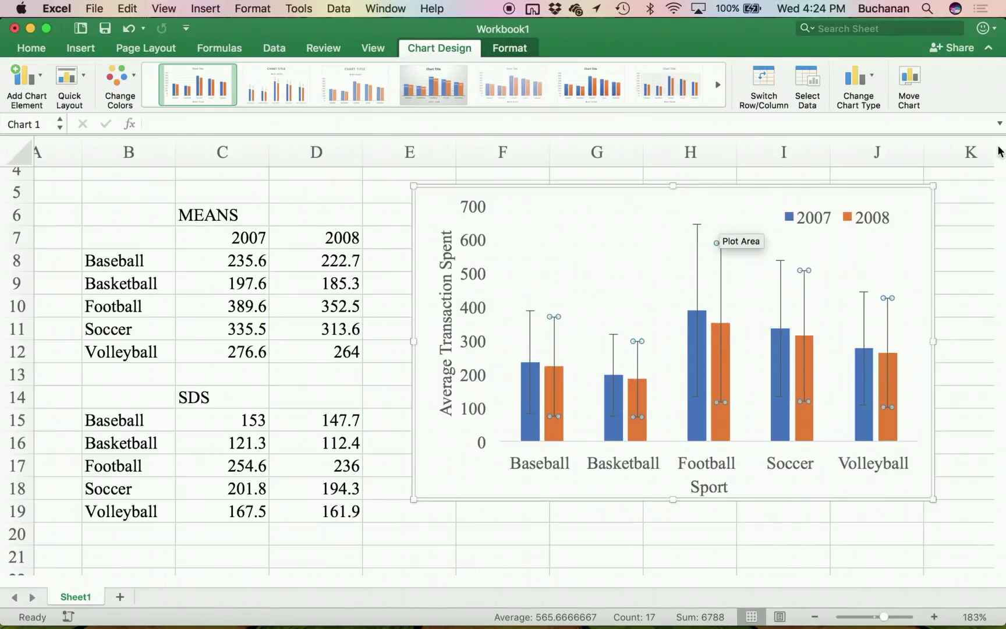
# Change the chart colors to a monochromatic gray palette for the 2007 and 2008 columns.
pyautogui.click(584, 259)
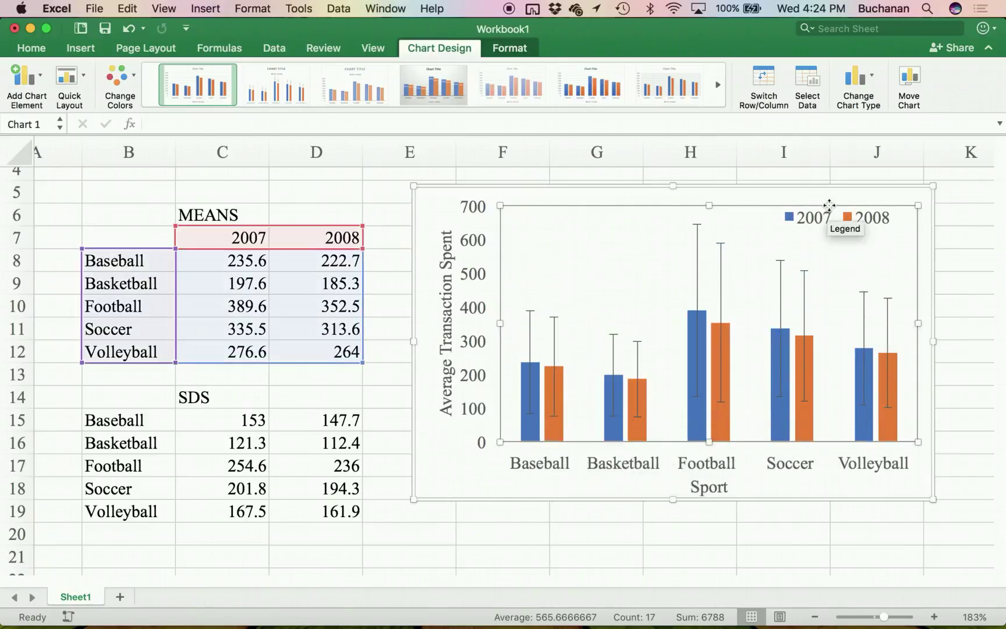
pyautogui.click(438, 477)
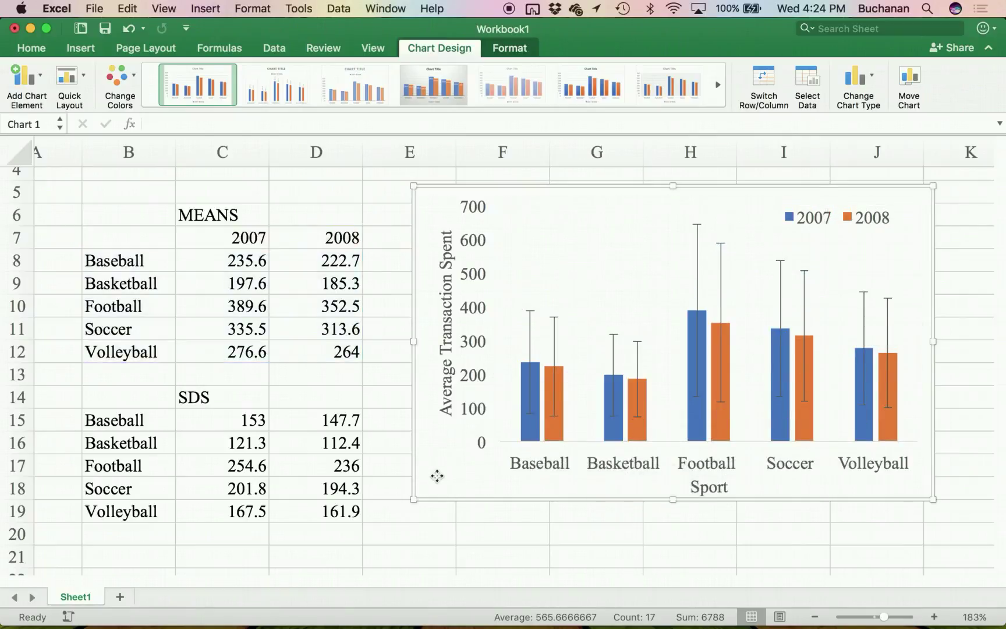
pyautogui.click(531, 430)
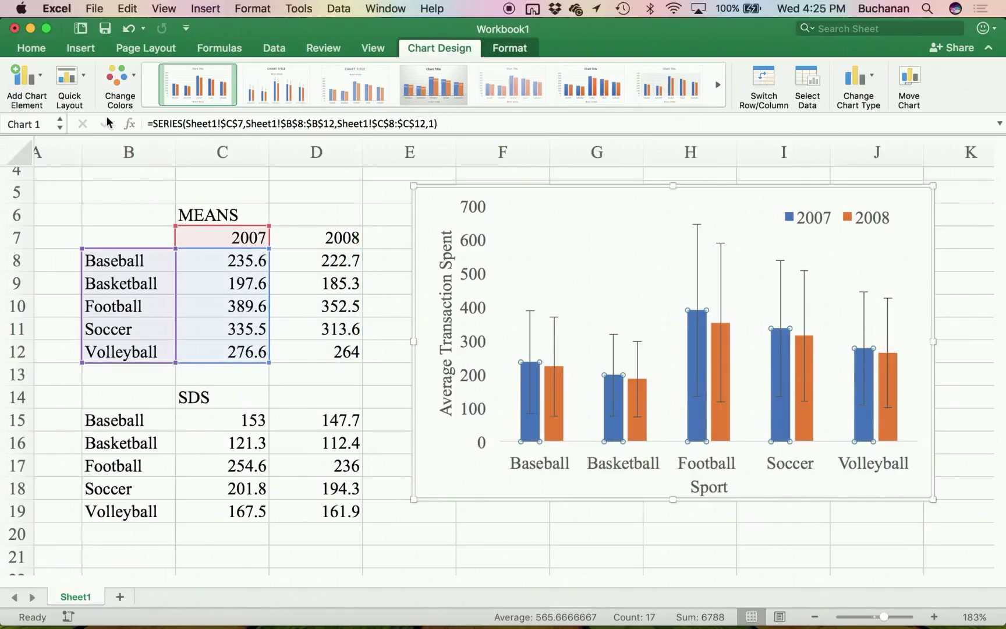
pyautogui.click(120, 81)
pyautogui.click(171, 311)
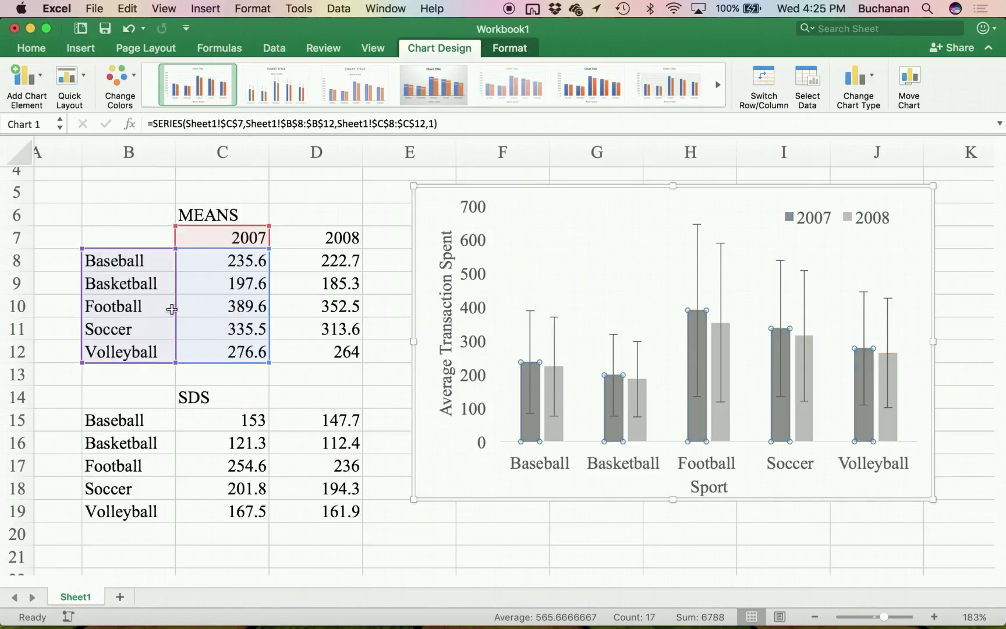
# Copy the whole grayscale chart and switch to the Word document bn 2 anova J.
pyautogui.click(442, 464)
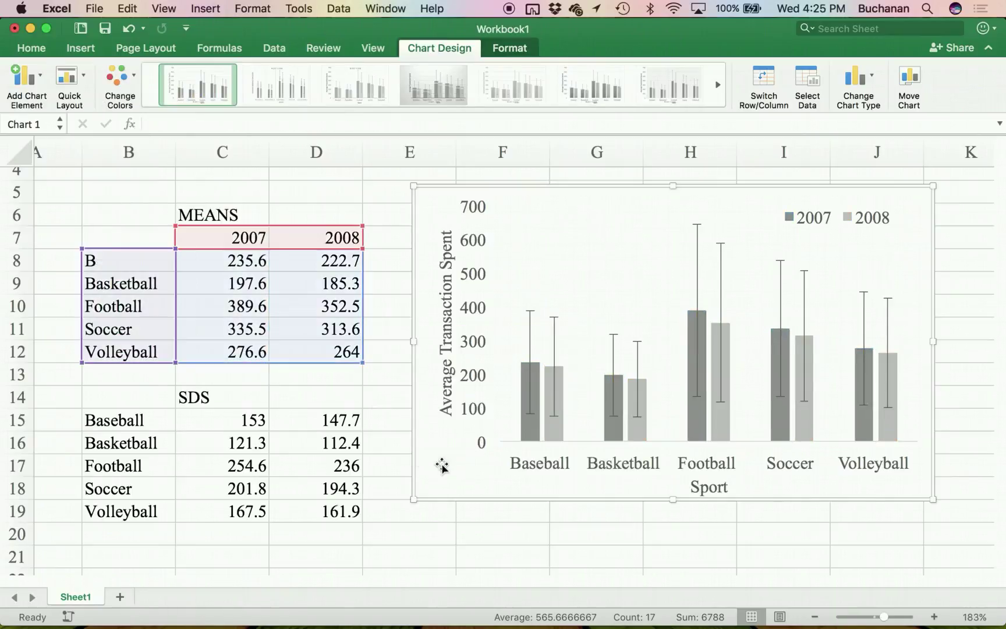
pyautogui.click(432, 483)
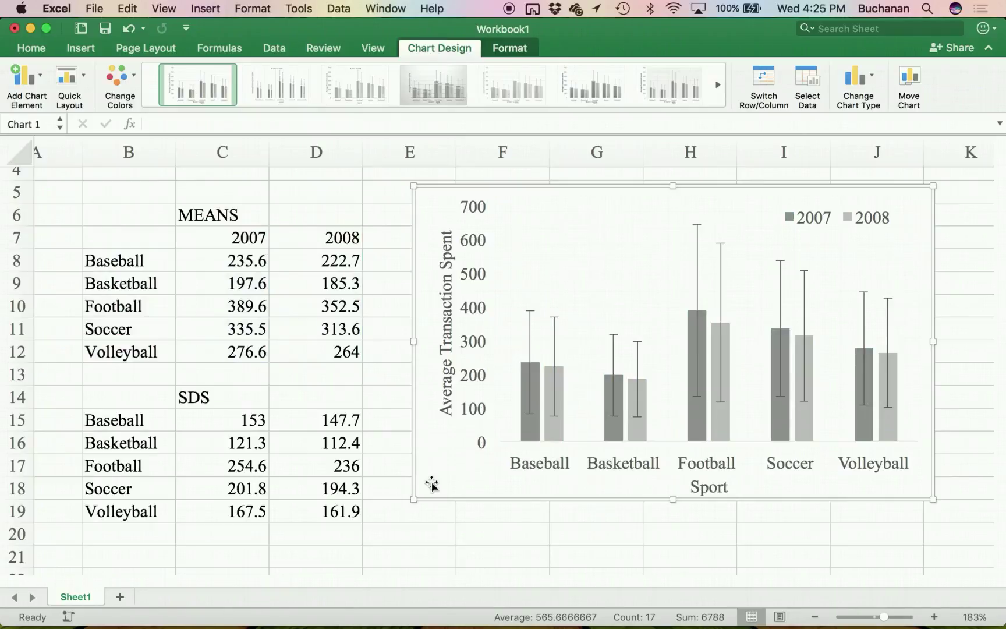
pyautogui.hotkey('ctrl', 'Up')
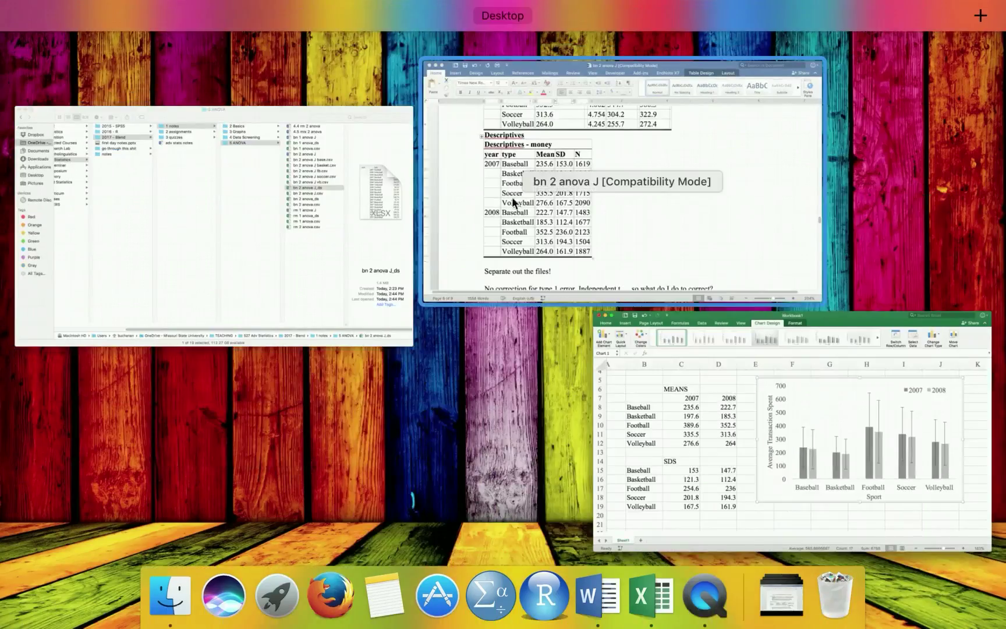
pyautogui.click(551, 196)
# Paste the copied chart on the blank line directly above the Figure 1 caption on page 3.
pyautogui.scroll(15, 598, 237)
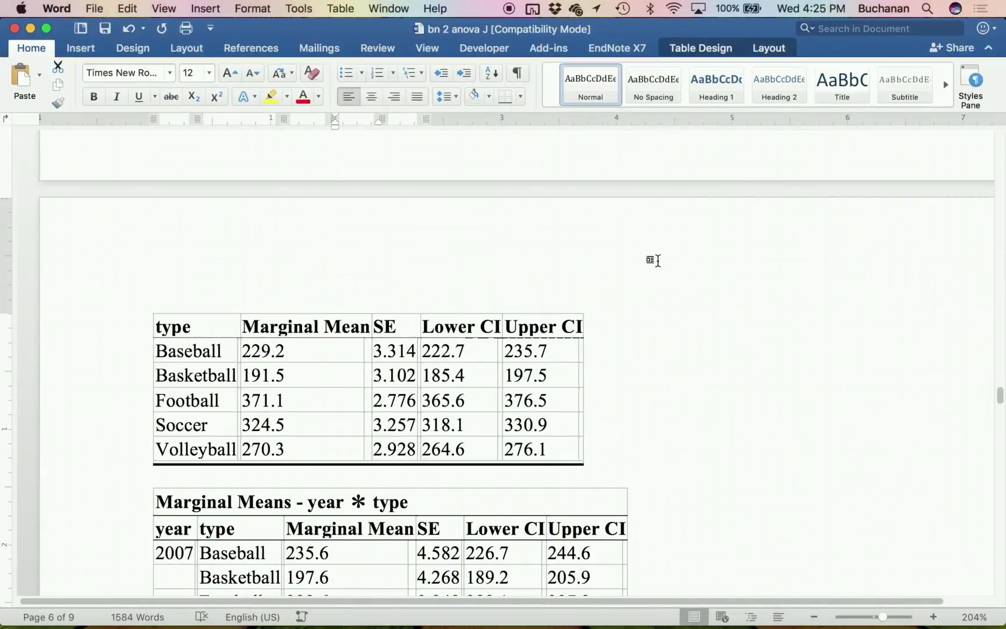
pyautogui.scroll(15, 660, 269)
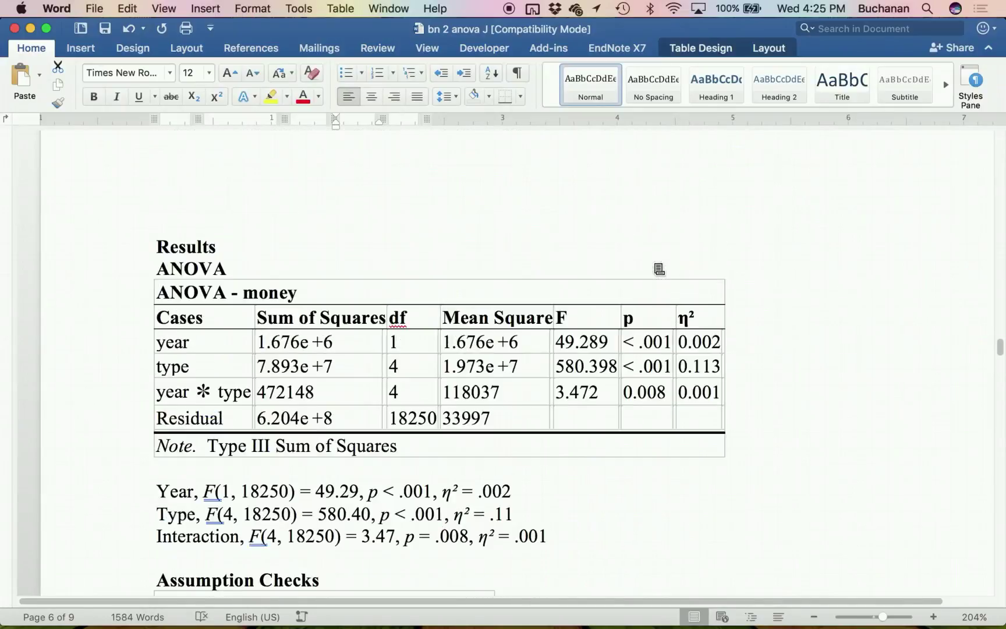
pyautogui.scroll(20, 655, 264)
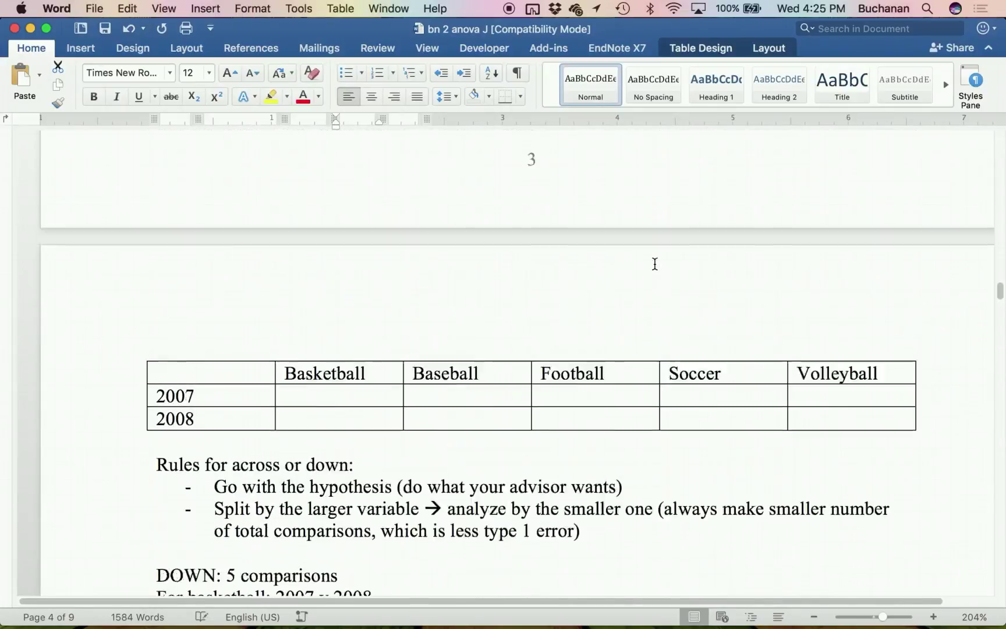
pyautogui.scroll(5, 655, 263)
pyautogui.scroll(-2, 607, 262)
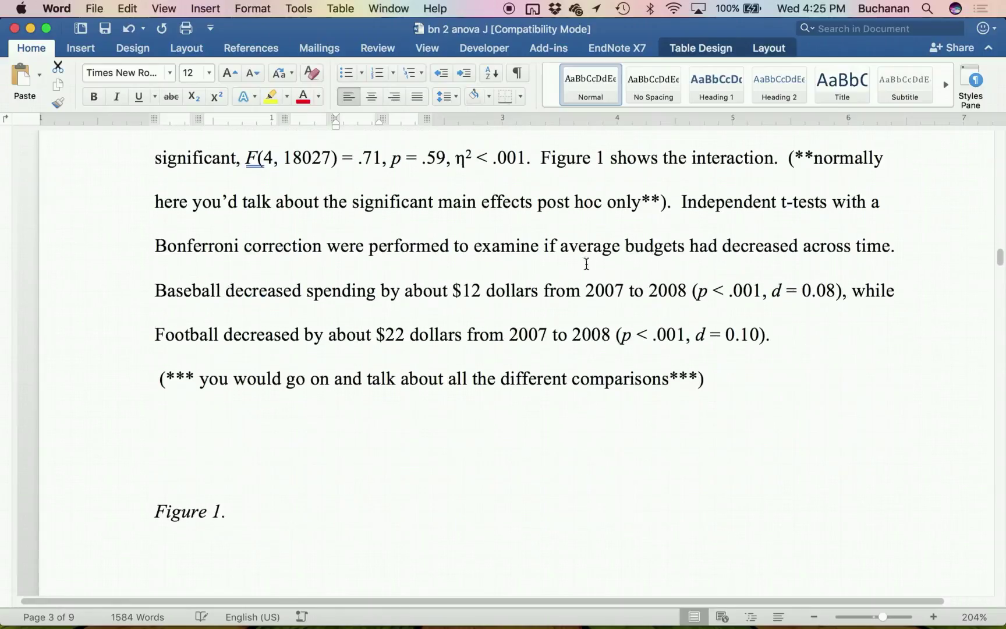
pyautogui.click(179, 465)
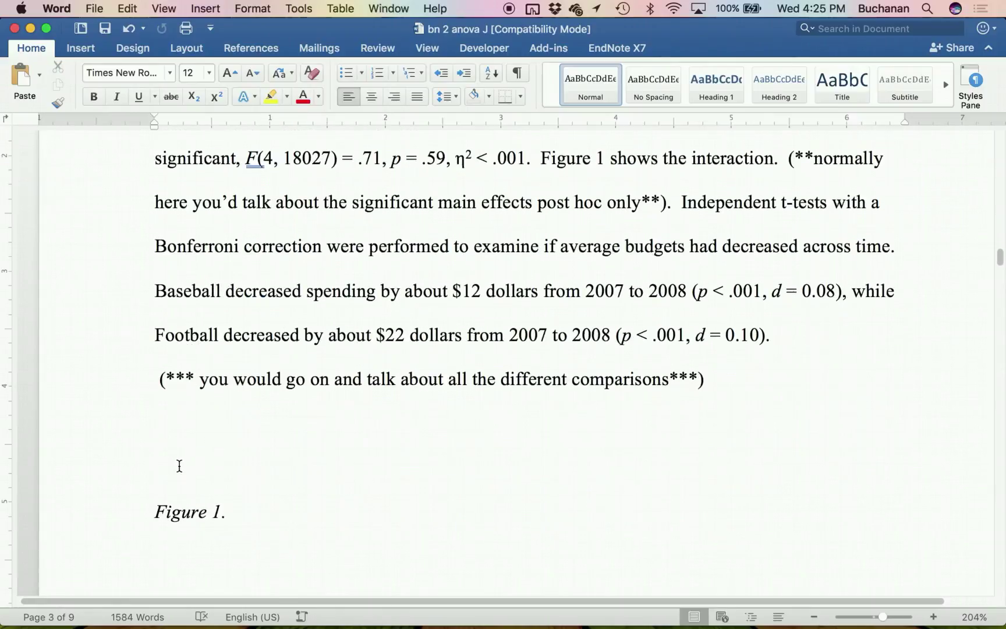
pyautogui.press('super+v')
pyautogui.scroll(-4, 264, 410)
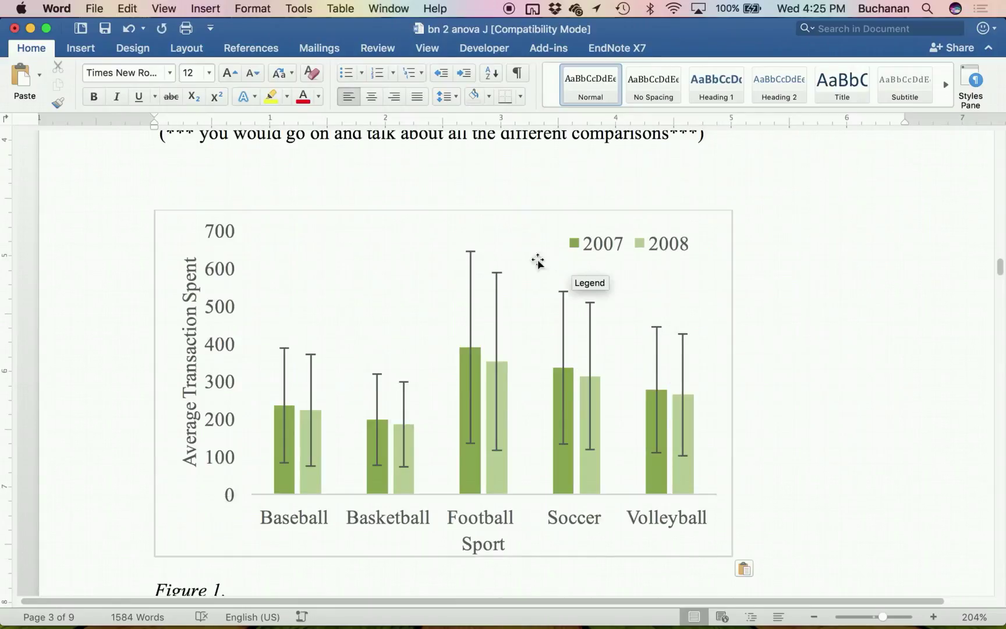
pyautogui.click(344, 301)
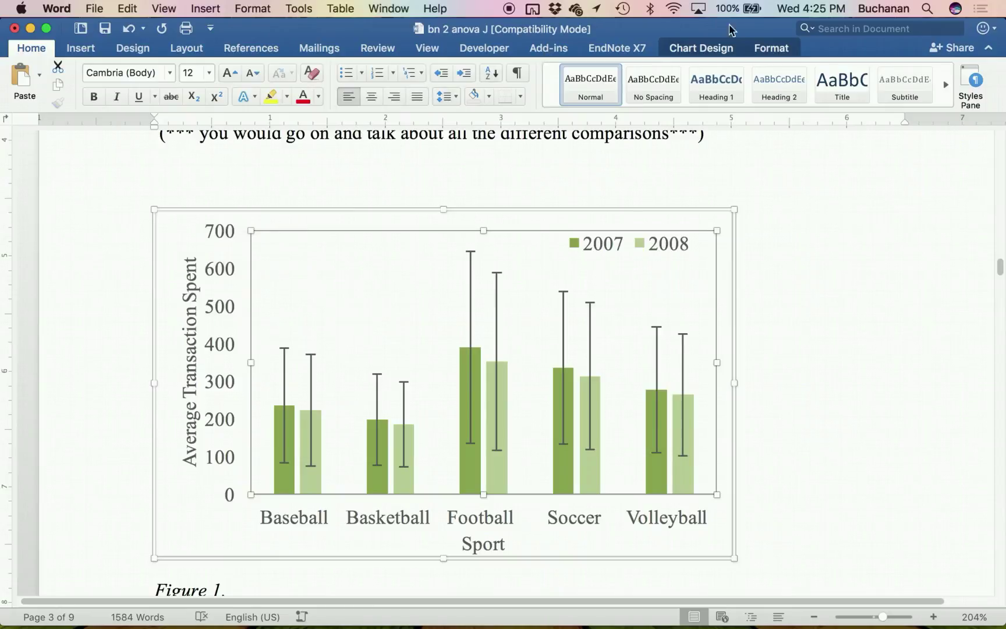
pyautogui.click(704, 48)
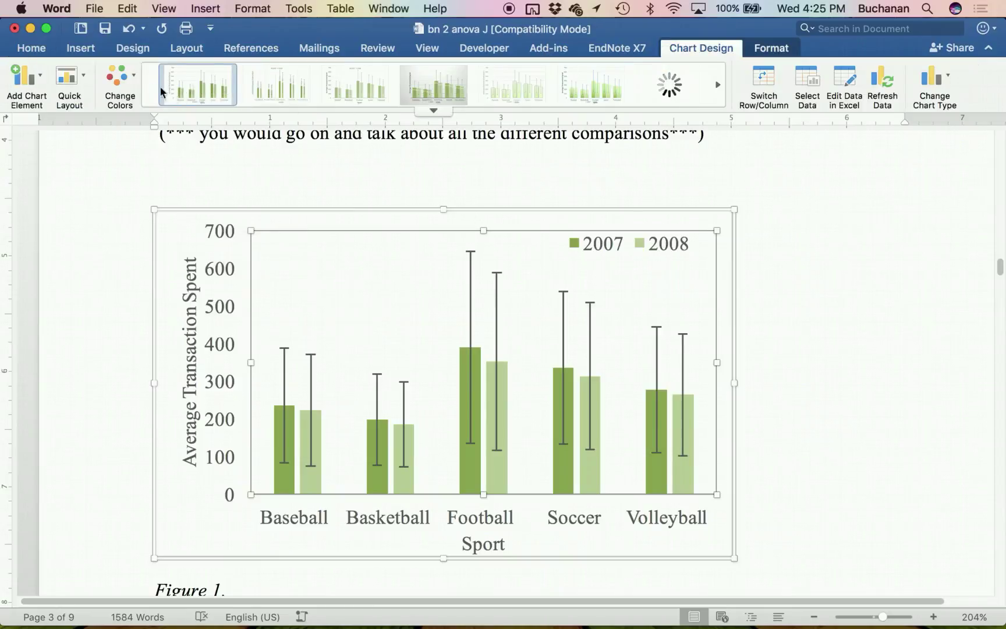
pyautogui.click(127, 83)
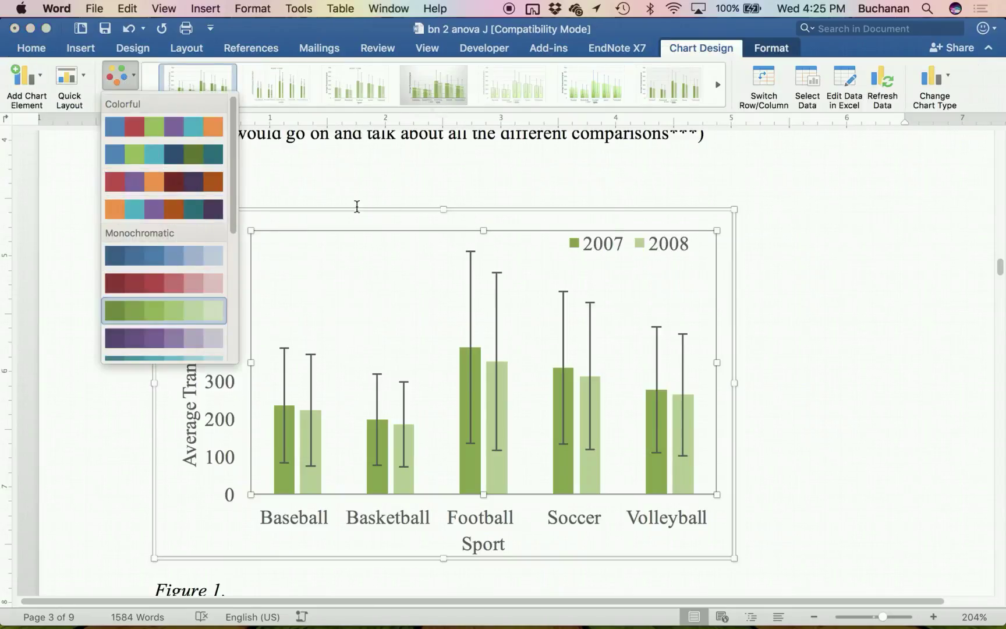
pyautogui.click(779, 382)
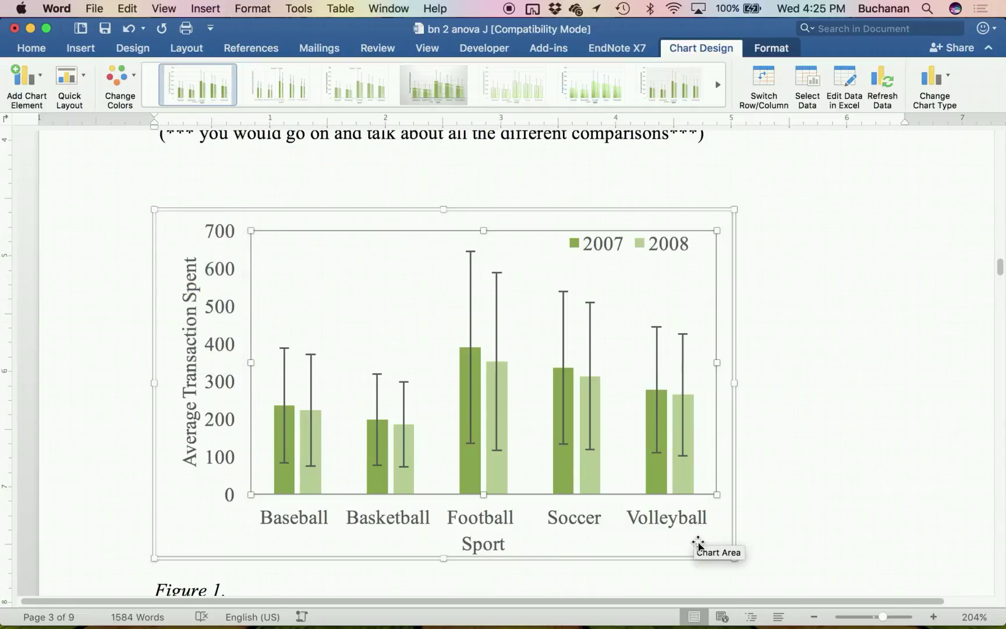
pyautogui.click(773, 522)
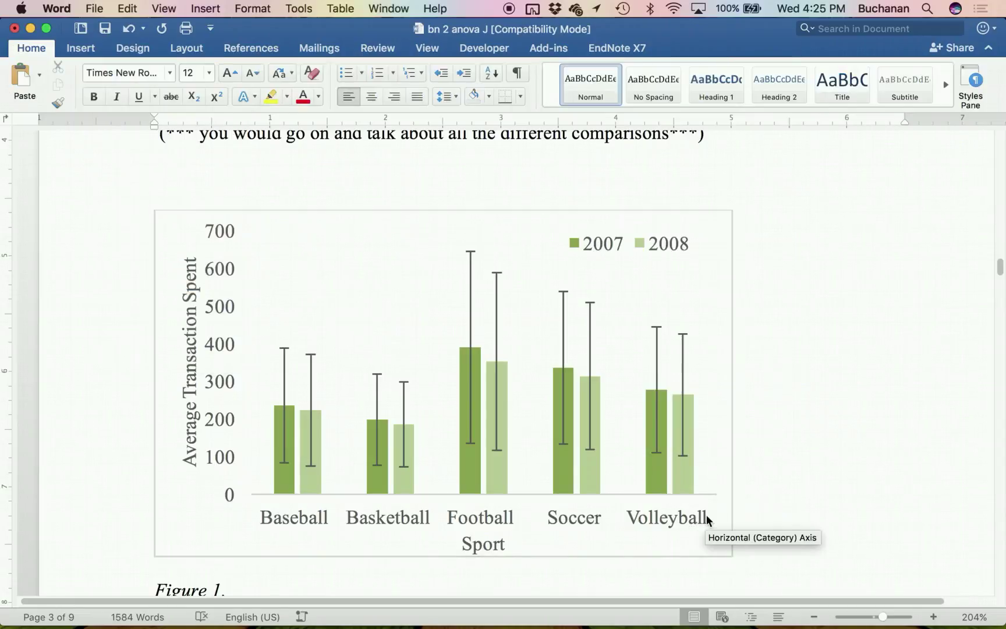
pyautogui.press('BackSpace')
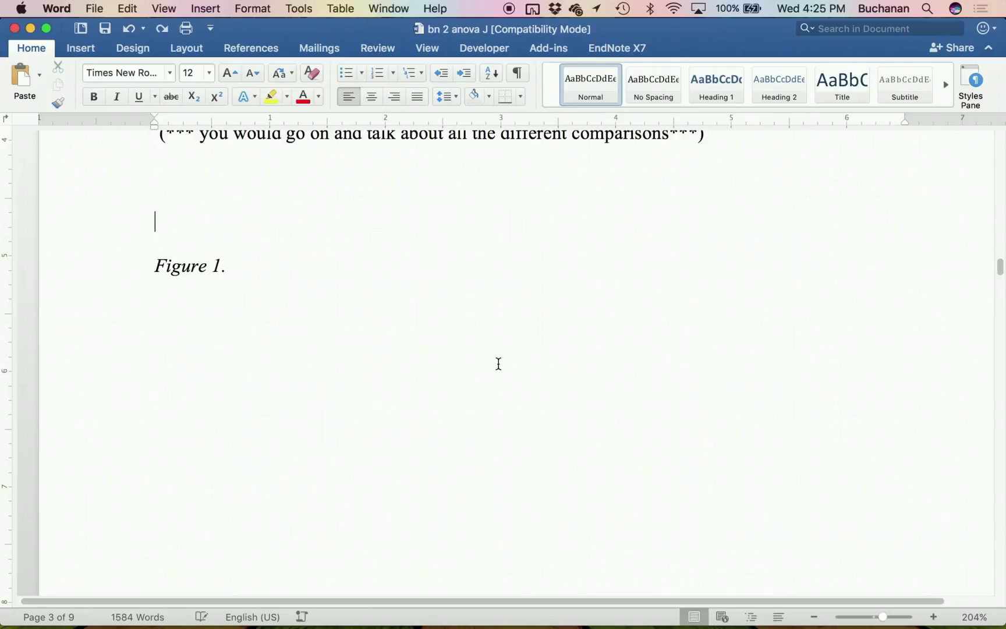
pyautogui.press('super+z')
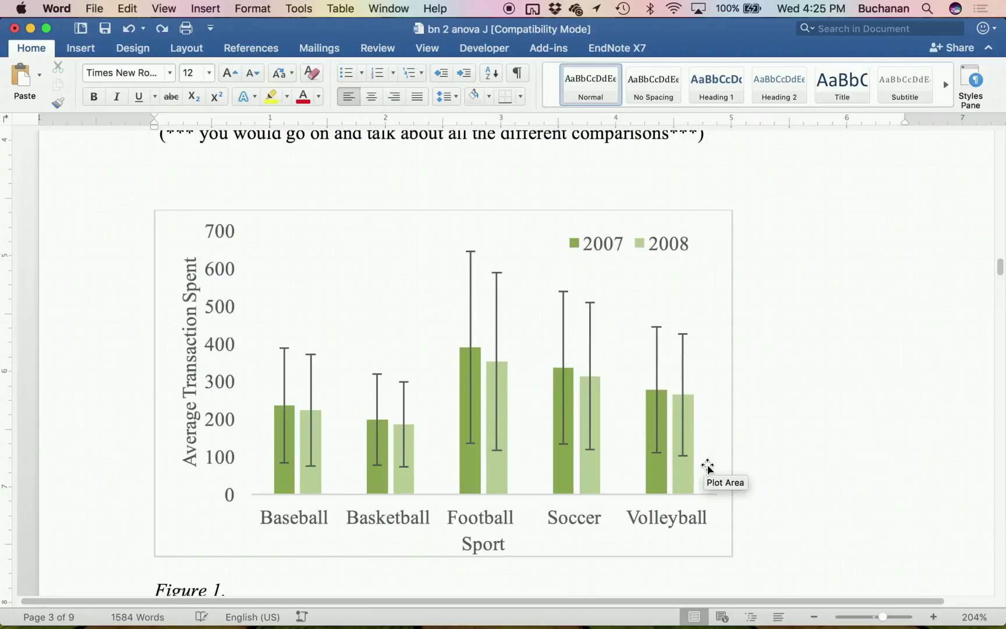
# Set the pasted chart's paste option to Keep Source Formatting.
pyautogui.scroll(-2, 752, 498)
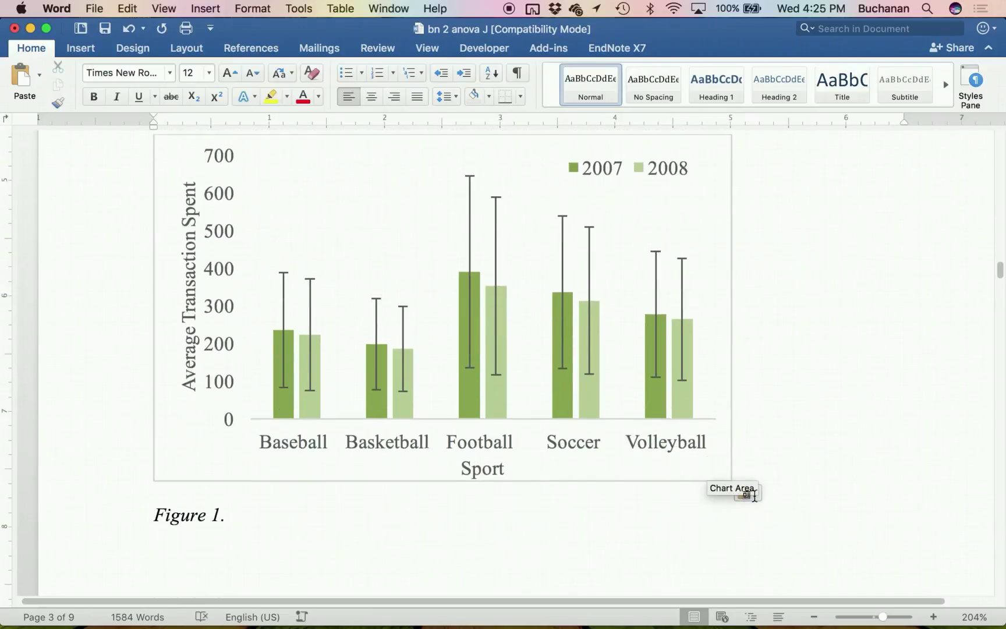
pyautogui.click(751, 495)
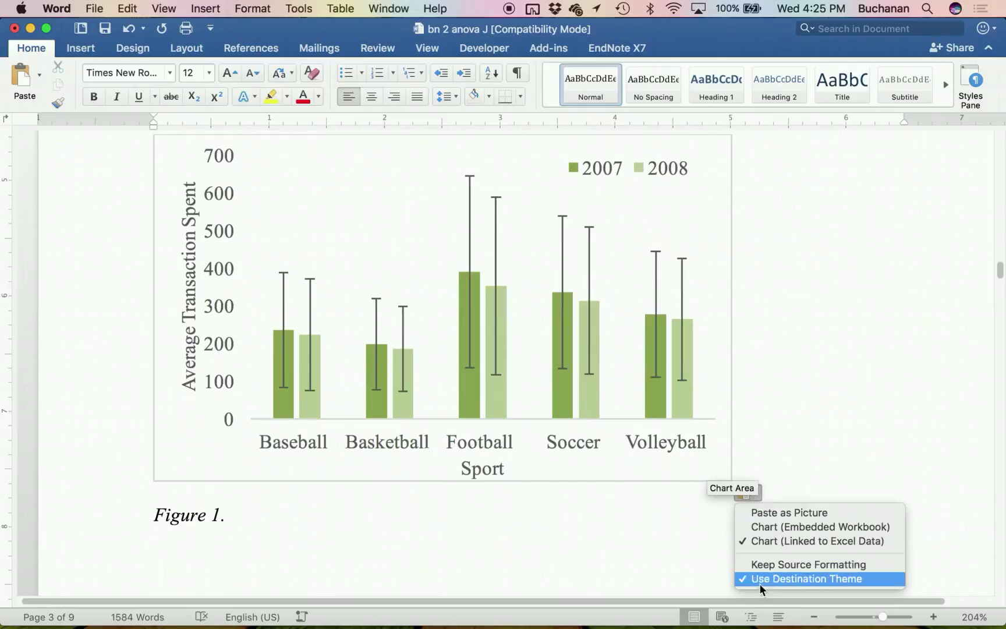
pyautogui.click(760, 566)
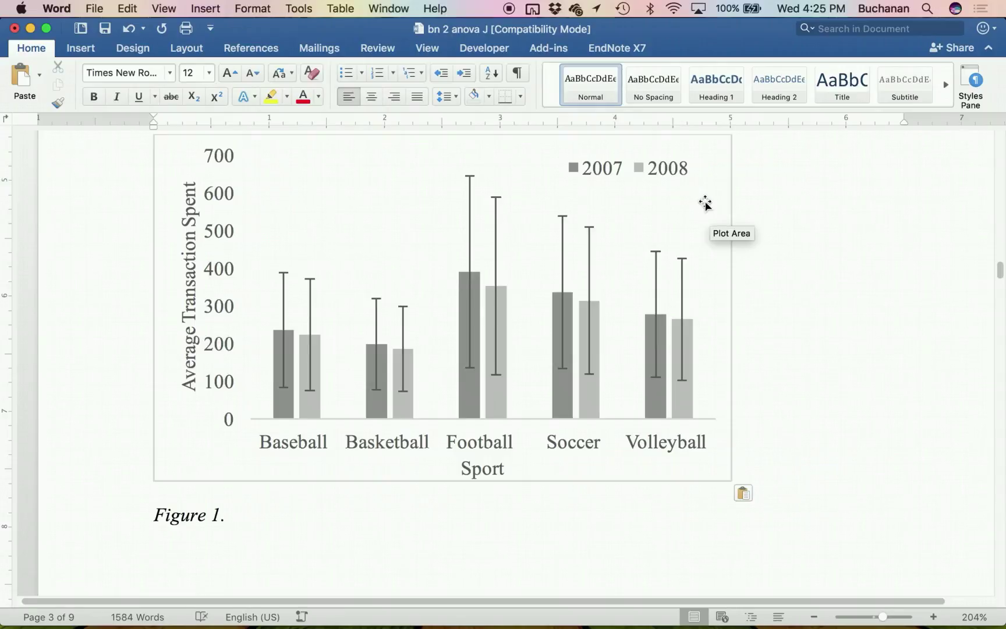
# Remove the border around the pasted chart by setting its chart area to No Outline.
pyautogui.click(718, 163)
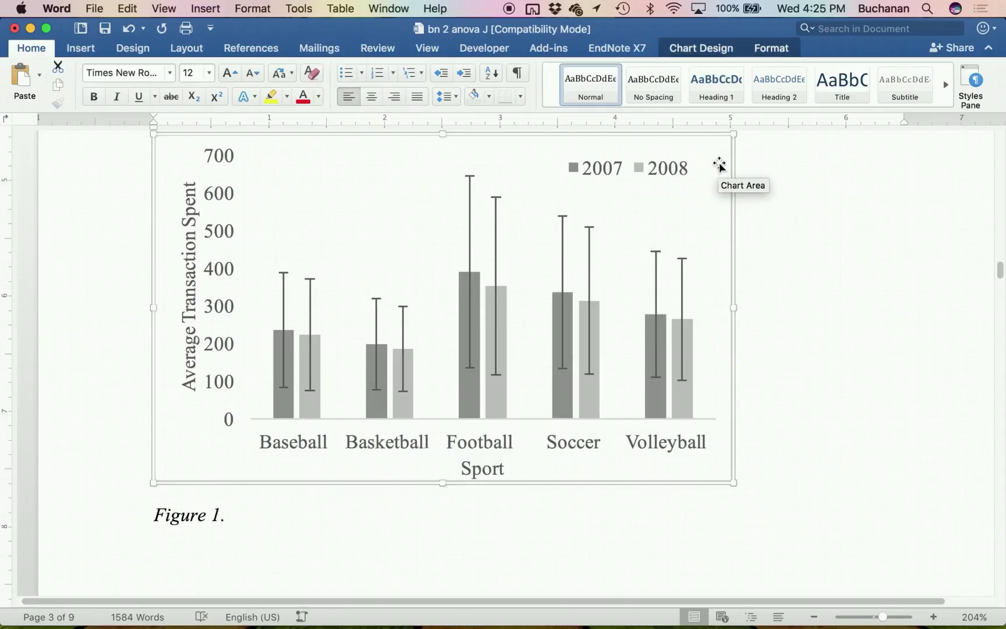
pyautogui.click(703, 50)
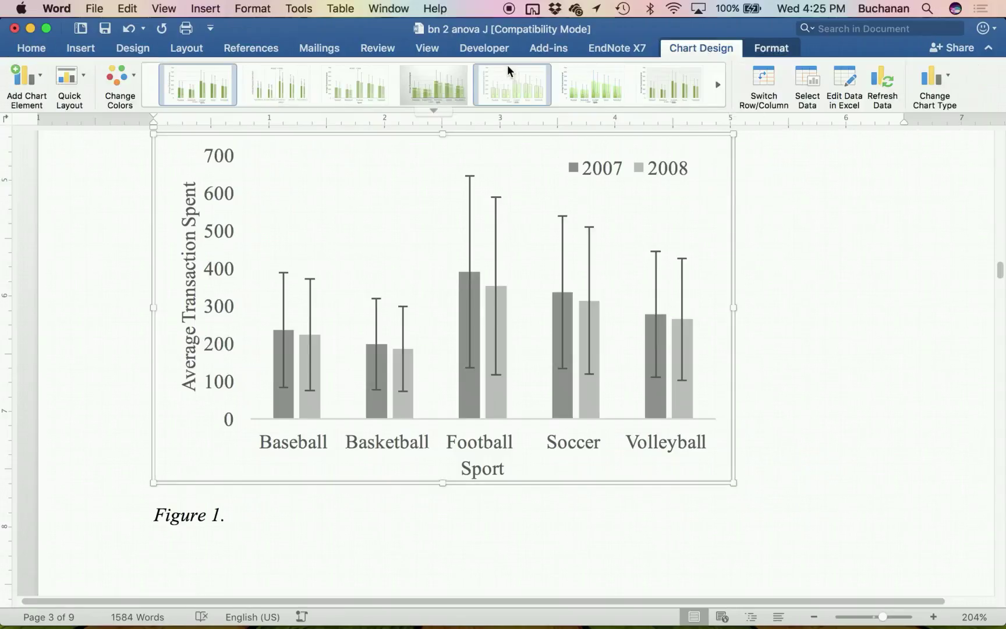
pyautogui.click(765, 50)
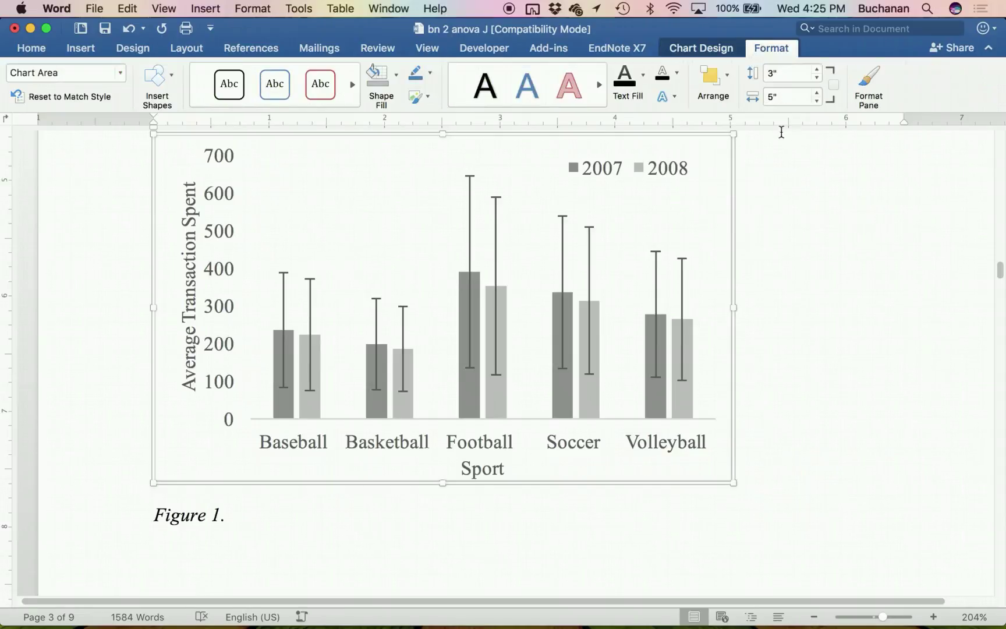
pyautogui.click(431, 78)
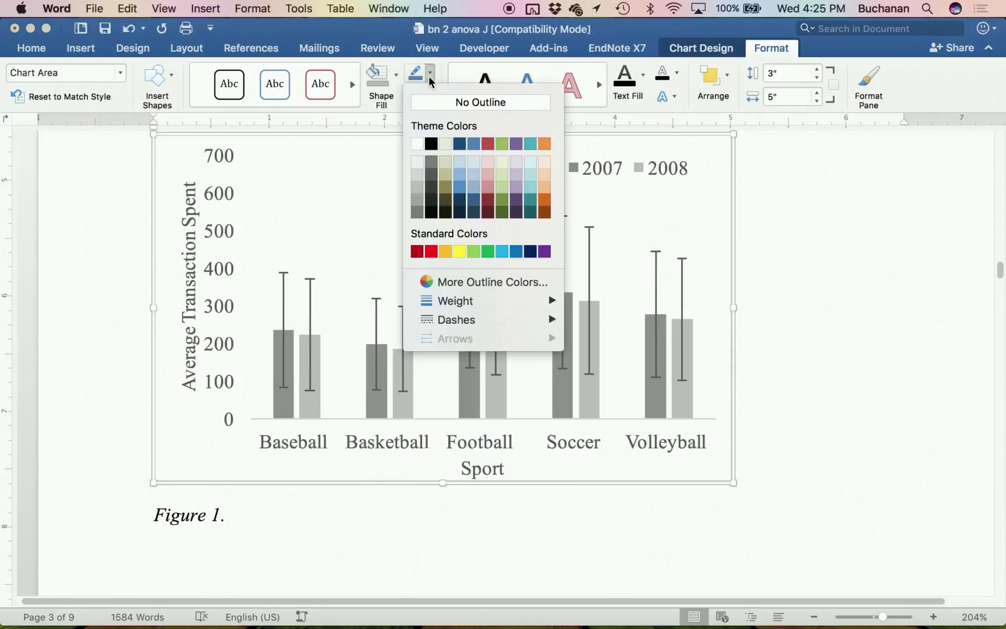
pyautogui.click(433, 103)
pyautogui.click(766, 430)
pyautogui.scroll(3, 756, 416)
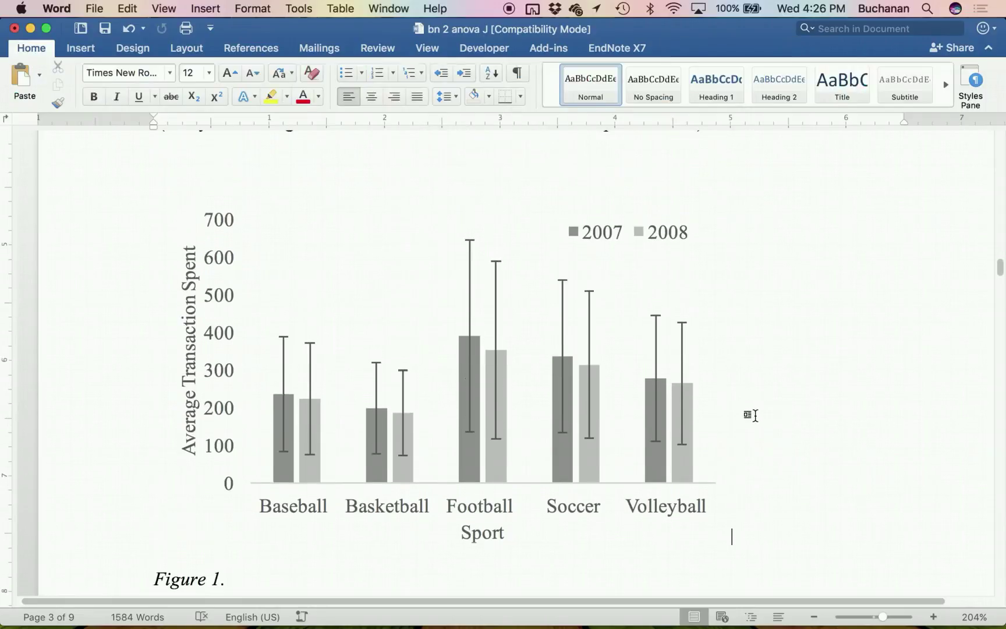
# Switch back to the Excel workbook and move the chart over columns C to H, close to the first row.
pyautogui.hotkey('ctrl', 'Up')
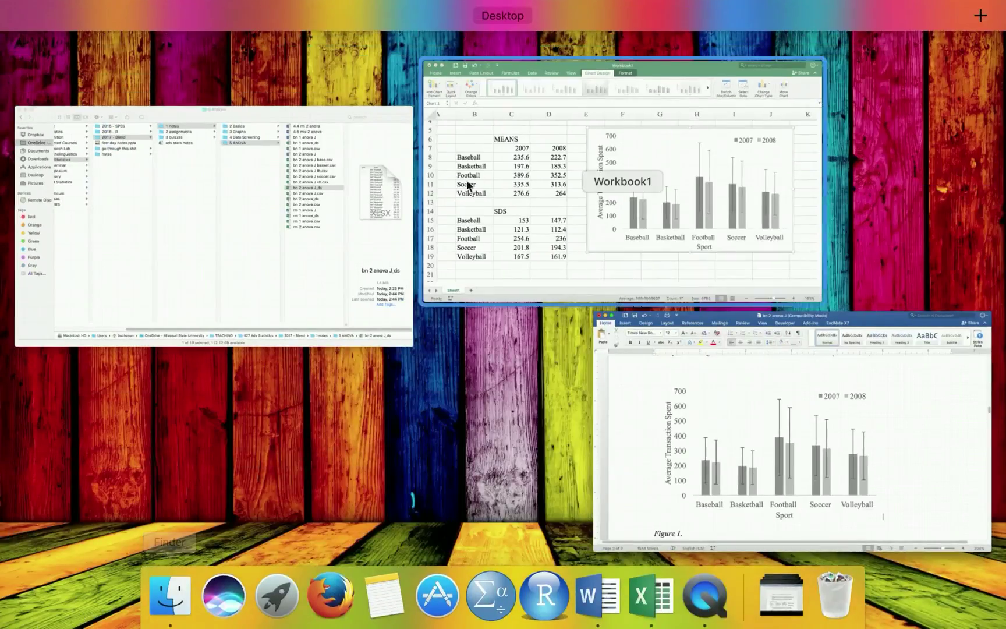
pyautogui.click(493, 155)
pyautogui.click(477, 300)
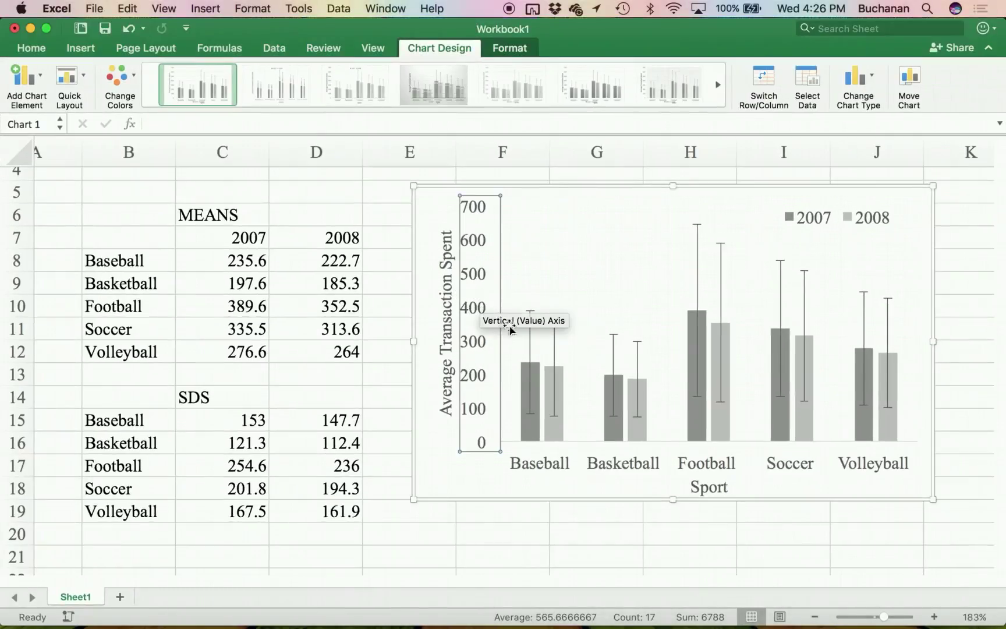
pyautogui.moveTo(525, 185); pyautogui.dragTo(283, 170)
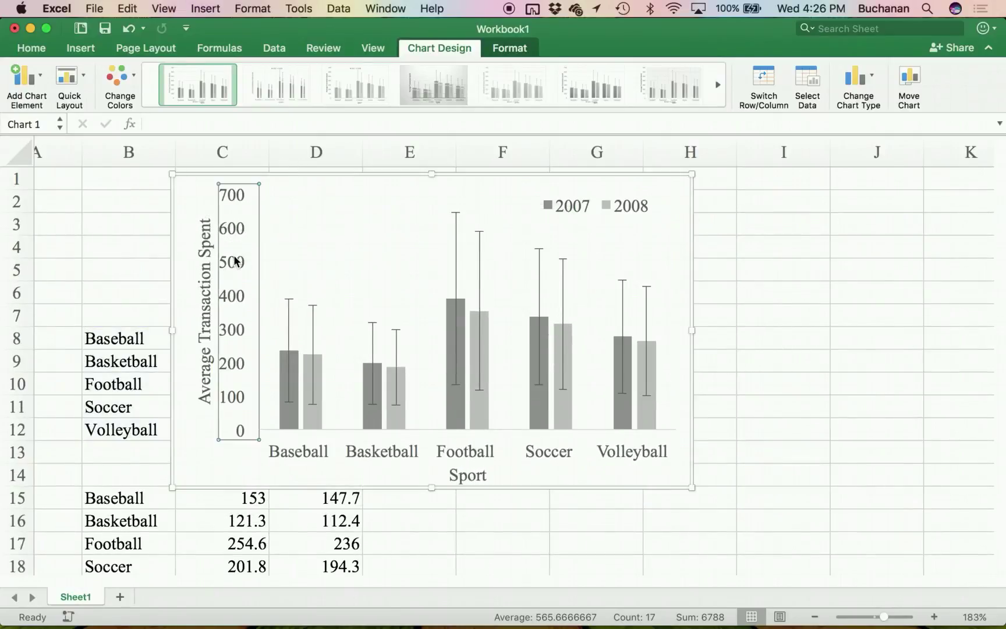
# Format the chart's vertical and horizontal axes with solid black lines.
pyautogui.press('super+1')
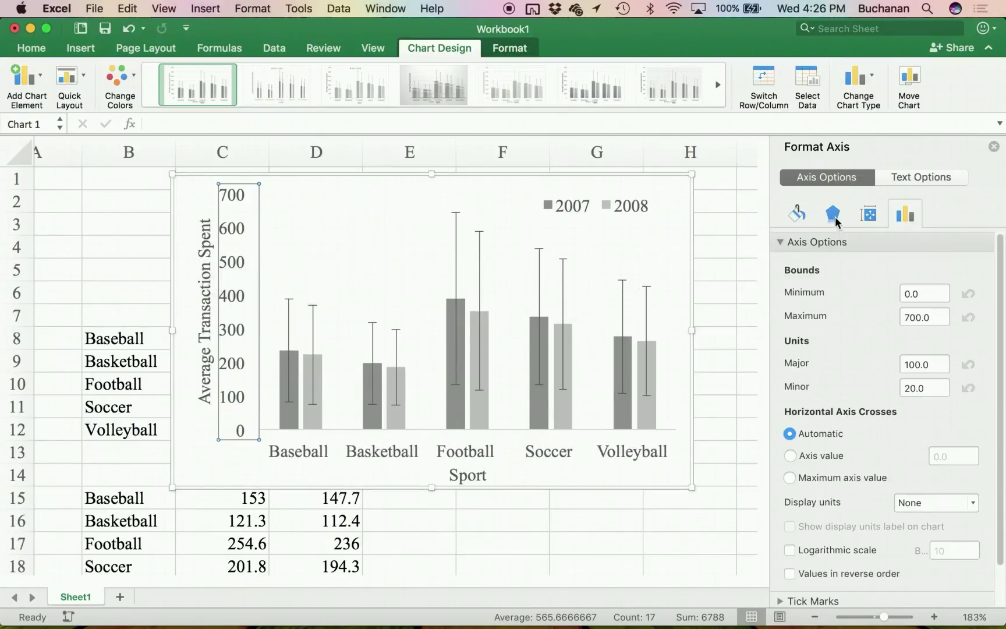
pyautogui.click(795, 217)
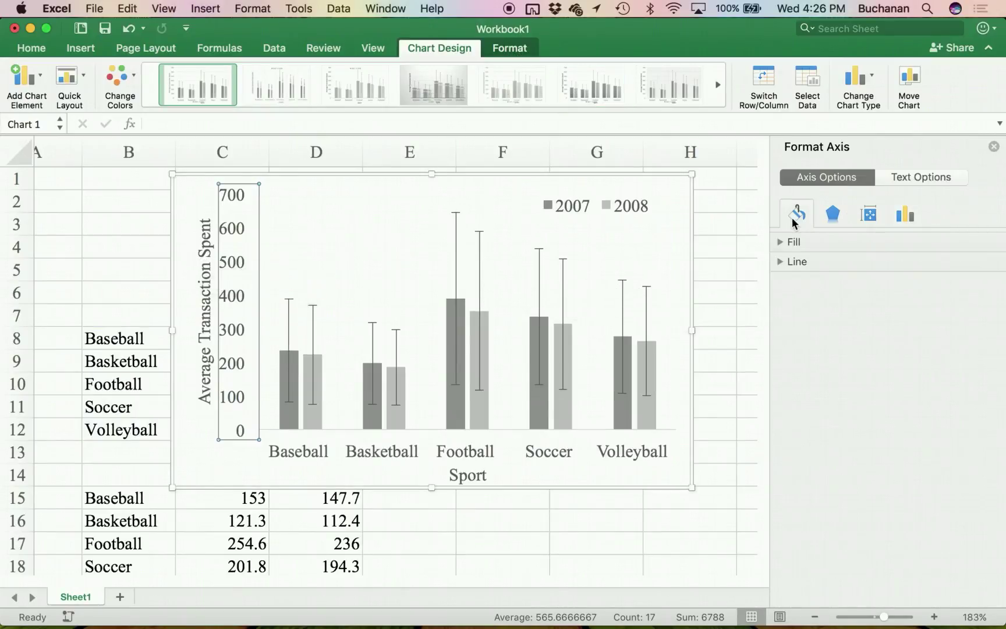
pyautogui.click(780, 262)
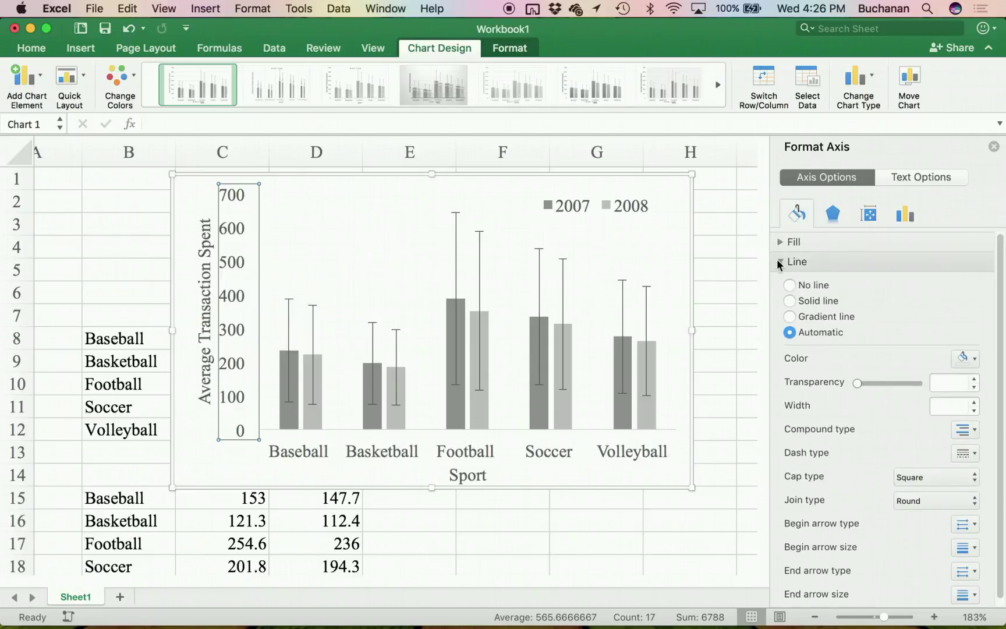
pyautogui.click(818, 301)
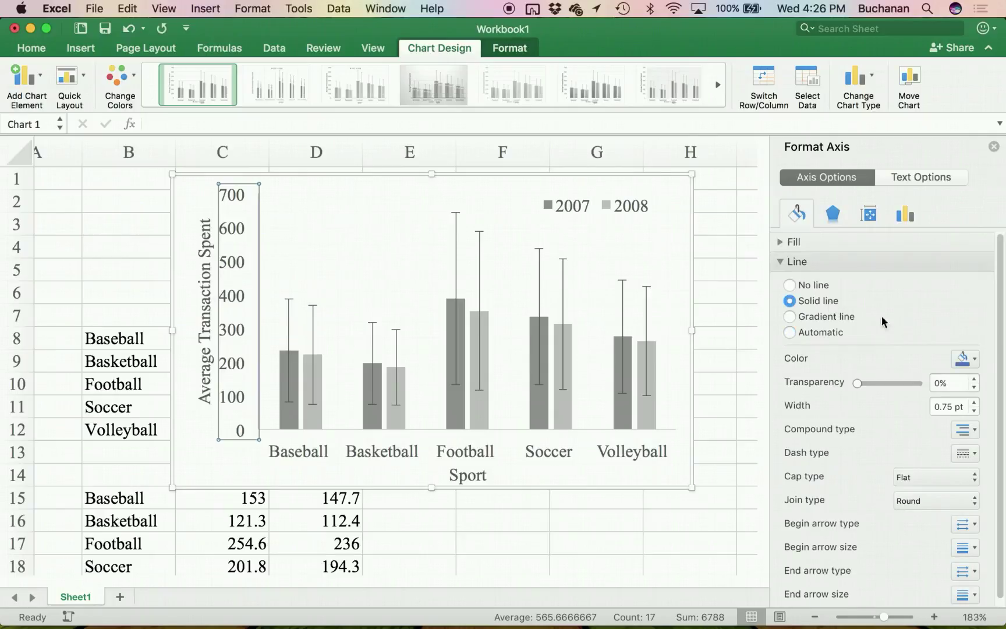
pyautogui.click(974, 361)
pyautogui.click(880, 405)
pyautogui.click(494, 459)
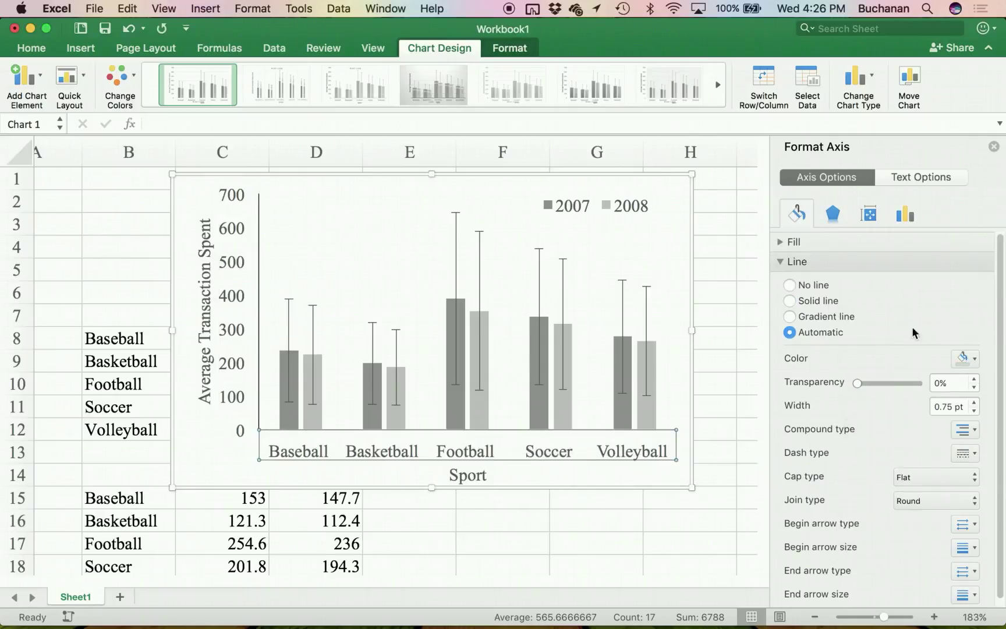
pyautogui.click(820, 302)
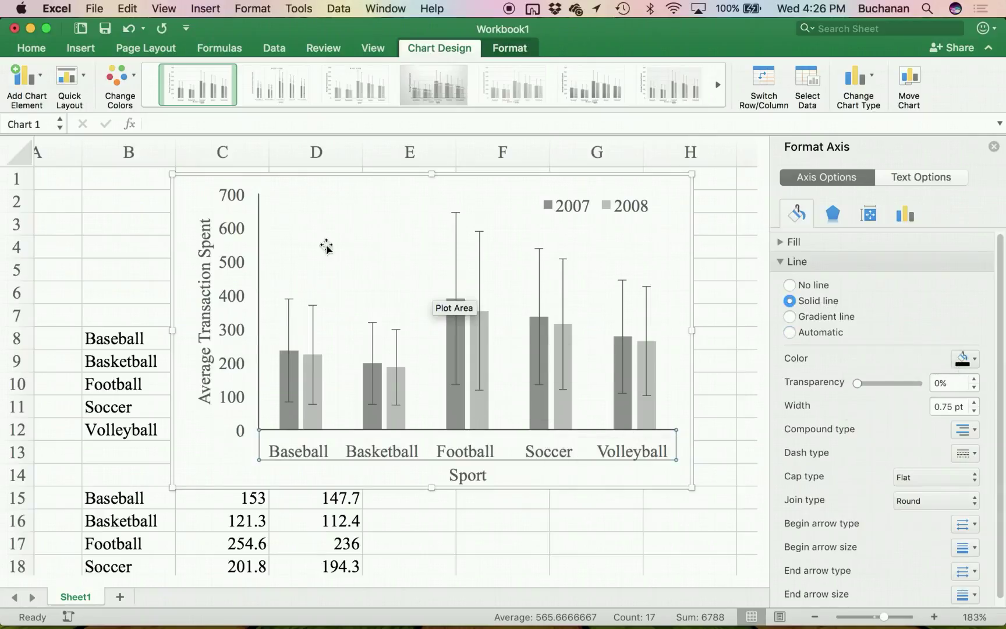
# Select the whole updated chart and return to the Word document with the Figure 1 caption.
pyautogui.click(195, 456)
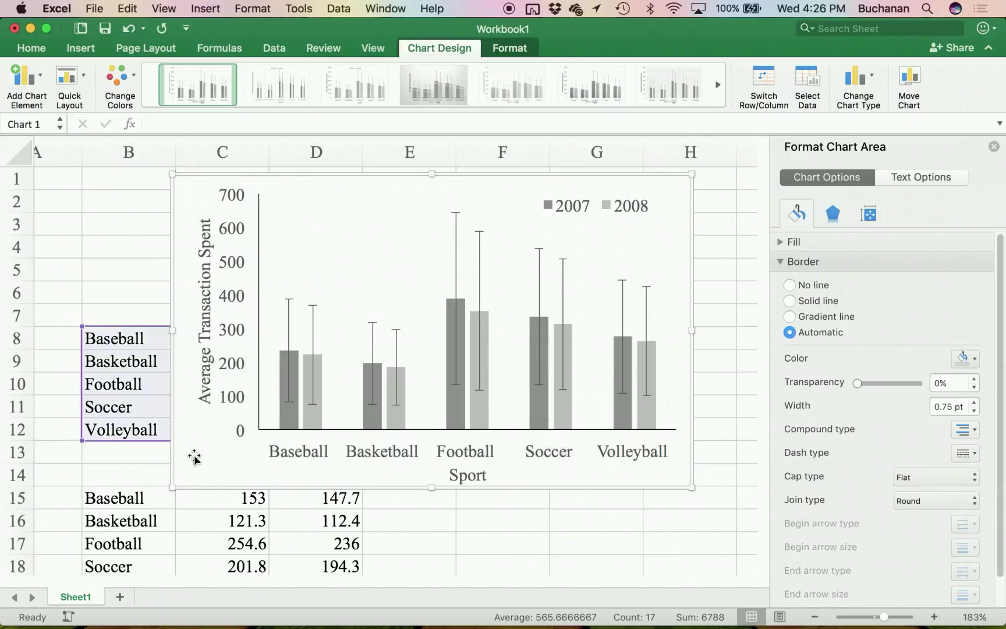
pyautogui.hotkey('ctrl', 'Up')
pyautogui.click(540, 191)
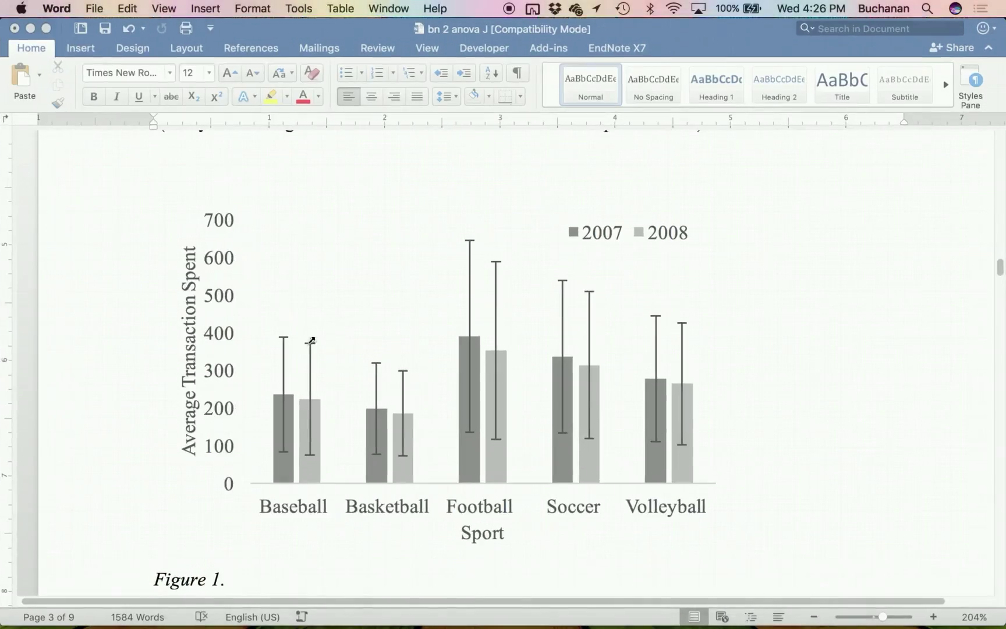
# Delete the outdated chart above the Figure 1 caption in the Word document.
pyautogui.click(316, 318)
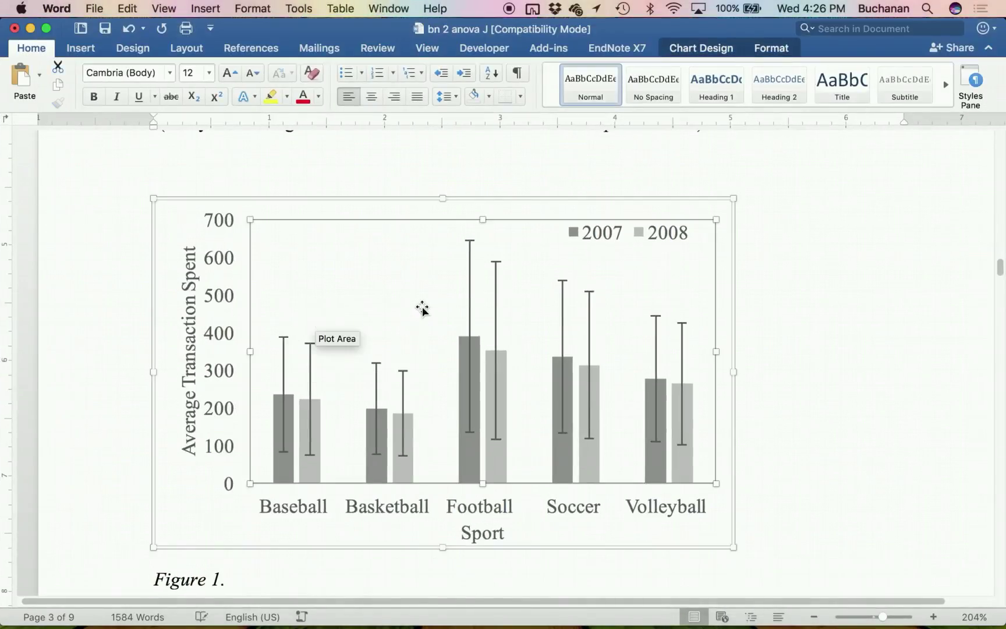
pyautogui.click(192, 526)
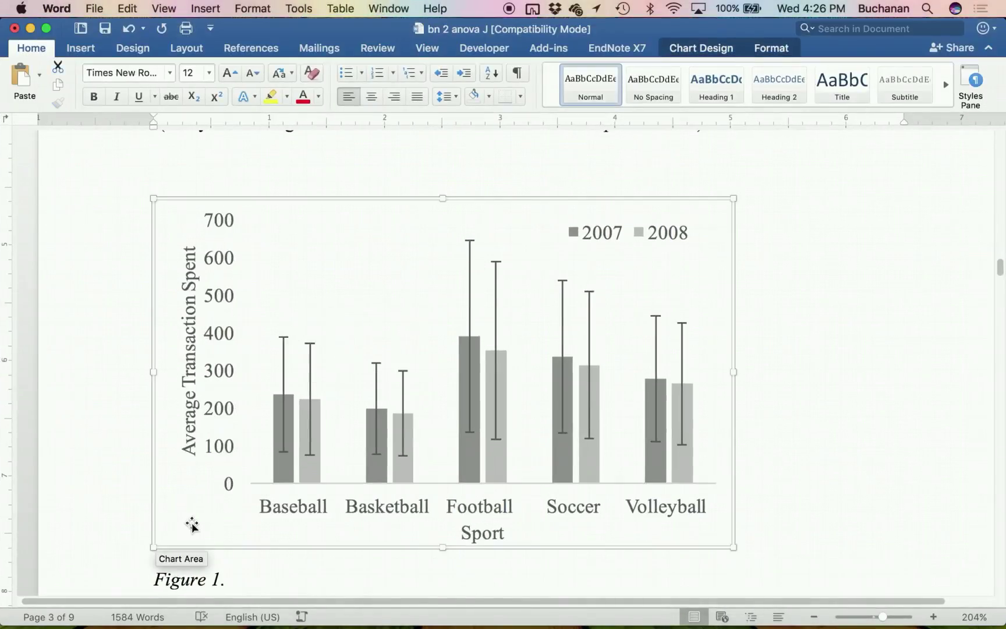
pyautogui.press('BackSpace')
# Paste the updated chart from the Excel workbook above the Figure 1 caption in Word, keeping its source formatting.
pyautogui.hotkey('ctrl', 'Up')
pyautogui.click(550, 297)
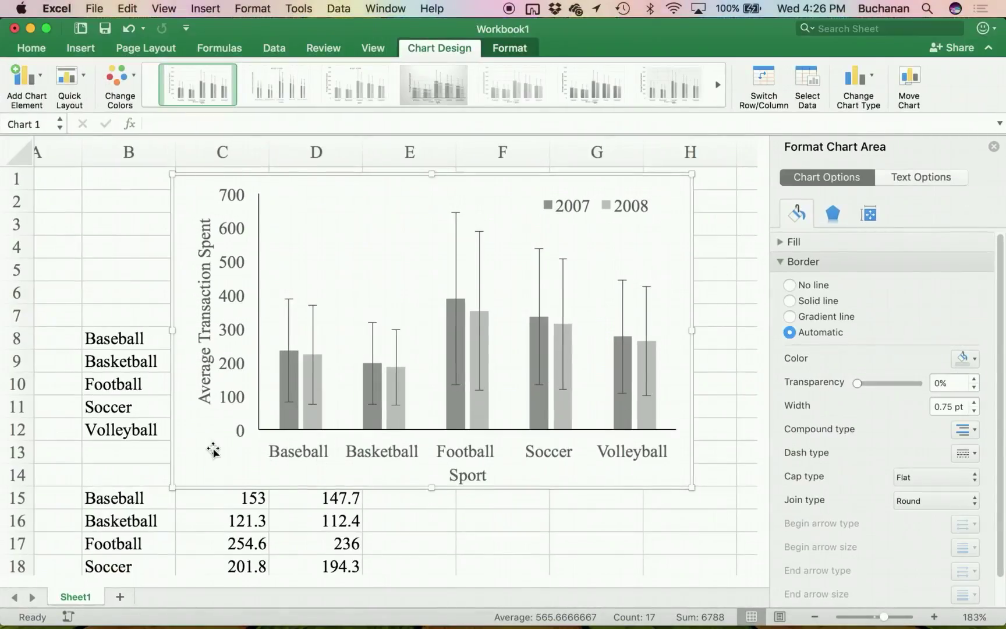
pyautogui.hotkey('ctrl', 'Up')
pyautogui.click(496, 263)
pyautogui.press('super+v')
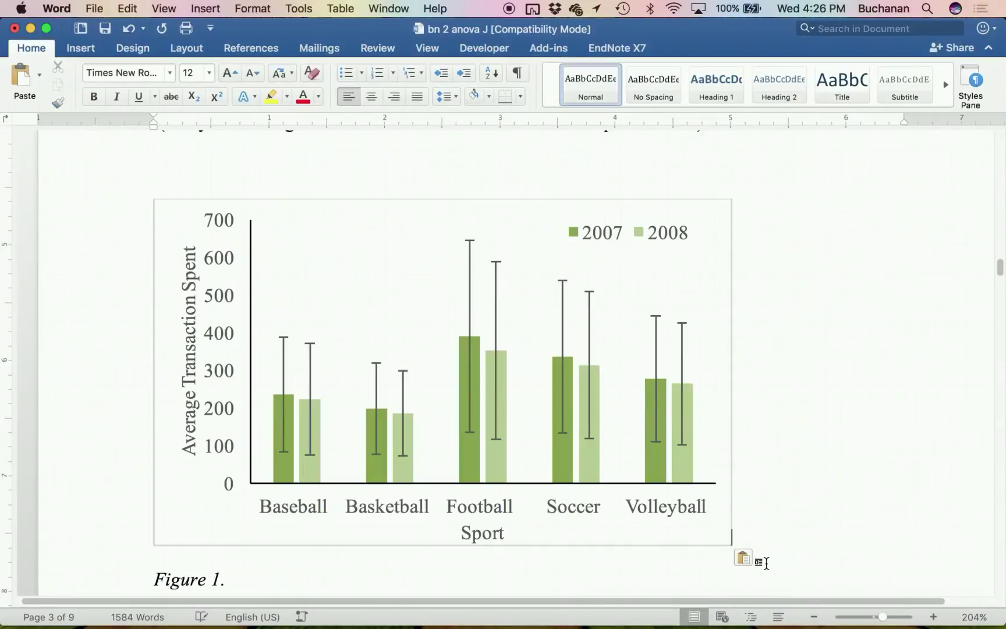
pyautogui.click(745, 557)
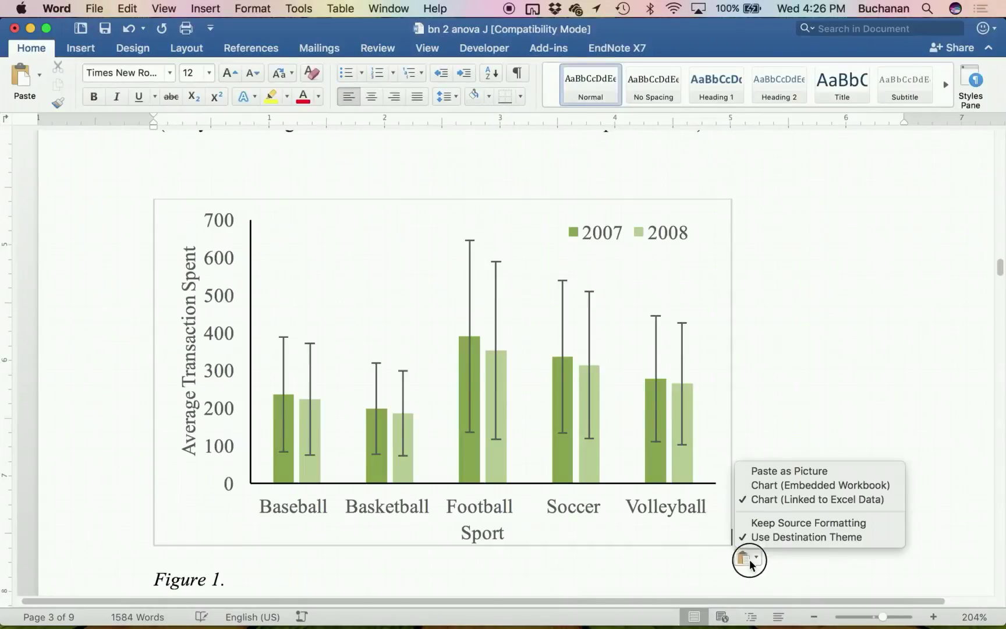
pyautogui.click(757, 523)
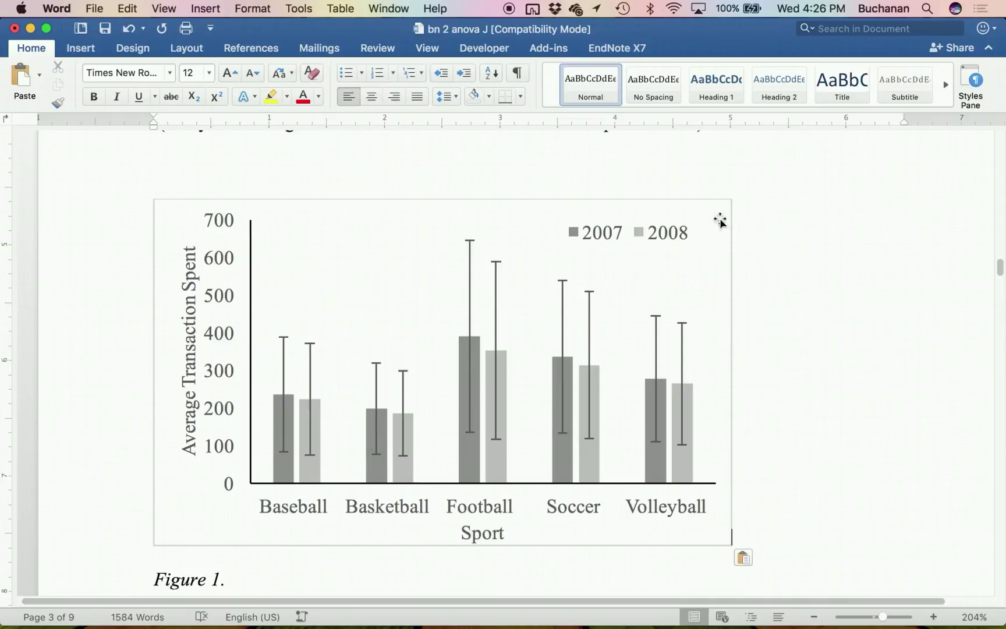
# Remove the border around the newly pasted chart with No Outline and save the document.
pyautogui.click(720, 219)
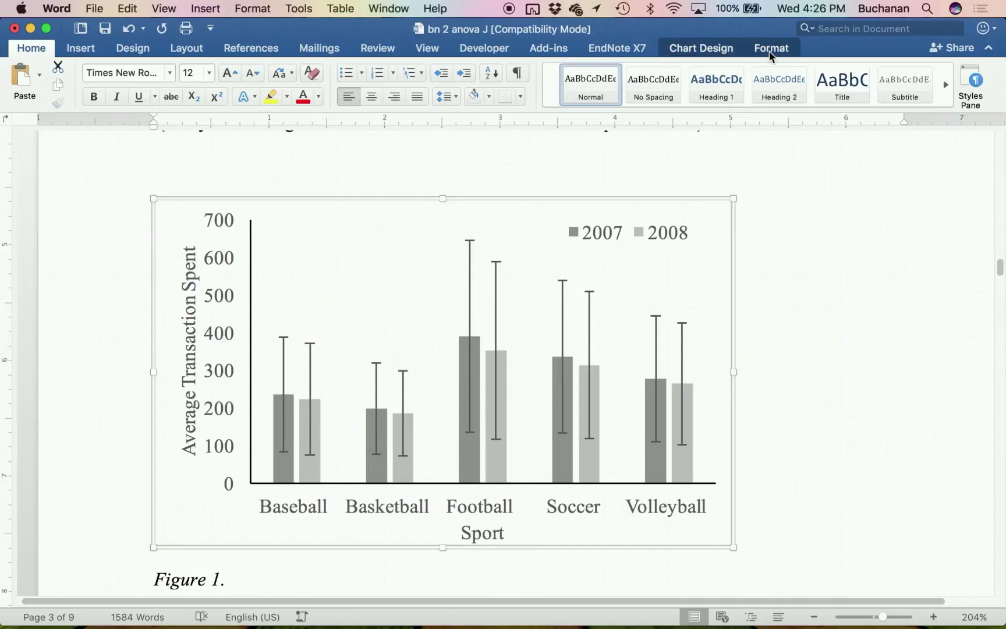
pyautogui.click(770, 50)
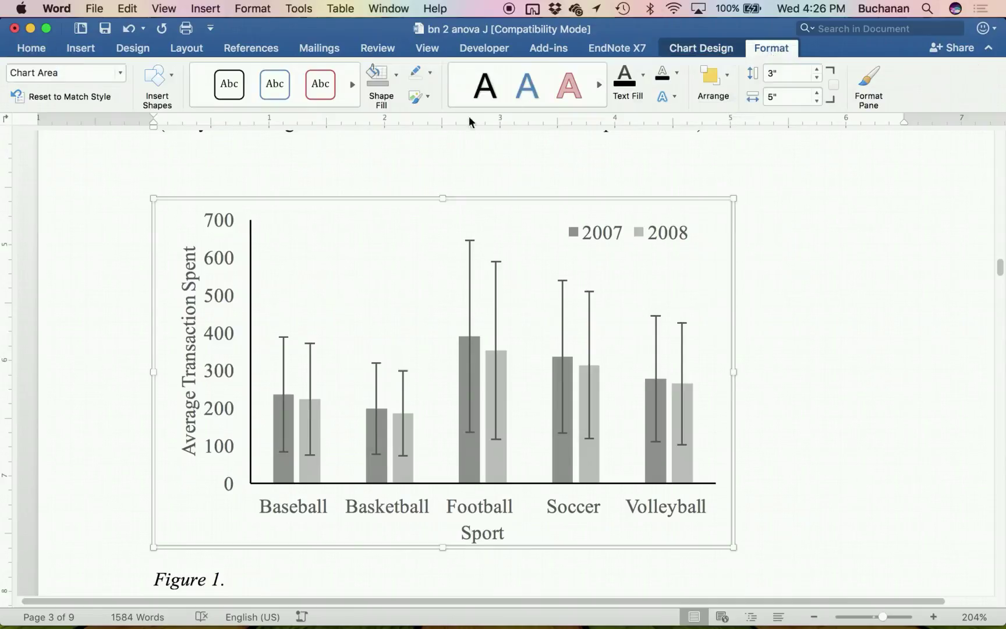
pyautogui.click(430, 72)
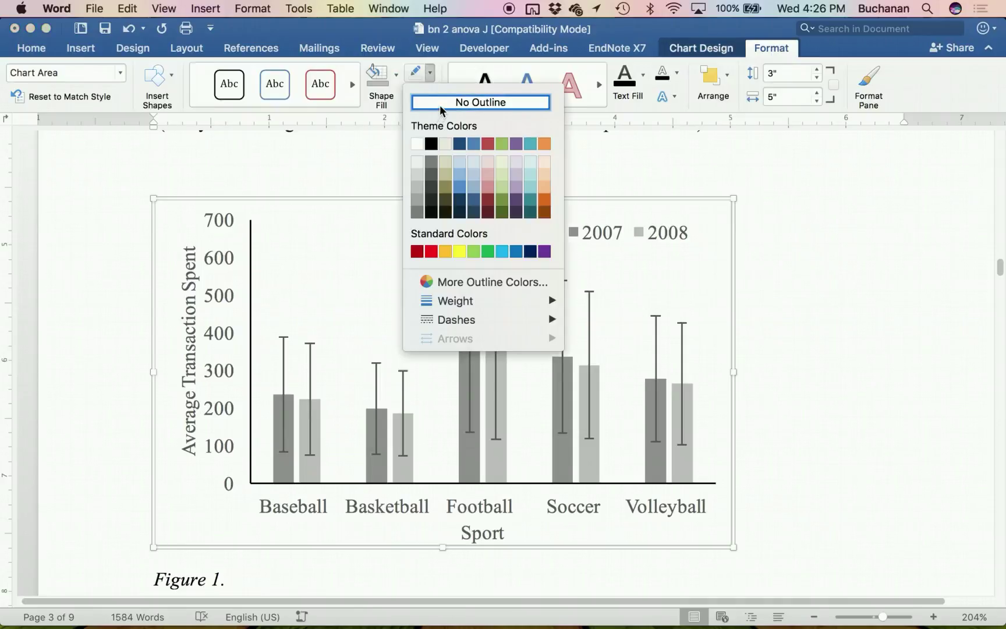
pyautogui.click(478, 101)
pyautogui.click(824, 384)
pyautogui.scroll(-3, 826, 385)
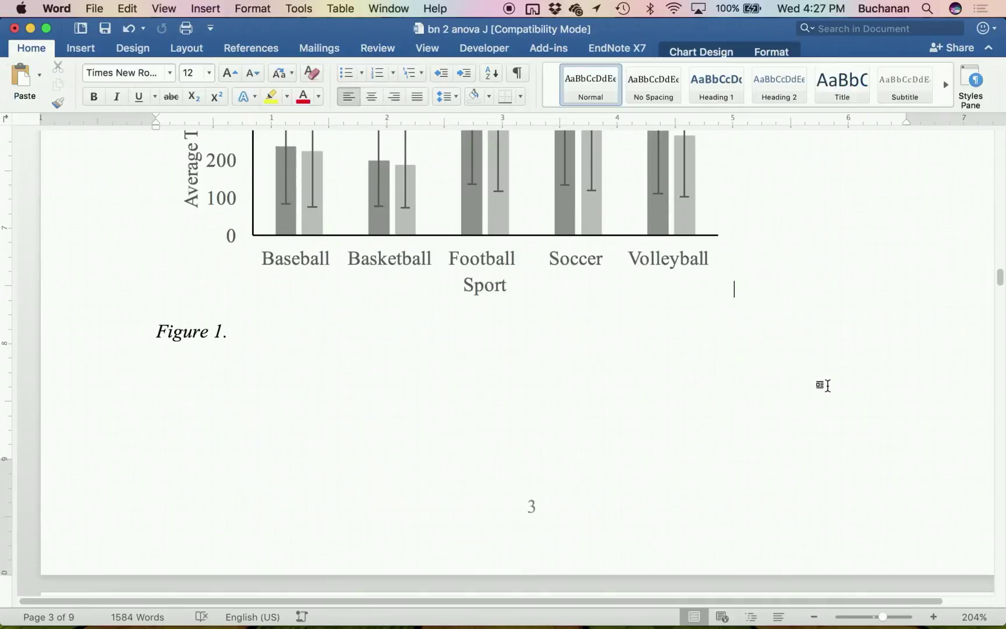
pyautogui.press('super+s')
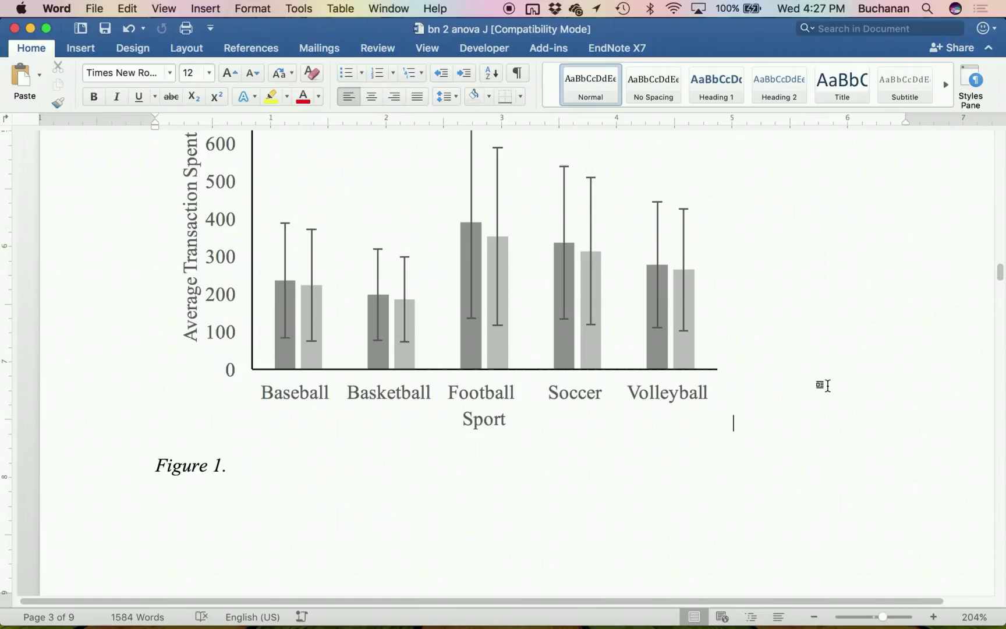
pyautogui.click(827, 386)
pyautogui.rightClick(827, 385)
pyautogui.press('Escape')
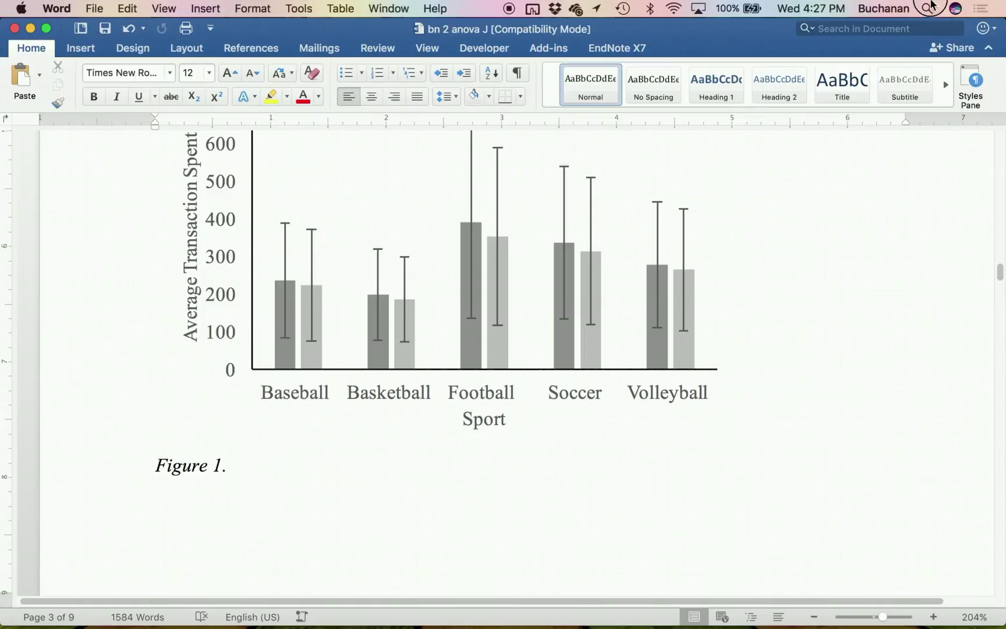
# Open G*Power alongside the Word document and bring the notes back to their beginning.
pyautogui.click(930, 7)
pyautogui.write('g*power')
pyautogui.press('Return')
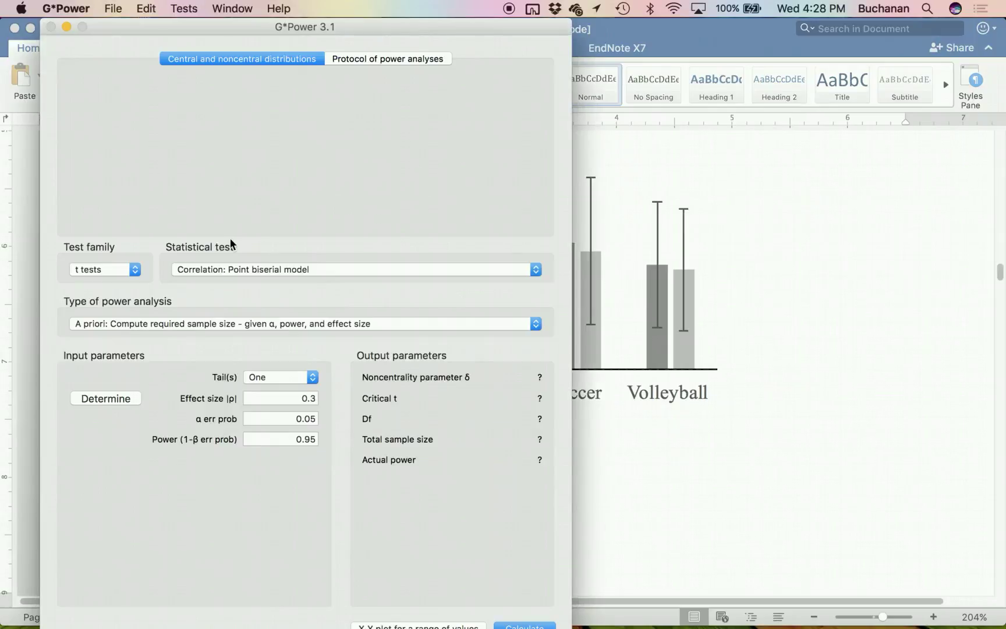
pyautogui.scroll(10, 792, 395)
pyautogui.scroll(10, 791, 396)
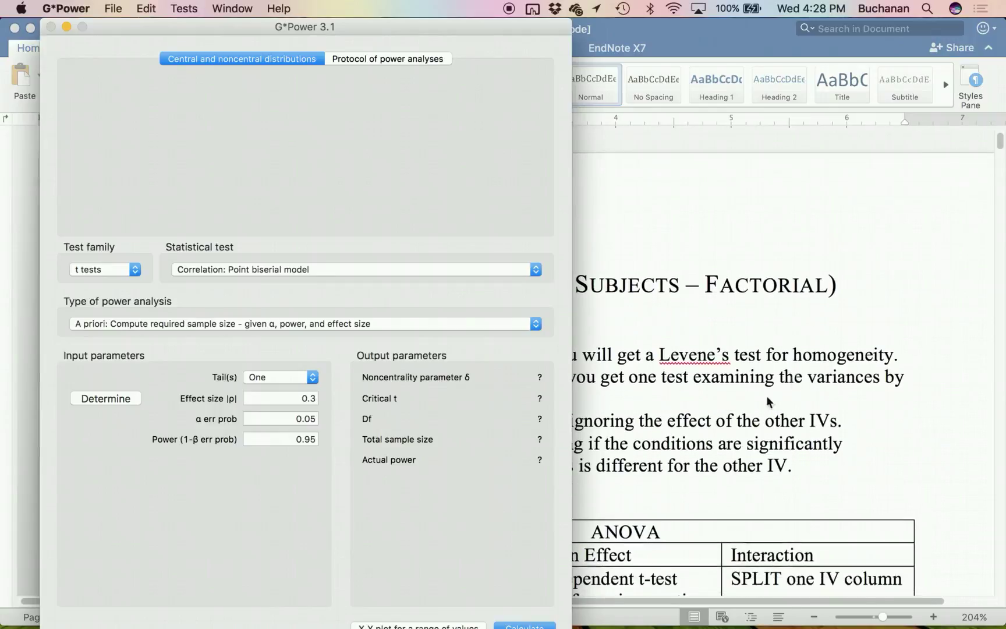
# Set the test family to F tests and the statistical test to ANOVA: Fixed effects, special, main effects and interactions.
pyautogui.click(98, 274)
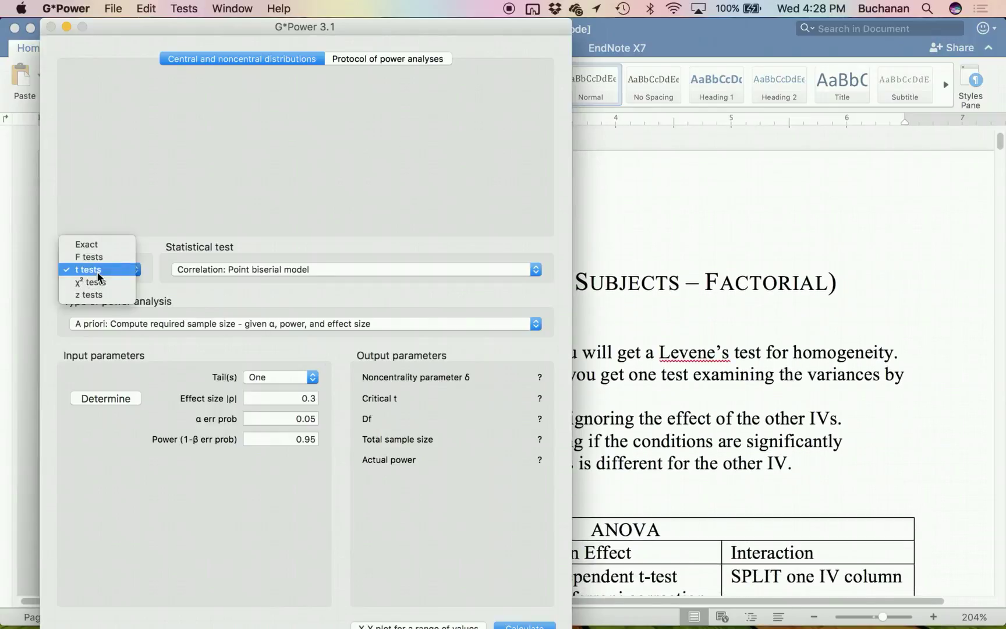
pyautogui.click(101, 257)
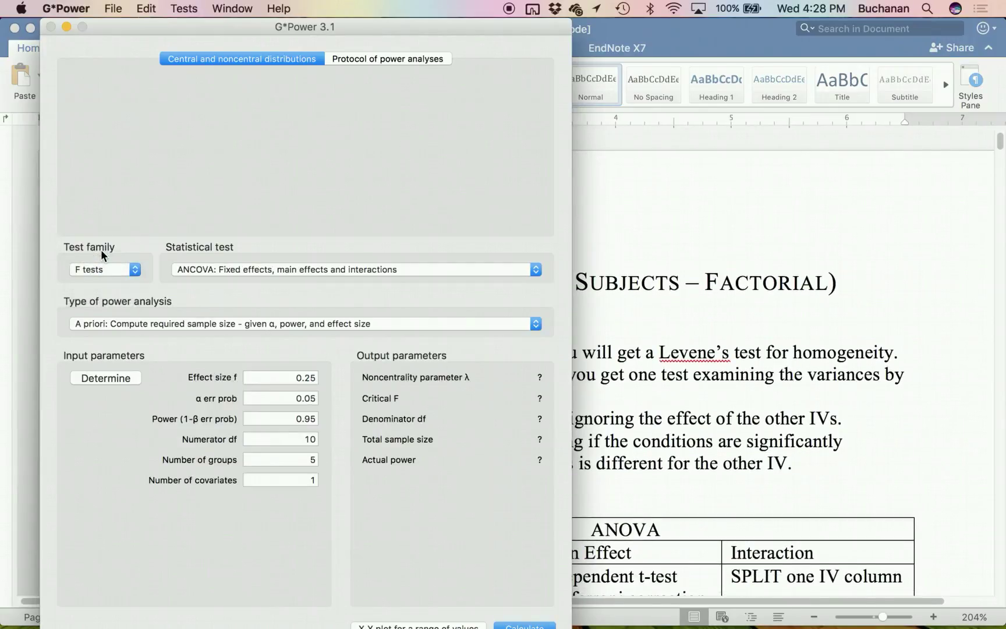
pyautogui.click(203, 269)
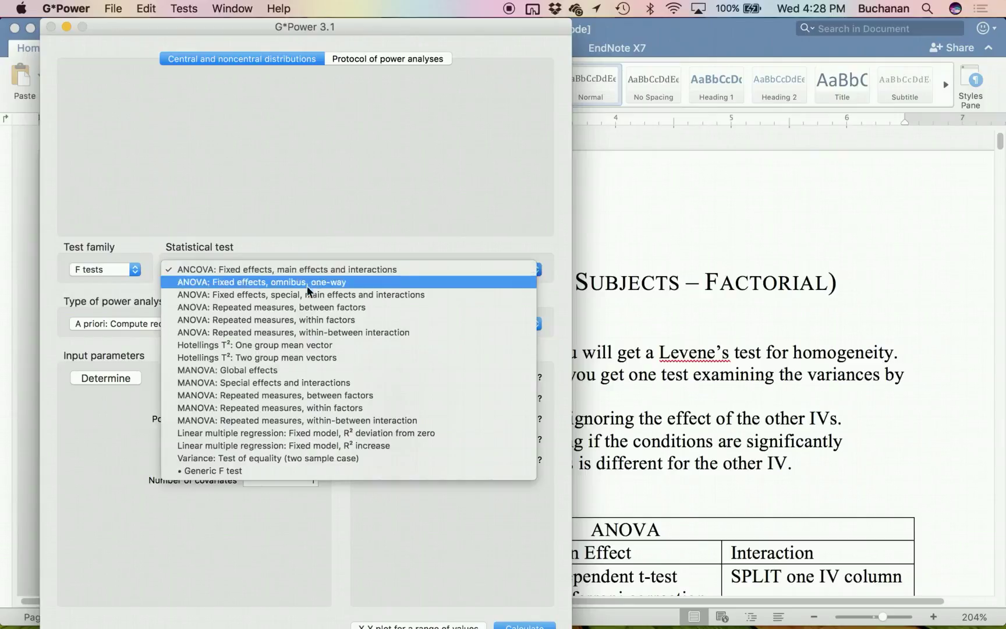
pyautogui.click(457, 297)
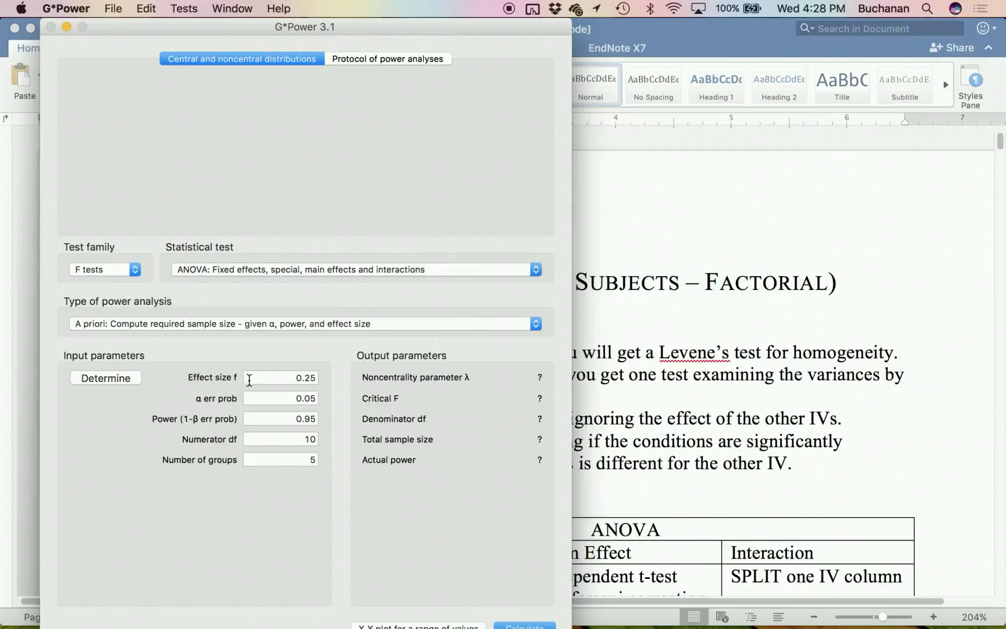
# Determine the effect size f directly from a partial η² of .001 and transfer it to the main window.
pyautogui.click(133, 377)
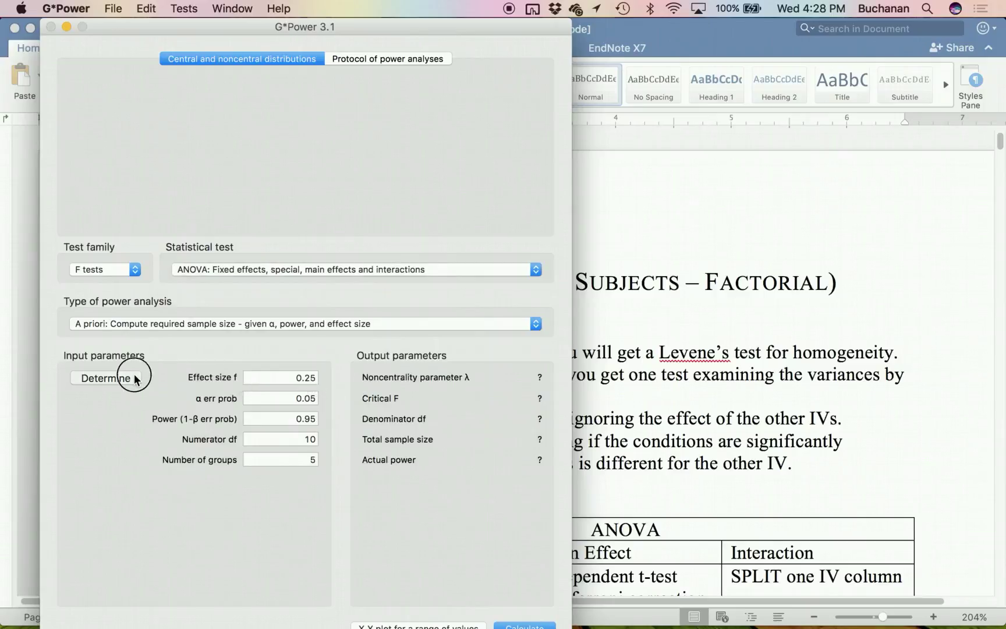
pyautogui.click(603, 496)
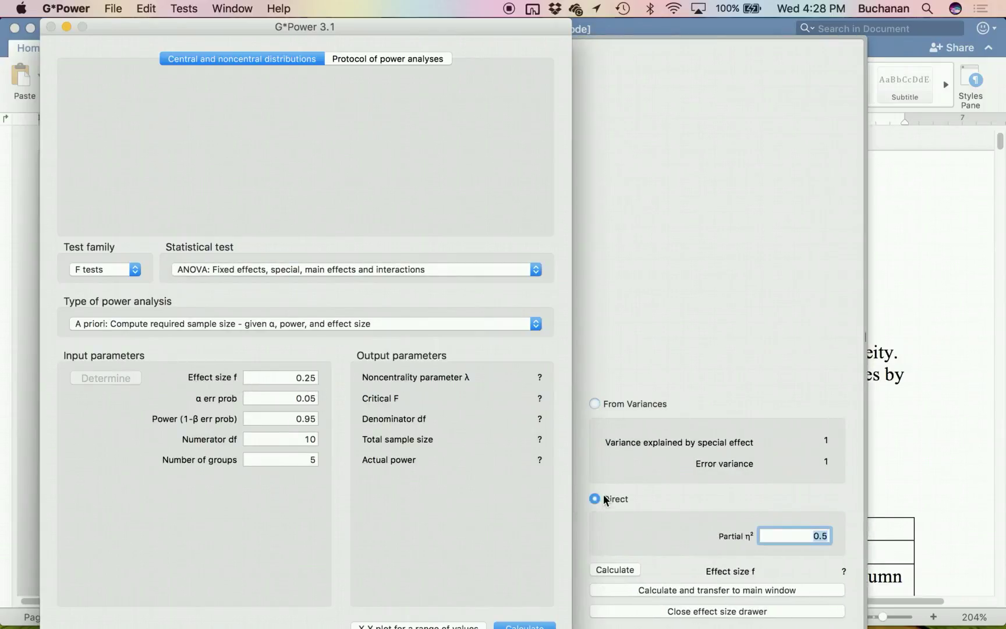
pyautogui.write('.001')
pyautogui.click(675, 591)
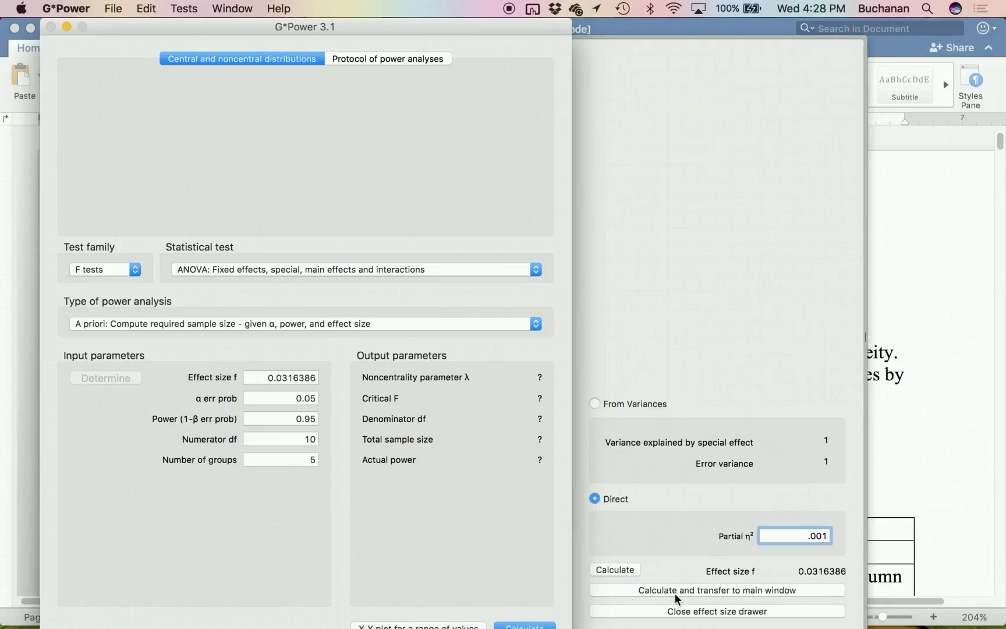
# Set the desired power (1-β err prob) to .80.
pyautogui.press('Tab')
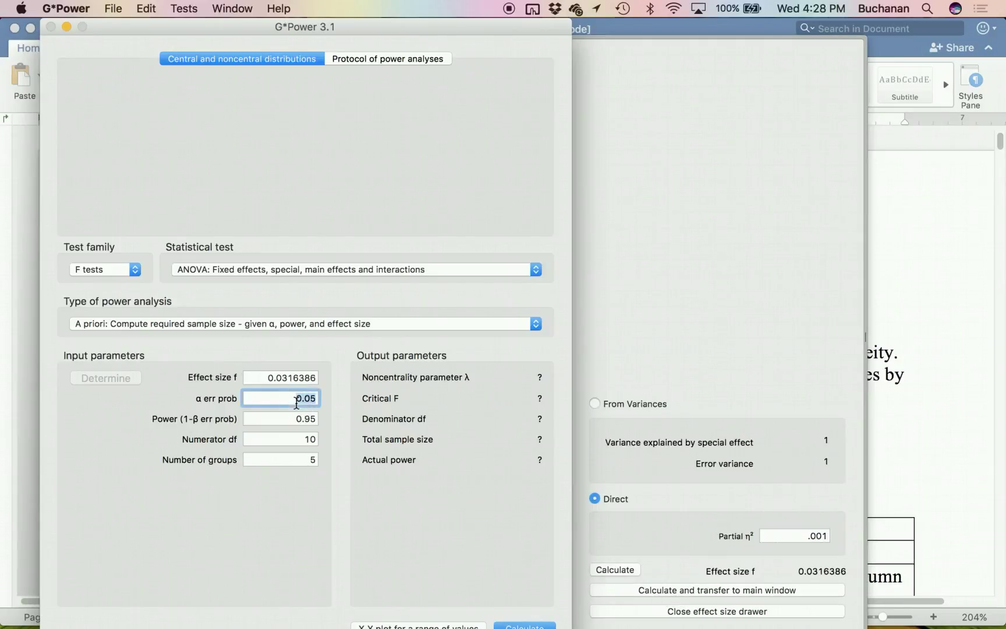
pyautogui.press('Tab')
pyautogui.write('.80')
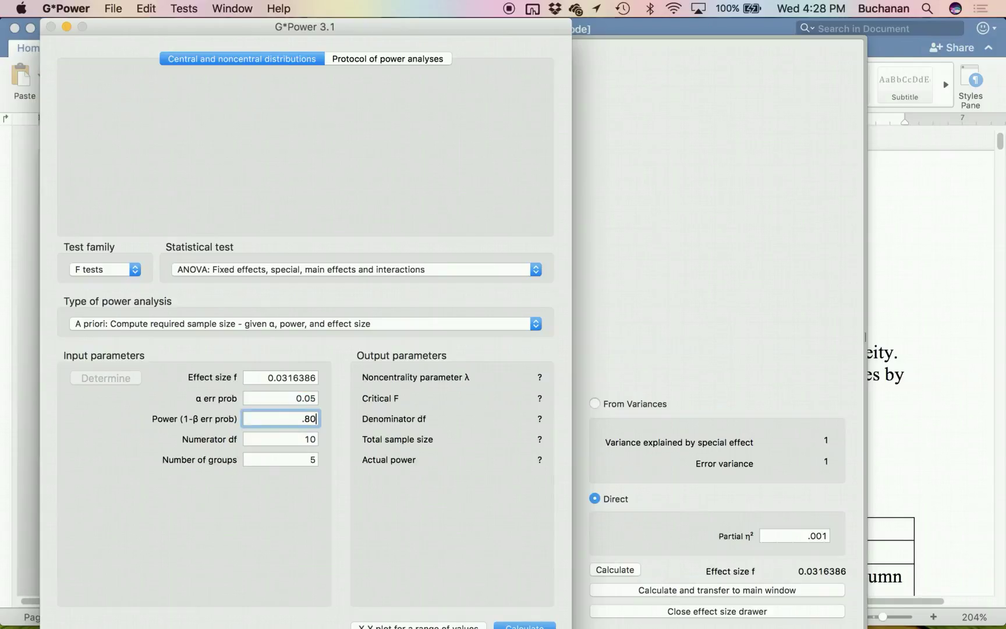
pyautogui.press('Tab')
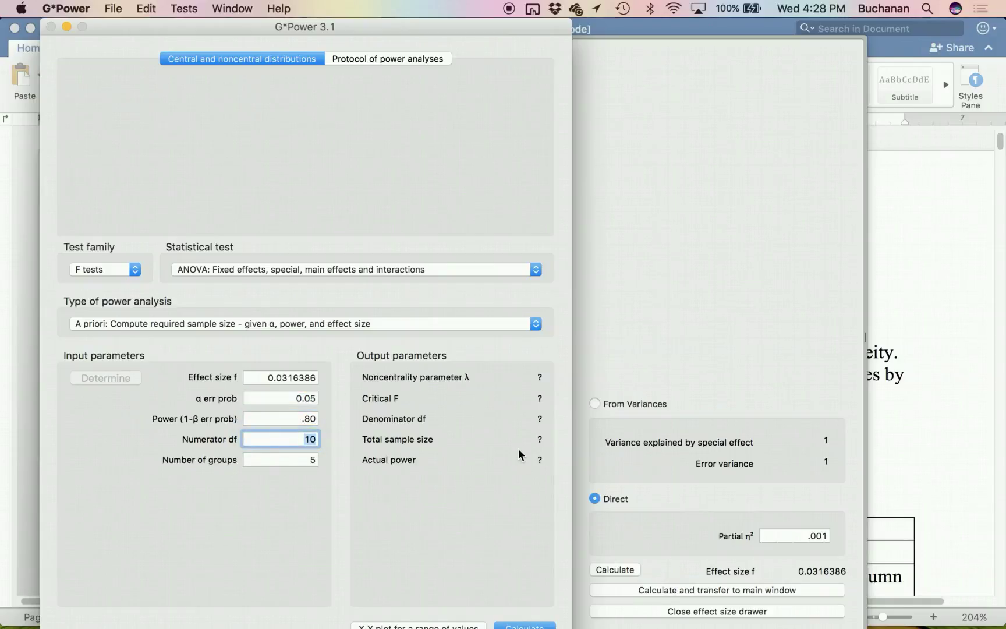
# Look up the numerator df rules in the Word notes and highlight the formula for interactions.
pyautogui.click(918, 417)
pyautogui.scroll(-10, 918, 417)
pyautogui.scroll(-15, 919, 417)
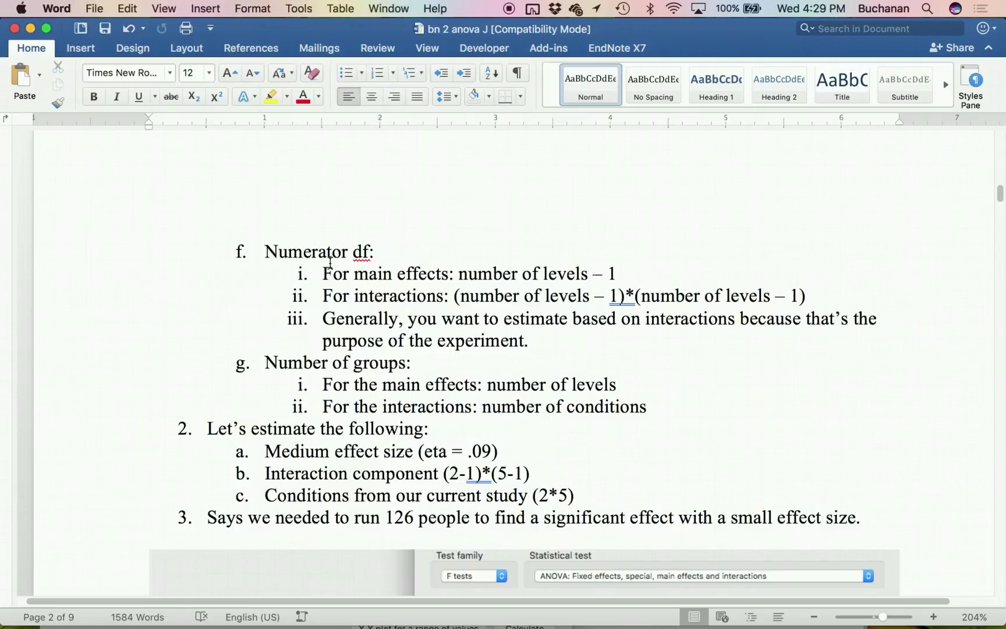
pyautogui.moveTo(323, 295); pyautogui.dragTo(810, 294)
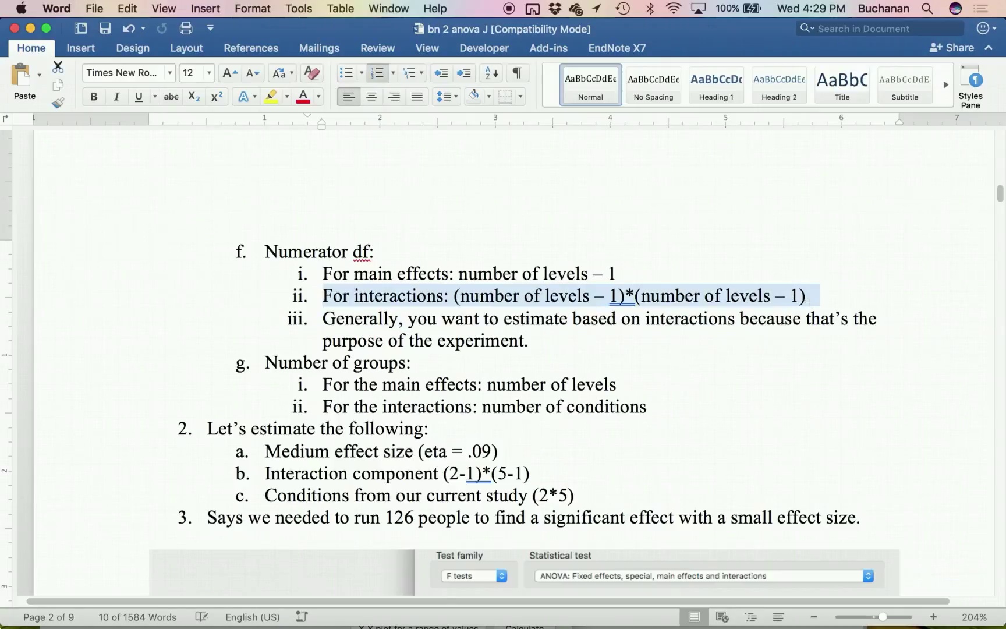
# Return to G*Power and set the numerator df to 4.
pyautogui.hotkey('ctrl', 'Up')
pyautogui.click(157, 225)
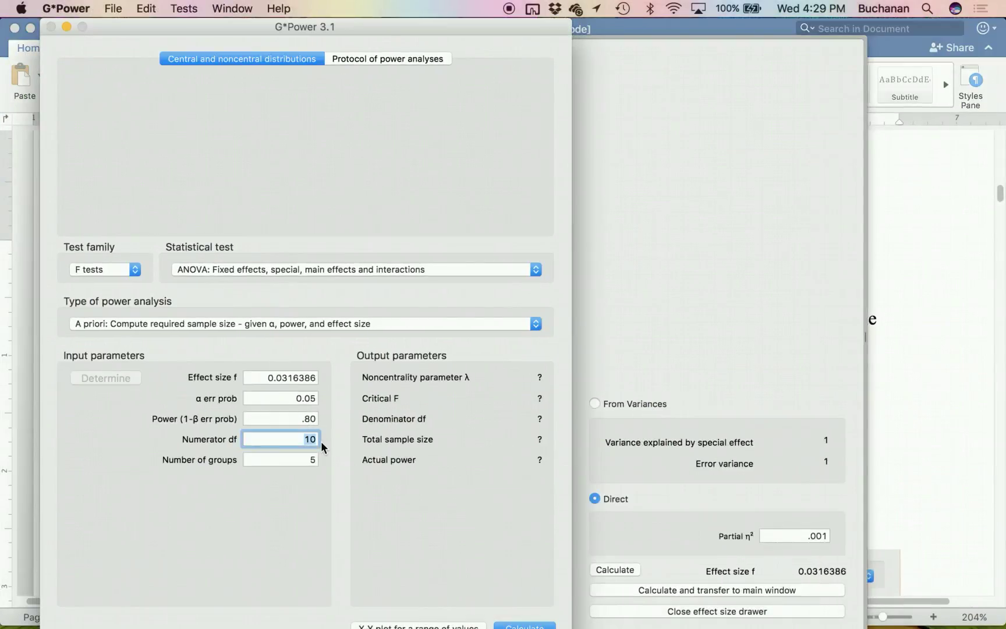
pyautogui.write('3')
pyautogui.press('BackSpace')
pyautogui.write('4')
pyautogui.press('Tab')
# Check the number-of-groups rule in the Word notes, set the G*Power number of groups to 10, and calculate the sample size.
pyautogui.click(892, 428)
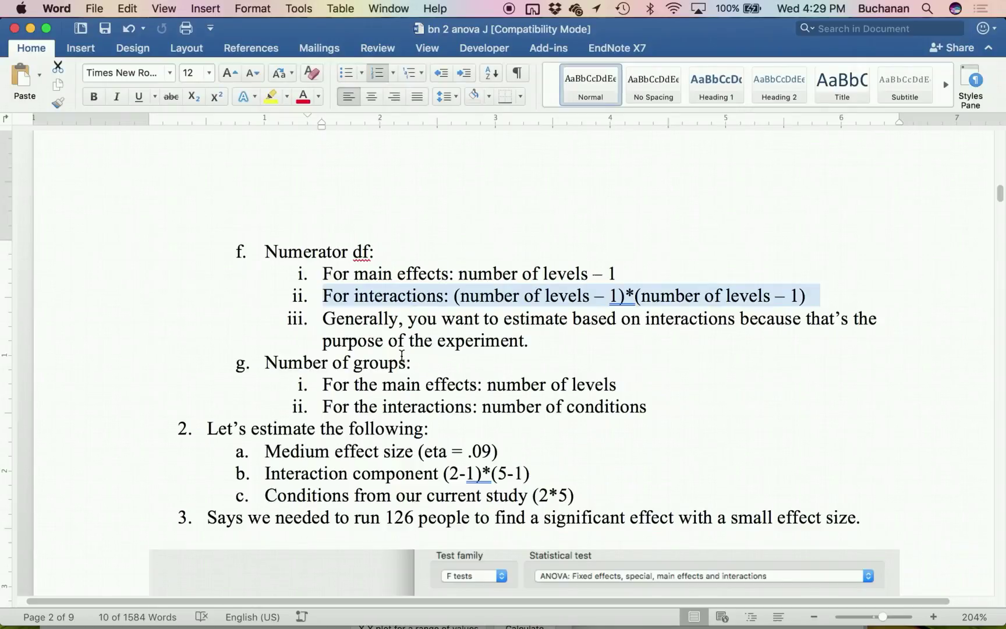
pyautogui.hotkey('ctrl', 'Up')
pyautogui.click(131, 283)
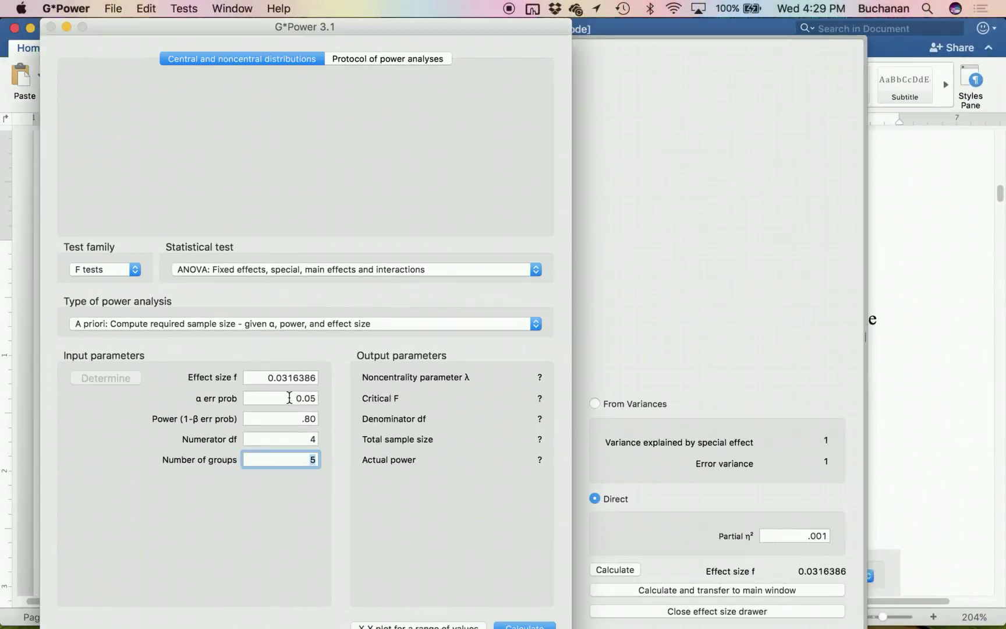
pyautogui.write('10')
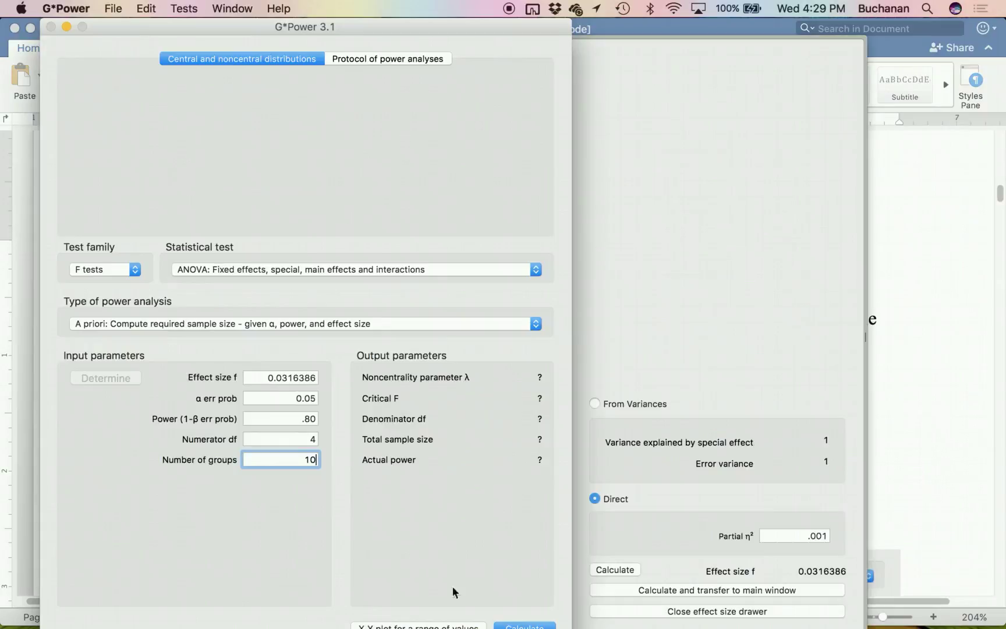
pyautogui.click(516, 627)
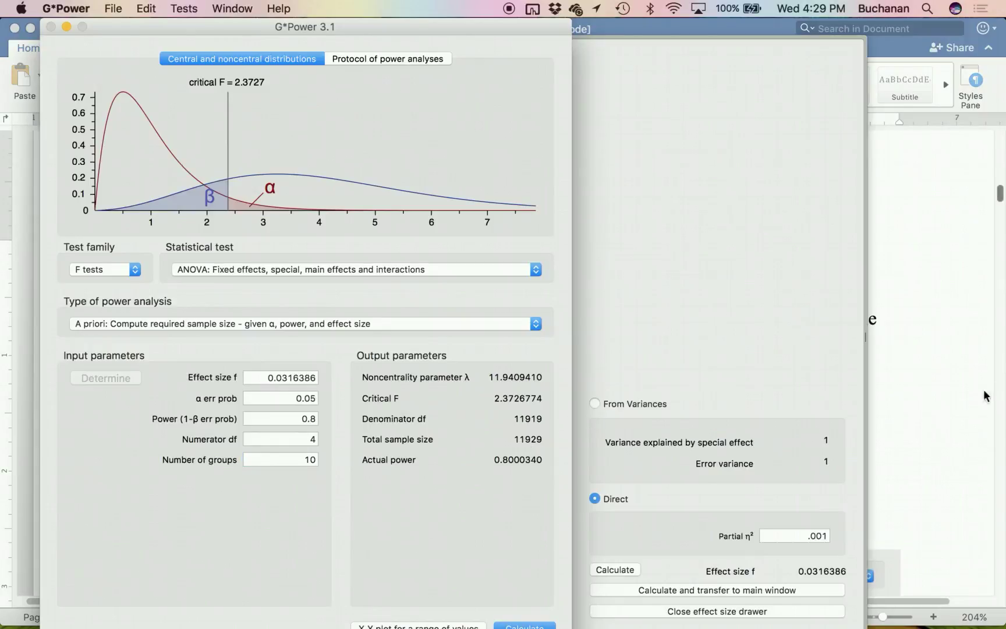
# Return to the Word notes and examine the example power analysis for a medium effect size and its G*Power screenshot.
pyautogui.click(920, 412)
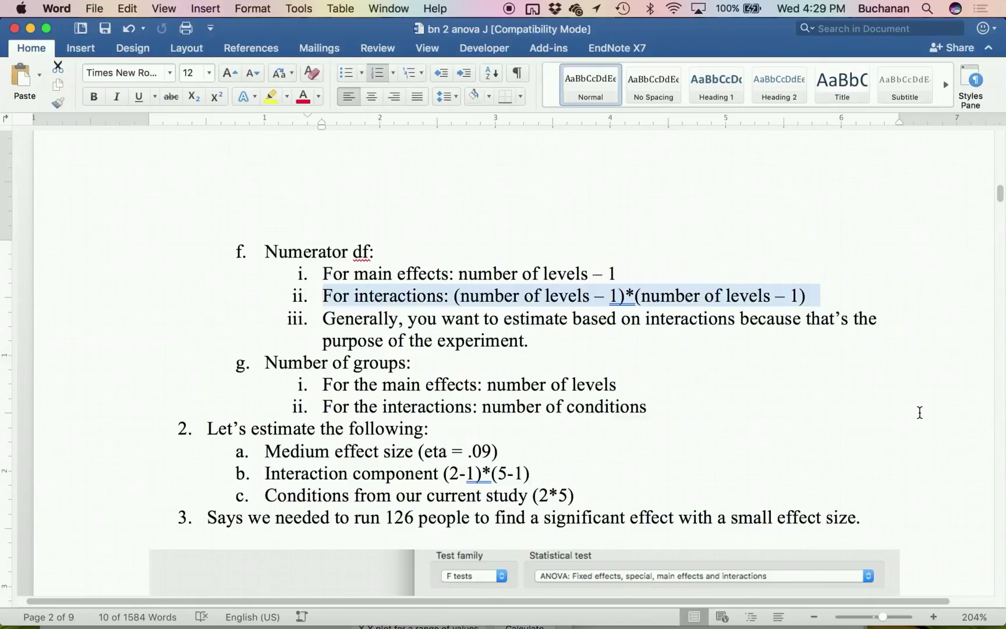
pyautogui.scroll(-5, 919, 413)
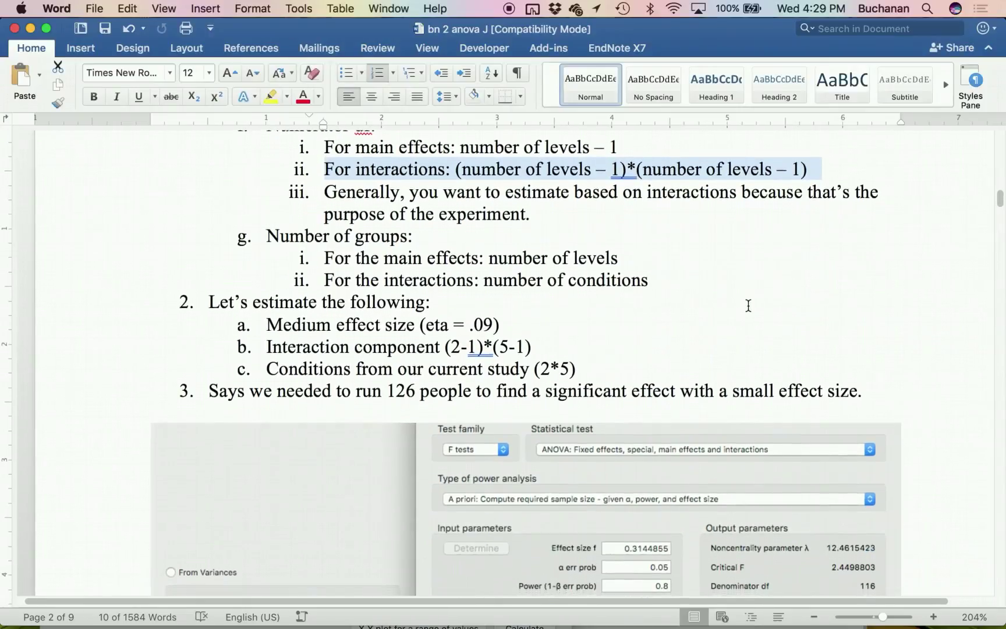
pyautogui.scroll(-7, 748, 306)
pyautogui.scroll(1, 453, 265)
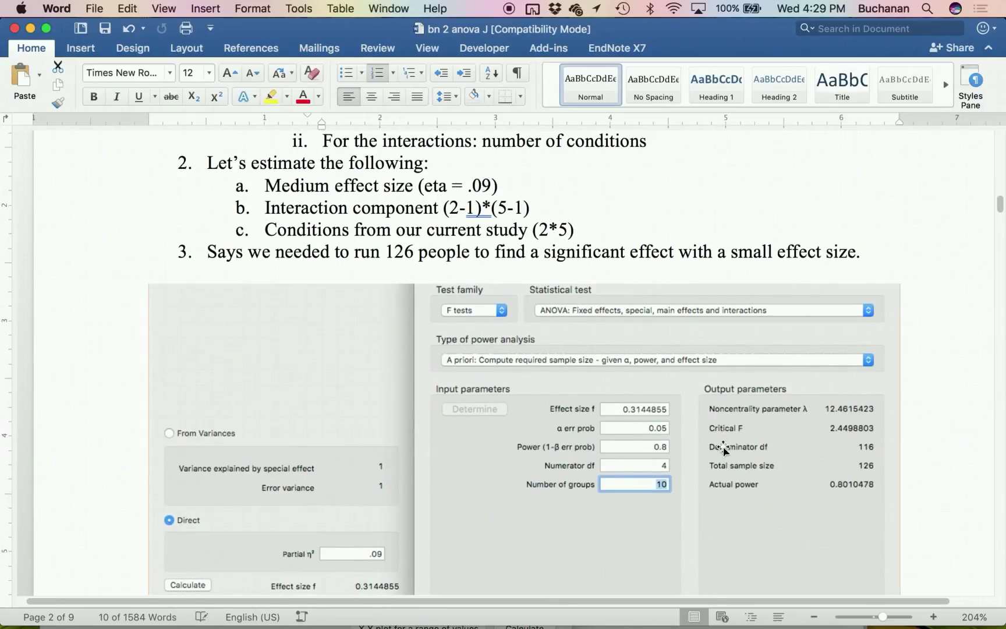
pyautogui.scroll(-10, 451, 268)
pyautogui.scroll(8, 452, 268)
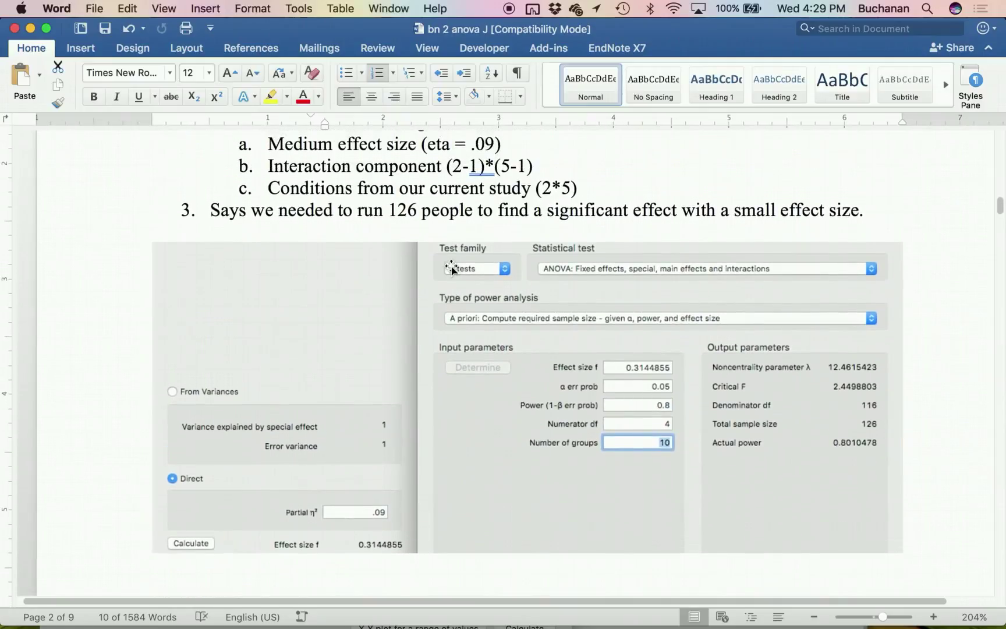
# Switch to G*Power, set the partial η² to .09, transfer the effect size to the main window, and calculate the sample size.
pyautogui.hotkey('ctrl', 'Up')
pyautogui.click(168, 251)
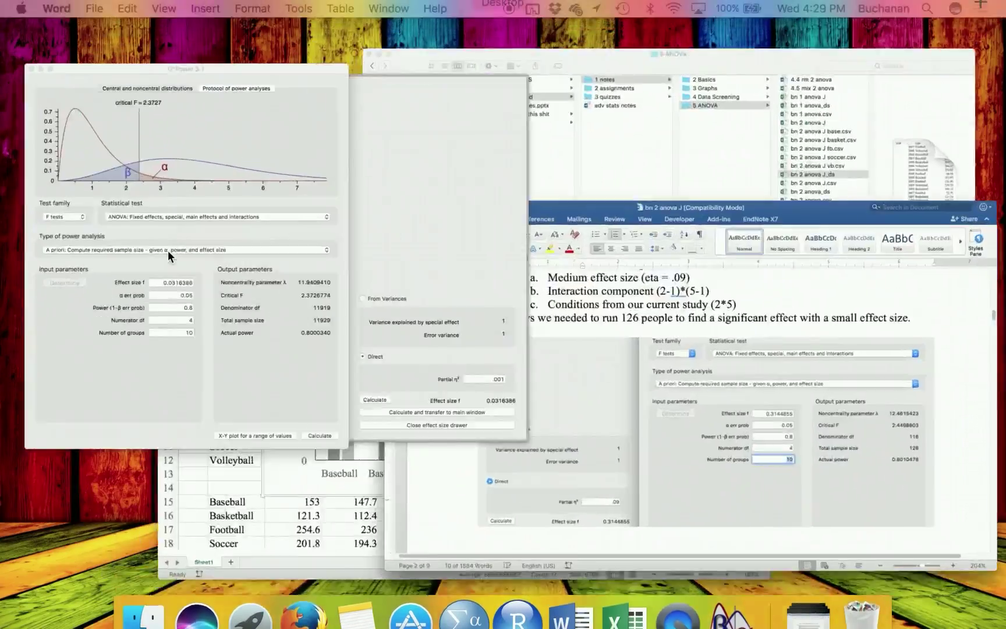
pyautogui.doubleClick(798, 534)
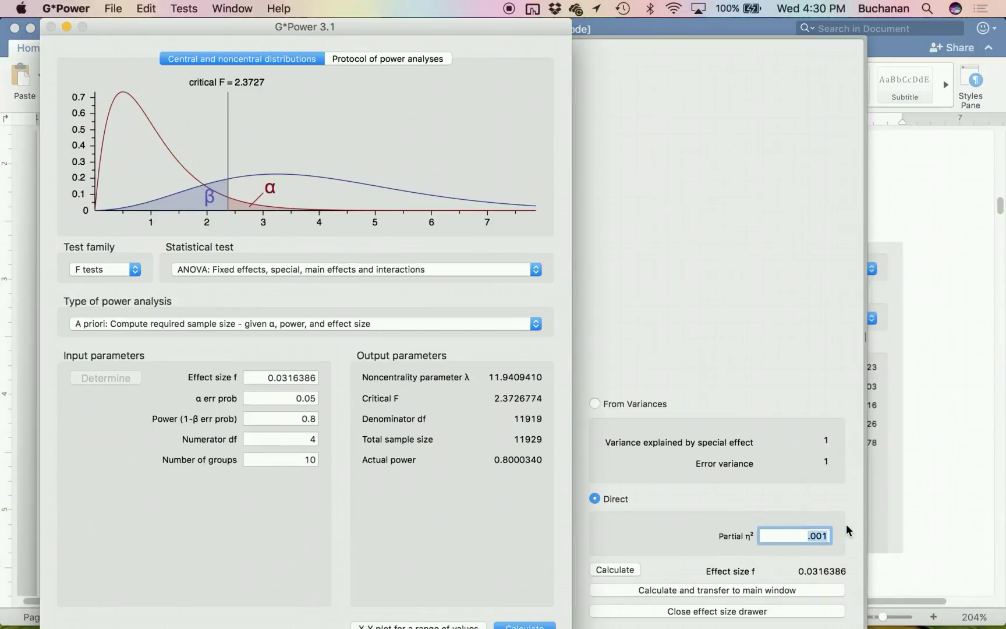
pyautogui.write('.09')
pyautogui.click(697, 591)
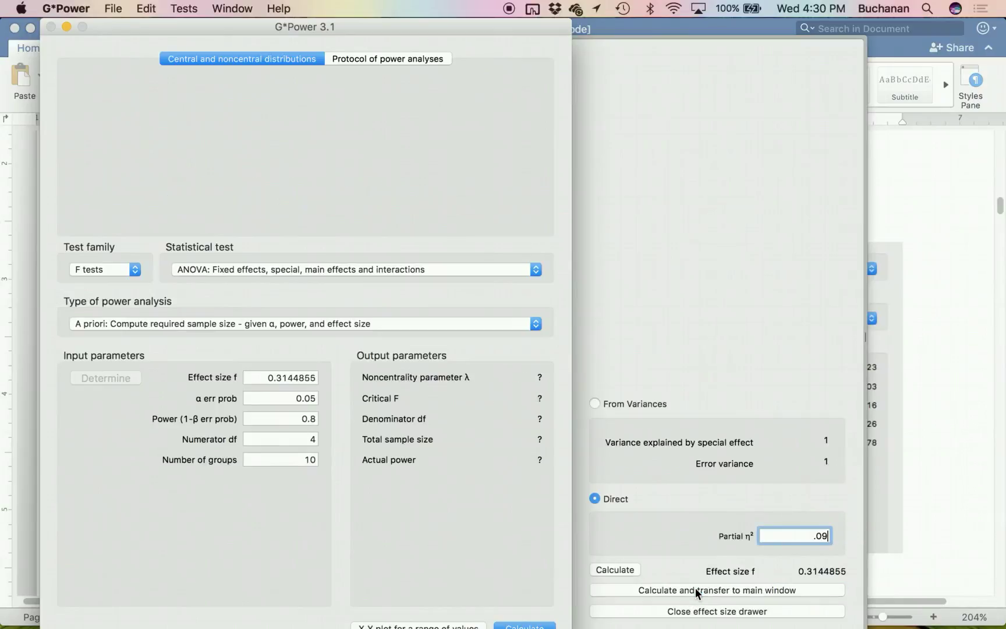
pyautogui.click(294, 439)
pyautogui.press('Return')
# Set the partial η² to .001, transfer the effect size to the main window, and recalculate the required sample size.
pyautogui.click(811, 534)
pyautogui.write('.001')
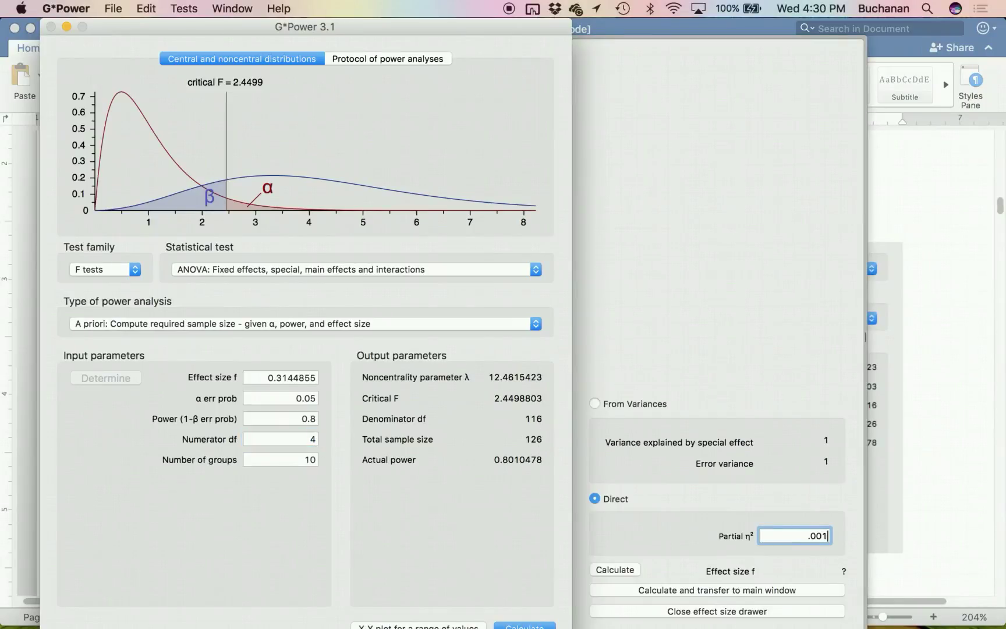
pyautogui.click(751, 591)
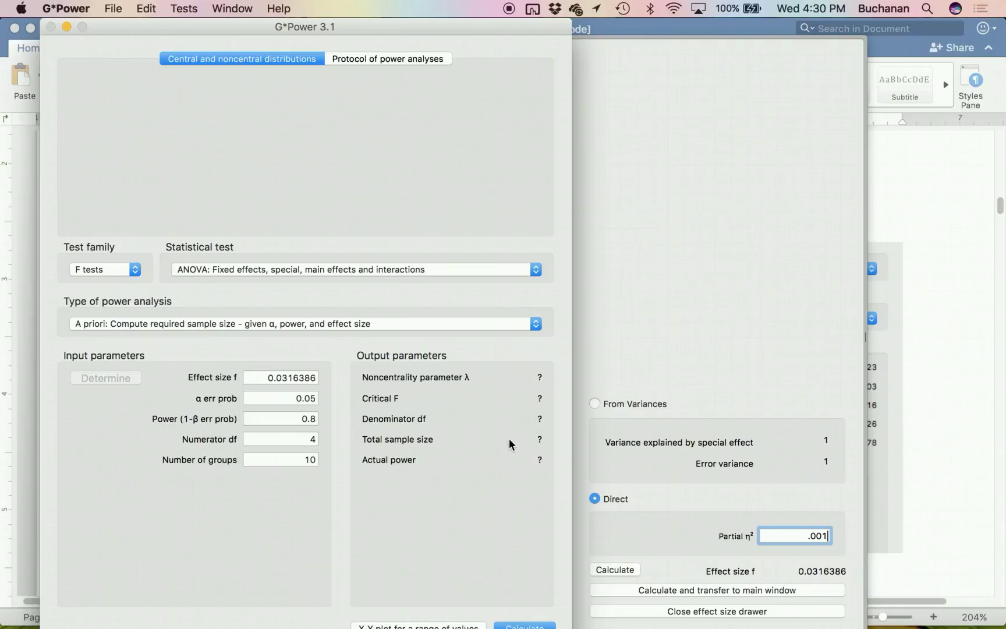
pyautogui.click(277, 445)
pyautogui.click(519, 625)
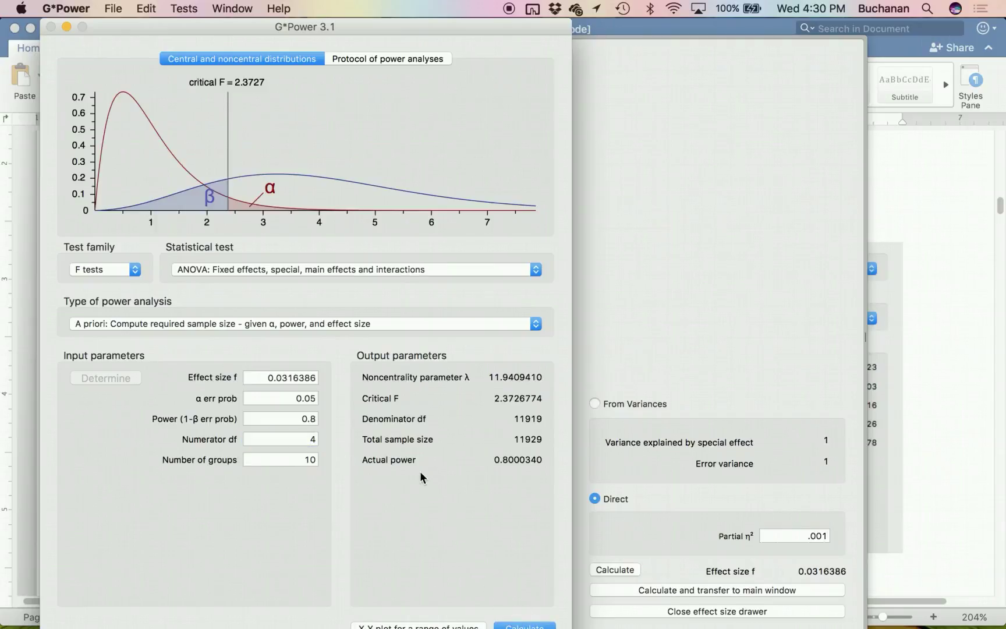